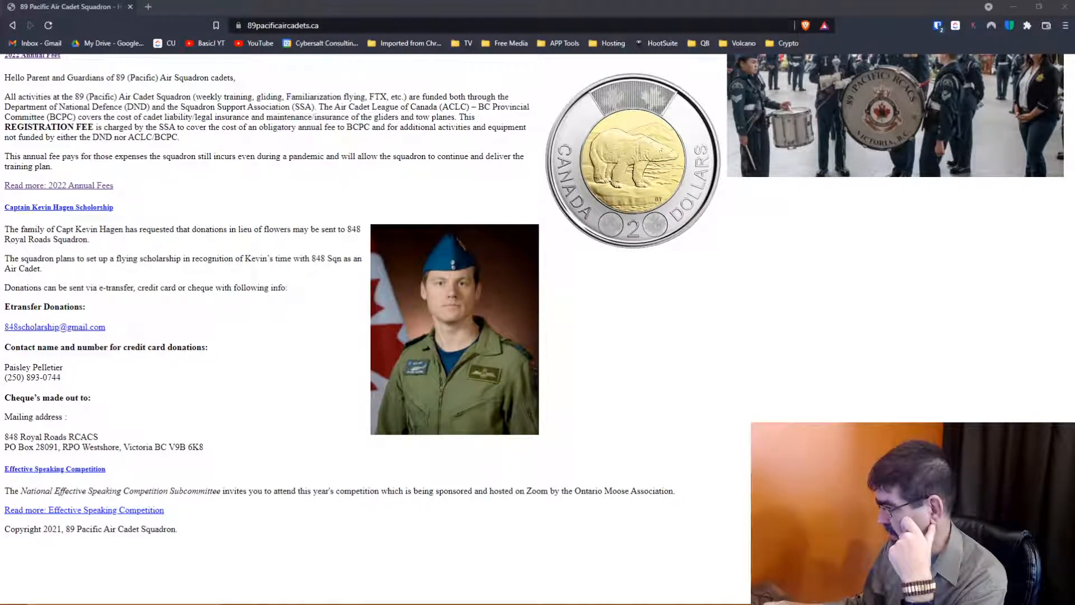
key(alt+Tab)
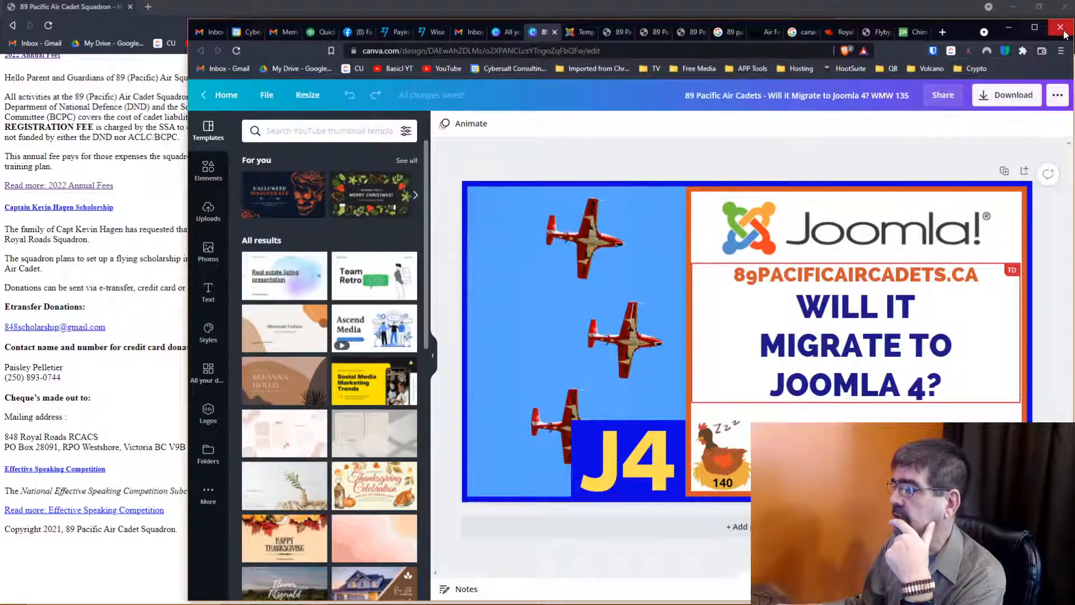
key(alt+Tab)
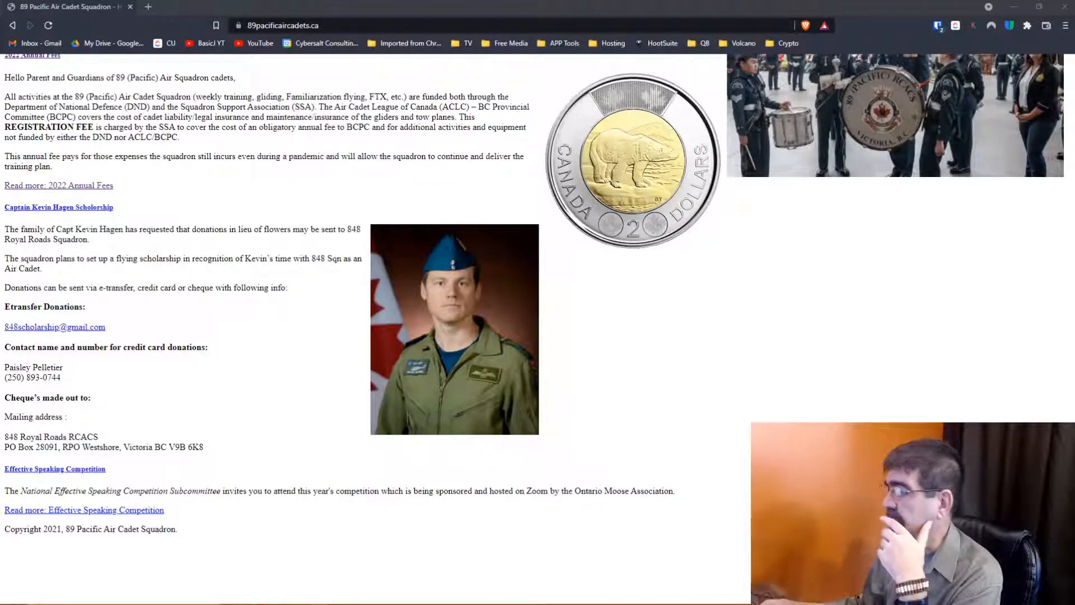
key(alt+Tab)
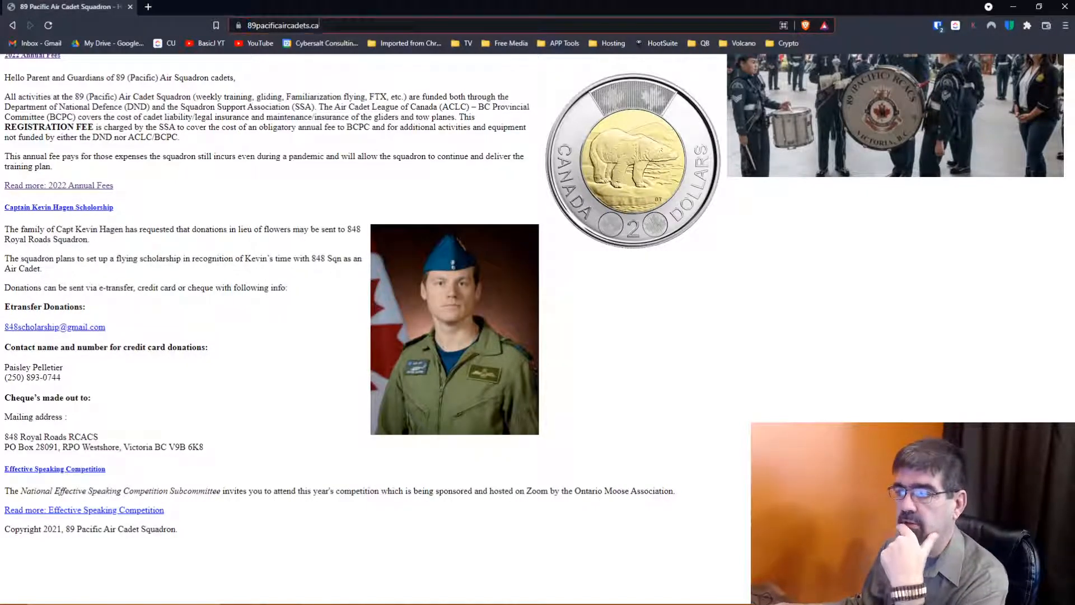
- Open the Joomla administrator login page of 89pacificaircadets.ca
click(441, 28)
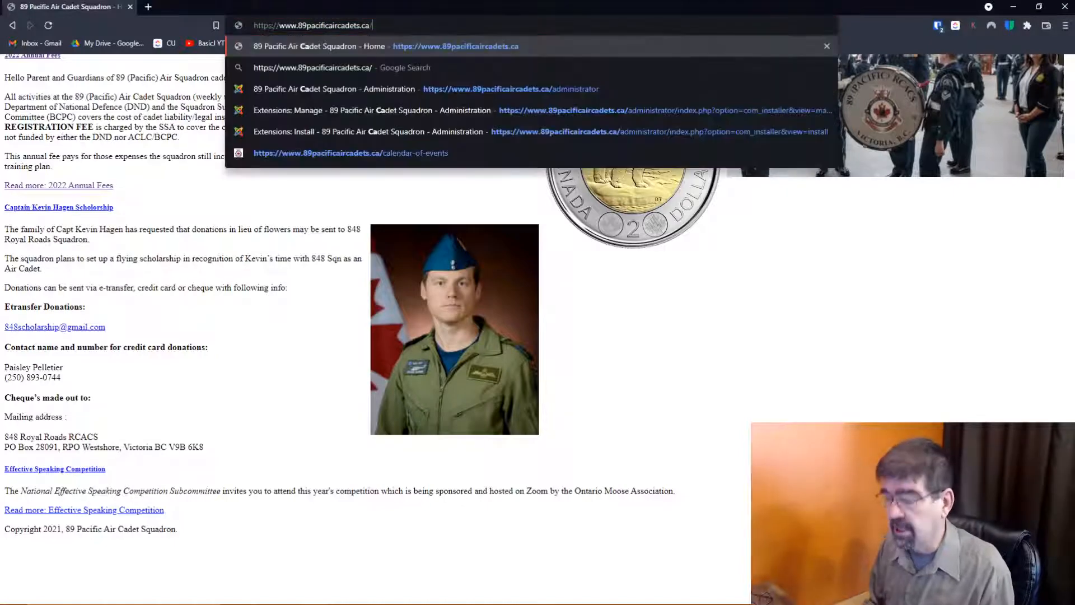
key(Down)
key(Down)
key(Return)
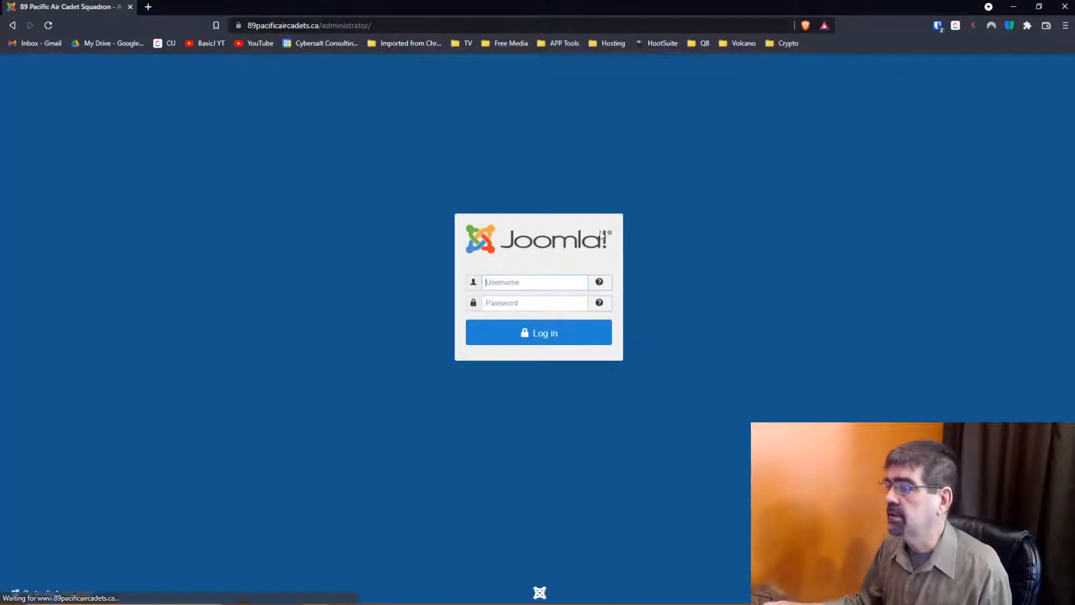
- Log in to the Joomla administration with the saved username and password
click(549, 281)
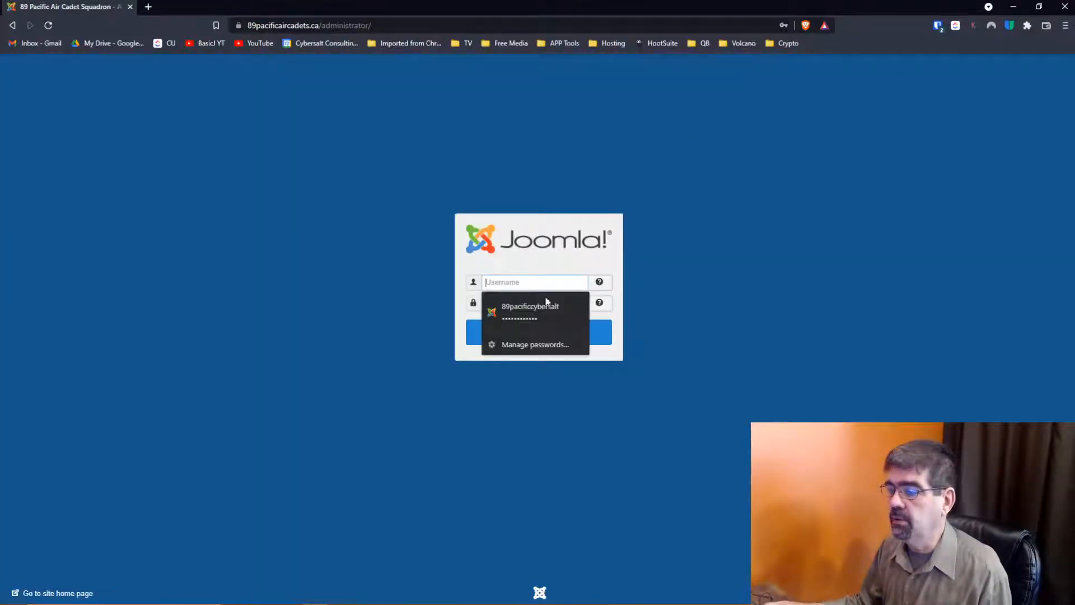
click(548, 300)
click(546, 335)
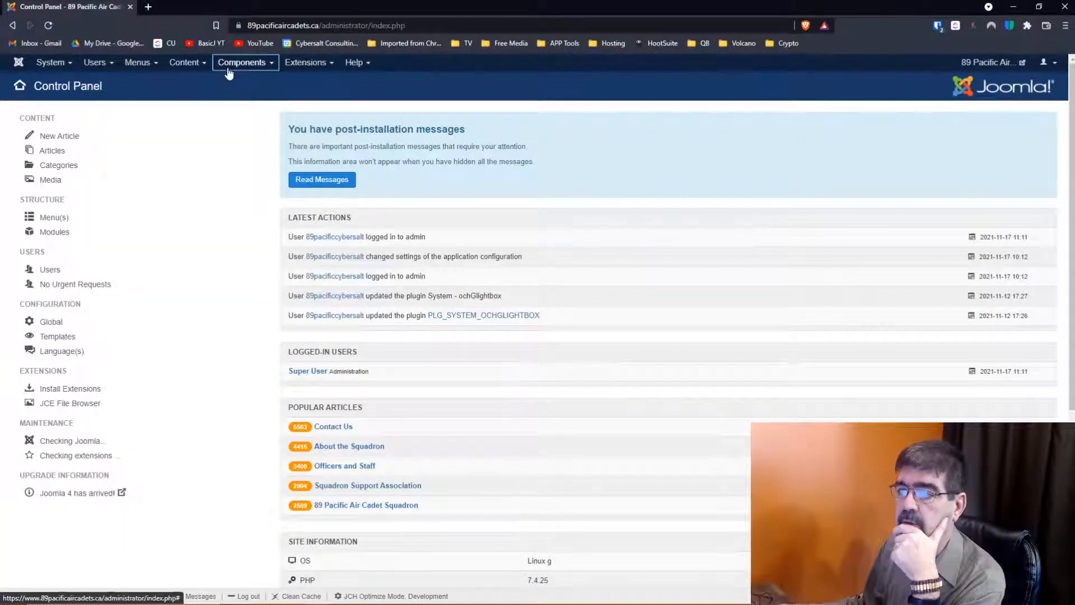
- Check the existing backups in the Akeeba Backup component and open its profiles management page
click(229, 74)
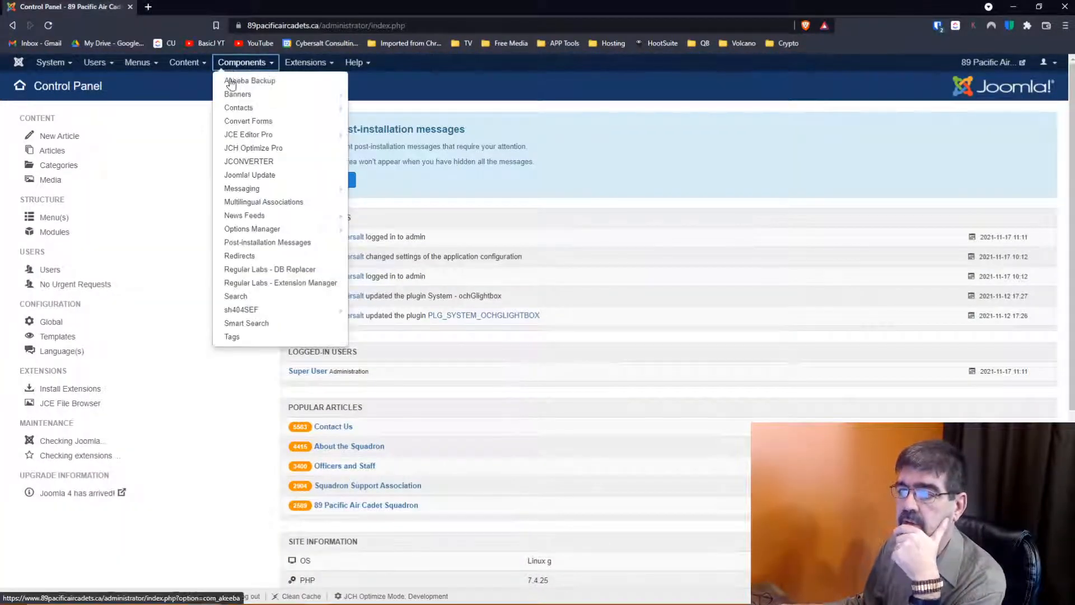
click(230, 78)
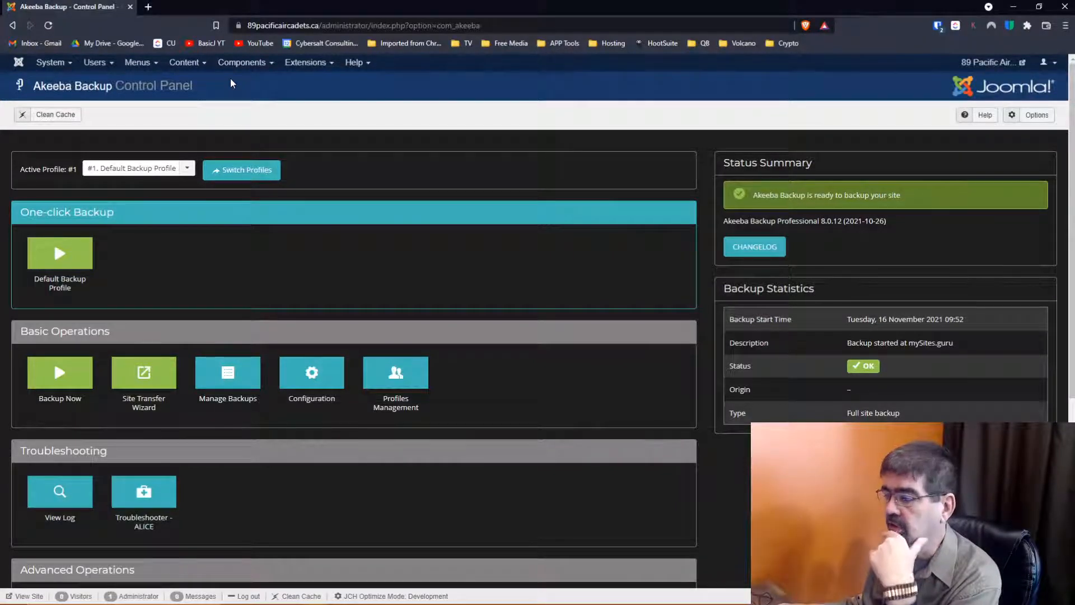
click(224, 379)
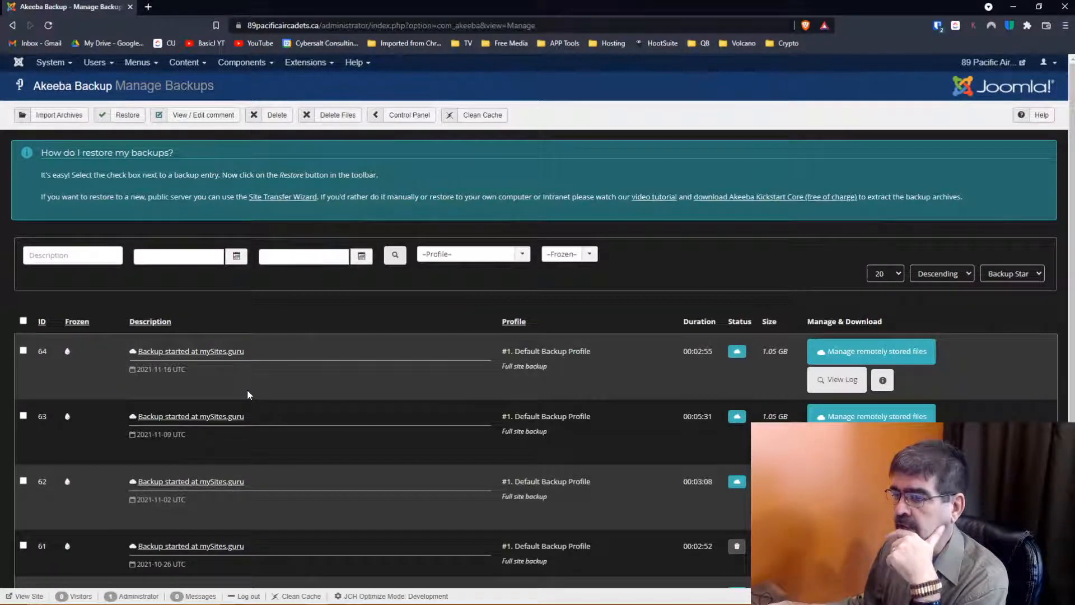
click(411, 118)
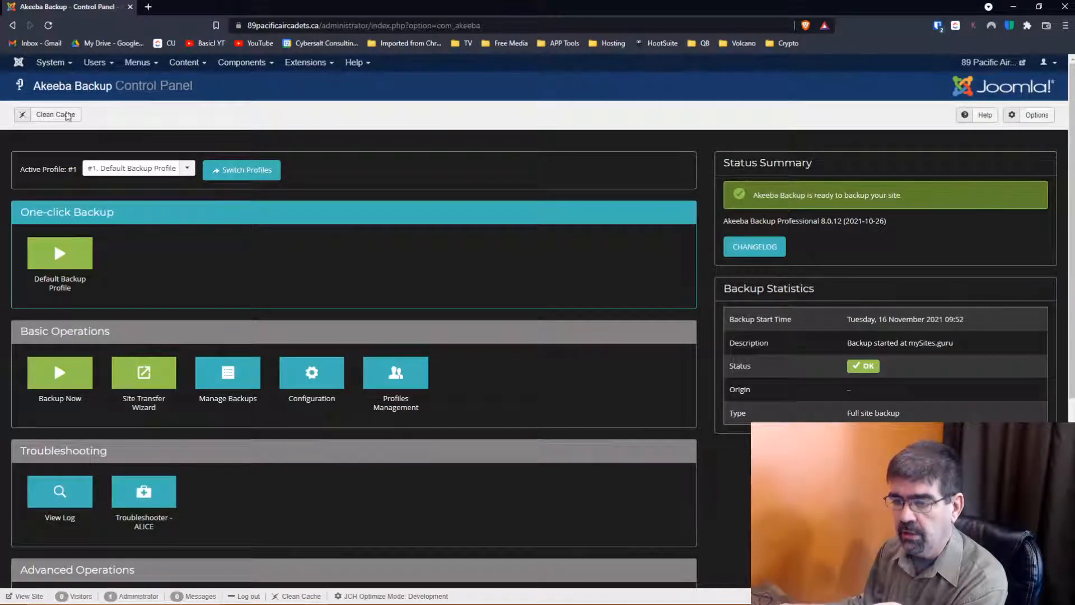
click(399, 379)
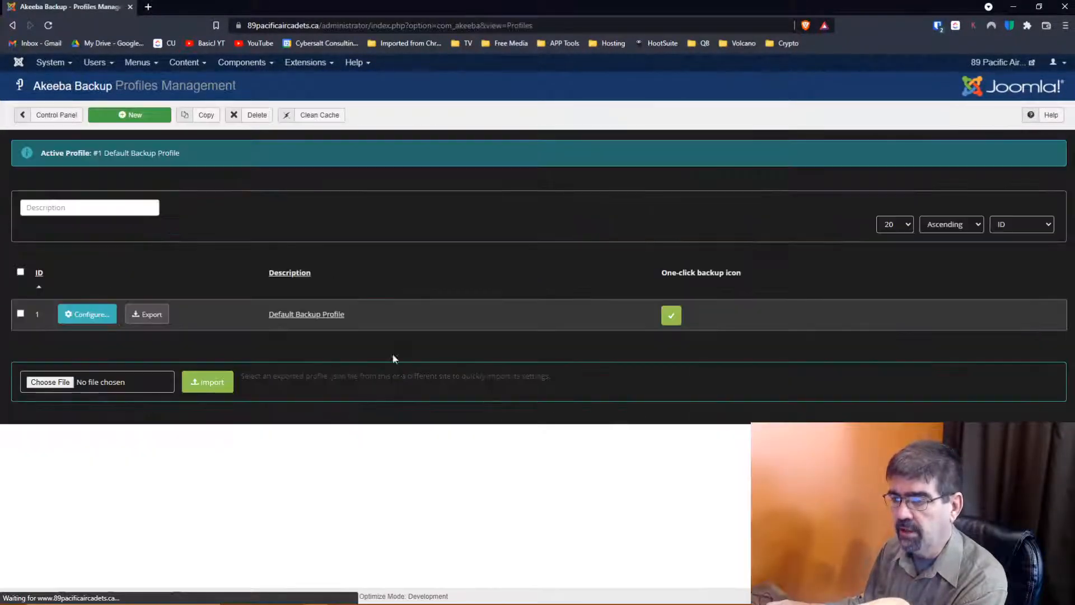
click(115, 206)
text(MAke A Sandbox)
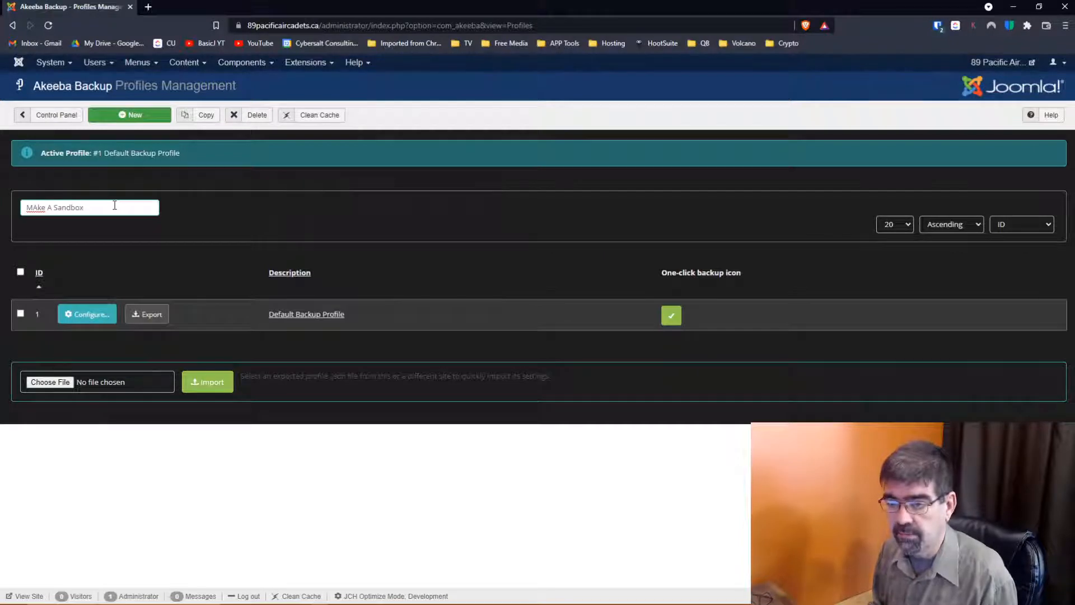
key(Left)
key(Left)
key(Left)
key(BackSpace)
text(andbox)
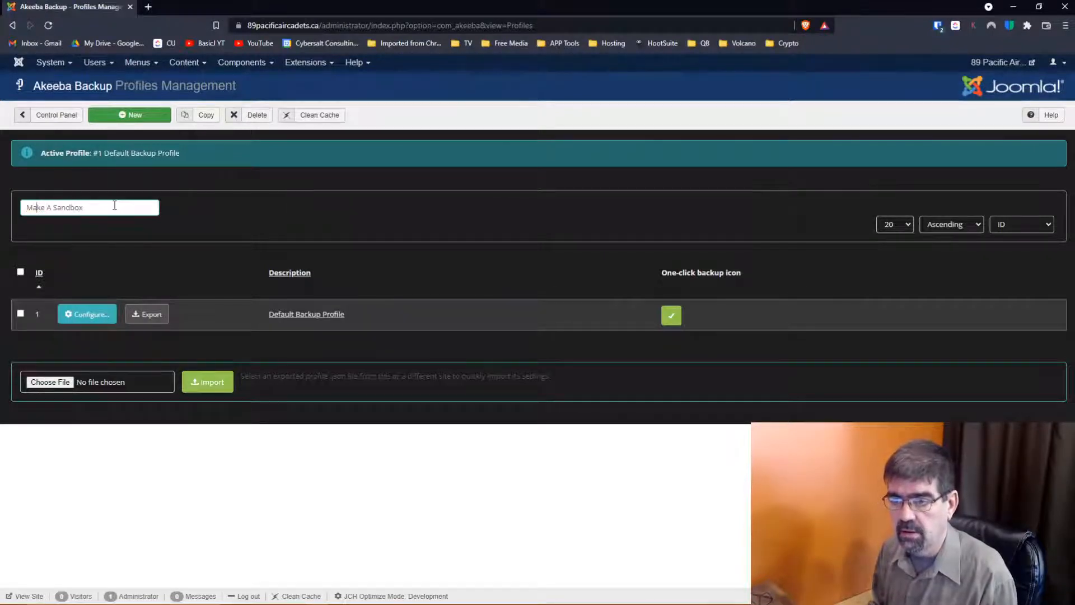
text( Copy)
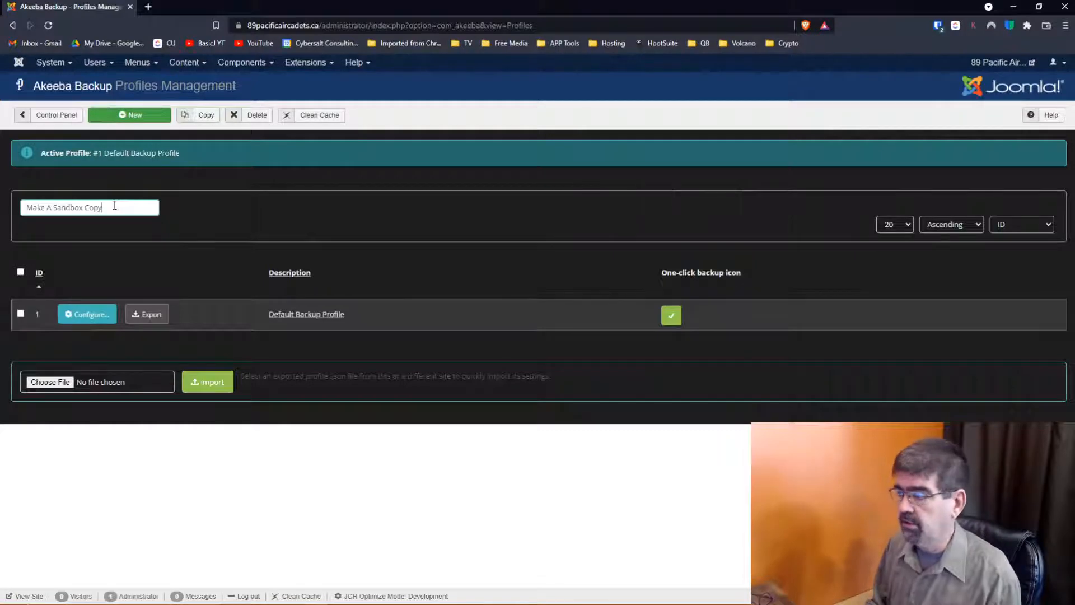
- Create a new backup profile with the description "Make A Sandbox Copy", then save and close it
click(124, 115)
click(381, 184)
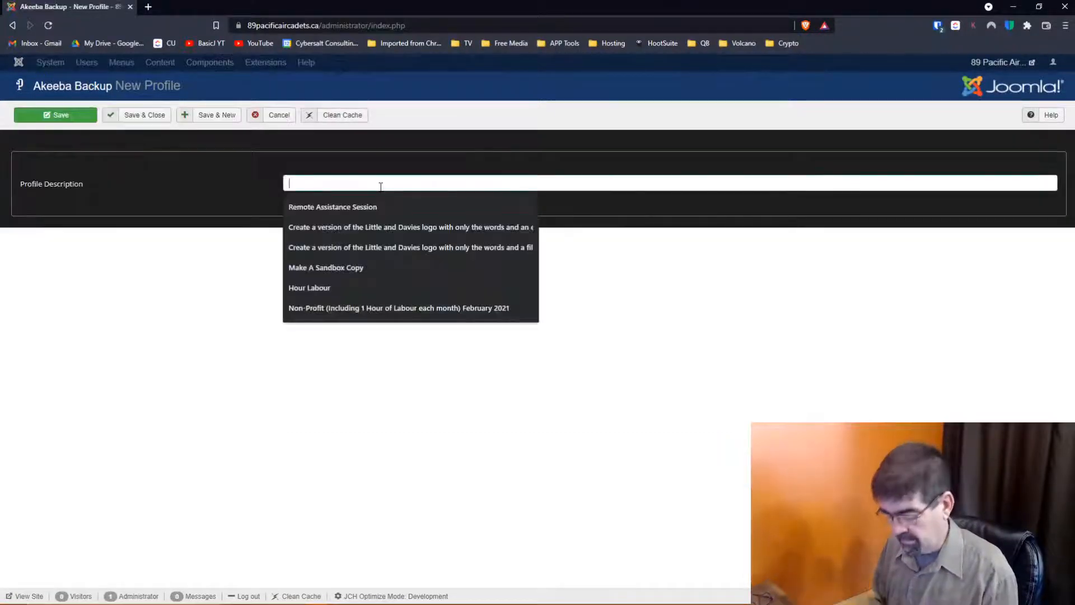
text(Make A San)
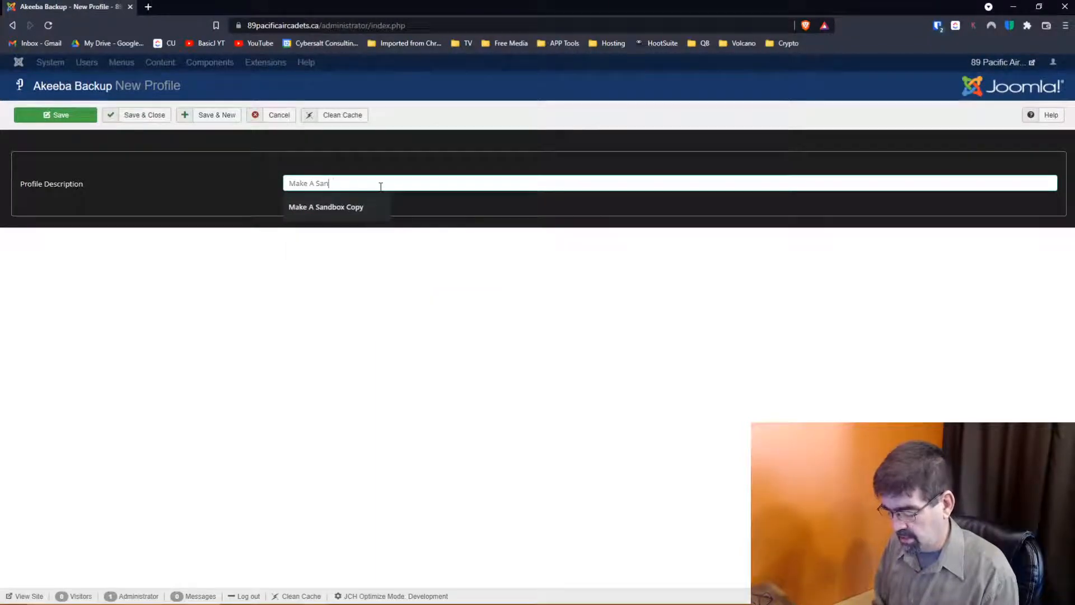
text(dbox)
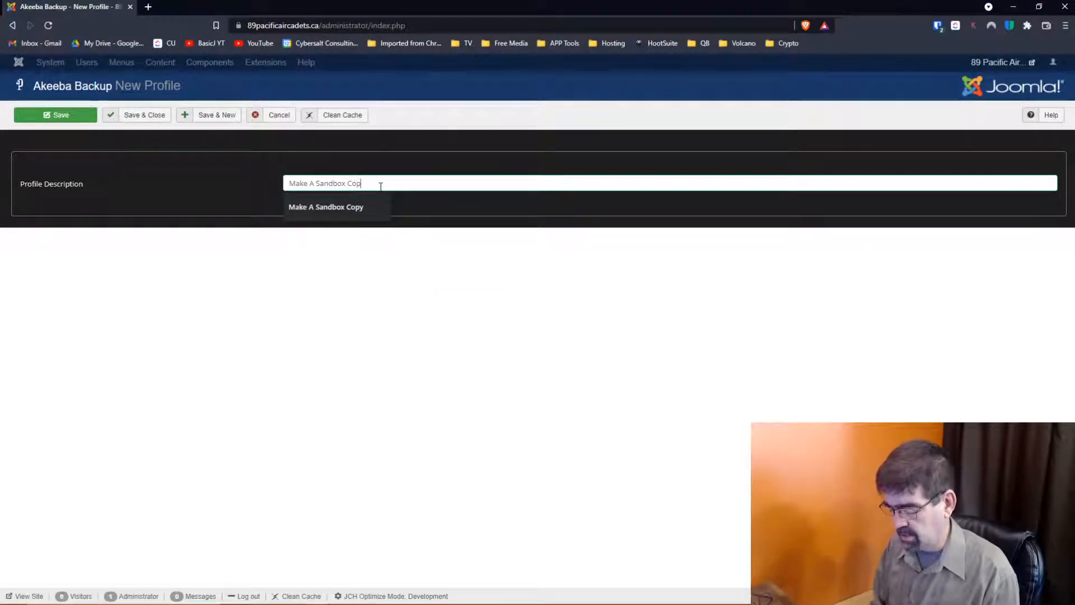
text( Cop)
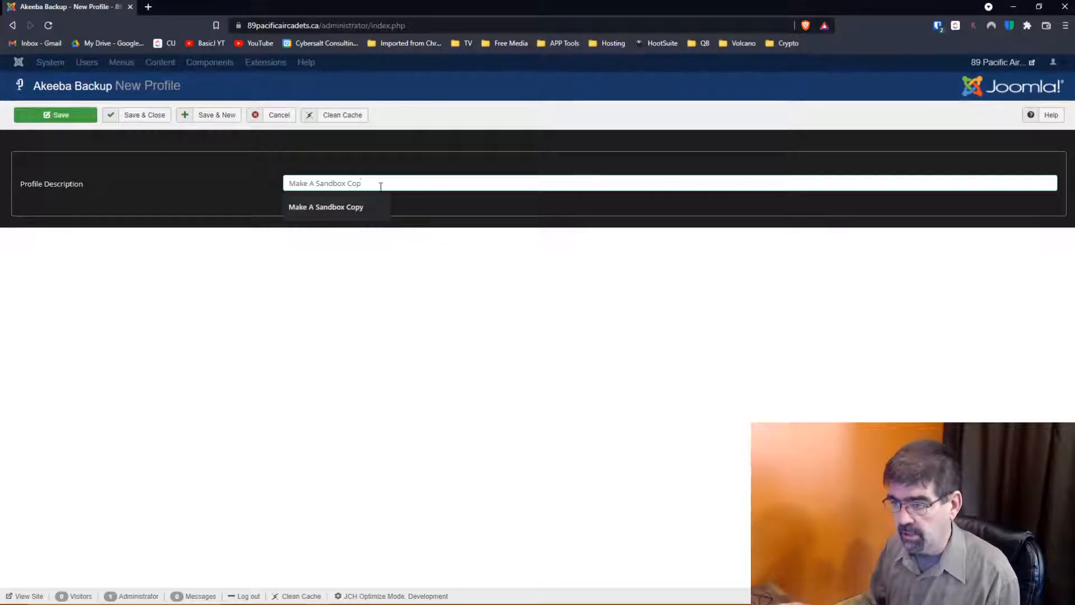
click(372, 206)
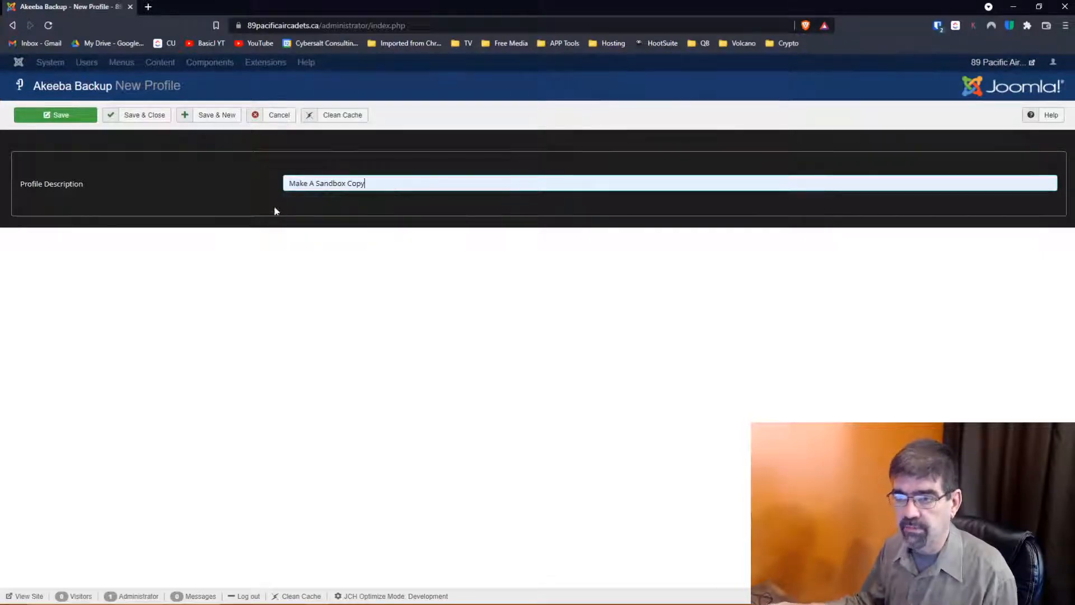
click(149, 120)
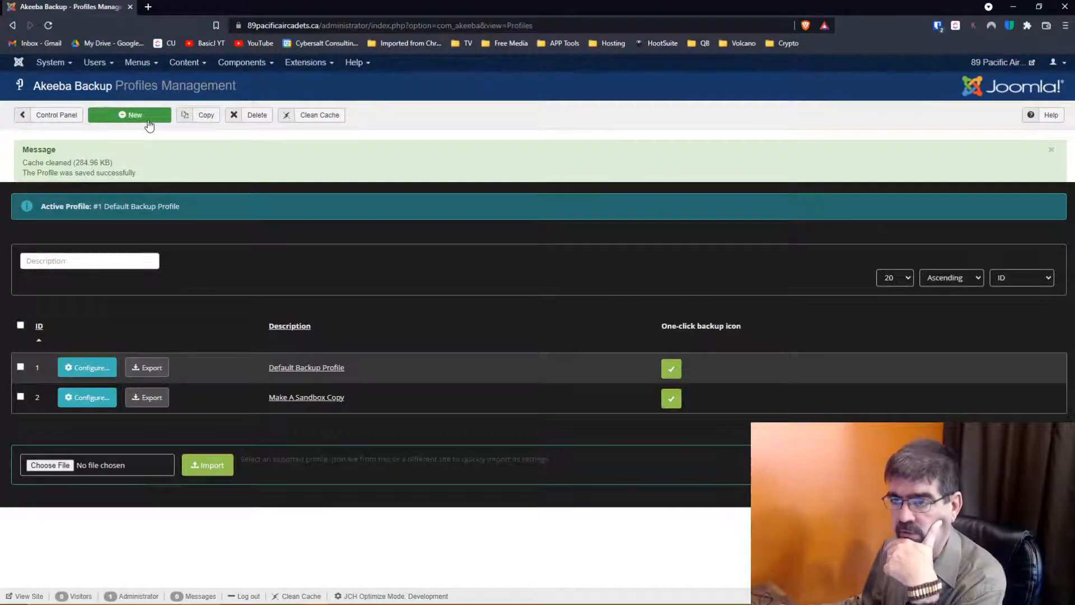
- Review the sizes and storage locations of the site's stored backups, then return to the Akeeba Backup control panel
click(46, 115)
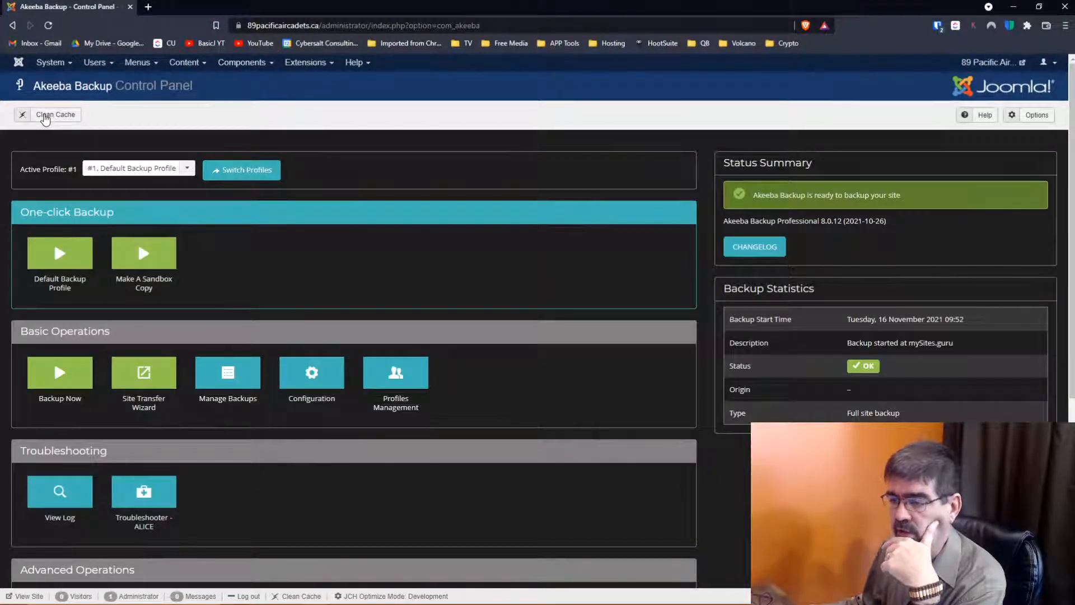
click(227, 371)
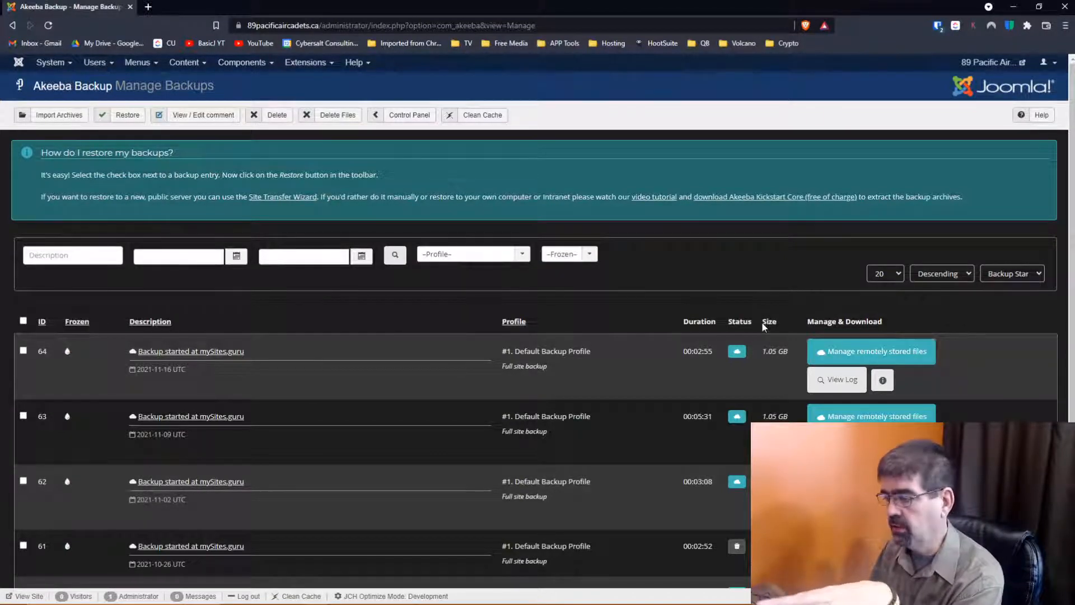
scroll(763, 324, down, 2)
scroll(764, 328, up, 2)
scroll(763, 328, down, 2)
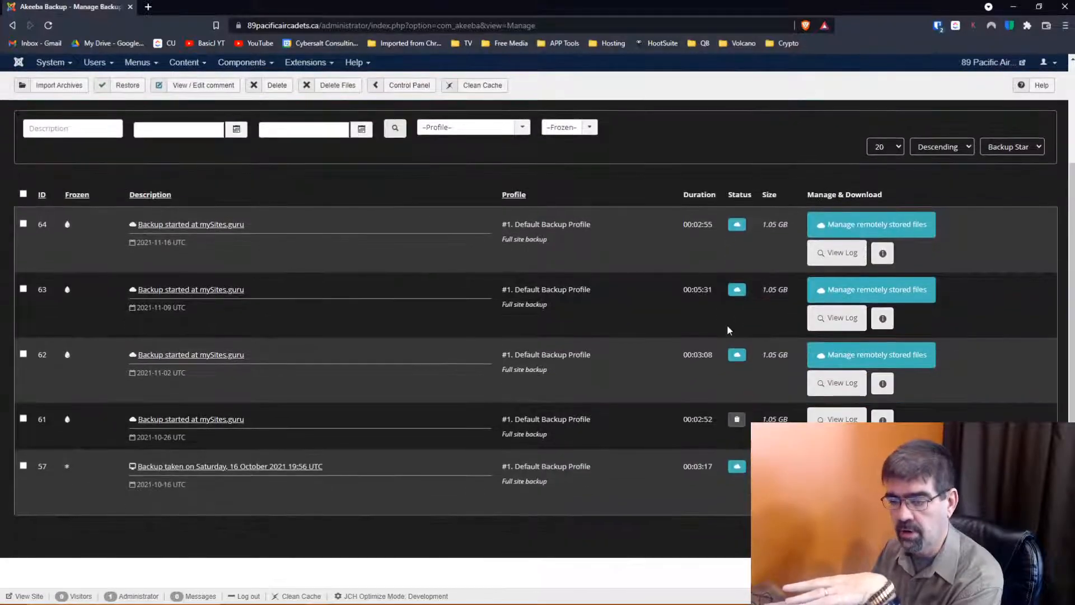
scroll(728, 329, up, 2)
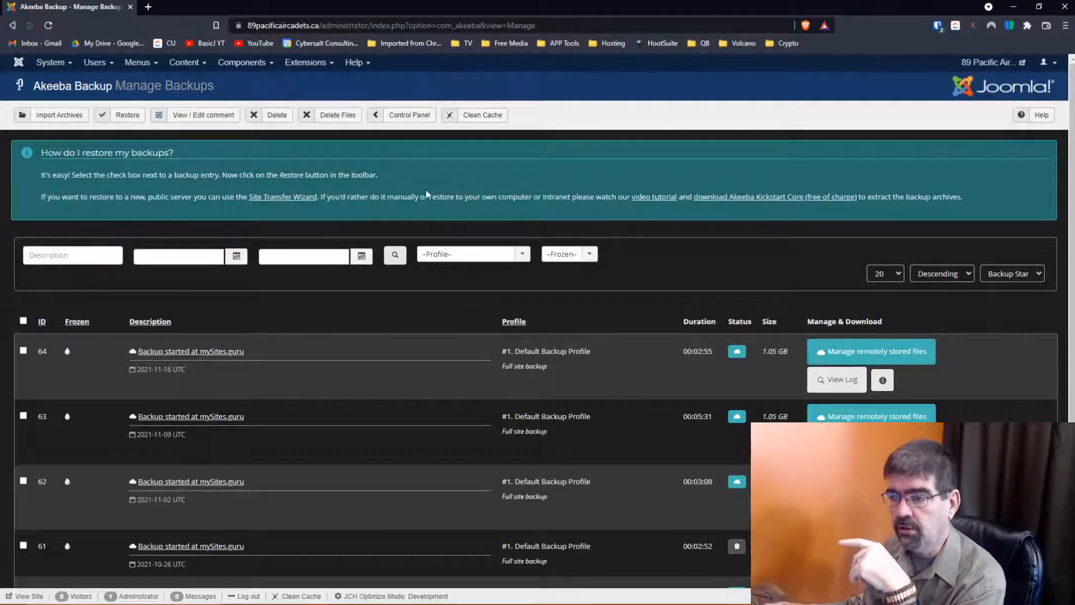
click(400, 118)
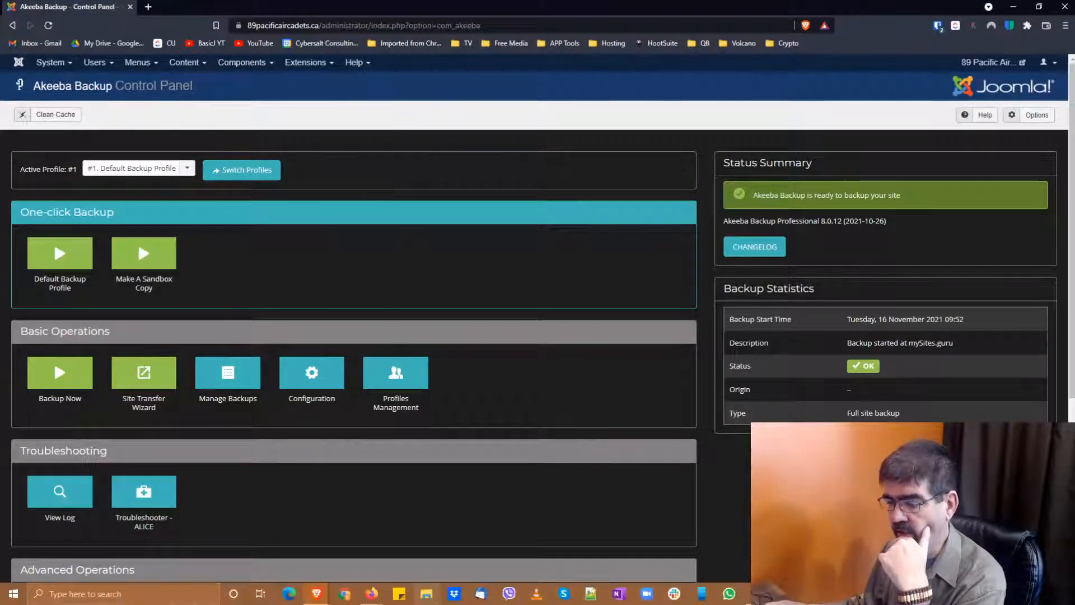
- Switch to the browser window with the site's cPanel and maximise it
mouse_move(316, 594)
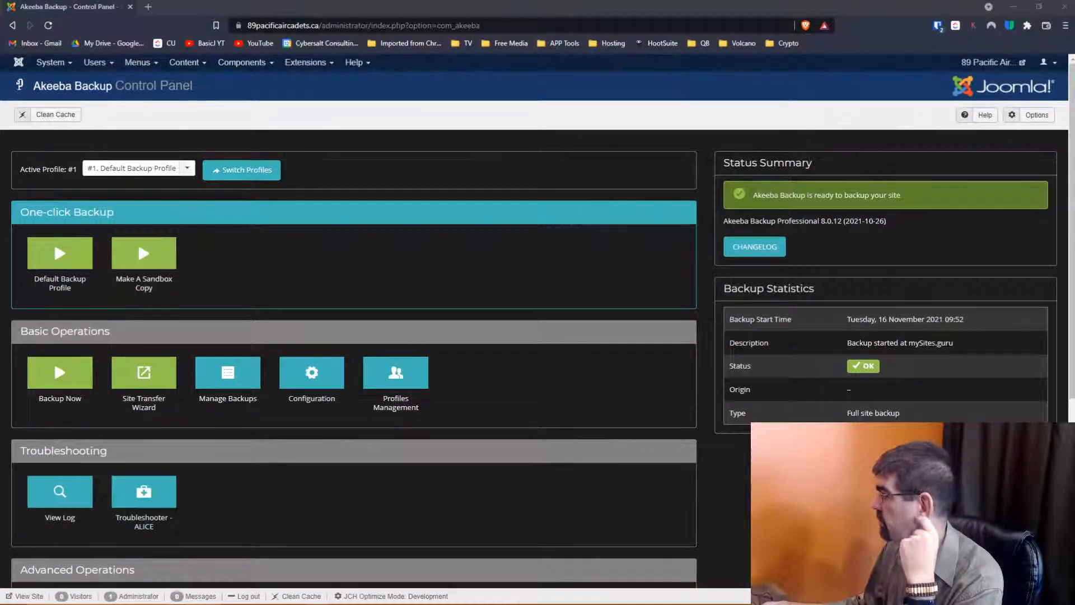
key(alt+Tab)
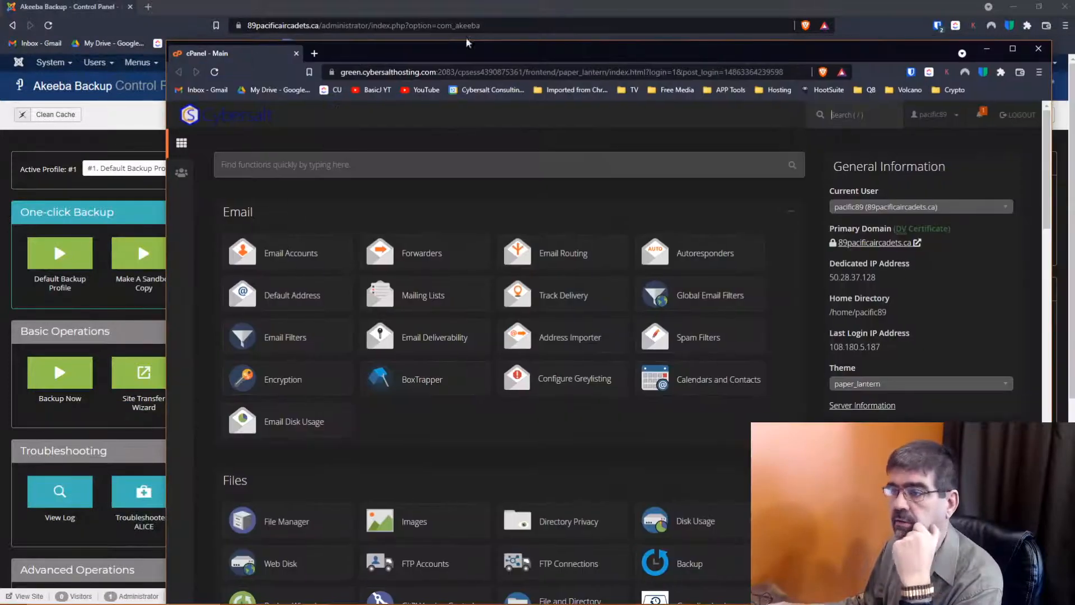
double_click(523, 45)
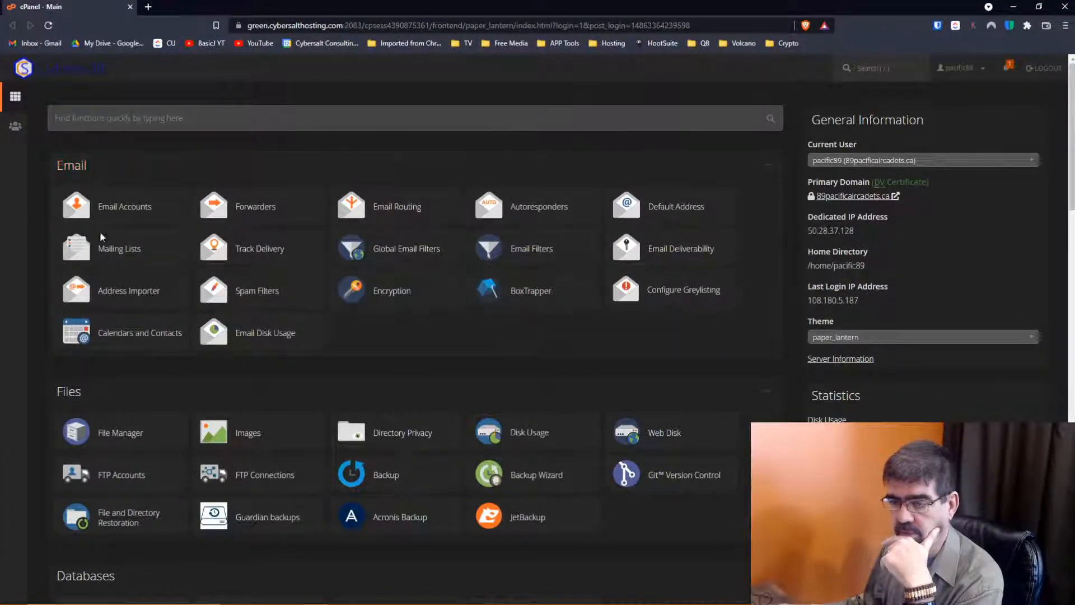
- Find the domain tools in cPanel and open the Subdomains page
scroll(175, 240, down, 5)
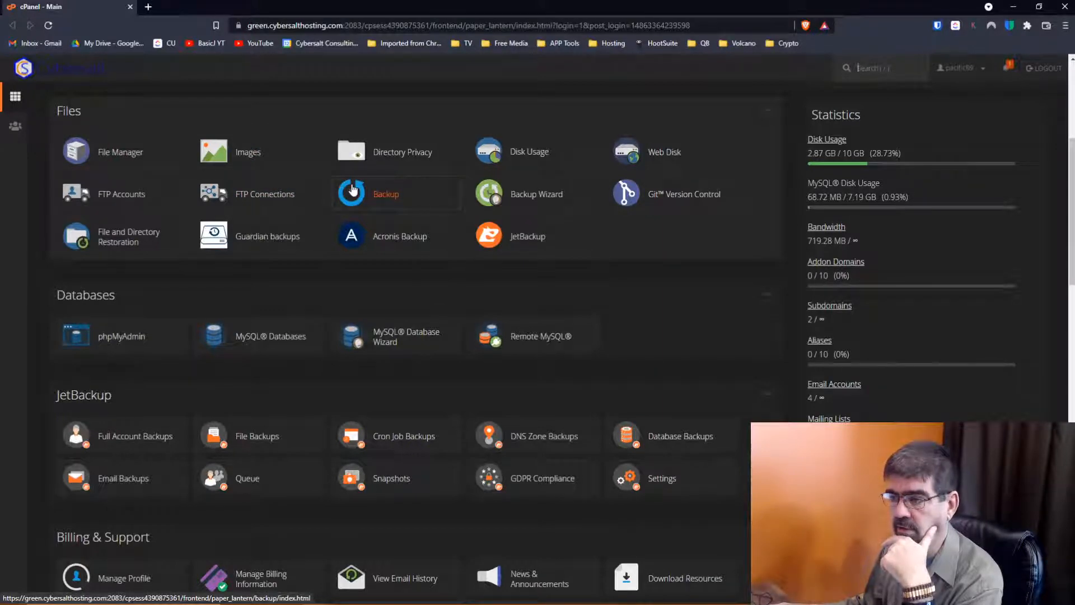
scroll(353, 190, up, 5)
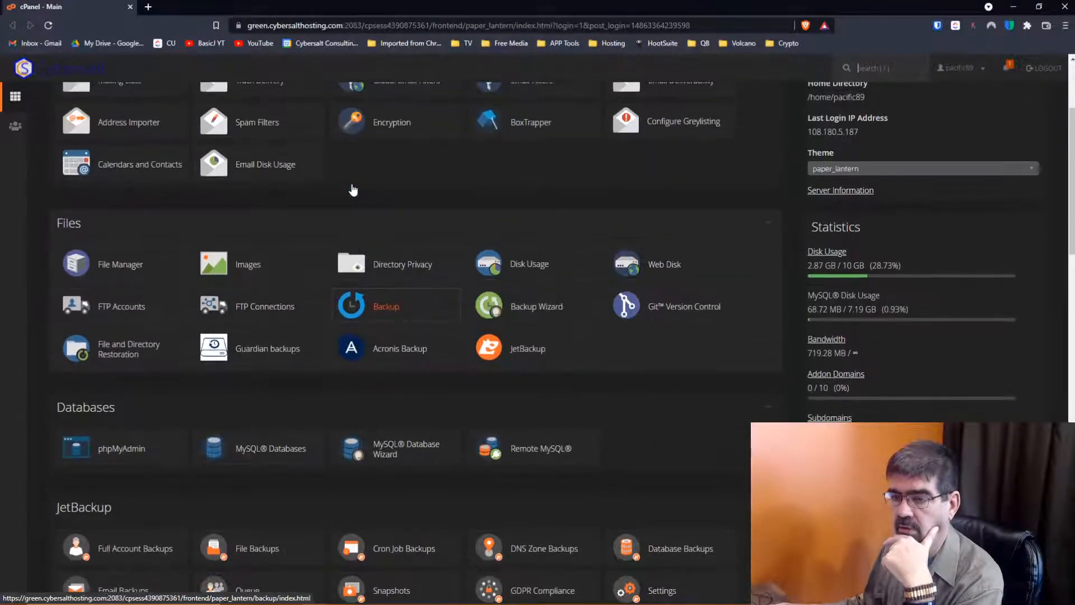
scroll(352, 188, down, 6)
scroll(351, 183, down, 10)
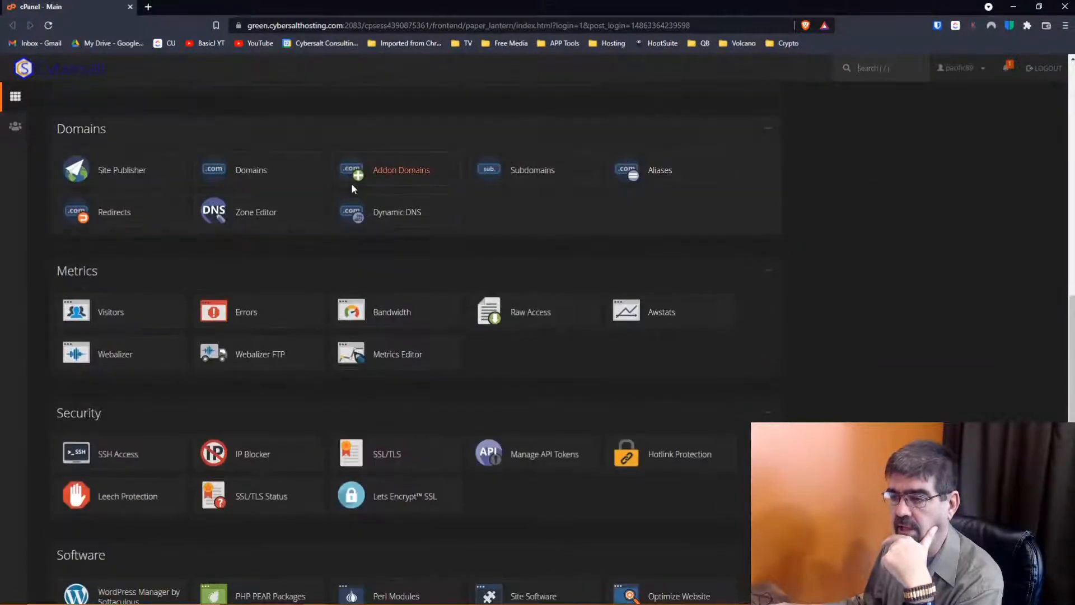
click(537, 184)
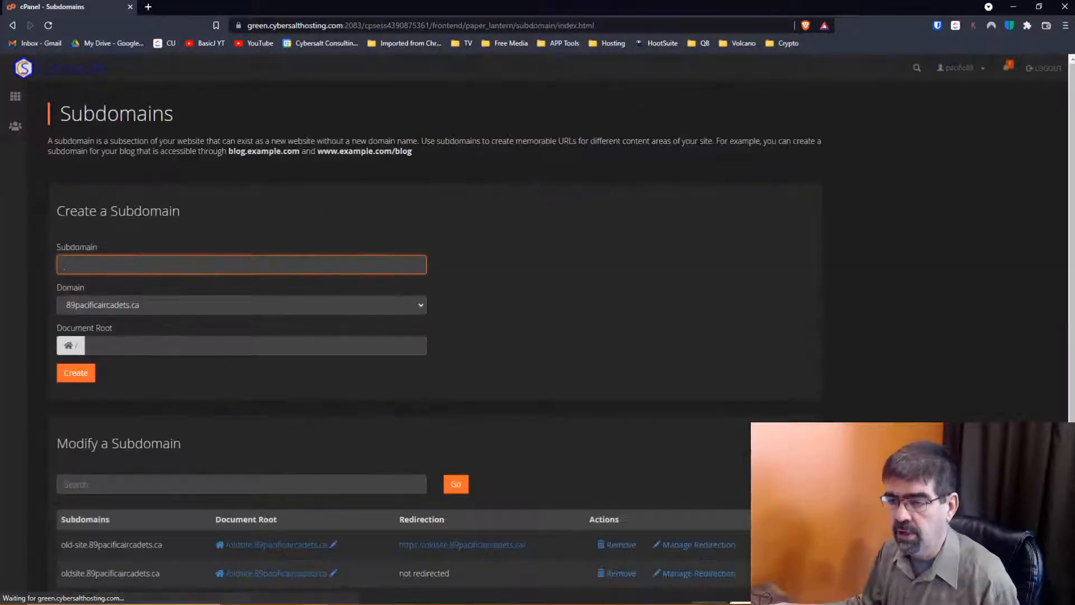
- Create the subdomain "sandbox" under 89pacificaircadets.ca, then return to the Subdomains page
click(213, 261)
text(san)
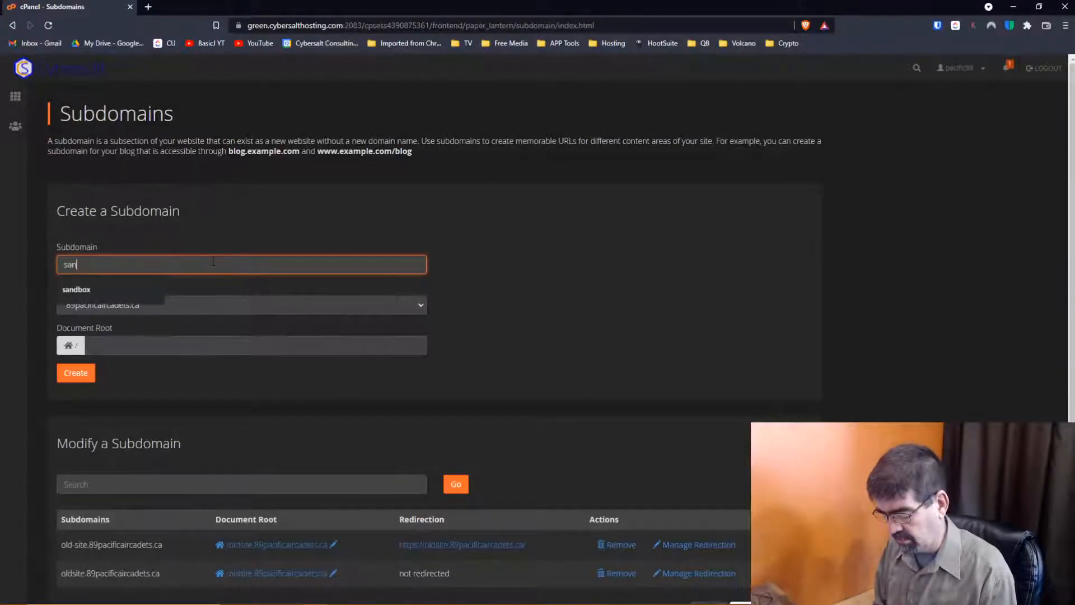
text(drox)
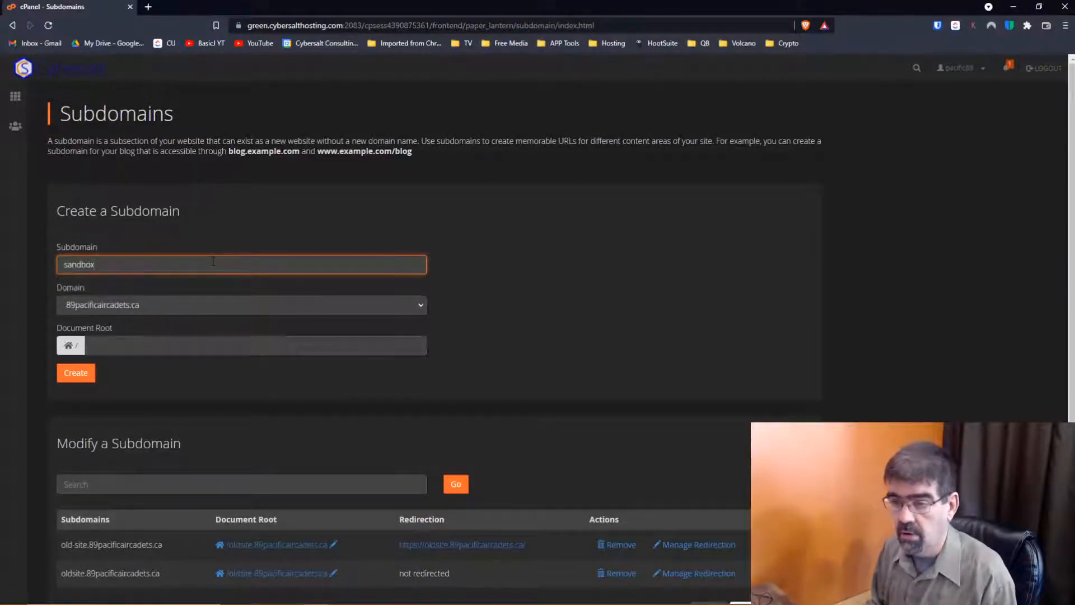
click(77, 374)
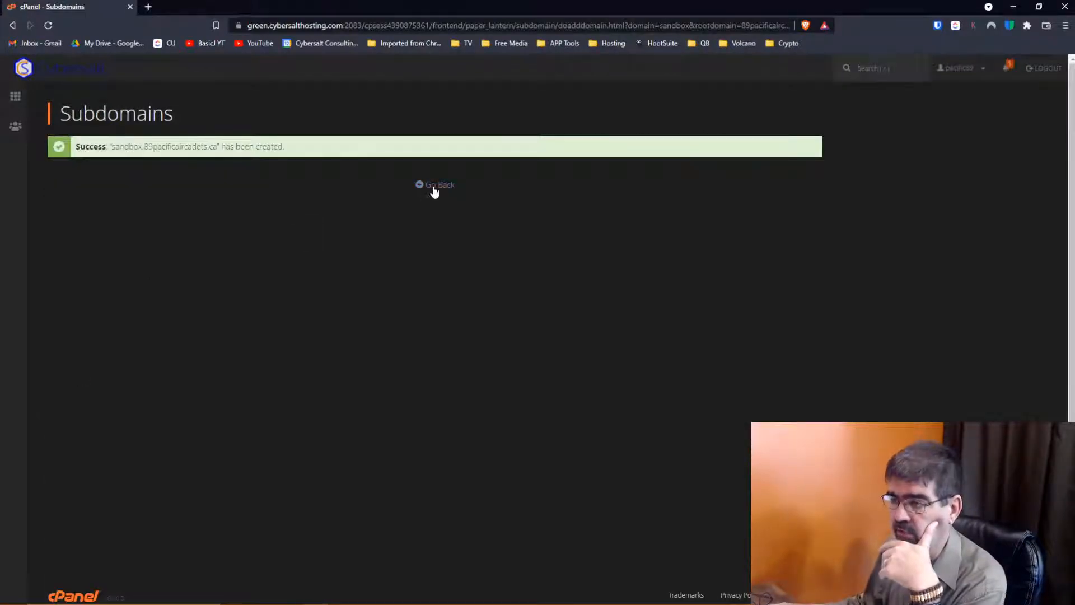
click(434, 186)
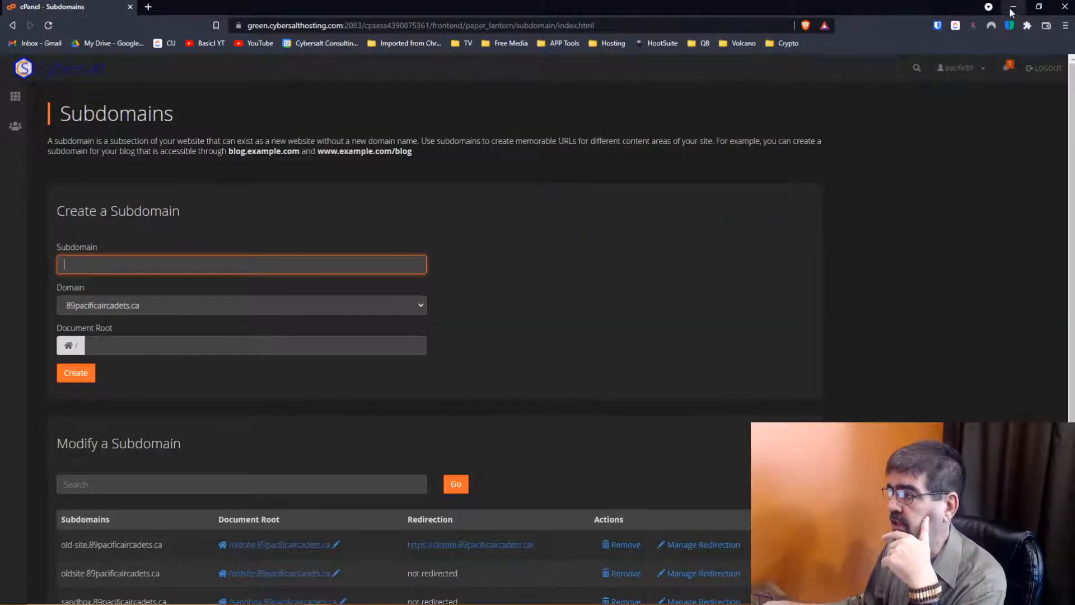
- Return to the Akeeba Backup control panel window and make "#2. Make A Sandbox Copy" the active profile
click(1013, 8)
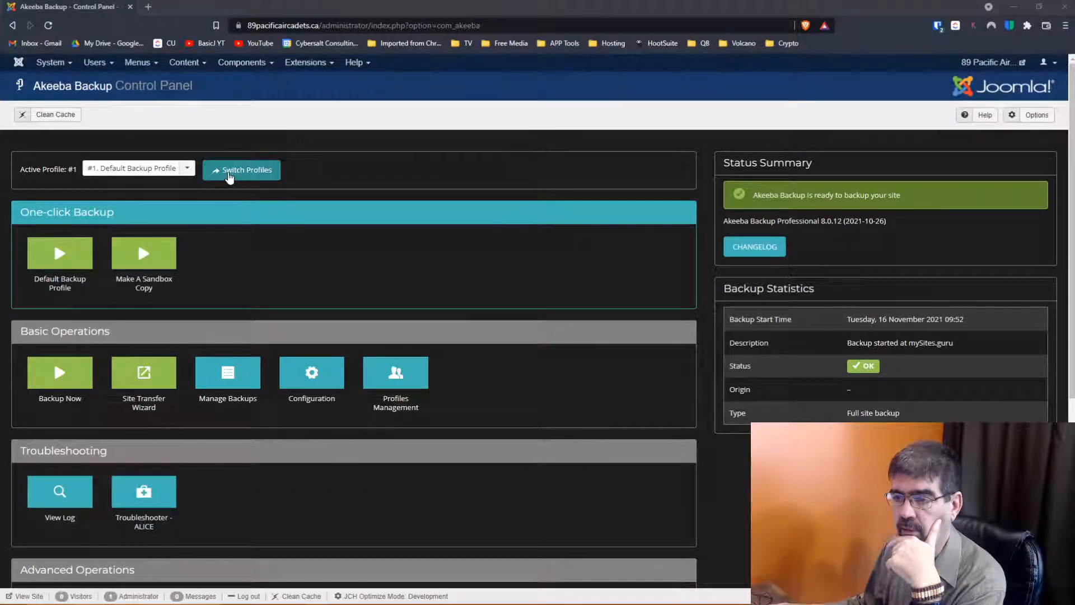
click(234, 174)
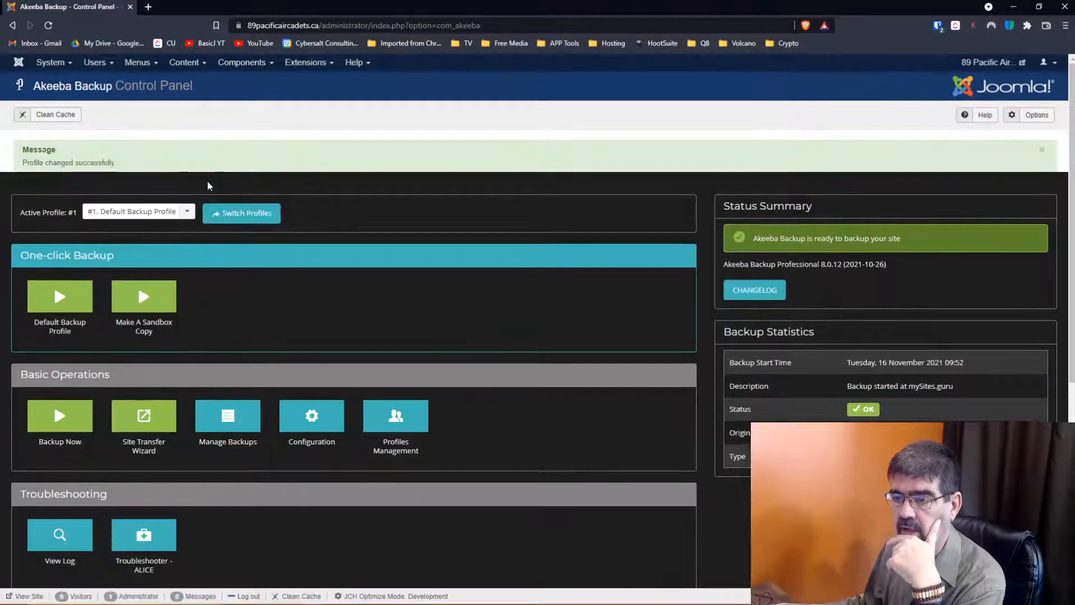
click(156, 211)
click(158, 244)
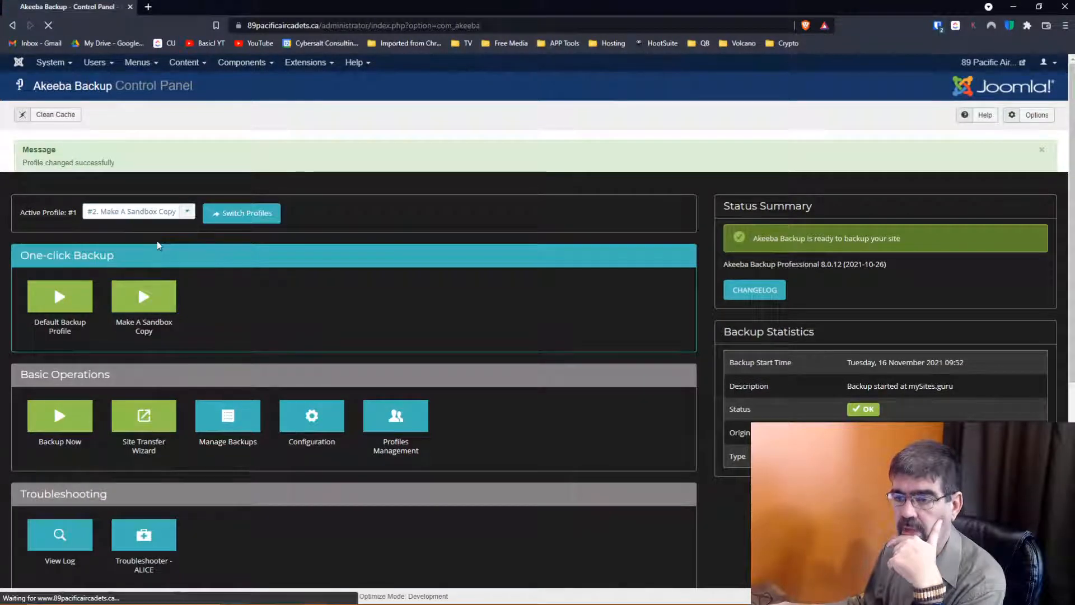
click(238, 212)
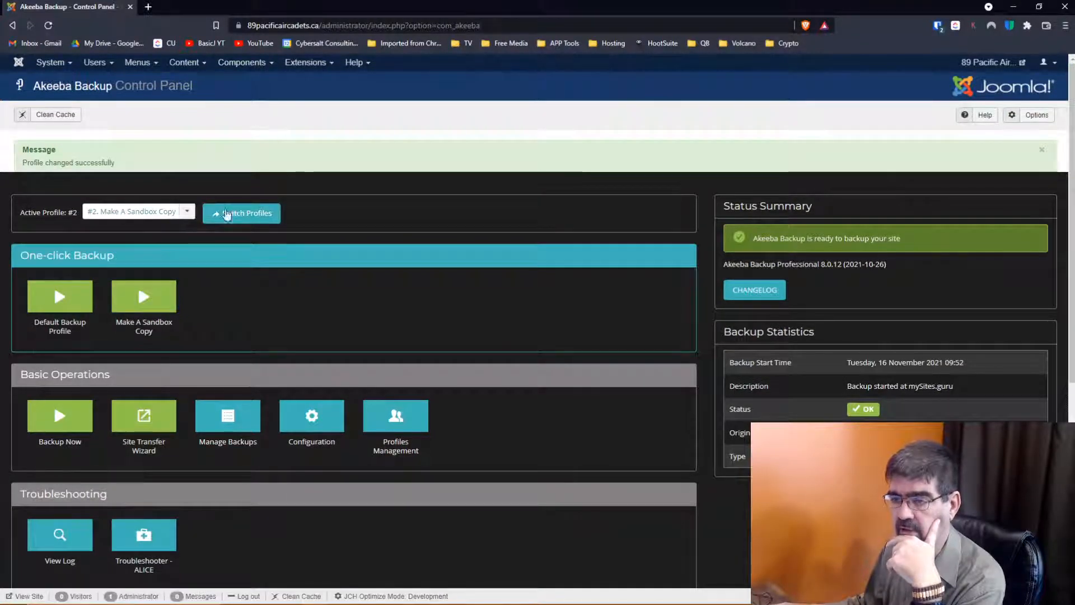
click(244, 215)
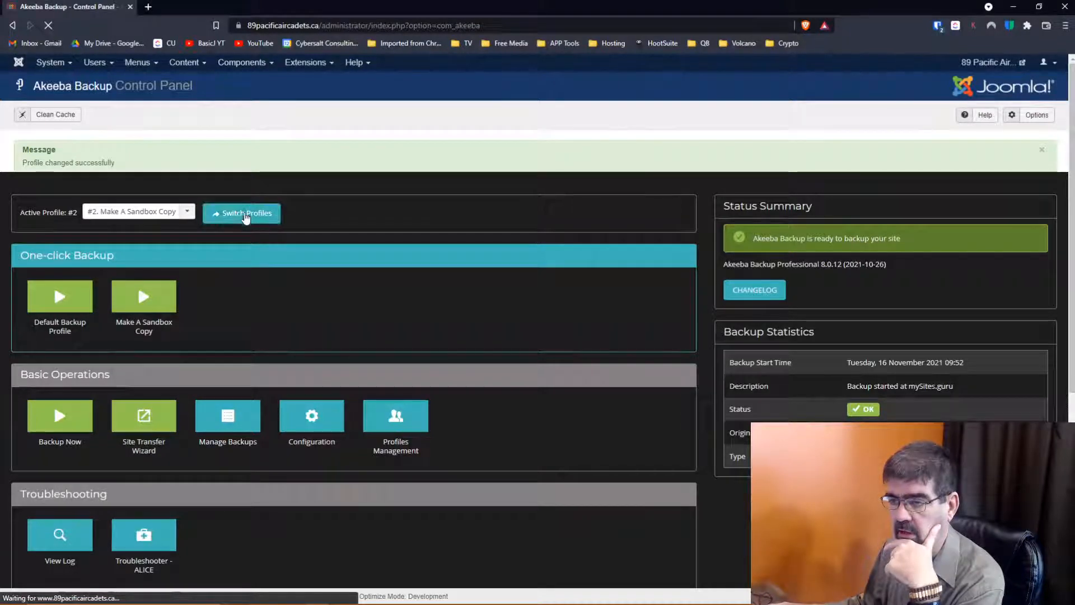
- Open the active profile's configuration and set its output directory to the sandbox.89pacificaircadets.ca folder in the account's home directory
click(313, 418)
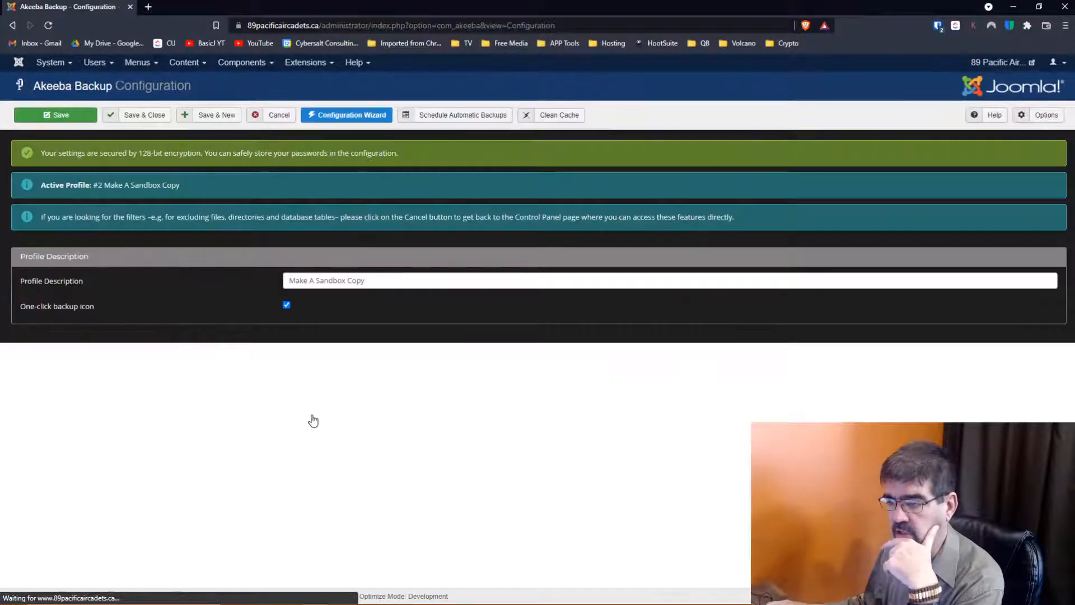
scroll(213, 241, down, 2)
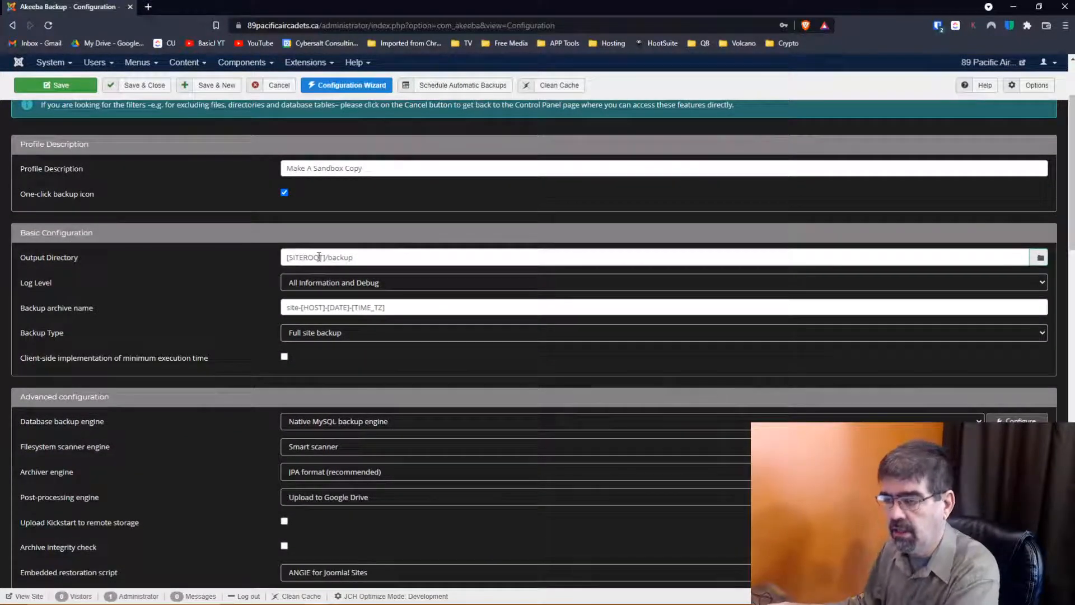
click(1041, 257)
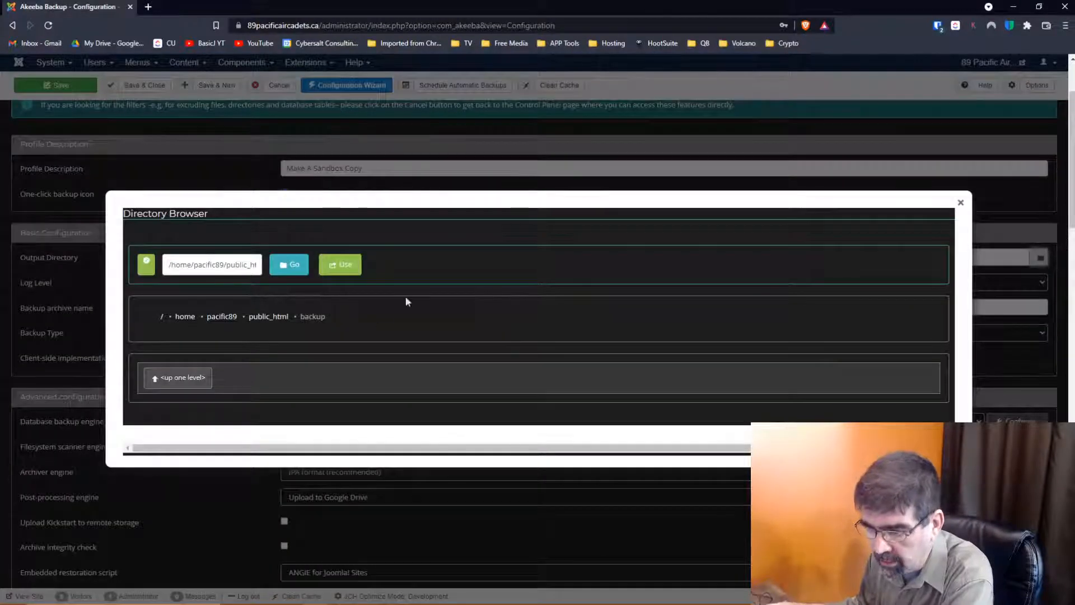
click(221, 317)
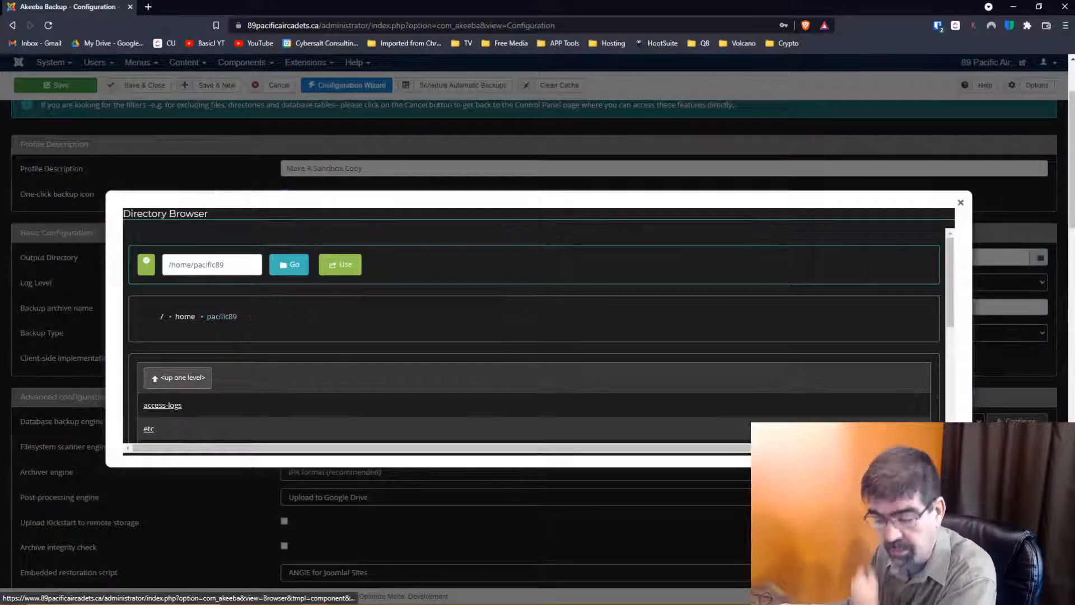
scroll(293, 336, down, 3)
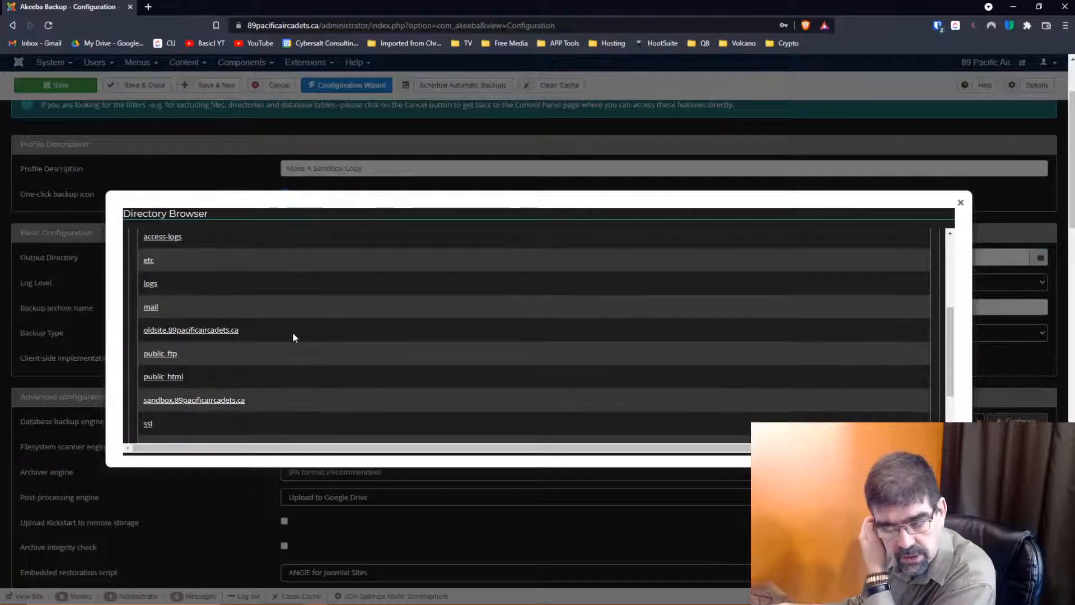
scroll(293, 336, down, 2)
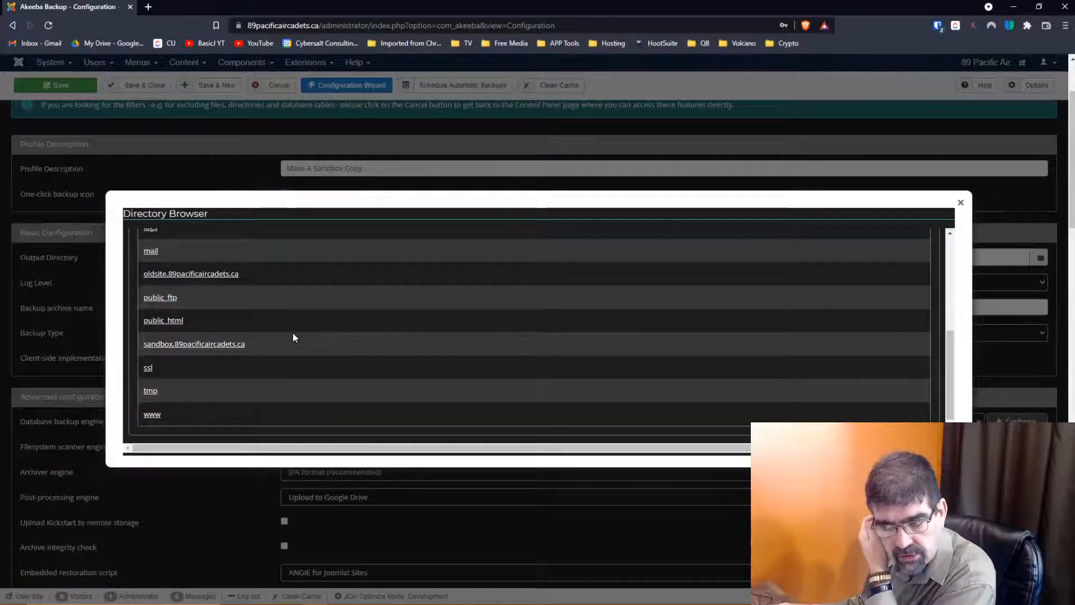
click(179, 345)
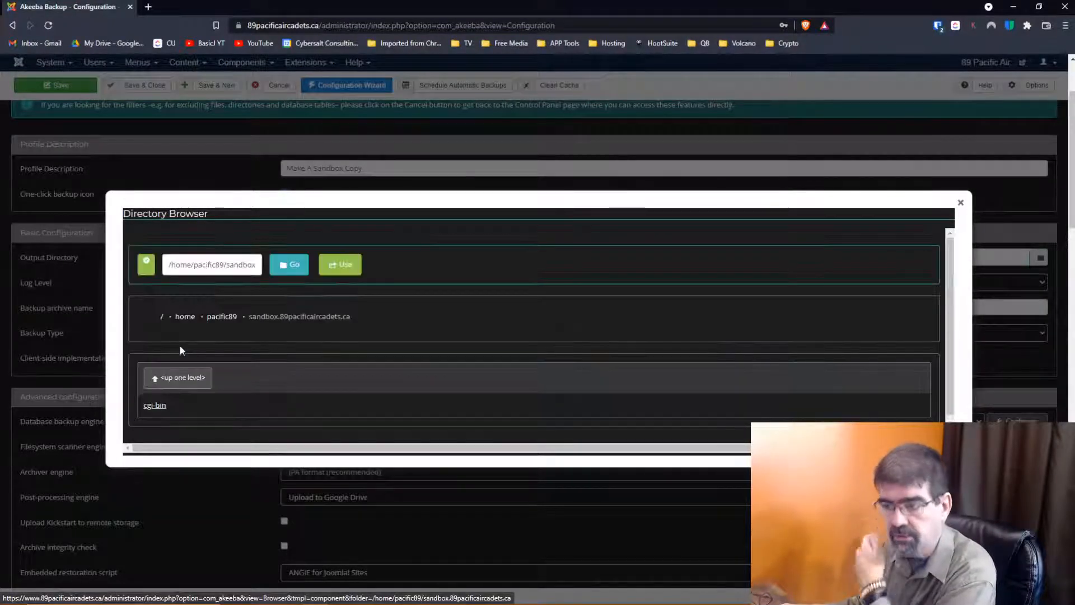
click(346, 267)
- Set the profile's post-processing engine to "No post-processing", then save and close the configuration
scroll(453, 298, down, 2)
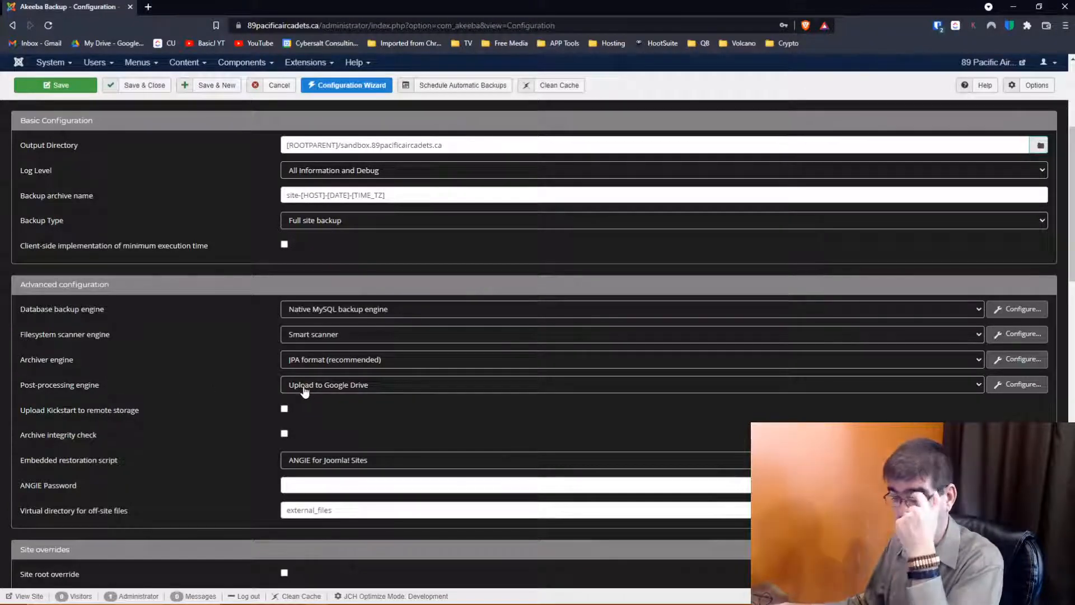
click(976, 386)
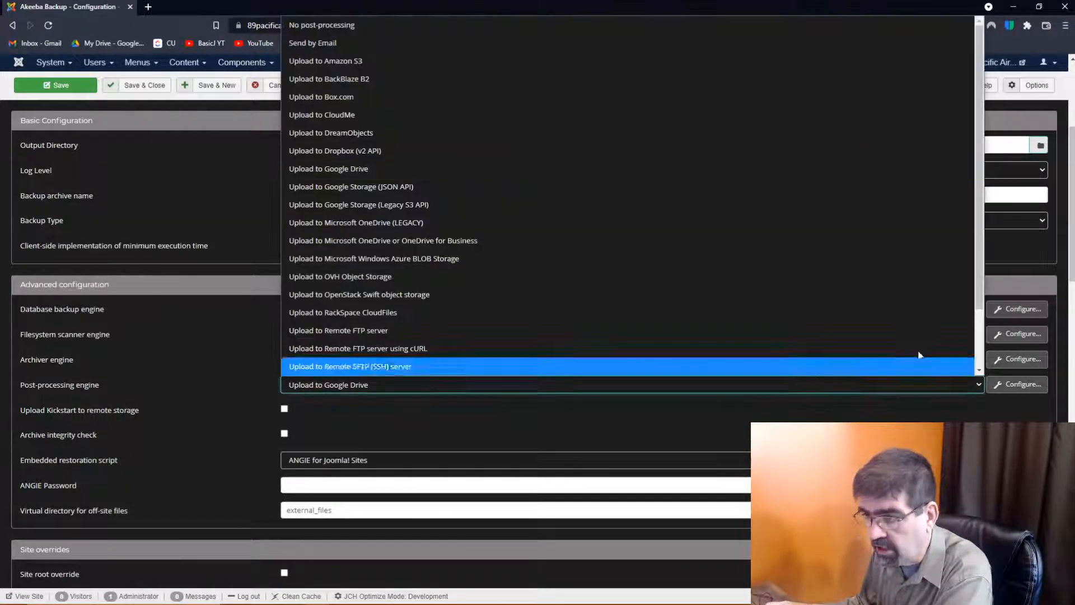
click(348, 25)
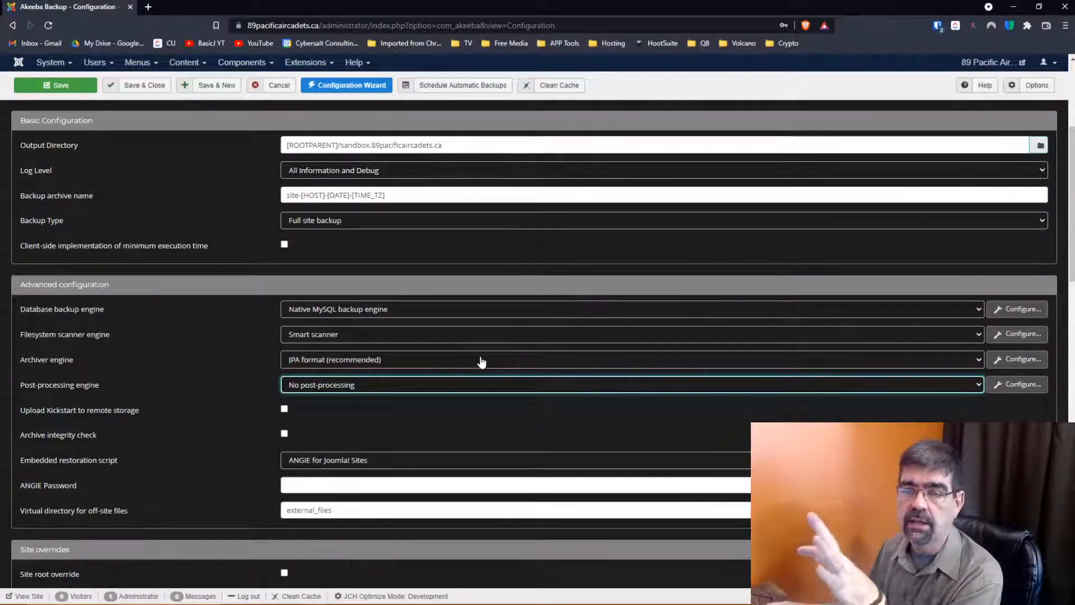
click(128, 89)
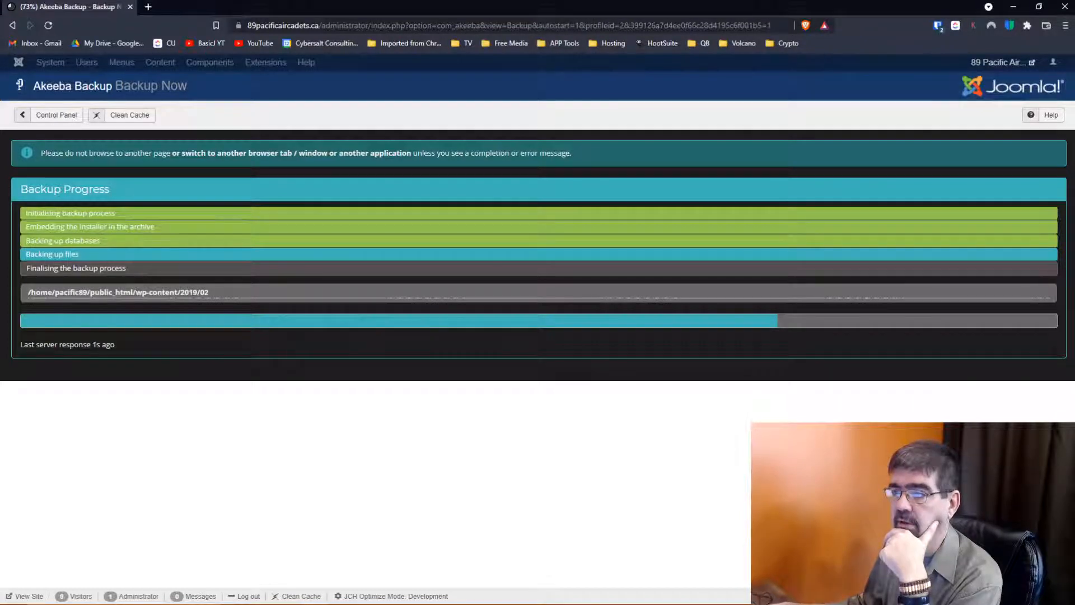
- Open a copy of the site's /administrator address in a new browser tab and install the Joomla 3.10.3 update
drag(367, 26, 245, 25)
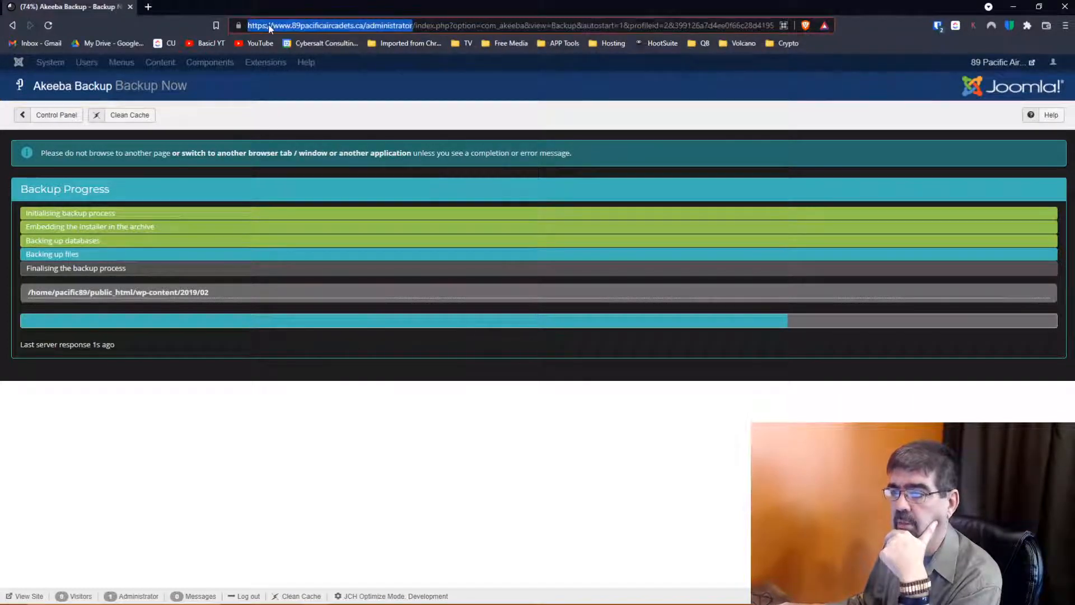
right_click(267, 23)
click(316, 85)
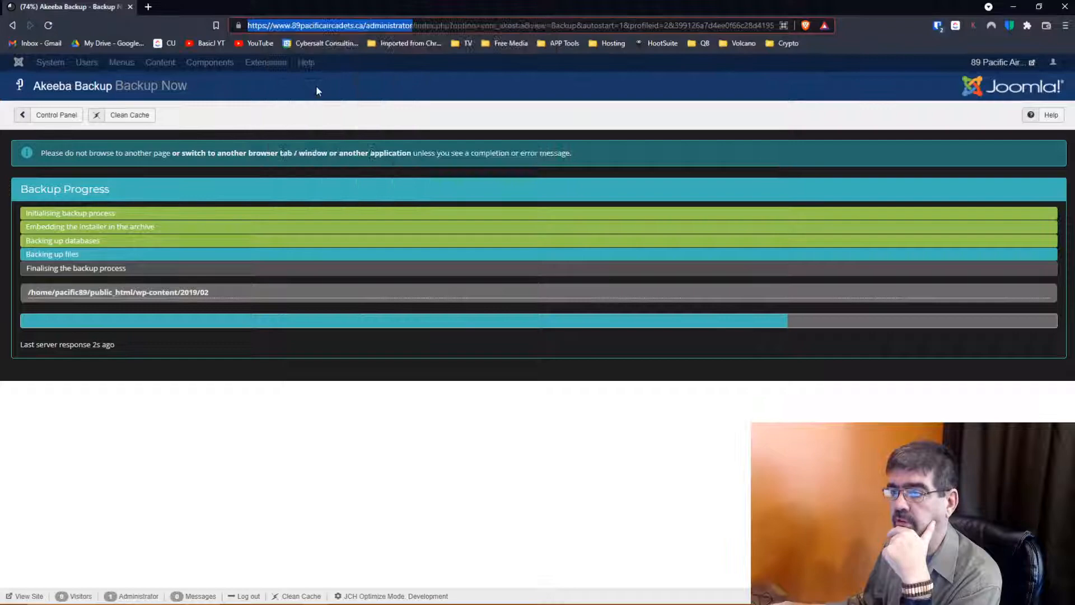
click(149, 8)
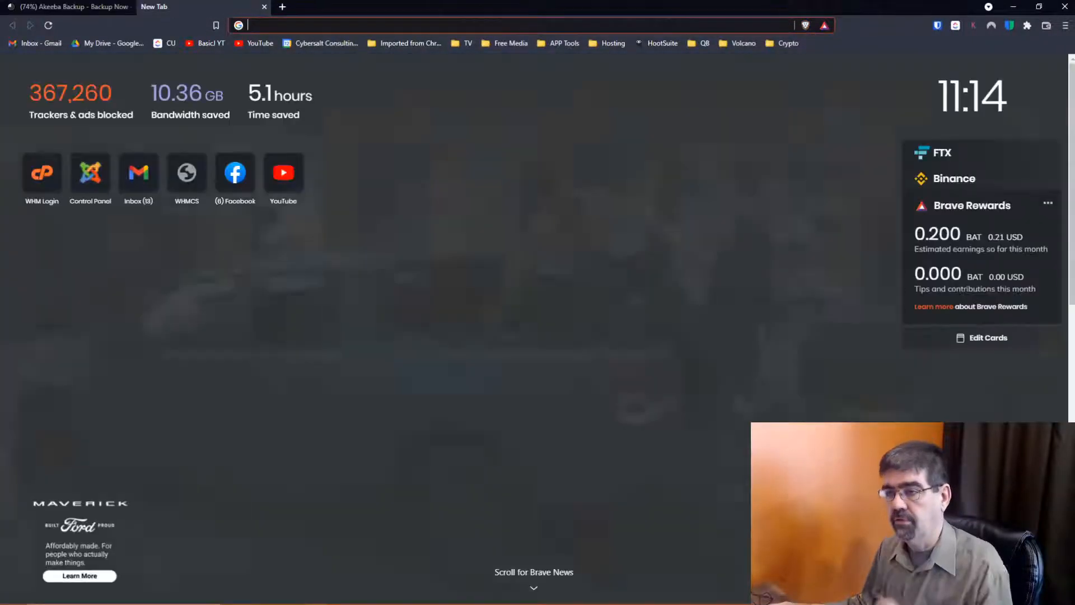
key(ctrl+v)
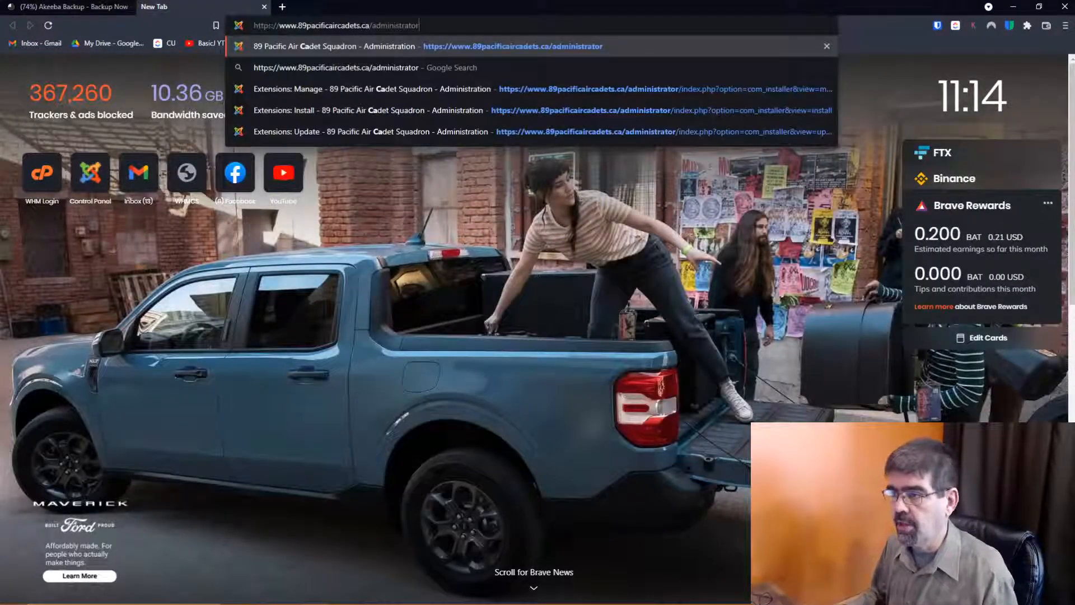
key(Return)
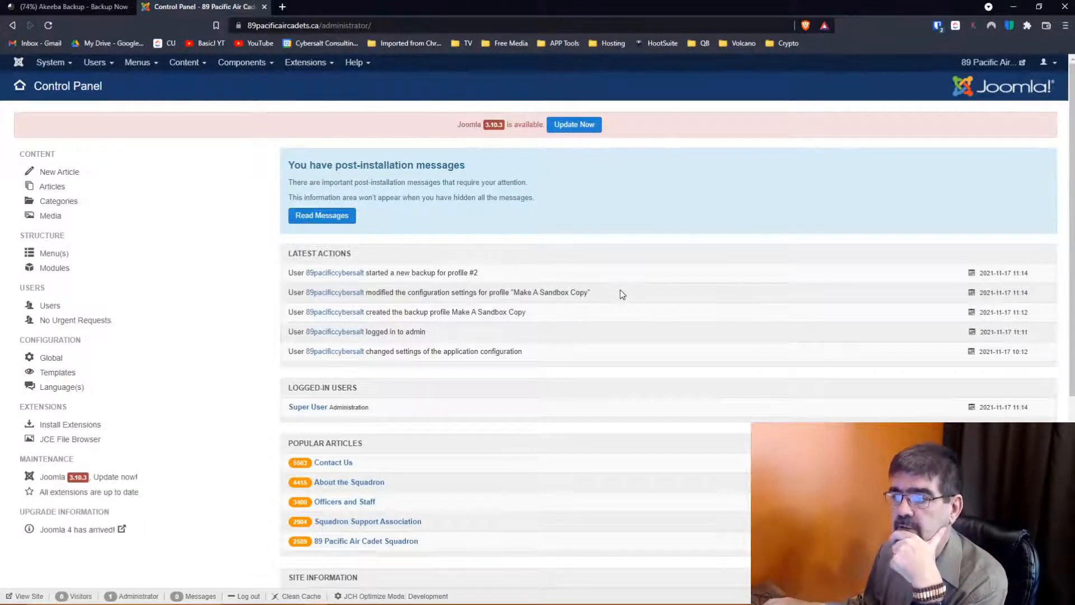
click(564, 125)
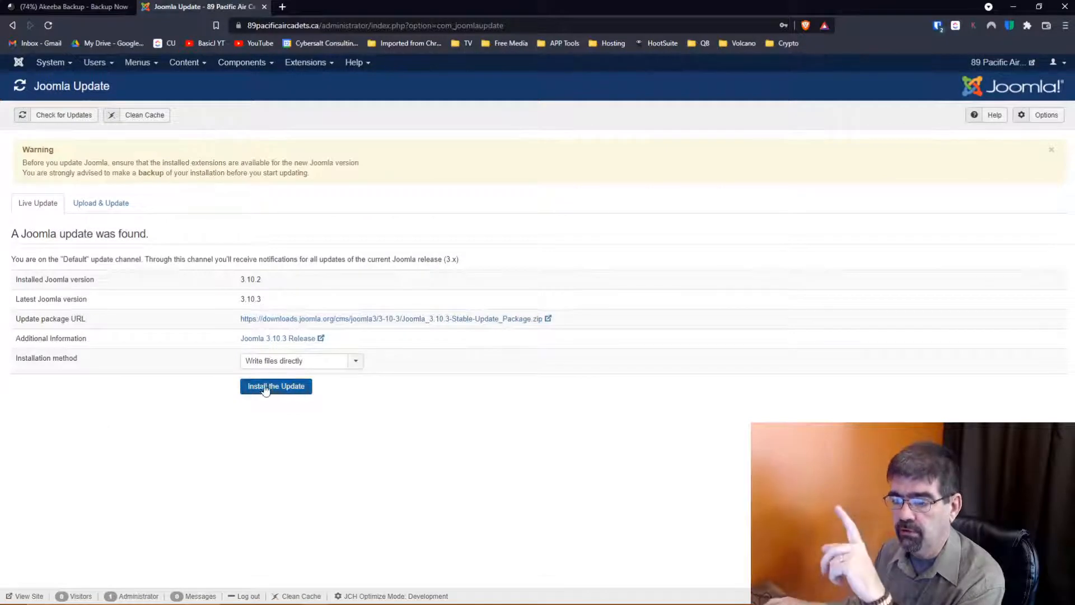
click(267, 391)
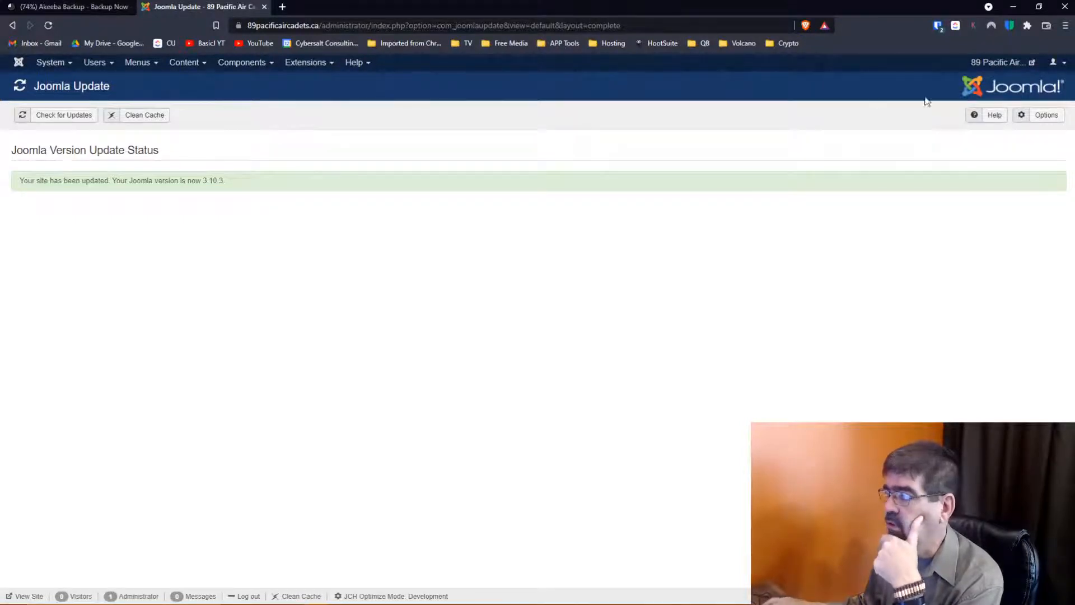
- Set the Joomla Update channel to "Joomla Next", then save and close the options
click(1041, 118)
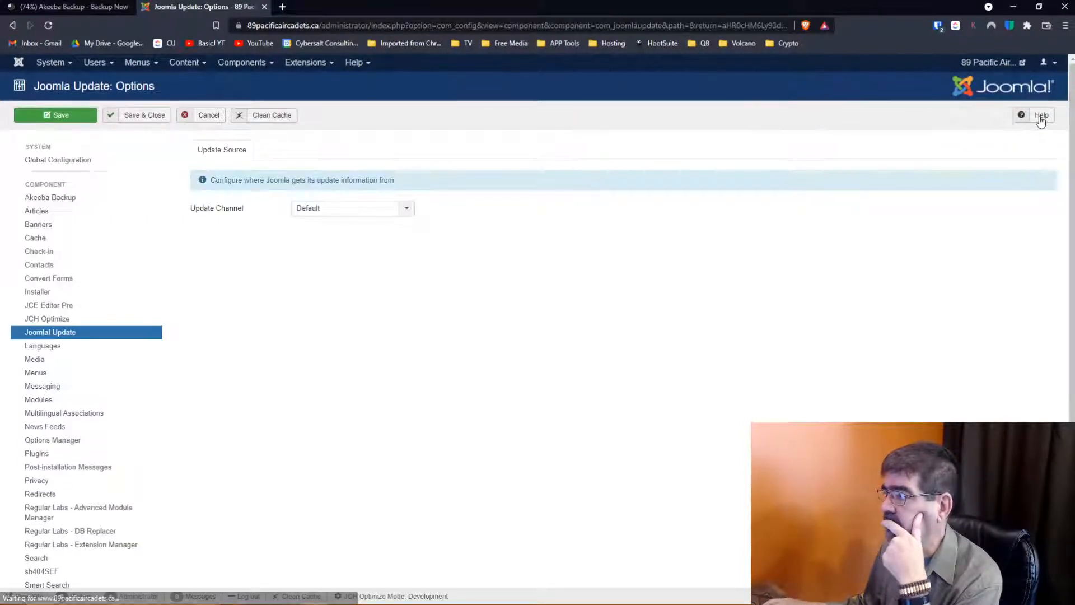
click(349, 212)
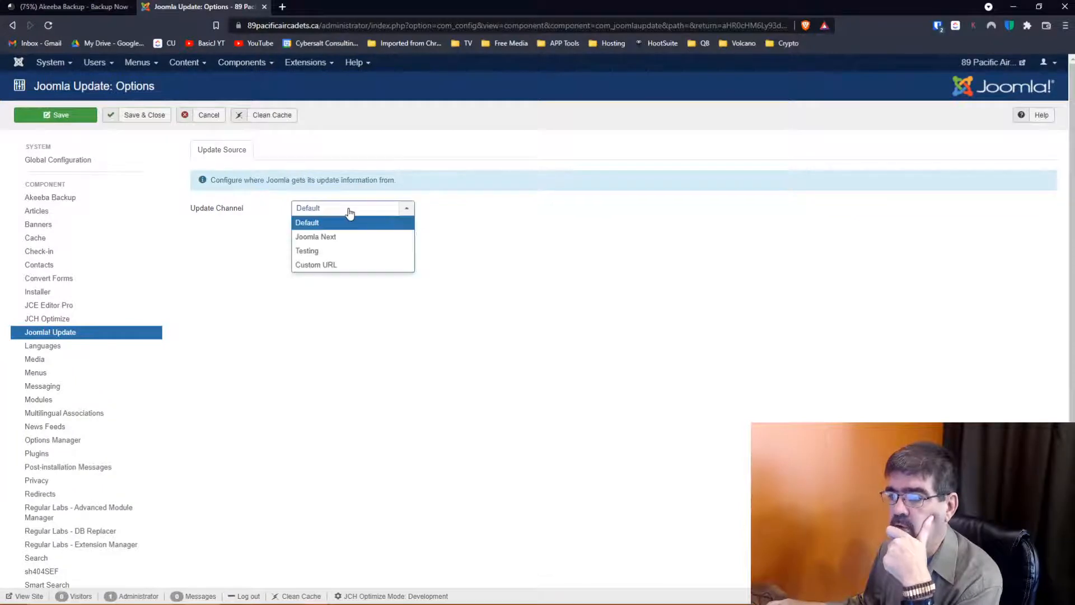
click(330, 236)
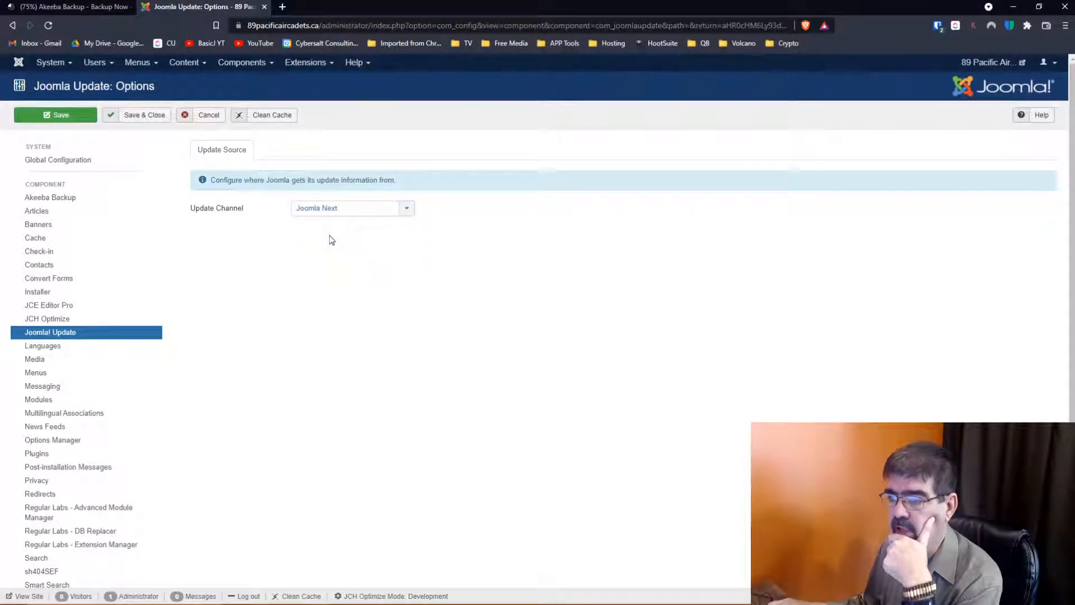
click(148, 118)
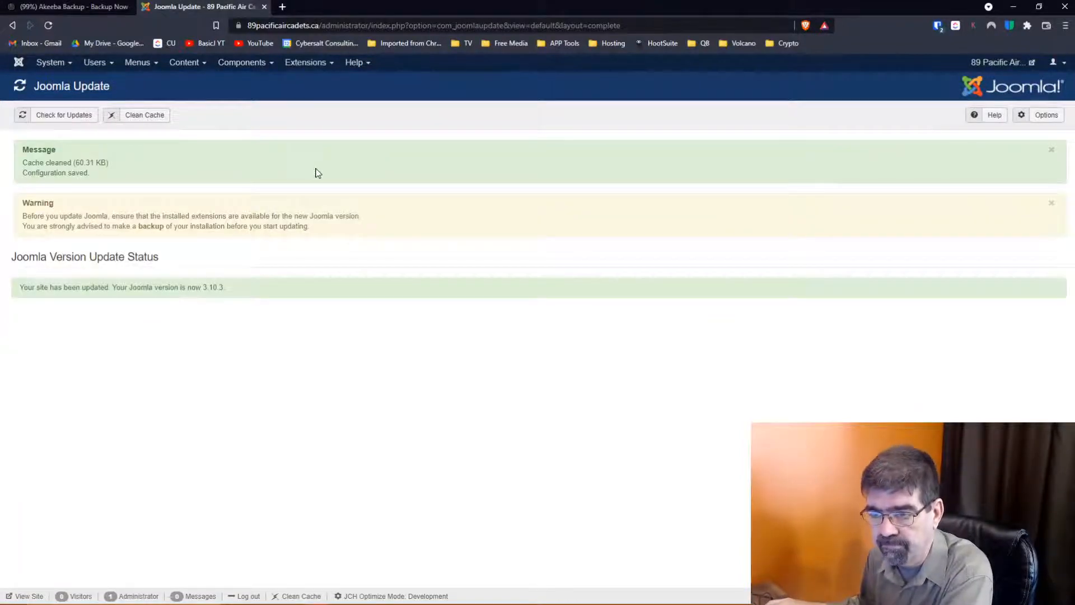
- Check for Joomla updates and review the compatibility of the installed extensions in the pre-update check
click(59, 116)
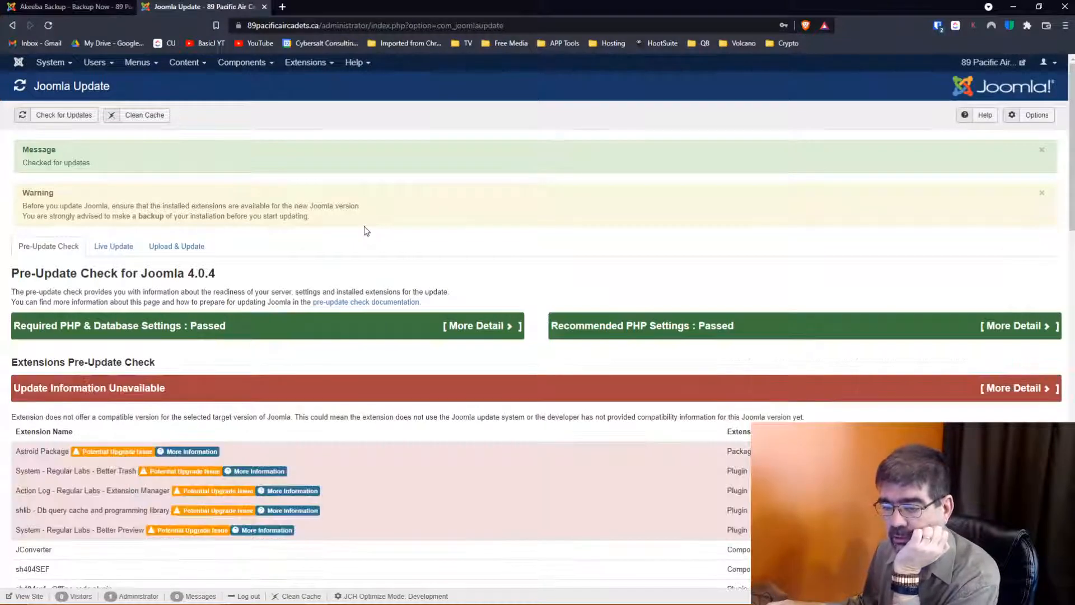
scroll(365, 227, down, 4)
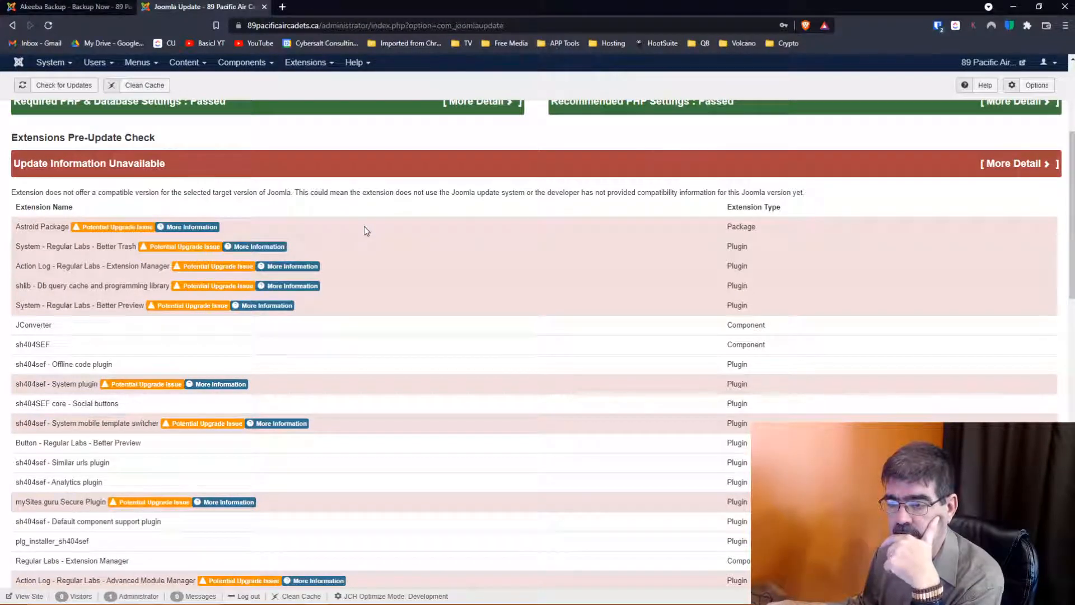
scroll(364, 227, down, 3)
scroll(364, 226, down, 10)
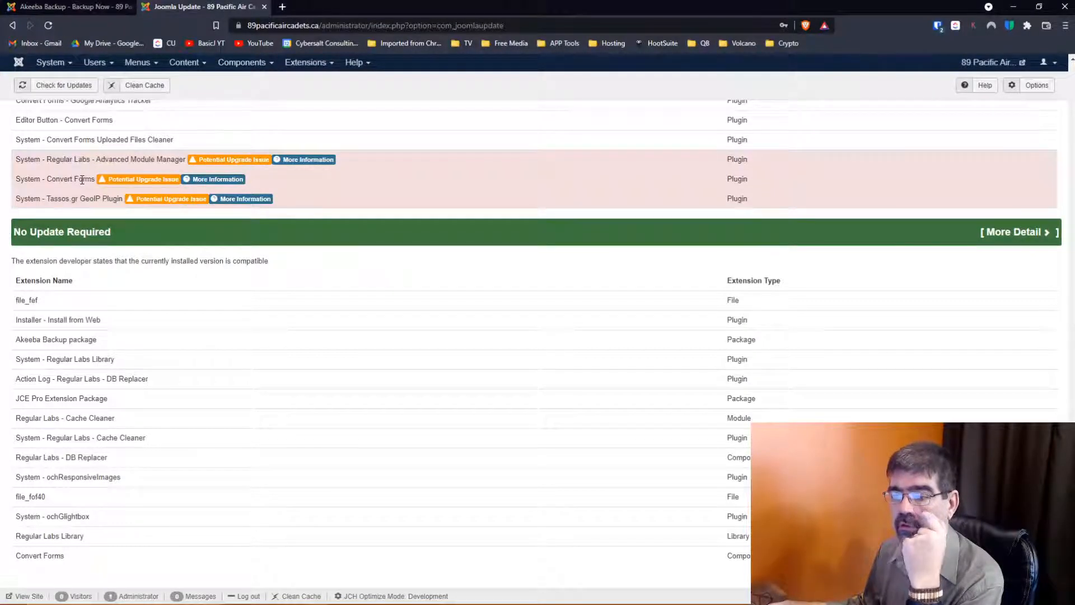
scroll(583, 306, up, 10)
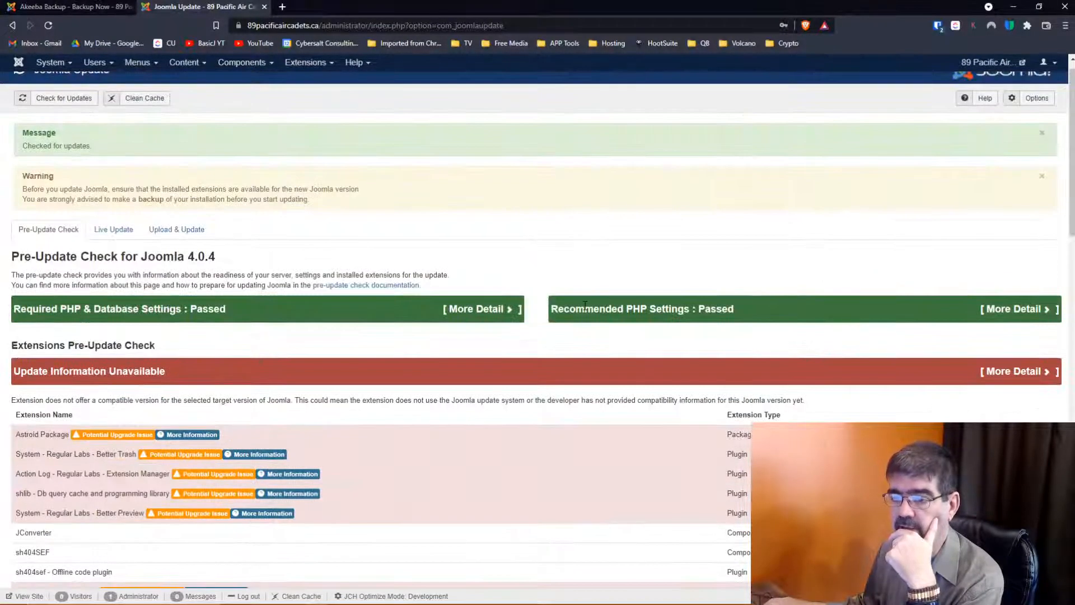
- Open the template styles and make protostar - Default the default style for the site
scroll(585, 305, down, 3)
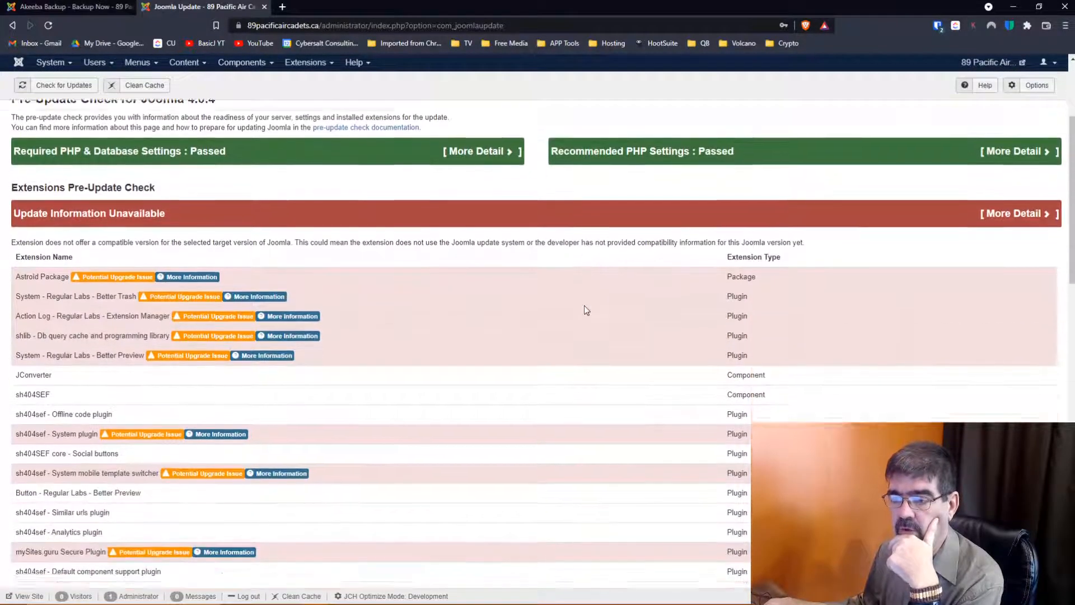
scroll(327, 128, up, 4)
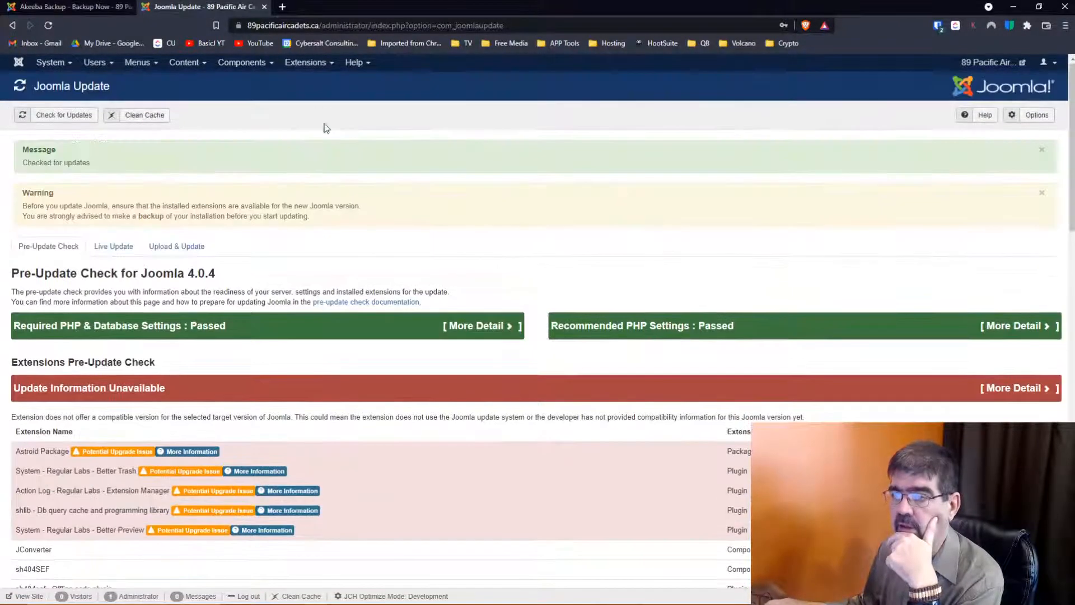
click(306, 62)
mouse_move(317, 135)
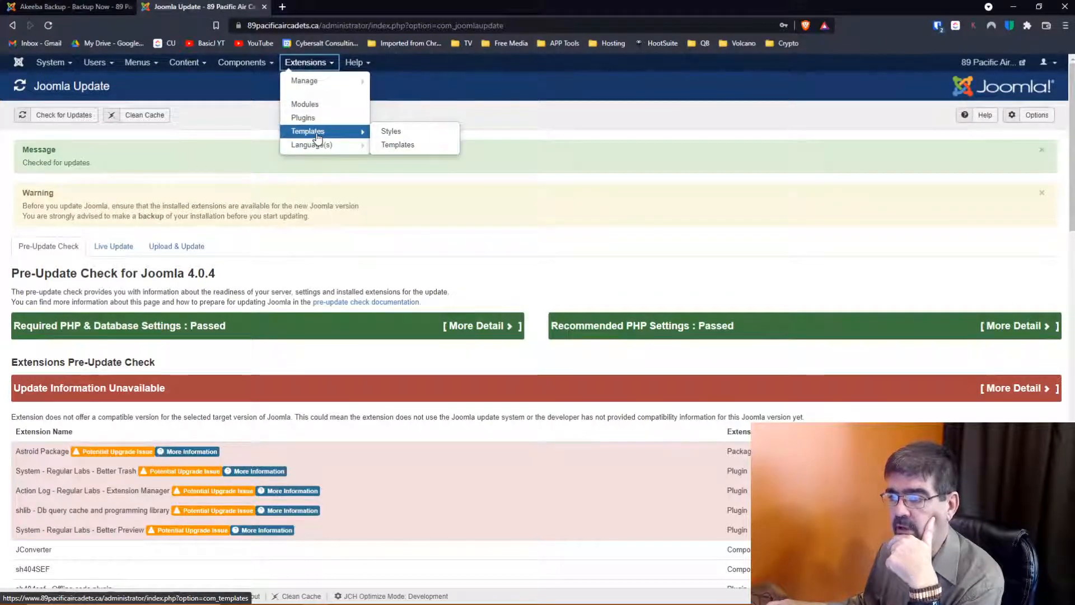
click(318, 136)
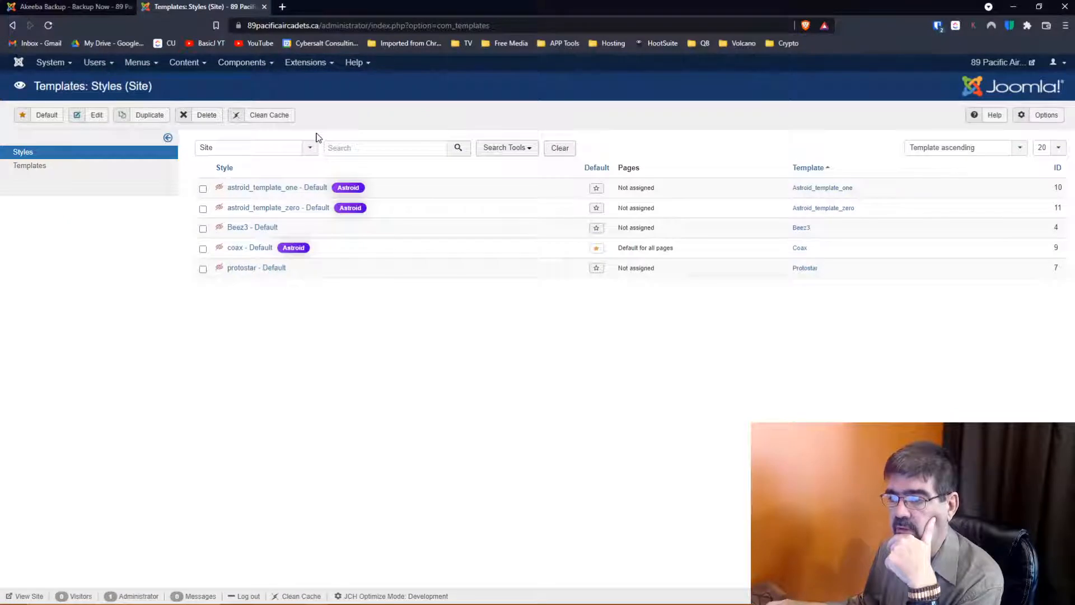
click(596, 268)
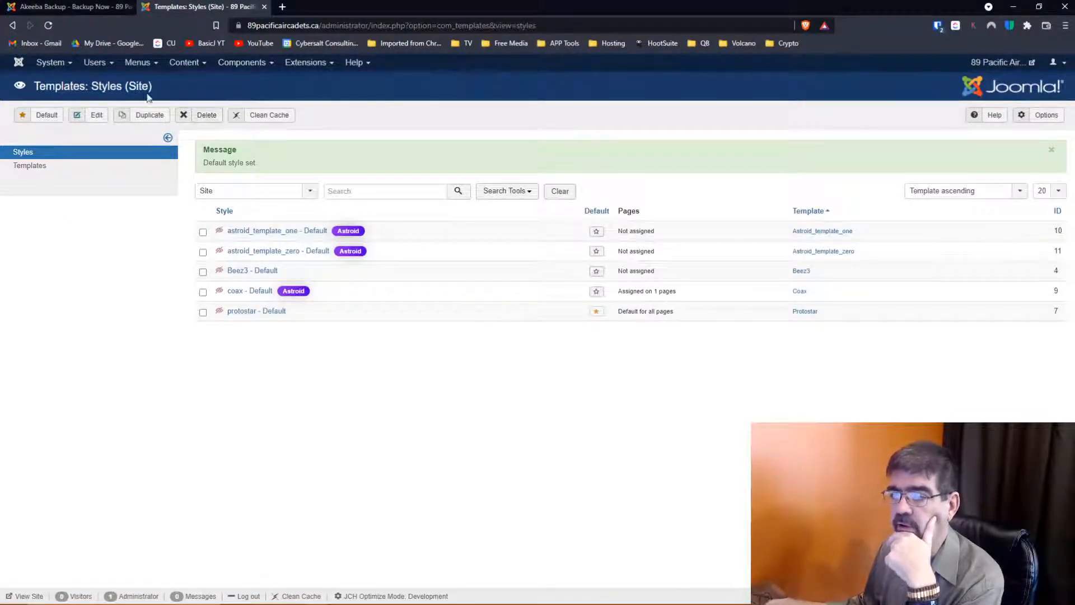
- Clean the site's cache and check the public home page in a new tab, then return to the template styles
click(271, 116)
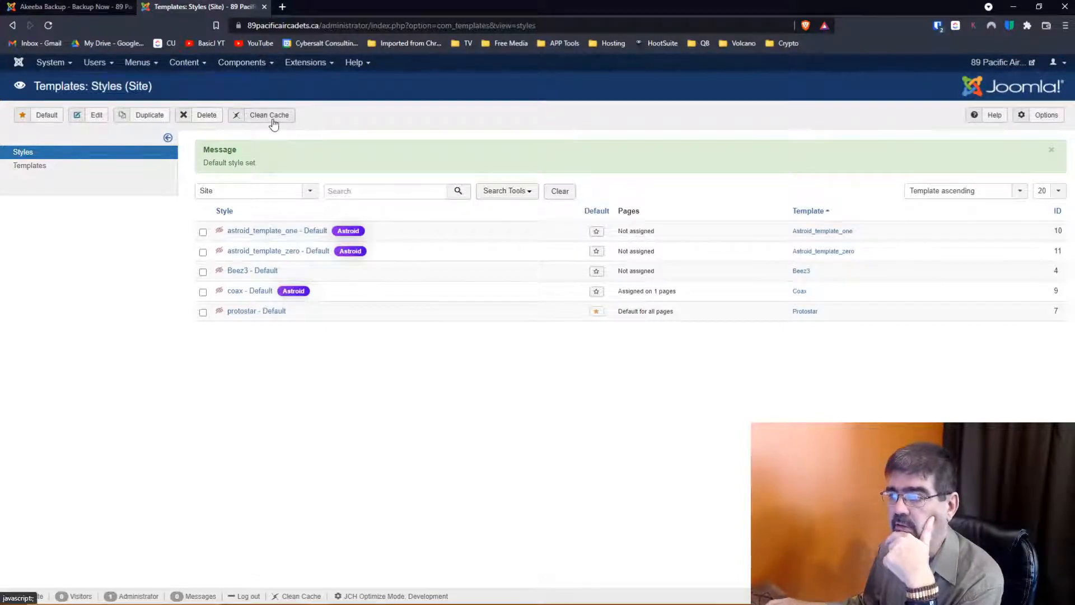
click(996, 64)
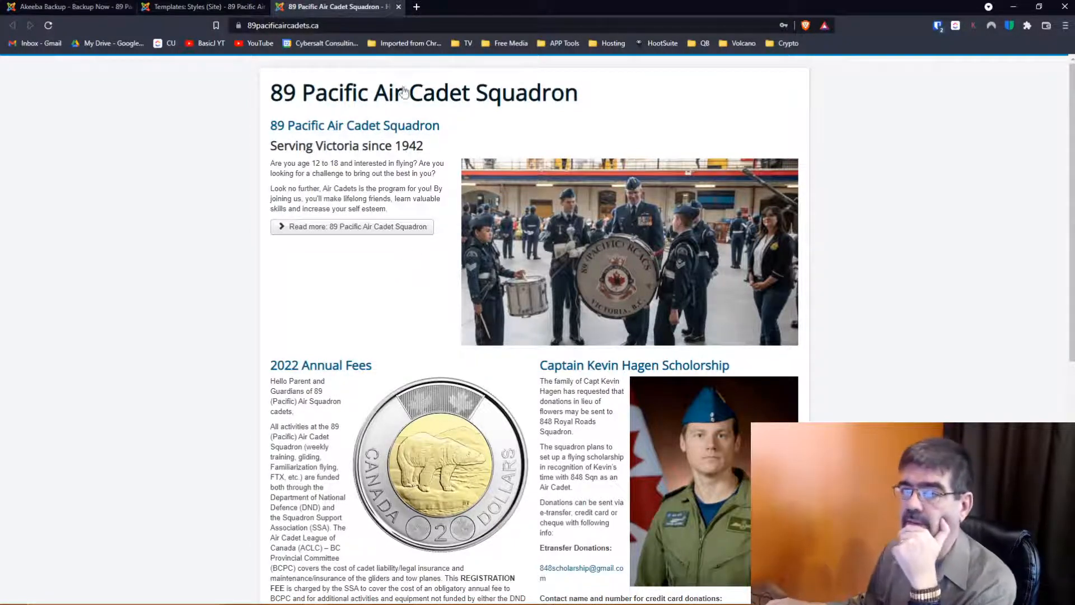
click(191, 8)
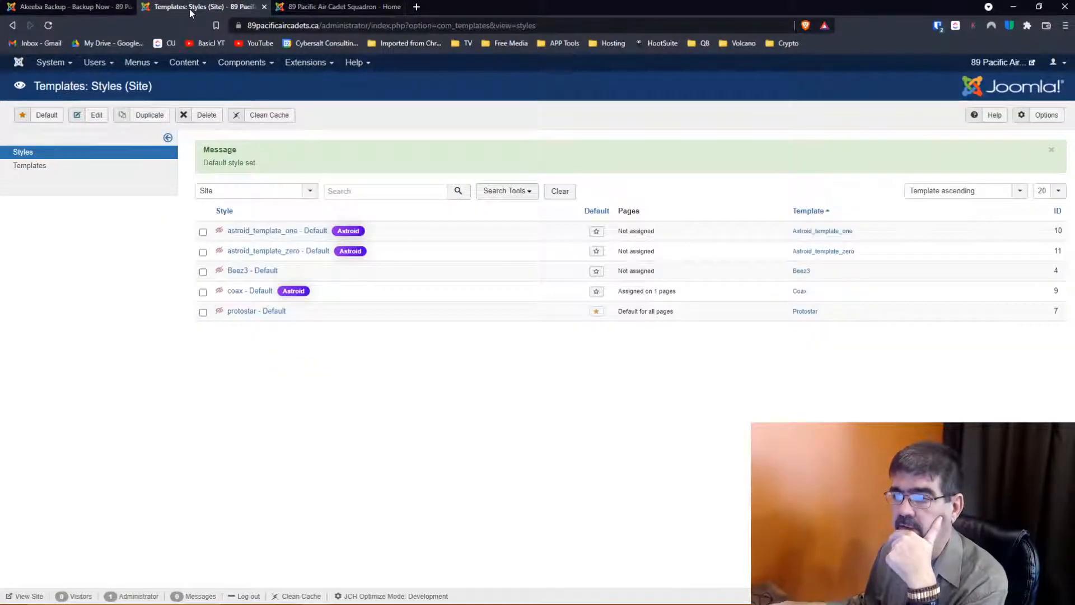
- Open the extension management list in a new tab and search it for "ast"
click(306, 63)
mouse_move(314, 81)
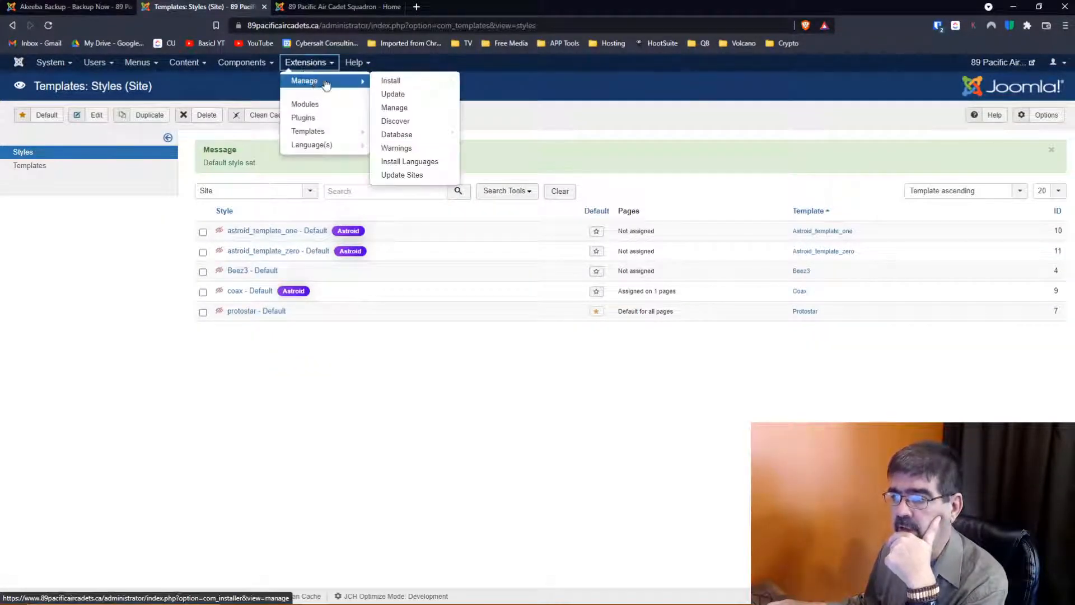
right_click(414, 108)
click(442, 116)
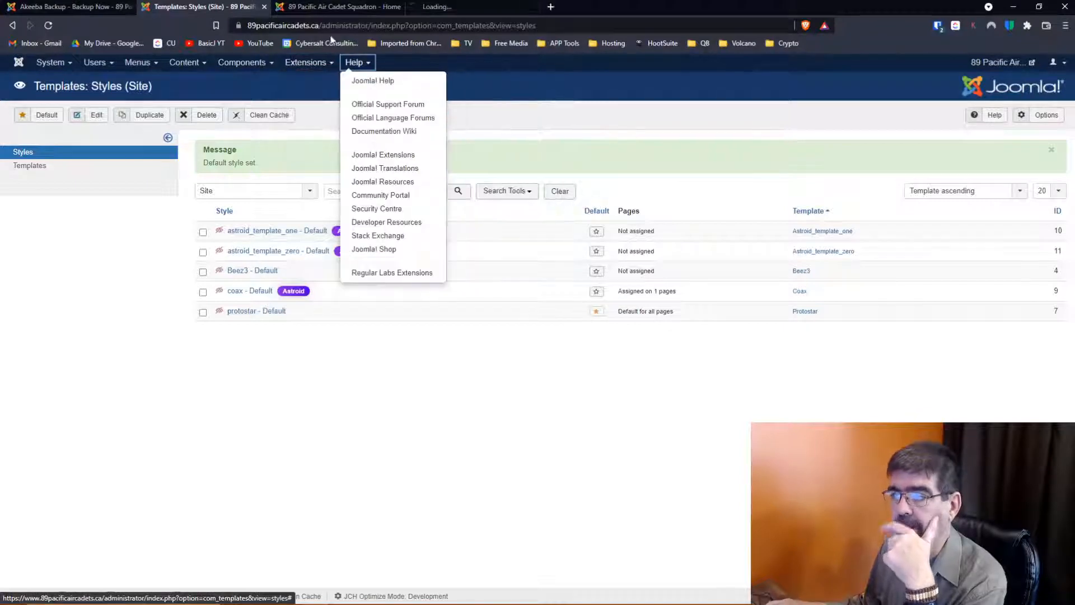
click(447, 9)
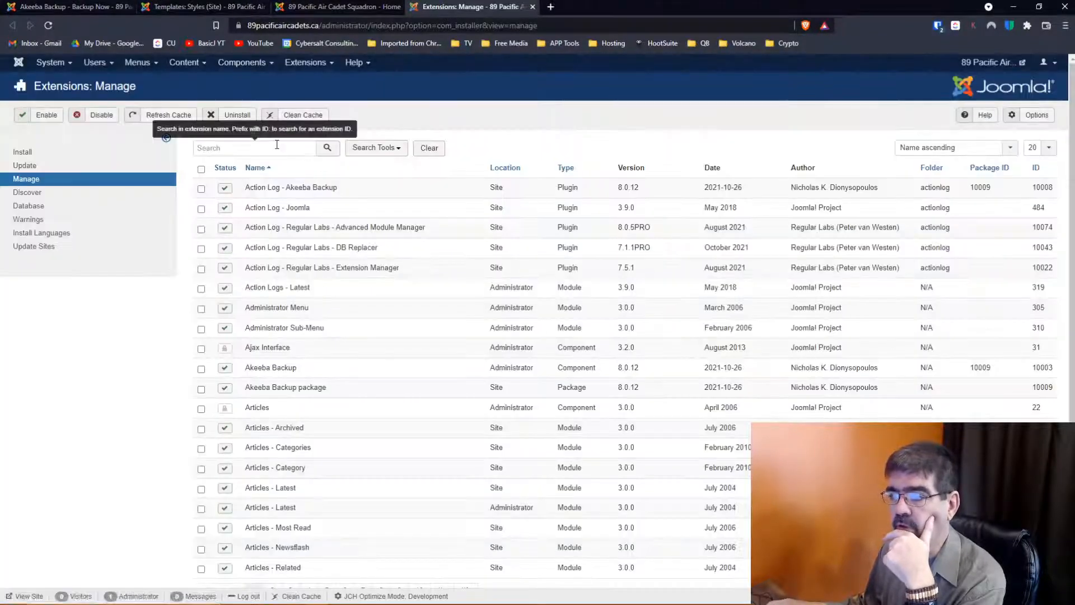
click(277, 147)
text(ast)
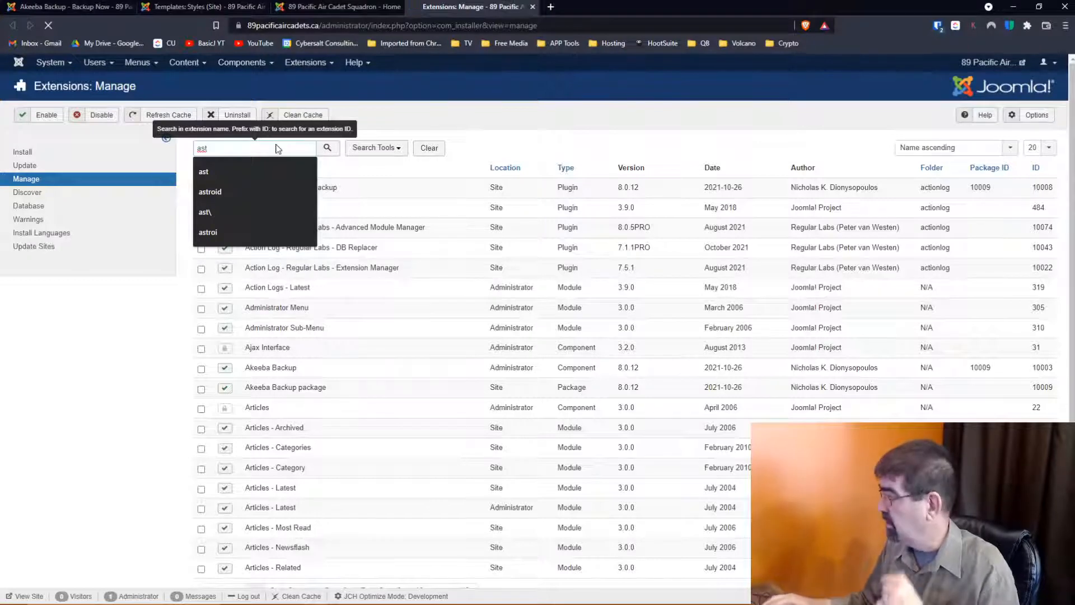
key(Return)
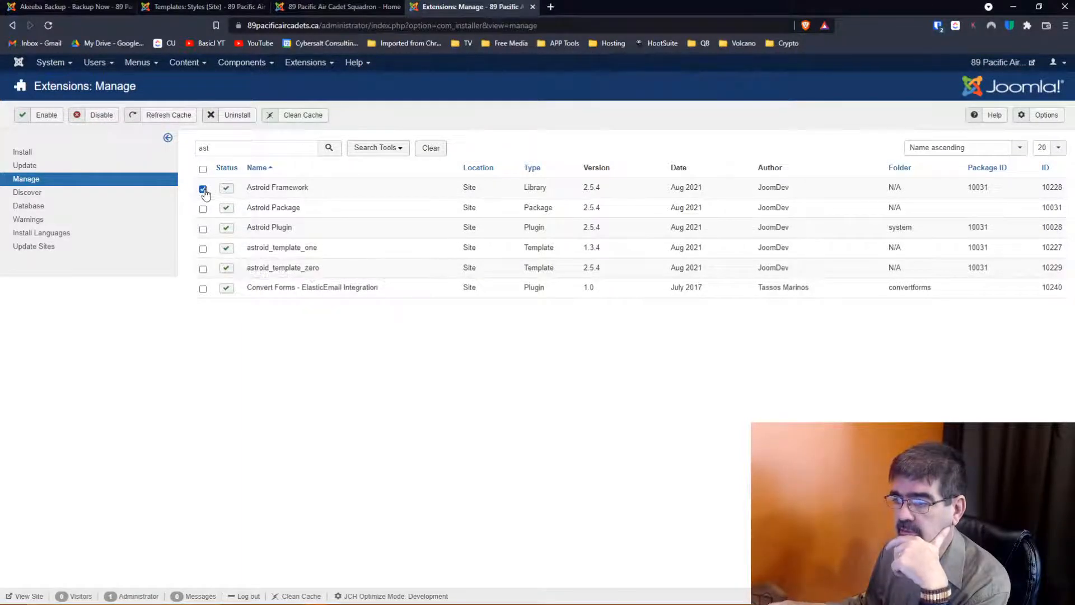
- Uninstall the Astroid Framework, Astroid Package, Astroid Plugin, astroid_template_one and astroid_template_zero
click(203, 209)
click(203, 229)
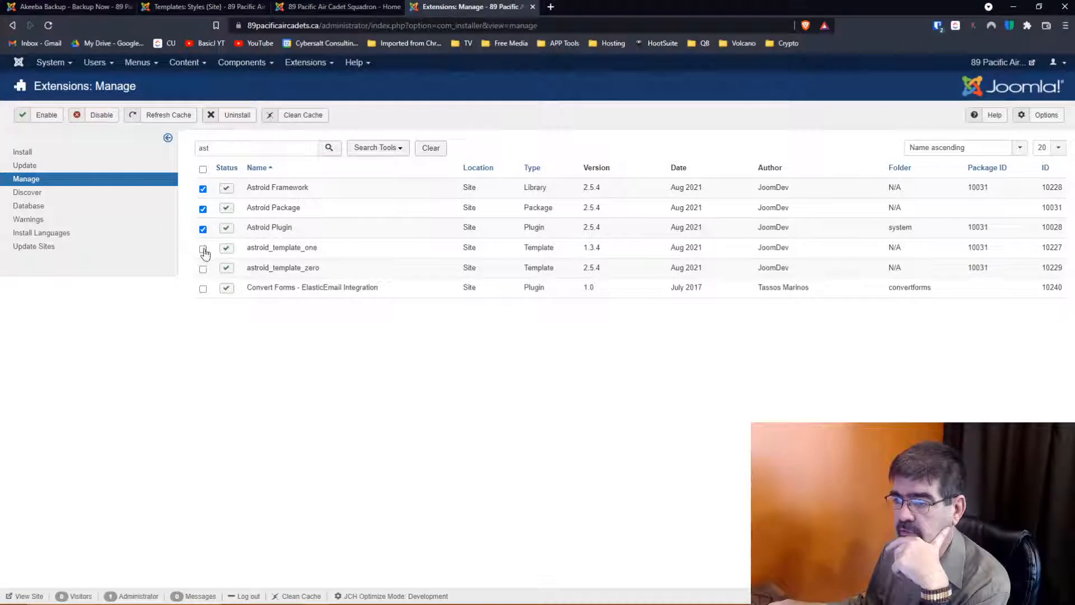
click(203, 249)
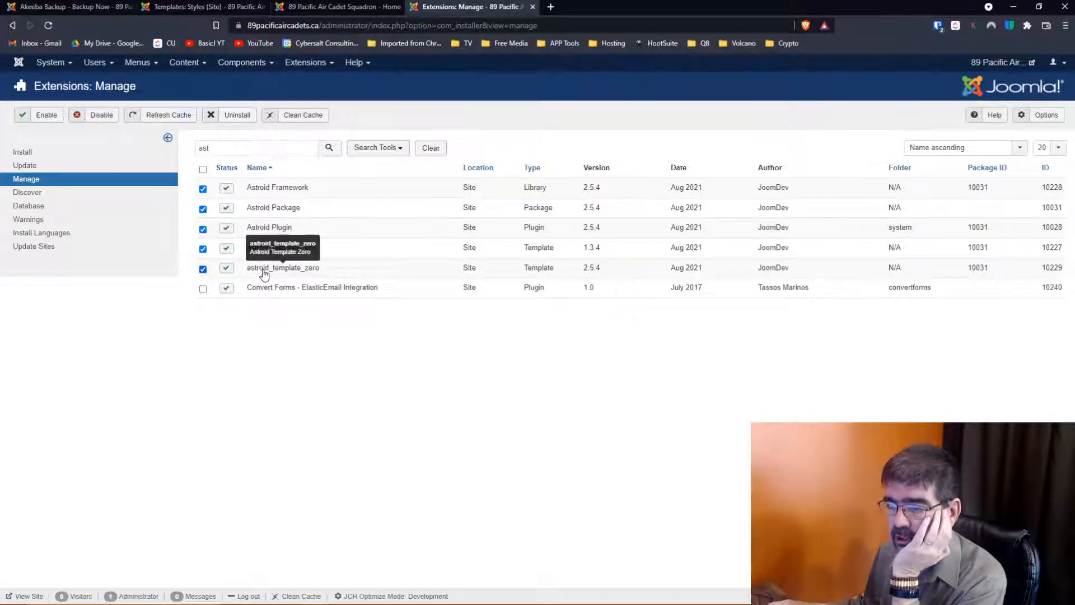
click(238, 119)
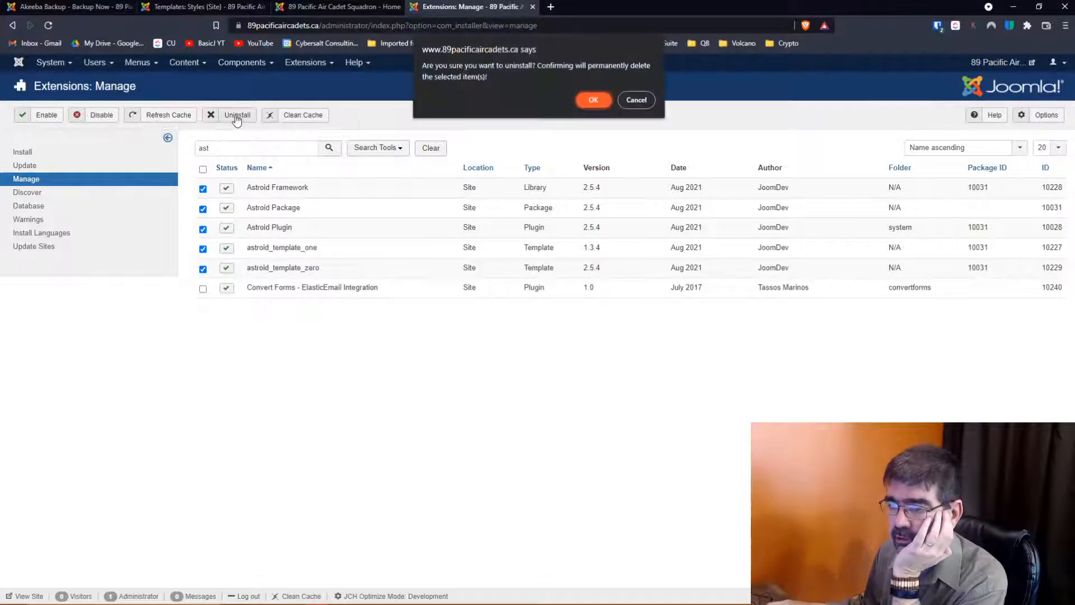
click(592, 100)
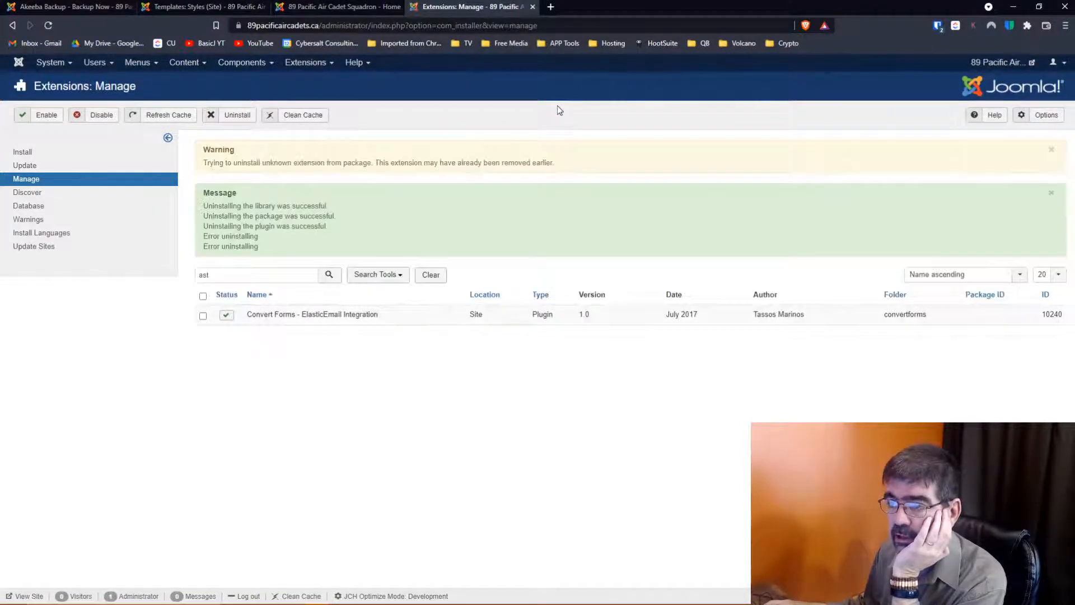
- Move the public home page's browser tab behind the extension management tab
click(223, 6)
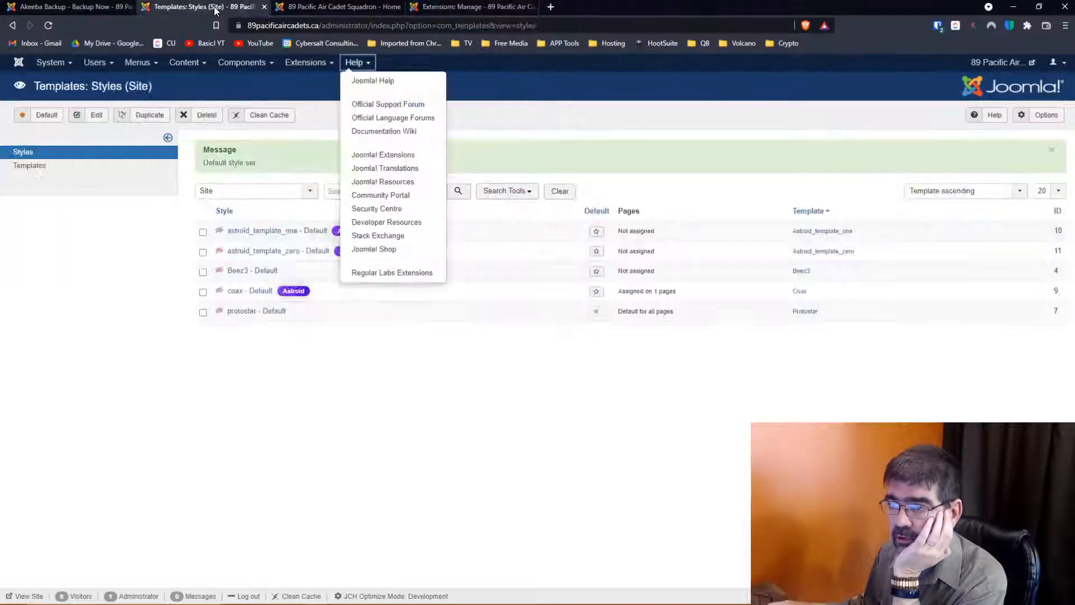
click(85, 10)
click(215, 7)
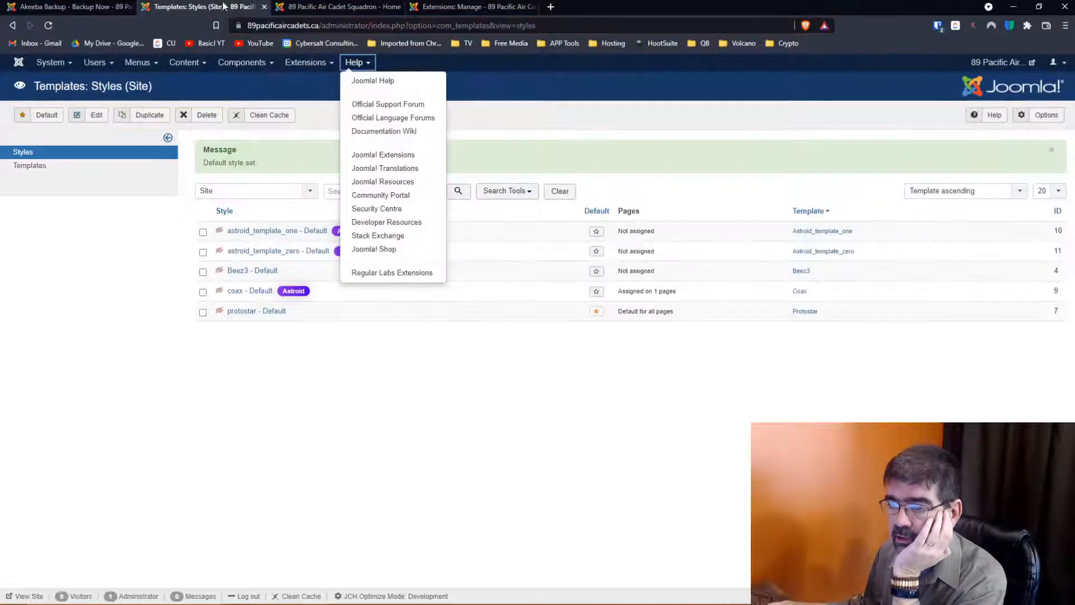
click(327, 6)
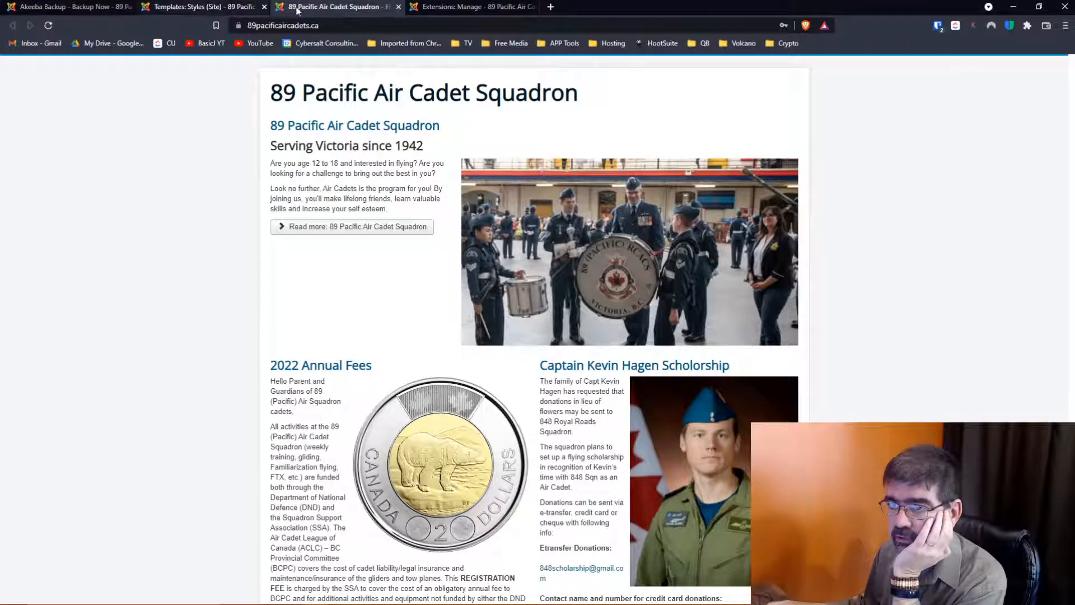
drag(297, 10, 442, 8)
- Open Regular Labs - Extension Manager and review the update status of the installed Regular Labs extensions
click(190, 7)
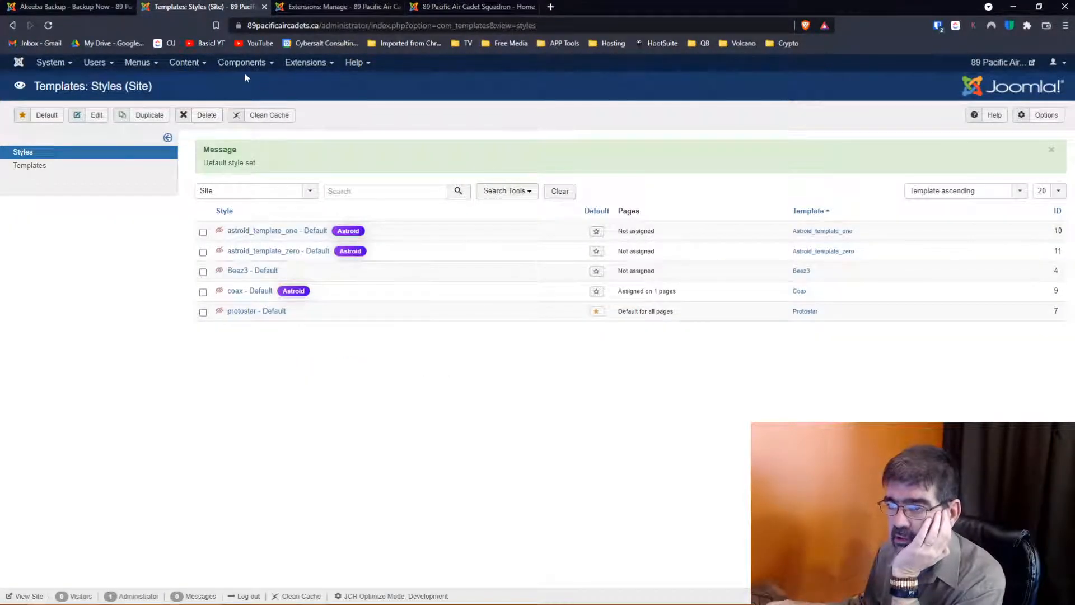
mouse_move(237, 68)
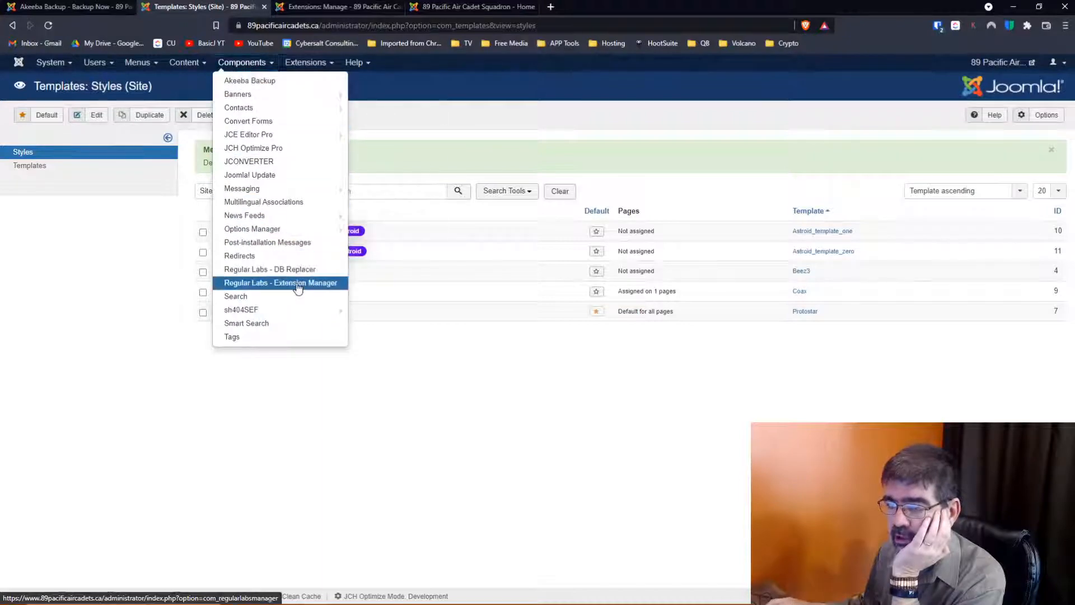
click(297, 284)
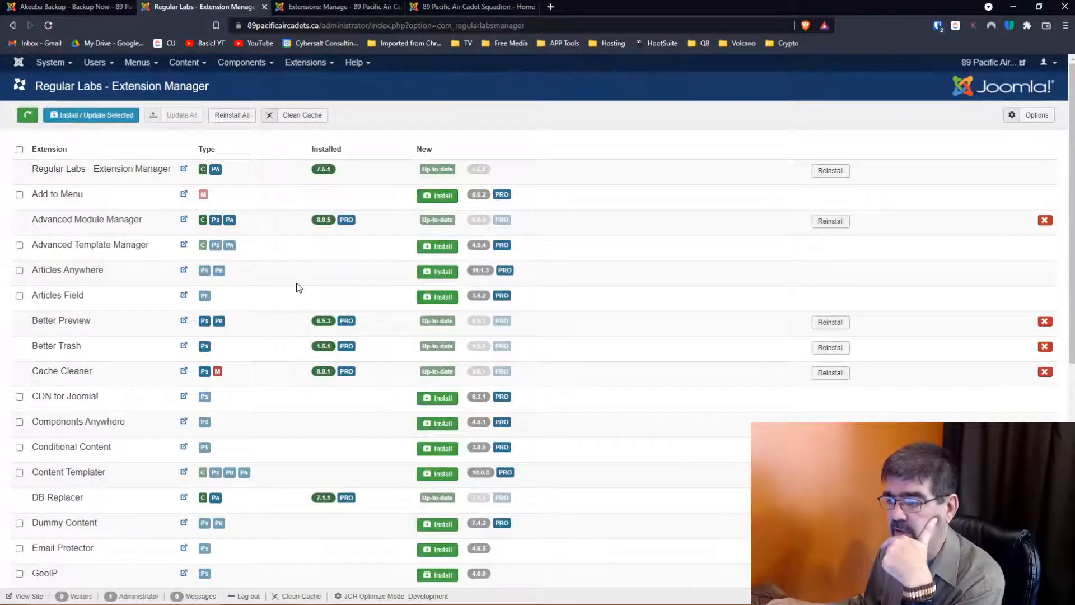
scroll(299, 287, down, 5)
scroll(299, 287, up, 5)
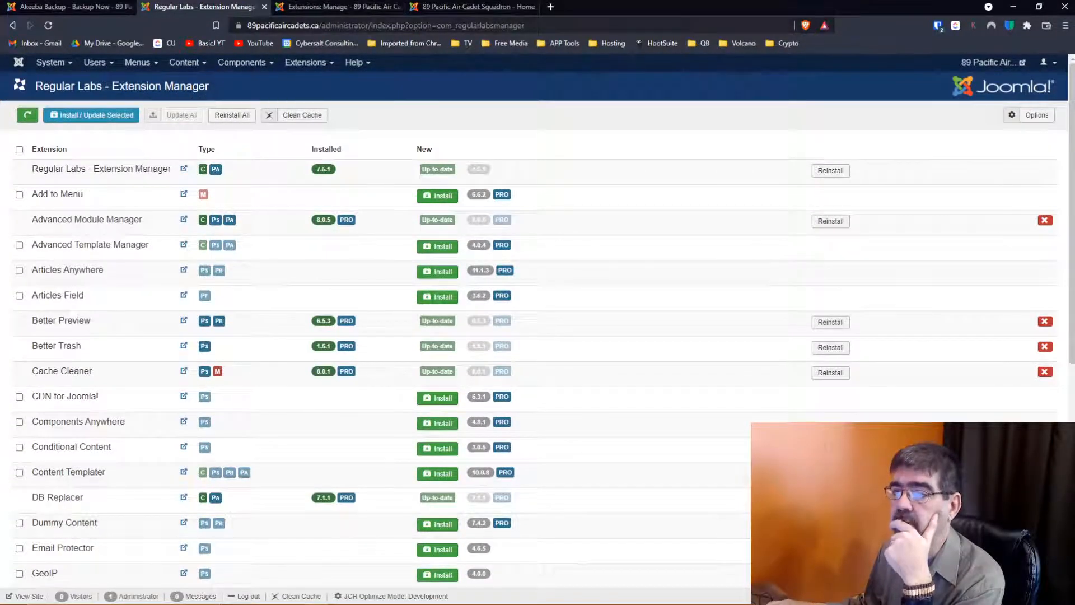
- Check for Joomla updates again and examine which extensions the pre-update check flags as potential upgrade issues
click(239, 63)
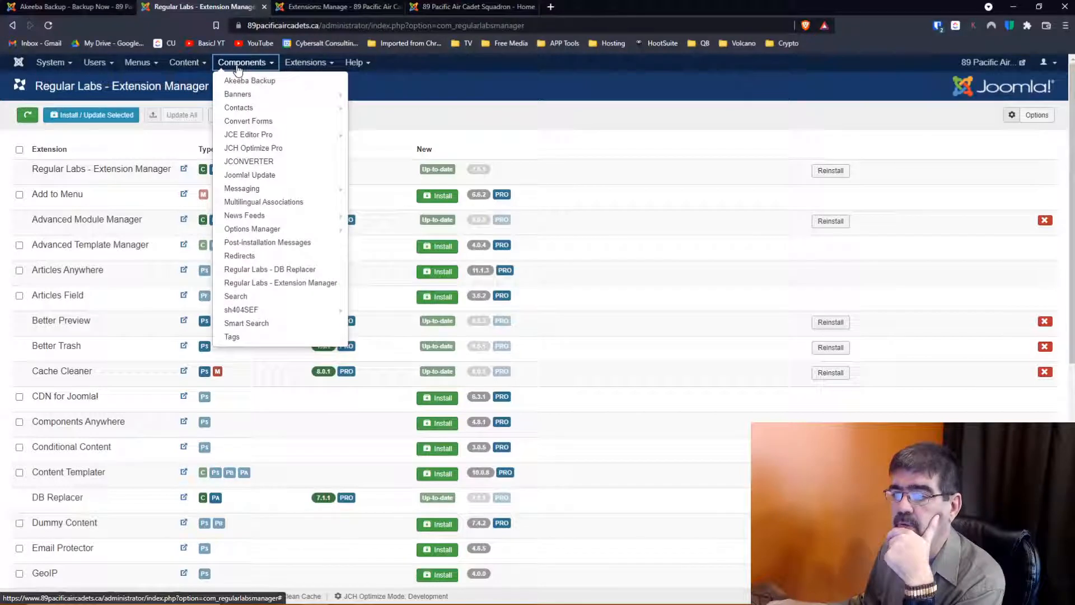
click(264, 176)
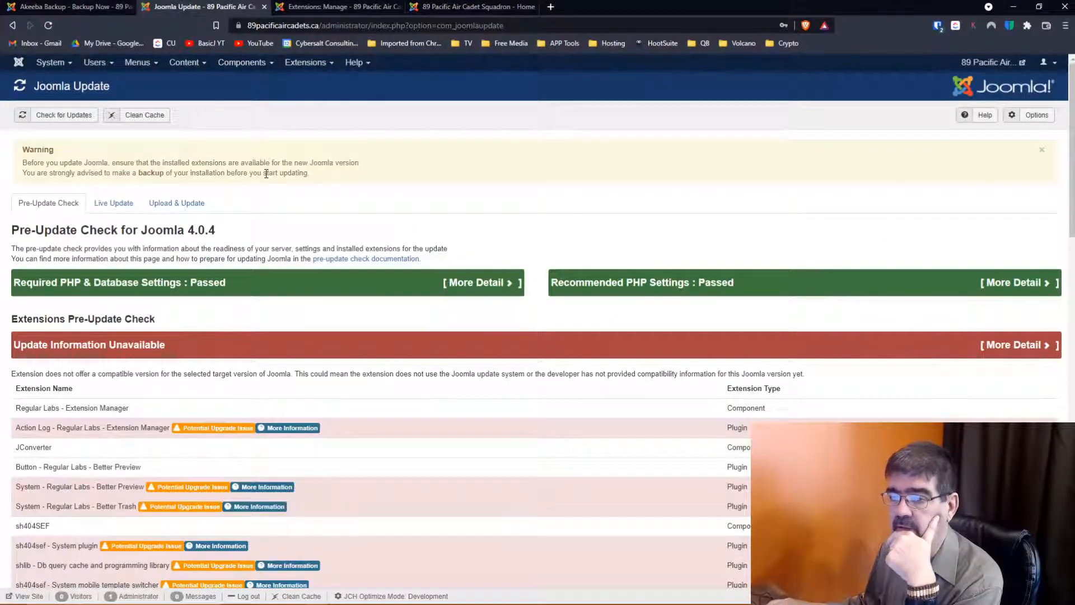
click(81, 115)
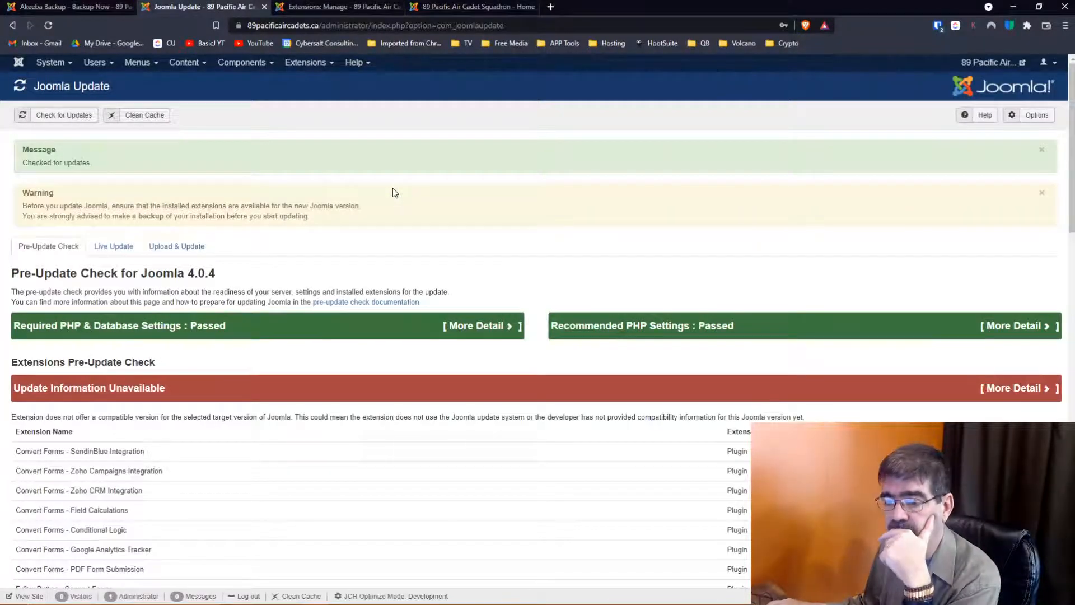
scroll(395, 192, down, 2)
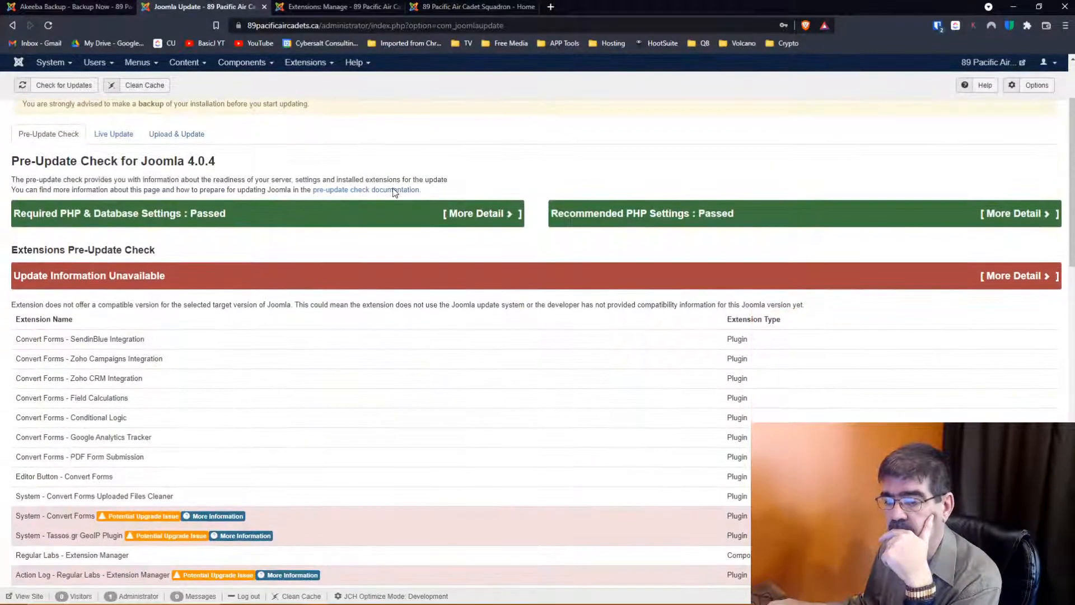
scroll(395, 193, down, 7)
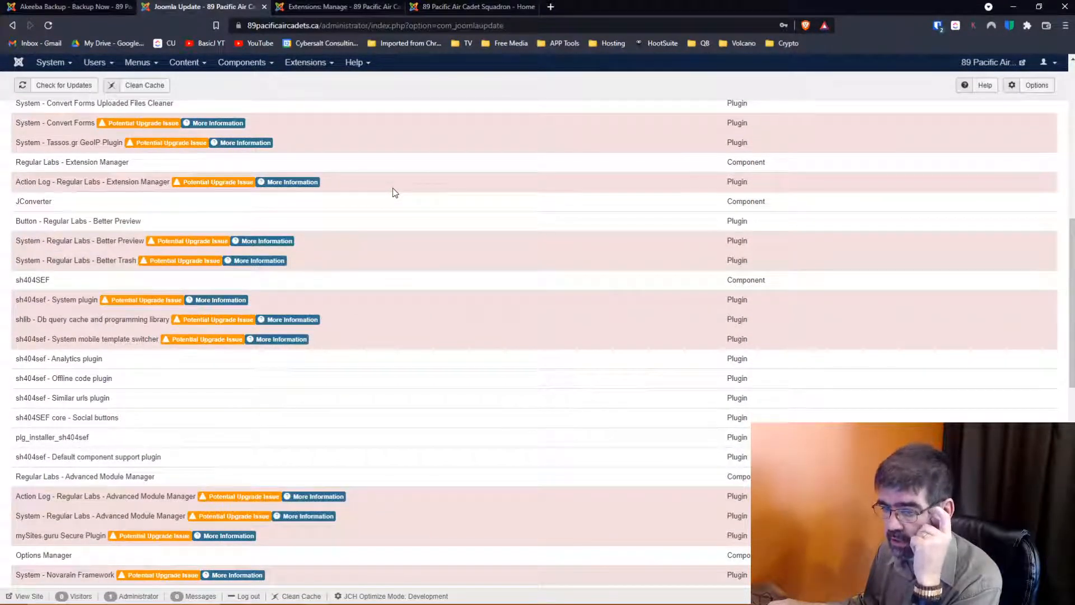
scroll(395, 192, down, 3)
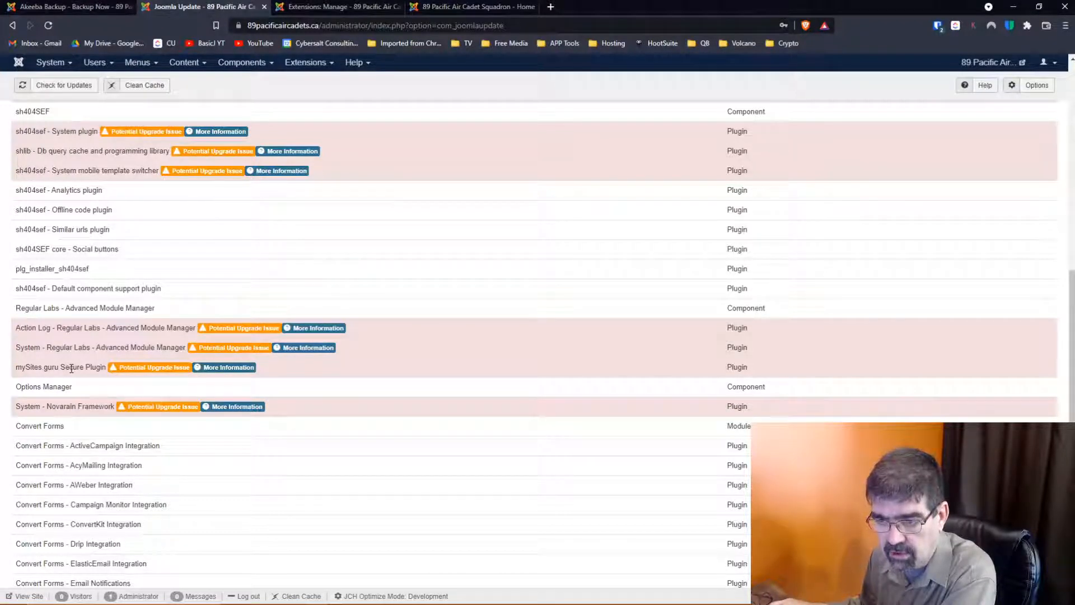
scroll(168, 345, down, 5)
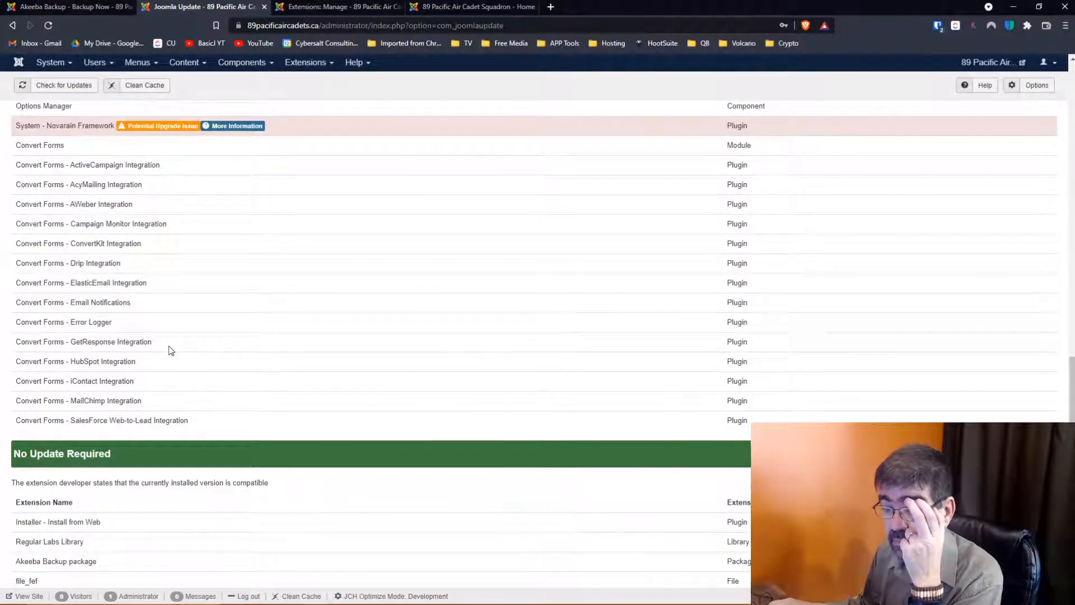
scroll(169, 345, up, 10)
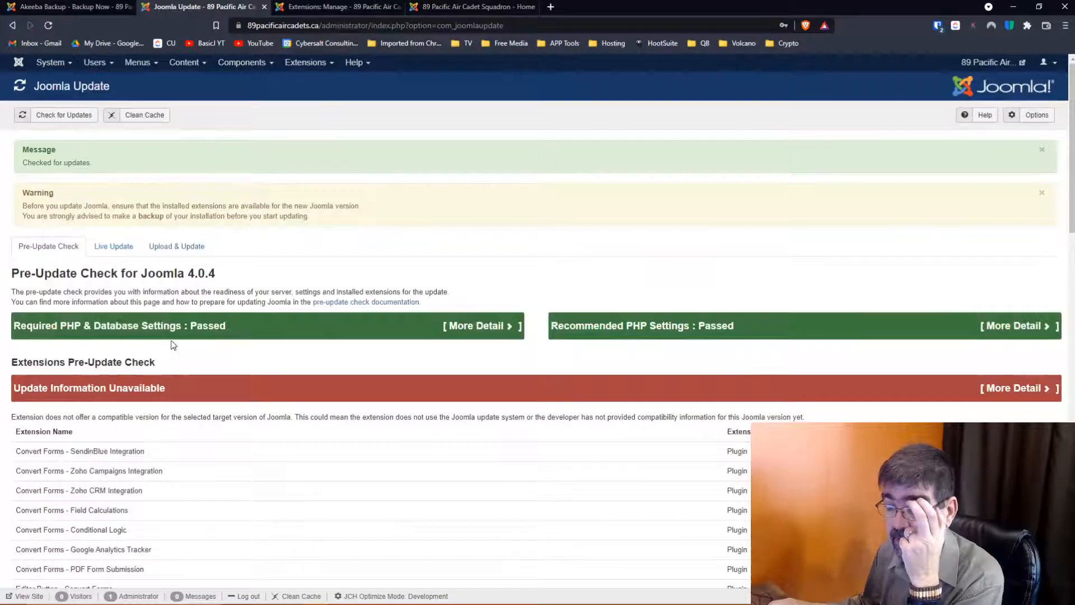
- Find the mySites.guru Secure Plugin among the installed extensions by searching "sites" and uninstall it
click(329, 8)
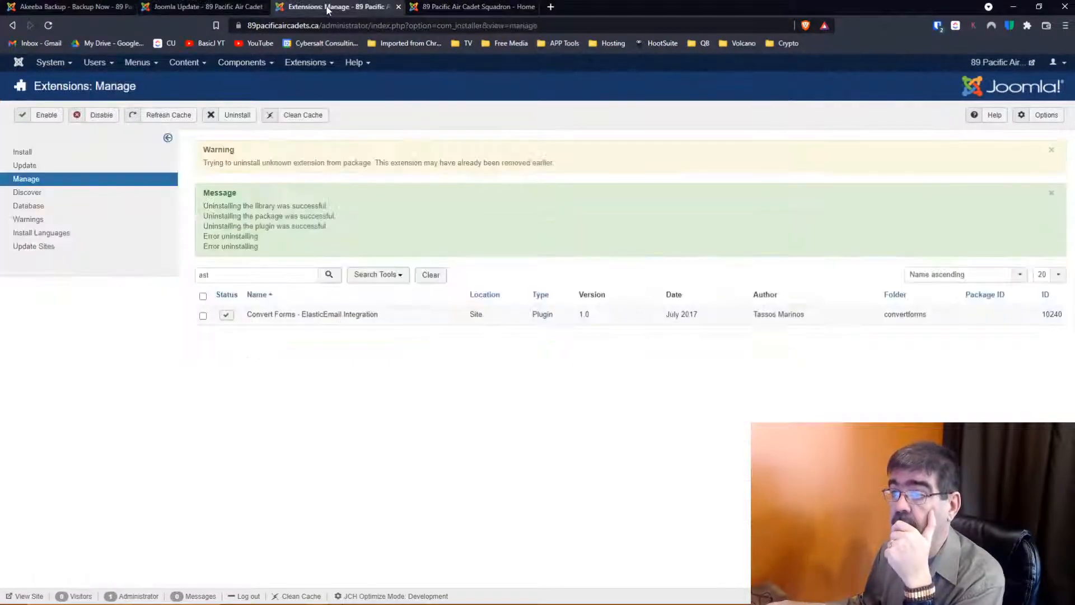
double_click(254, 275)
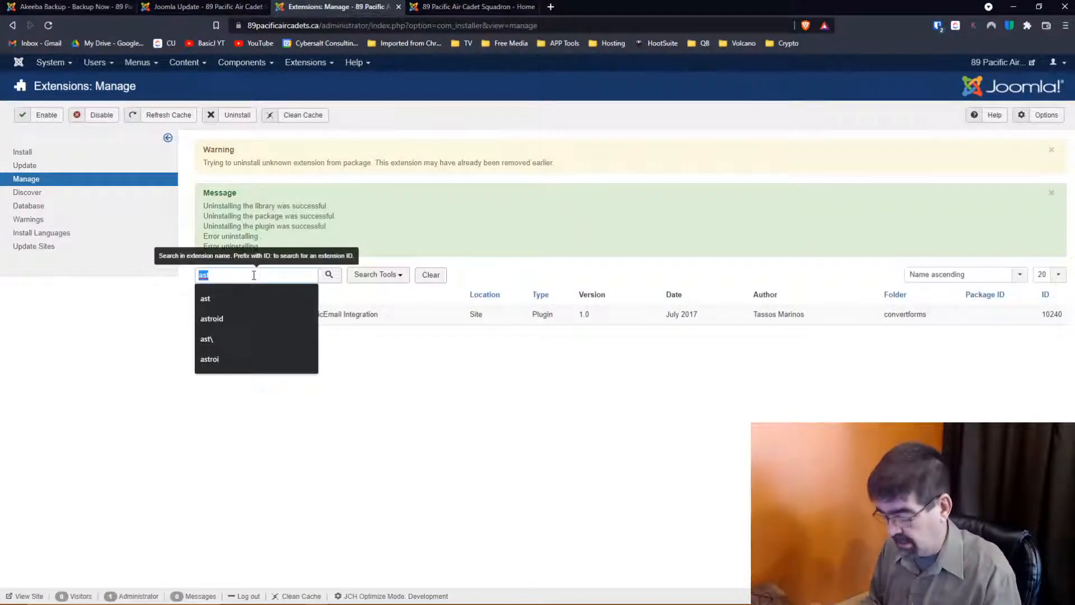
text(sites)
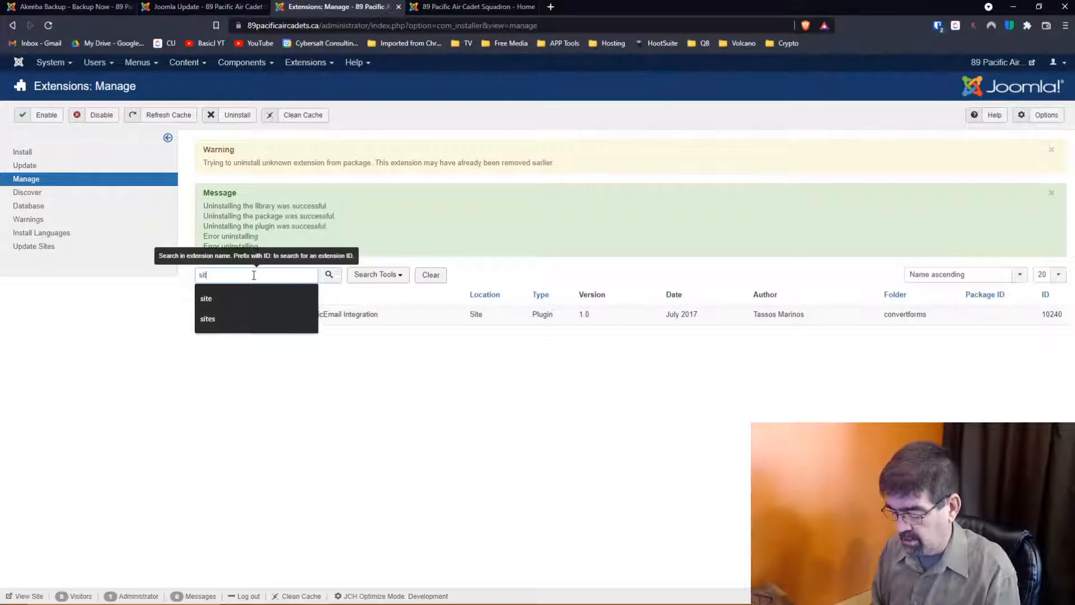
key(Return)
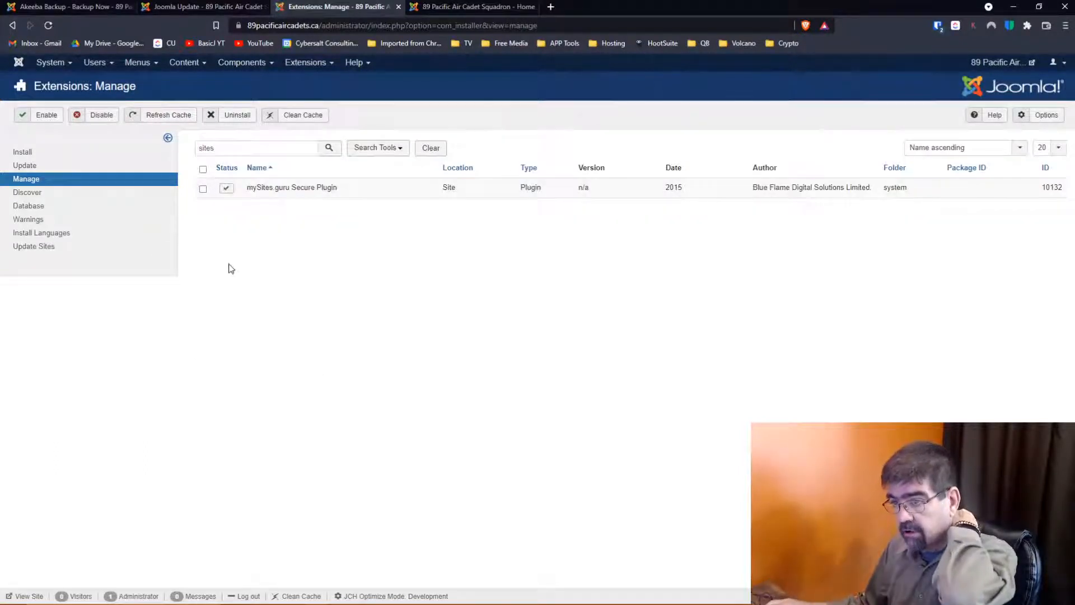
click(203, 169)
click(244, 118)
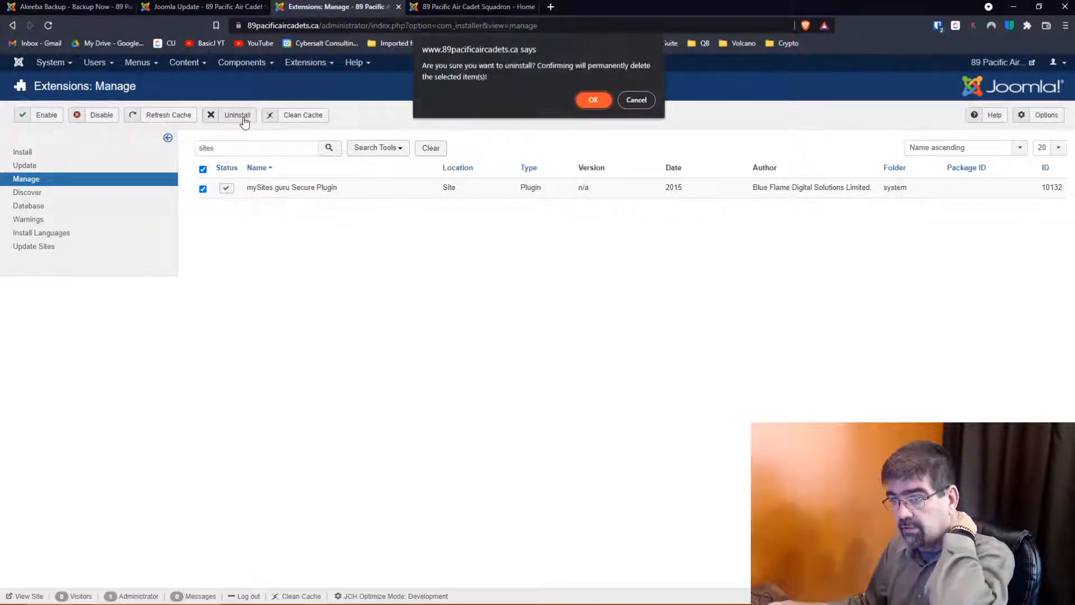
click(589, 100)
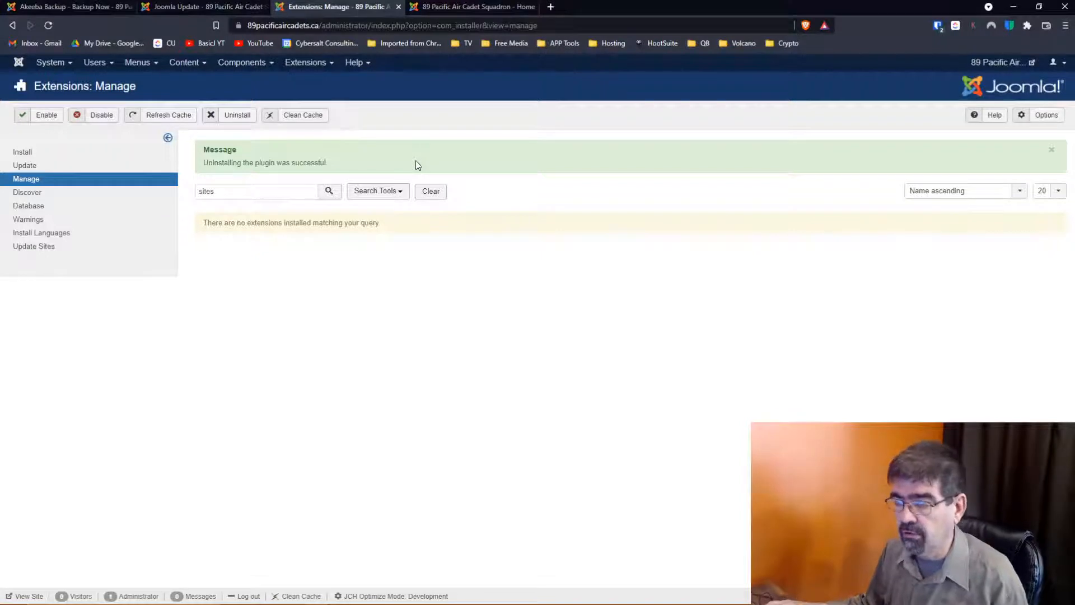
- Filter the installed extensions by "404" and uninstall all the listed sh404SEF items
double_click(273, 191)
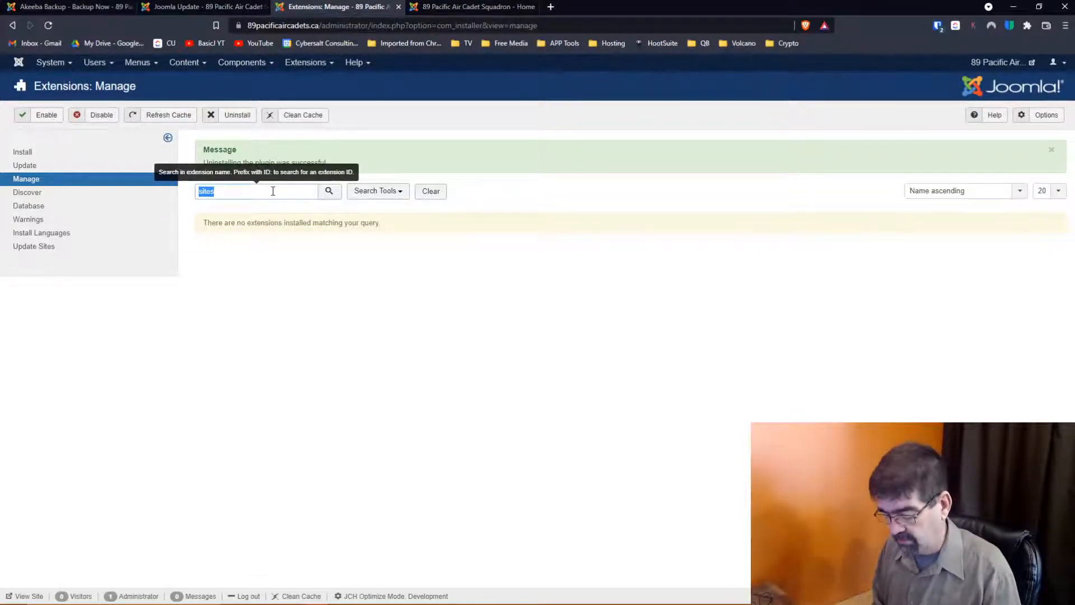
text(404)
key(Return)
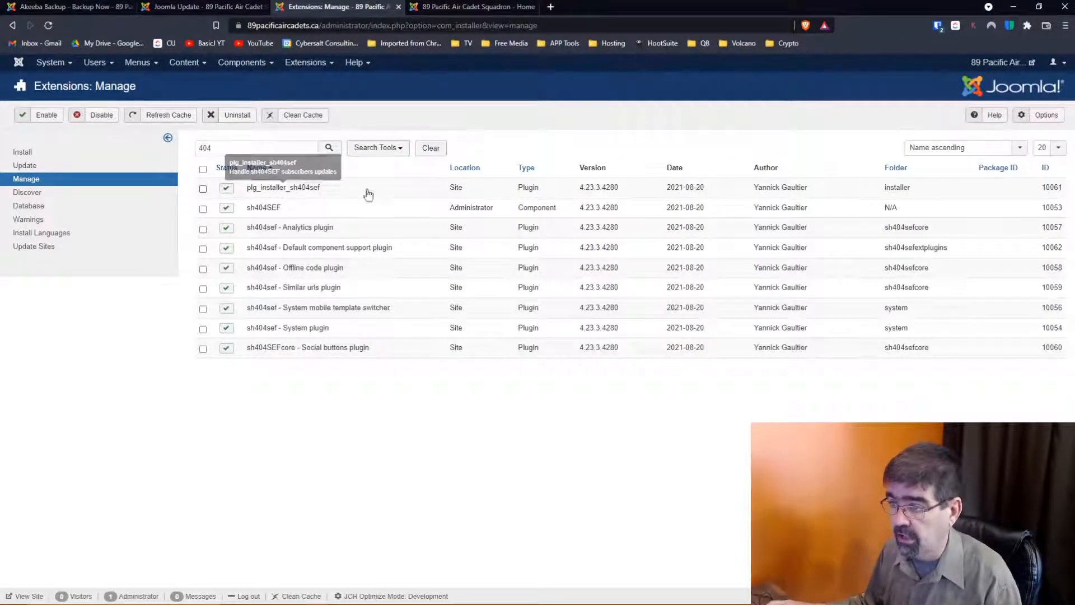
click(202, 169)
click(237, 115)
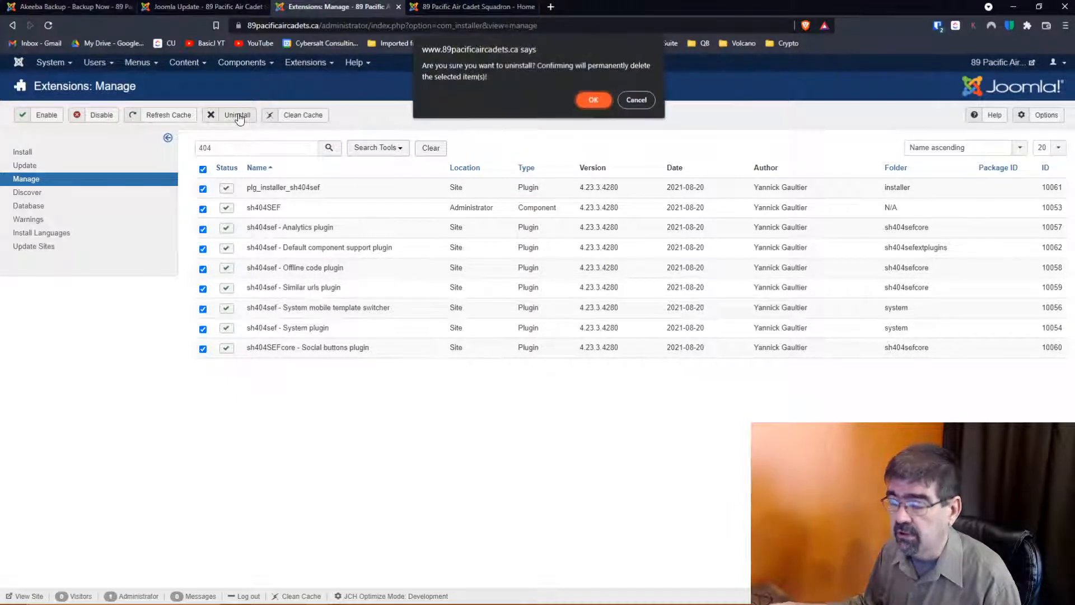
click(594, 101)
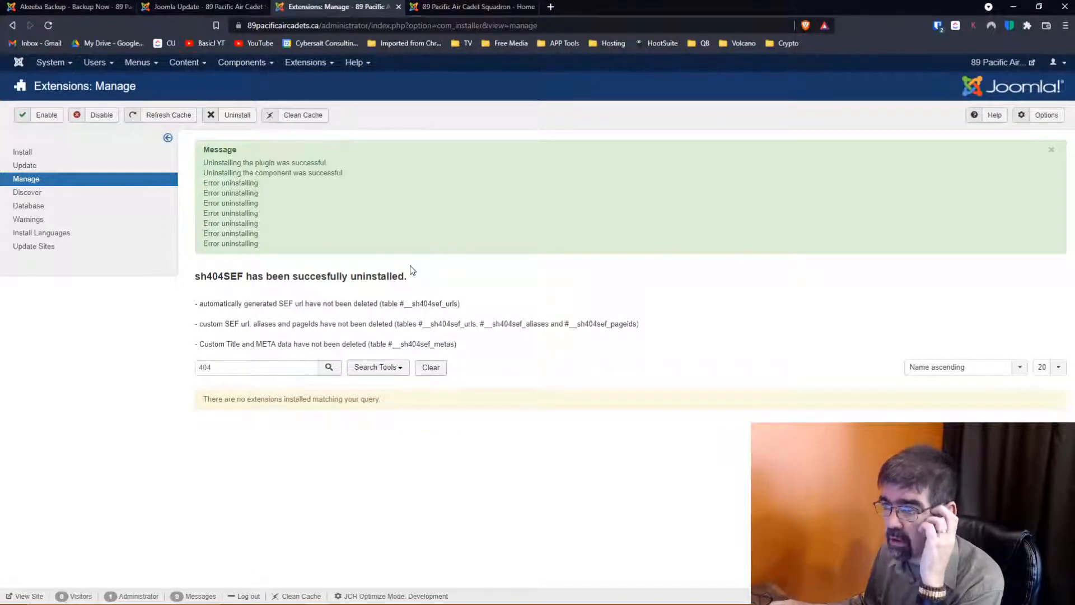
- Run the Joomla update check once more and review the extensions listed under Update Information Unavailable
click(232, 63)
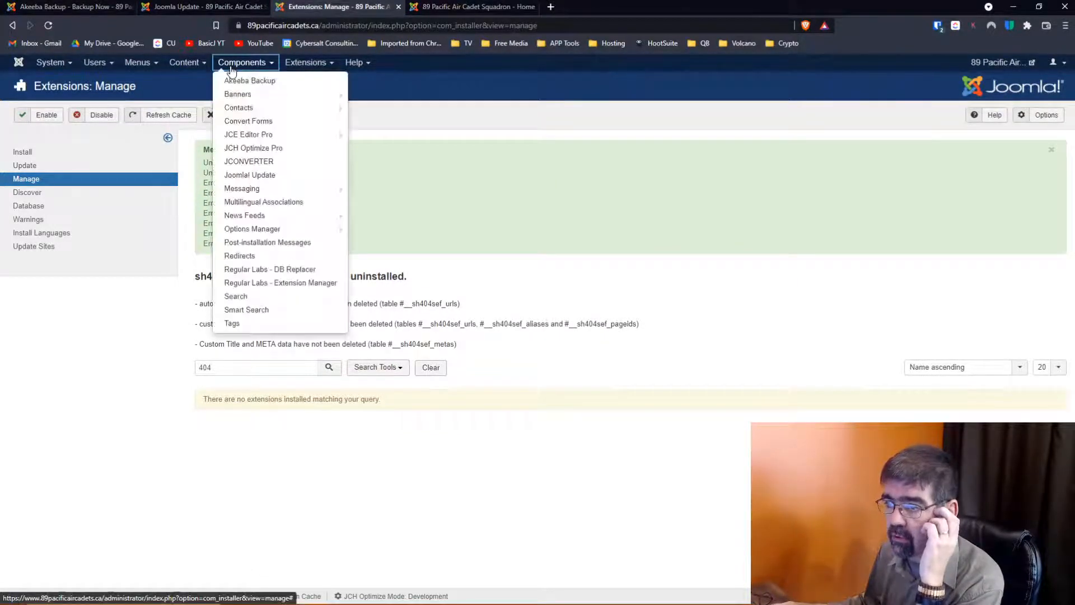
click(260, 175)
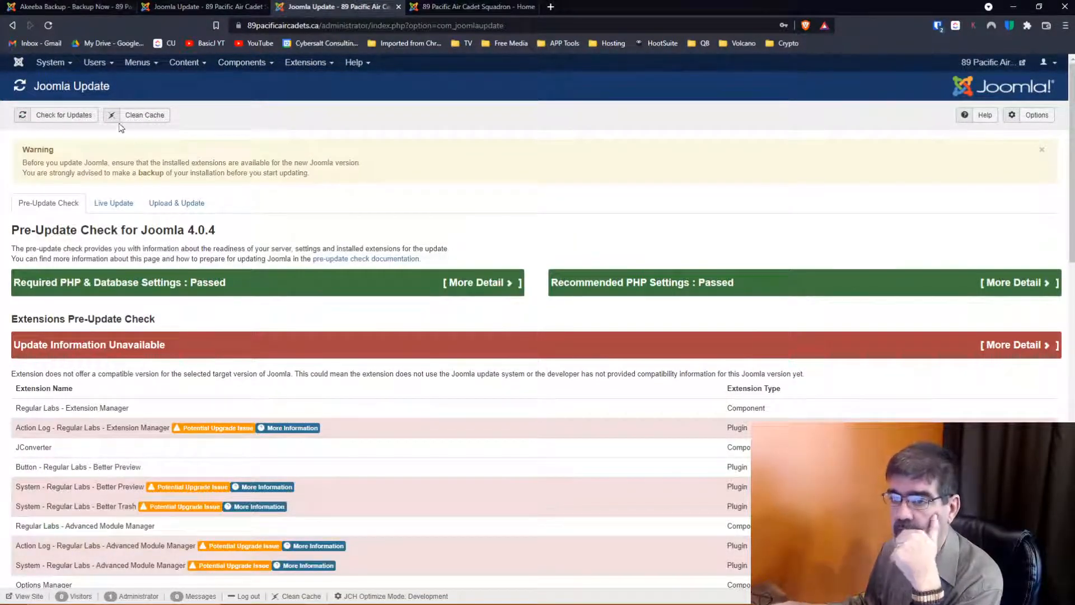
click(66, 116)
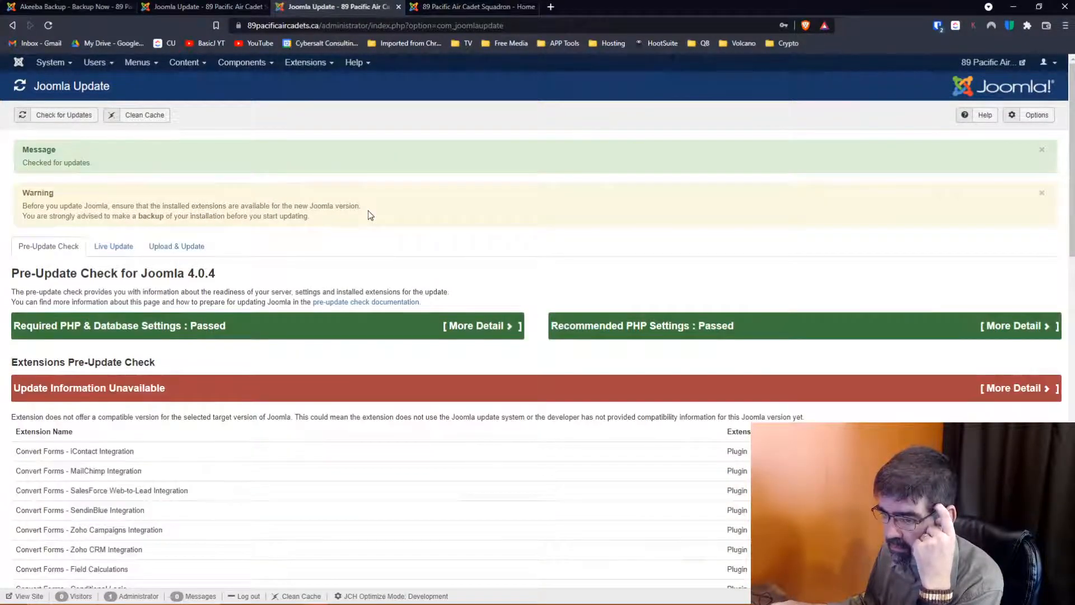
scroll(370, 215, down, 8)
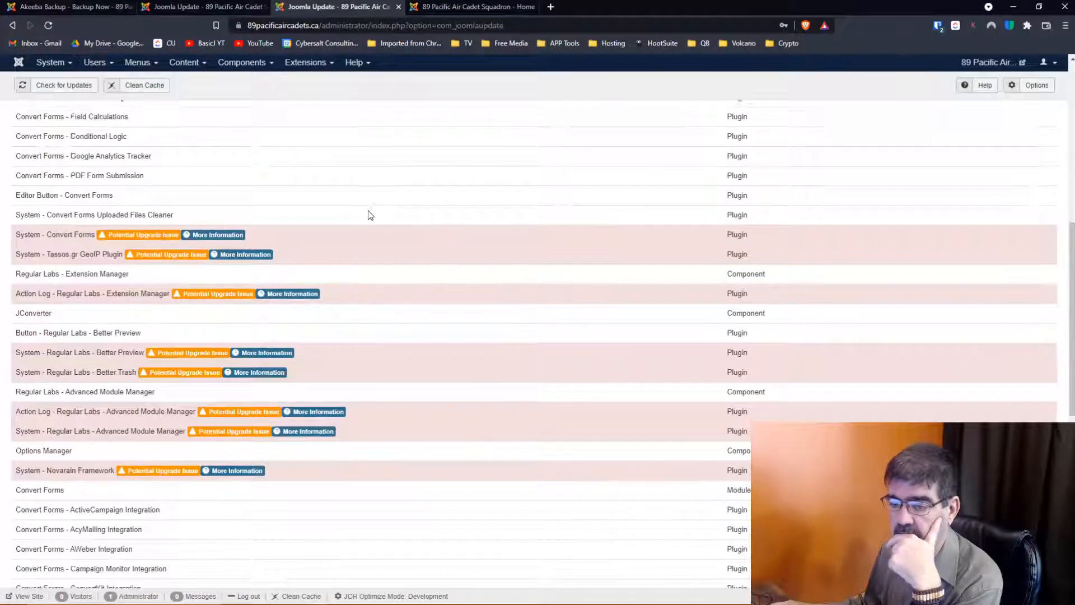
scroll(370, 215, down, 5)
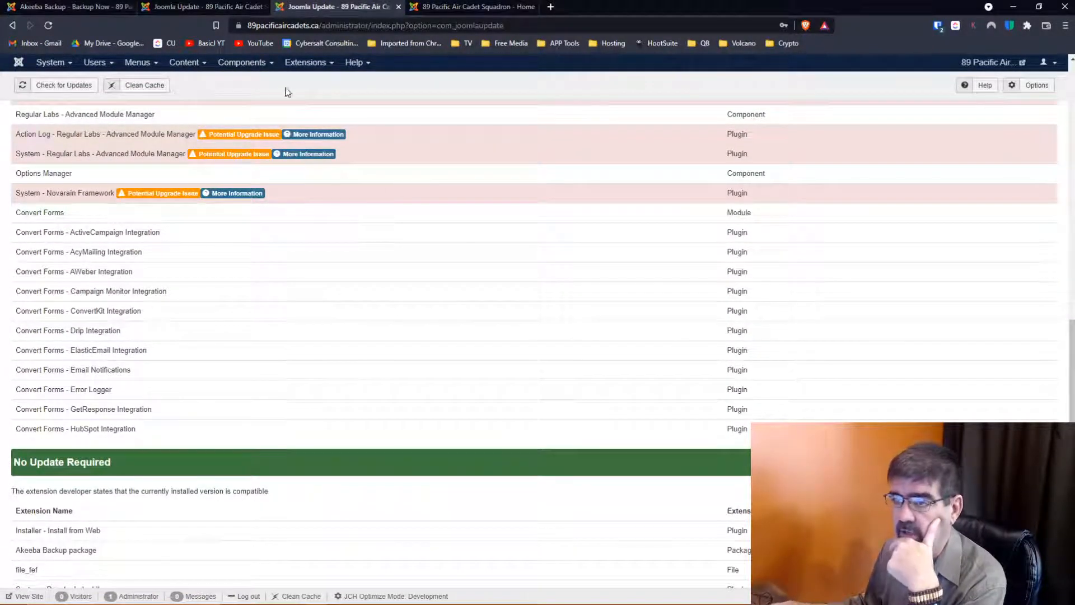
- Open Convert Forms in a separate browser tab, check its installed version, and close that tab
click(248, 66)
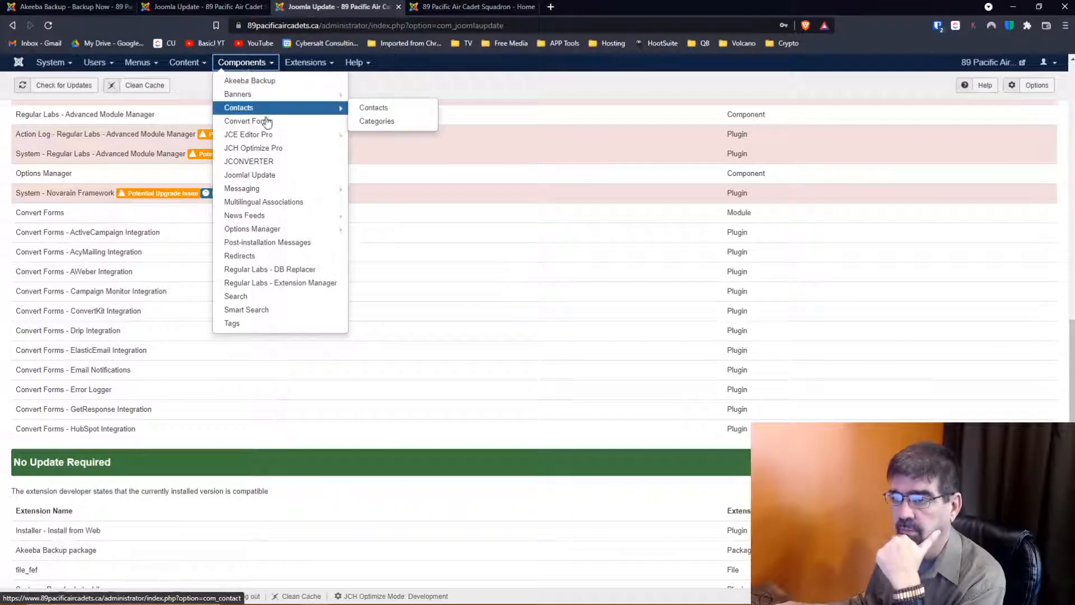
right_click(283, 122)
click(300, 128)
click(466, 8)
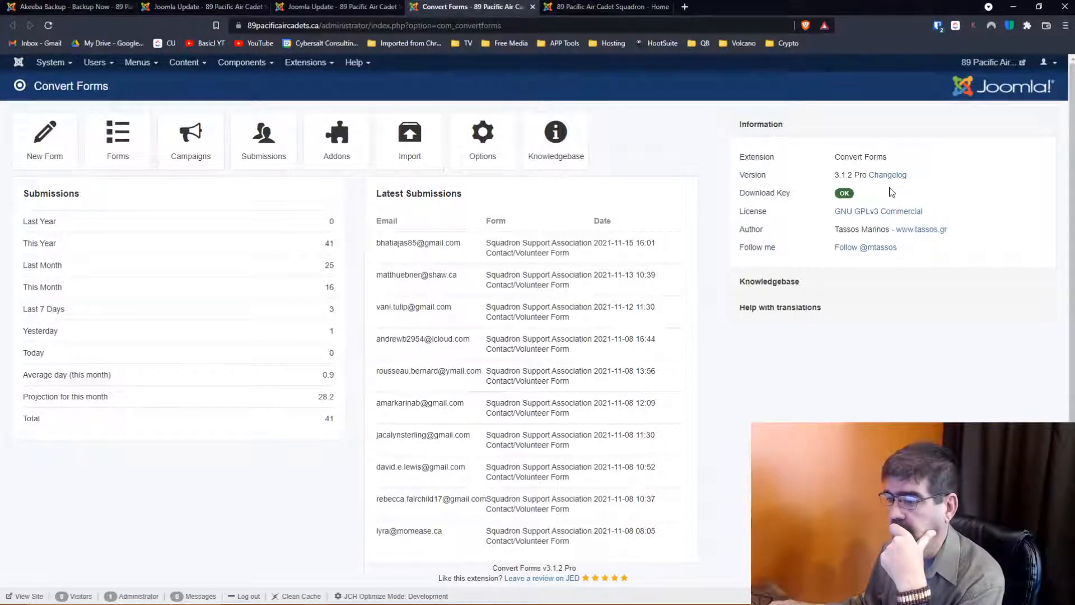
click(329, 8)
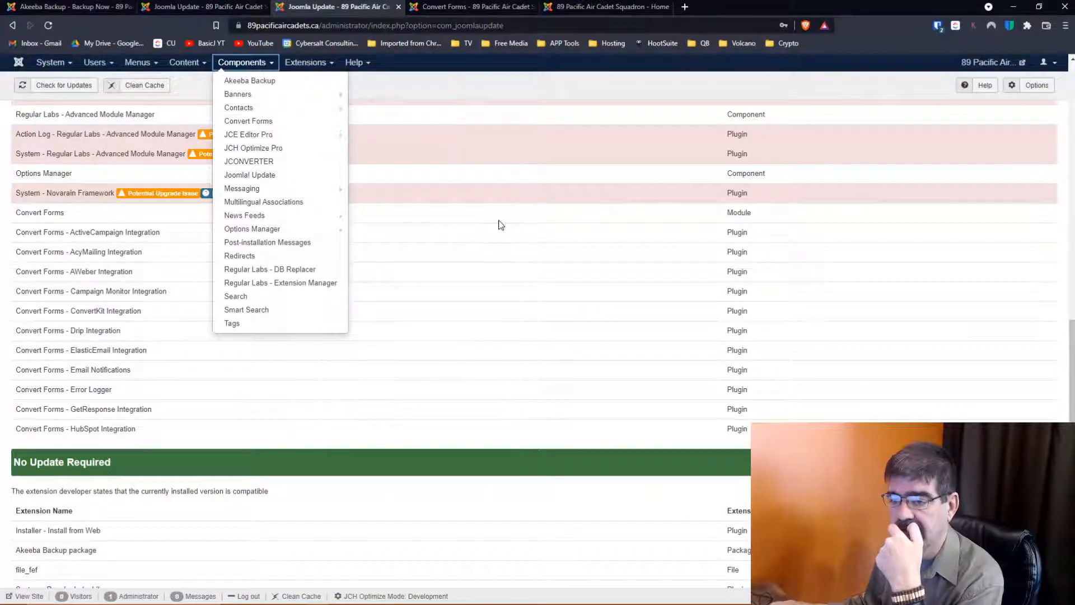
click(532, 7)
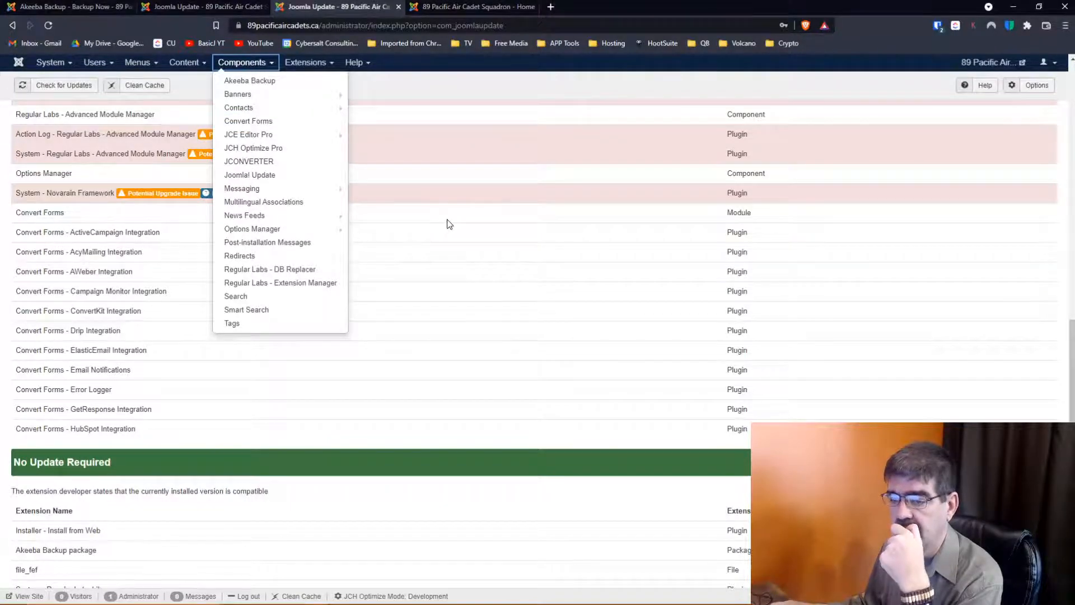
- Examine the Regular Labs, Convert Forms and Novarain entries in the pre-update check, and review installed versions in Regular Labs - Extension Manager
scroll(448, 225, up, 5)
scroll(448, 224, up, 2)
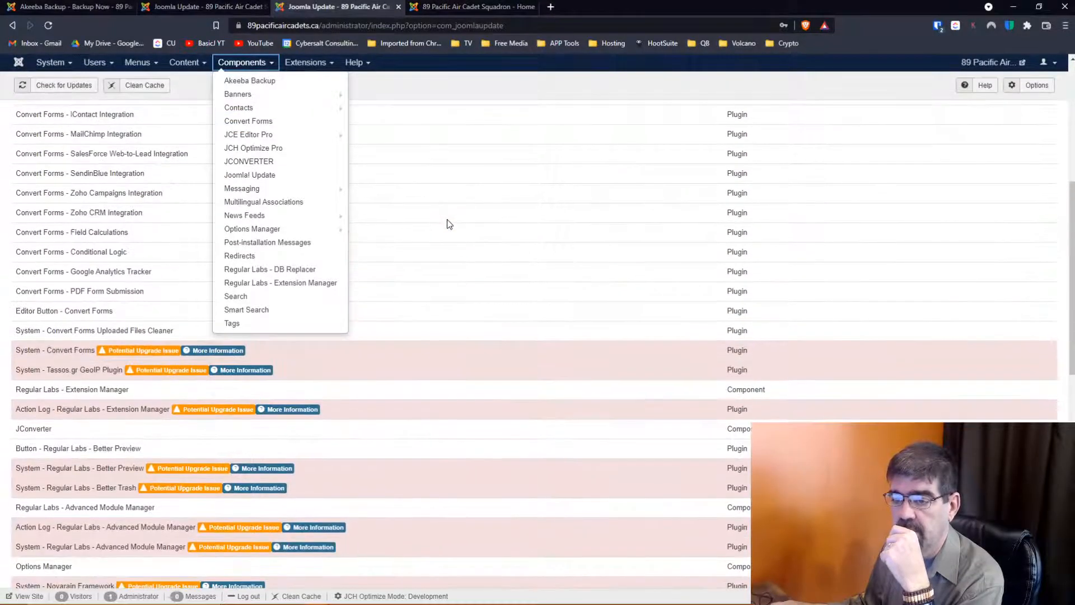
scroll(448, 225, up, 6)
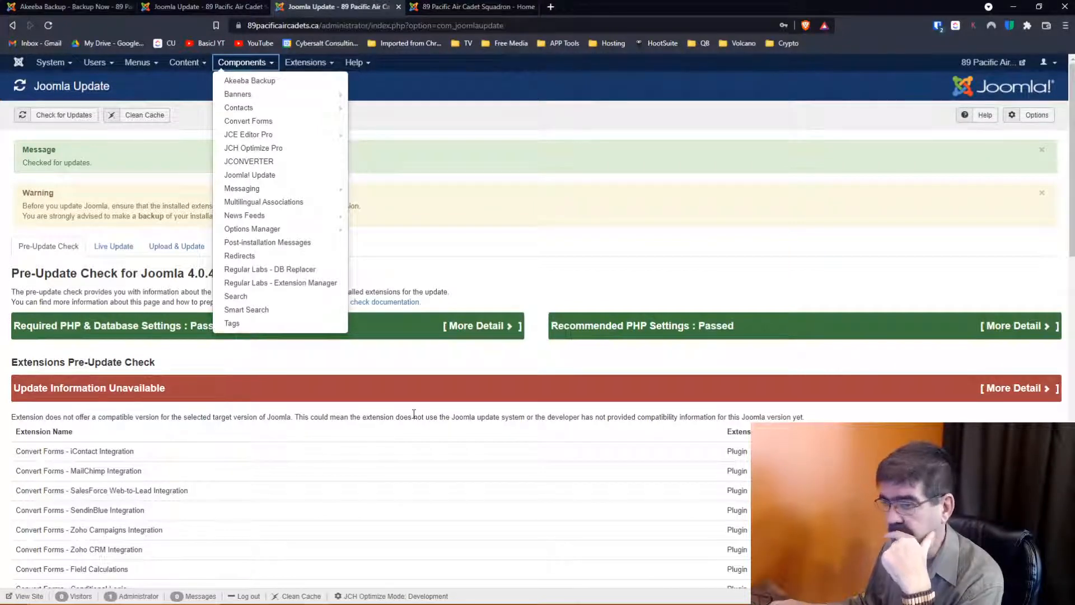
scroll(414, 414, down, 3)
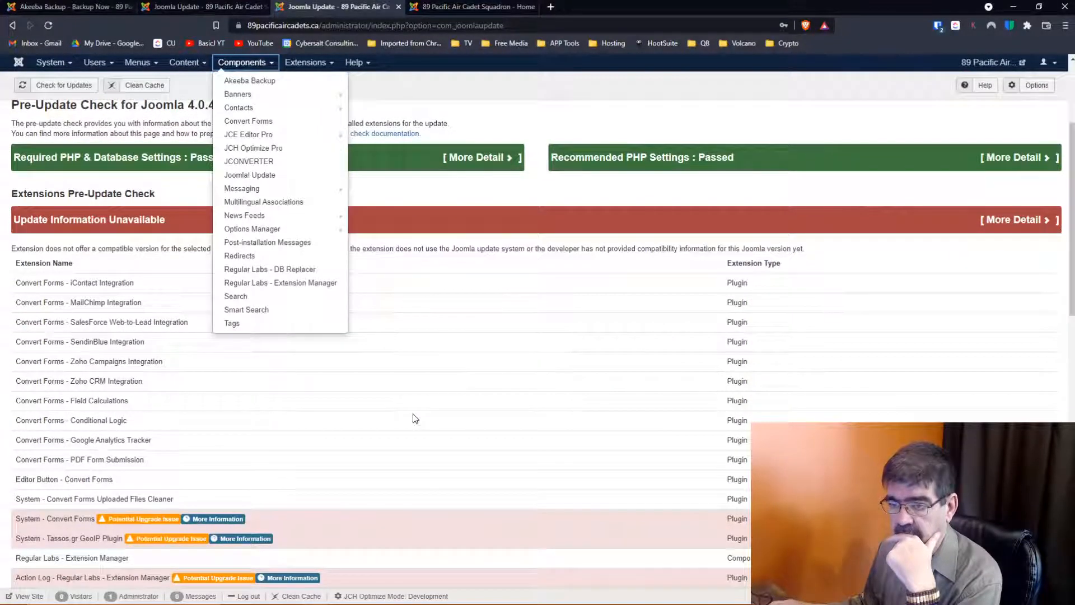
scroll(414, 419, down, 12)
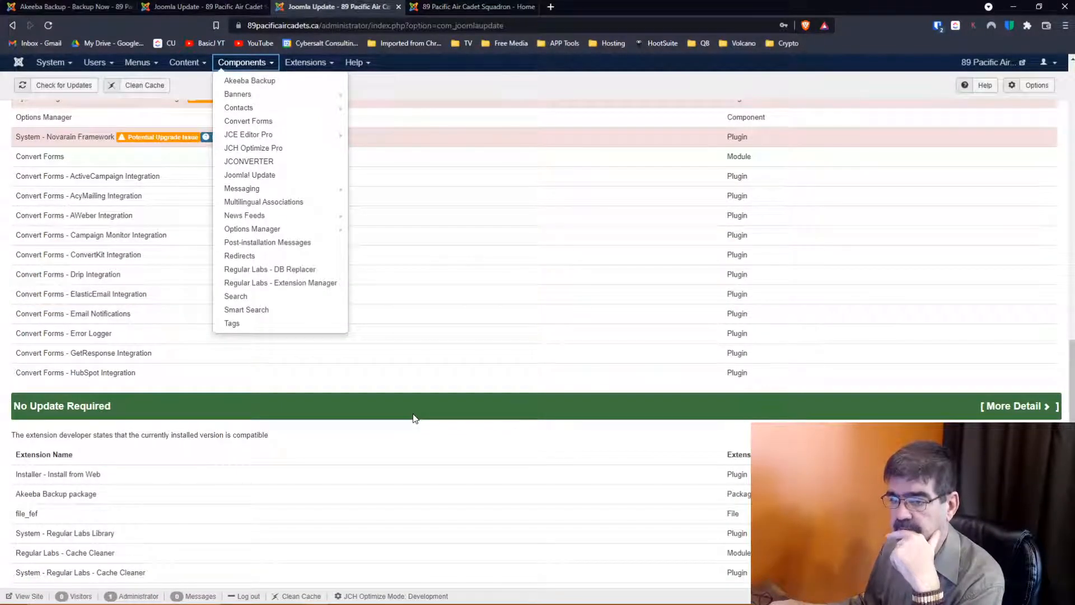
scroll(414, 419, down, 2)
scroll(414, 417, up, 7)
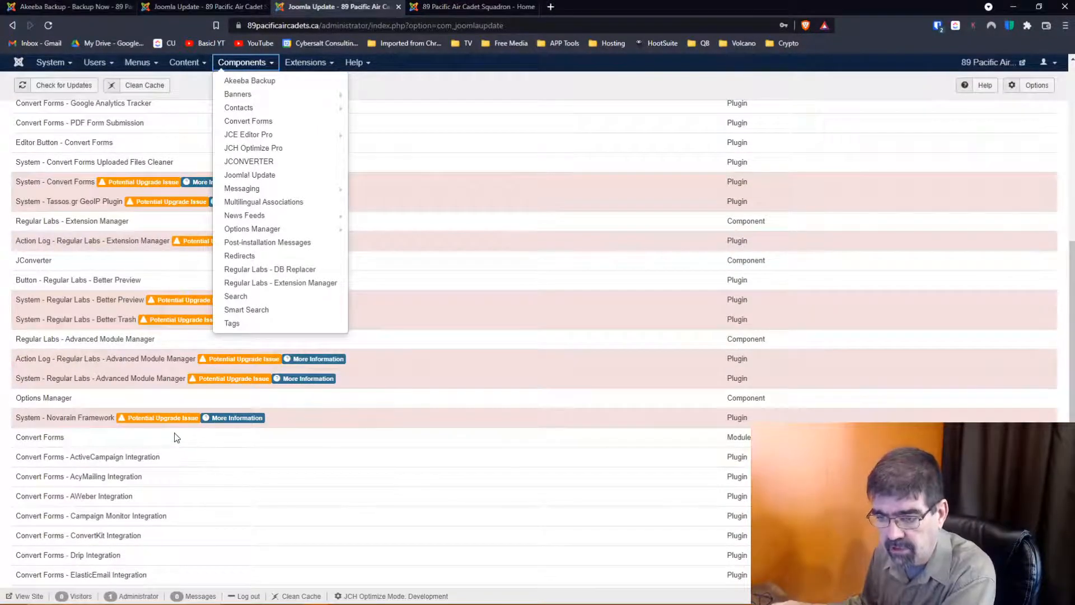
scroll(176, 437, up, 3)
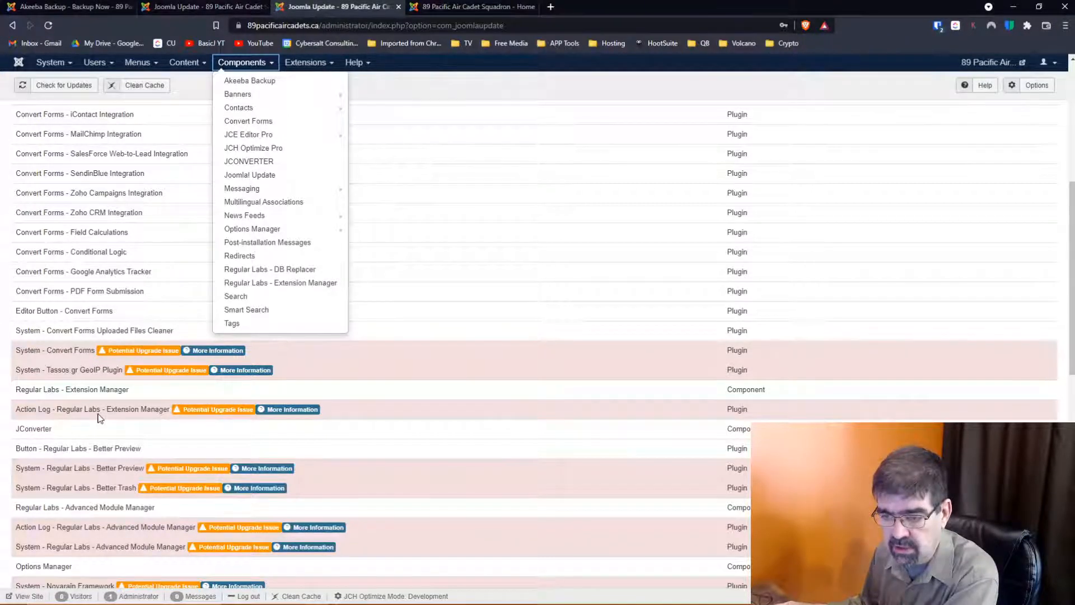
scroll(101, 414, down, 2)
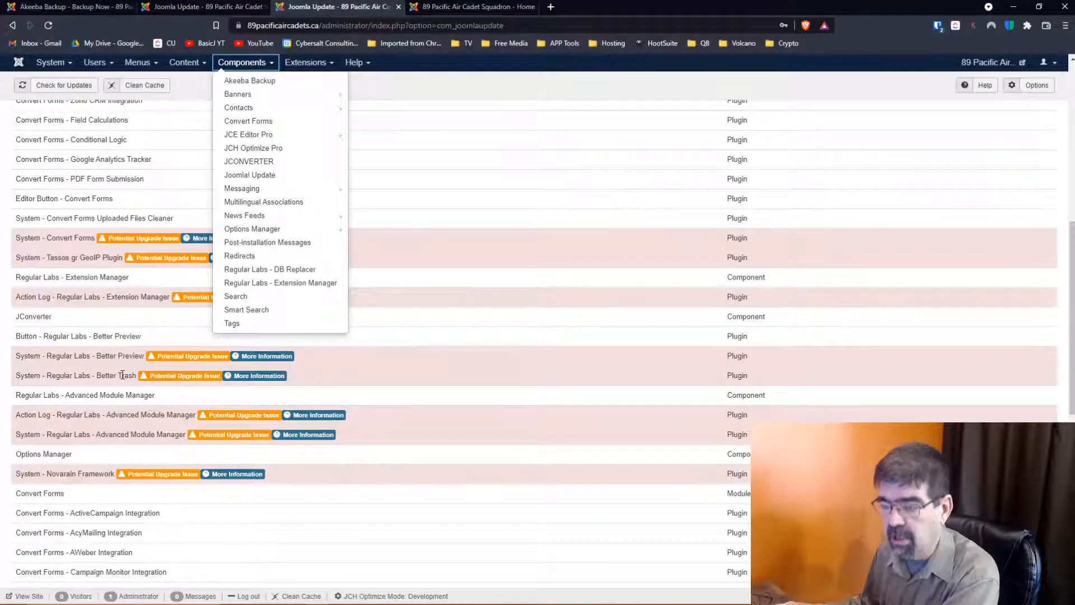
mouse_move(253, 98)
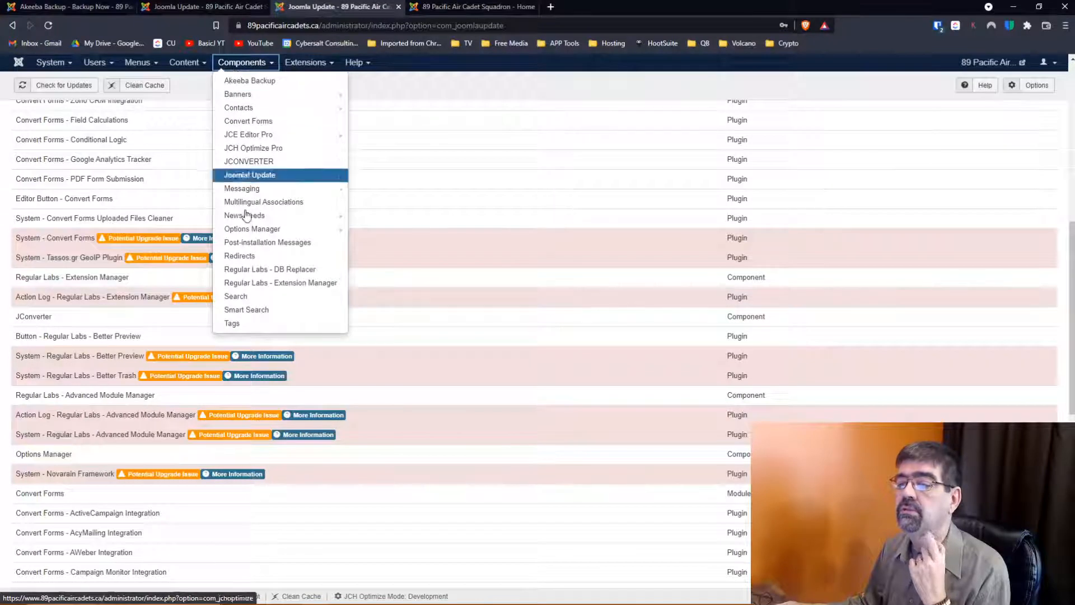
click(266, 284)
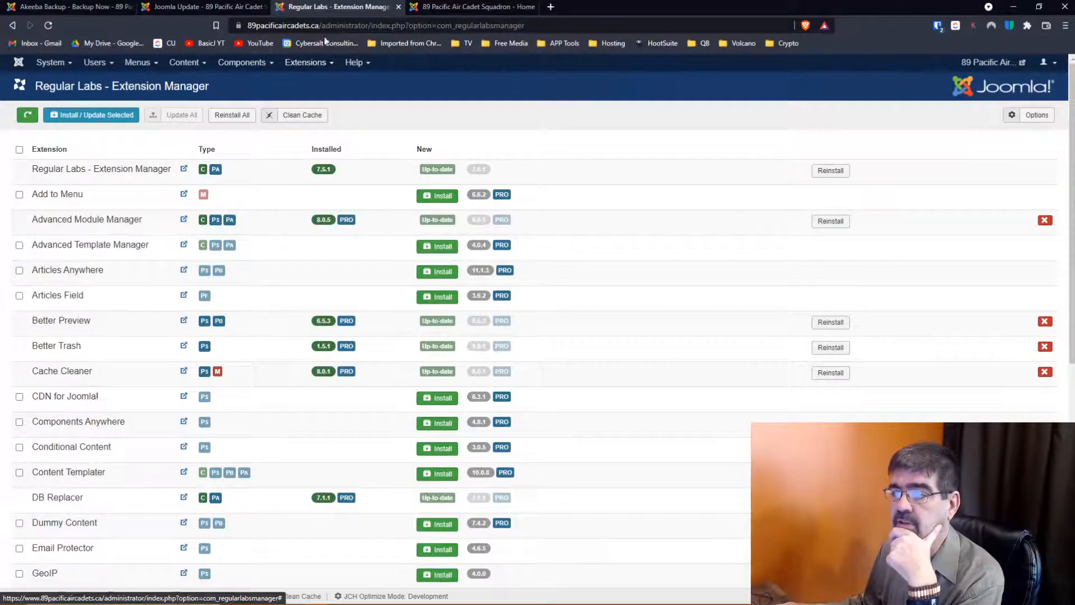
- Open the extension management list and filter the installed extensions by "reg"
click(314, 65)
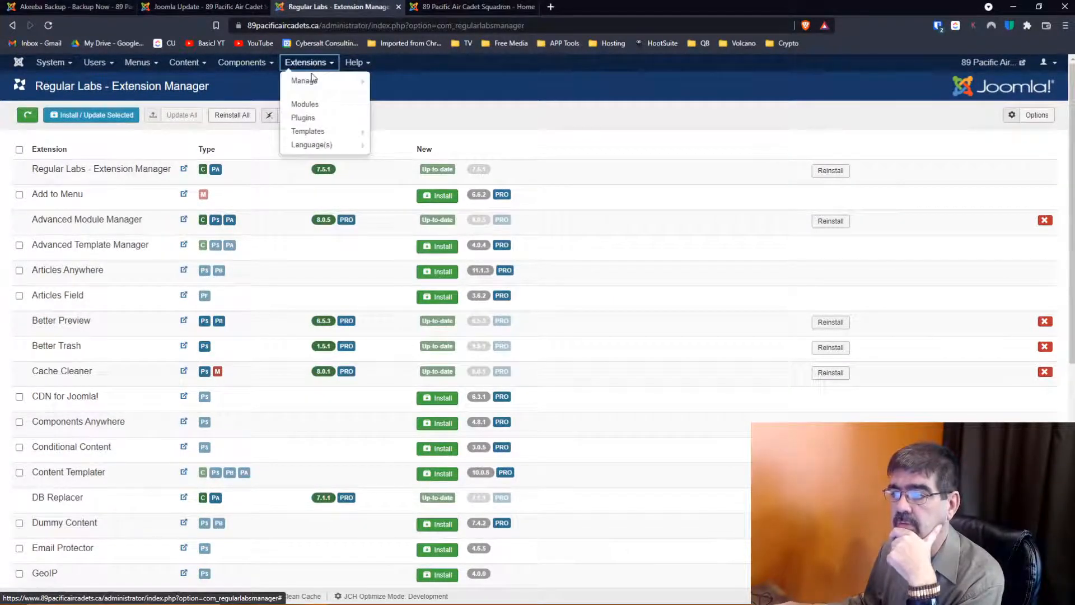
mouse_move(311, 81)
click(411, 108)
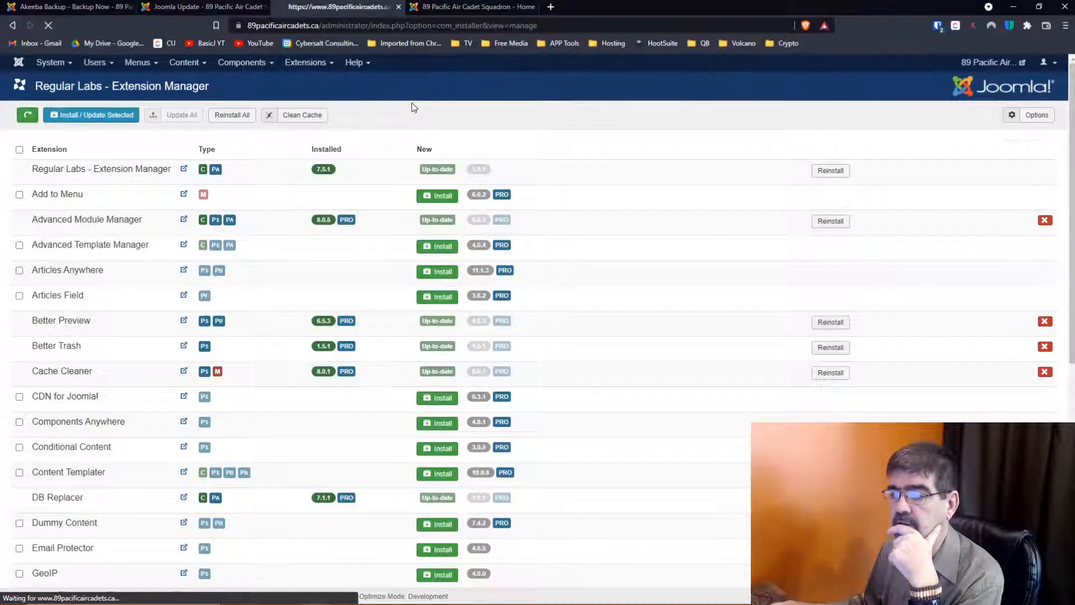
double_click(253, 149)
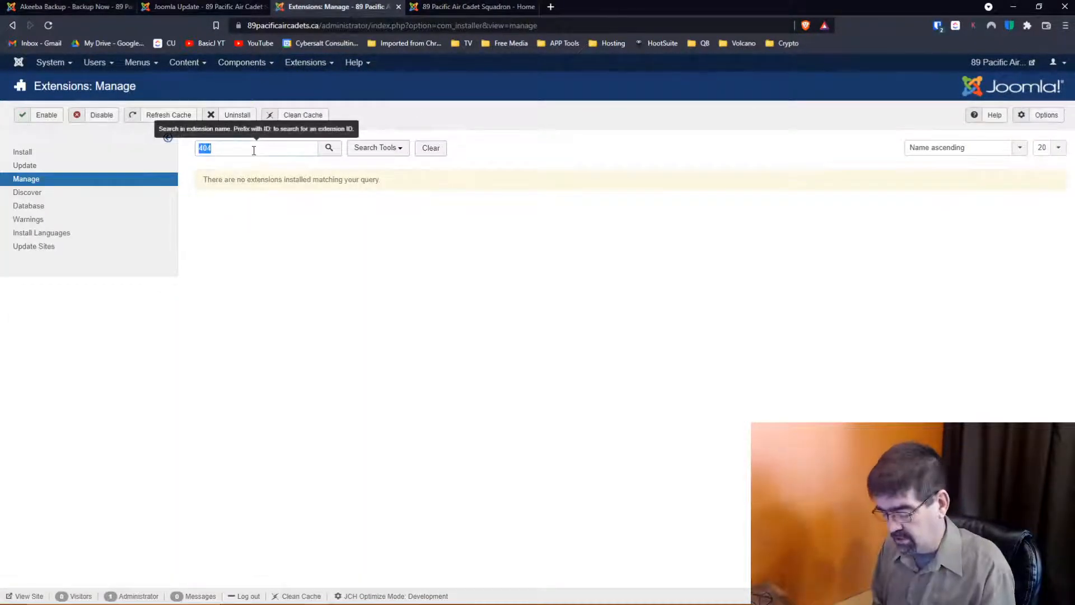
text(reg)
key(Return)
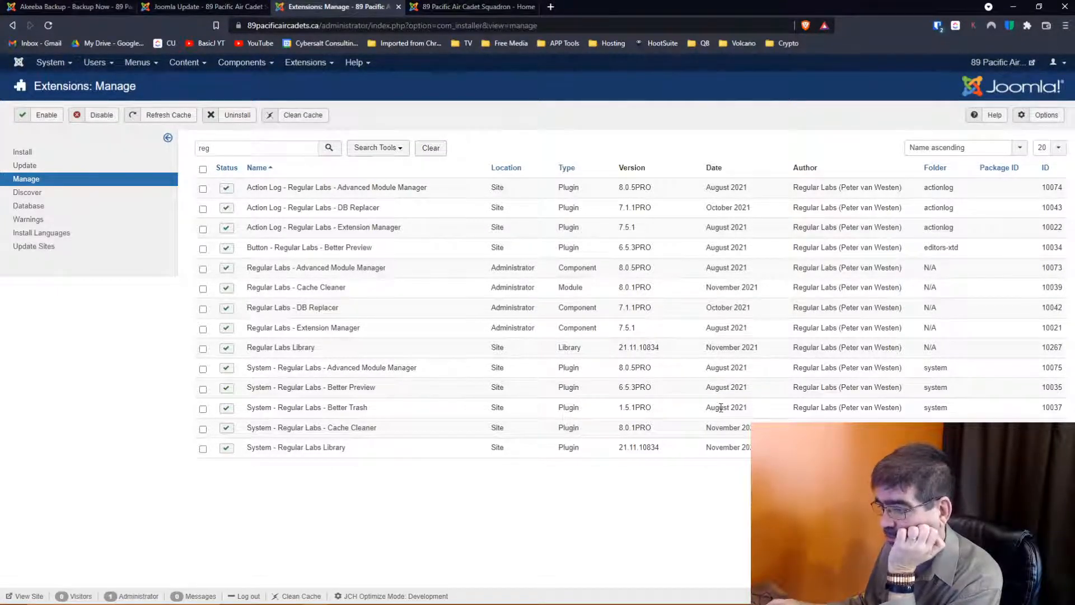
- Uninstall all Regular Labs entries for Advanced Module Manager, Better Preview, Better Trash and Extension Manager, including their action log and button plugins
click(203, 409)
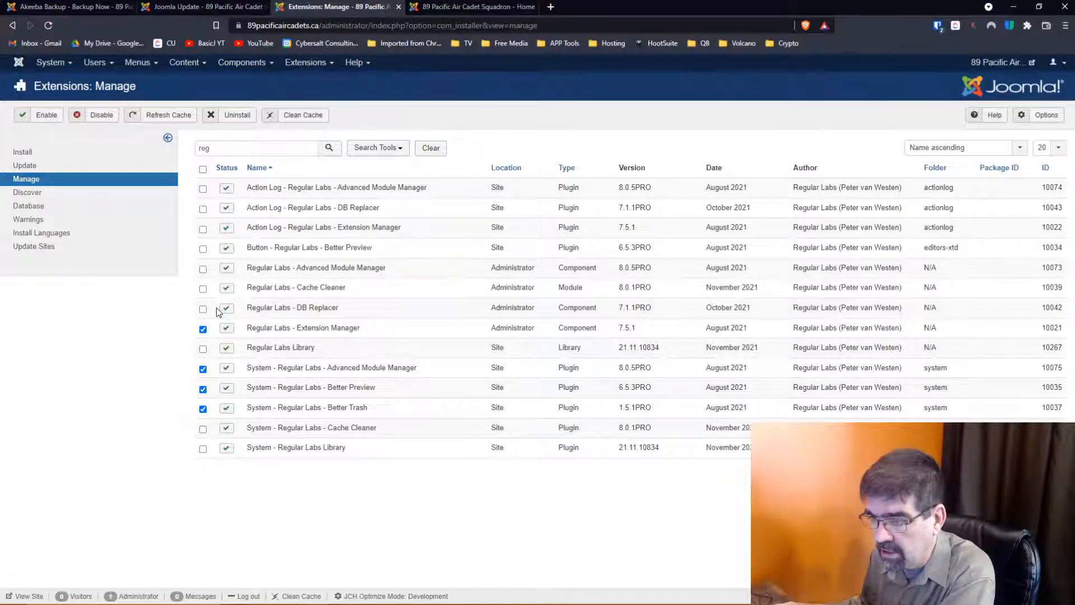
click(203, 269)
click(202, 249)
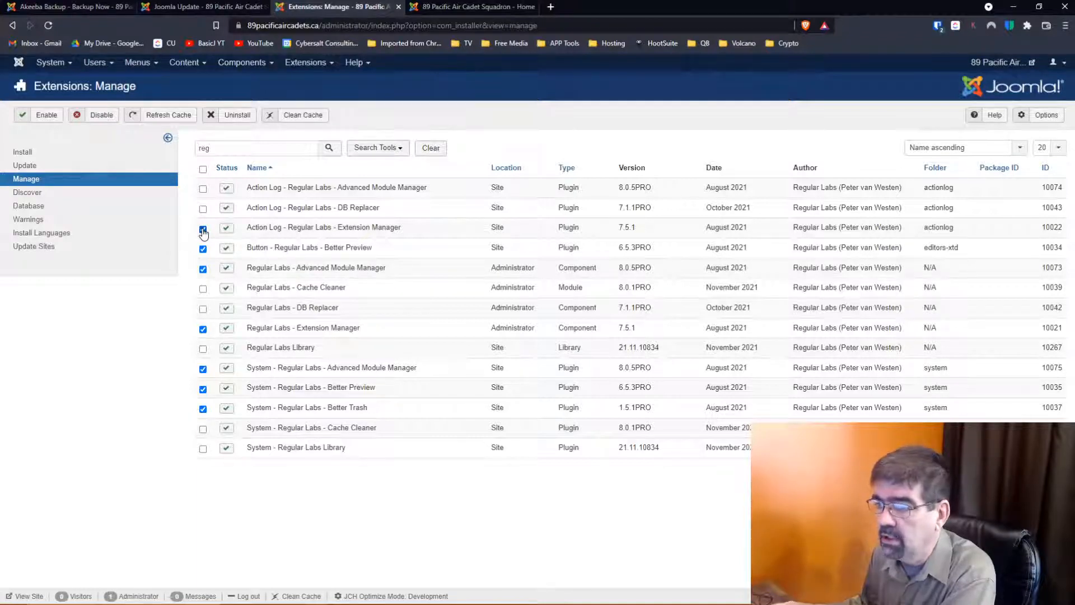
click(203, 188)
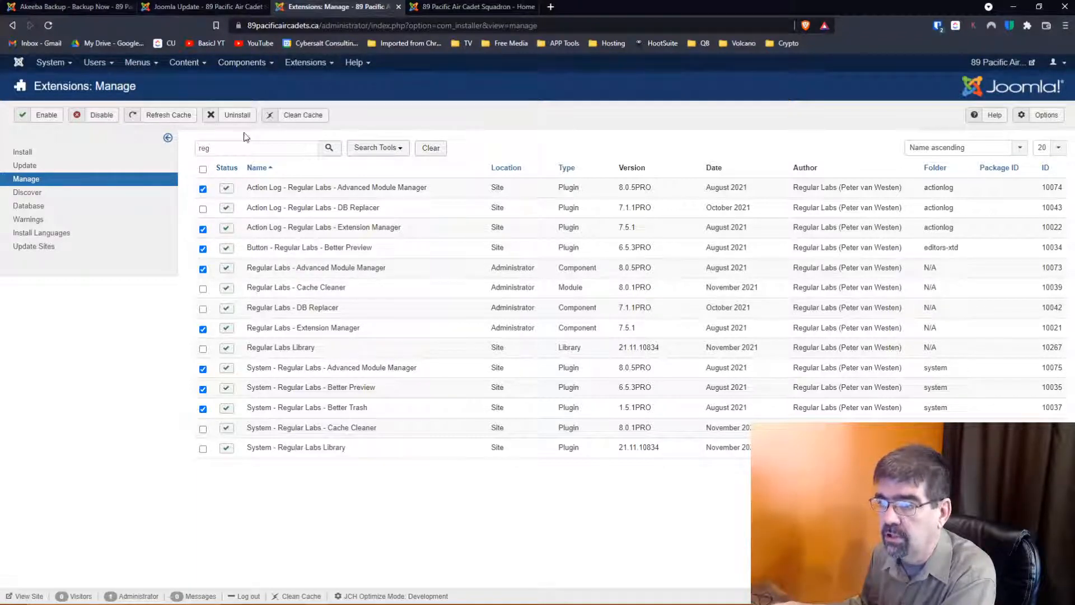
click(237, 115)
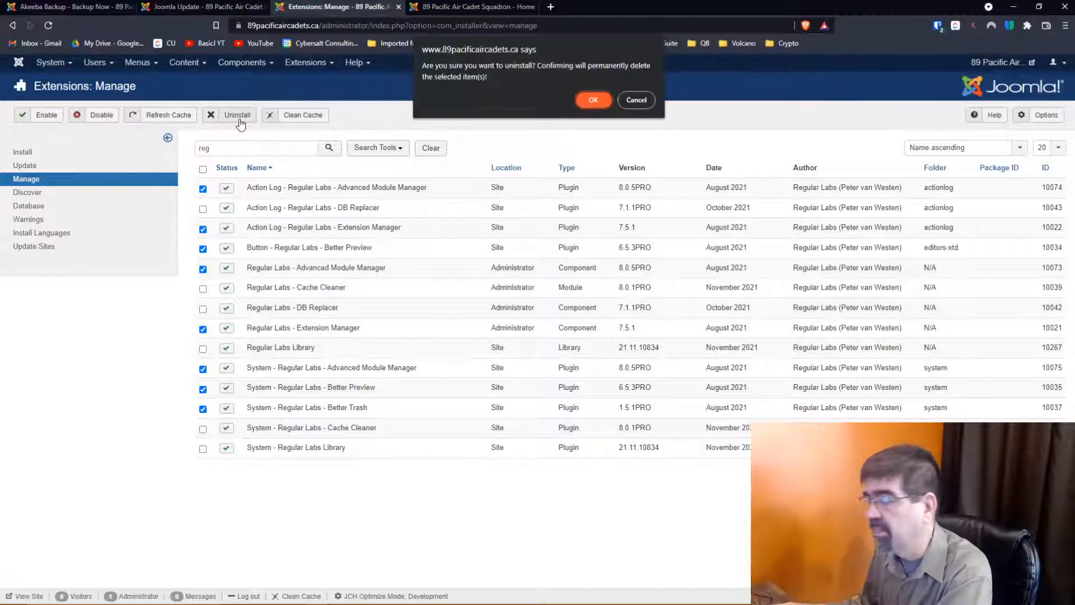
click(593, 100)
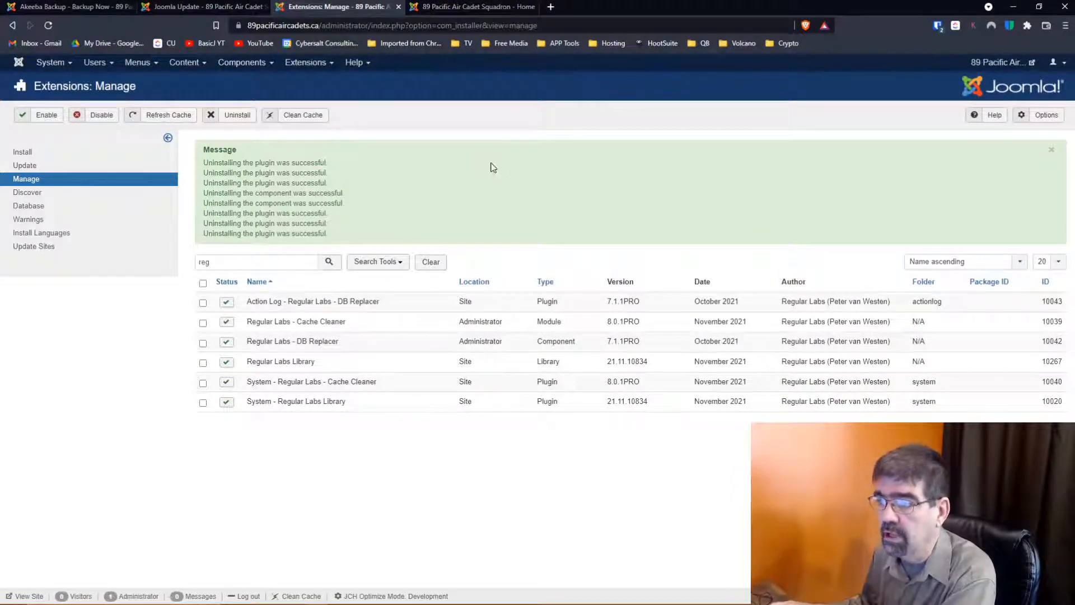
- Rerun the Joomla update check and examine the extensions under Update Information Unavailable and No Update Required
click(234, 73)
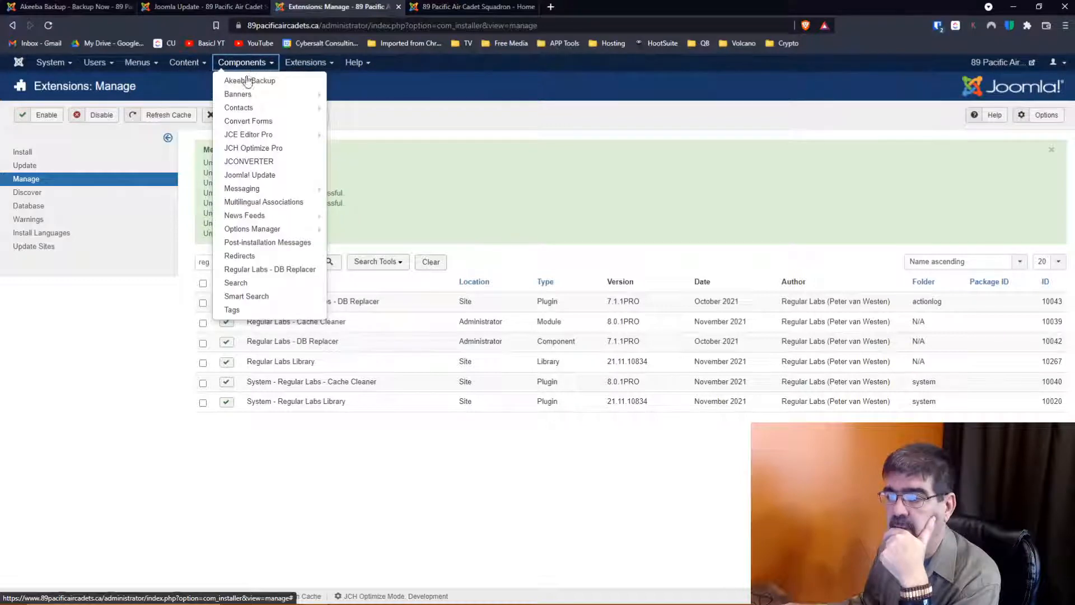
mouse_move(256, 140)
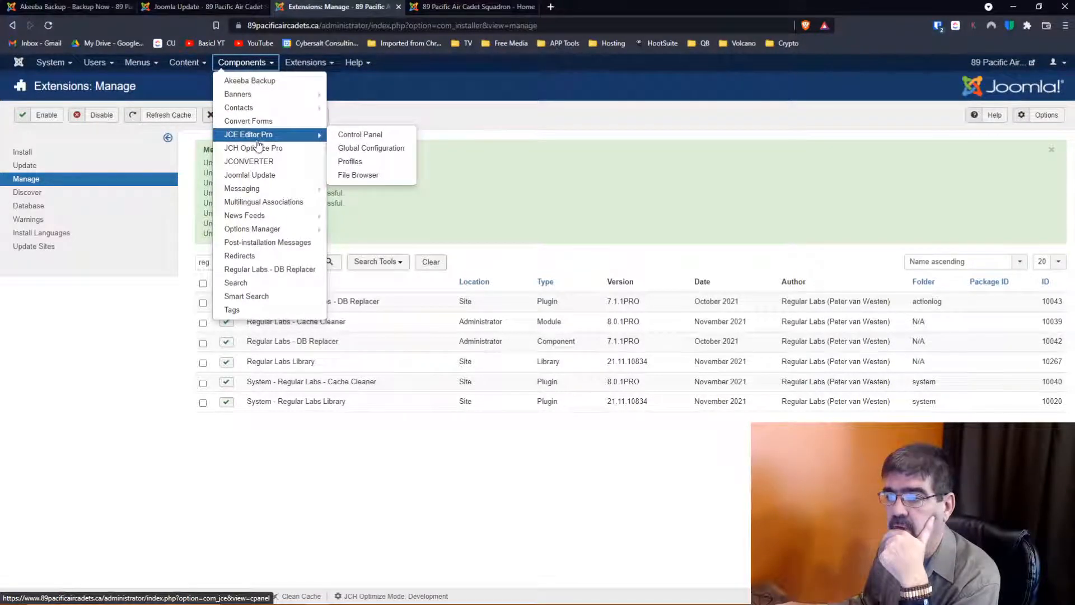
click(266, 174)
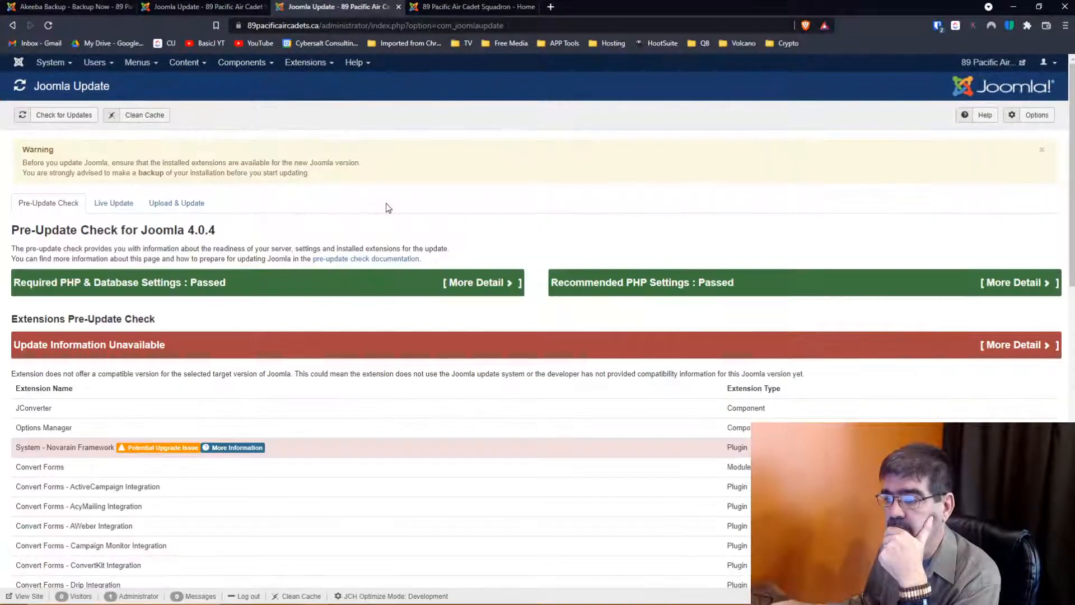
click(64, 116)
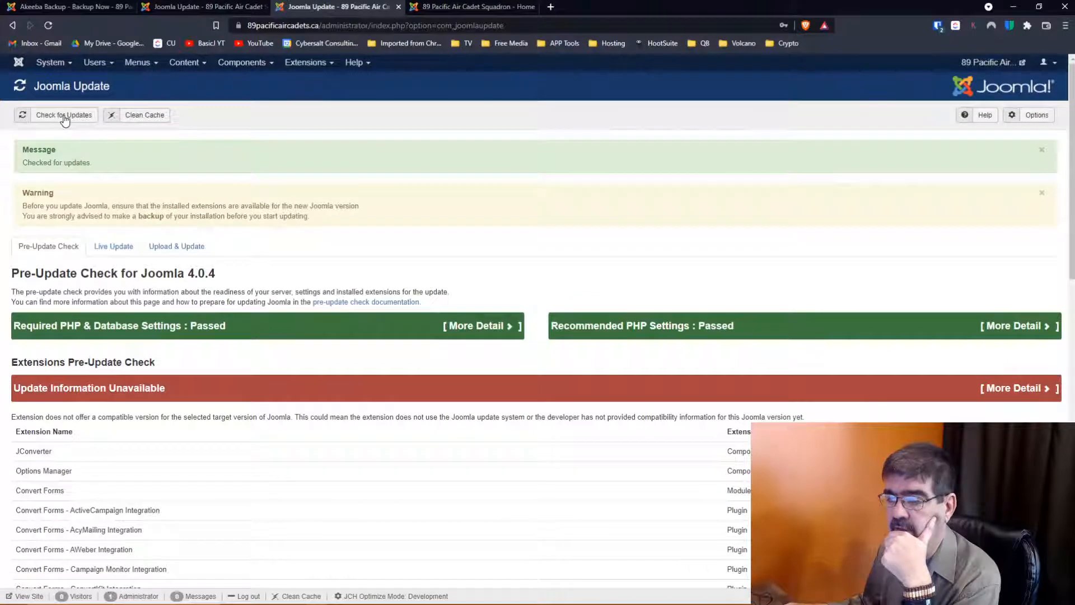
scroll(382, 224, down, 3)
scroll(382, 223, down, 2)
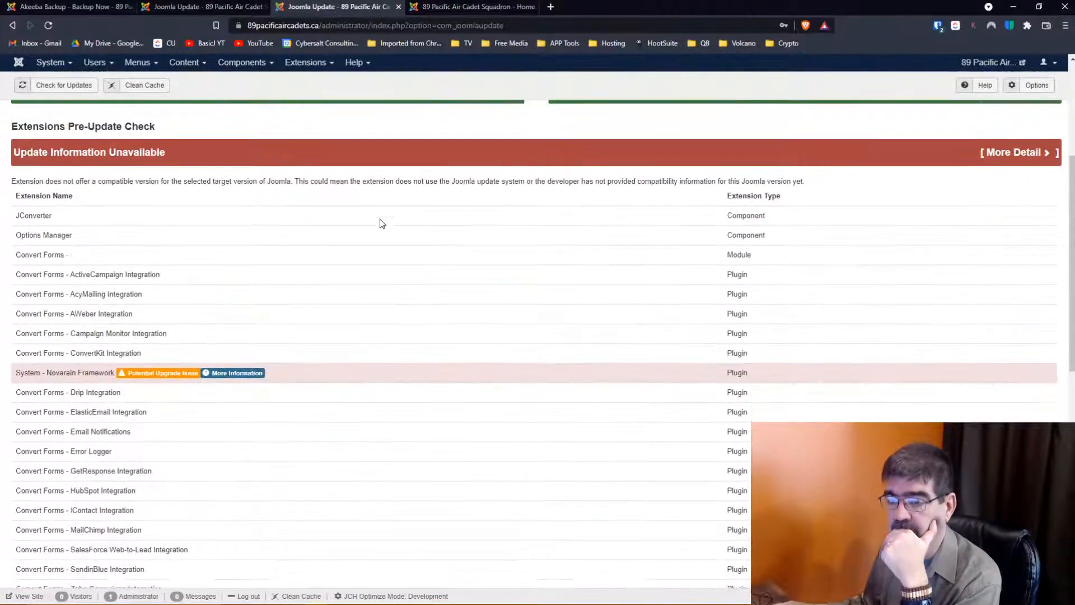
scroll(382, 224, down, 4)
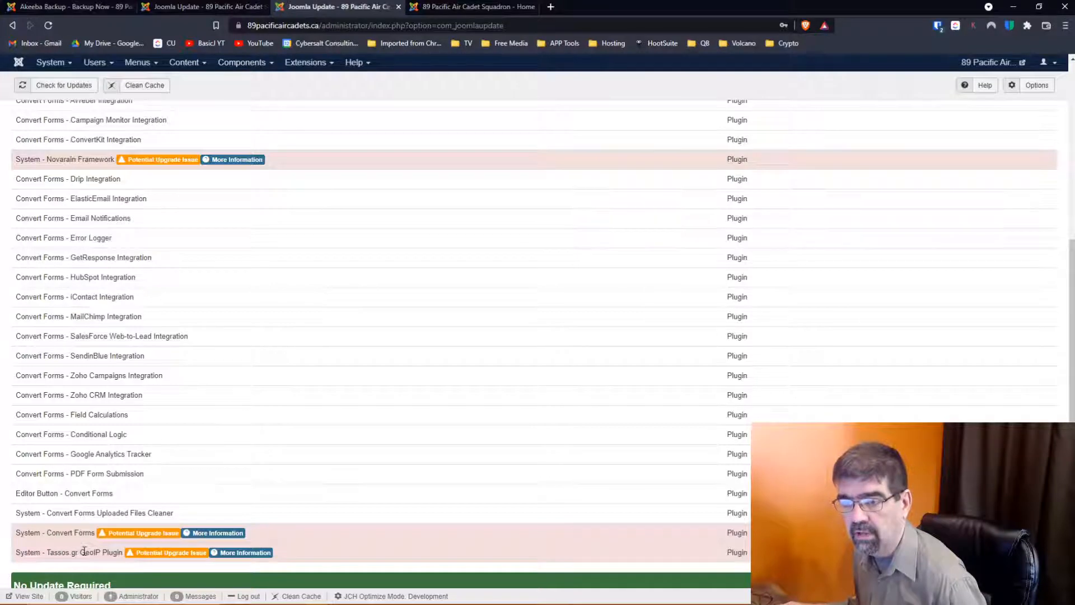
scroll(84, 551, up, 2)
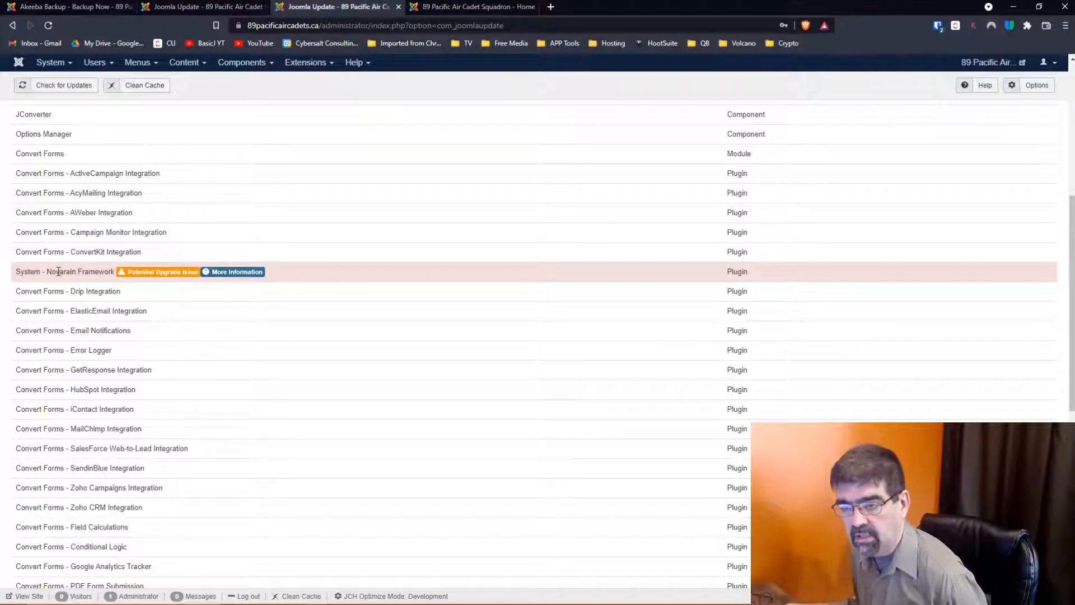
scroll(87, 326, down, 6)
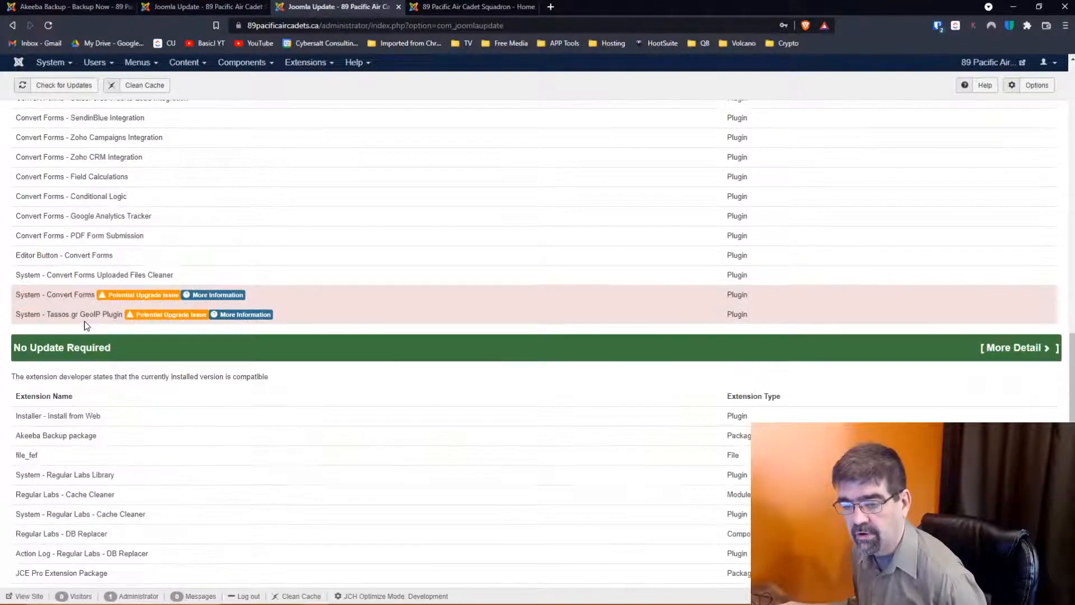
scroll(87, 326, down, 2)
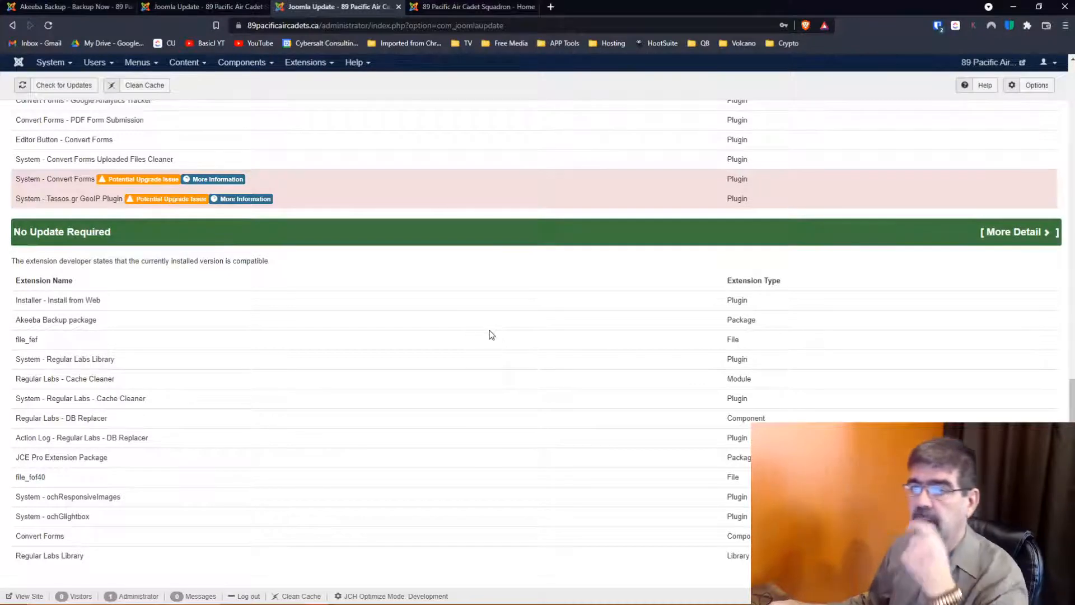
scroll(391, 252, up, 15)
- Delete the 17 November 2021 sandbox backup in Akeeba Backup and start a new one-click backup with the Make A Sandbox Copy profile
click(62, 8)
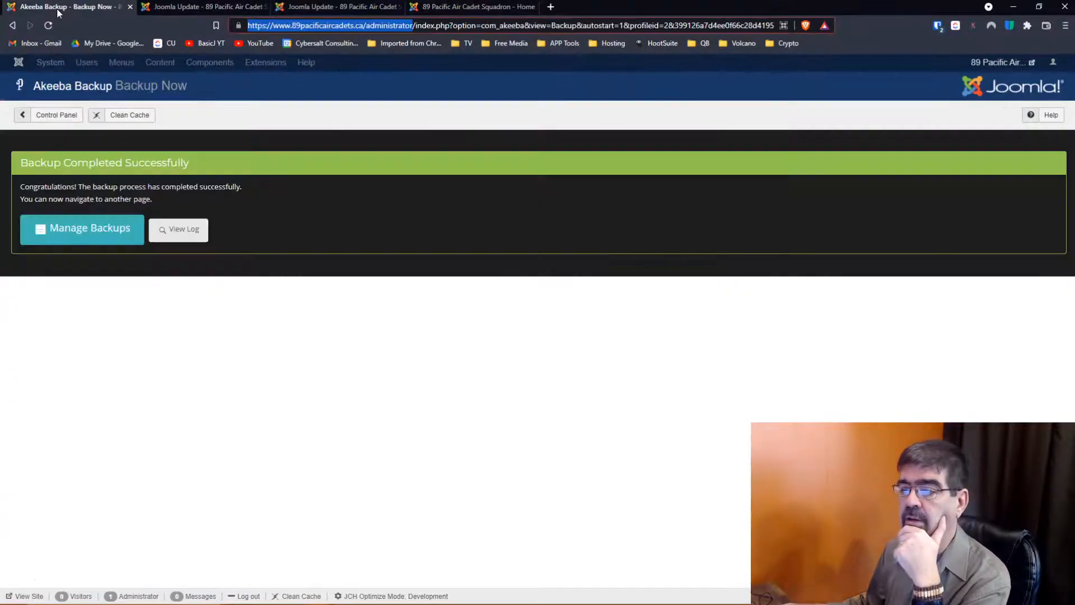
click(87, 241)
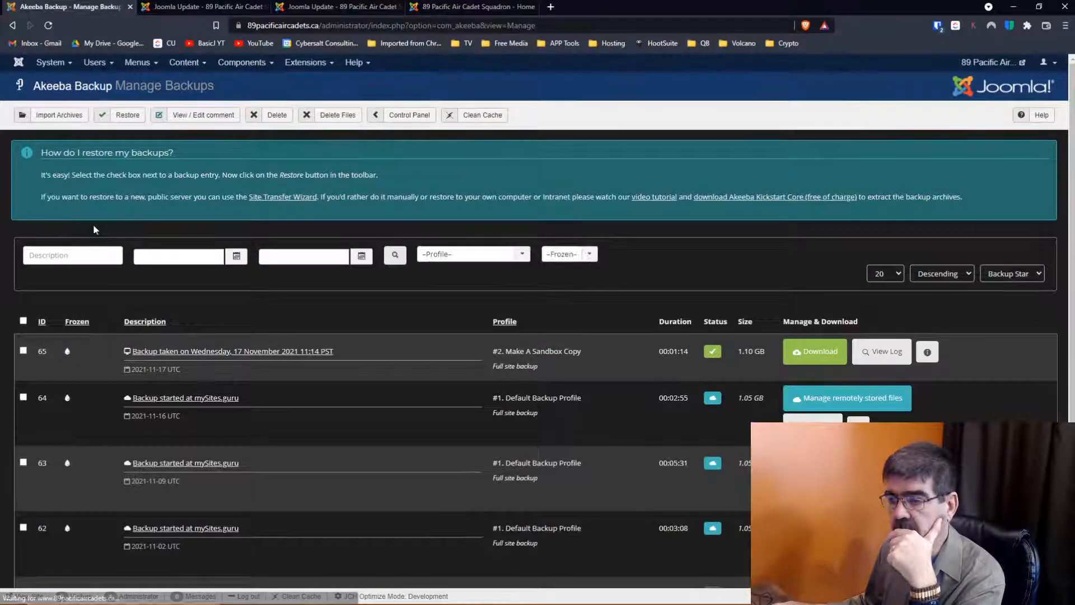
click(23, 351)
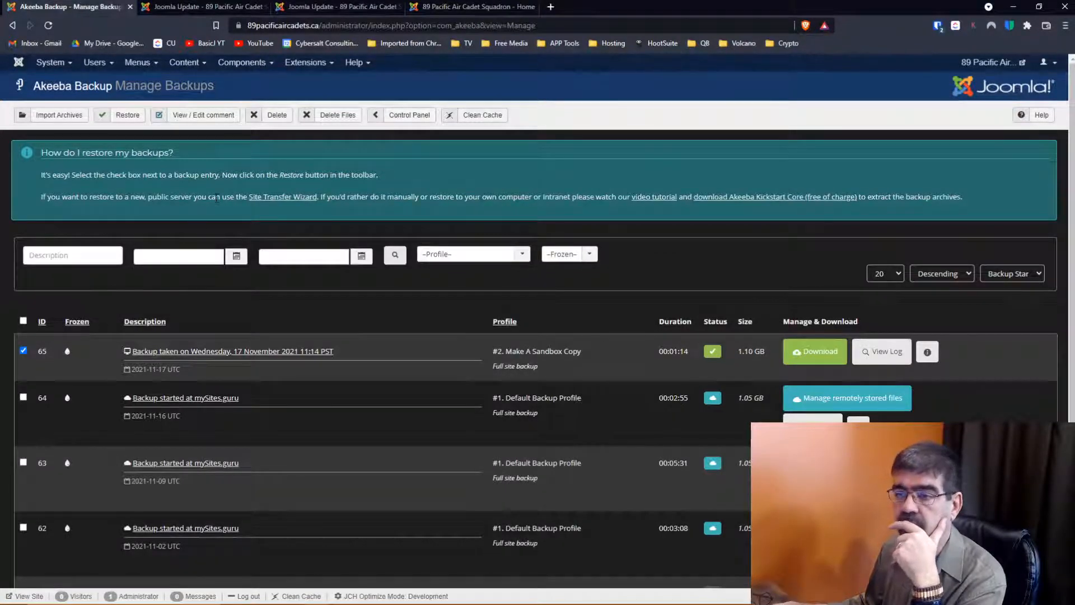
click(272, 119)
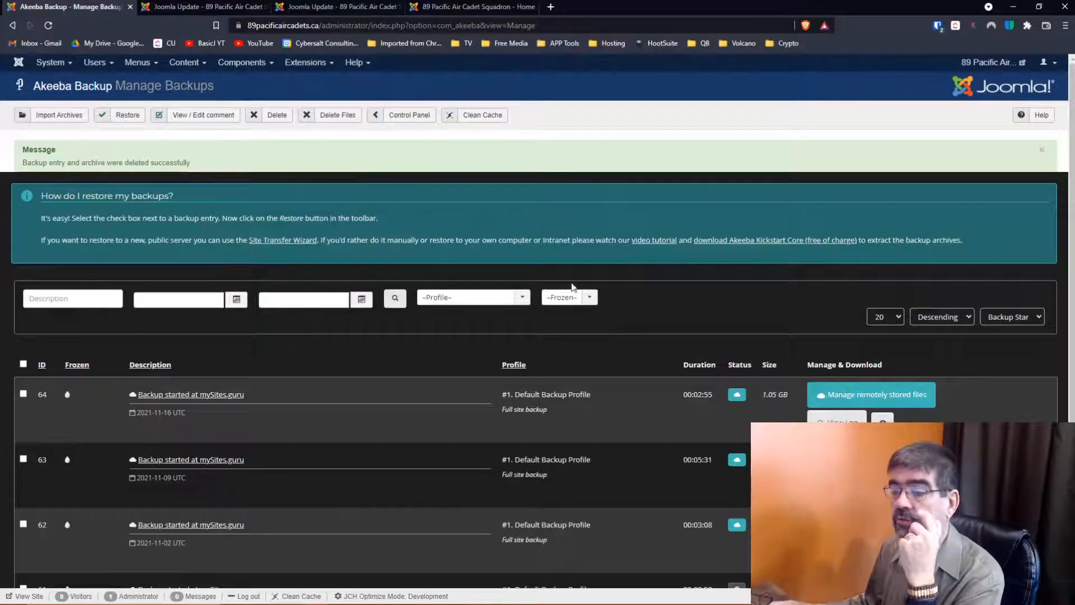
click(397, 118)
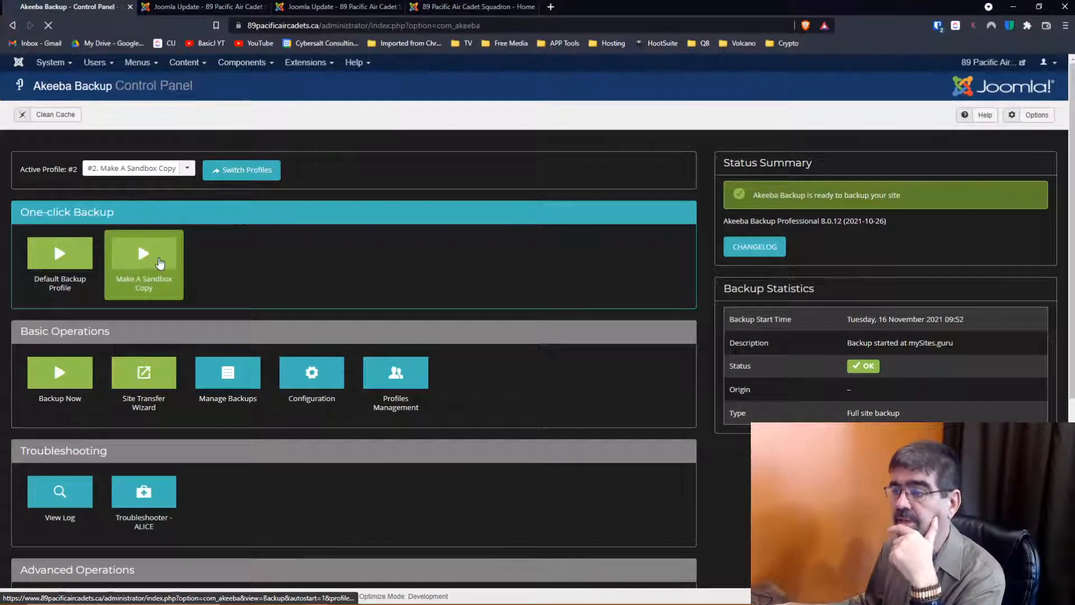
click(159, 263)
- Switch to the cPanel window and create a new database with the name suffix j4site using the MySQL Database Wizard
mouse_move(318, 599)
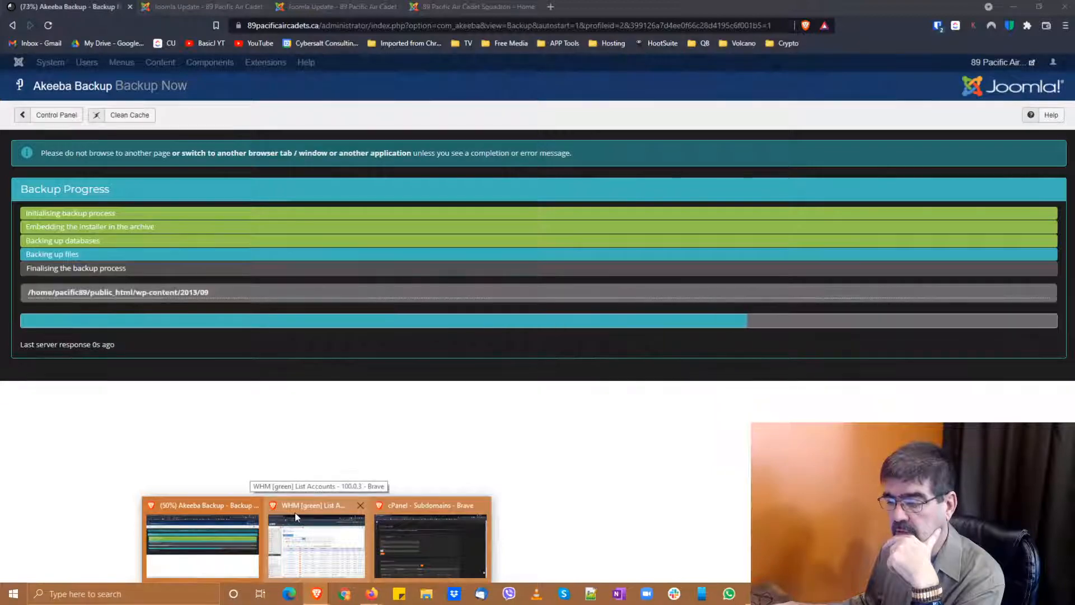
click(399, 509)
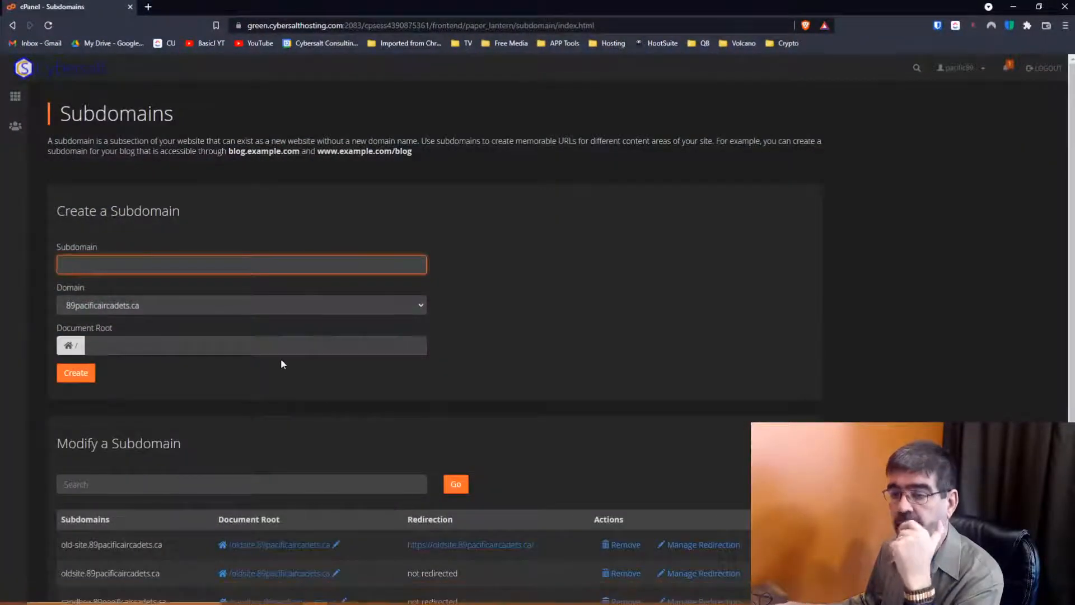
click(14, 98)
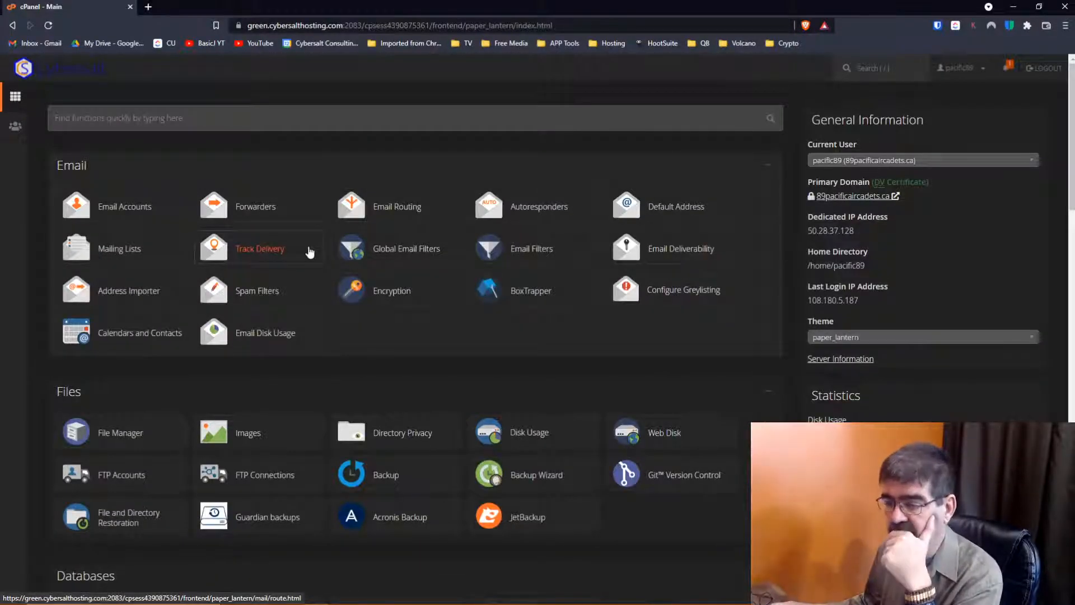
scroll(310, 252, down, 5)
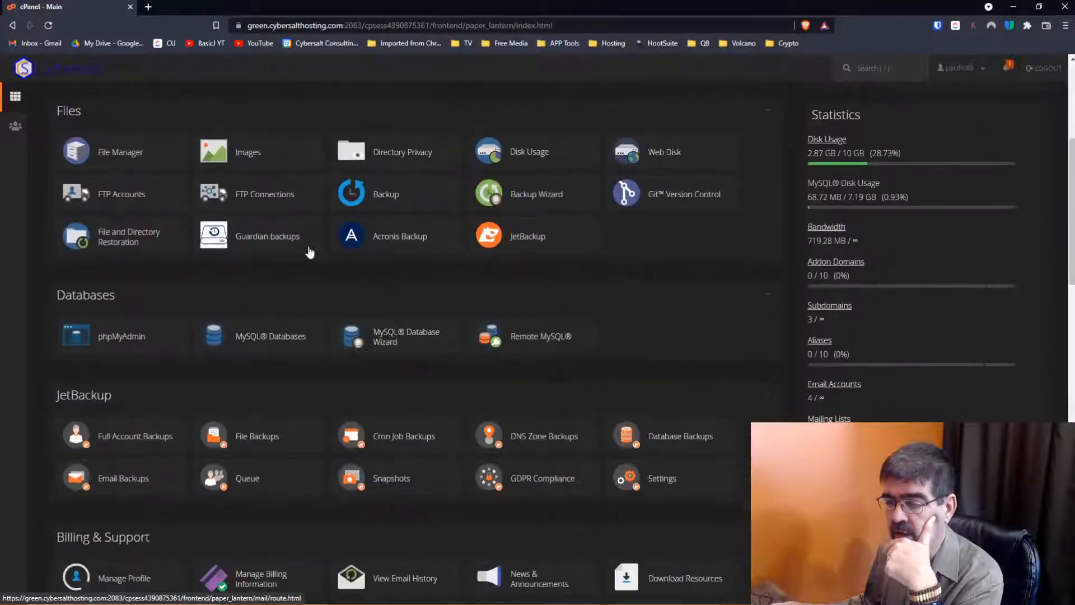
click(374, 342)
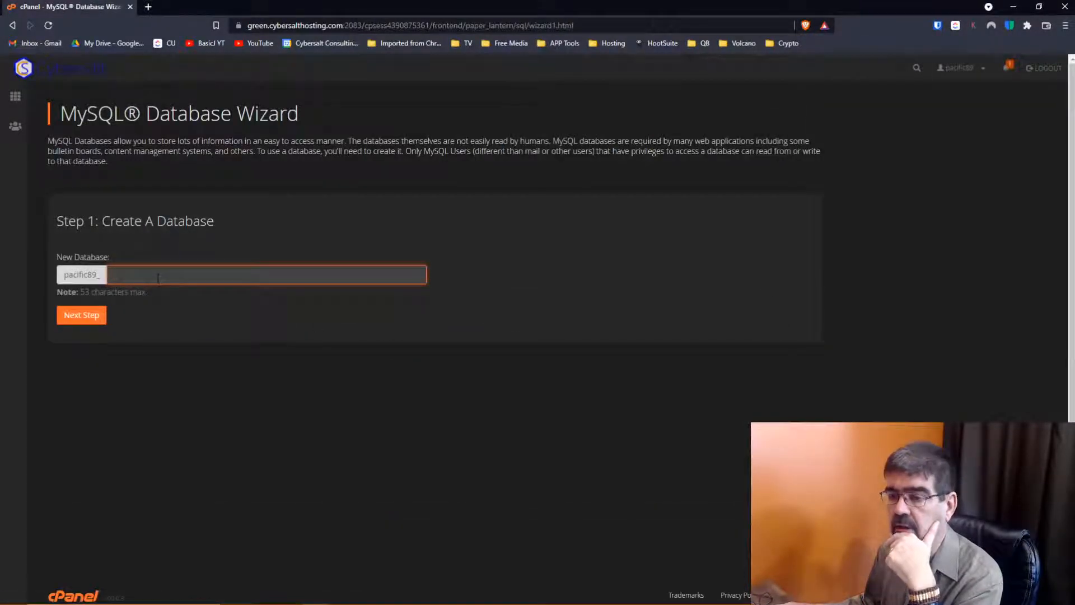
click(159, 278)
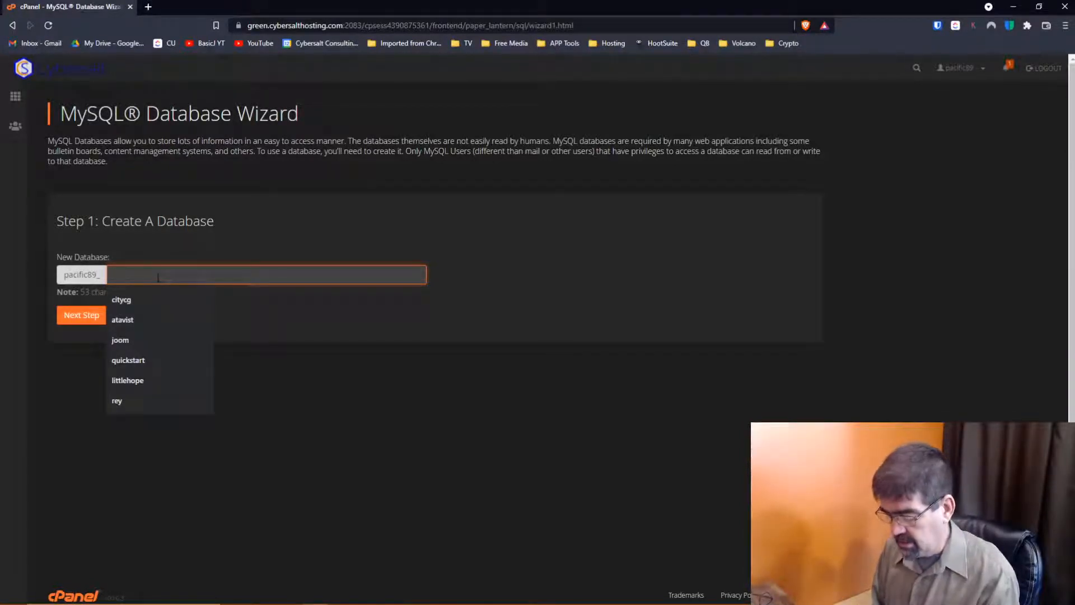
text(j4)
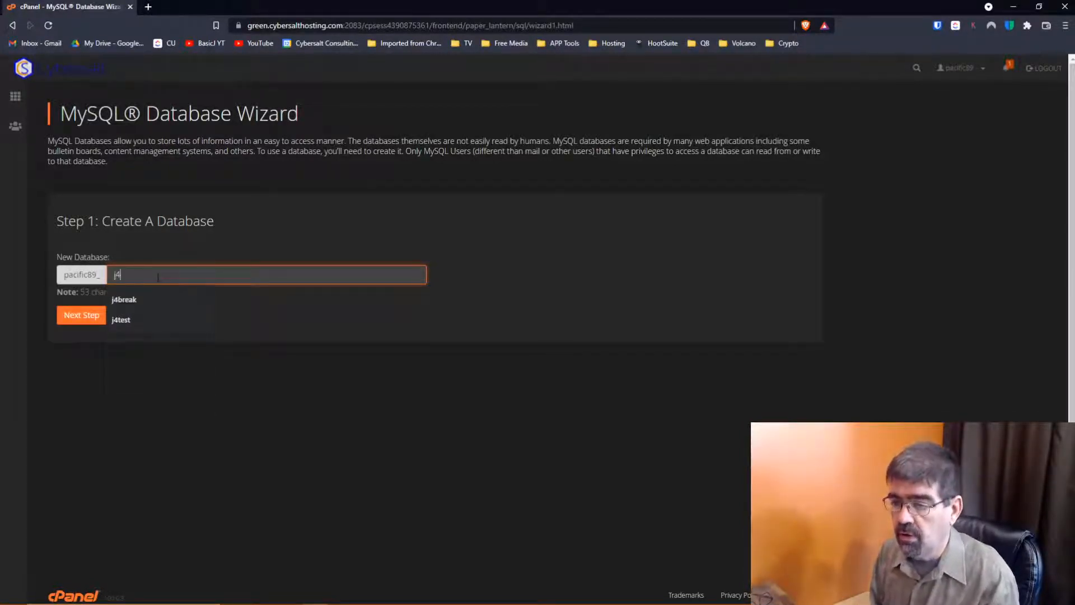
text(site)
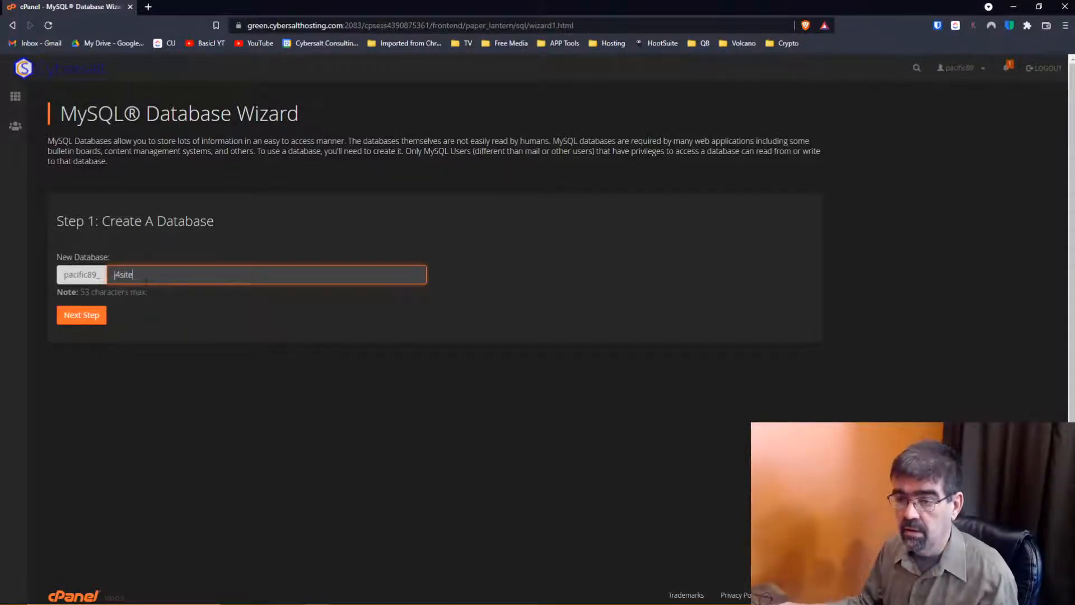
click(90, 314)
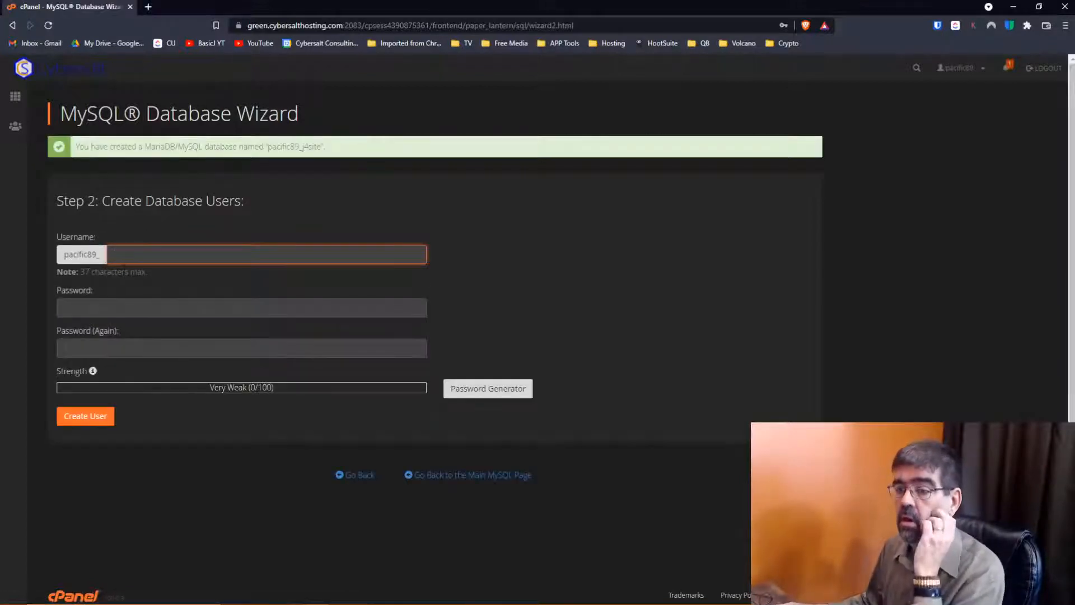
- Create the database user sitej4 with a password, and bring the MySQL Database Wizard window back in front of the Akeeba Backup page
click(134, 255)
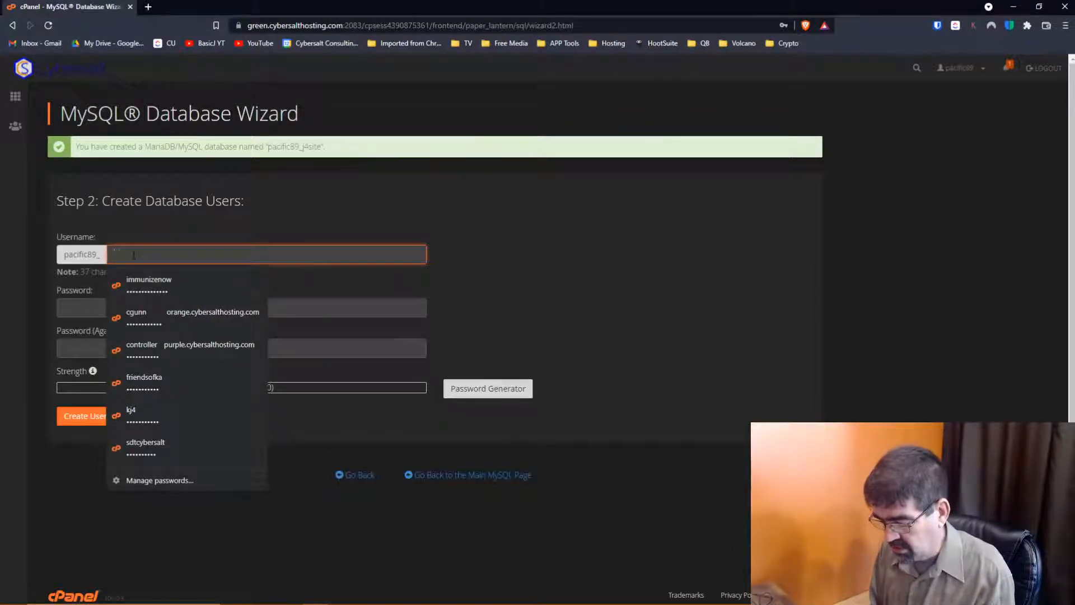
text(sitej4)
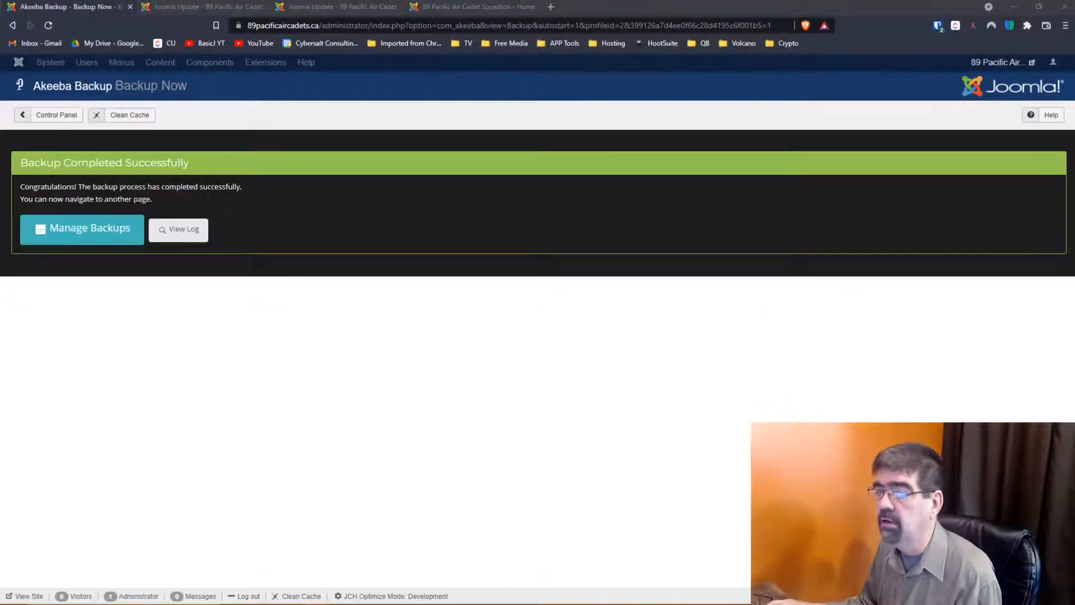
drag(0, 11, 410, 1)
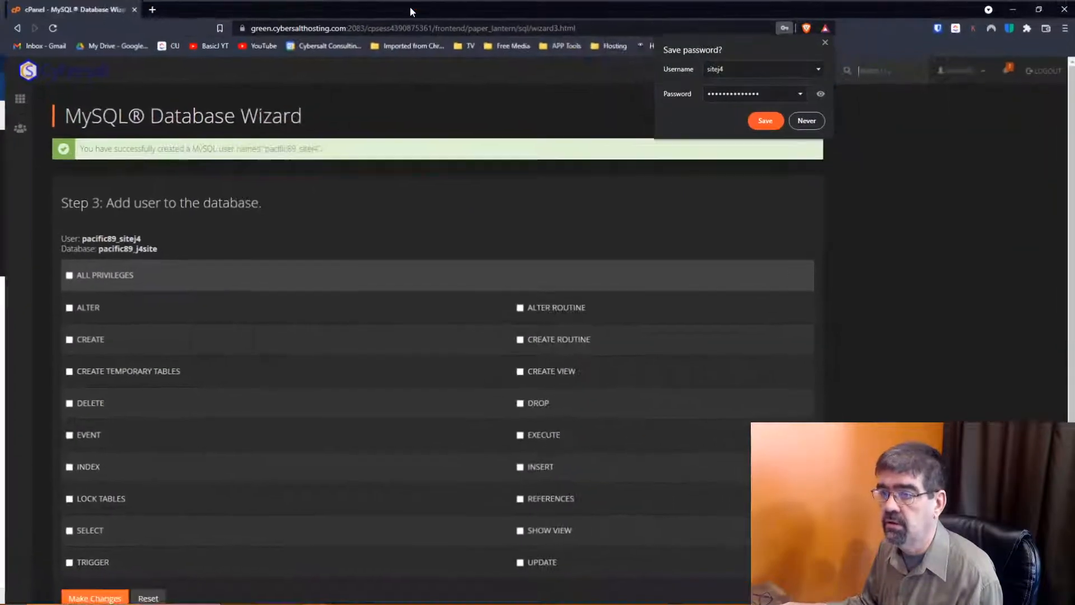
- Grant the user pacific89_sitej4 all privileges on the database pacific89_j4site and apply the changes
click(64, 274)
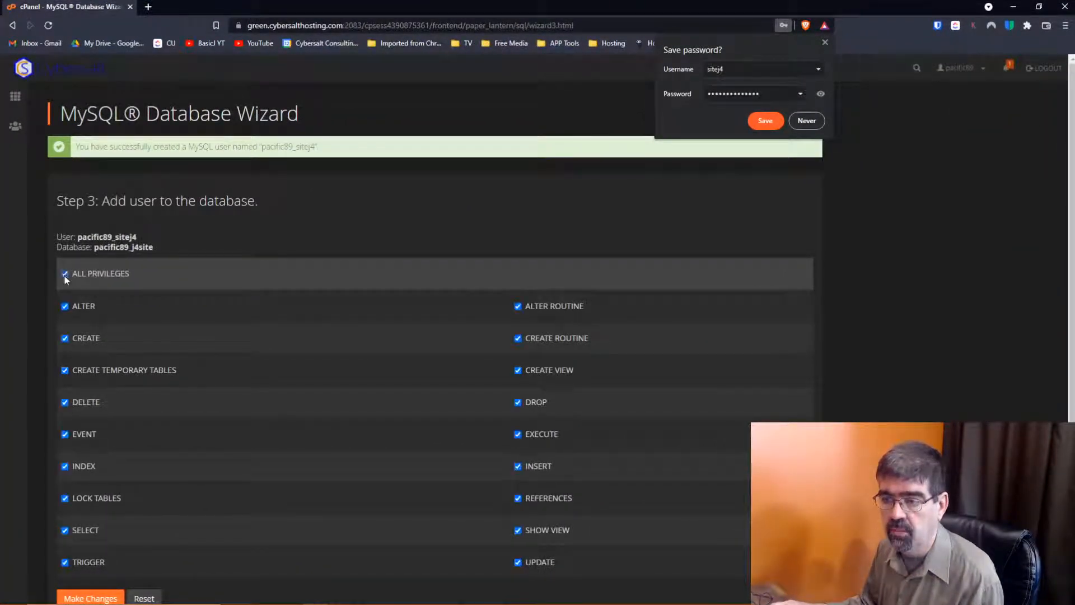
drag(78, 237, 135, 237)
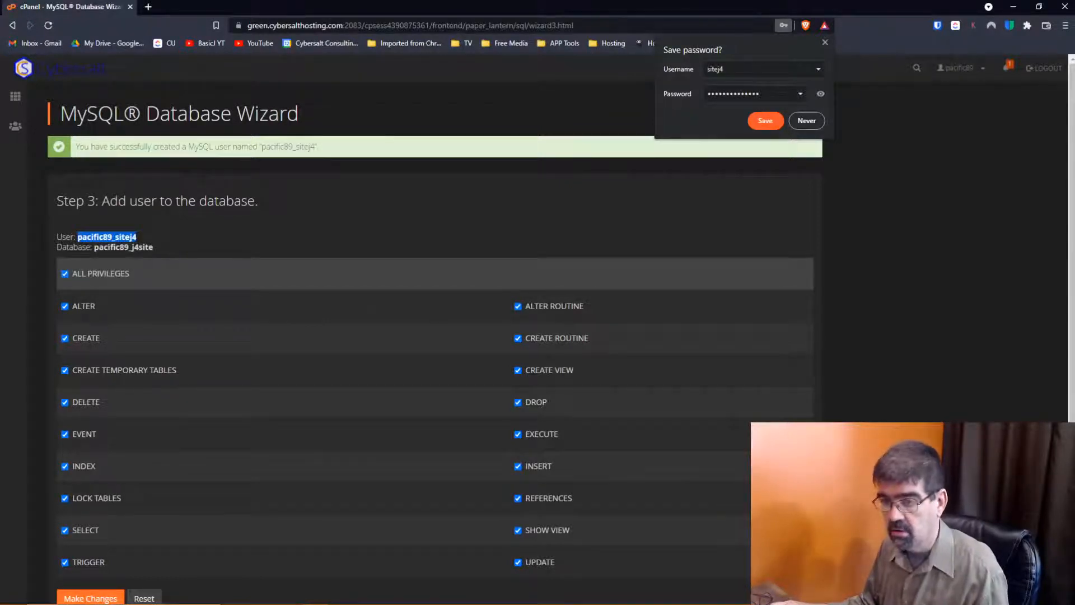
drag(94, 247, 152, 247)
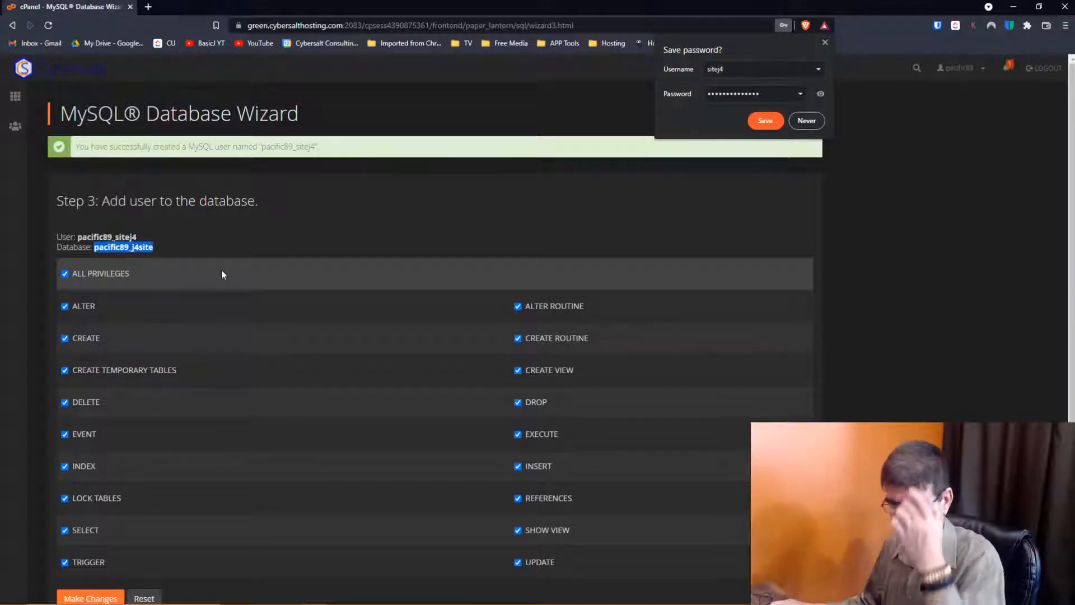
scroll(220, 270, down, 3)
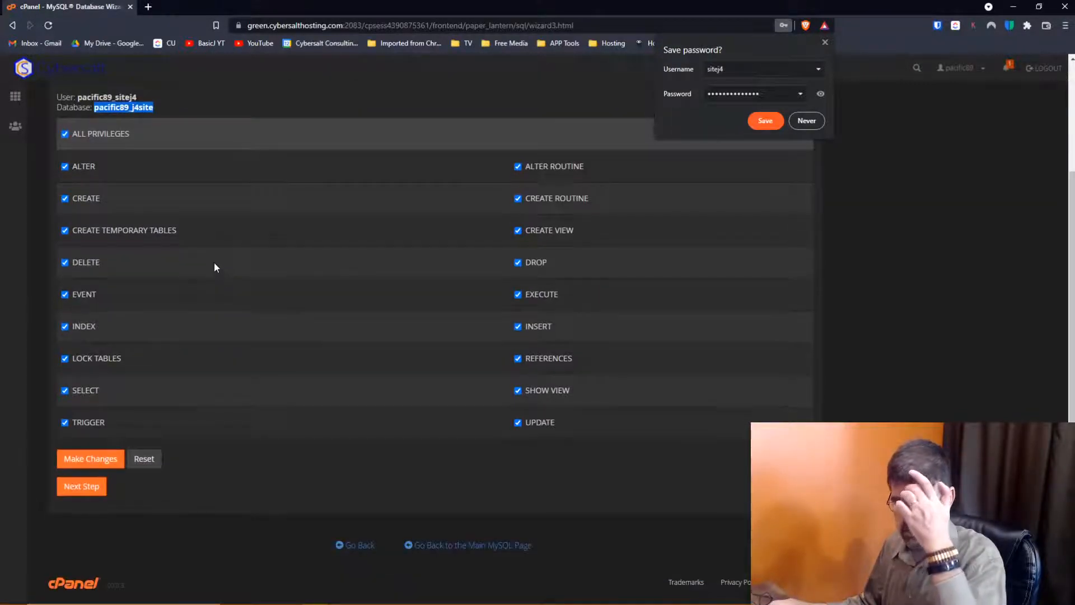
click(90, 460)
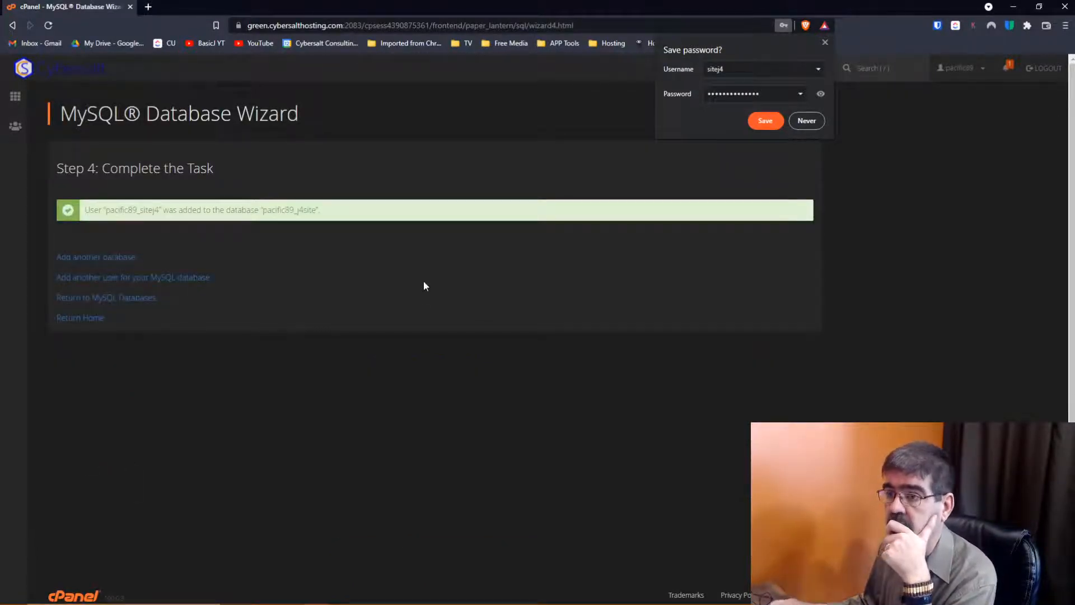
- Minimise the cPanel window and check the sandbox backup's progress on the Akeeba Backup page
drag(87, 8, 96, 8)
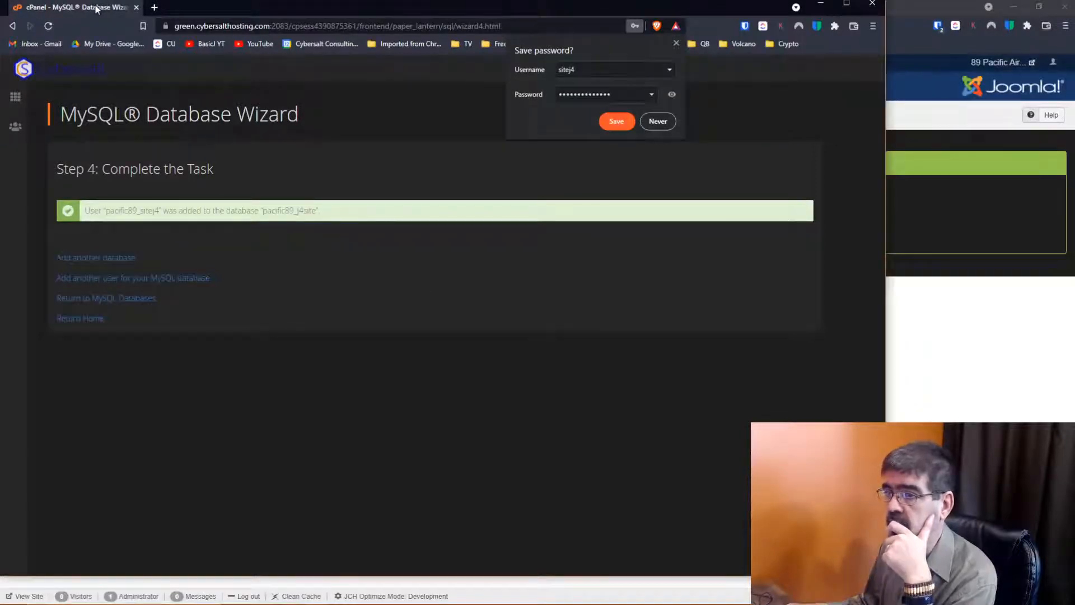
double_click(97, 8)
click(1013, 6)
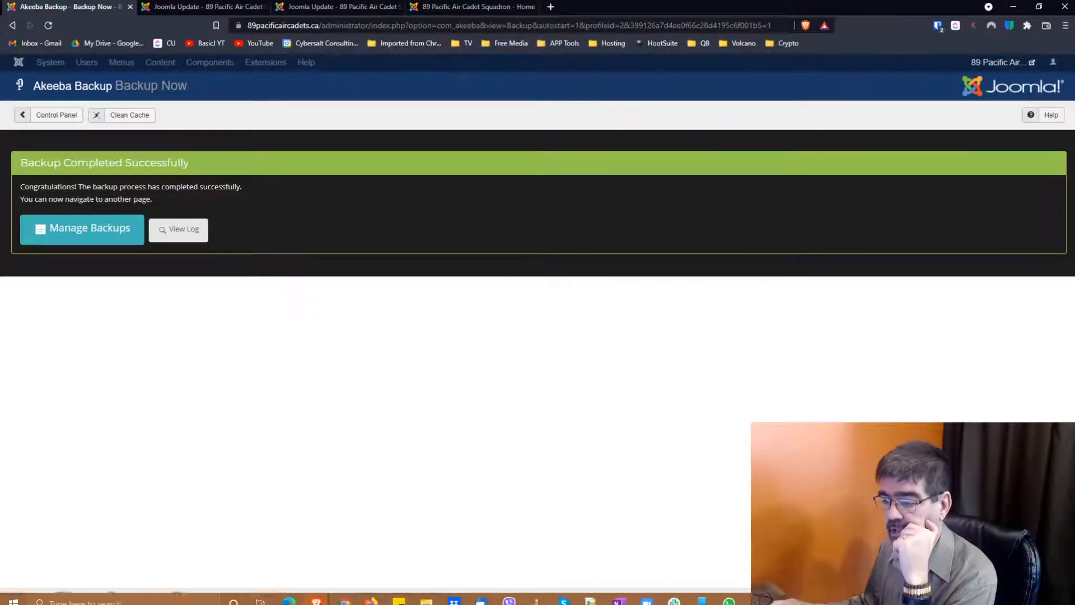
- Switch back to the cPanel window and open the sandbox.89pacificaircadets.ca folder in File Manager
mouse_move(325, 600)
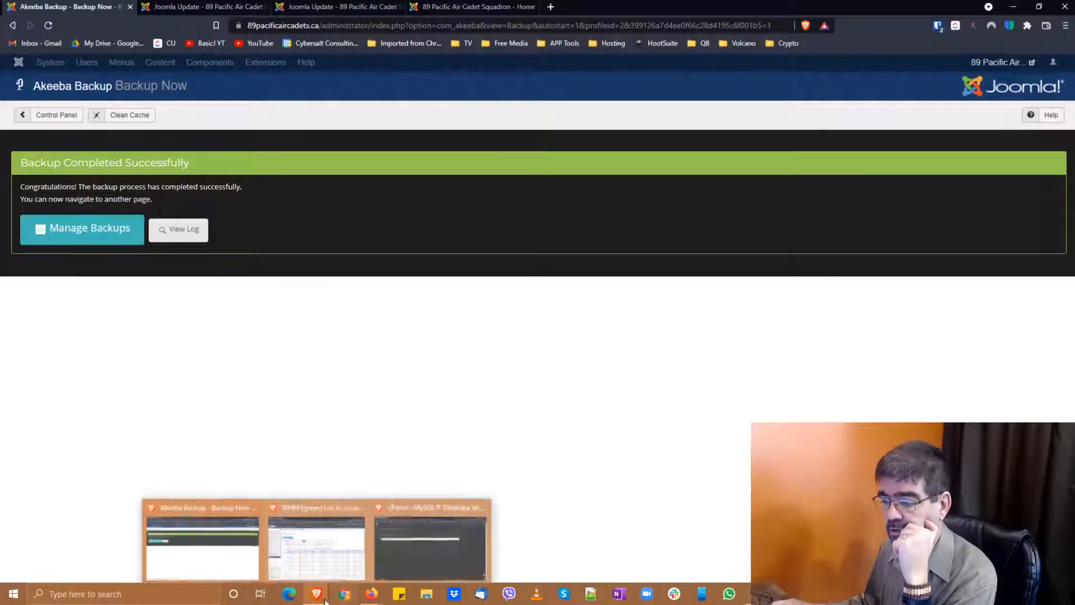
click(394, 549)
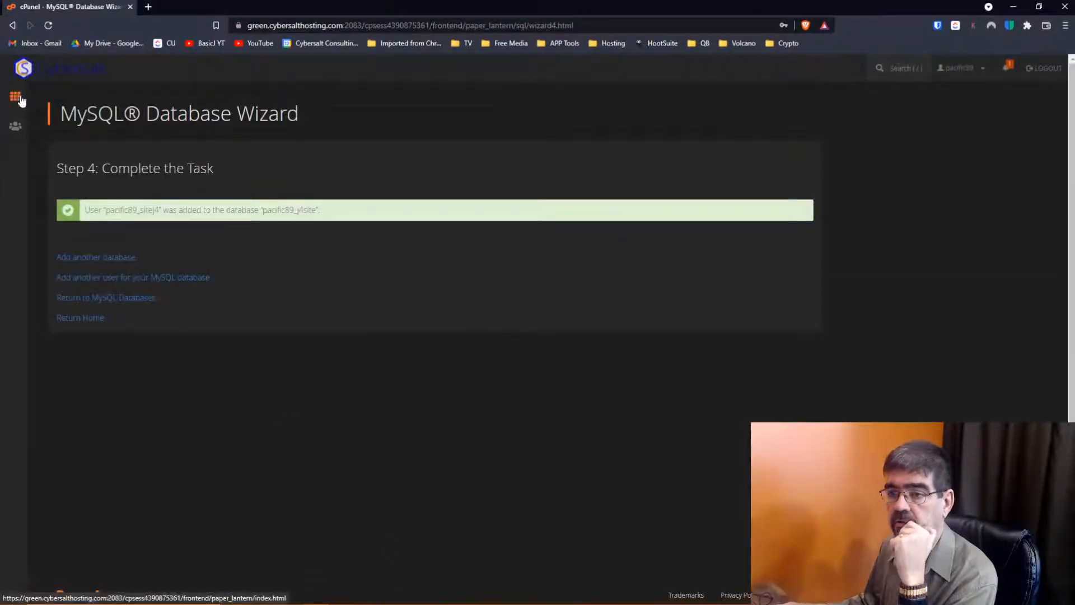
click(20, 100)
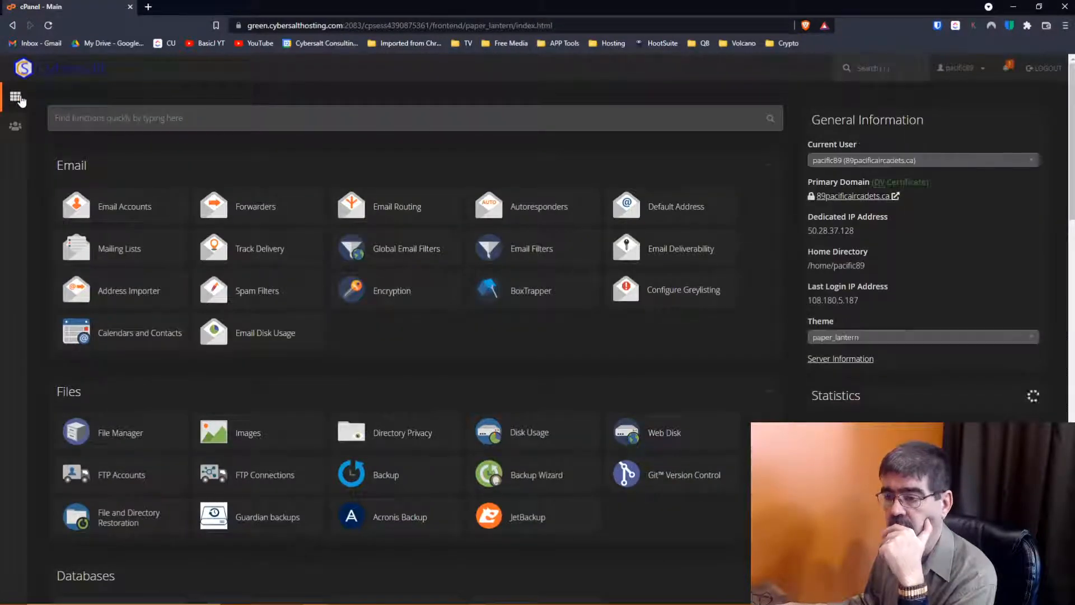
click(136, 434)
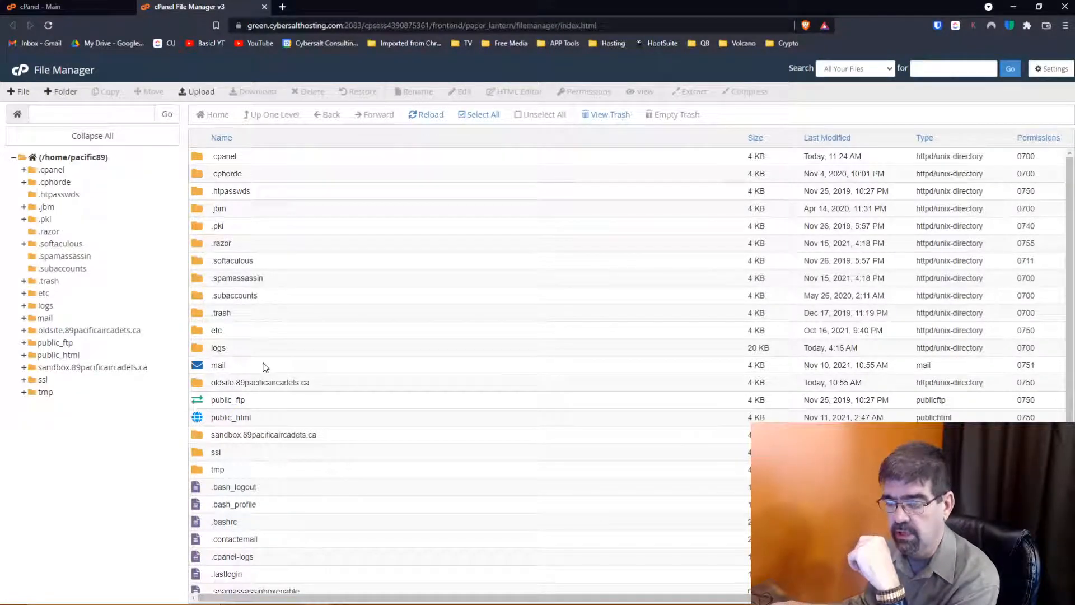
double_click(202, 438)
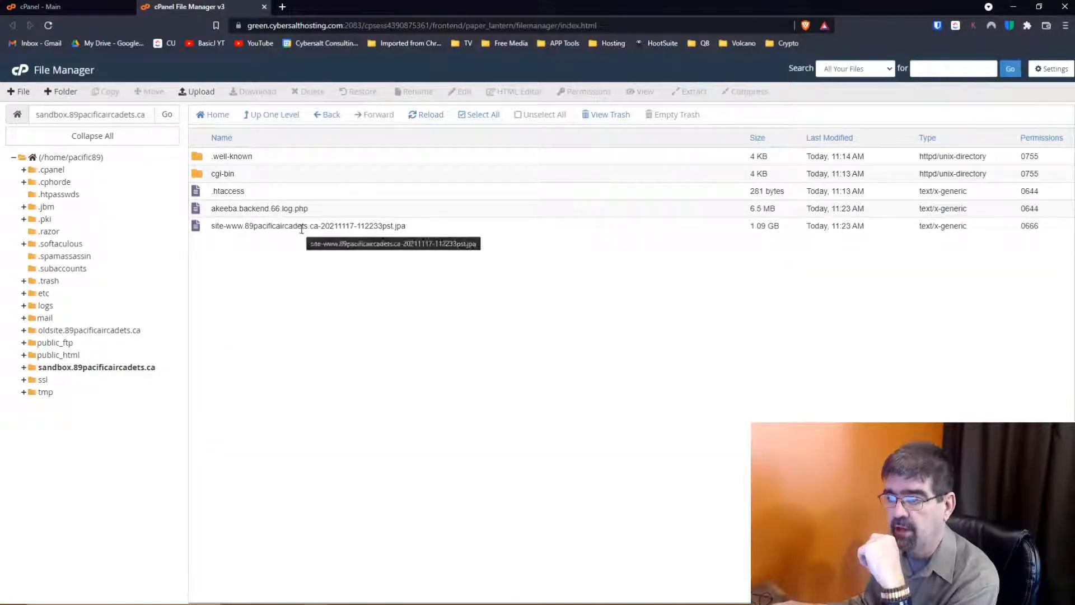
- Upload kickme.php from the Dropbox Joomla 3 akeeba folder to the sandbox.89pacificaircadets.ca folder
click(193, 91)
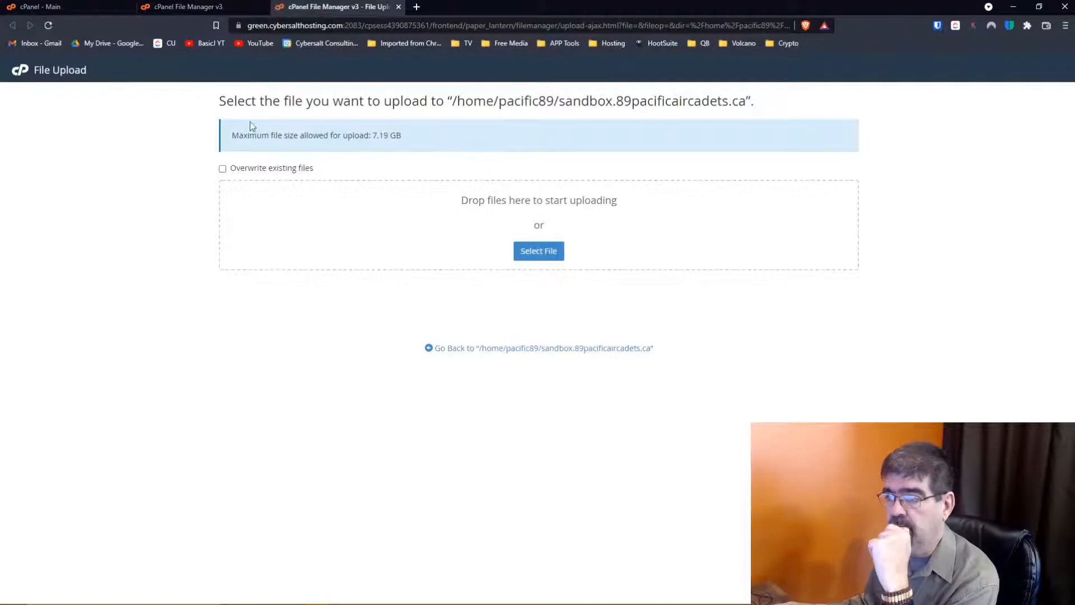
click(545, 253)
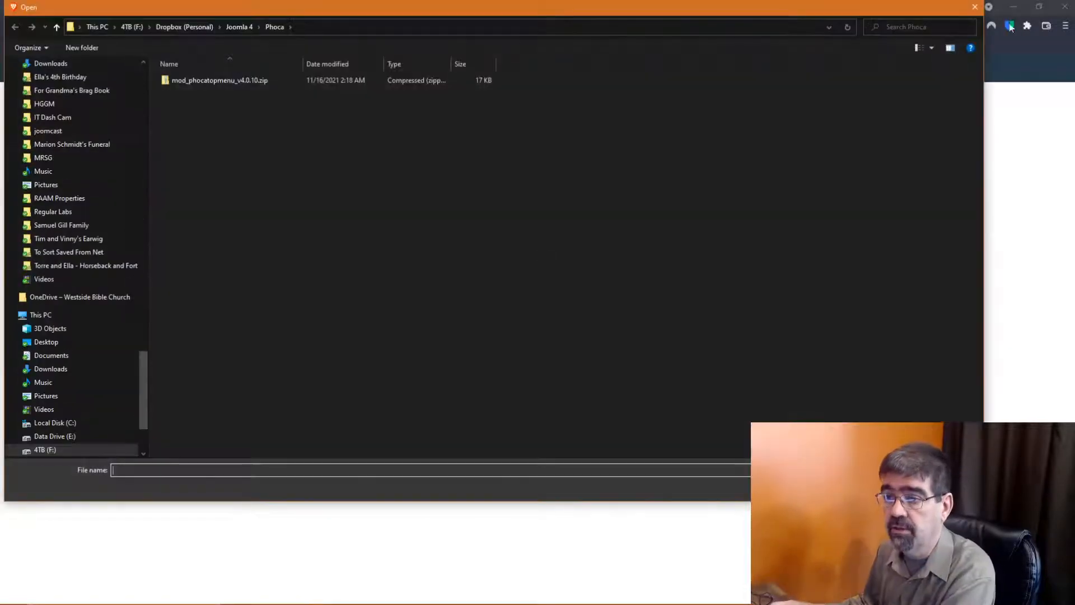
drag(143, 385, 144, 81)
click(50, 126)
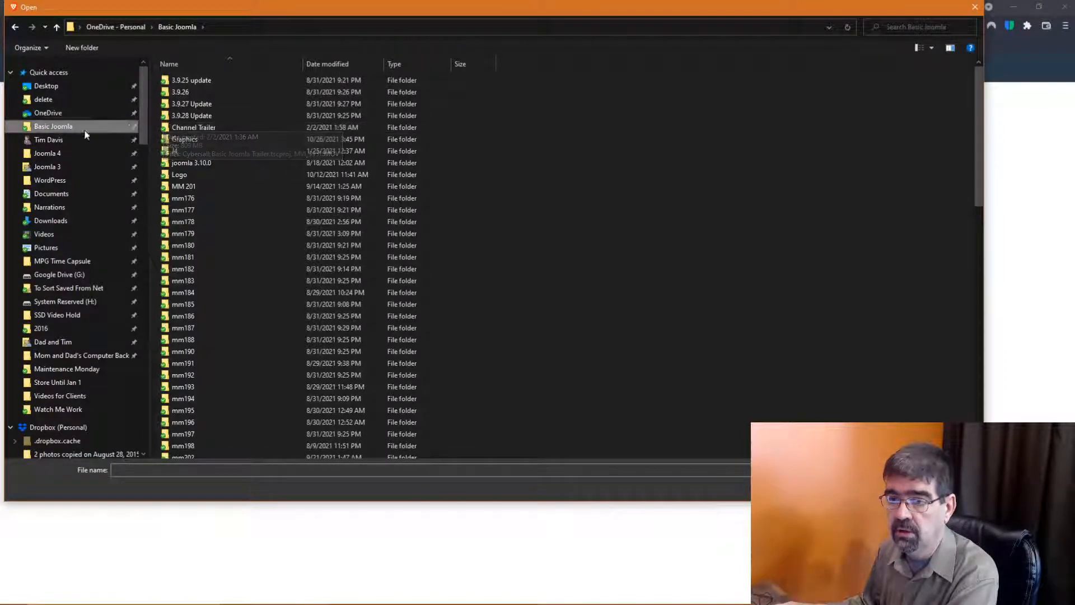
click(47, 166)
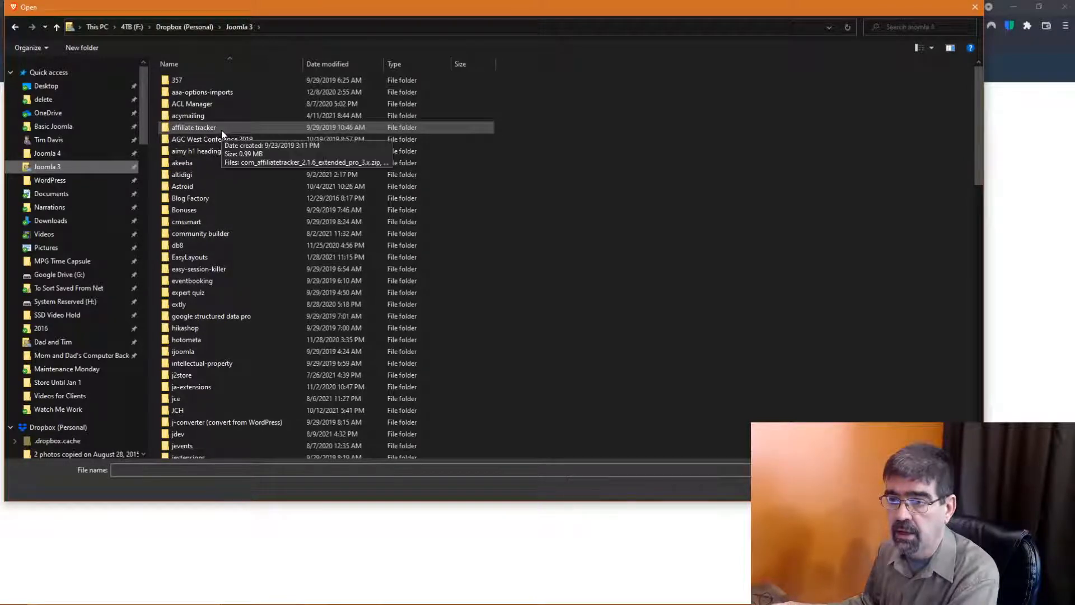
double_click(203, 162)
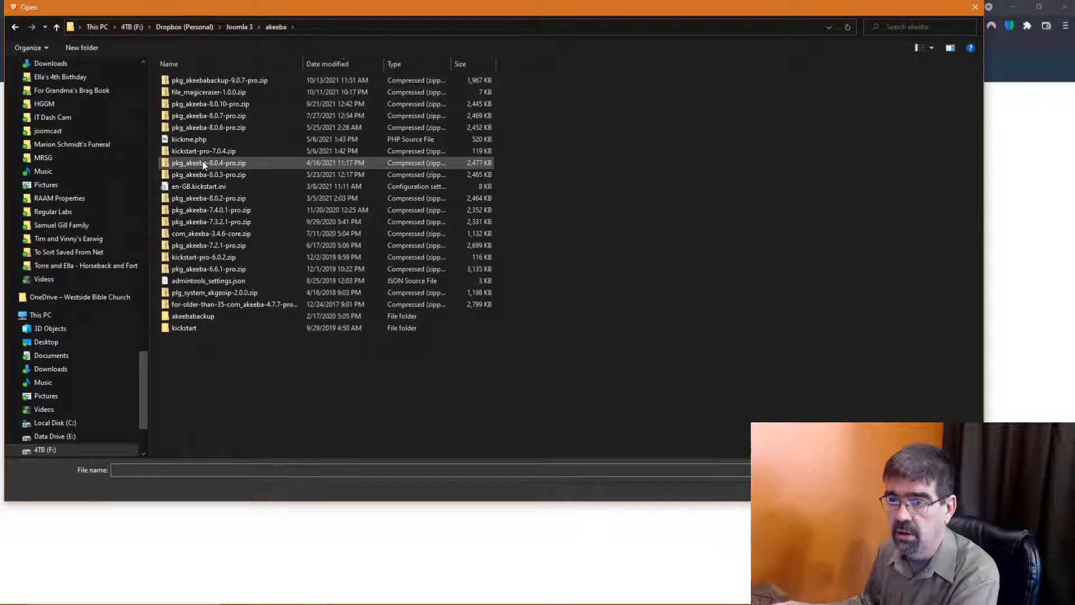
click(185, 142)
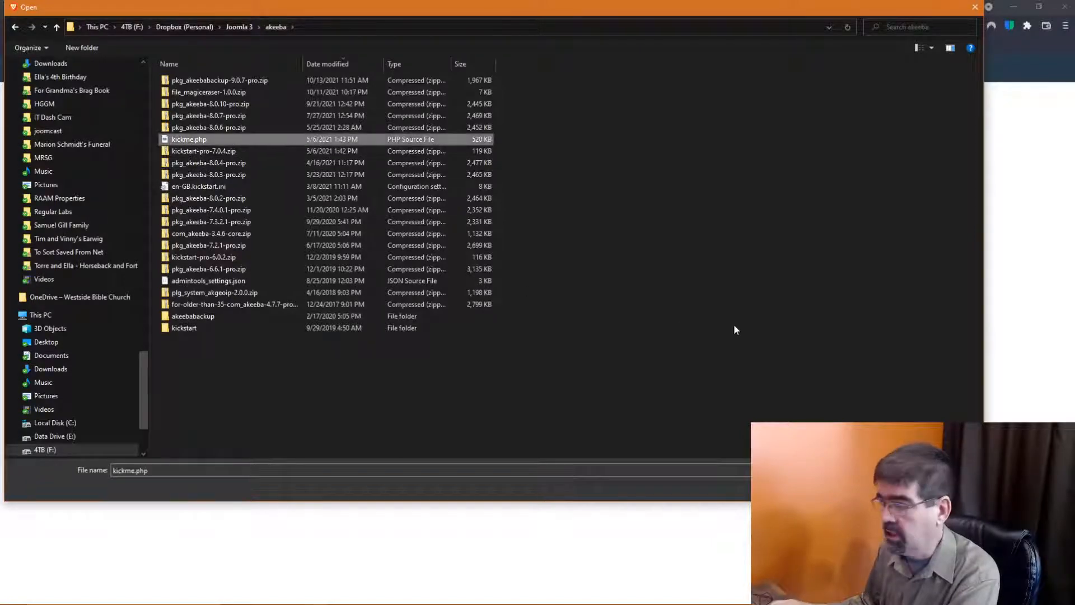
click(899, 486)
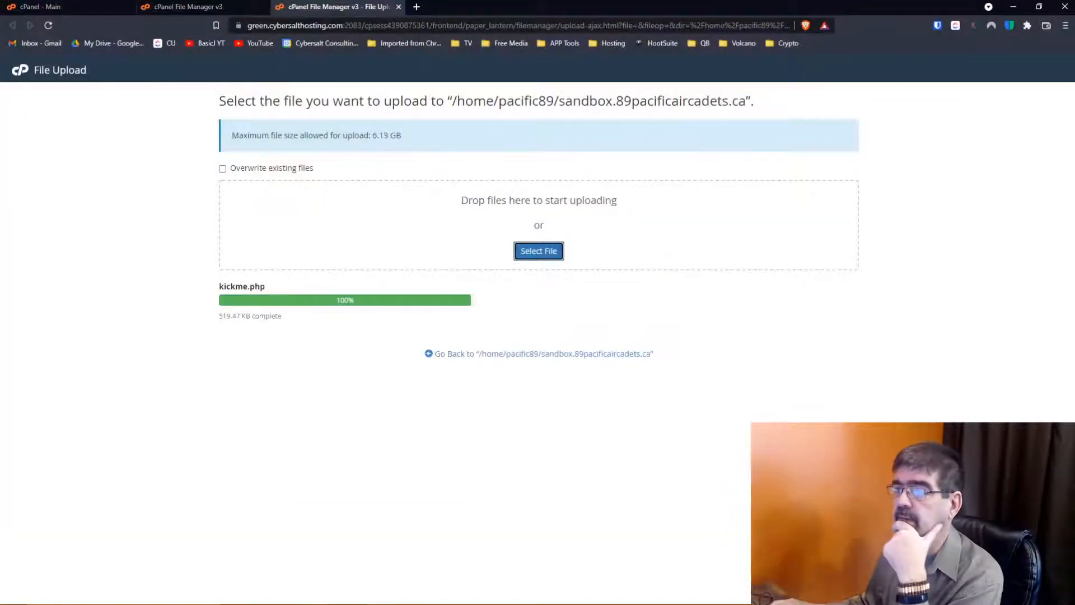
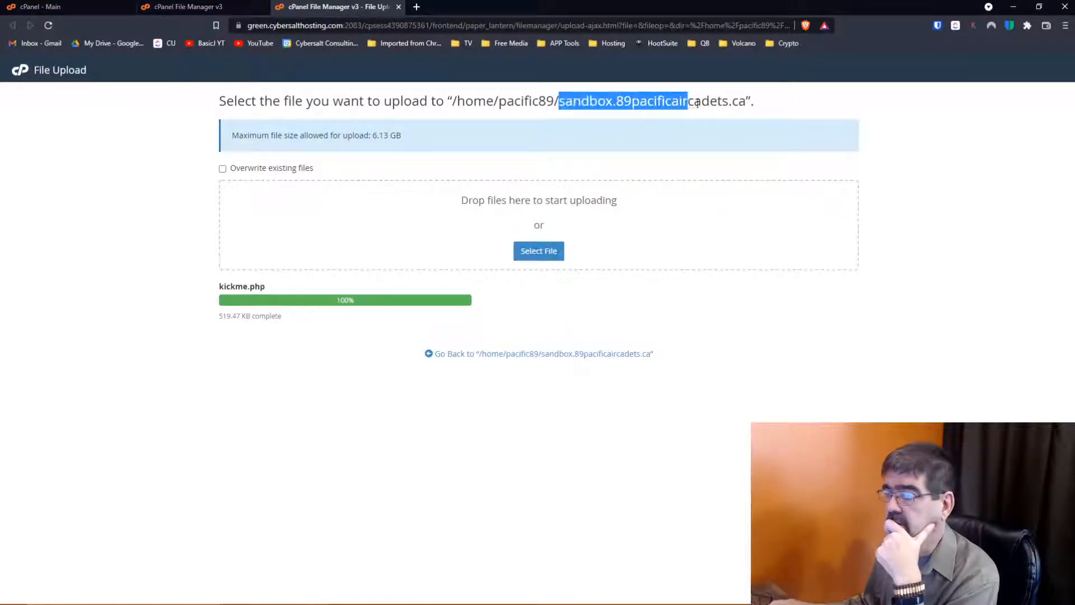
- Copy the sandbox domain from the upload path and open sandbox.89pacificaircadets.ca/kickme.php in a new browser tab
drag(697, 102, 748, 101)
right_click(721, 102)
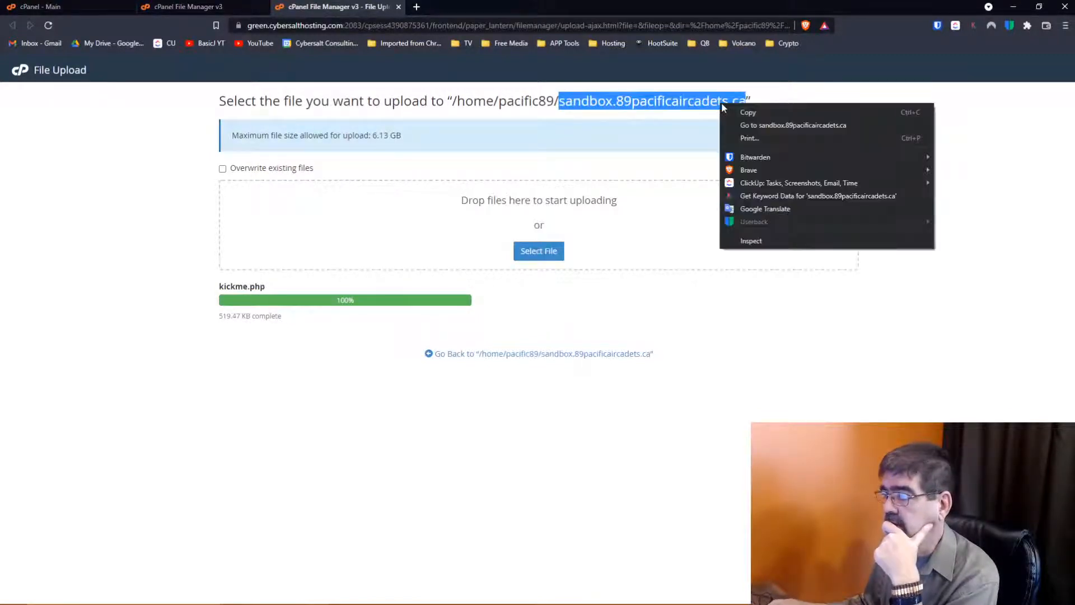
click(734, 109)
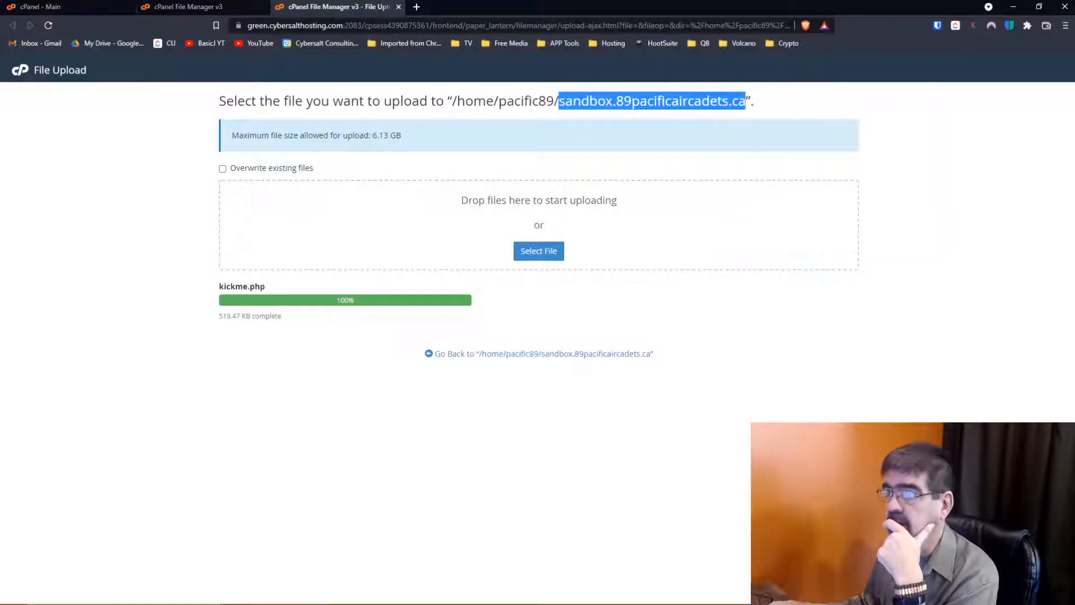
click(416, 11)
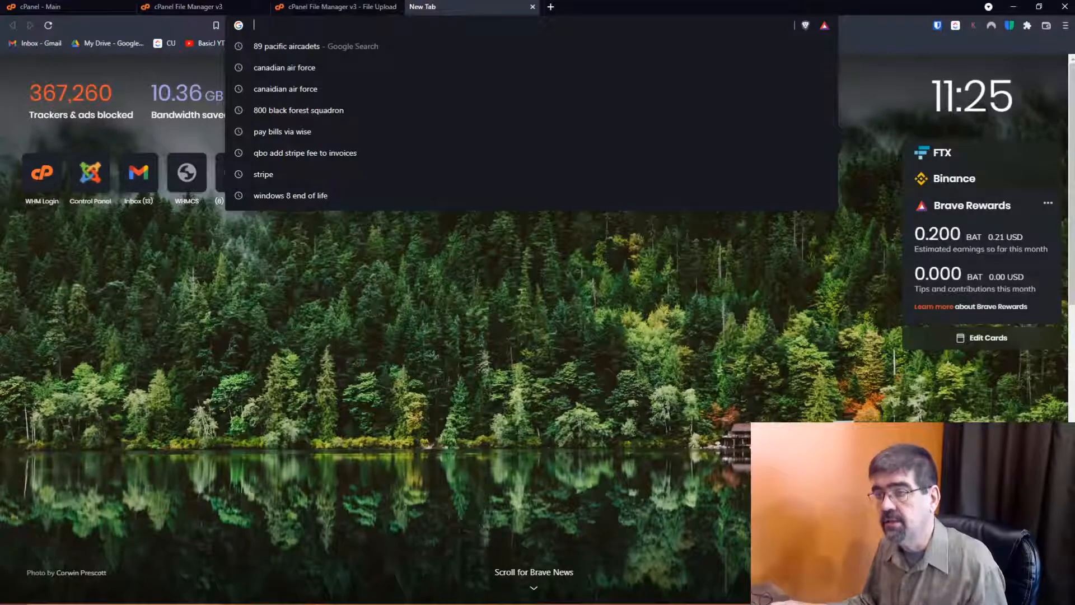
key(ctrl+v)
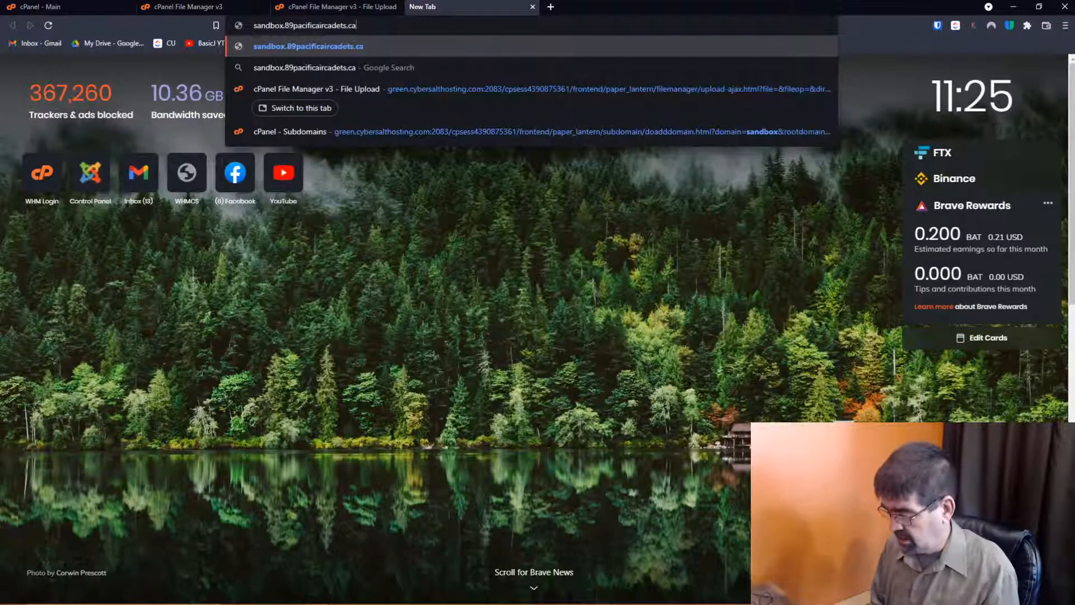
text(/k)
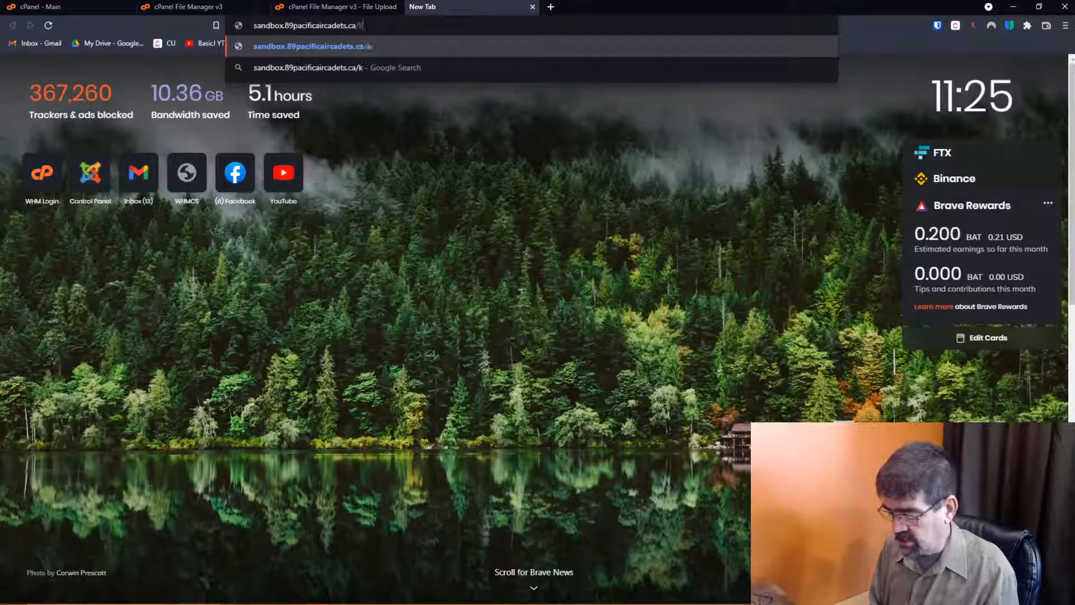
text(ickme.php)
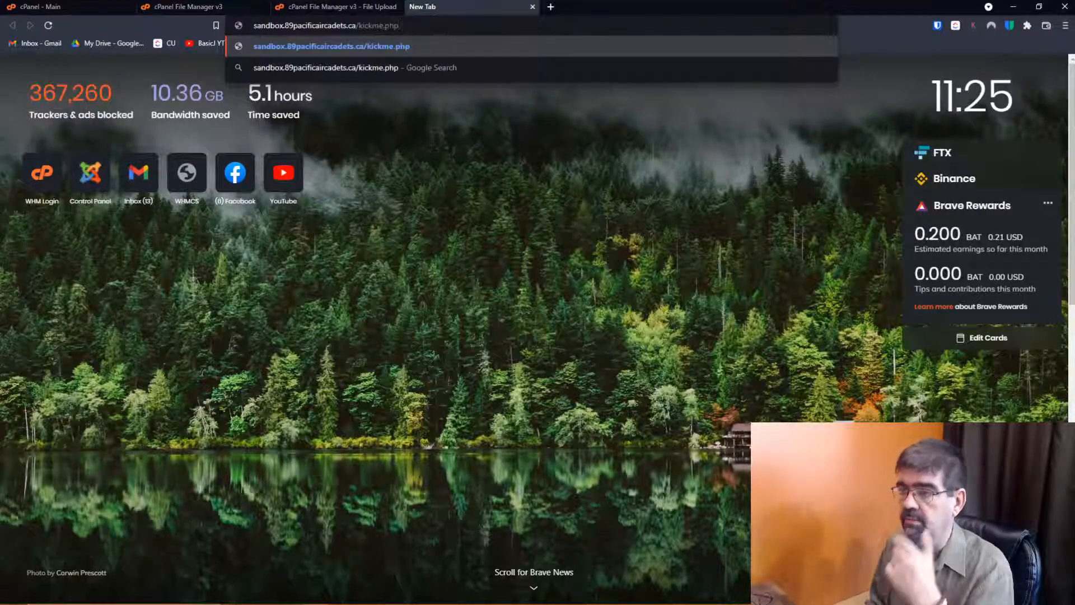
key(Return)
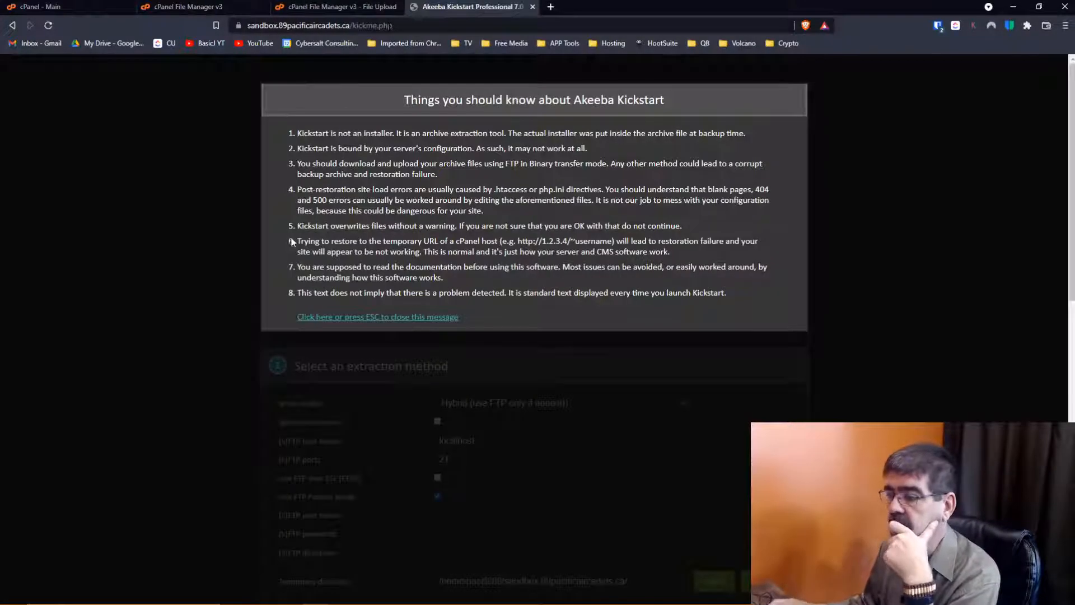
- Extract the site backup archive with Akeeba Kickstart, then run the installer and advance to the Database Restoration page
click(361, 317)
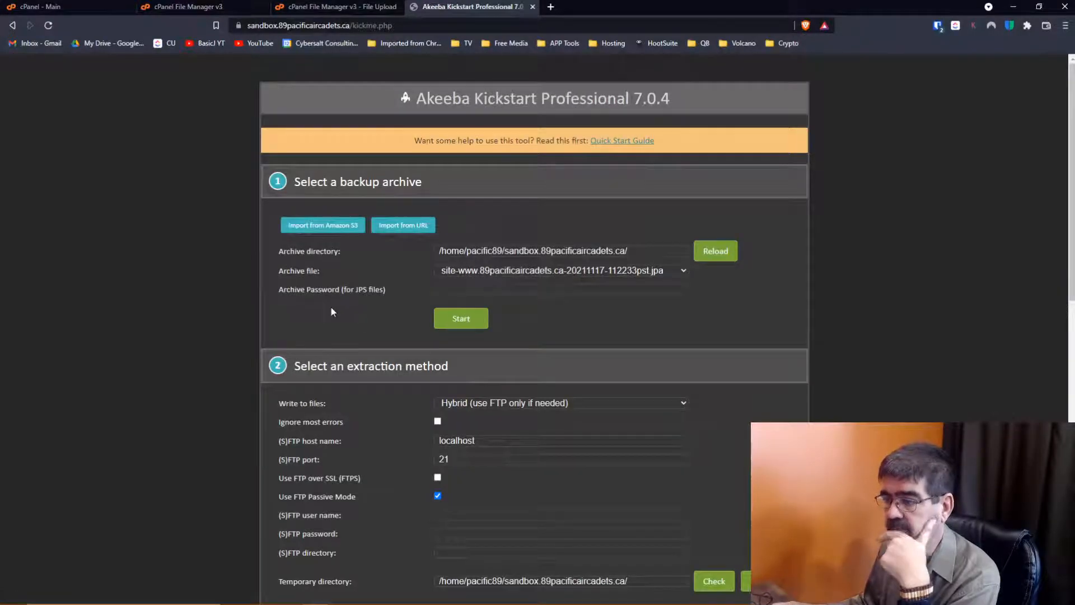
click(444, 324)
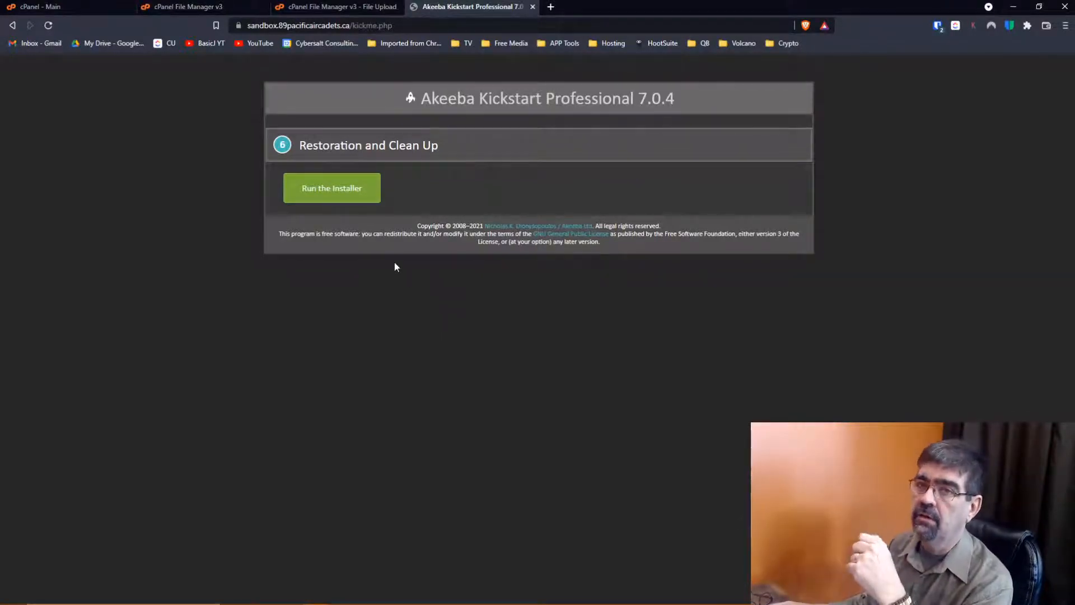
click(332, 188)
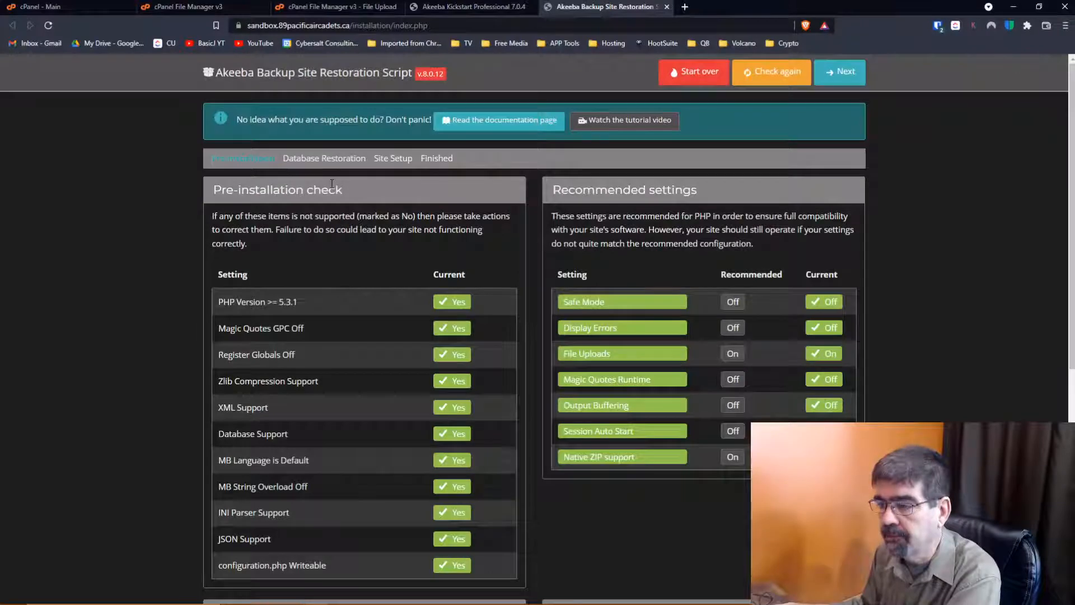
click(836, 83)
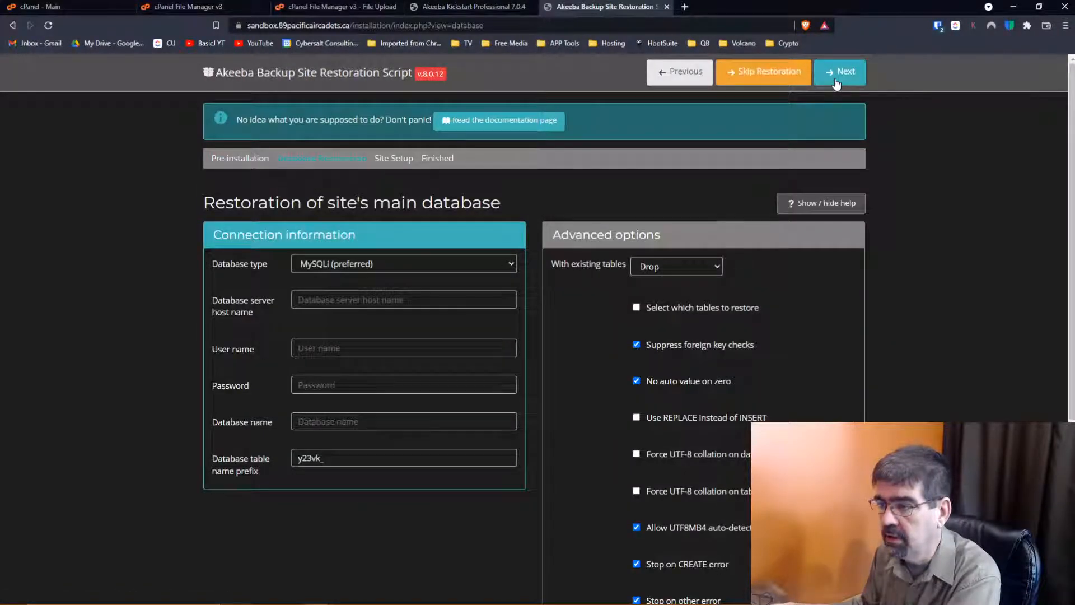
- Set the database host to localhost and enter user name pacific89_sitej4, the database password and database name pacific89_j4site for the restoration
click(369, 301)
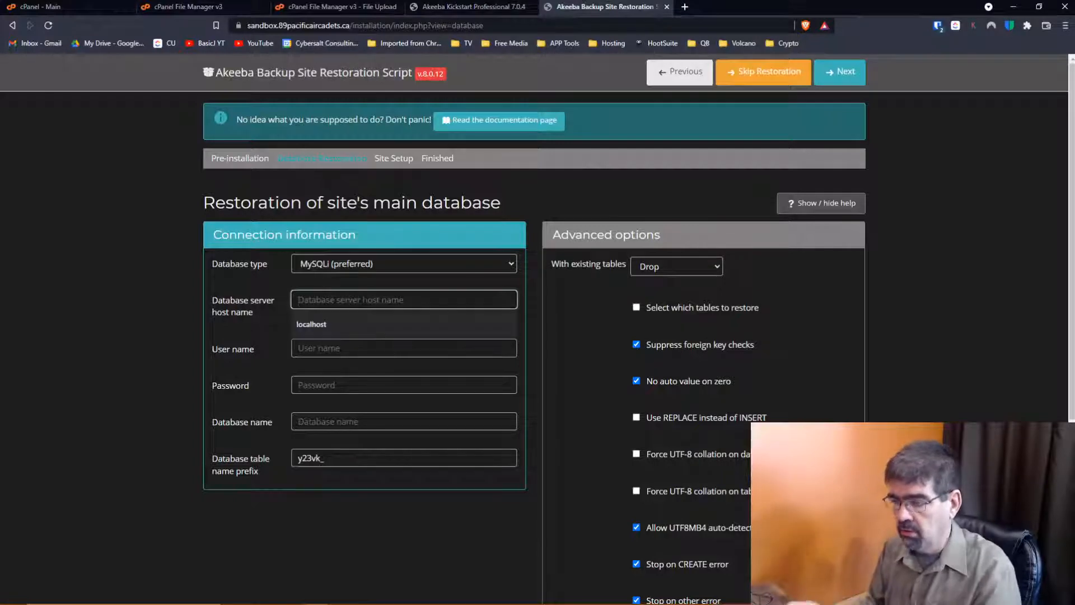
click(344, 326)
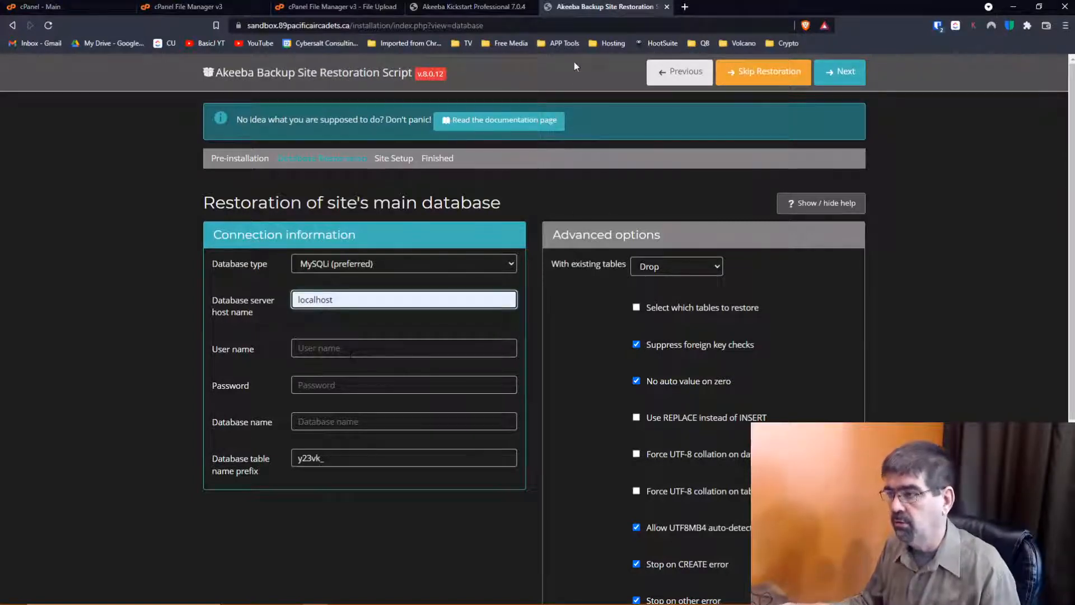
drag(581, 10, 1074, 28)
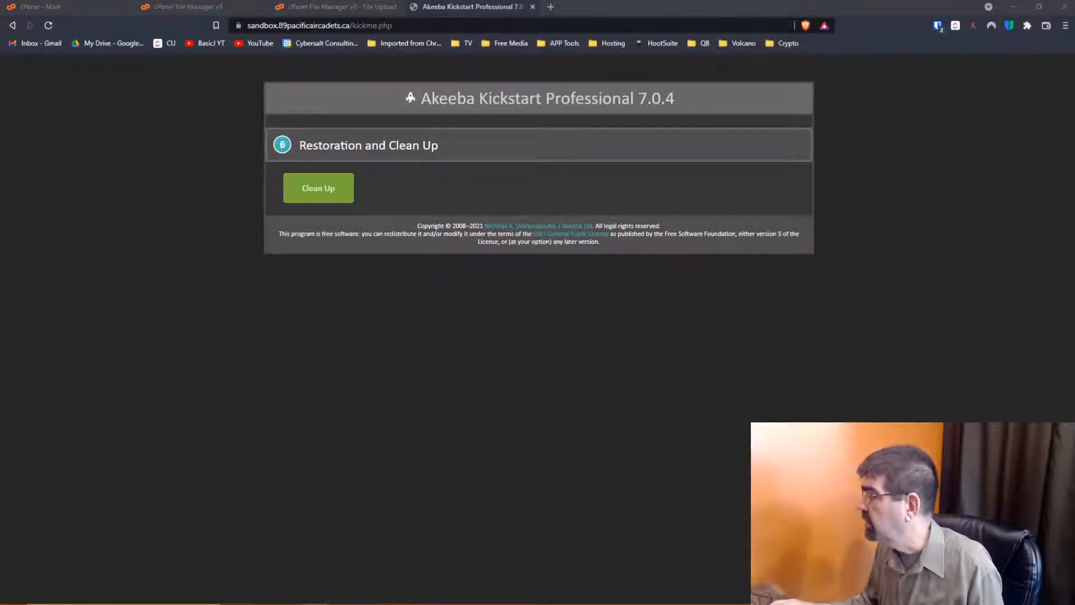
drag(1074, 7, 552, 2)
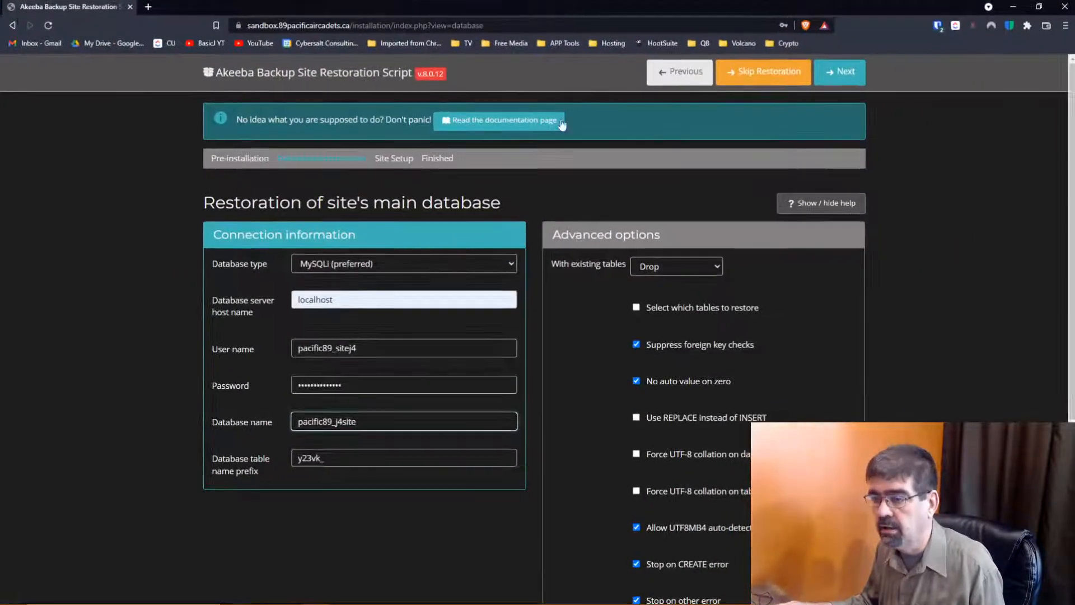
- Run the restoration of the site's main database and complete Site Setup with the existing site parameters, without saving the browser password
click(846, 75)
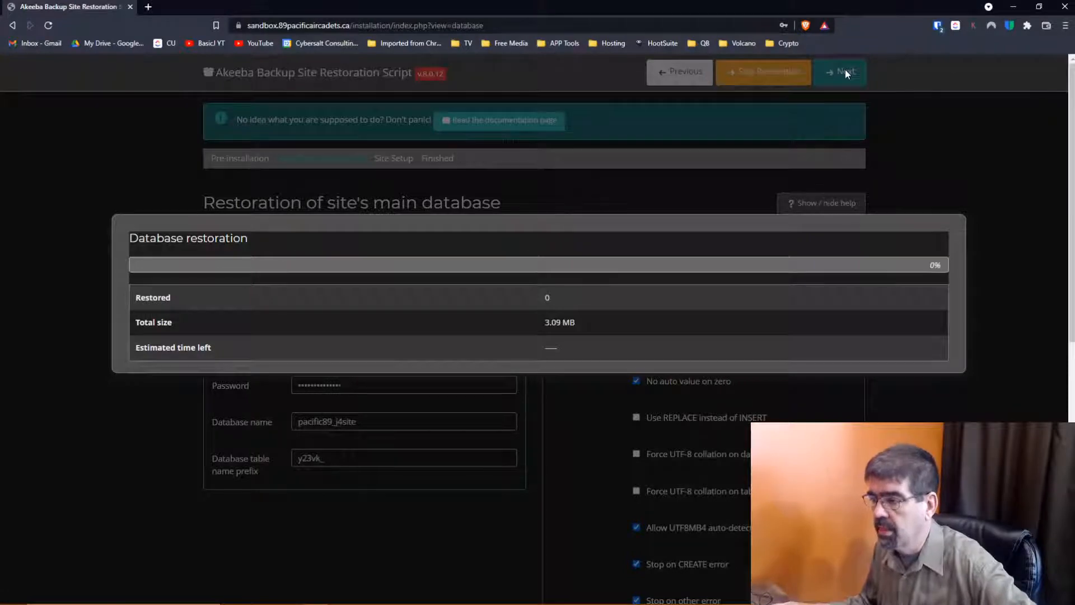
click(155, 327)
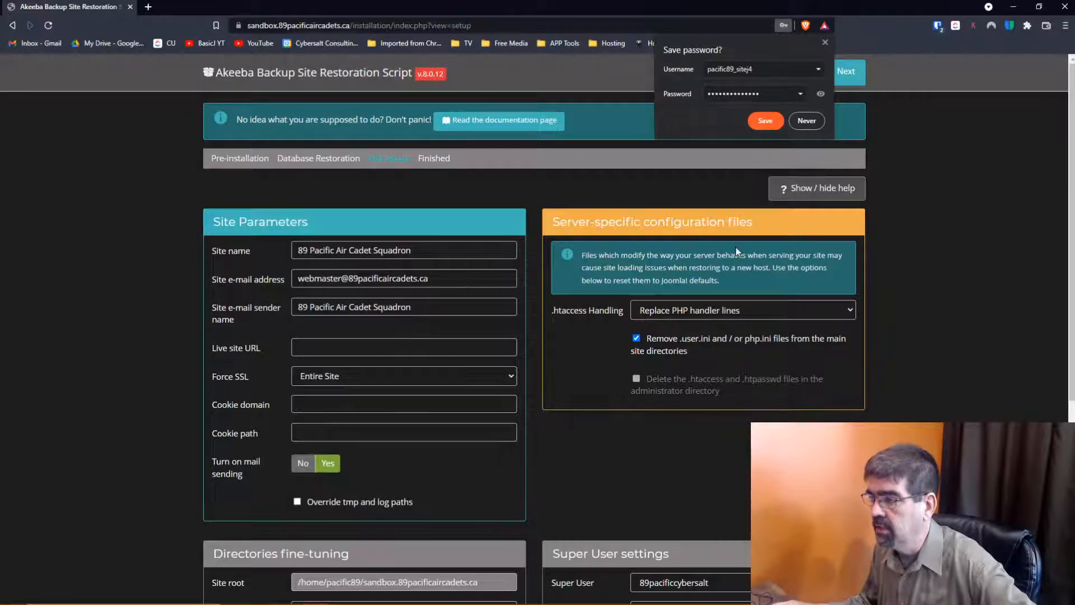
click(825, 42)
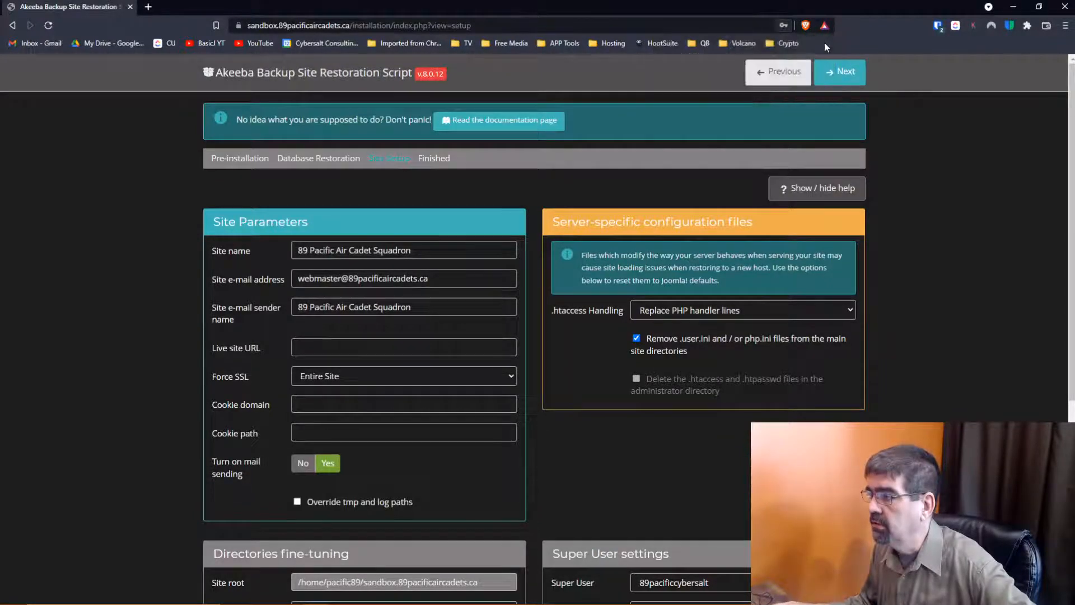
click(832, 79)
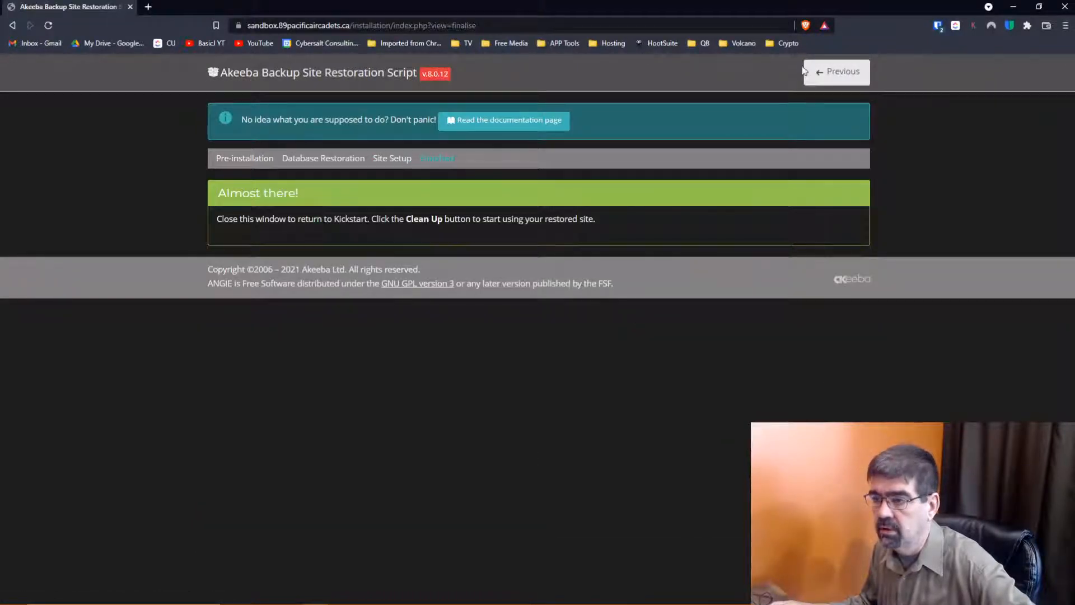
- Clean up the Kickstart installation files and log in to the sandbox site's backend with the saved username and password
click(130, 7)
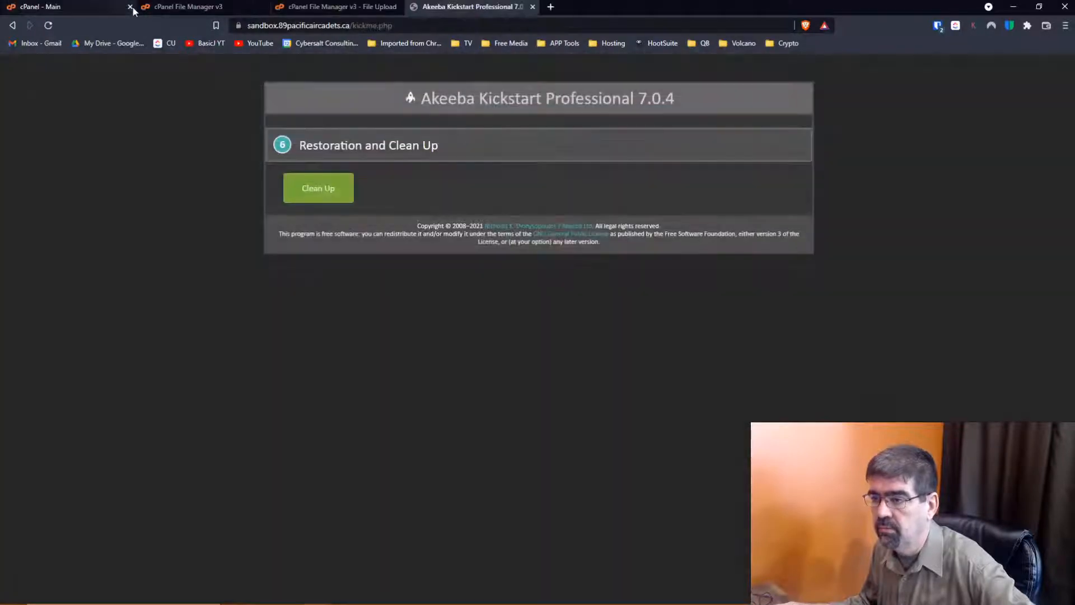
click(331, 192)
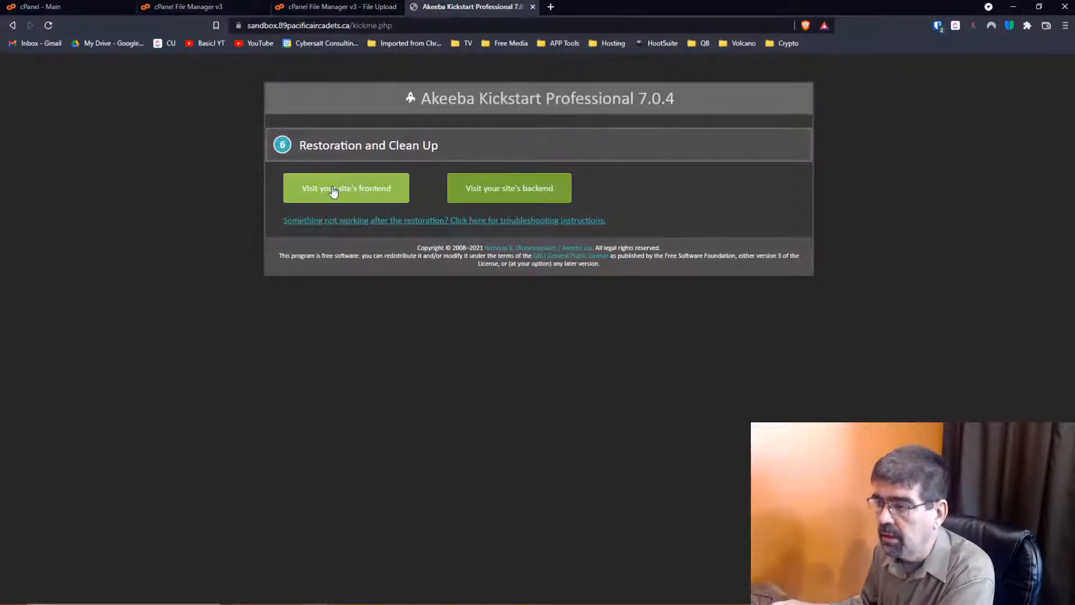
click(498, 197)
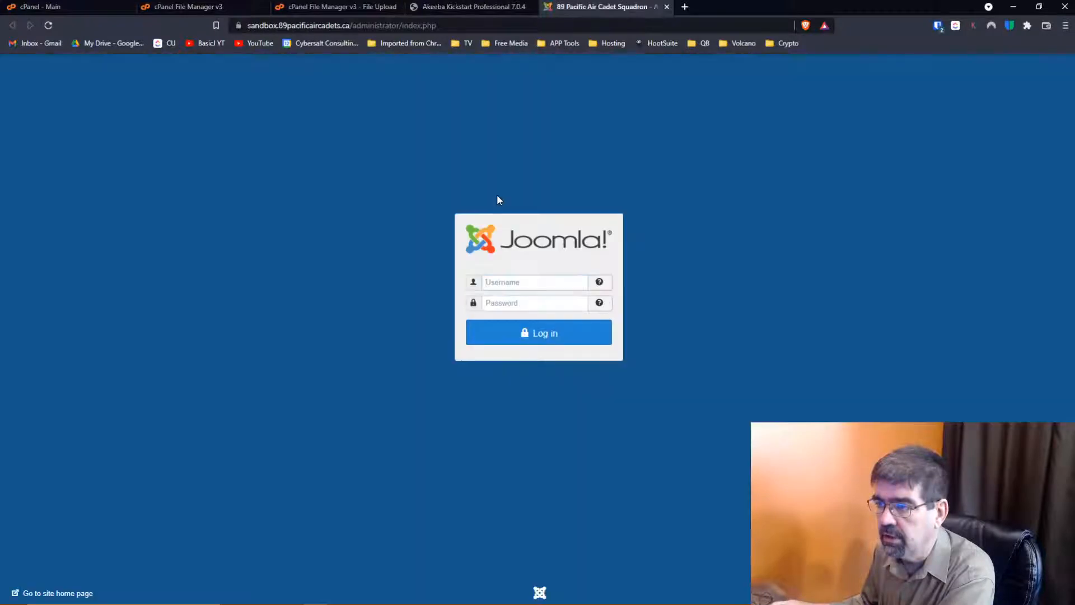
click(534, 282)
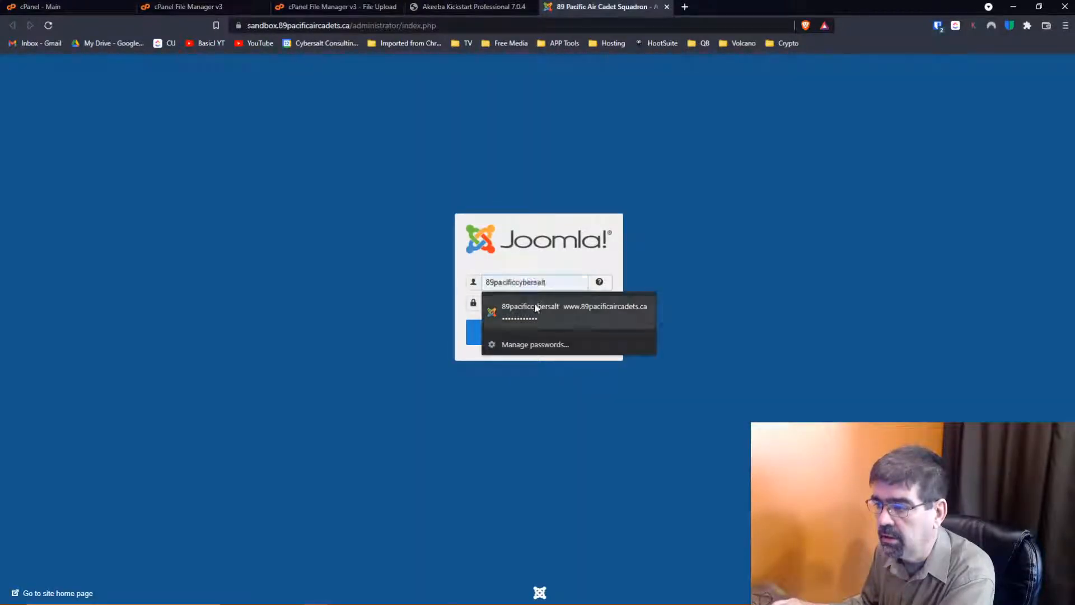
click(538, 310)
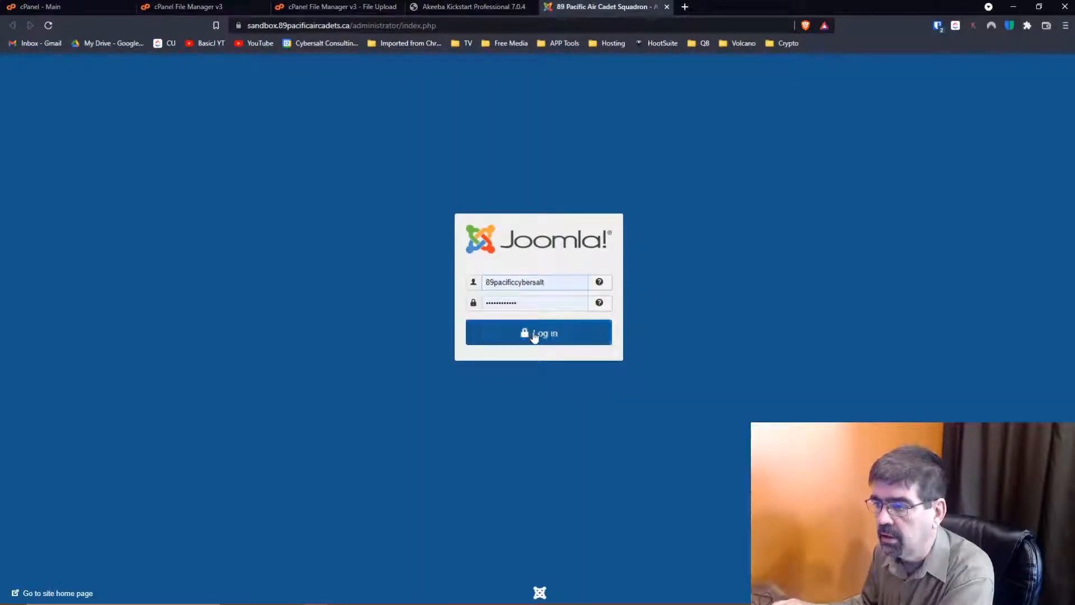
click(535, 335)
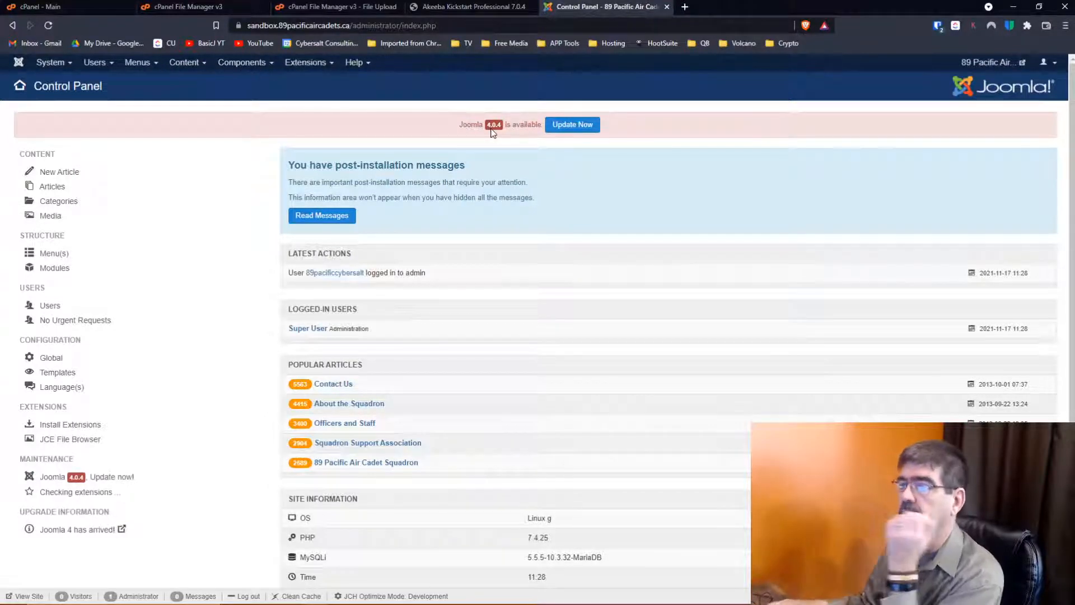
- Review the Joomla 4.0.4 pre-update check and install the update on the sandbox, ignoring the warnings about potentially incompatible plugins
click(574, 125)
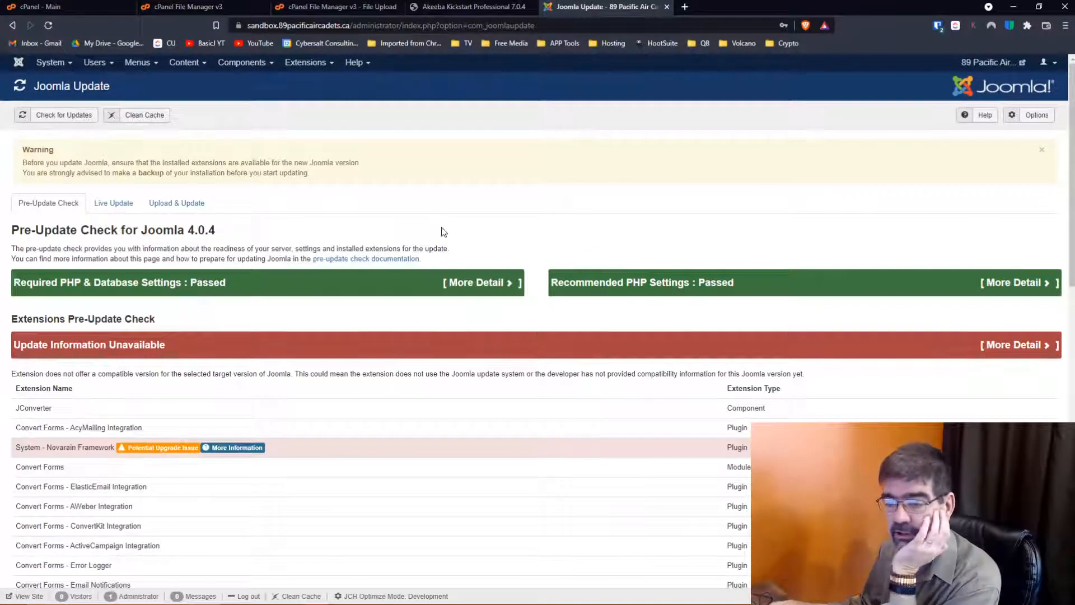
scroll(431, 236, down, 10)
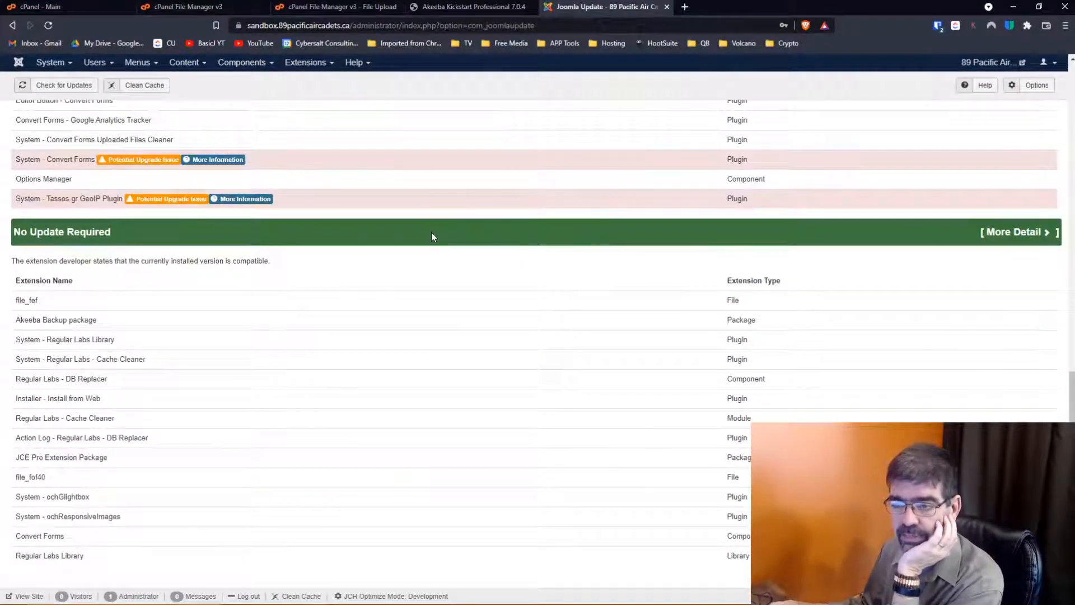
scroll(431, 237, up, 10)
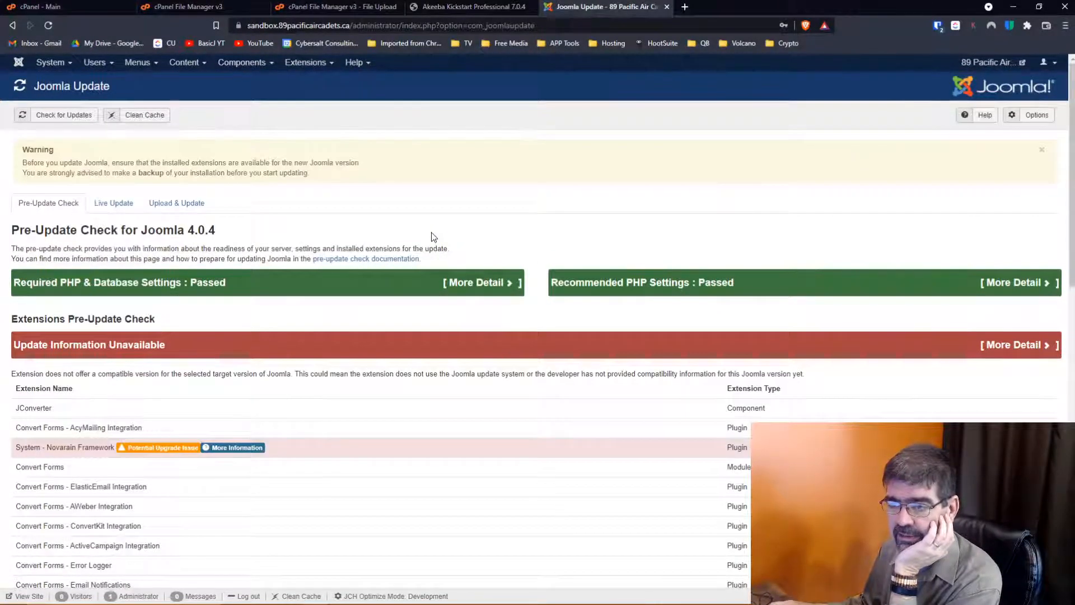
scroll(431, 236, down, 10)
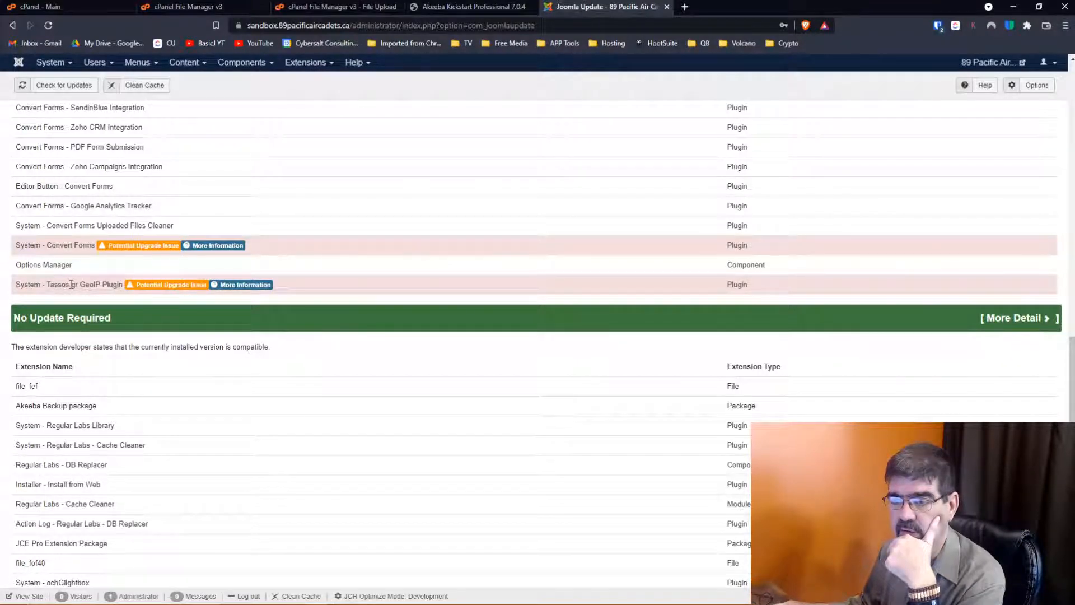
scroll(280, 269, up, 15)
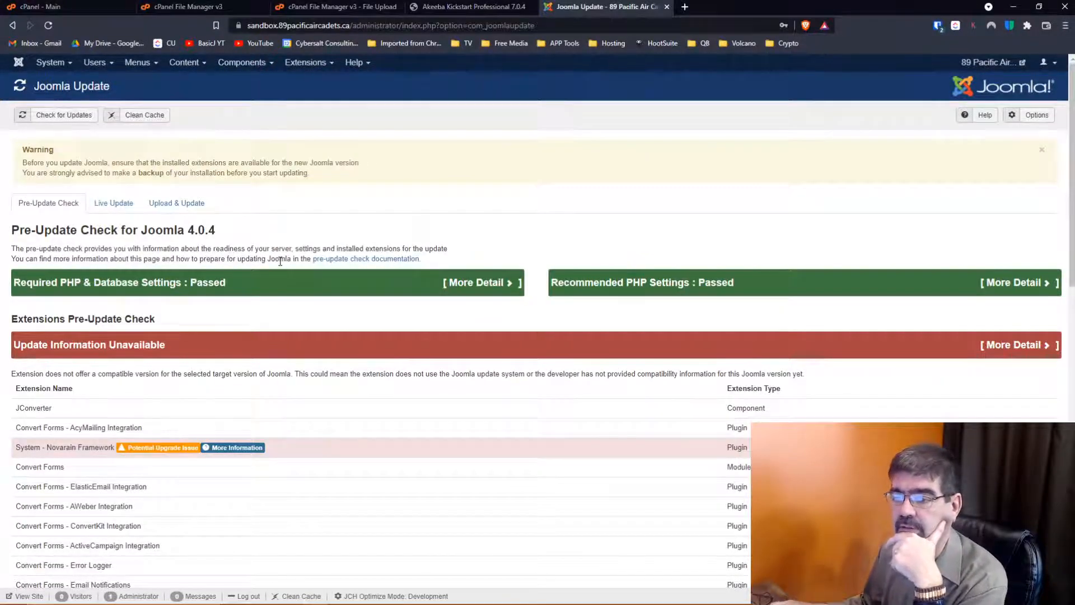
click(110, 203)
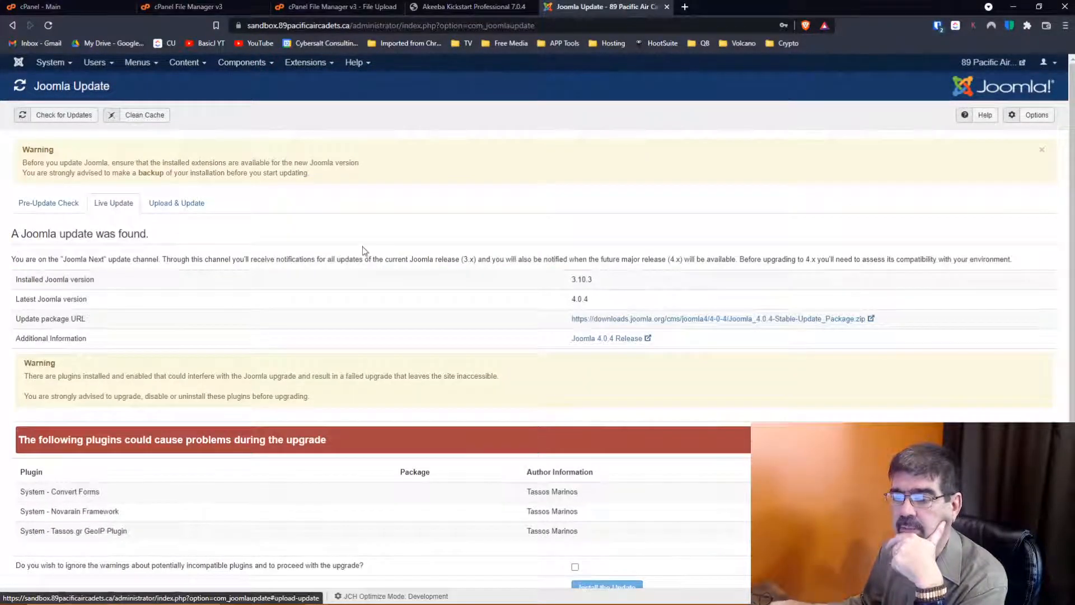
scroll(362, 250, down, 1)
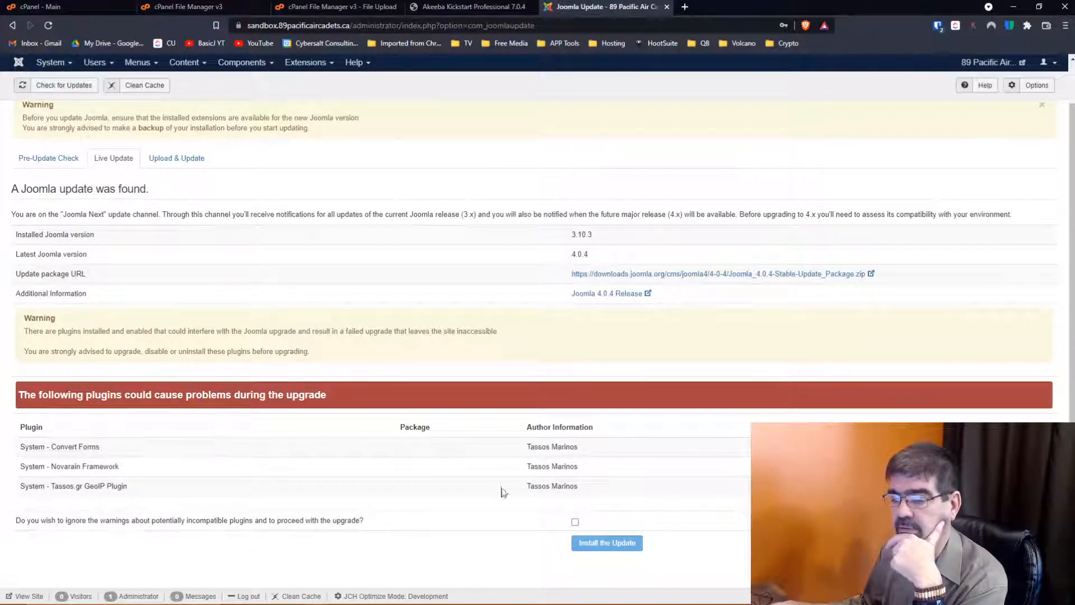
click(575, 522)
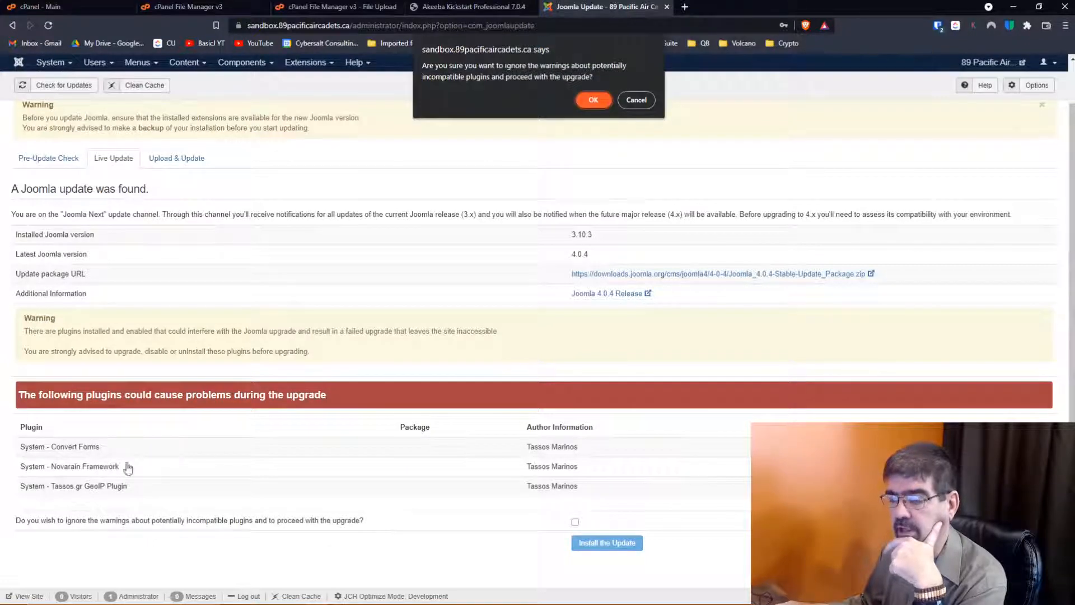
click(594, 100)
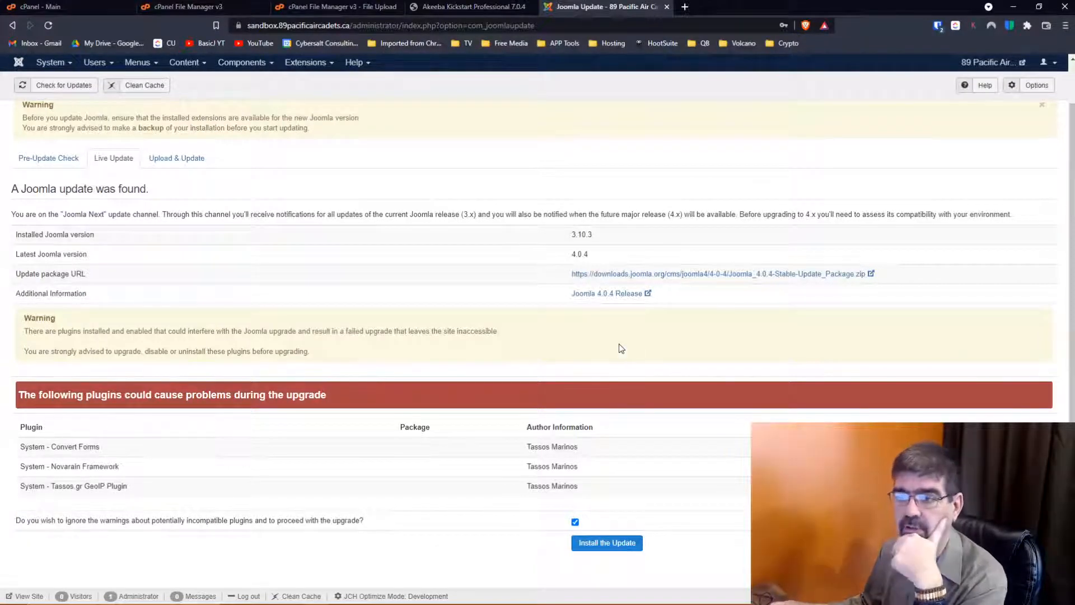
click(610, 548)
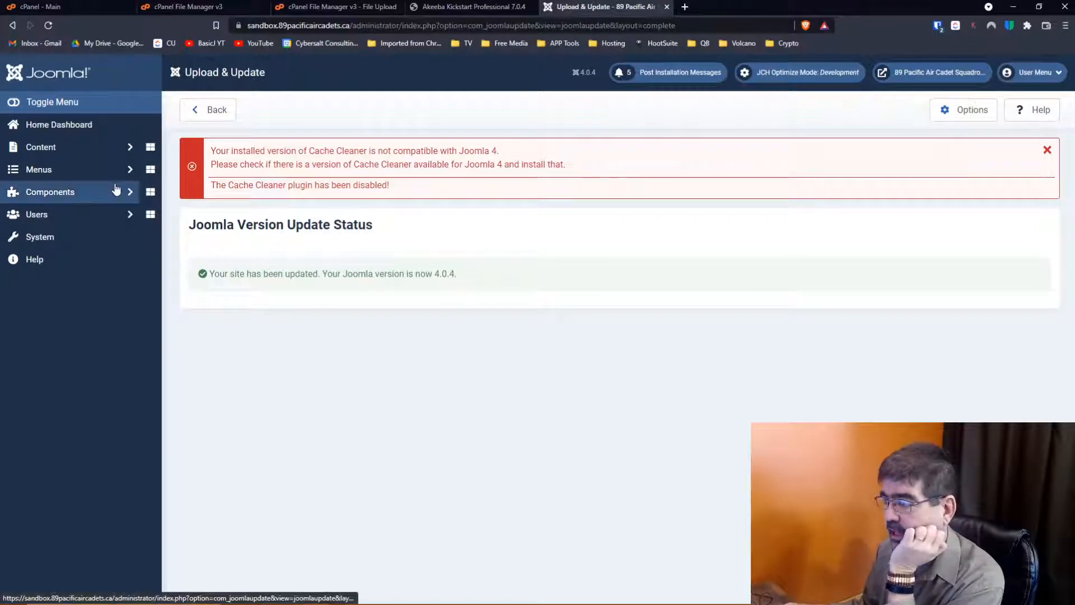
- Open the updated sandbox site's frontend and examine the home page layout and content from header to footer
click(935, 72)
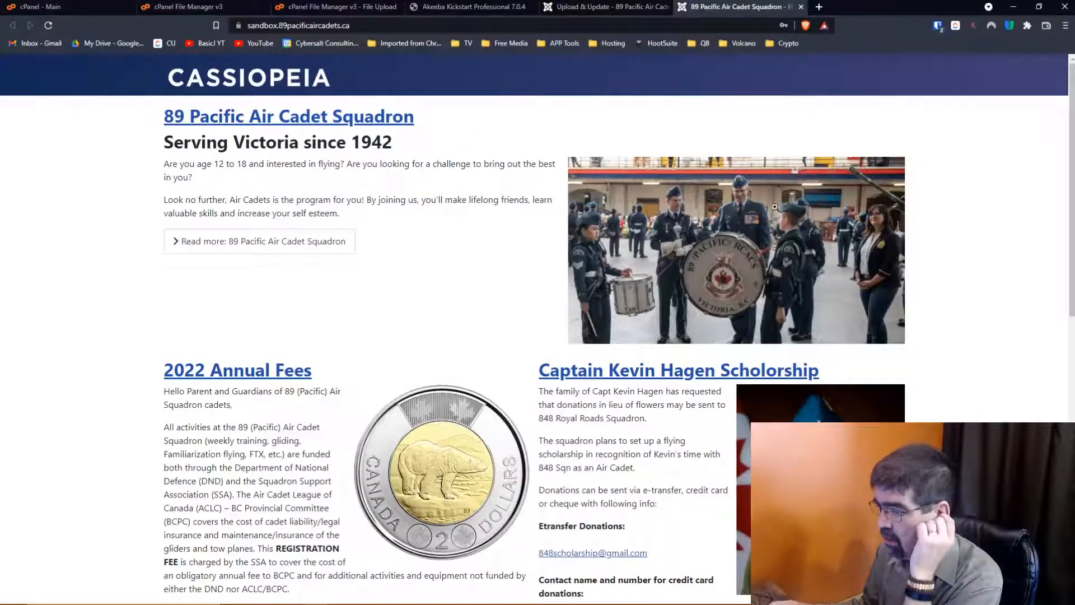
scroll(533, 232, down, 8)
scroll(532, 232, up, 8)
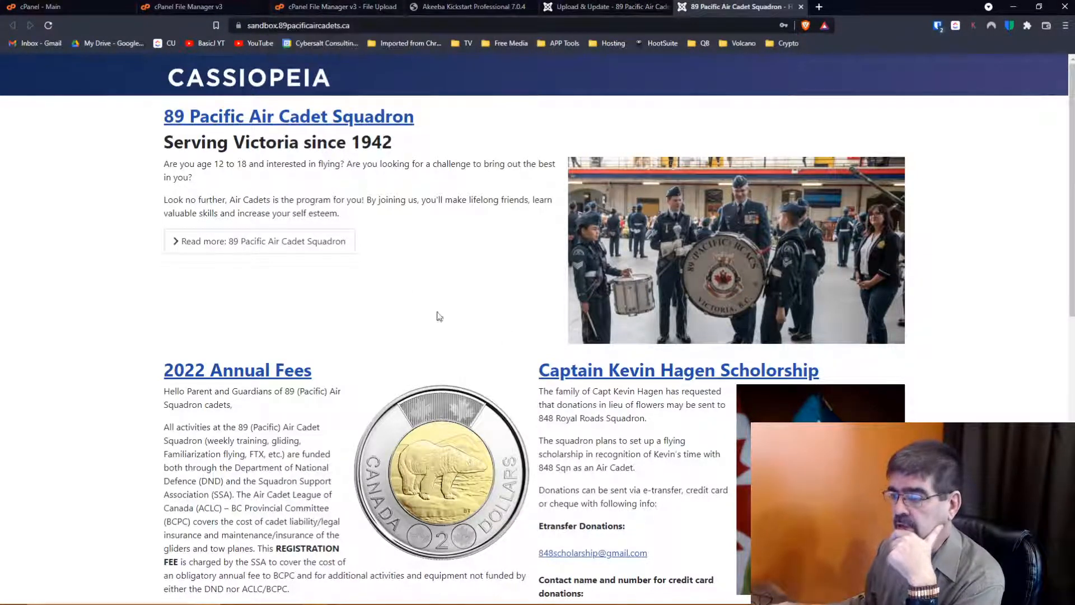
scroll(388, 168, down, 15)
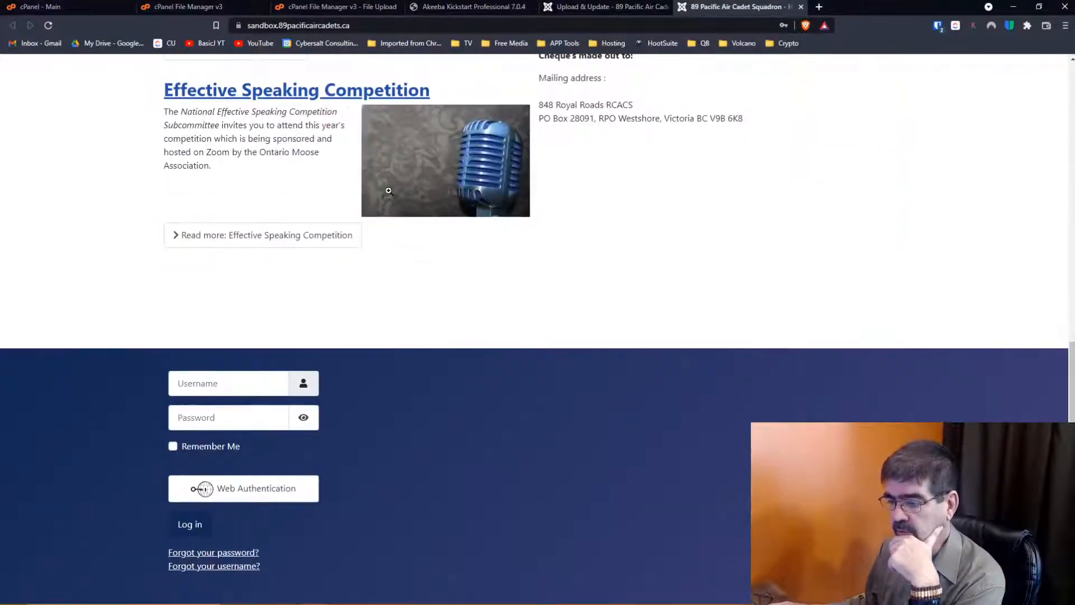
scroll(388, 190, up, 15)
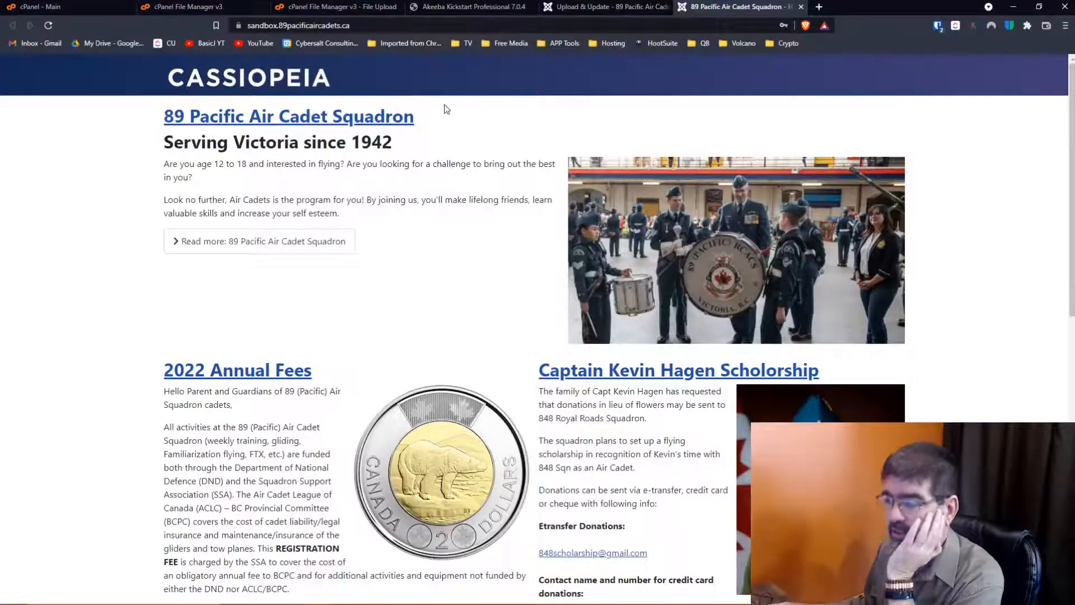
- On the original 89pacificaircadets.ca backend, filter the installed extensions by "reg" and uninstall the Regular Labs Cache Cleaner module and system plugin
click(488, 6)
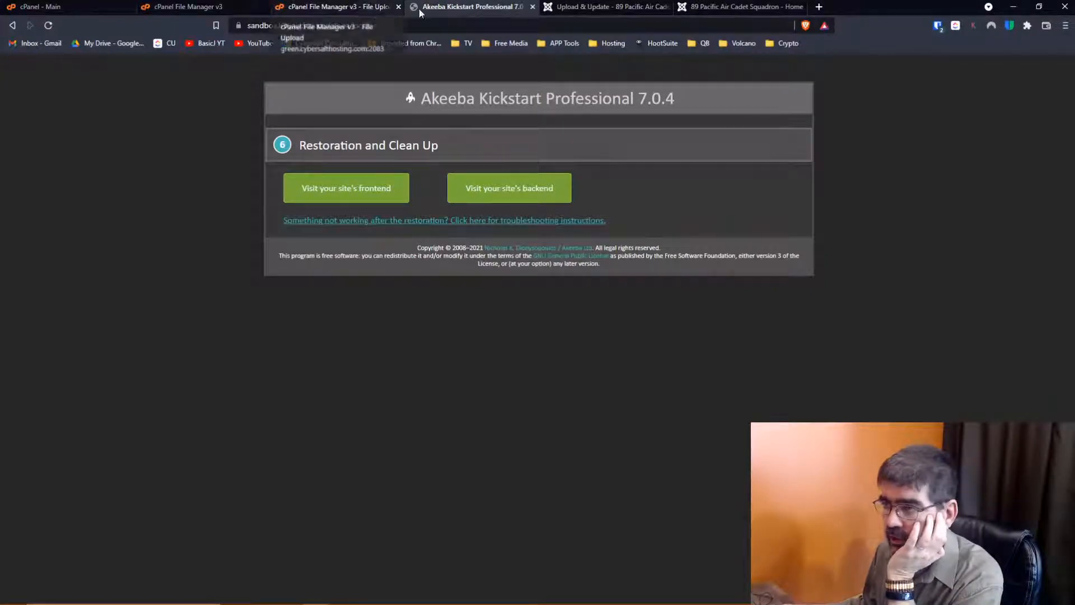
key(alt+Tab)
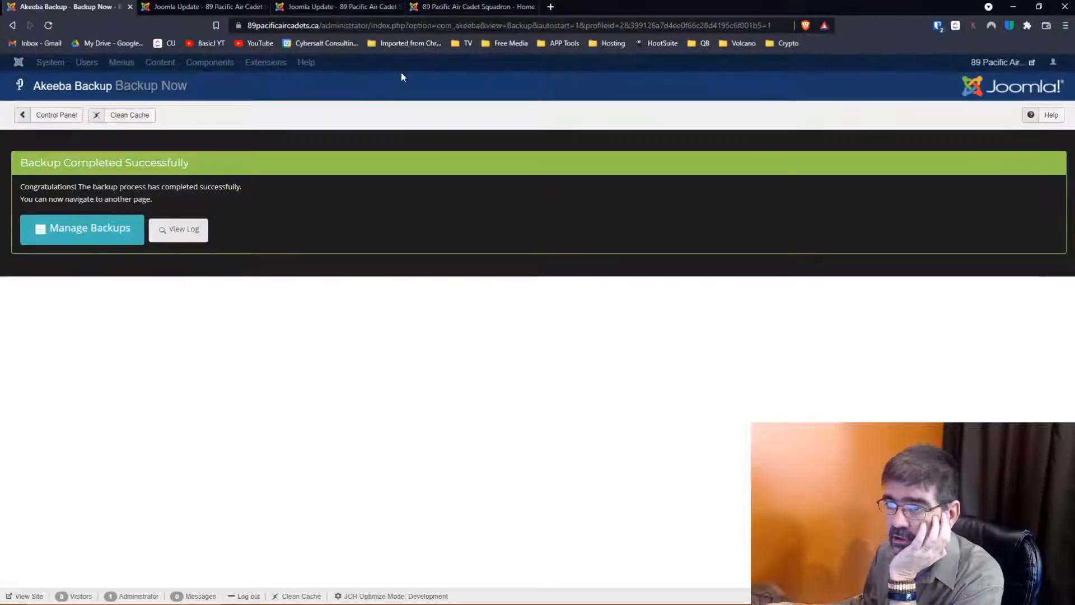
click(190, 7)
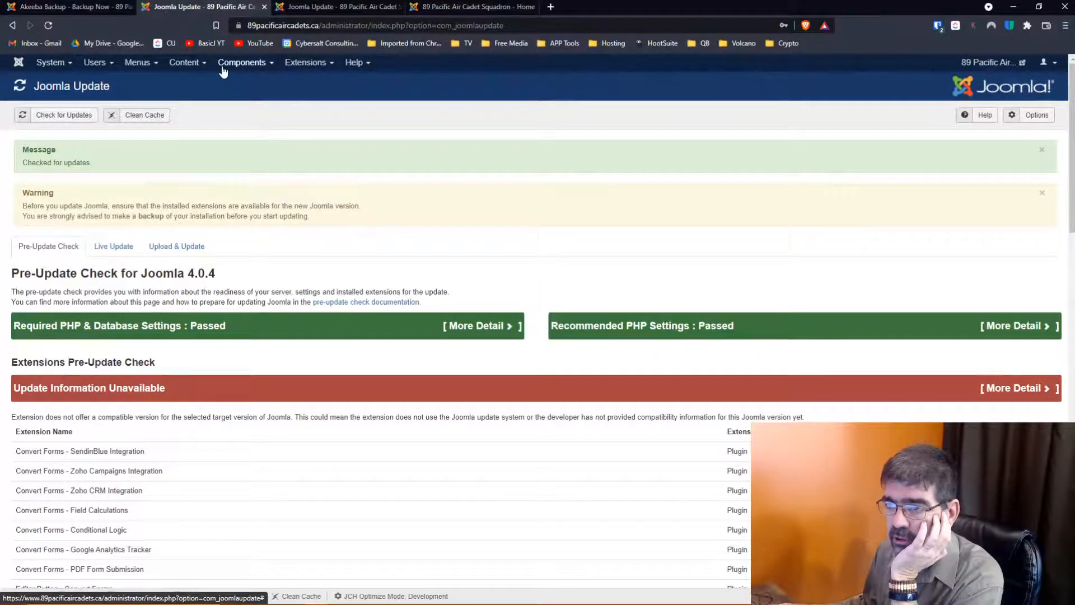
click(299, 67)
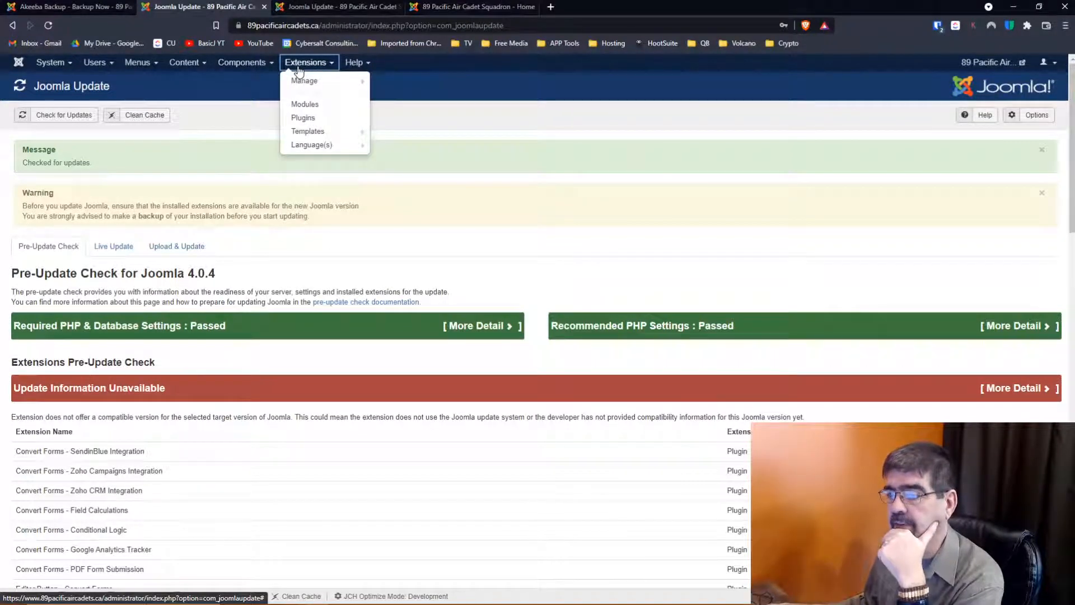
mouse_move(304, 83)
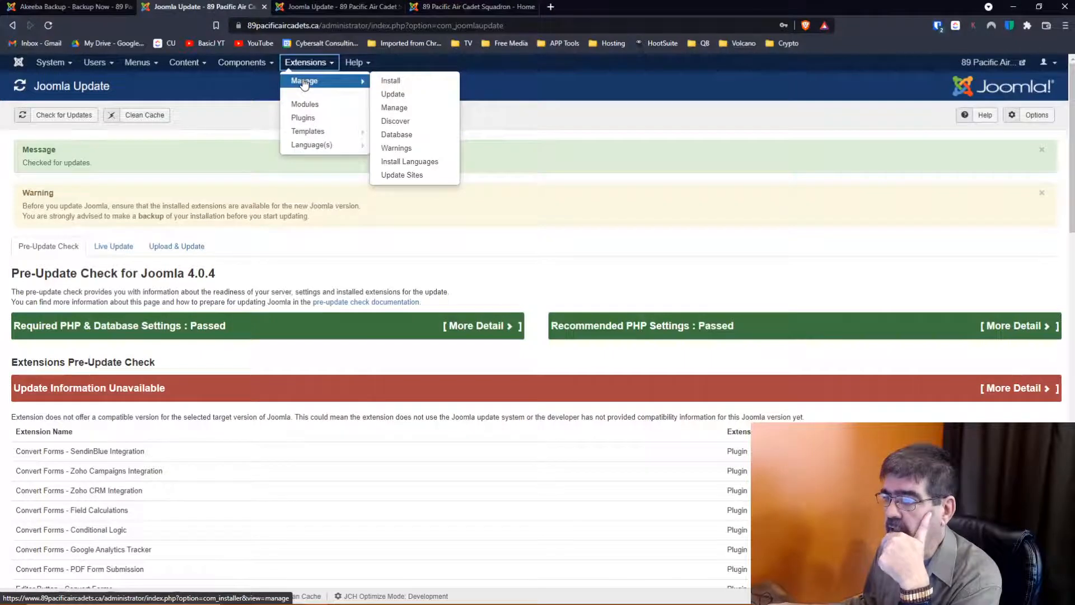
click(403, 108)
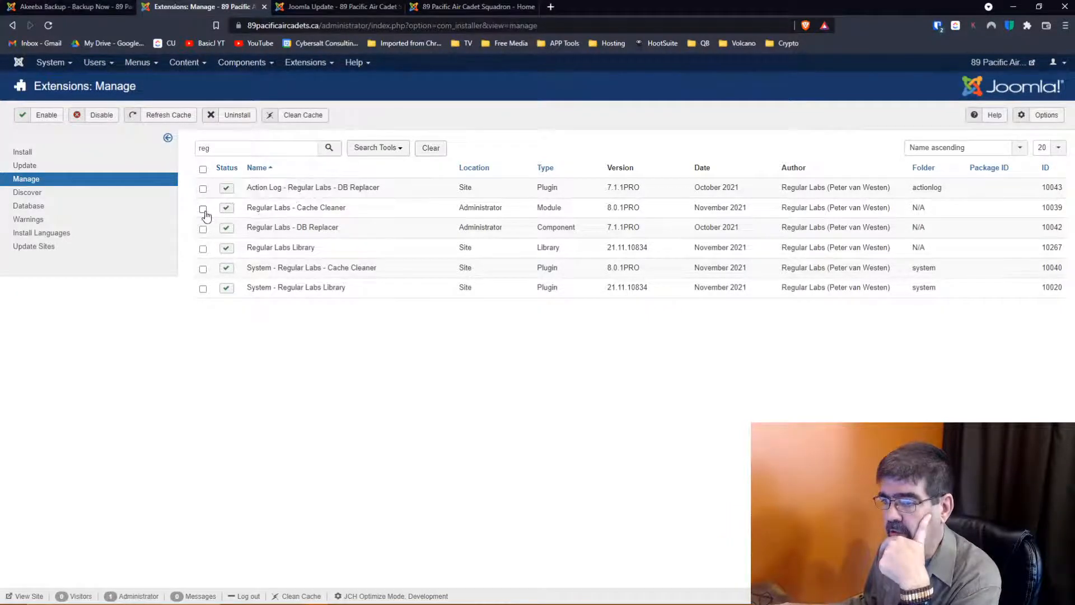
click(229, 114)
click(591, 98)
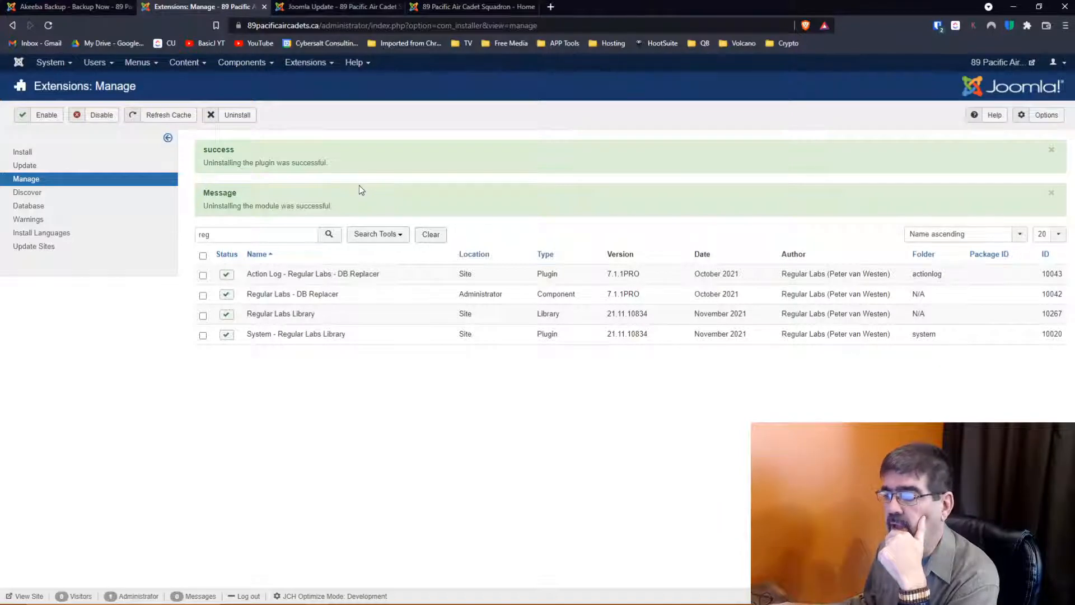
- Open Akeeba Backup on the original site, check the latest sandbox backup's status in the backup list, and return to its control panel
click(242, 63)
click(247, 81)
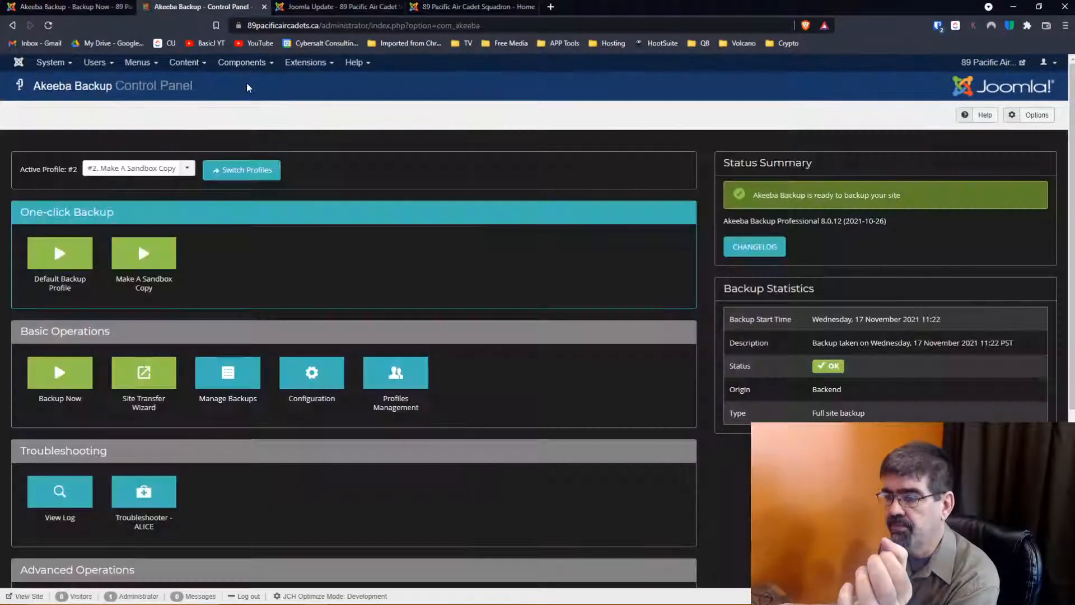
click(229, 397)
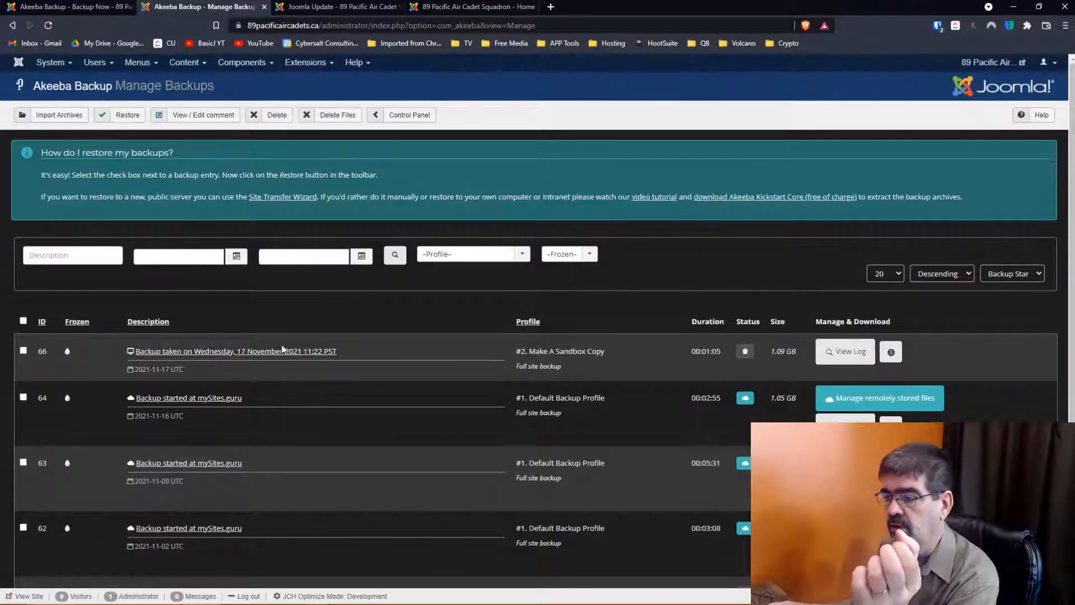
mouse_move(747, 352)
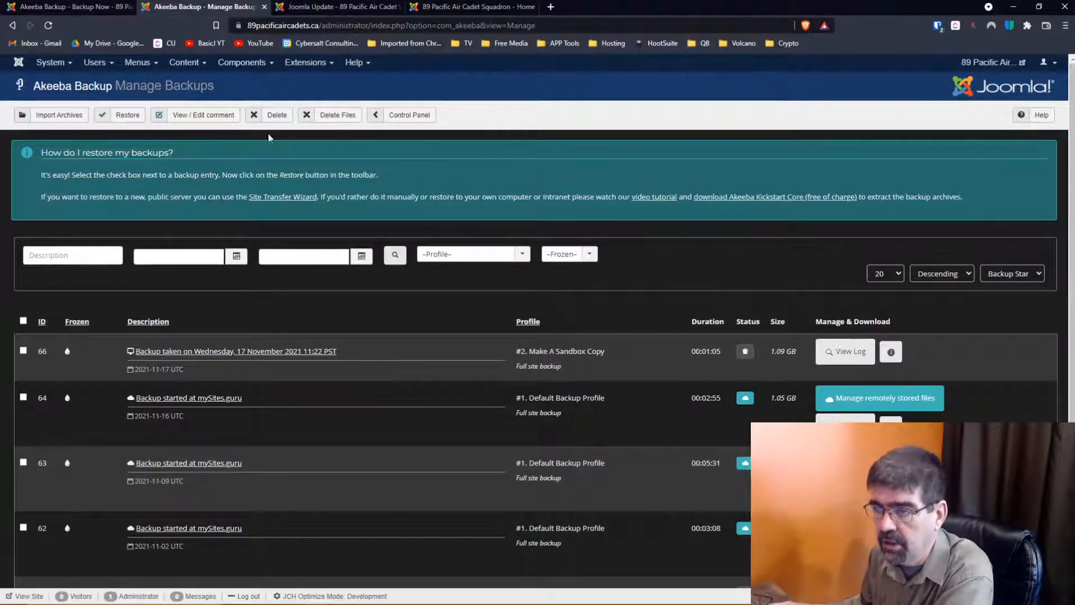
click(406, 114)
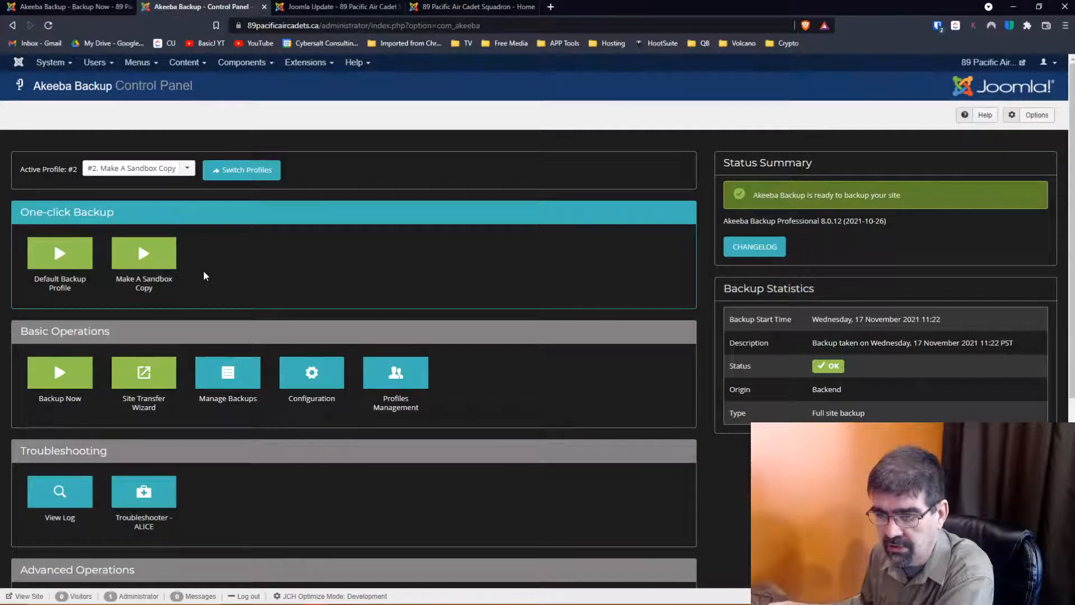
- Run a new backup of the original site with the Make A Sandbox Copy profile and open the backup list
click(152, 267)
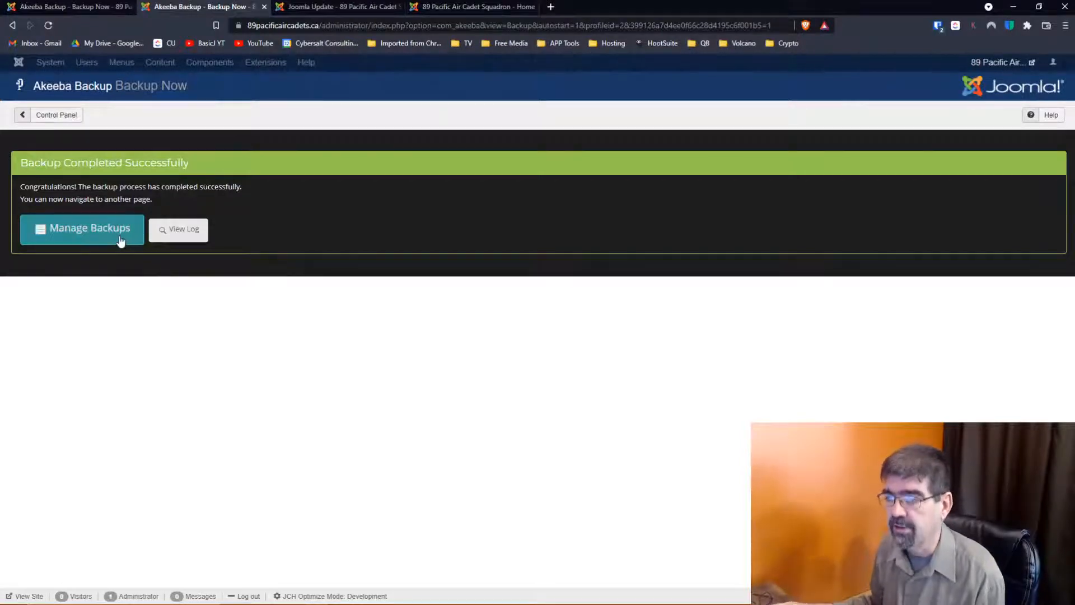
click(120, 239)
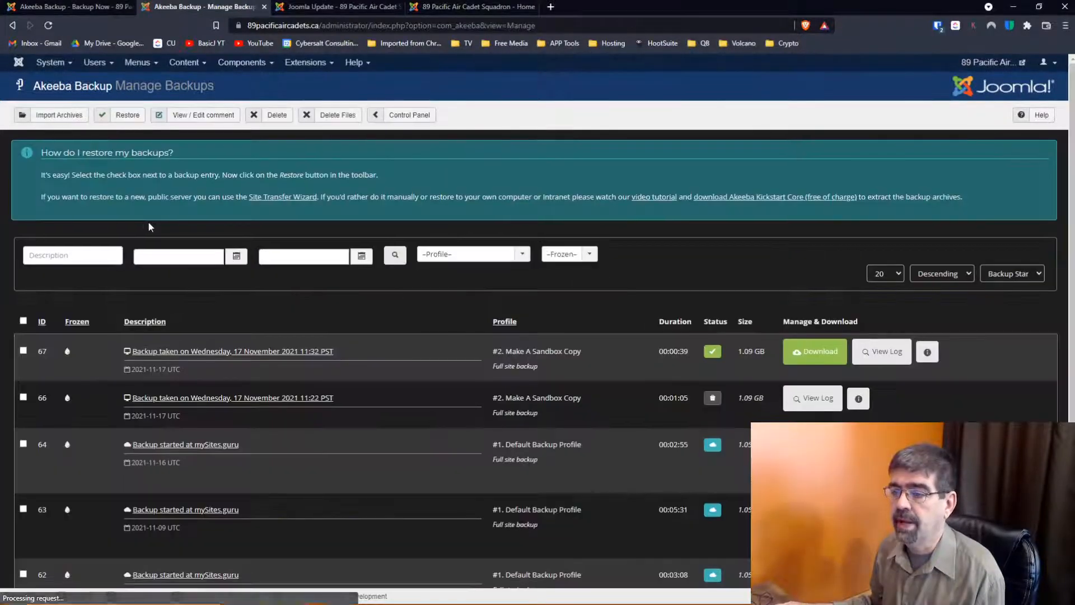
- Install the Joomla 4.0.4 live update on the original site, ignoring the warnings about potentially incompatible plugins
click(253, 66)
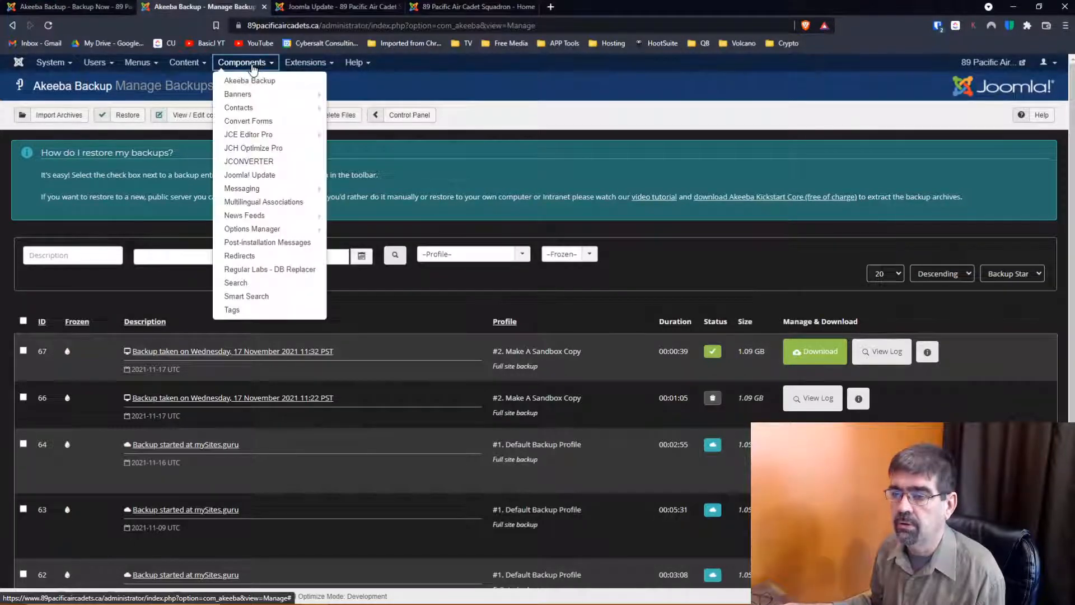
click(263, 175)
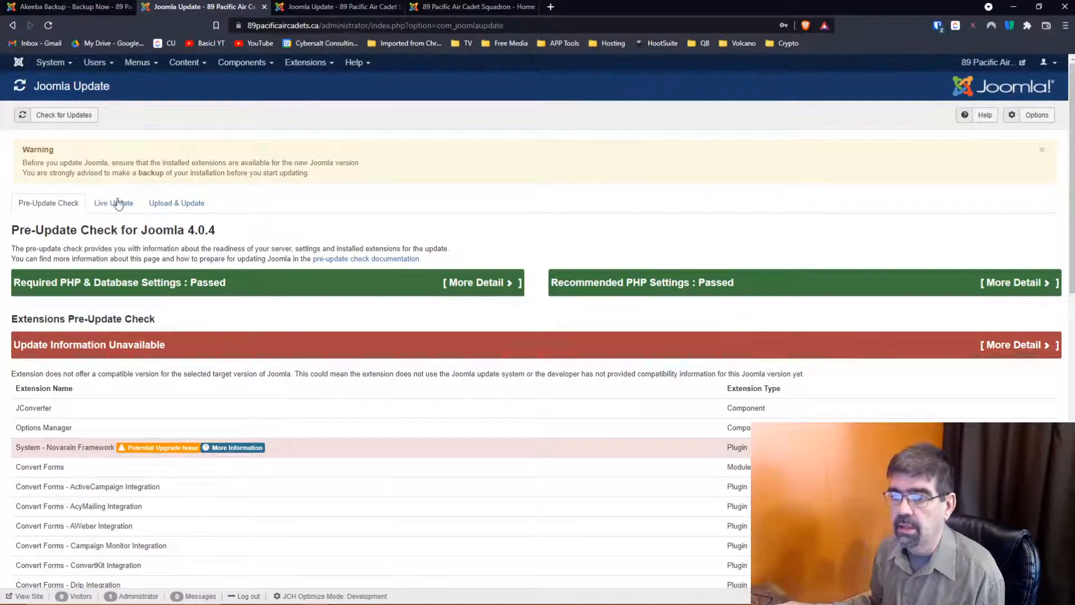
click(114, 204)
scroll(502, 242, down, 2)
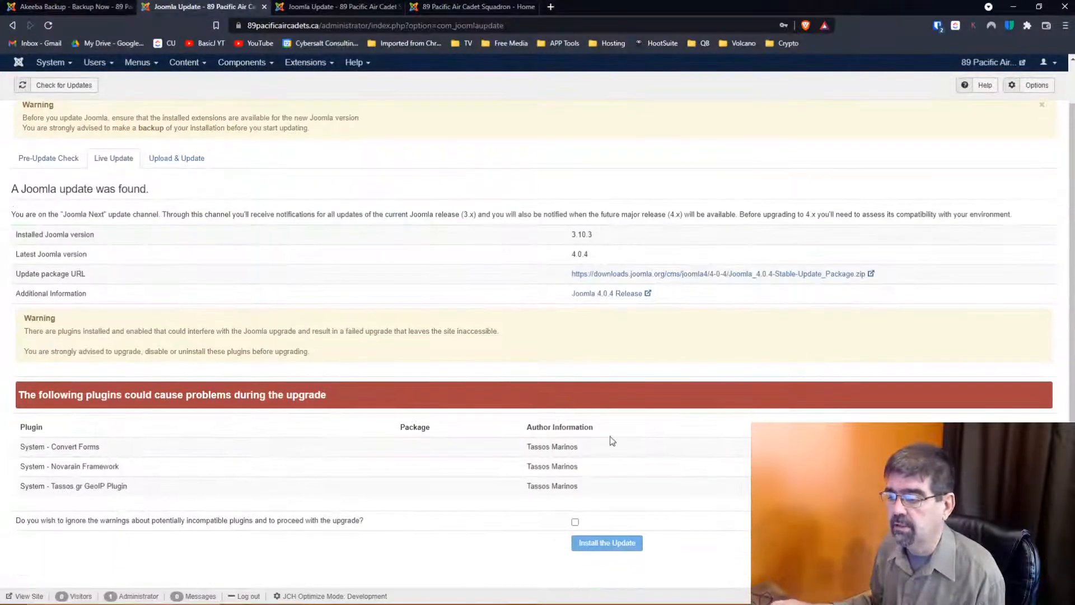
click(575, 522)
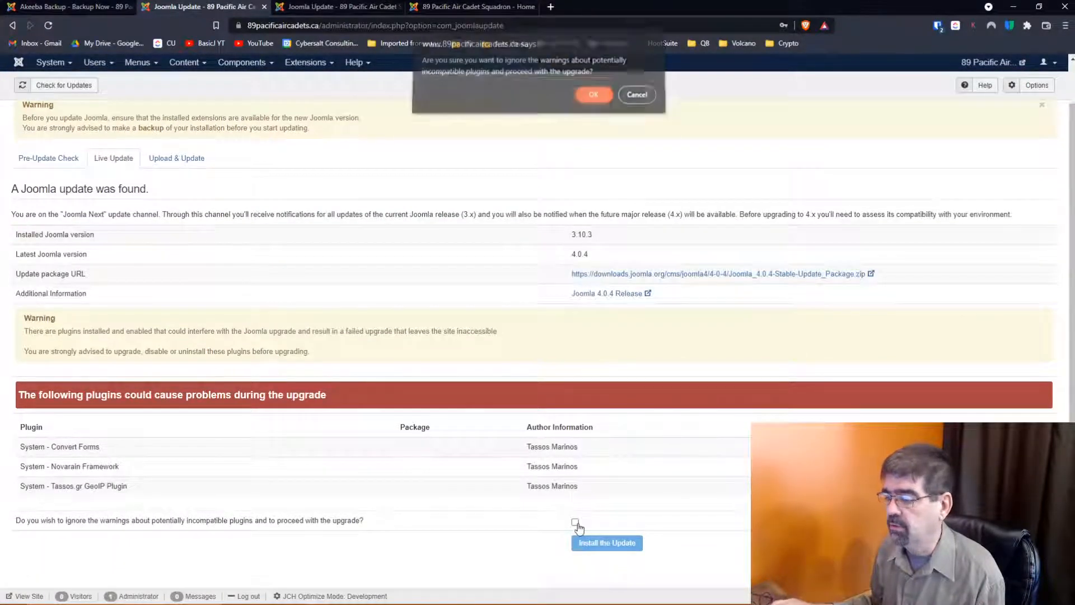
click(592, 101)
click(618, 546)
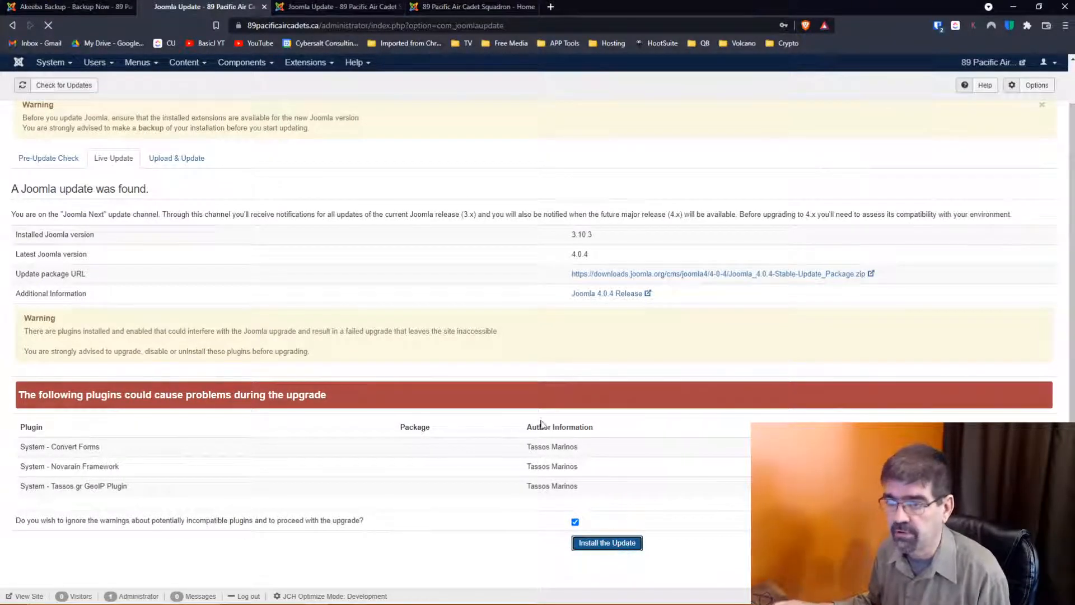
scroll(401, 351, up, 1)
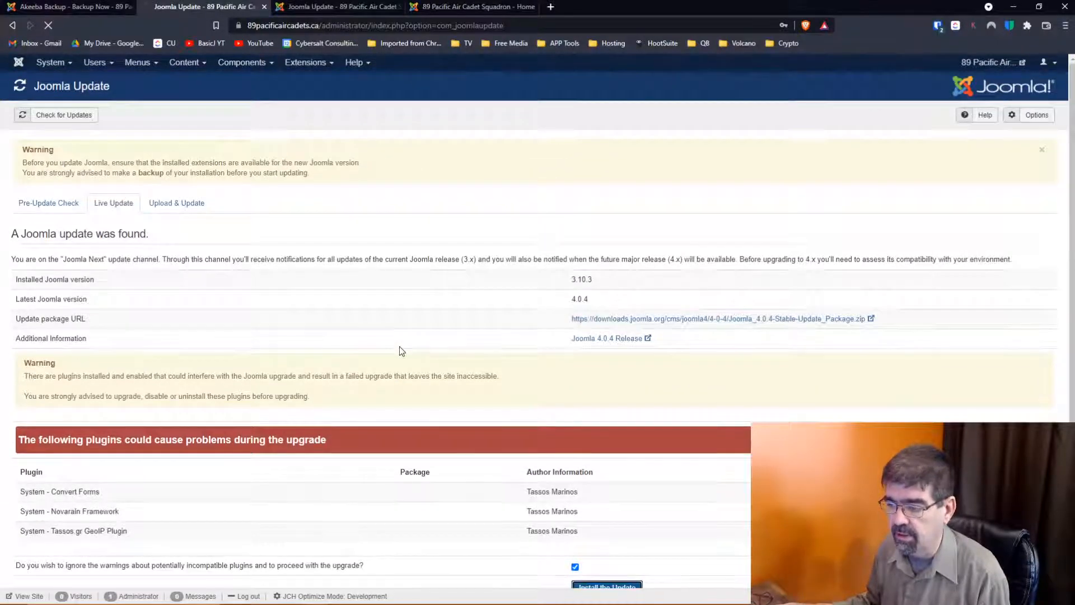
scroll(401, 351, down, 1)
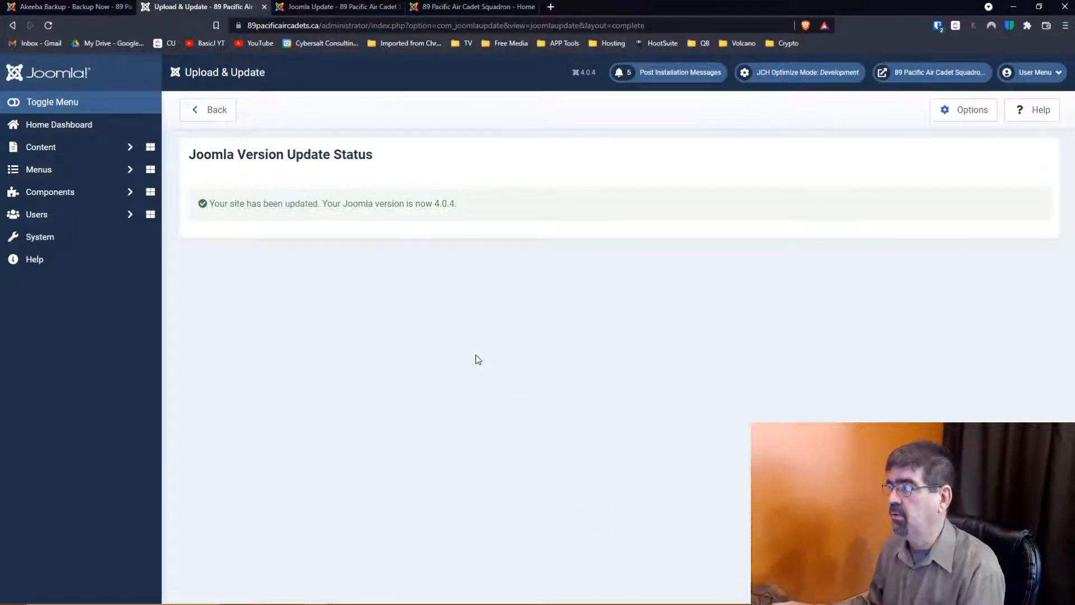
- Close the old Joomla Update and home page tabs, and check the upgraded site's home page and 89 Pacific Air Cadet Squadron article
click(320, 7)
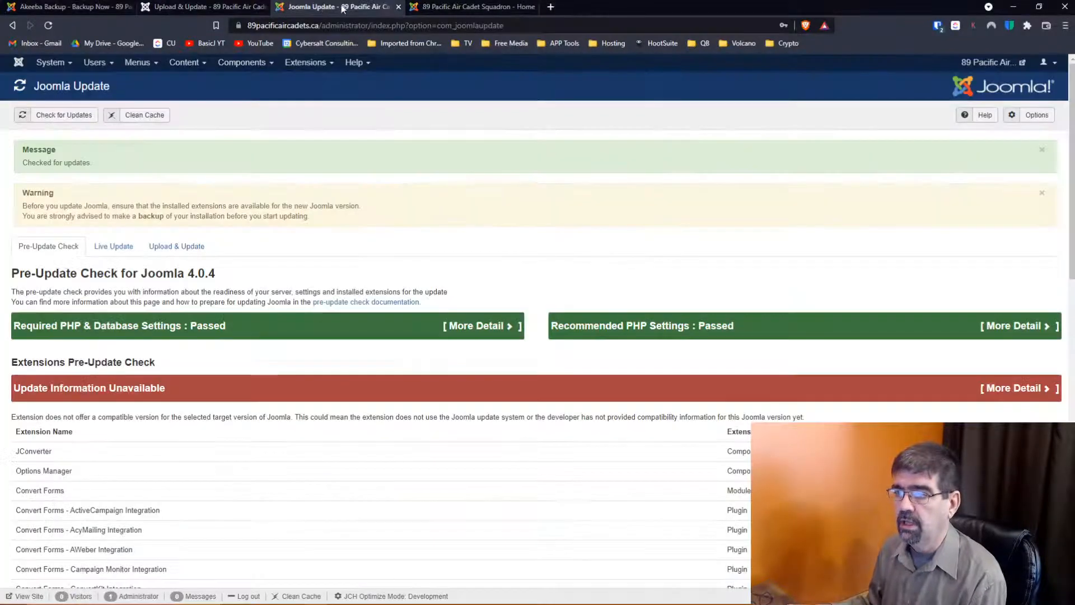
click(399, 6)
click(398, 7)
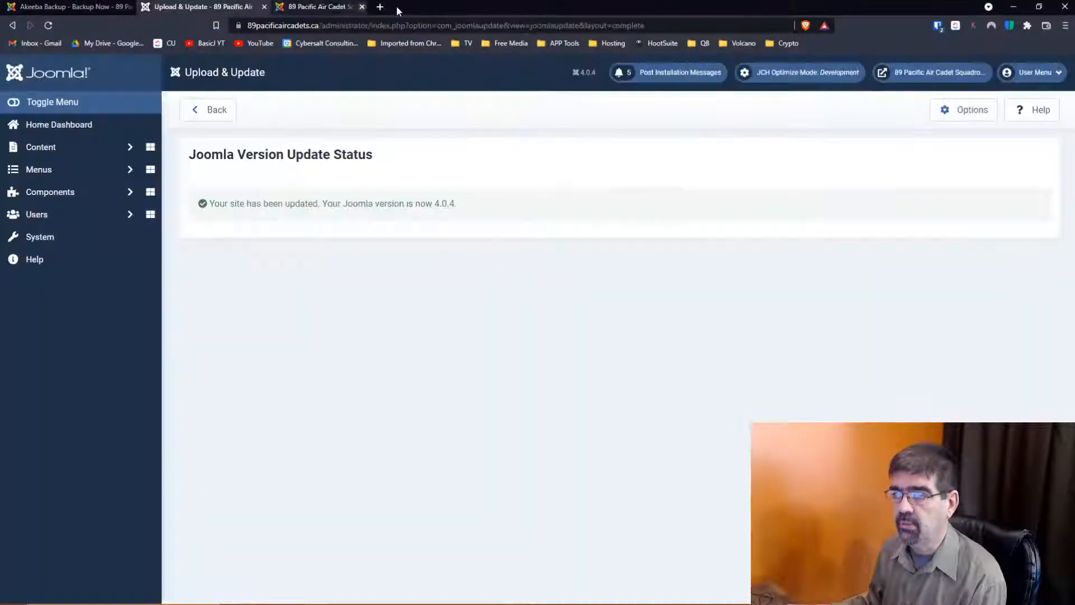
click(922, 83)
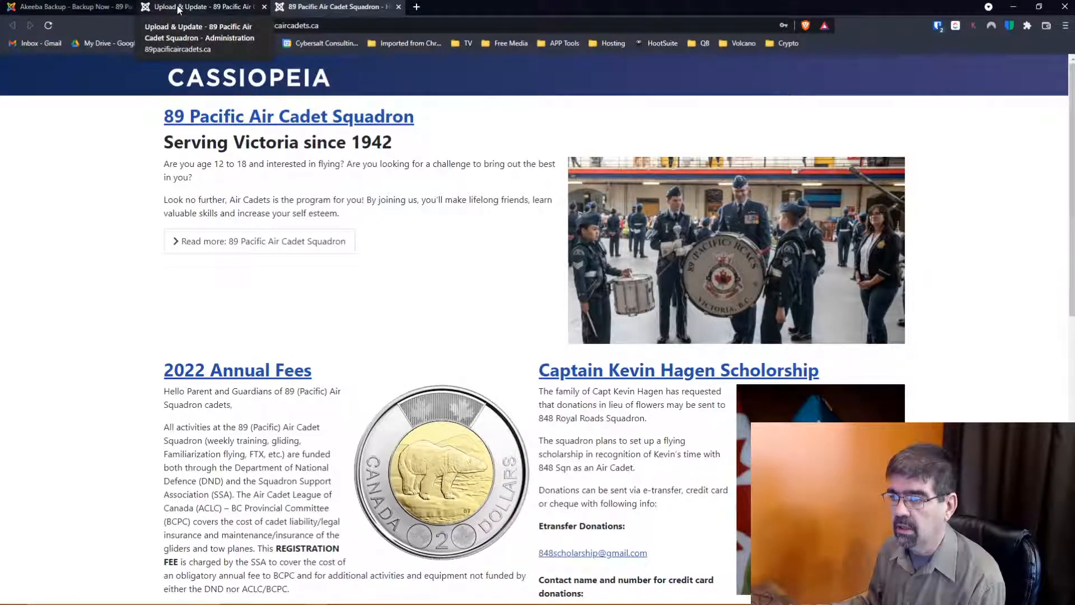
click(227, 119)
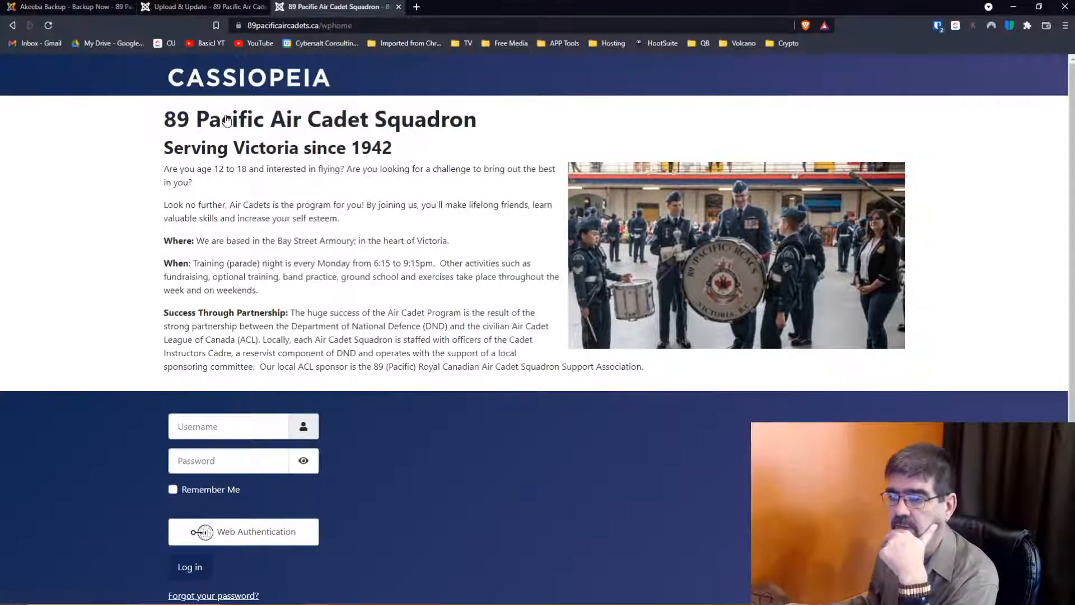
click(11, 26)
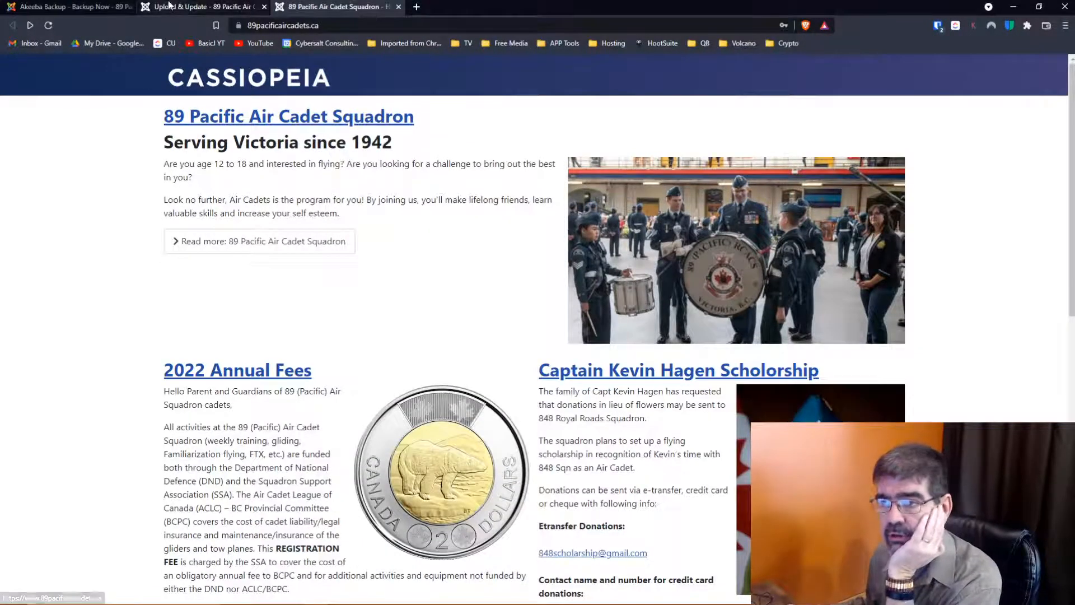
- Open Akeeba Backup's control panel on the upgraded site and follow its link to the Akeeba Backup 9 download page
click(78, 8)
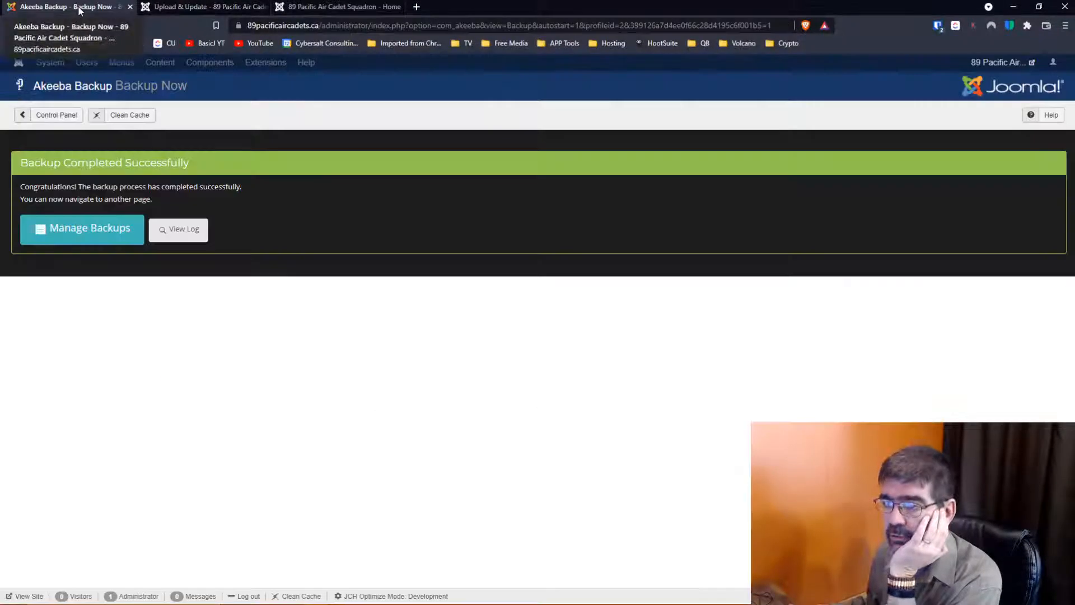
click(112, 242)
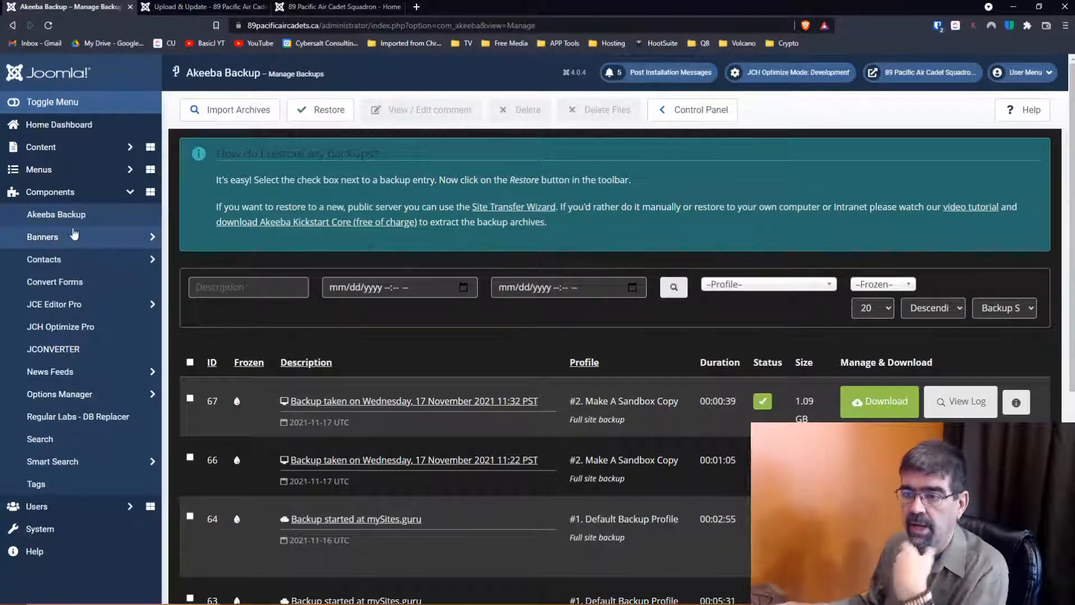
click(68, 223)
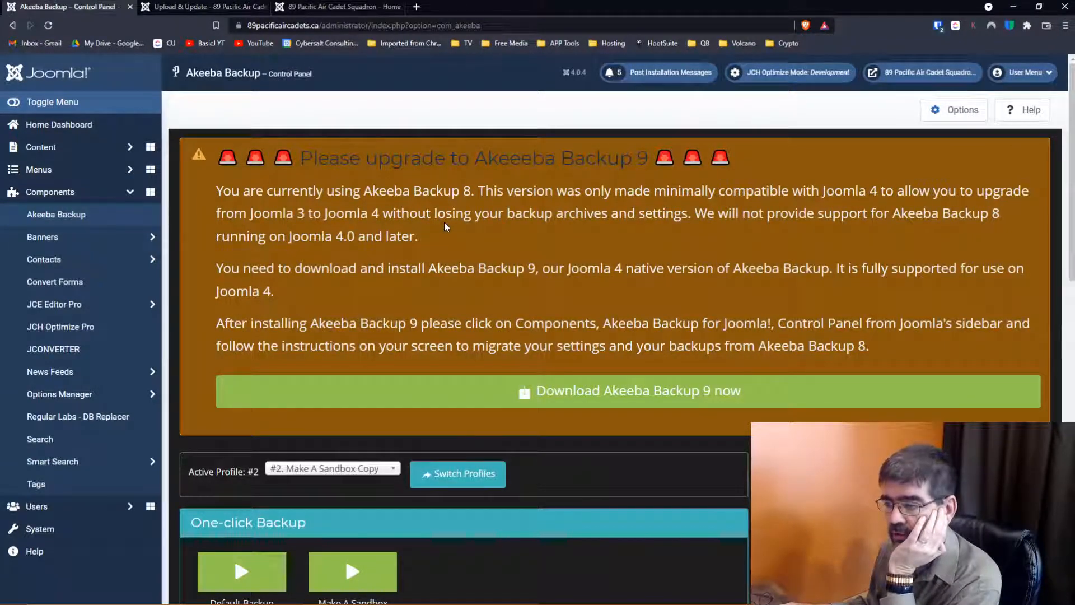
scroll(444, 222, down, 2)
click(623, 278)
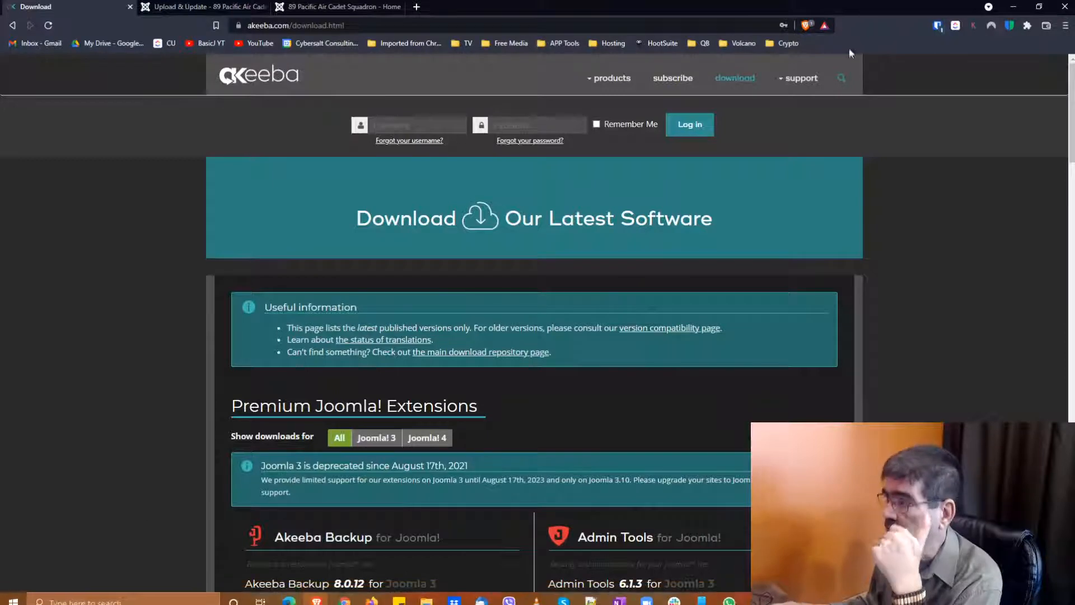
- Log in to akeeba.com by filling the username and account password from the saved vault login
click(940, 24)
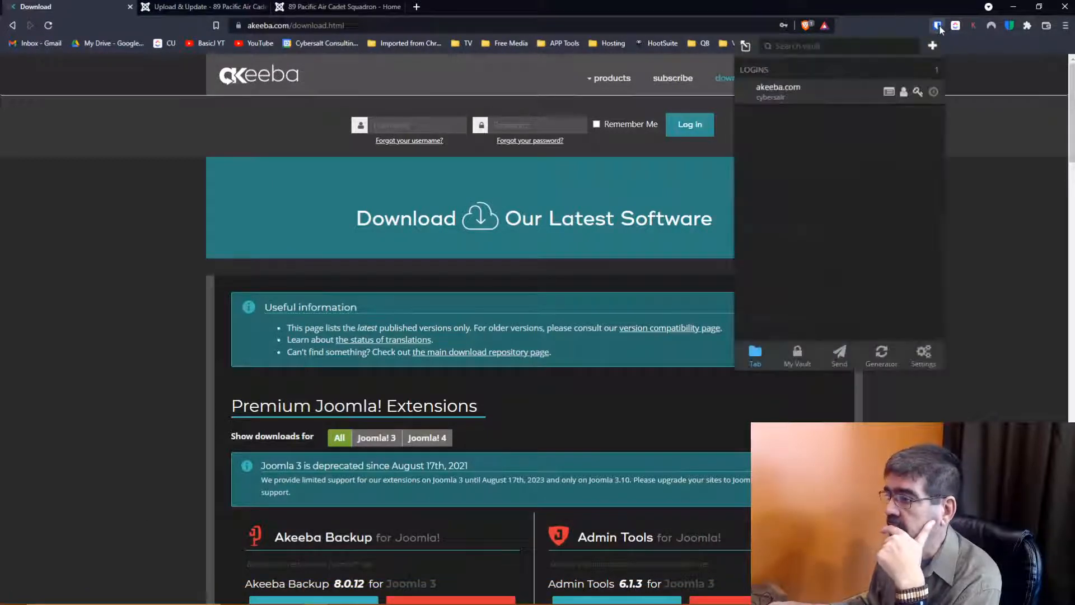
click(745, 99)
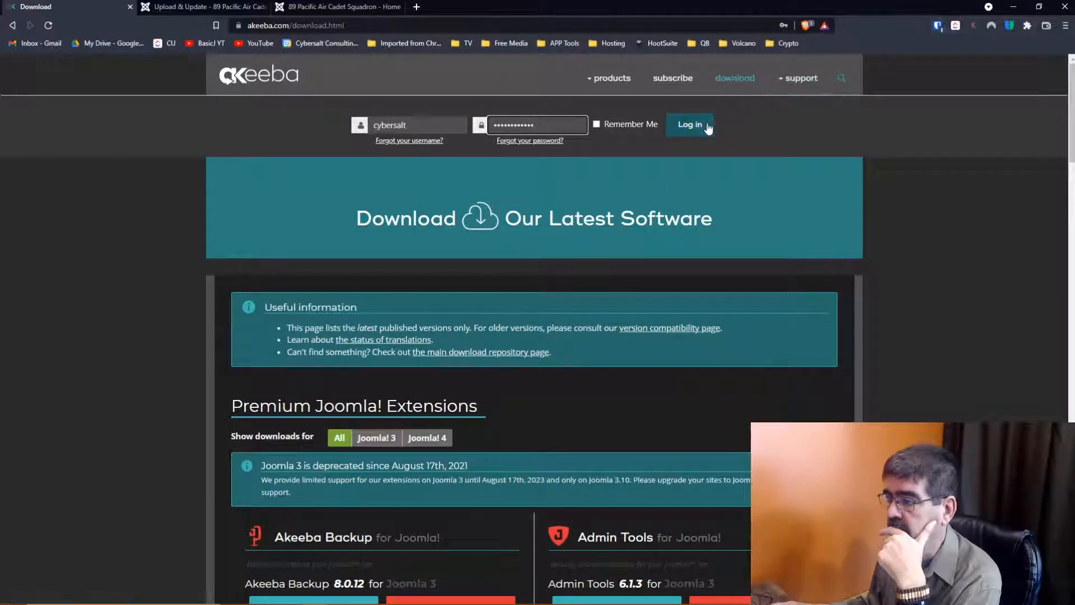
click(690, 124)
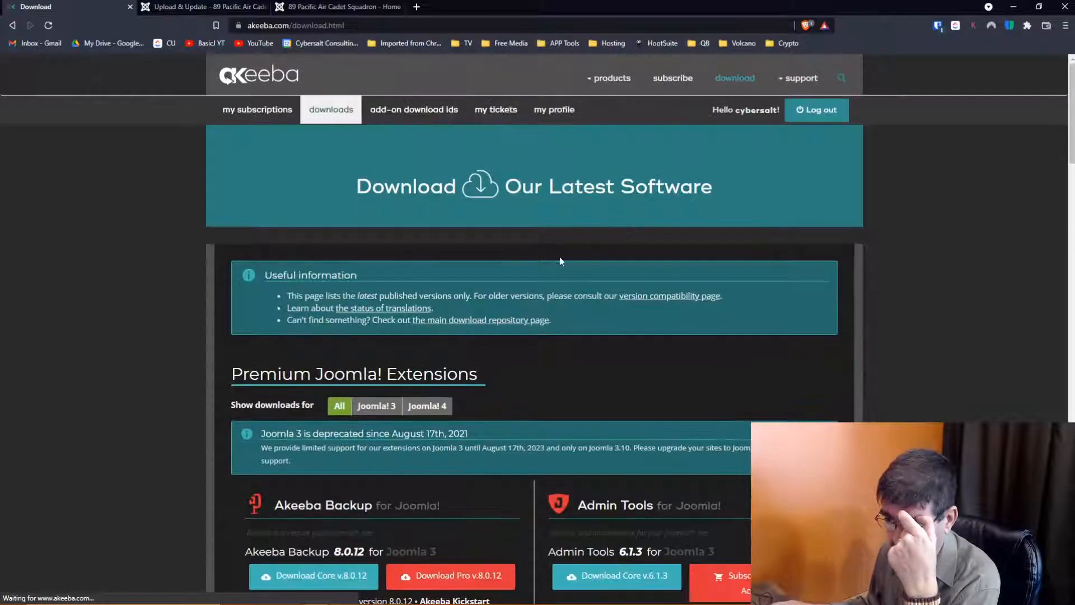
- Download Akeeba Backup Pro v.9.0.8 for Joomla 4 and save pkg_akeebabackup-9.0.8-pro.zip in the Akeeba folder under Joomla 4
scroll(530, 251, down, 4)
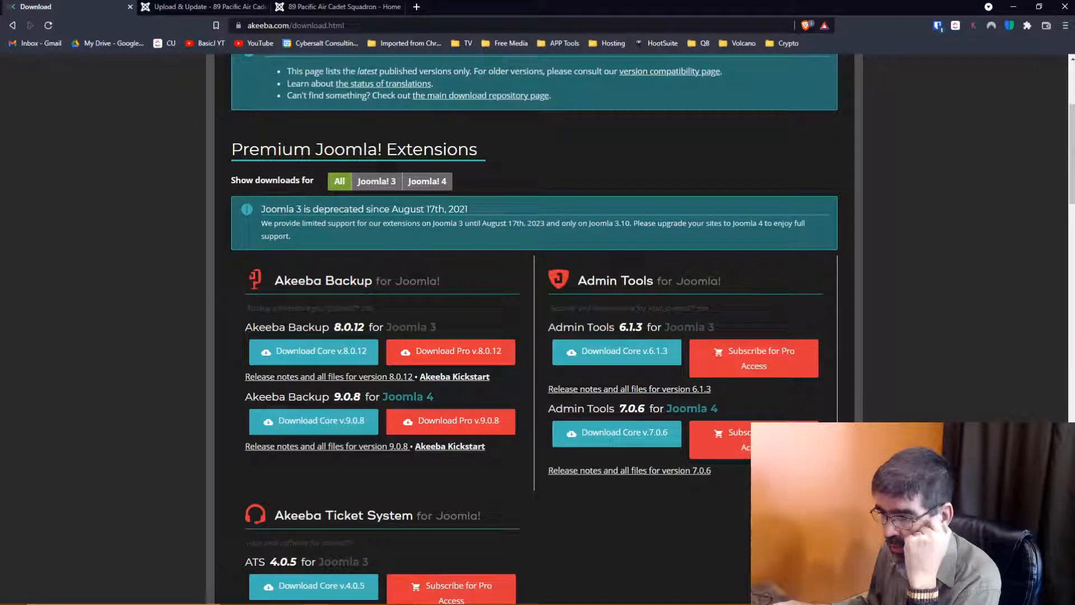
click(474, 421)
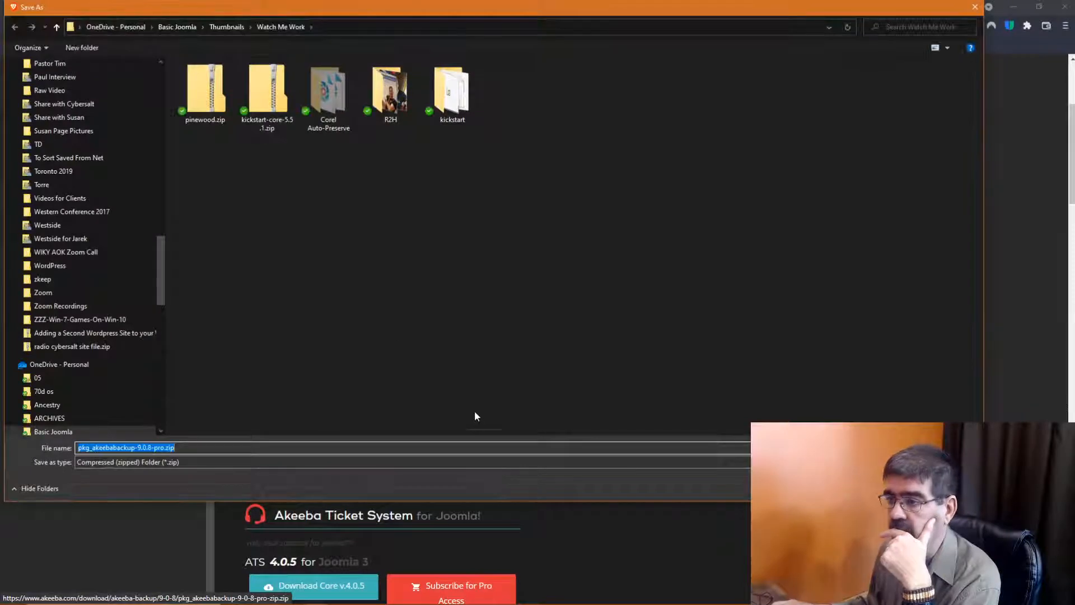
drag(161, 293, 162, 39)
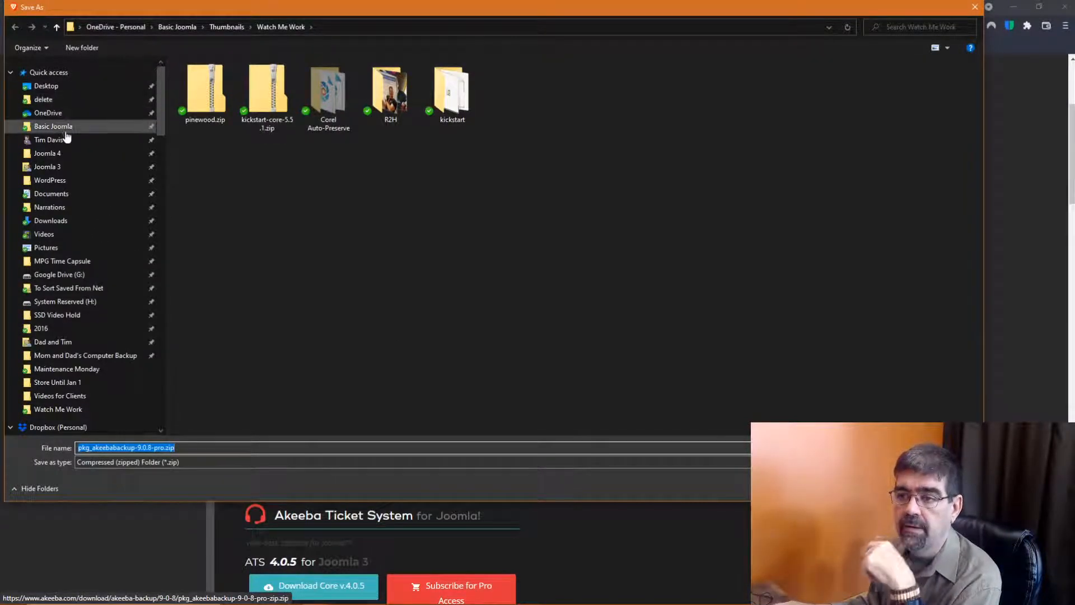
click(56, 152)
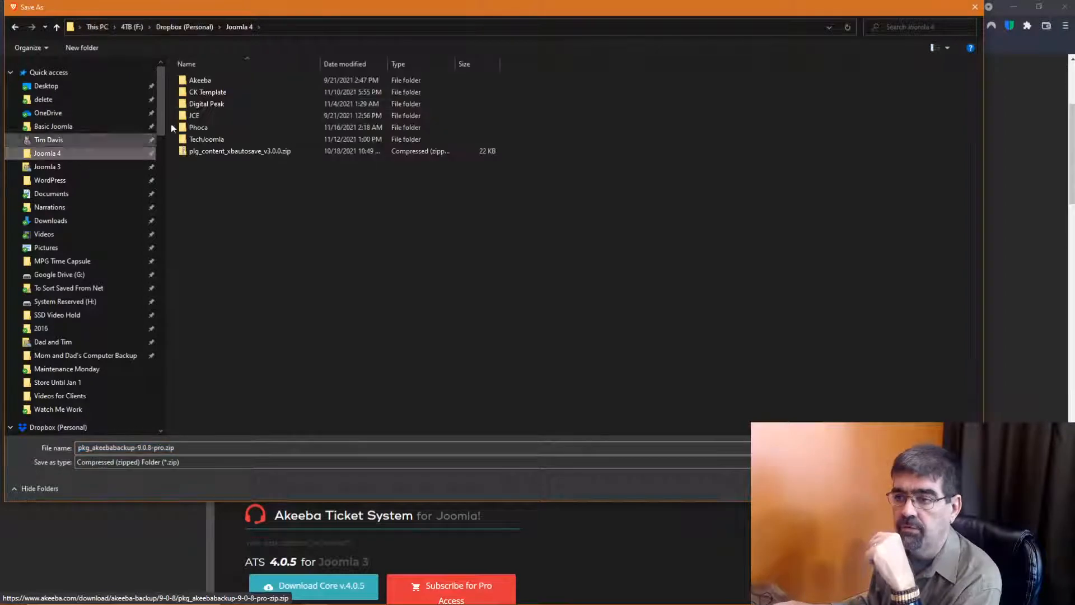
double_click(200, 80)
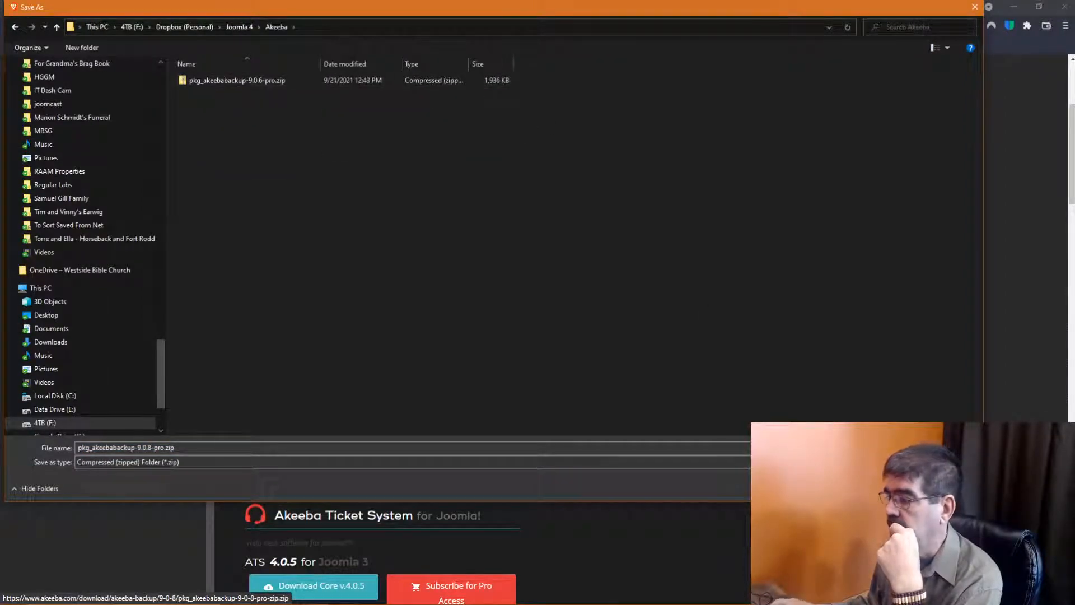
key(Return)
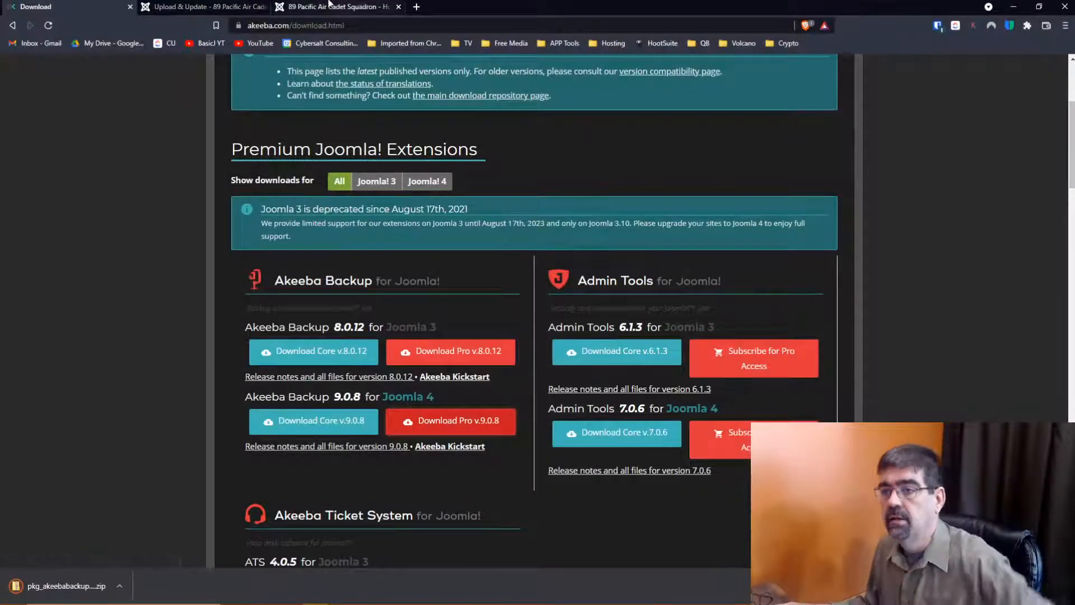
- Install the downloaded Akeeba Backup 9.0.8 Pro package on the upgraded site by uploading its package file
click(217, 9)
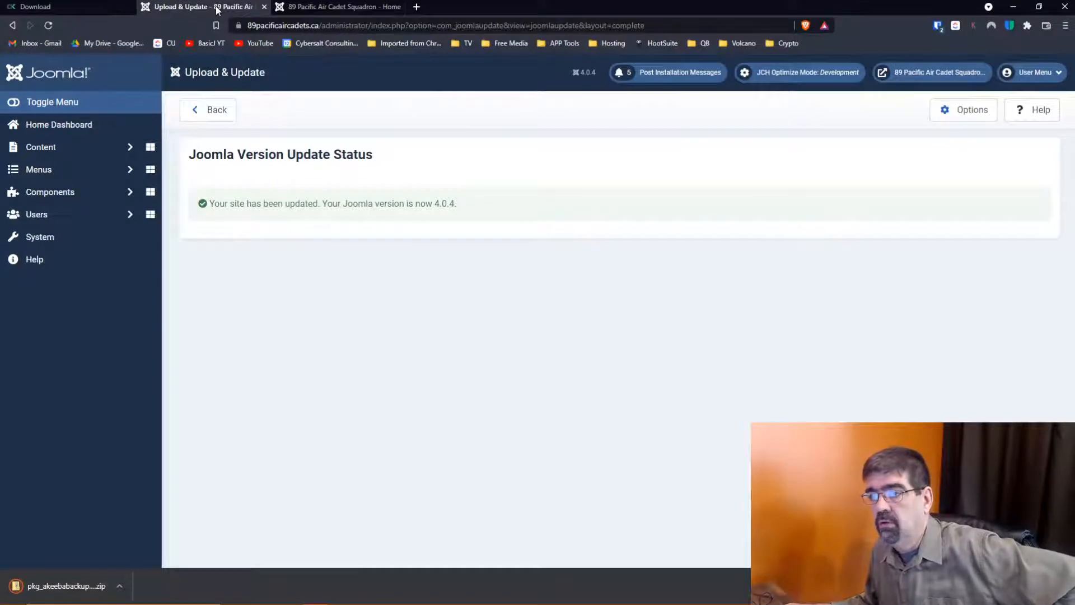
click(334, 9)
click(190, 7)
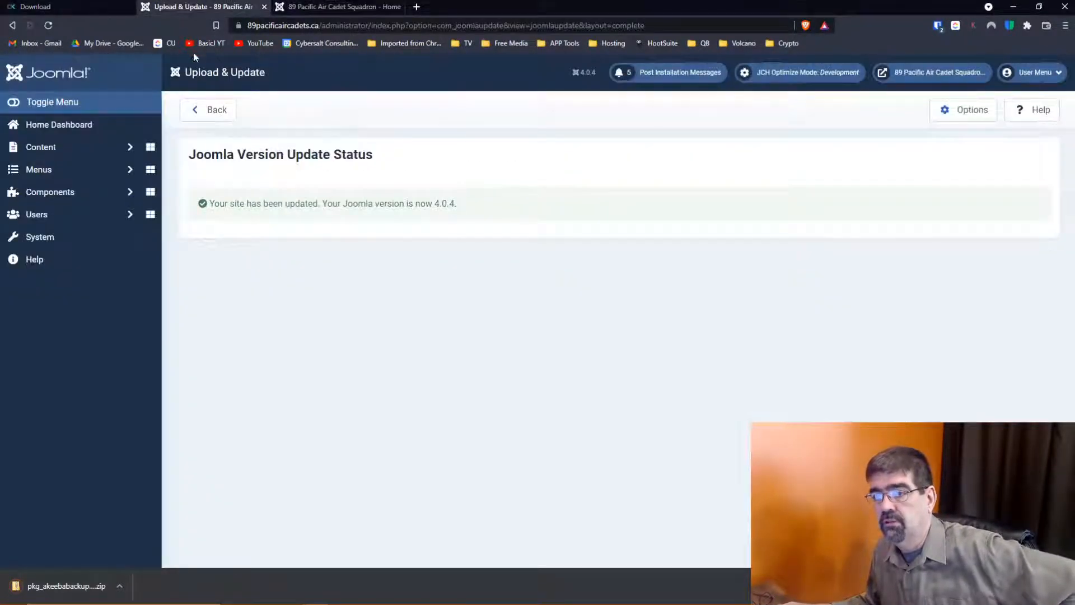
click(55, 238)
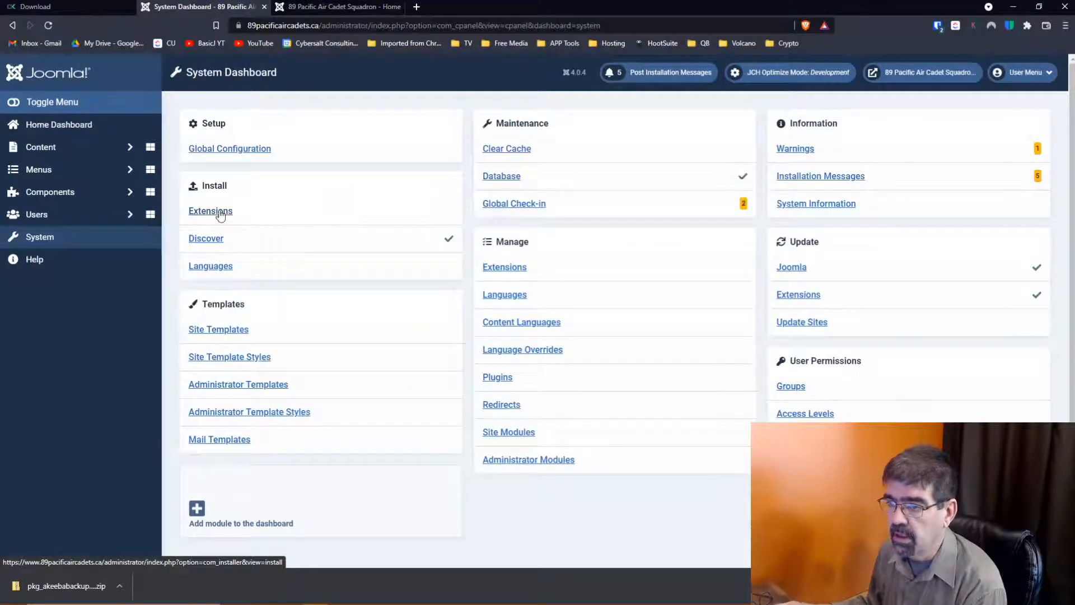
click(211, 211)
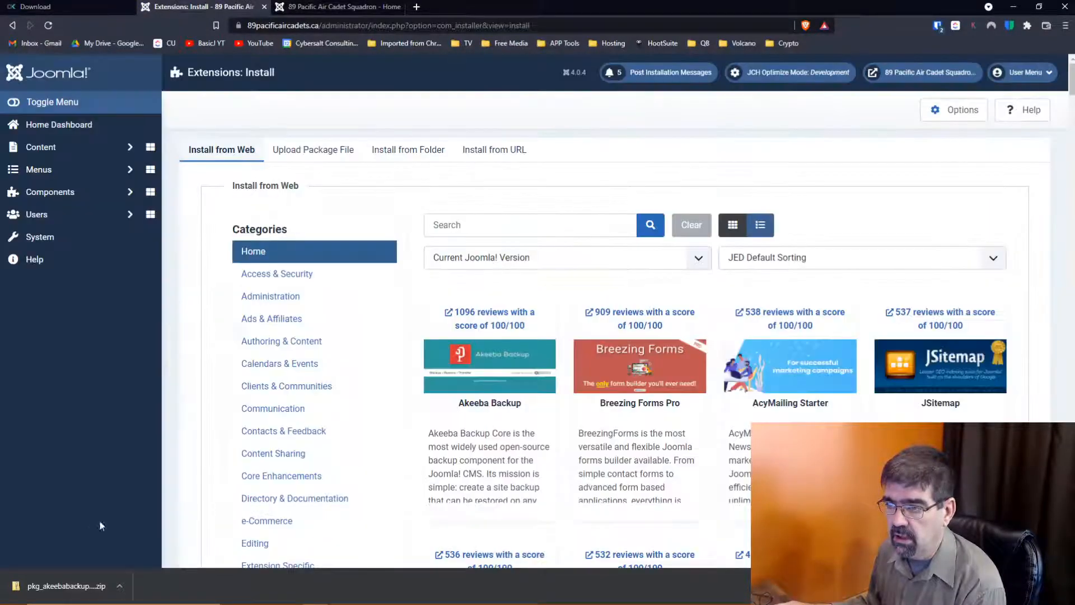
click(312, 159)
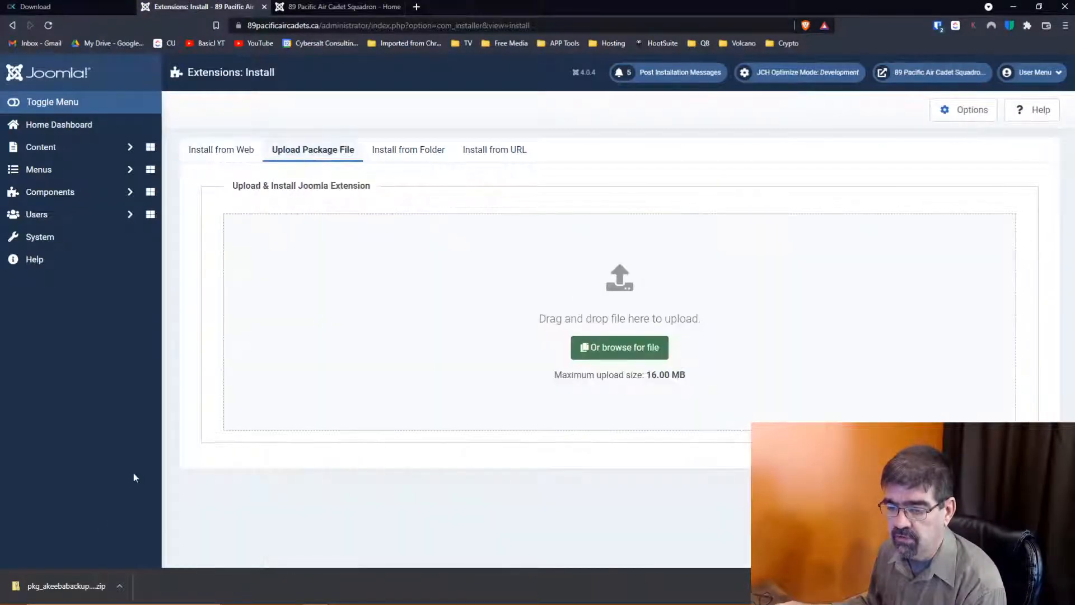
drag(52, 594, 628, 313)
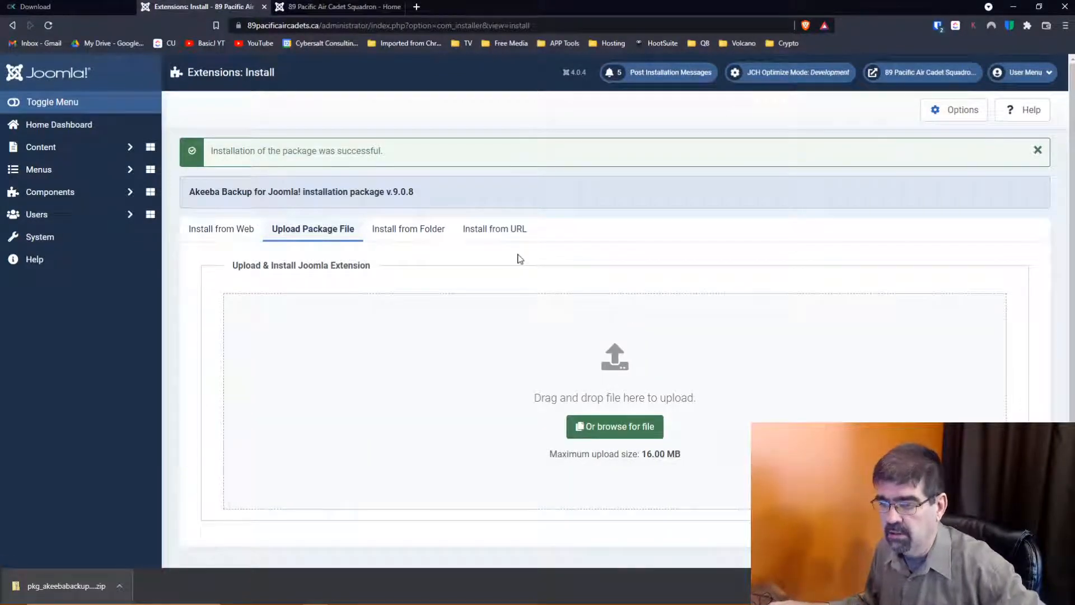
- Switch to the sandbox browser window and close its Kickstart, Joomla update, site home page, File Upload and File Manager pages
mouse_move(427, 603)
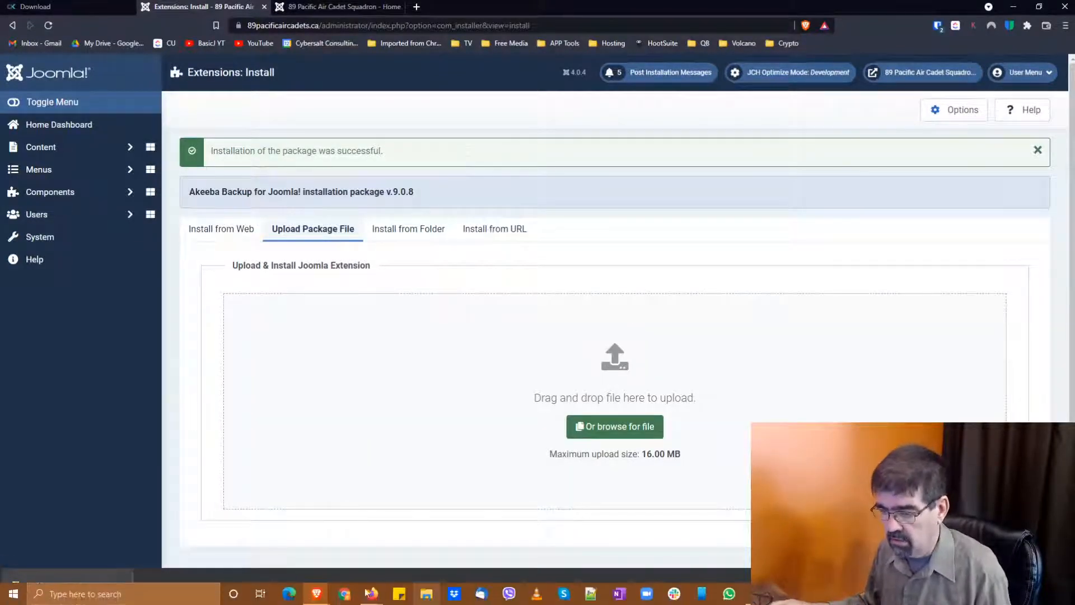
click(323, 595)
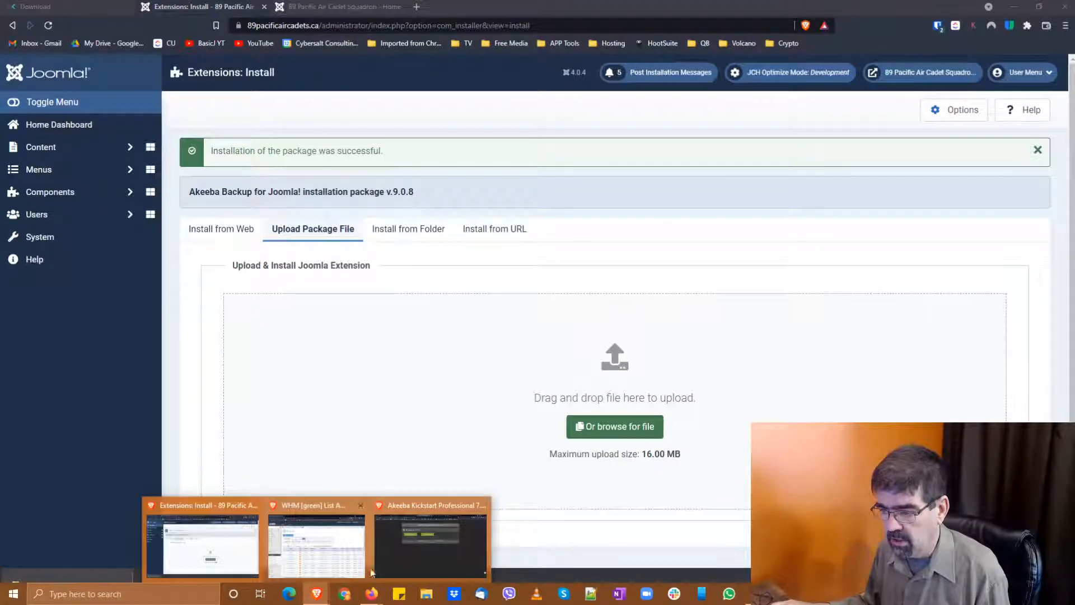
click(395, 563)
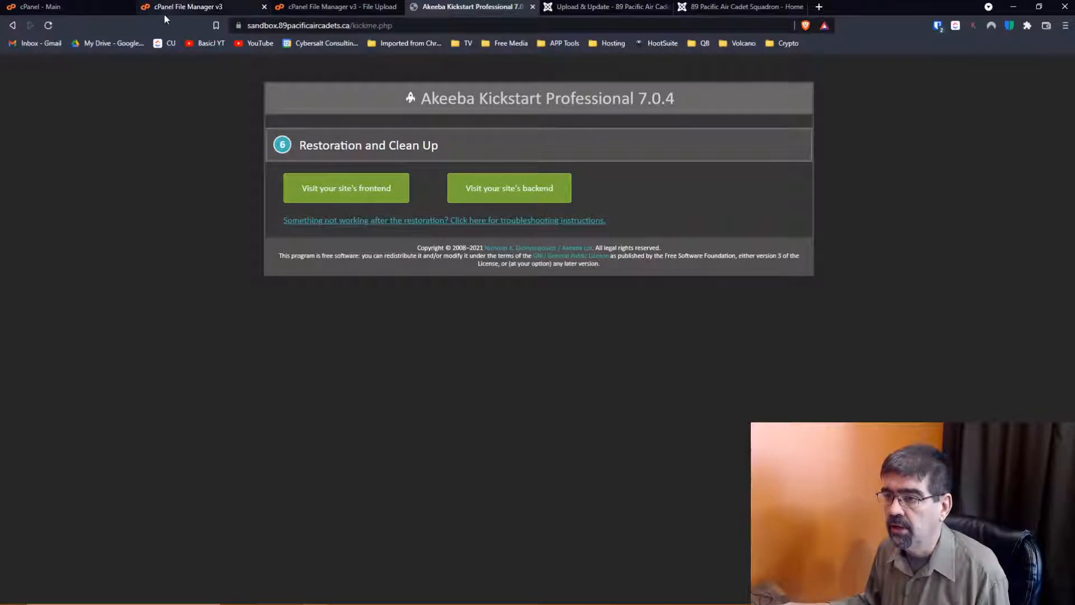
click(533, 7)
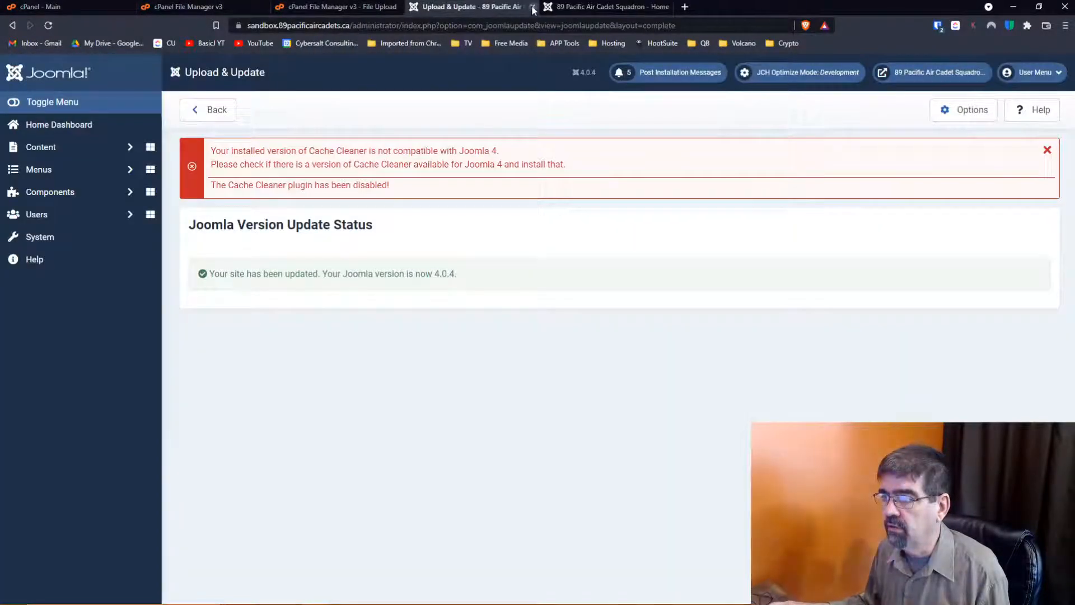
click(533, 7)
click(532, 7)
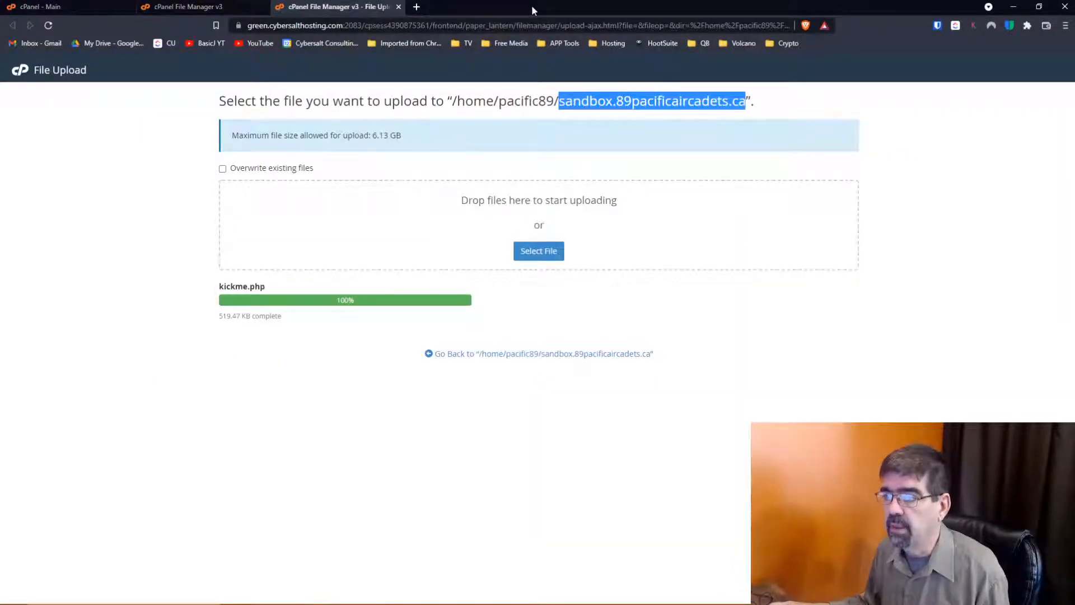
click(398, 7)
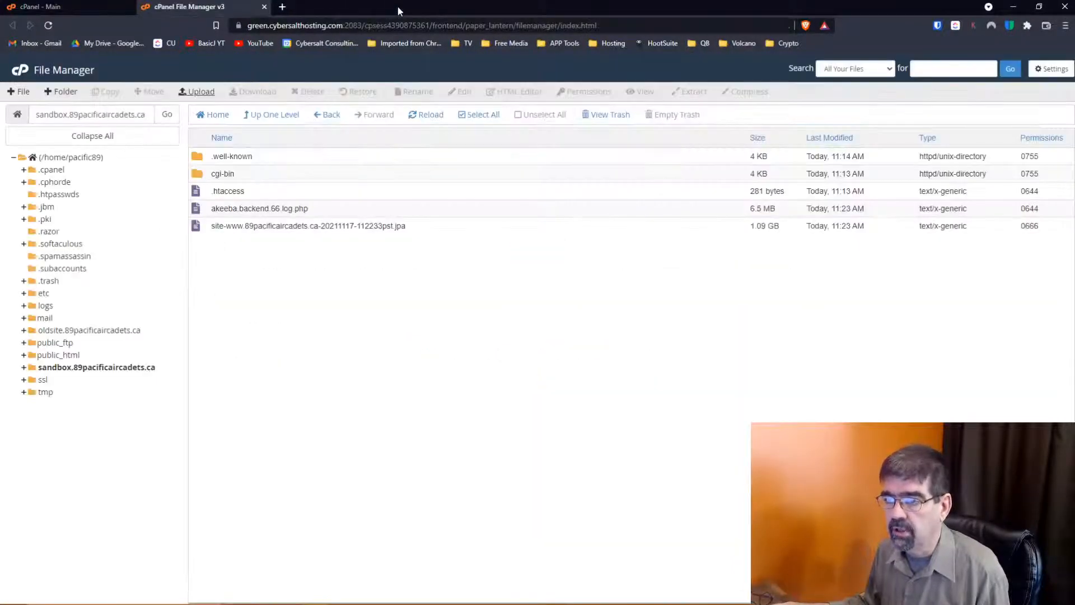
click(265, 7)
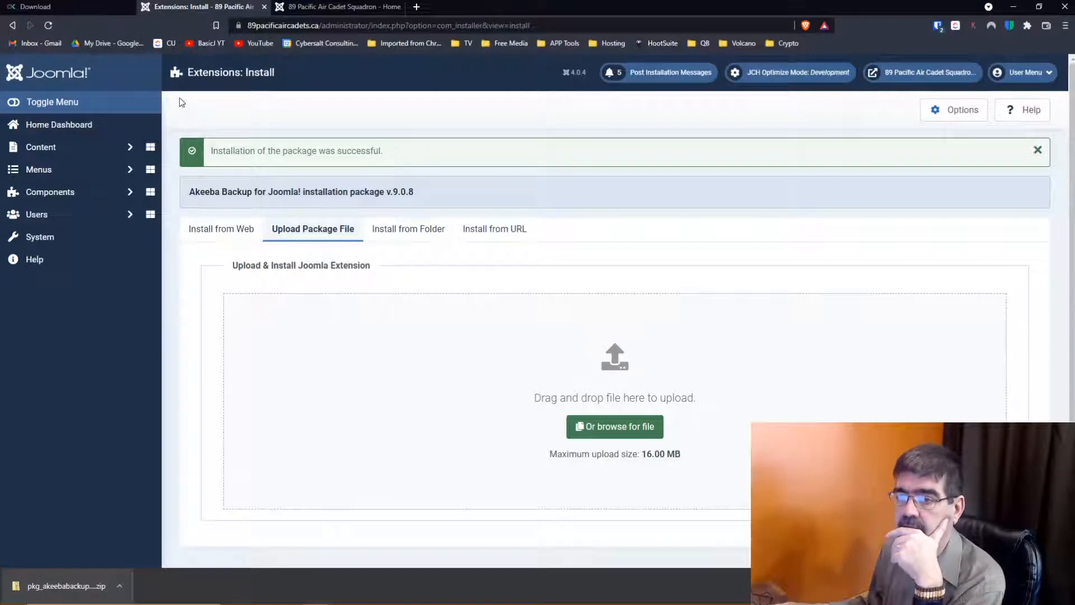
- Open the control panel of Akeeba Backup for Joomla! and migrate the settings from the older Akeeba Backup version
click(65, 192)
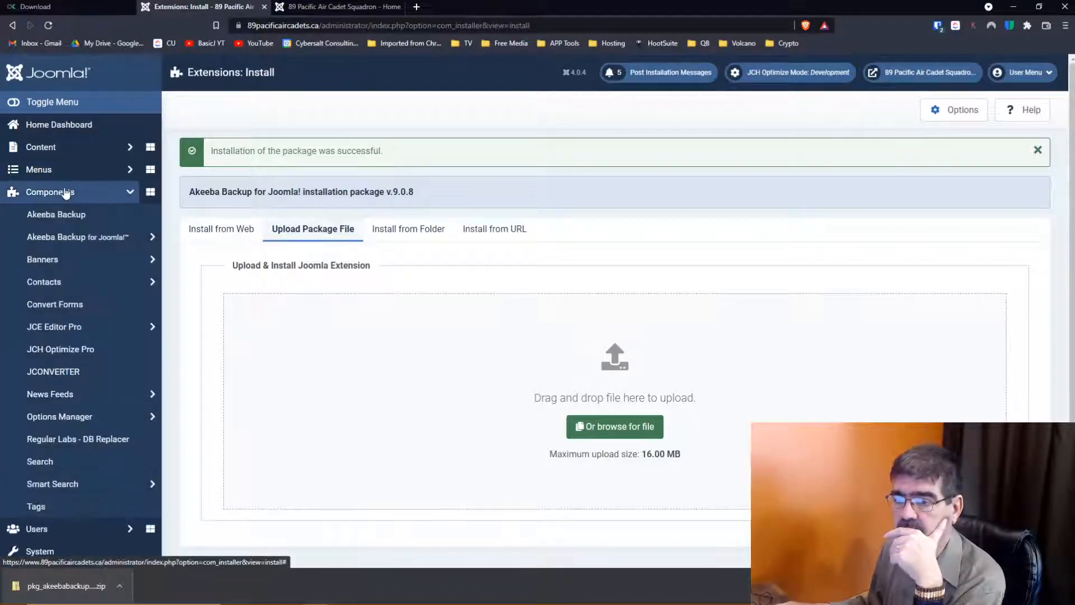
click(65, 223)
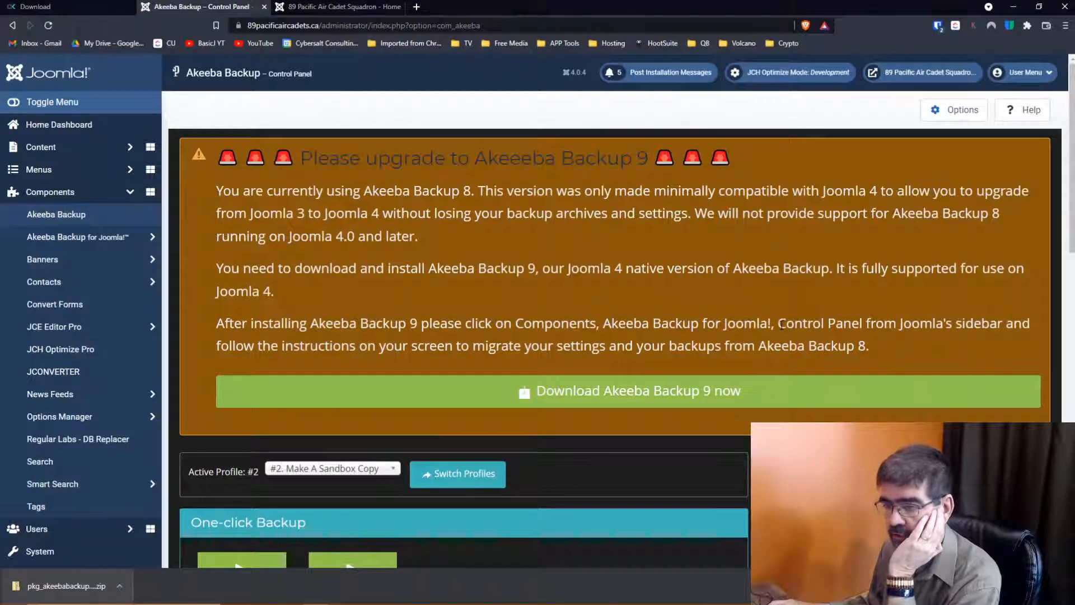
click(78, 240)
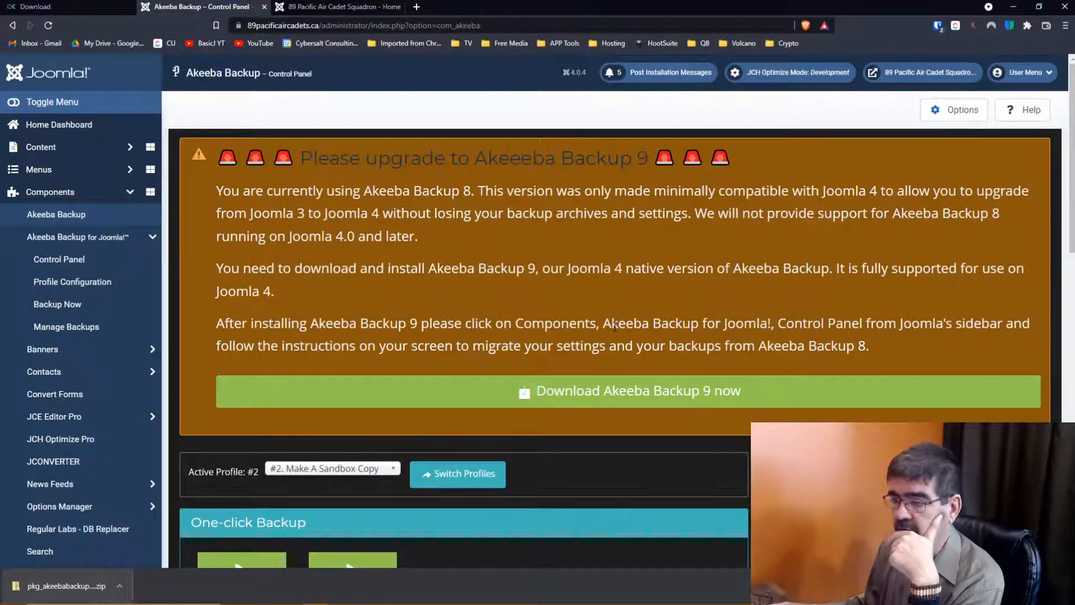
click(50, 238)
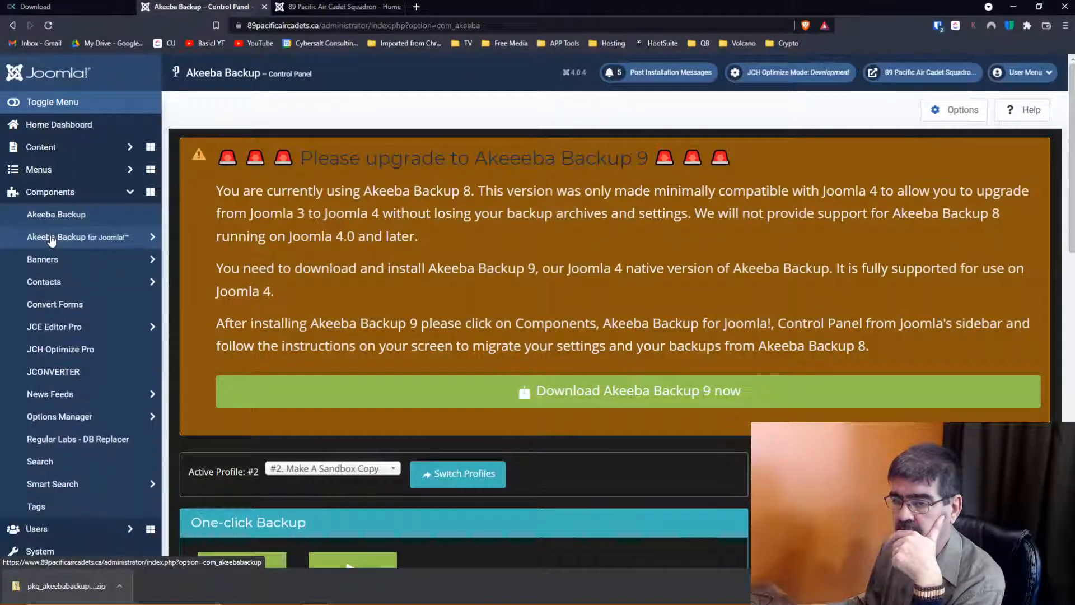
click(50, 237)
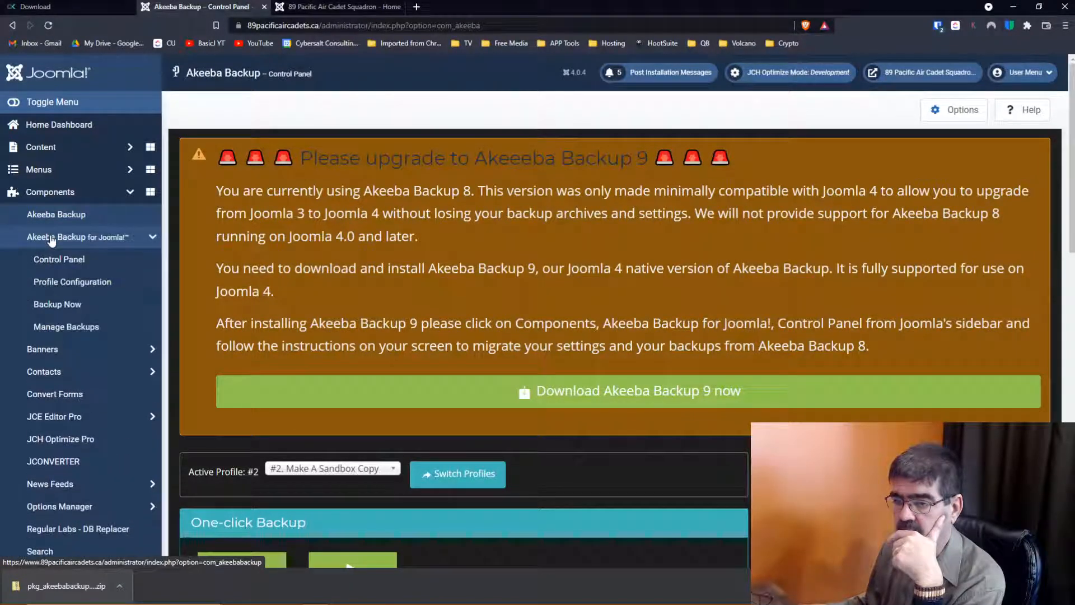
click(57, 267)
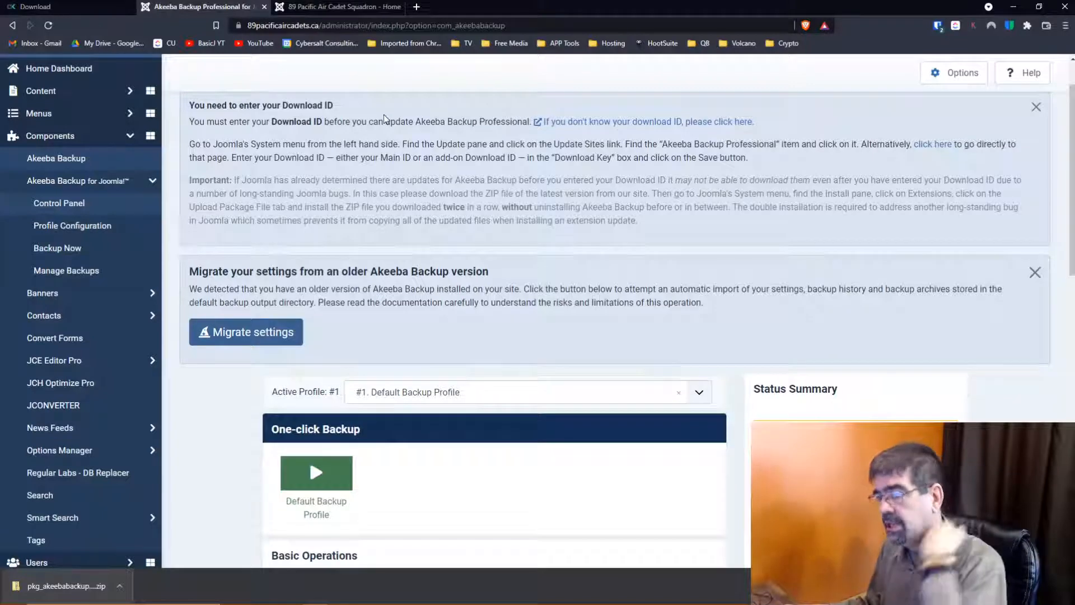
click(245, 344)
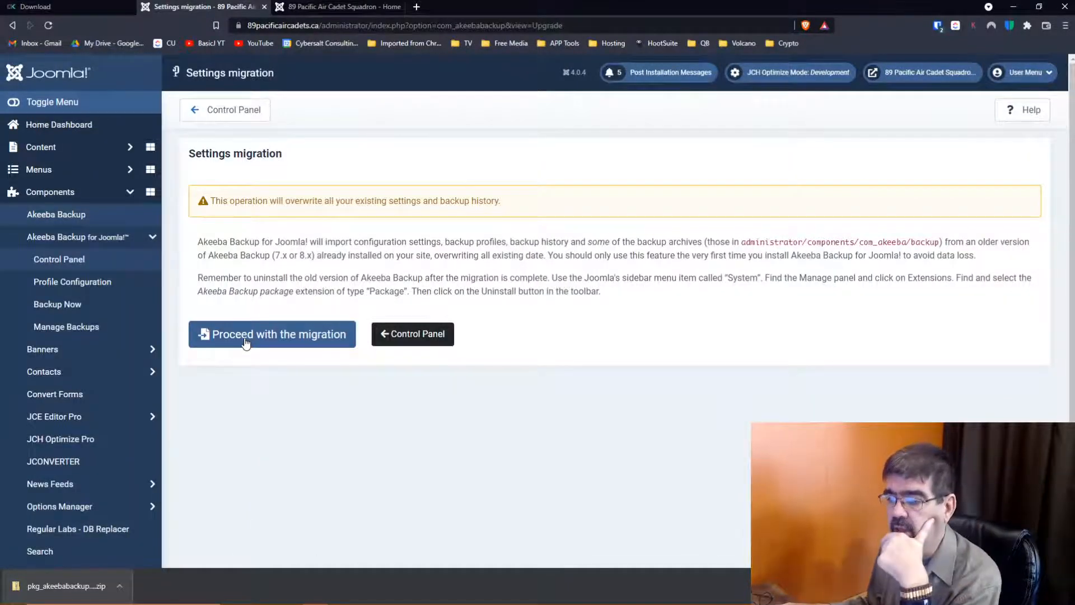
click(245, 342)
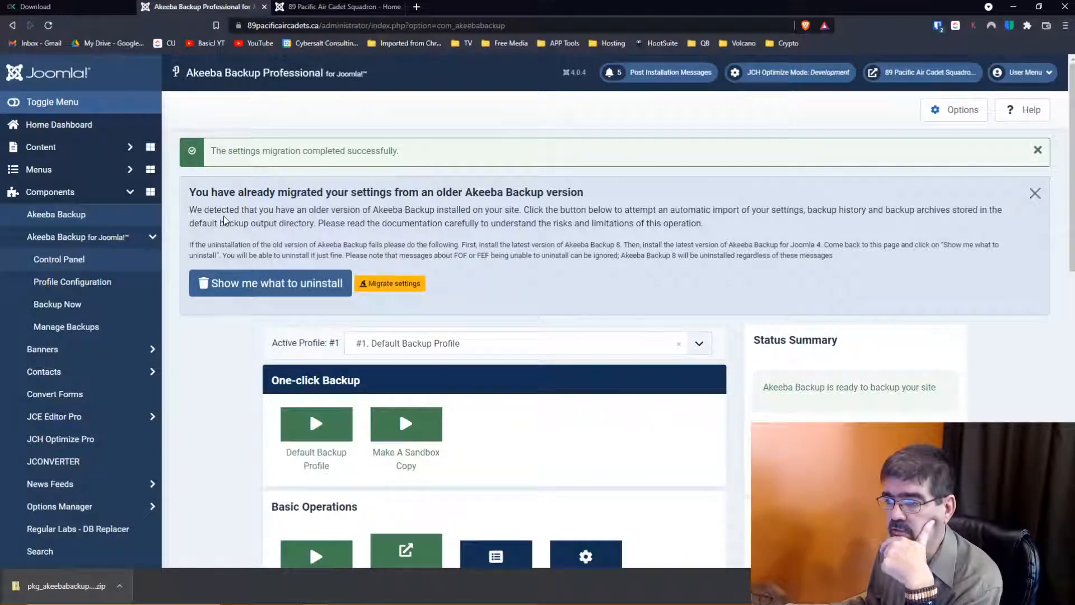
- Uninstall the old Akeeba Backup package 8.0.12 using the post-migration uninstall link, and dismiss the resulting messages
click(259, 284)
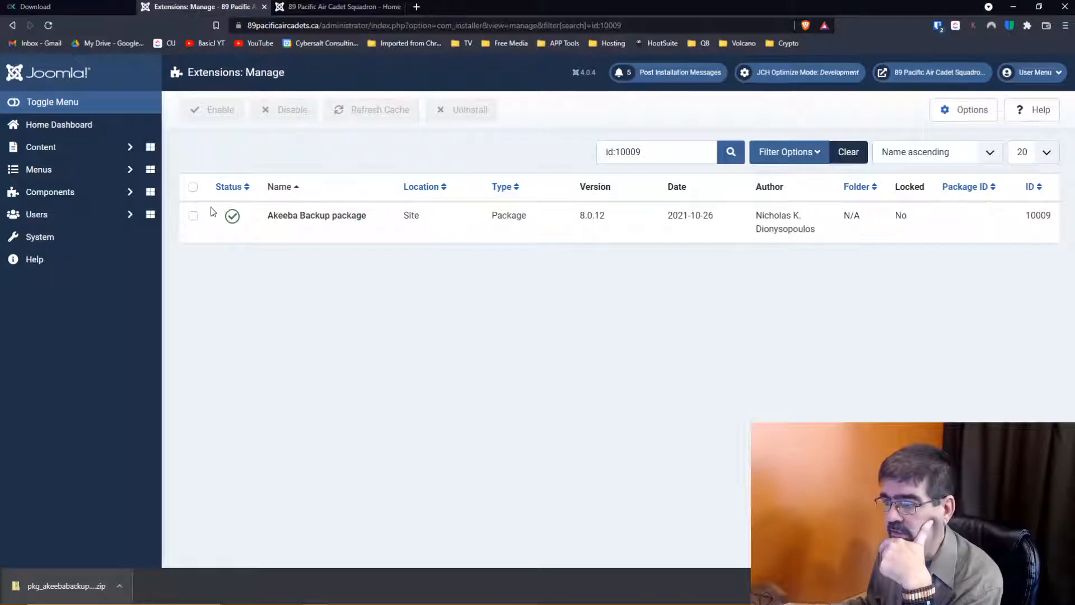
click(193, 216)
click(491, 109)
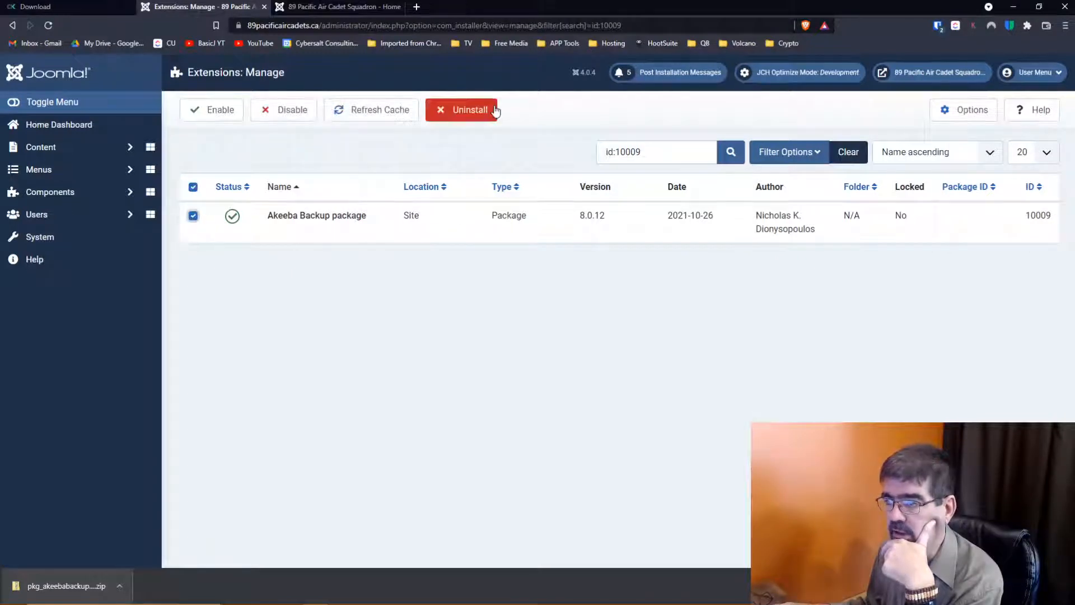
click(587, 100)
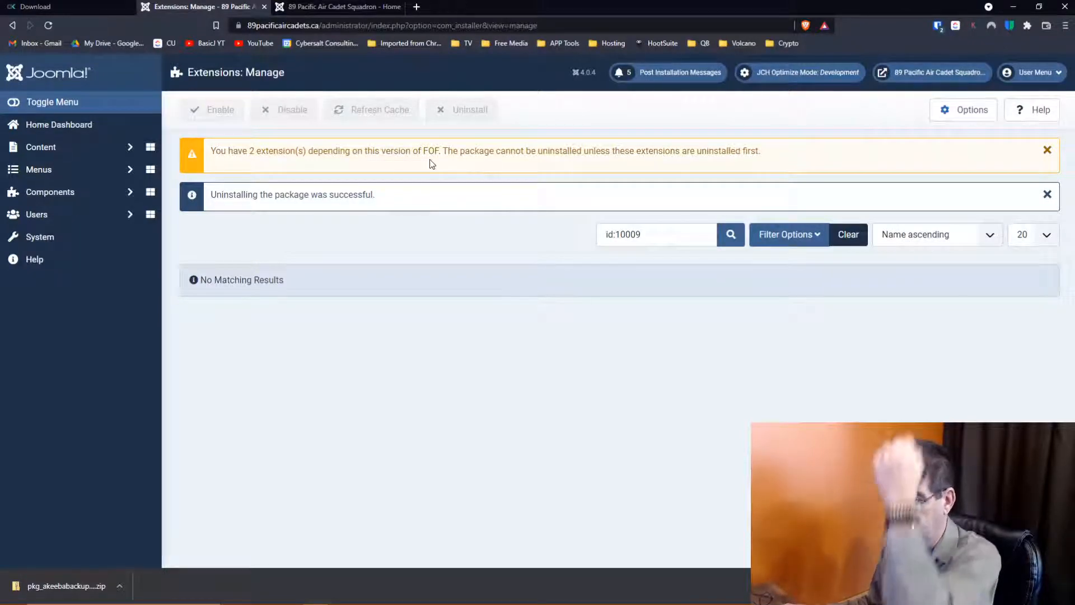
click(1049, 151)
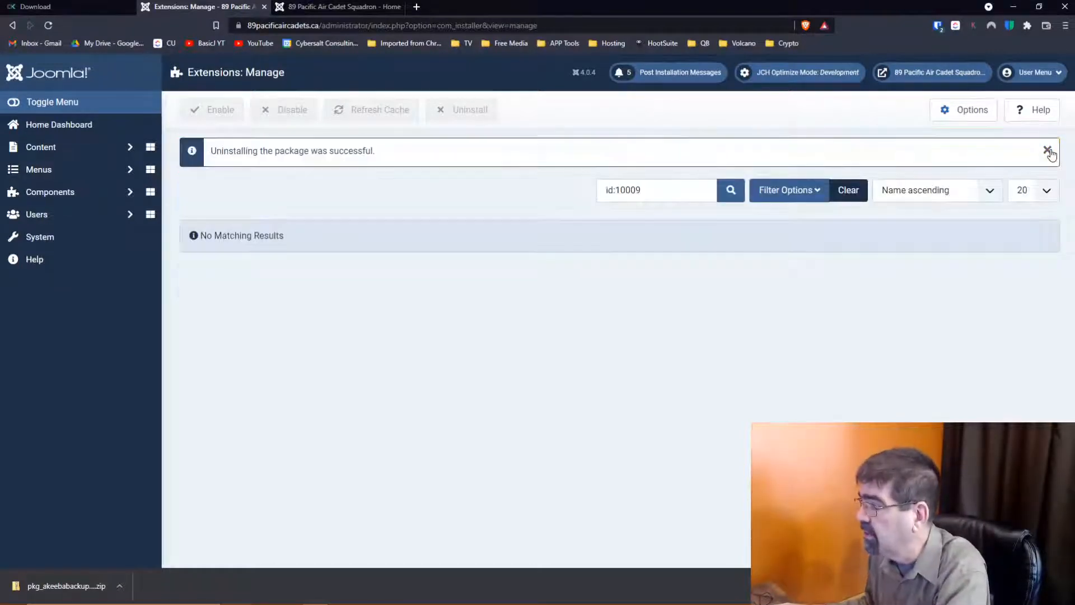
click(1049, 151)
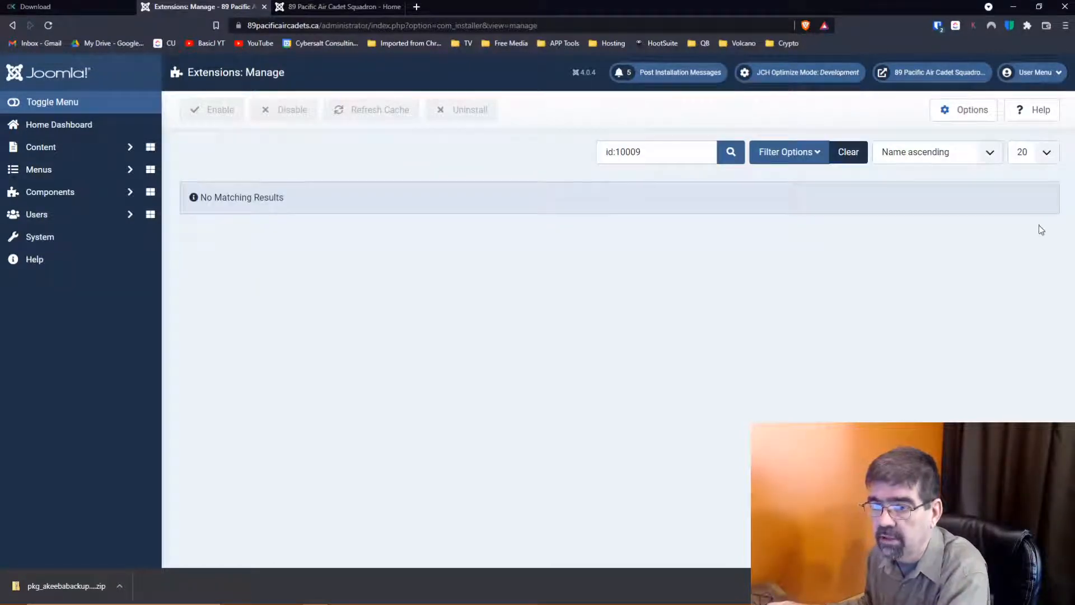
- Run a one-click backup with the Make A Sandbox Copy profile from the Akeeba Backup for Joomla! control panel
click(60, 194)
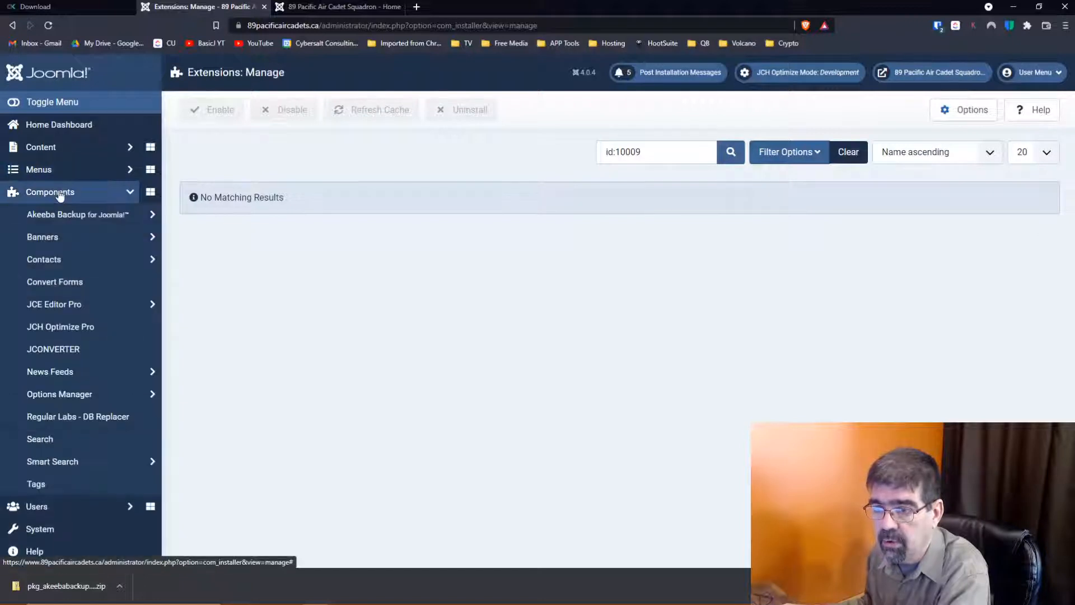
click(67, 215)
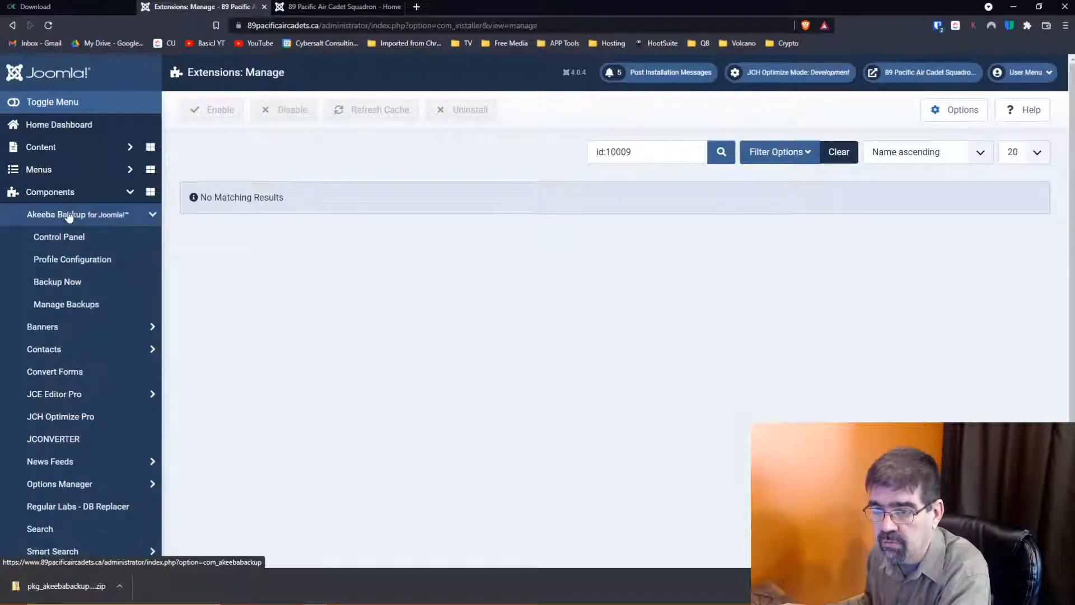
click(68, 241)
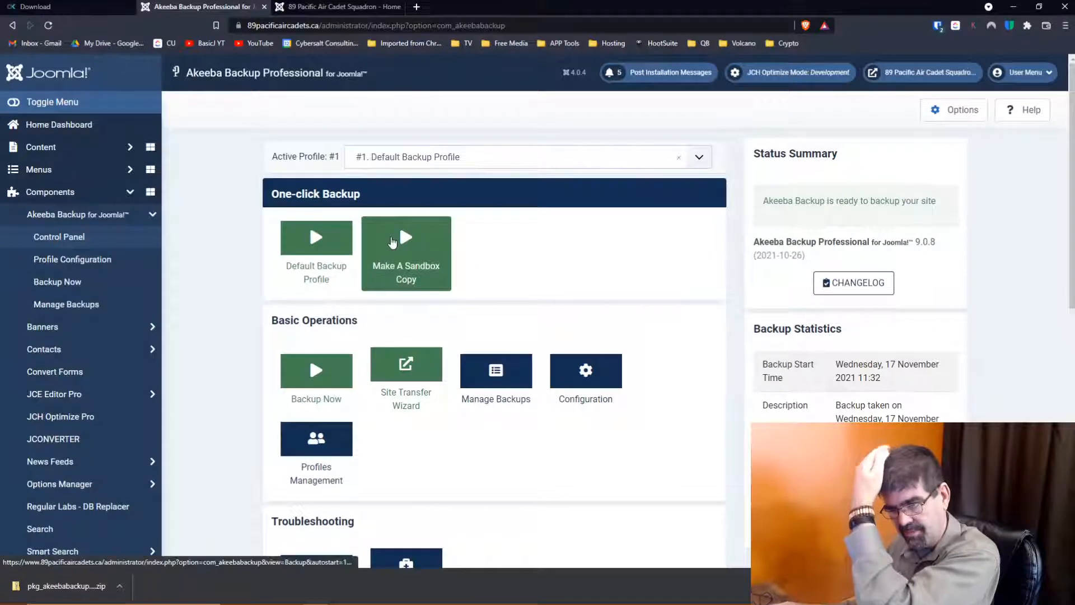
click(392, 242)
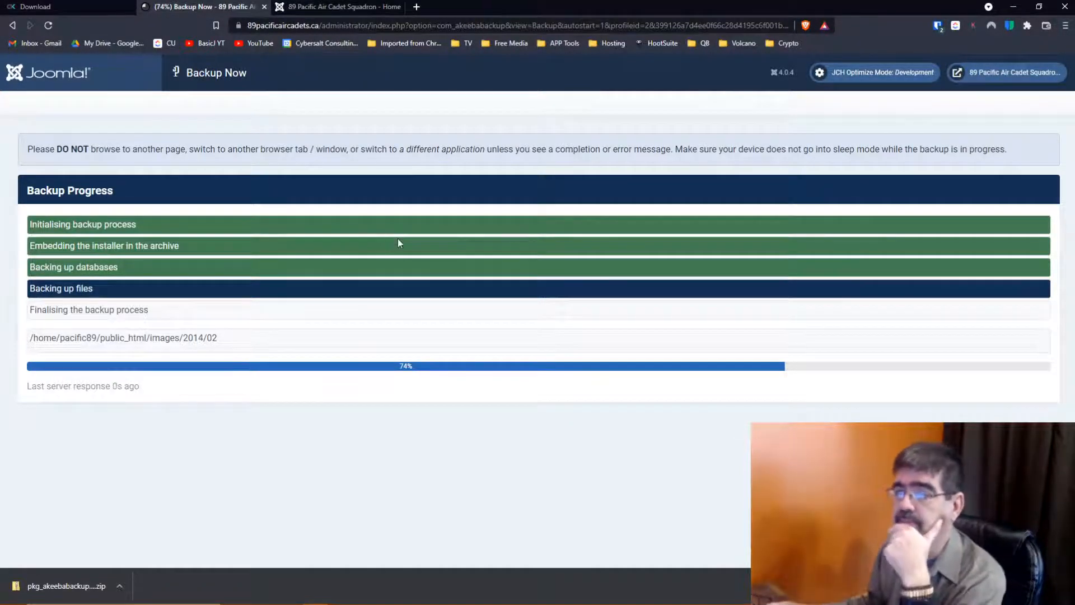
- Examine the upgraded site's public home page from the Cassiopeia header down to the login form
click(292, 14)
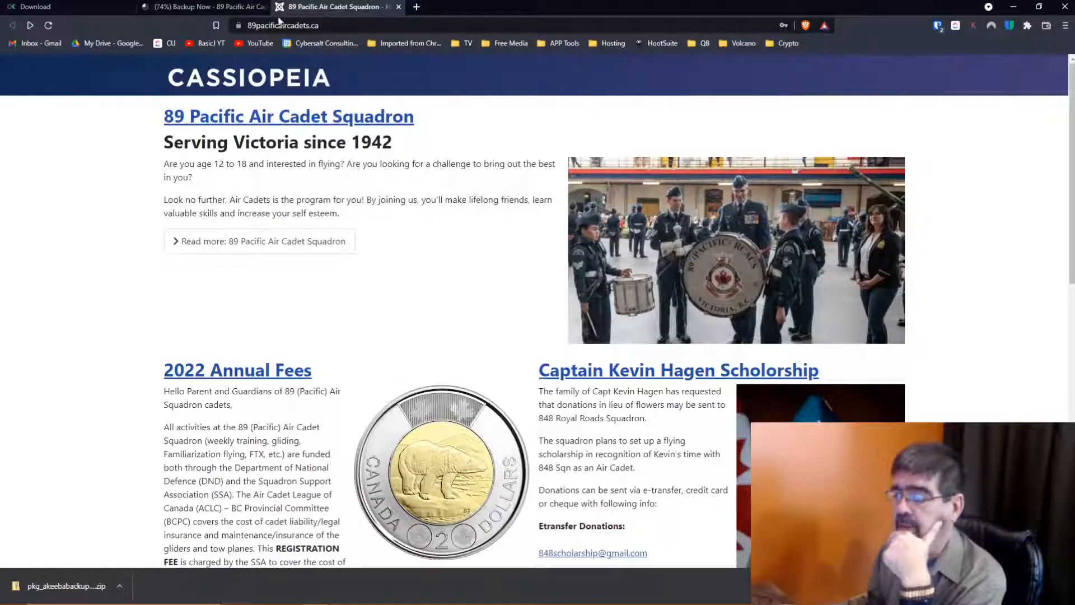
scroll(388, 227, down, 8)
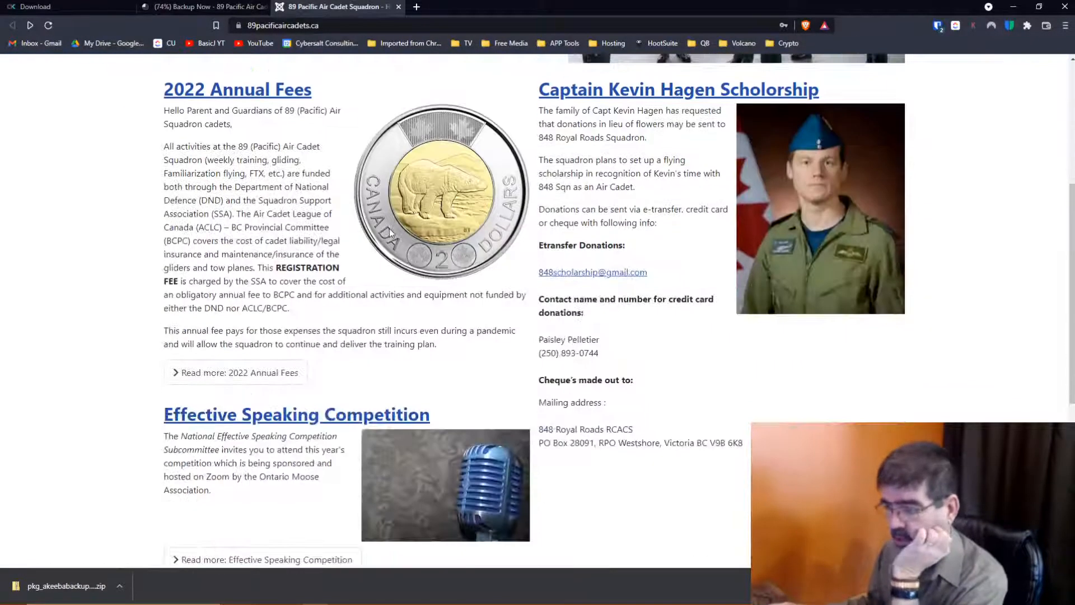
scroll(389, 228, down, 1)
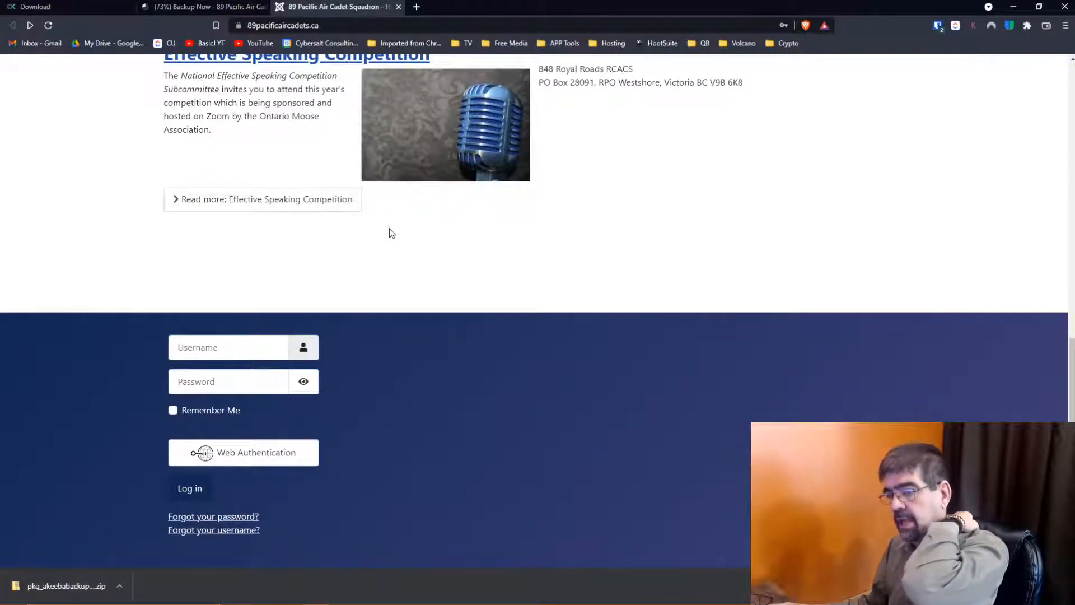
scroll(391, 233, up, 10)
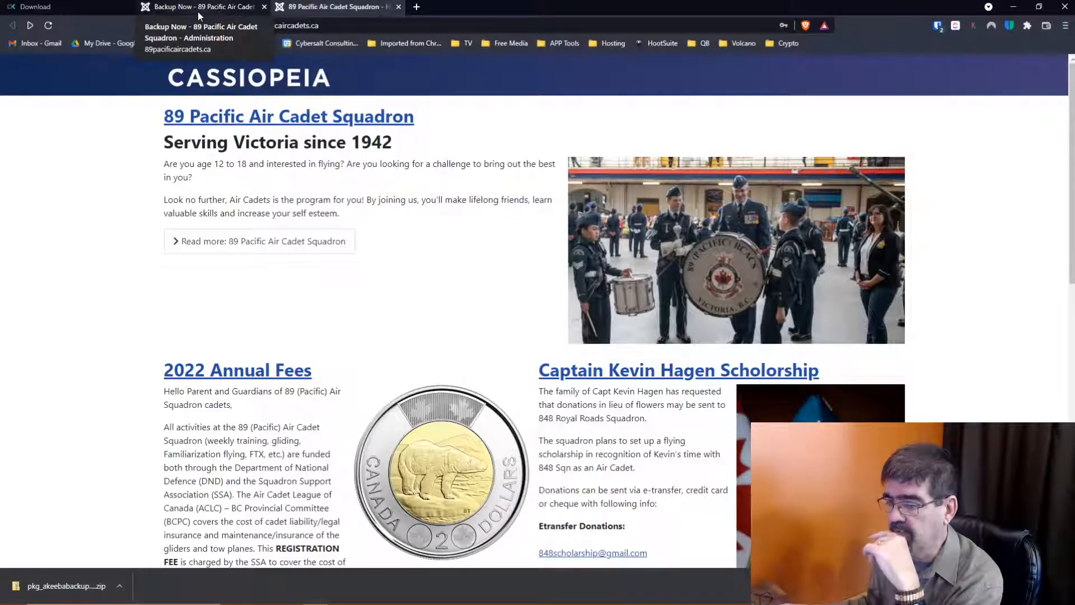
scroll(422, 270, down, 3)
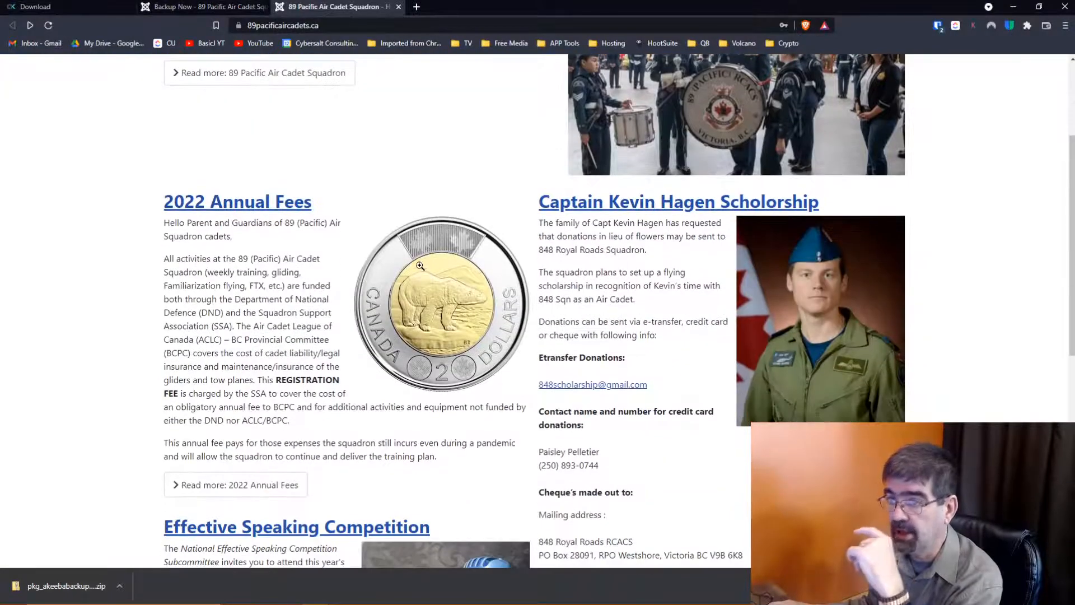
scroll(420, 266, up, 3)
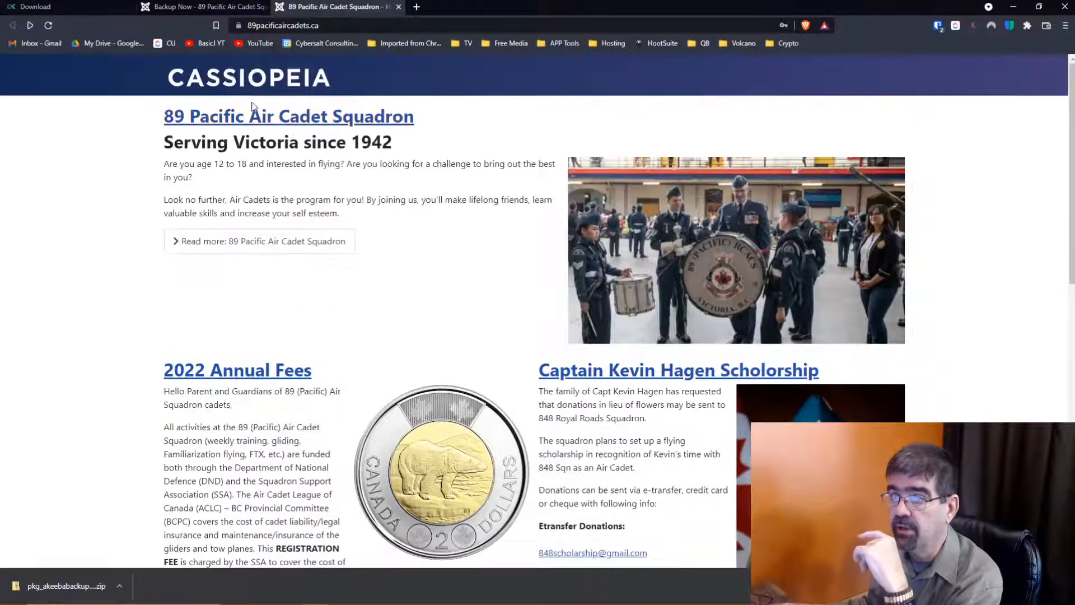
- Review the stored backups in Akeeba Backup's backup management list and select all listed entries
click(189, 7)
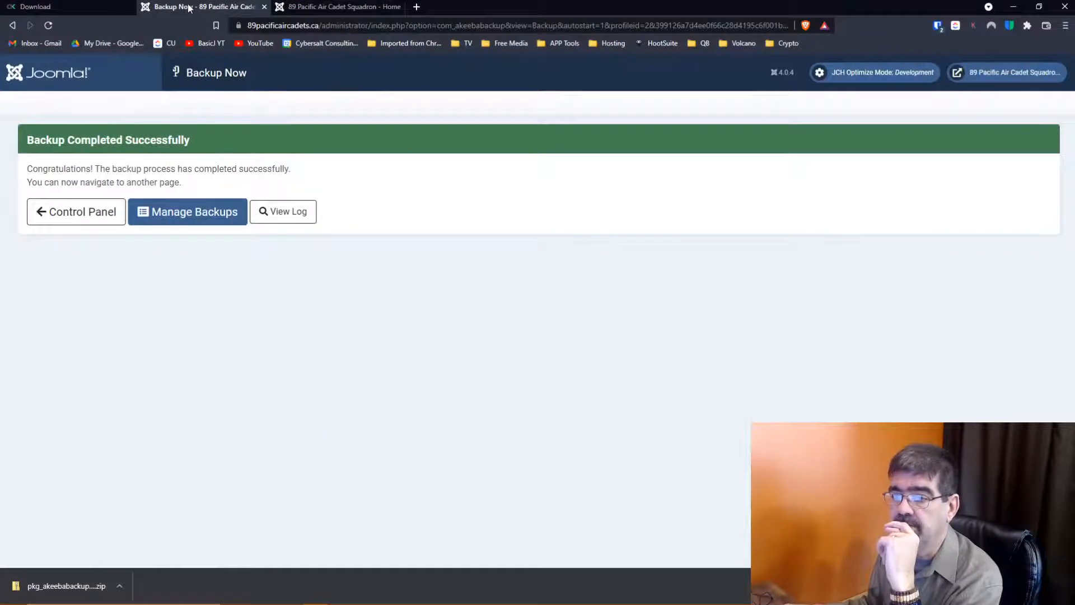
click(207, 215)
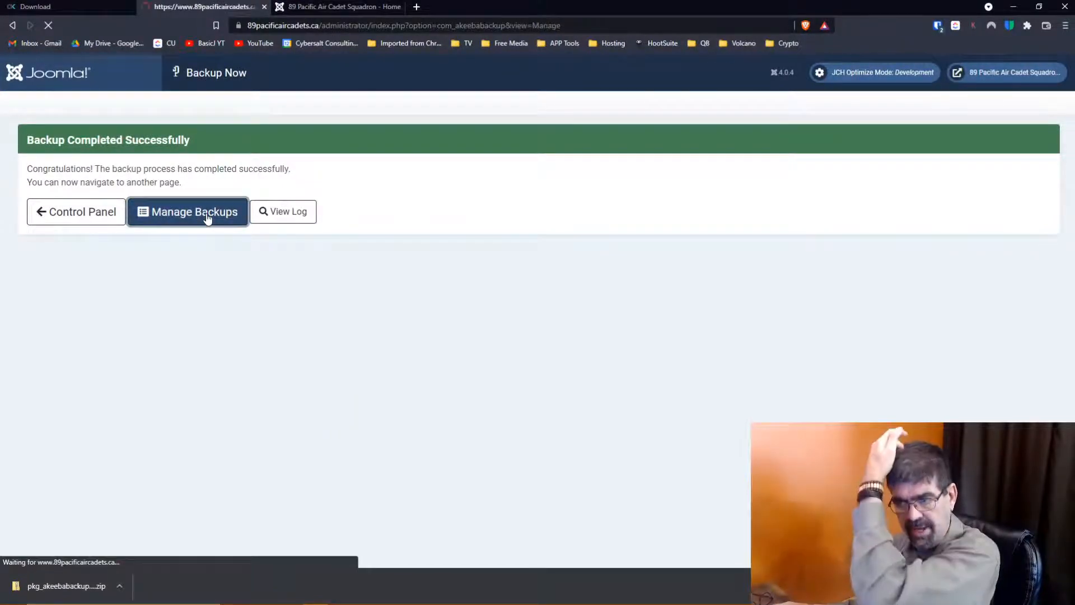
scroll(442, 210, down, 3)
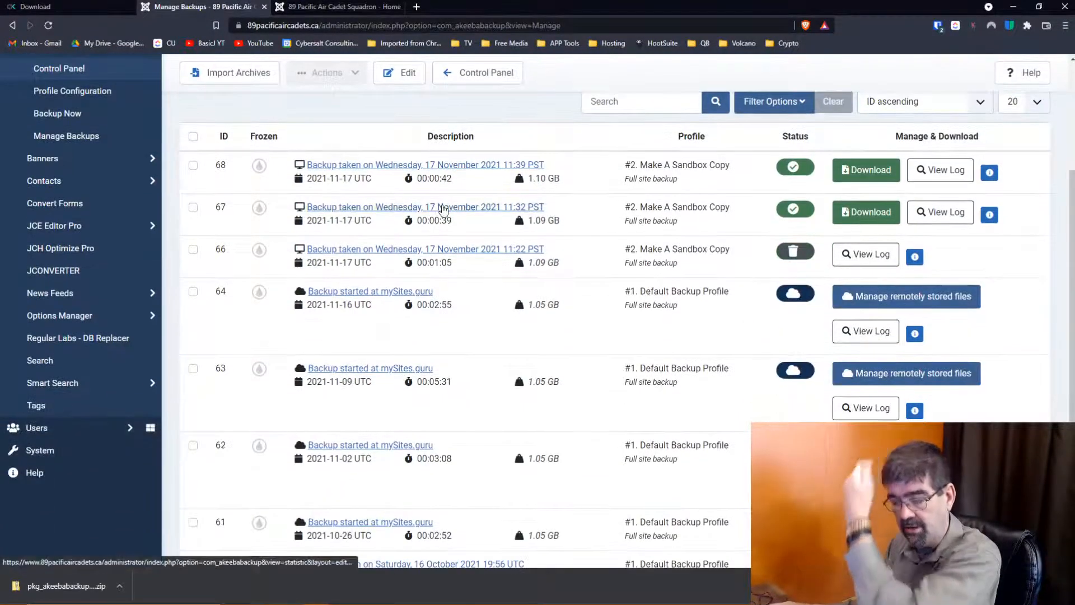
scroll(441, 209, up, 1)
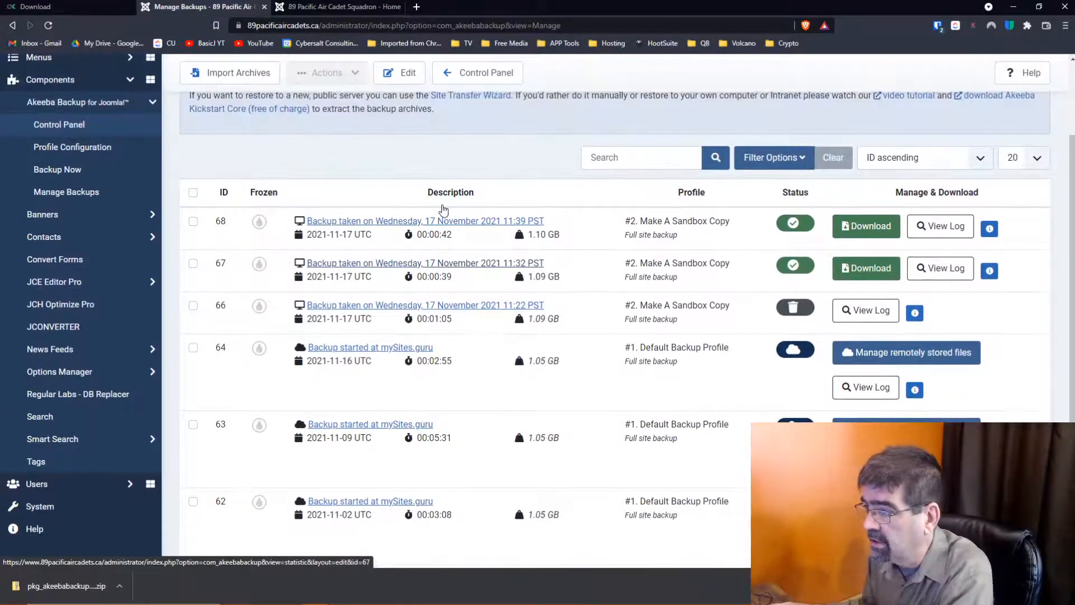
click(192, 193)
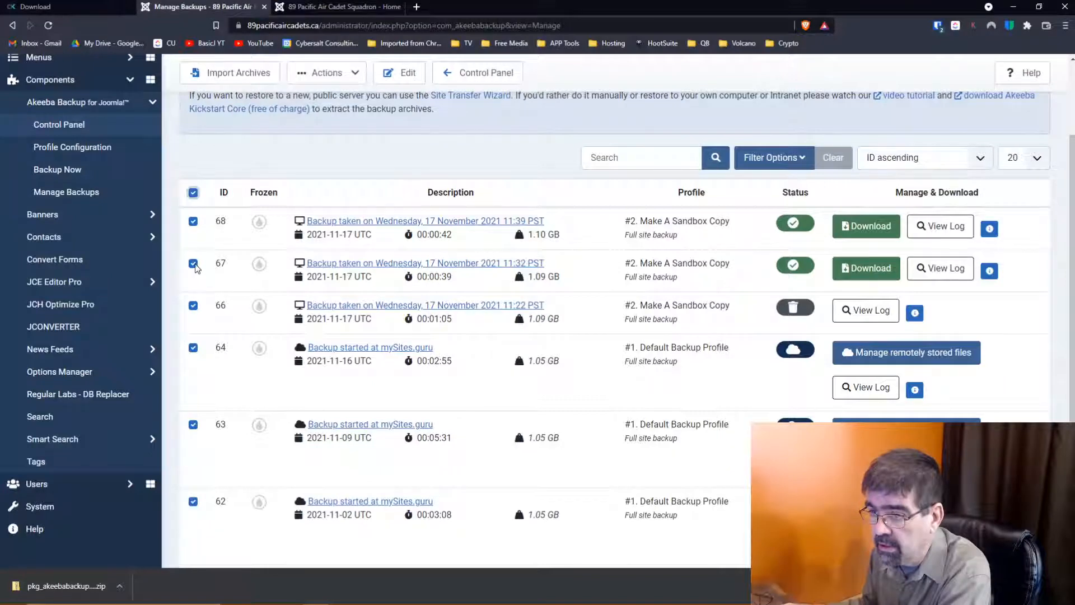
scroll(370, 185, up, 2)
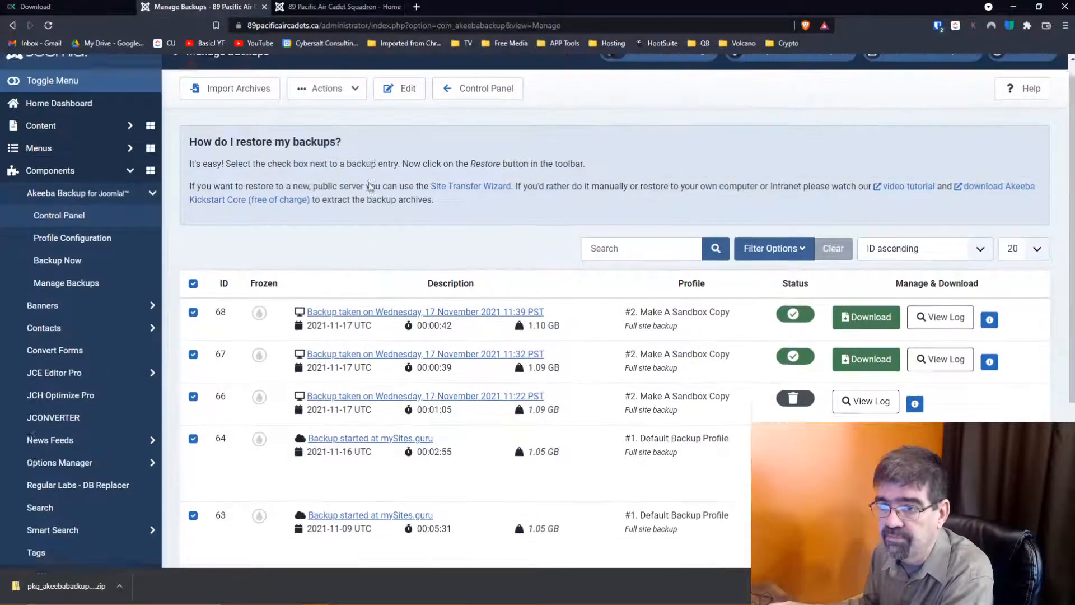
scroll(369, 187, up, 1)
- Check the public home page, and inspect the Cassiopeia site template's overrides, description and updated files before closing it
click(338, 8)
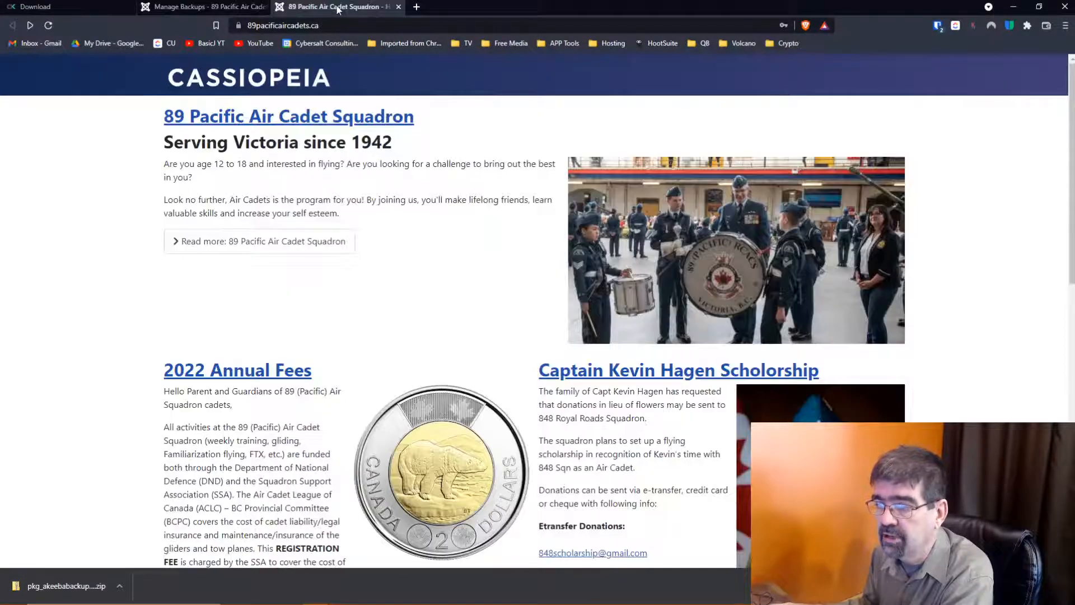
click(202, 7)
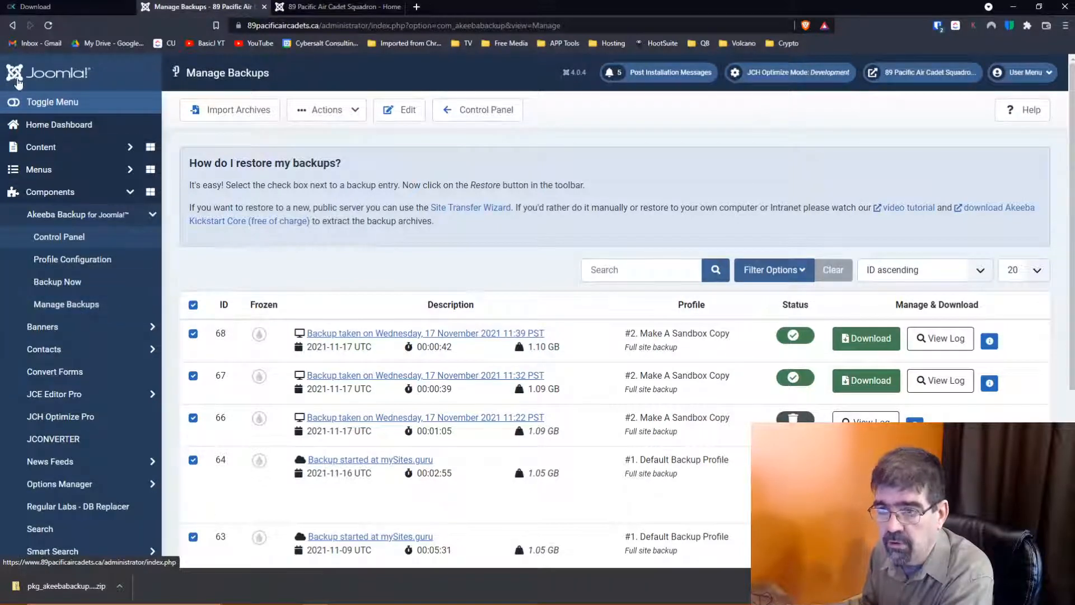
click(17, 76)
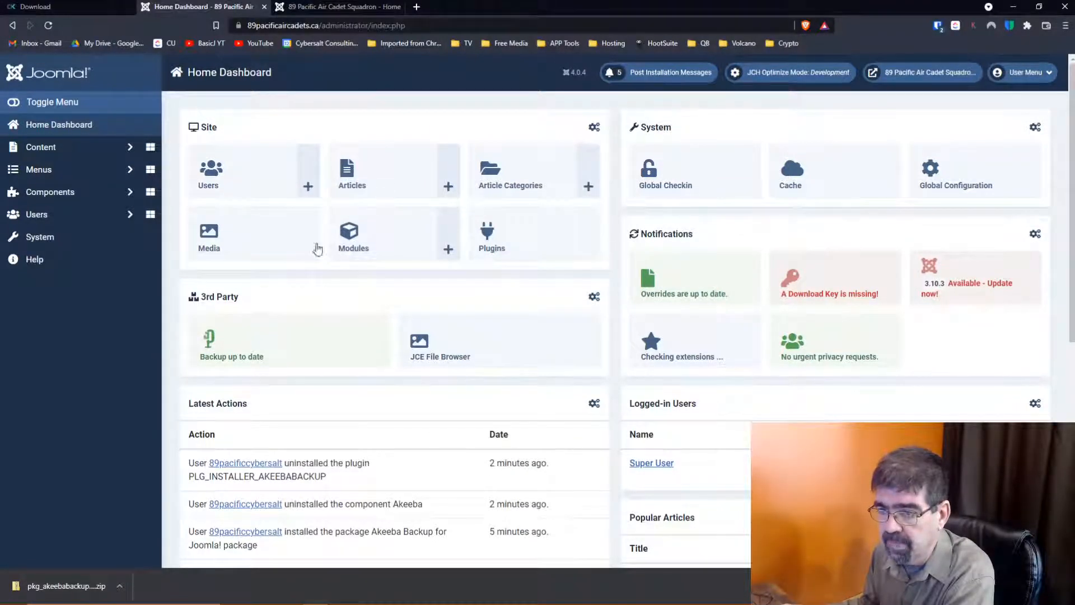
click(68, 244)
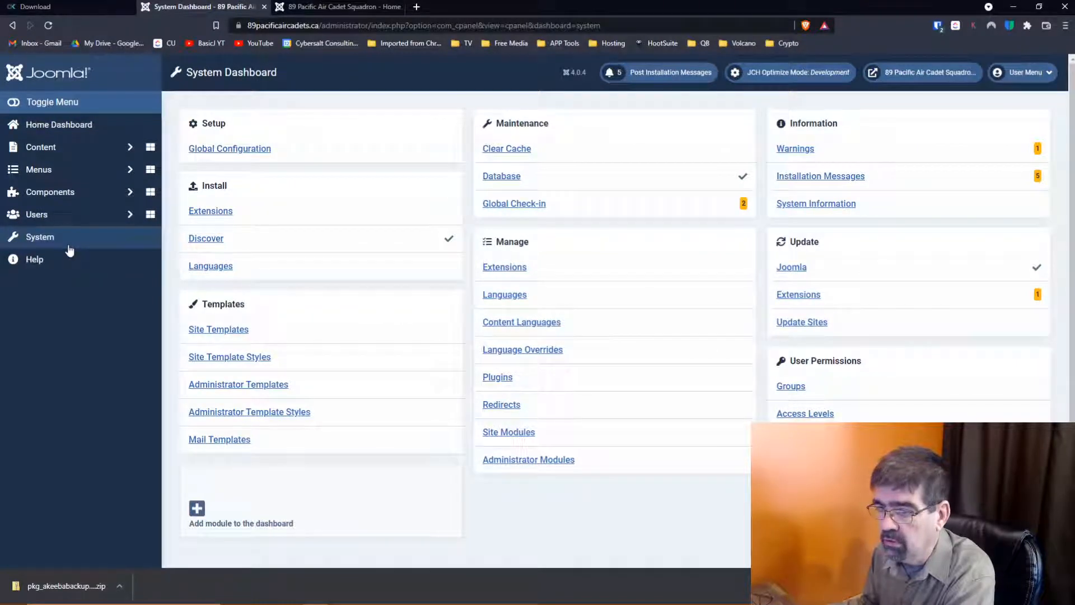
click(218, 331)
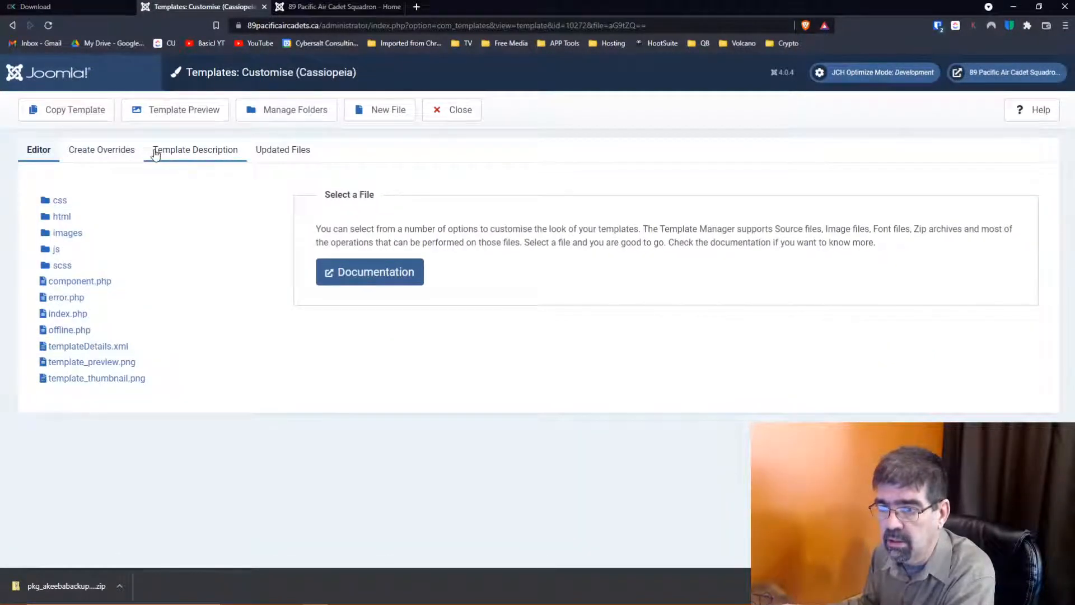
click(98, 152)
click(188, 150)
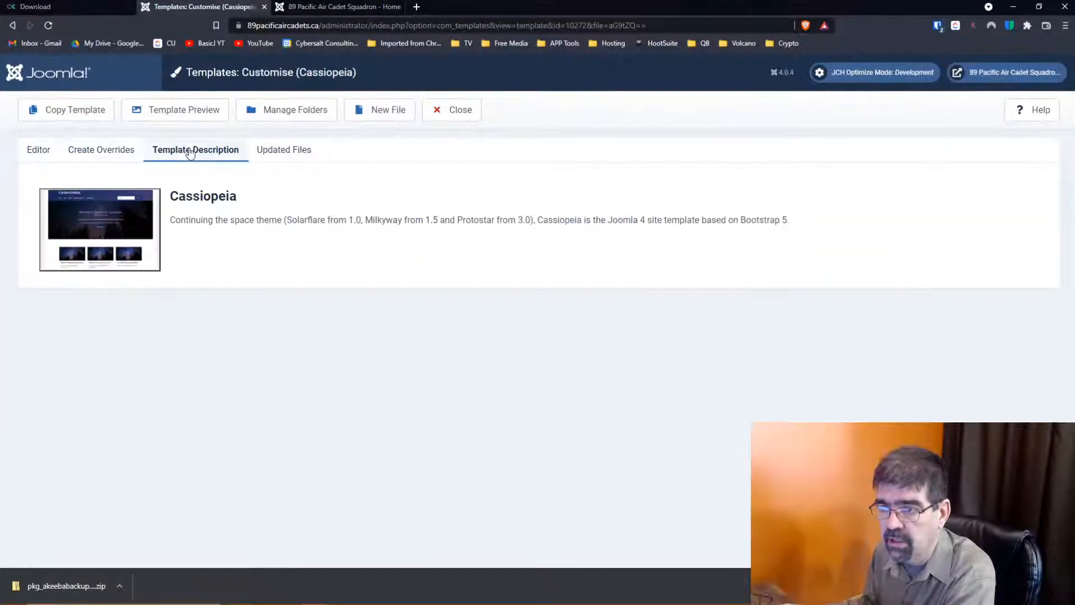
click(266, 159)
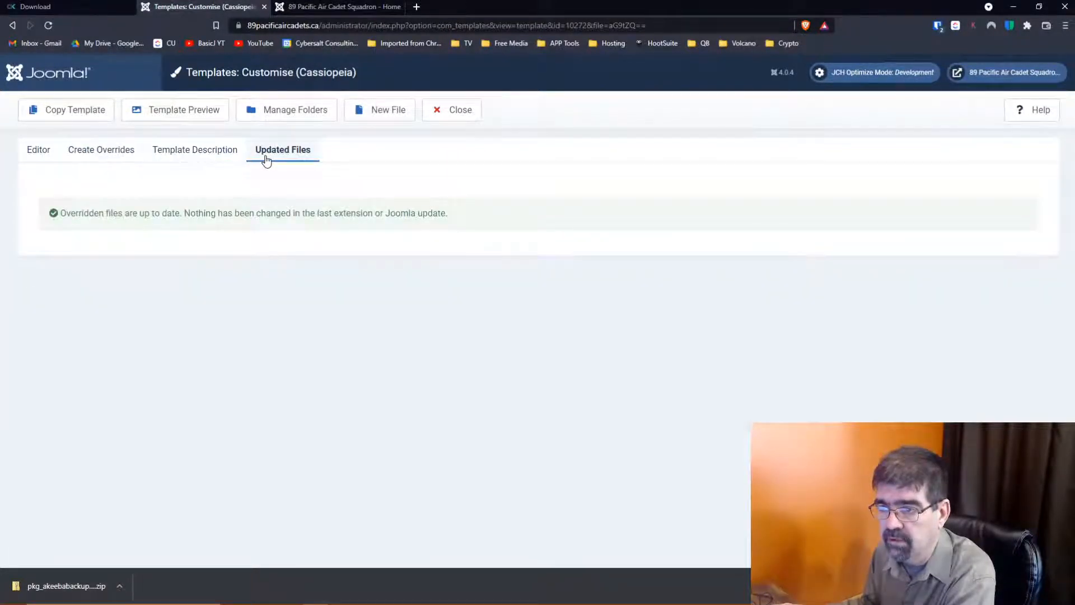
click(439, 121)
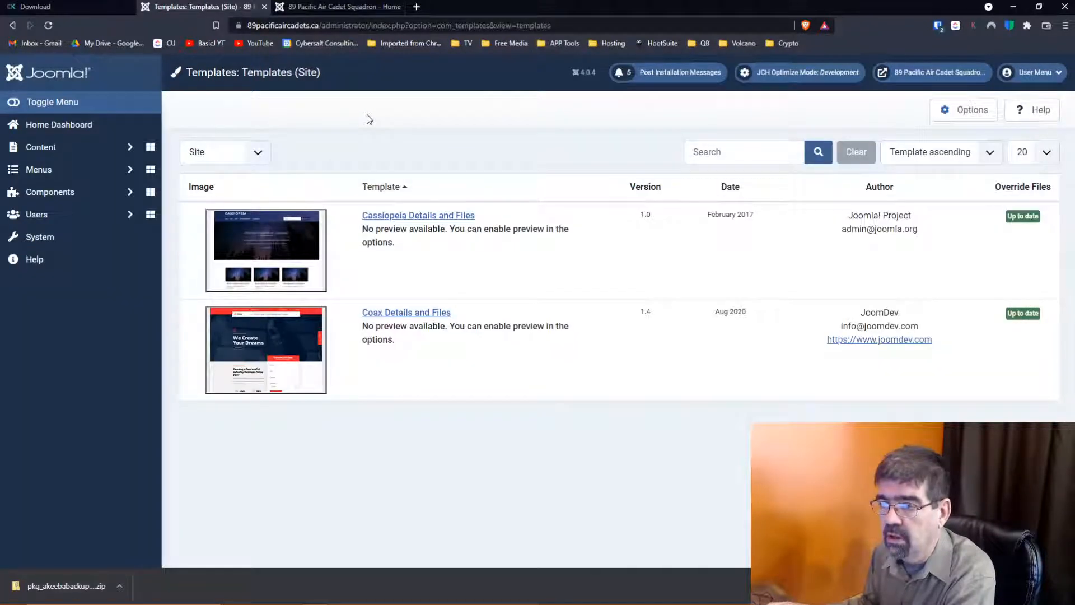
- Open the Cassiopeia - Default site template style for editing and go through its advanced settings
click(56, 245)
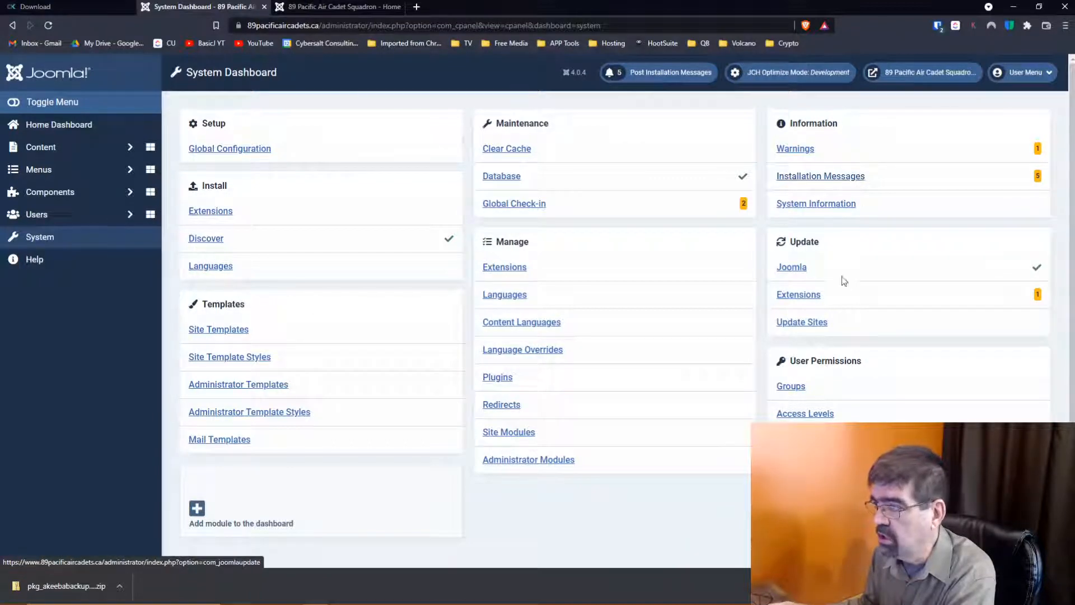
click(208, 361)
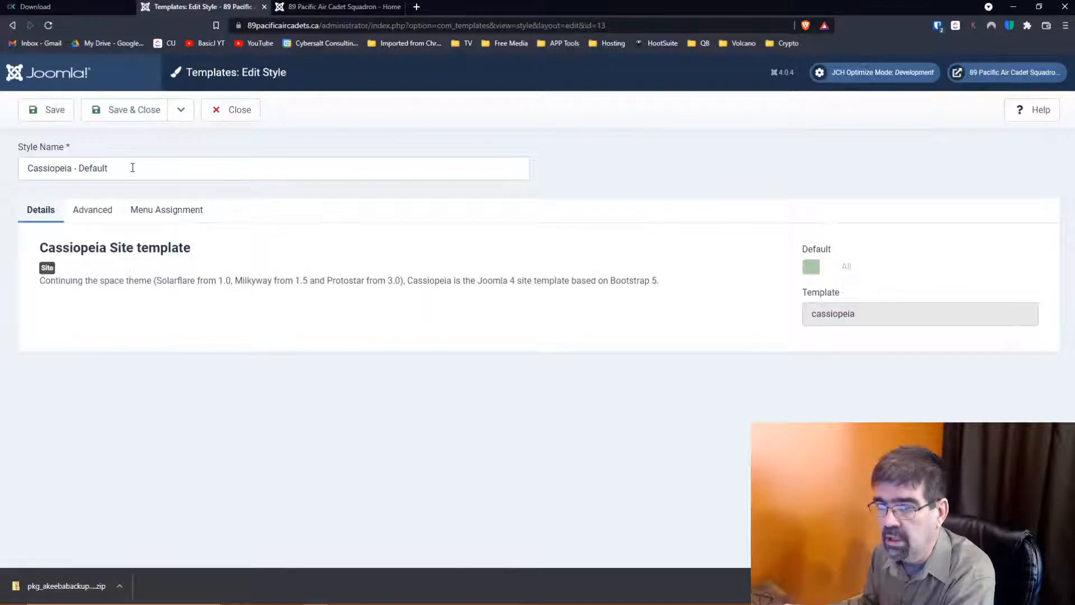
click(97, 212)
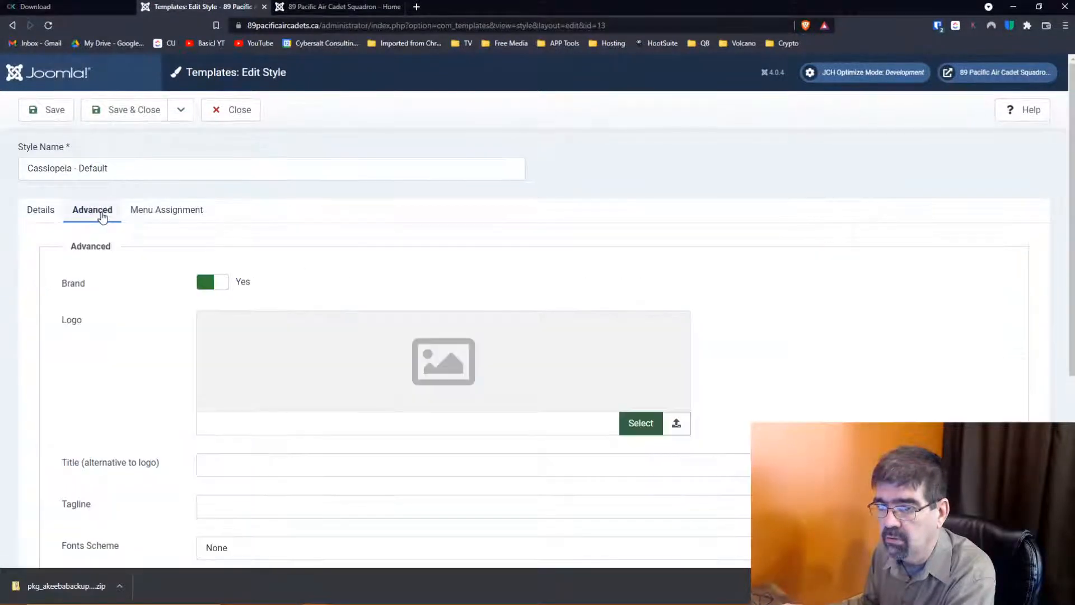
scroll(388, 271, down, 5)
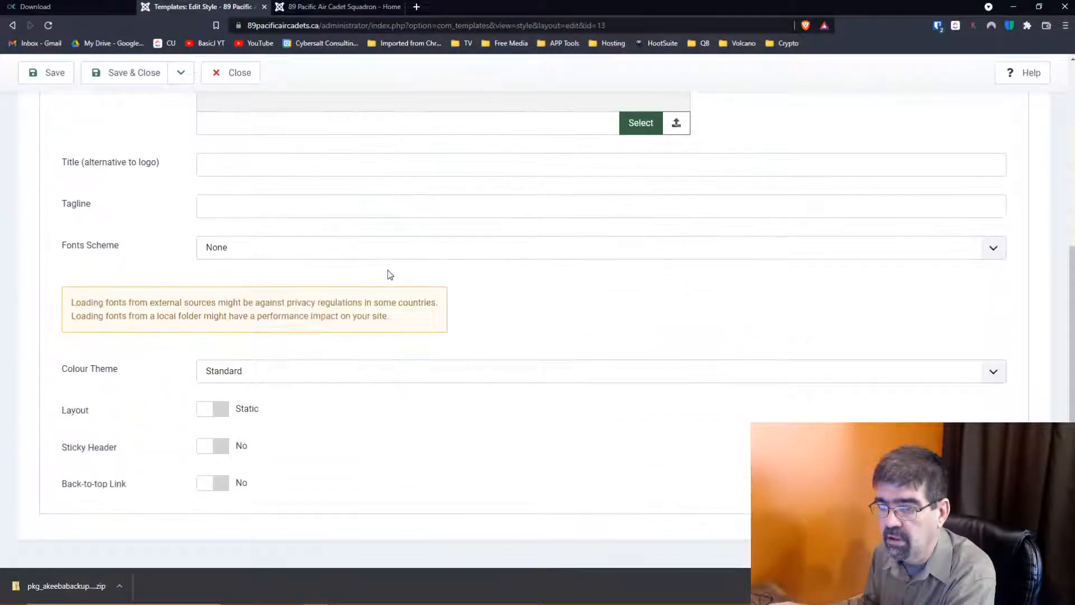
scroll(389, 271, up, 1)
scroll(388, 270, up, 1)
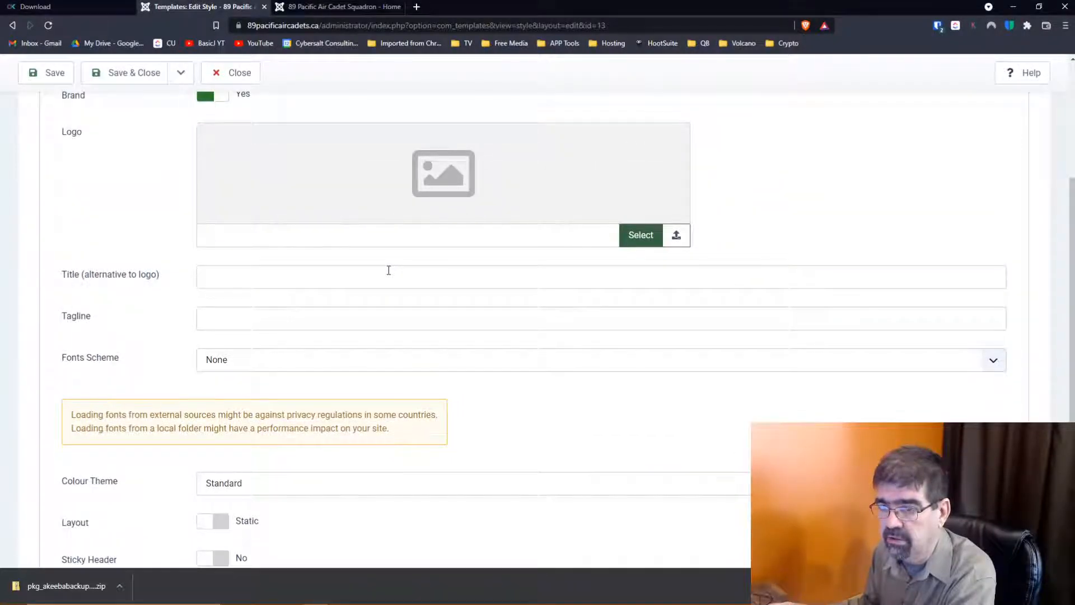
click(389, 270)
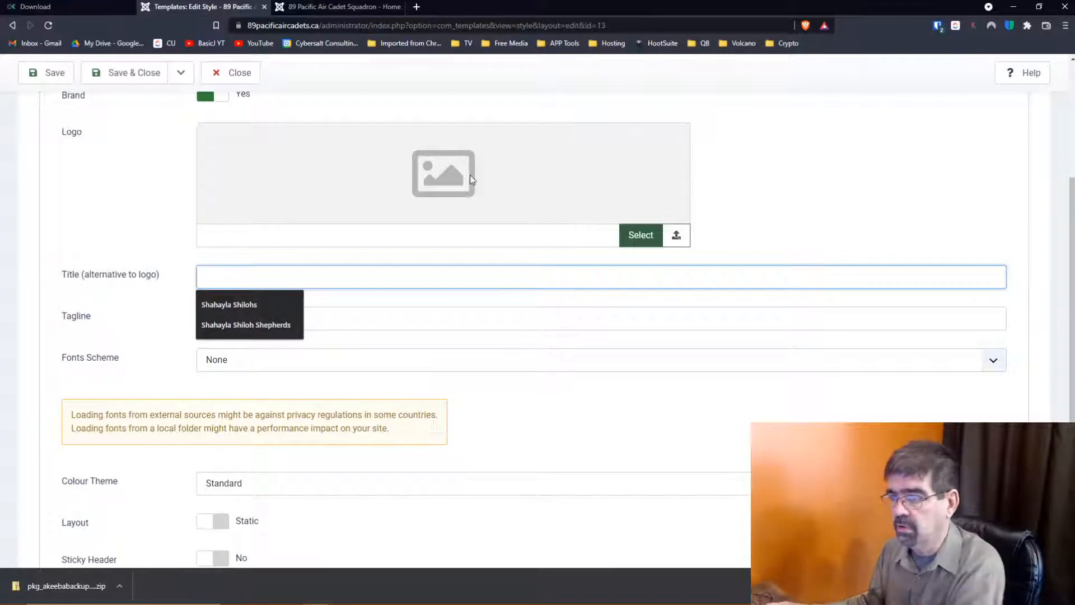
- Set the style's logo to 89pacific-header-logo-300x112.png from the graphics image folder
click(637, 238)
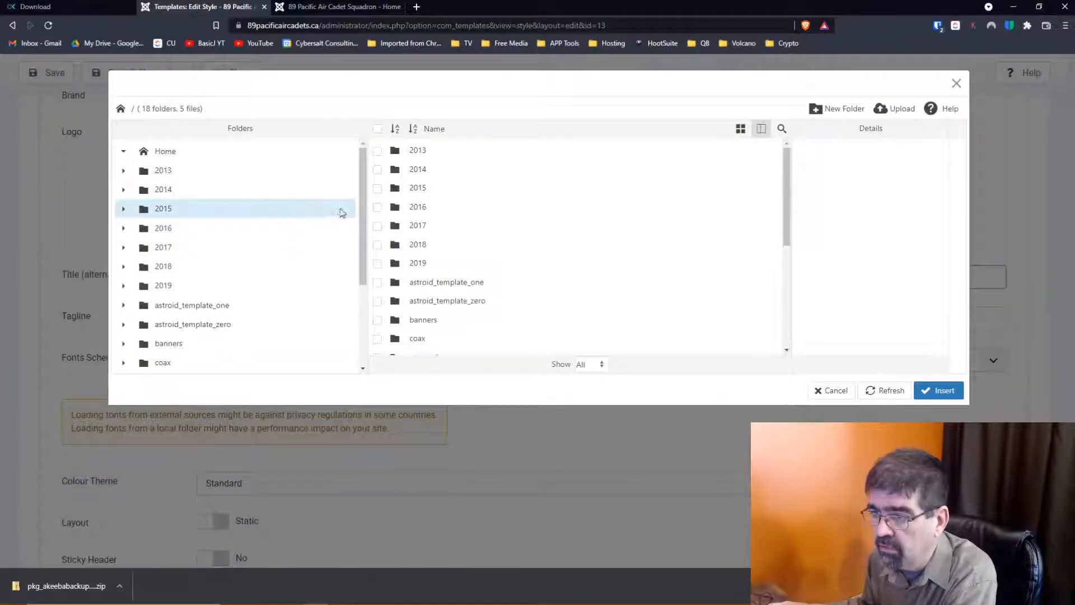
drag(363, 202, 240, 303)
click(170, 271)
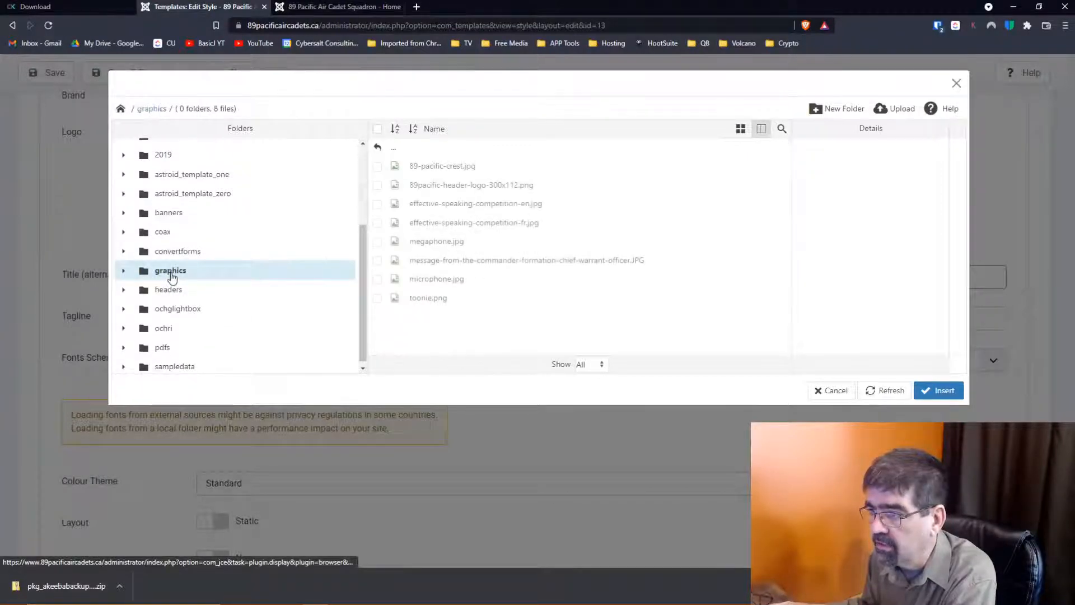
click(741, 130)
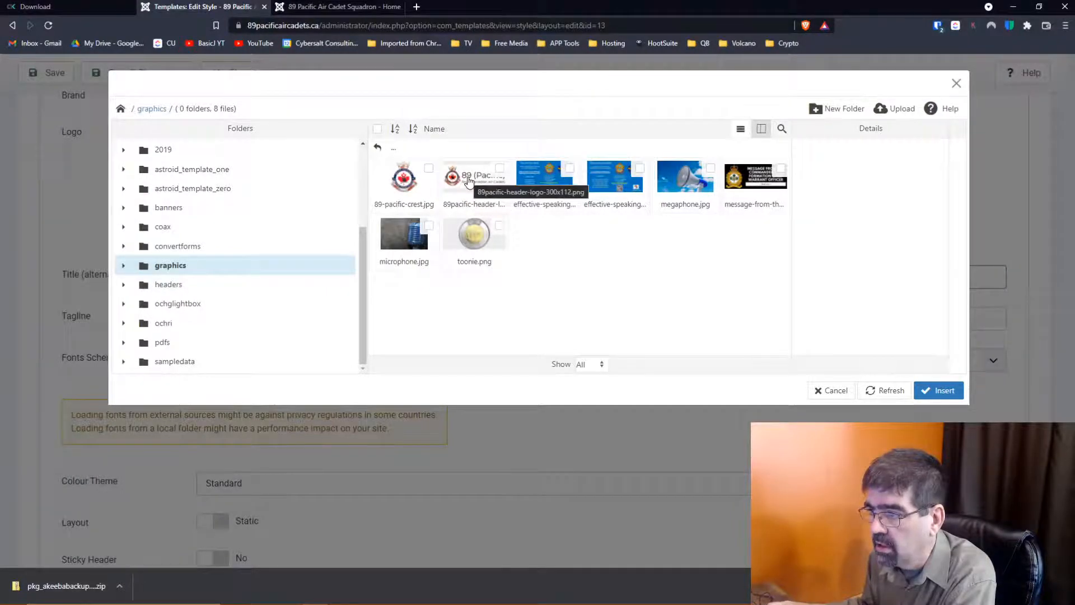
click(469, 181)
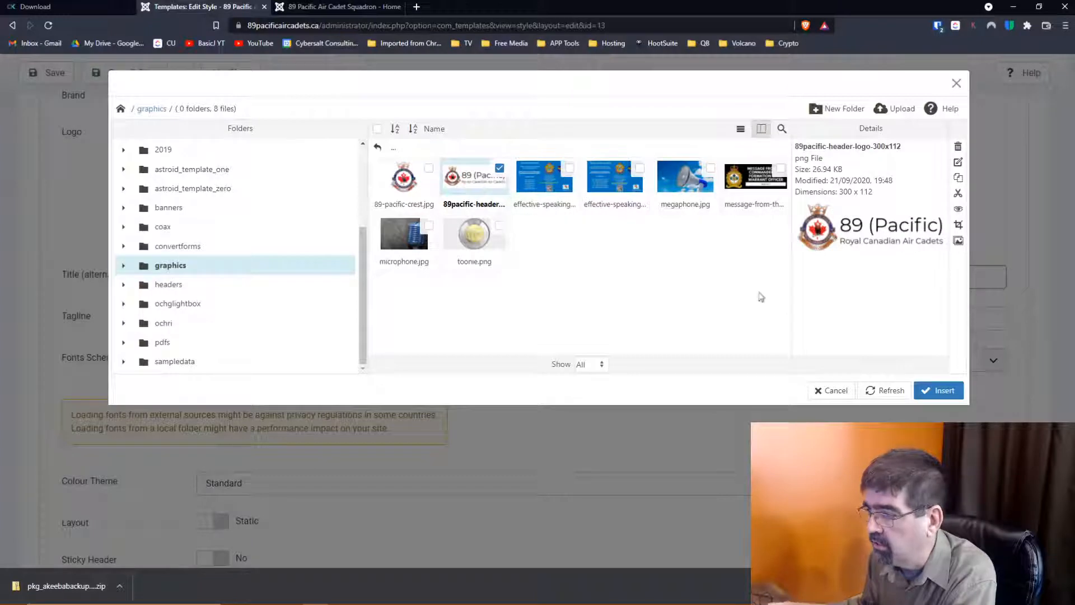
click(939, 391)
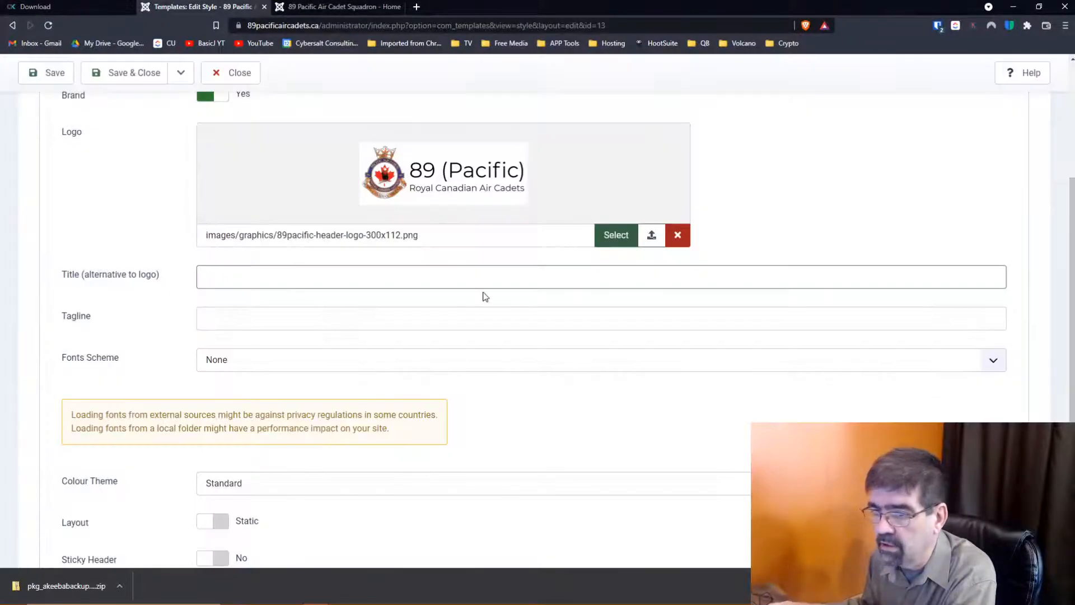
- Try the Alternative colour theme for the Cassiopeia style and set it back to Standard
click(324, 277)
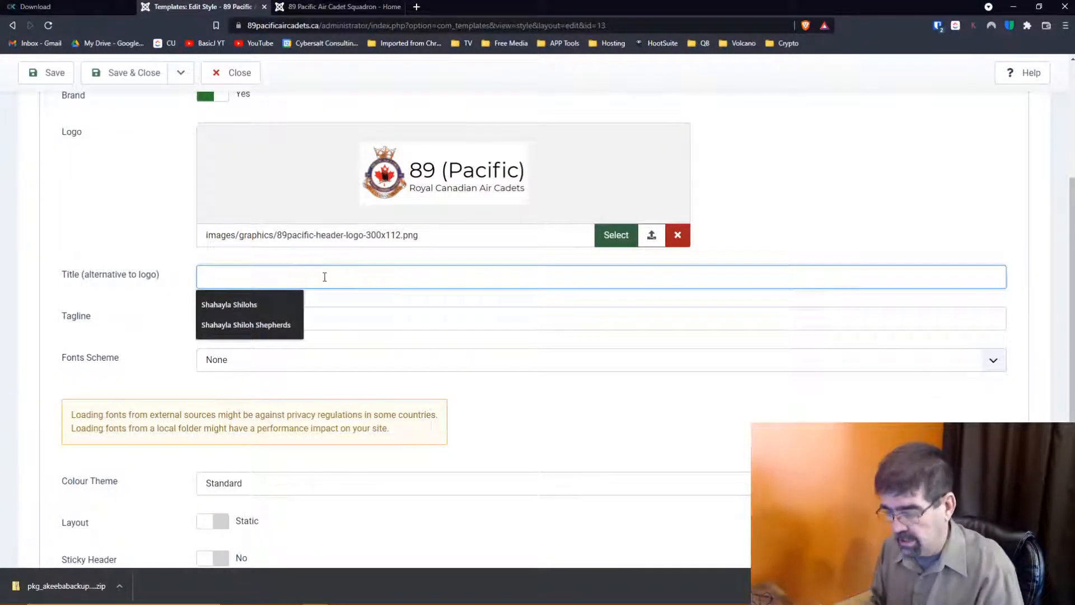
text(89)
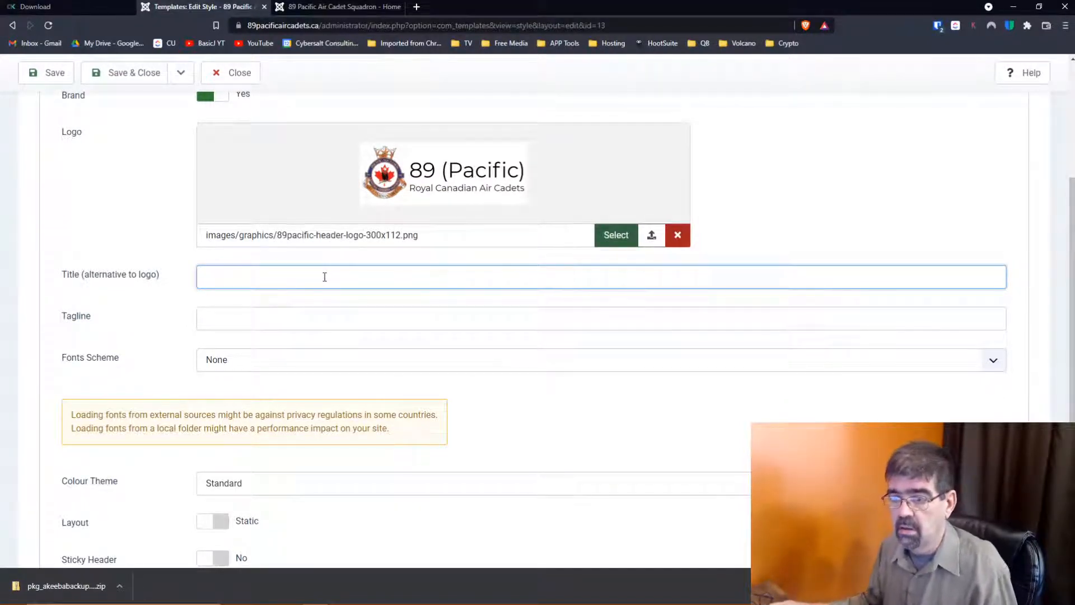
scroll(324, 277, down, 2)
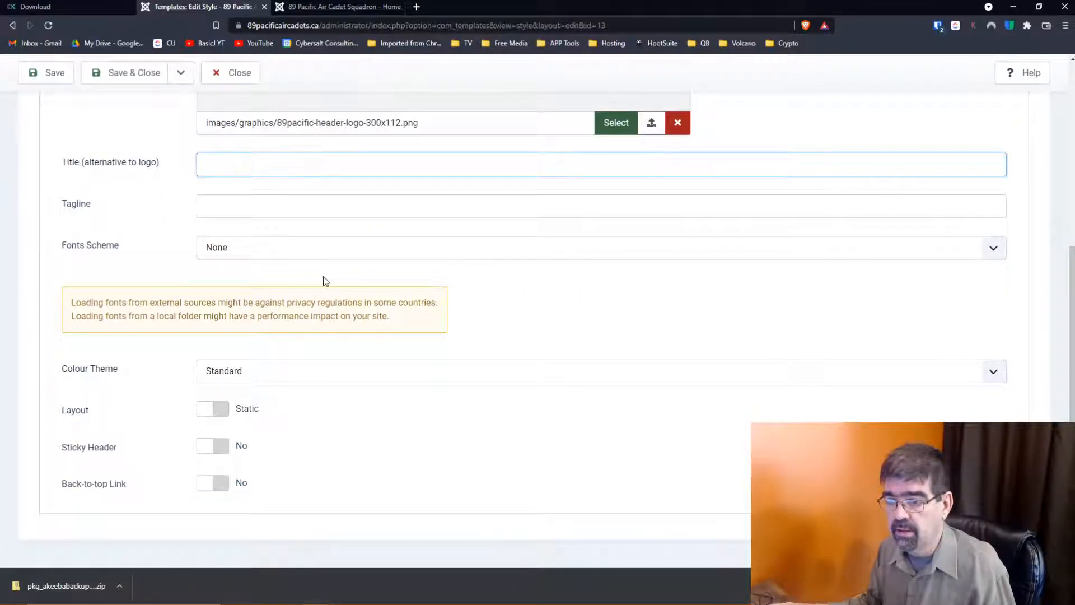
click(331, 370)
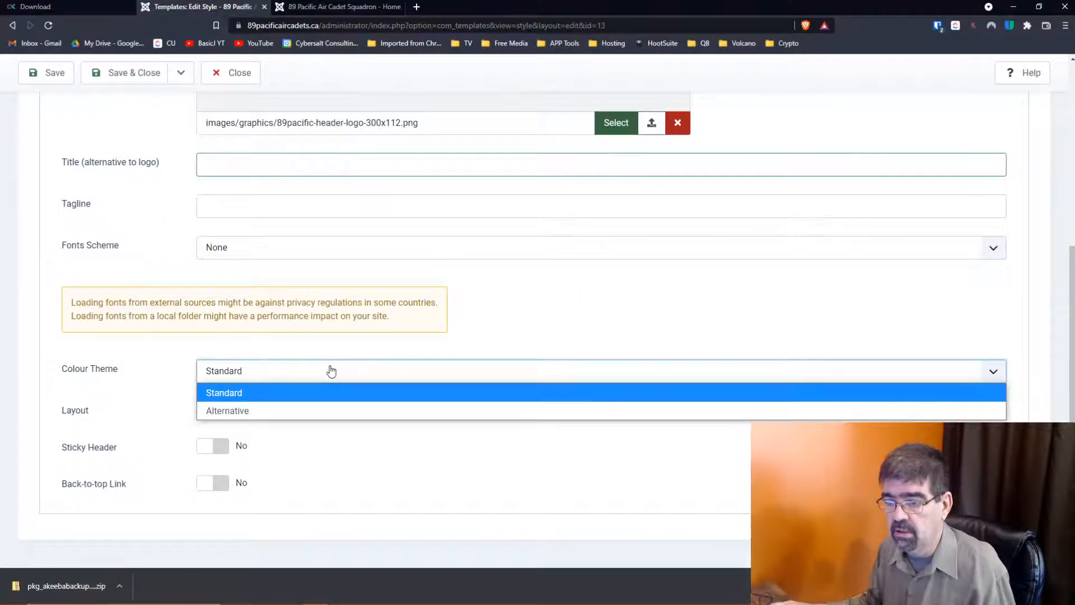
click(314, 412)
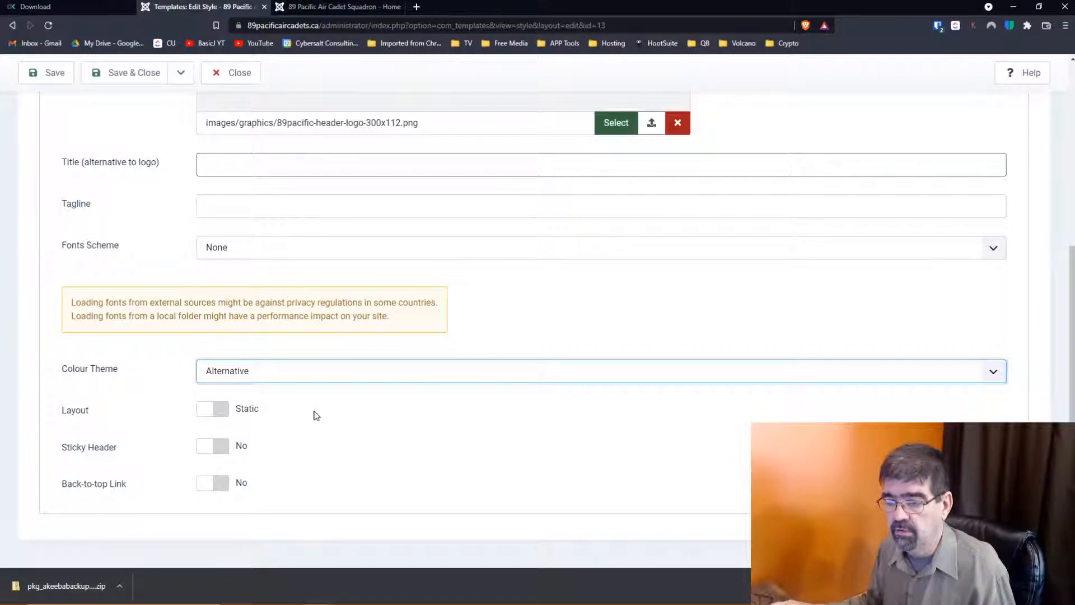
click(311, 378)
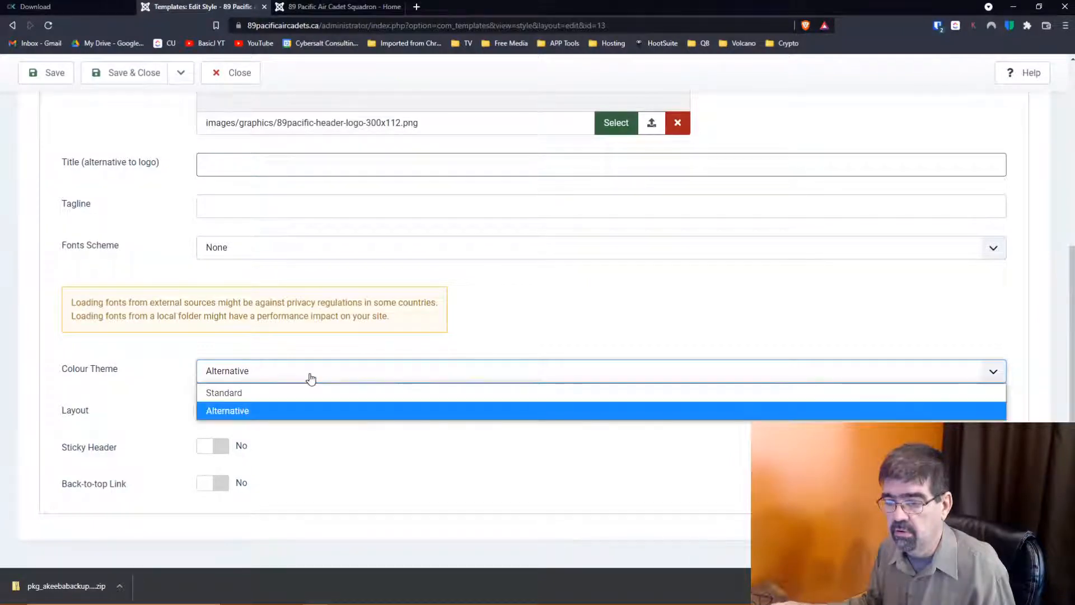
click(311, 379)
click(311, 378)
click(309, 391)
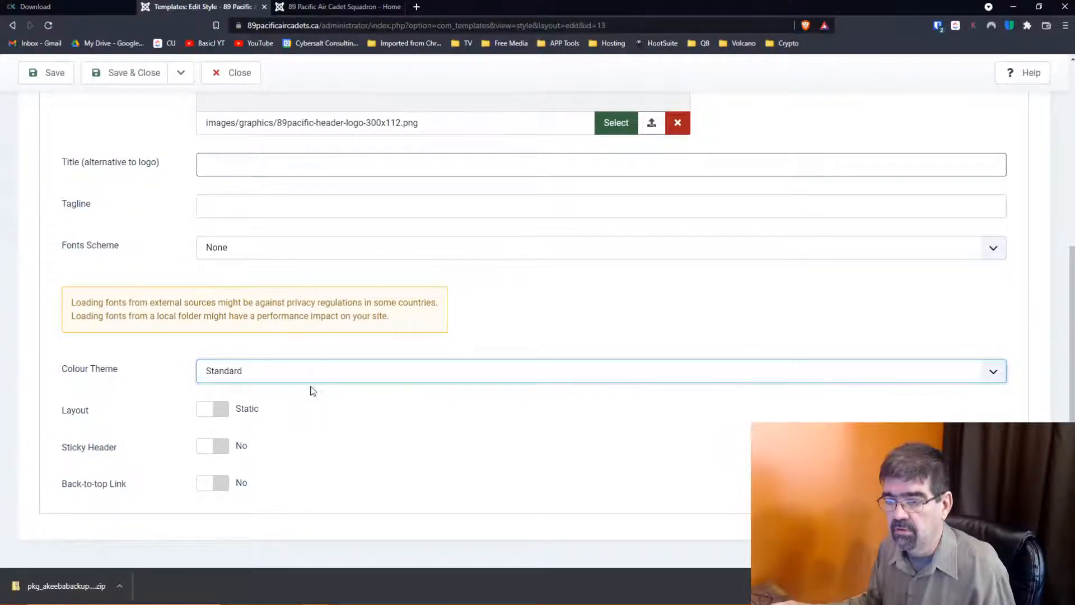
- Save the Cassiopeia style with its new logo and switch JCH Optimize to Production mode
scroll(398, 314, up, 5)
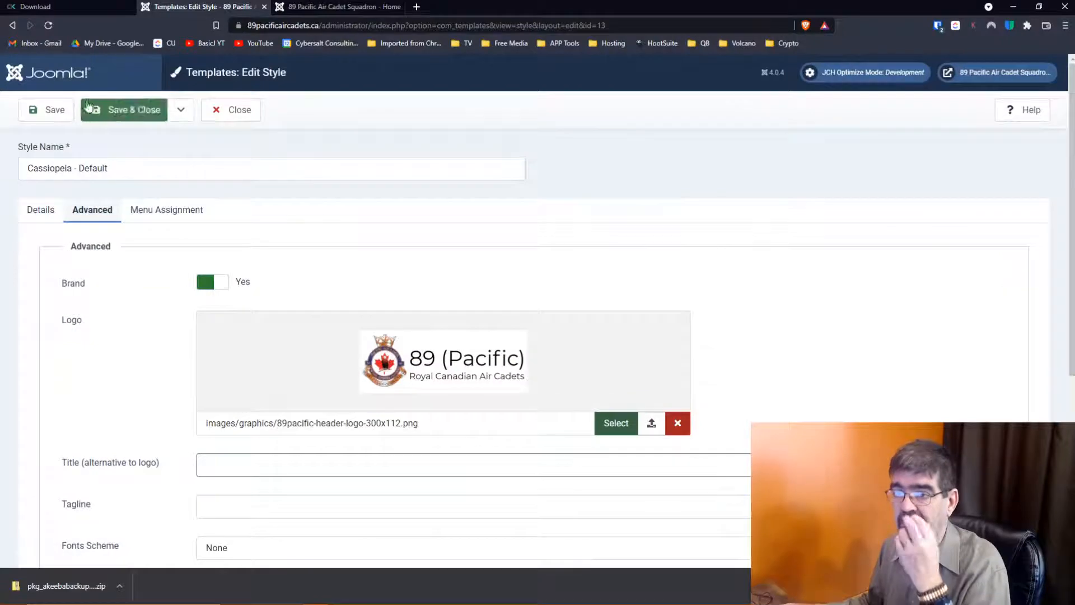
click(49, 109)
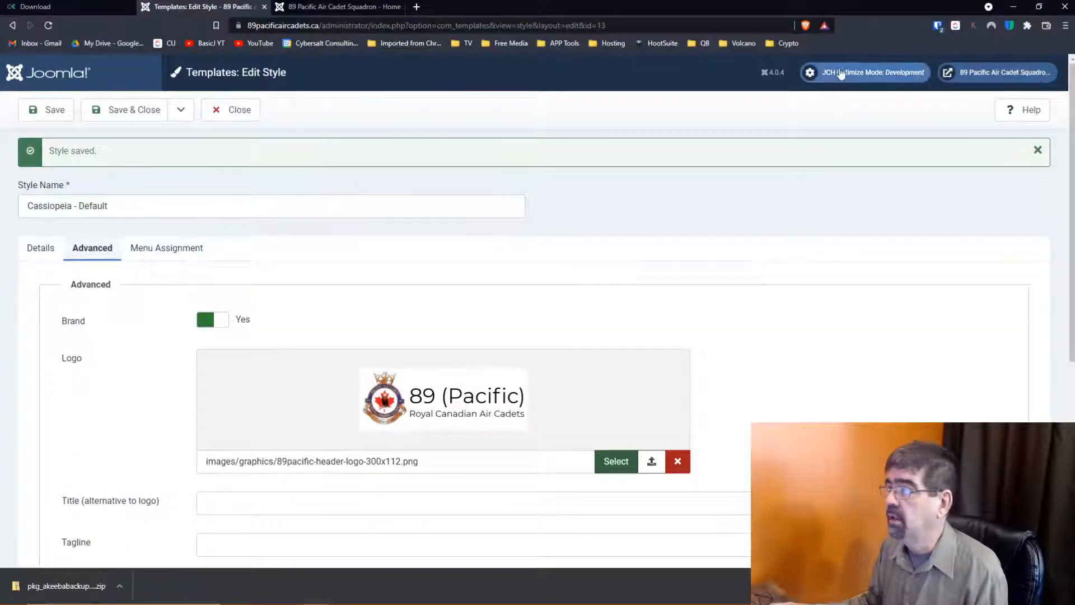
click(862, 75)
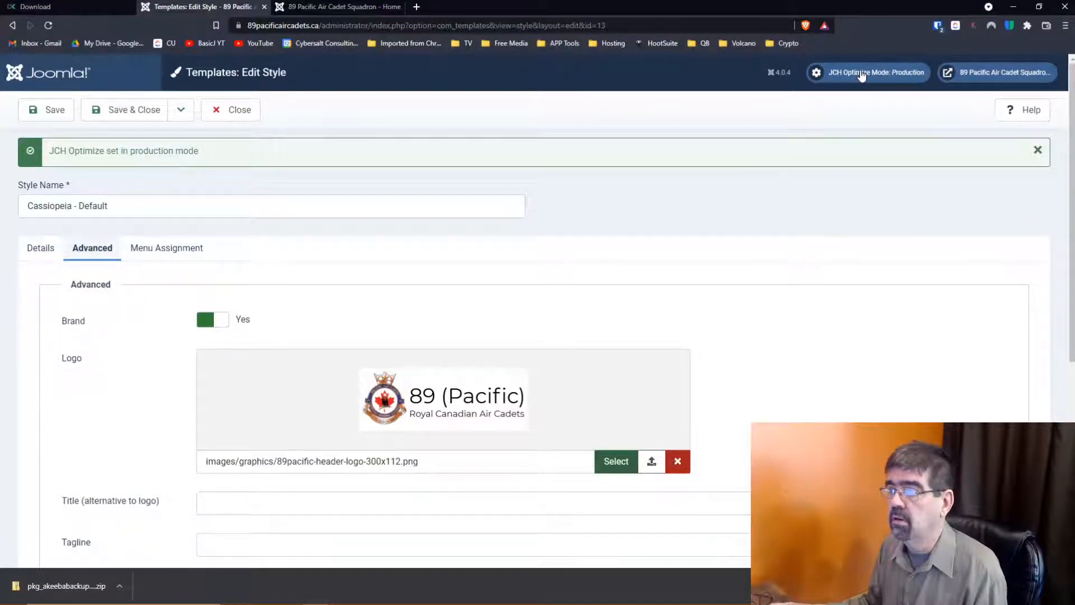
click(861, 75)
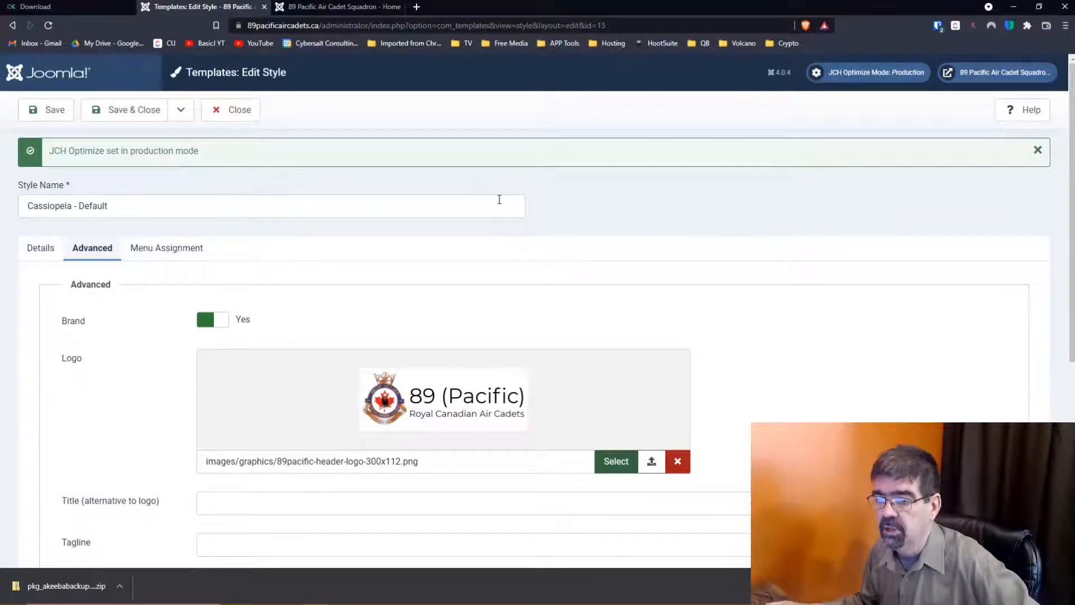
click(54, 120)
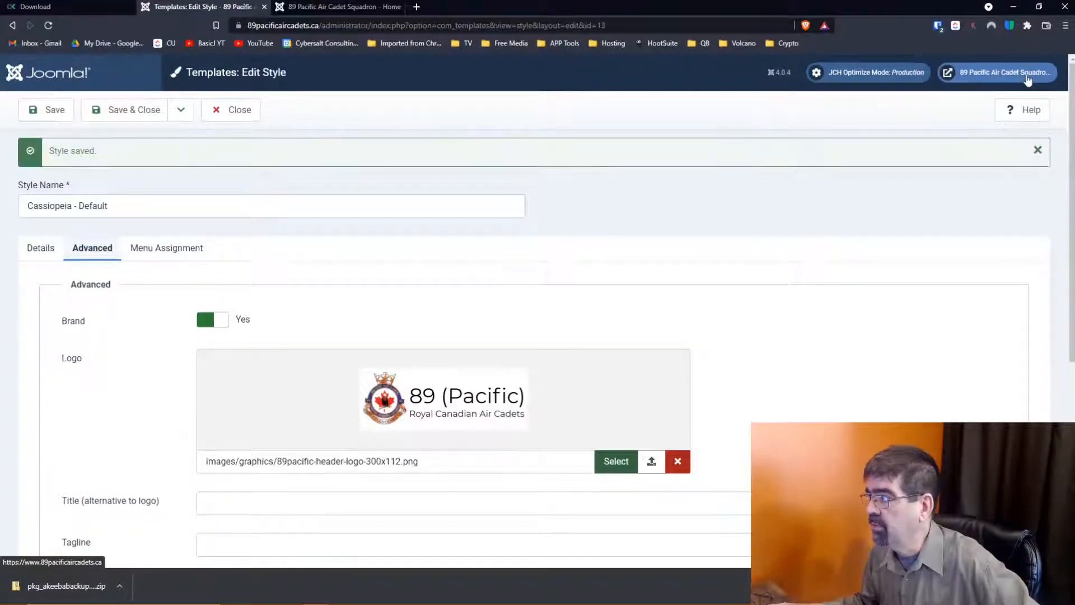
- Examine the public home page with the new header logo along its full length, and return to the style editor
click(997, 72)
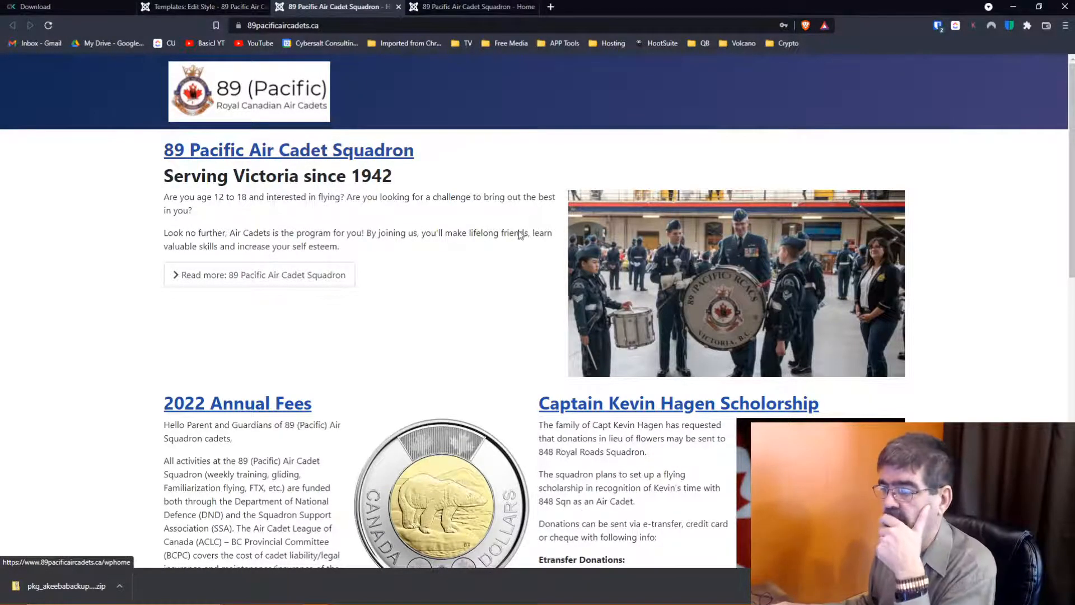
scroll(526, 226, down, 7)
scroll(526, 227, up, 8)
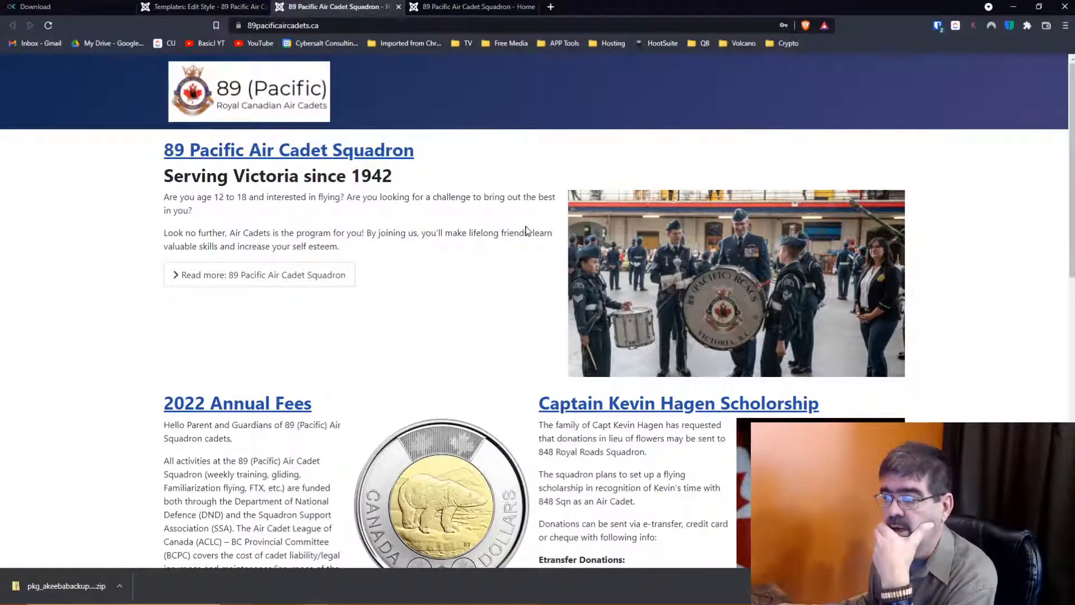
click(197, 9)
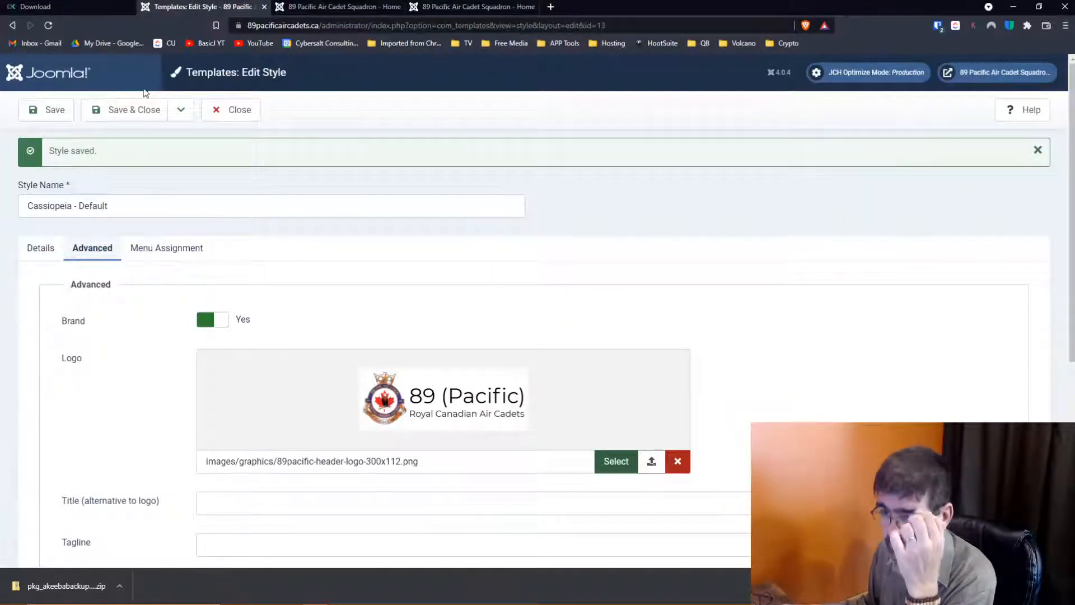
- Save and close the Cassiopeia template style, and filter the installed extensions to the Template type with the old search cleared
click(144, 111)
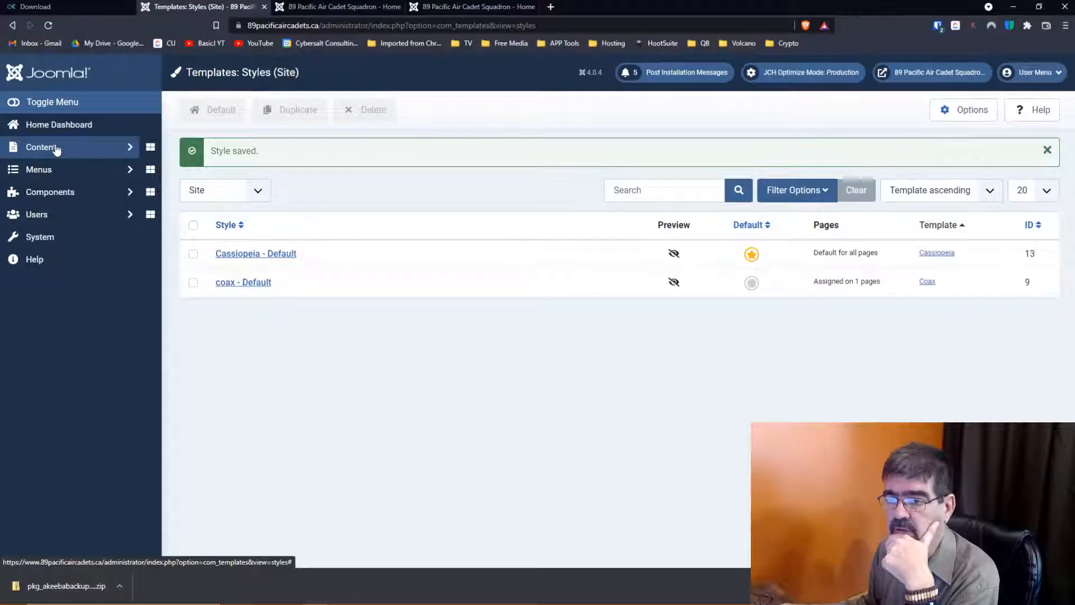
click(48, 235)
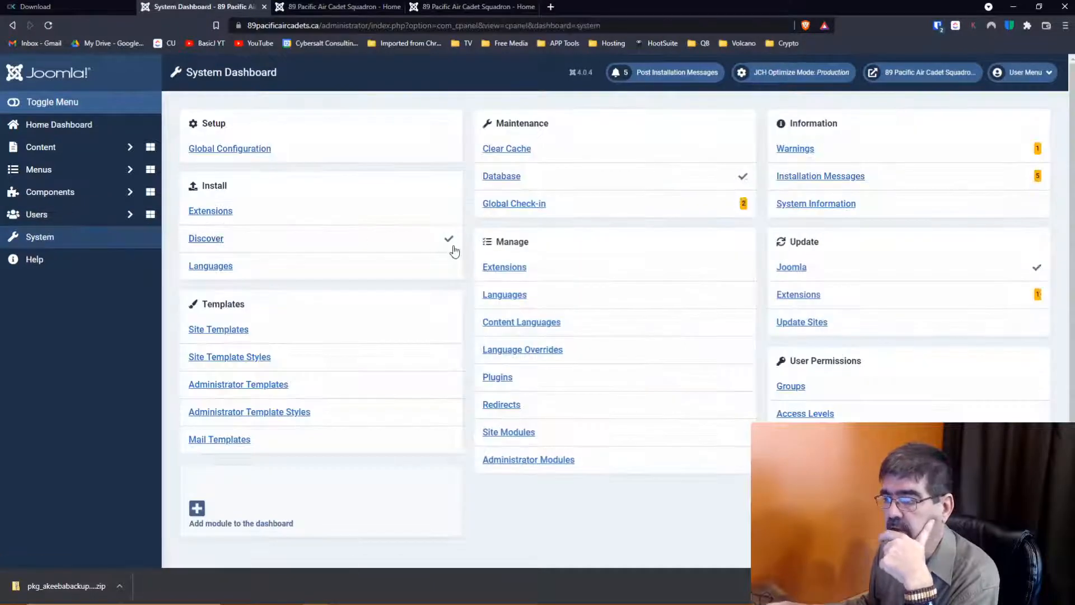
click(505, 268)
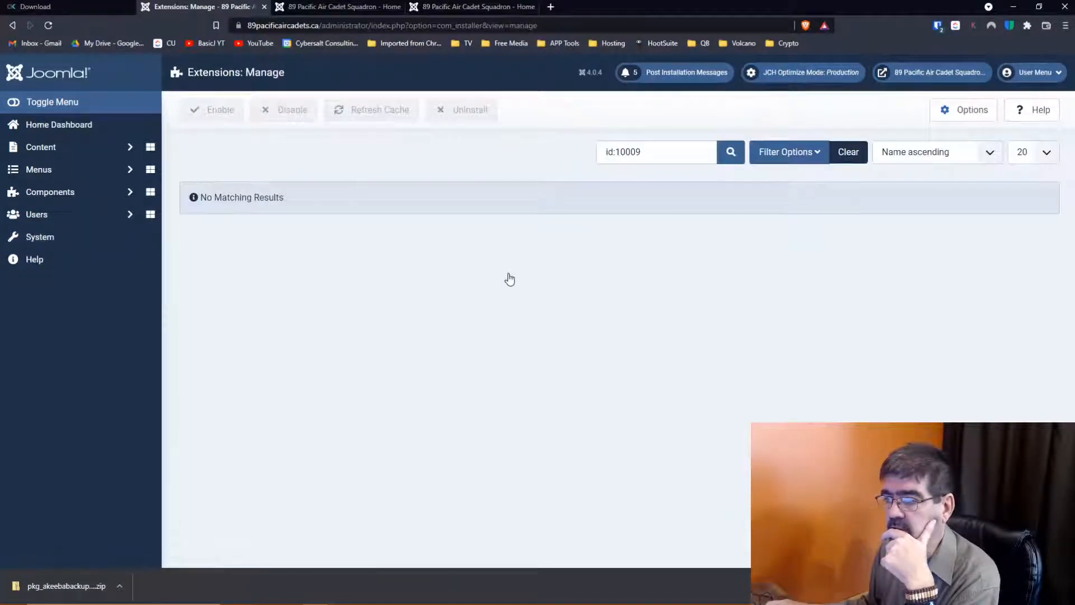
click(849, 162)
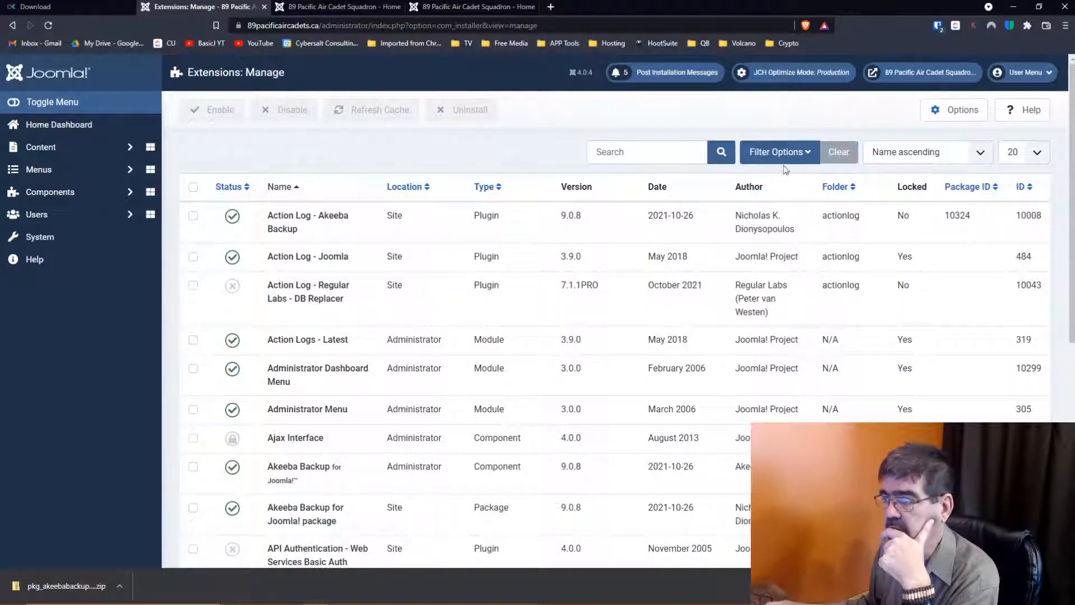
click(809, 161)
click(571, 193)
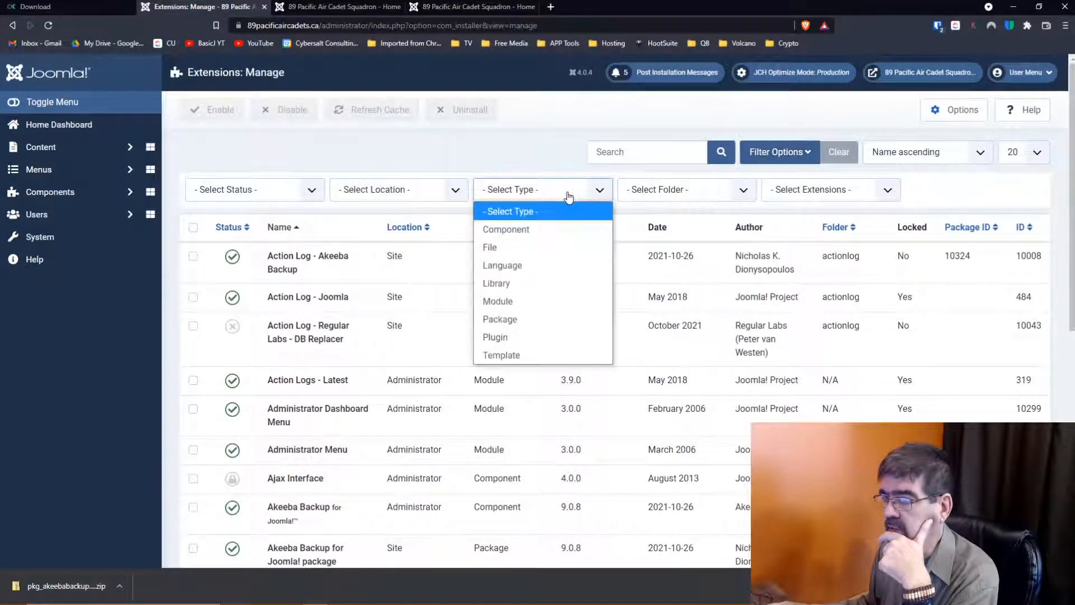
click(548, 357)
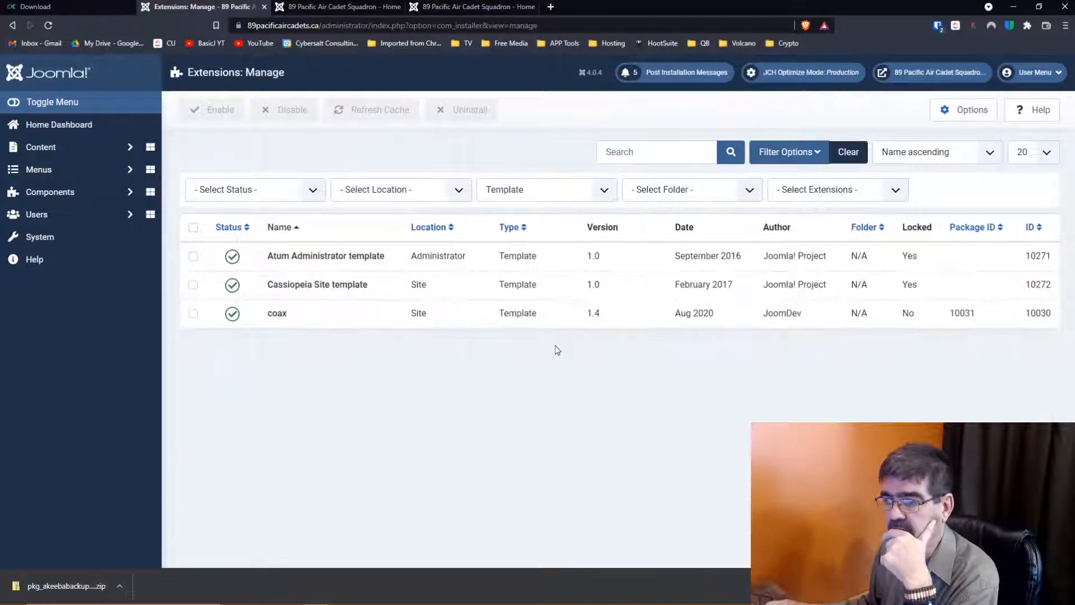
- Uninstall the coax site template and confirm the removal
click(193, 313)
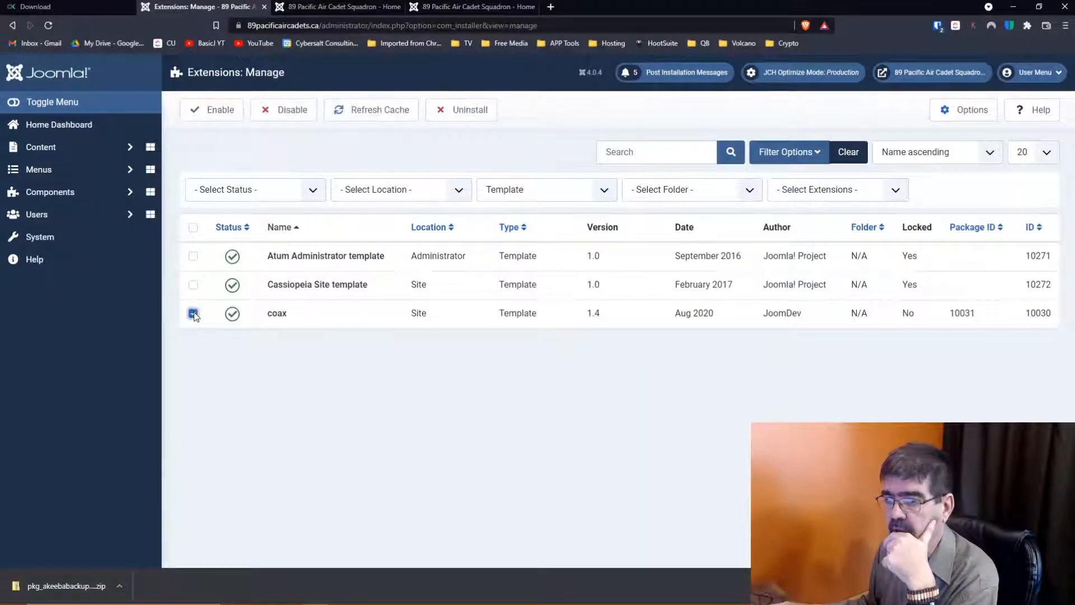
click(470, 110)
click(589, 102)
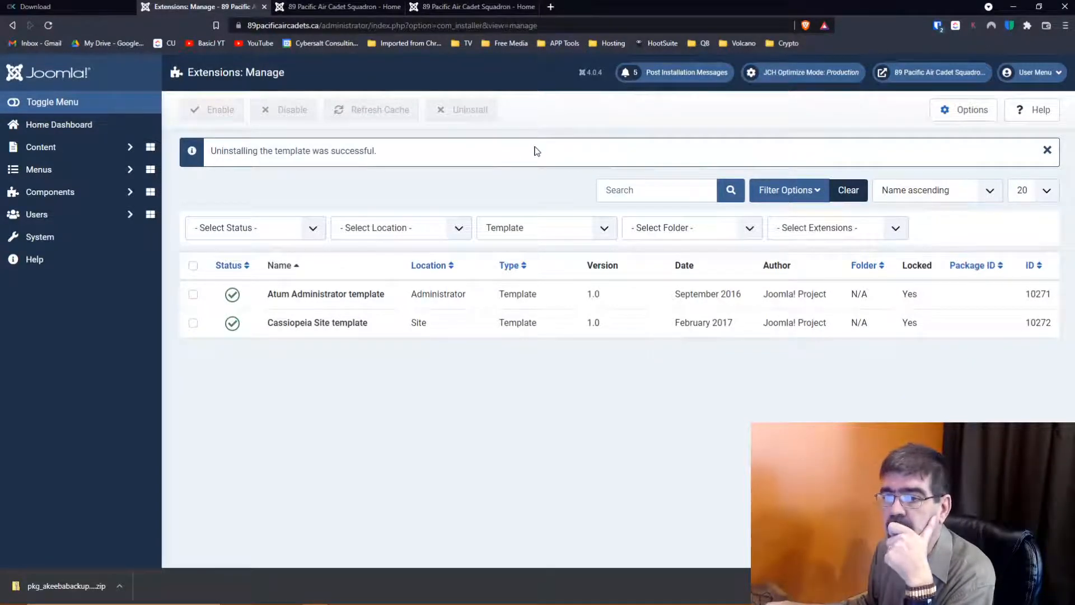
- Upload and install the extension package mod_phocatopmenu_v4.0.10.zip from the Phoca folder inside the Dropbox Joomla 4 folder
click(48, 241)
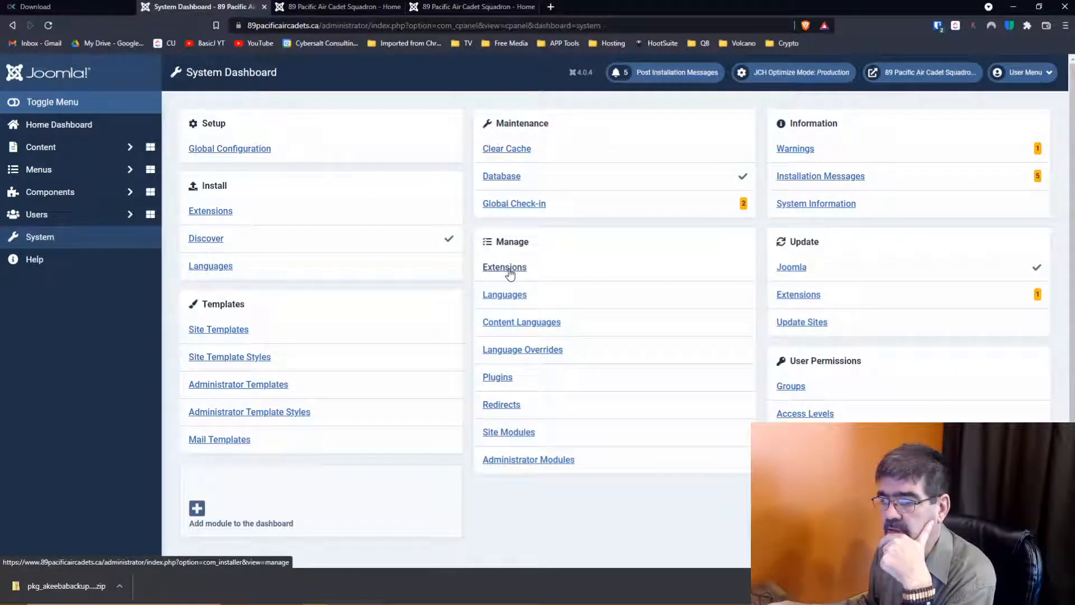
click(211, 213)
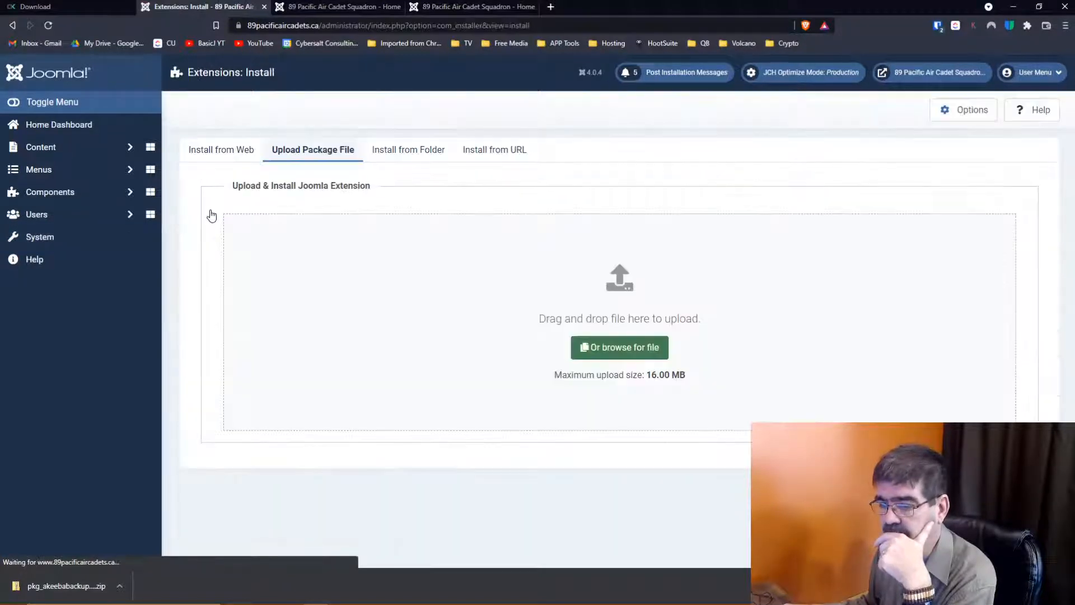
click(636, 342)
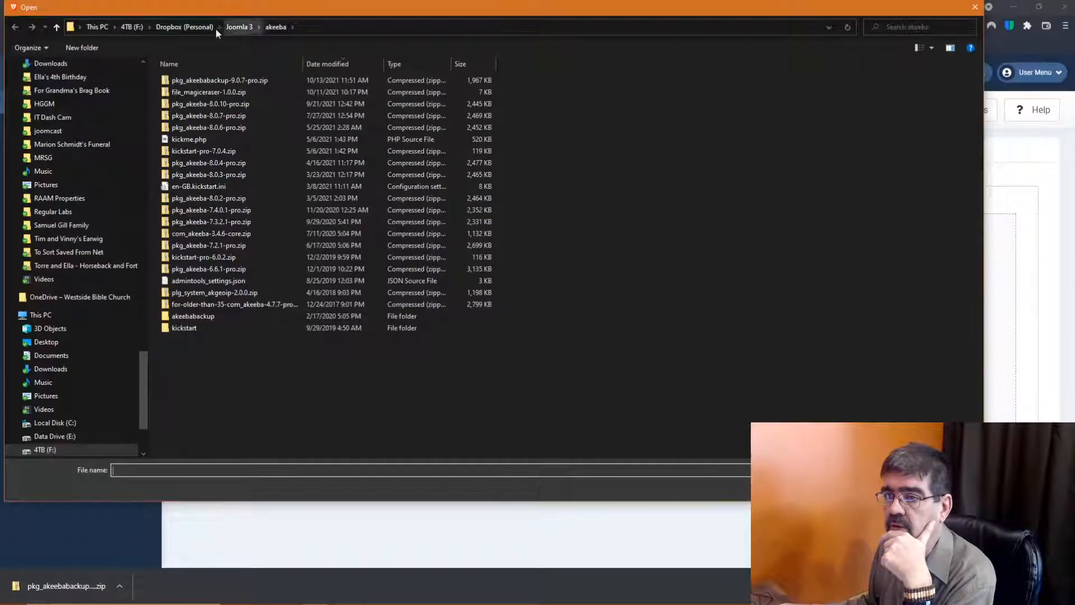
click(190, 27)
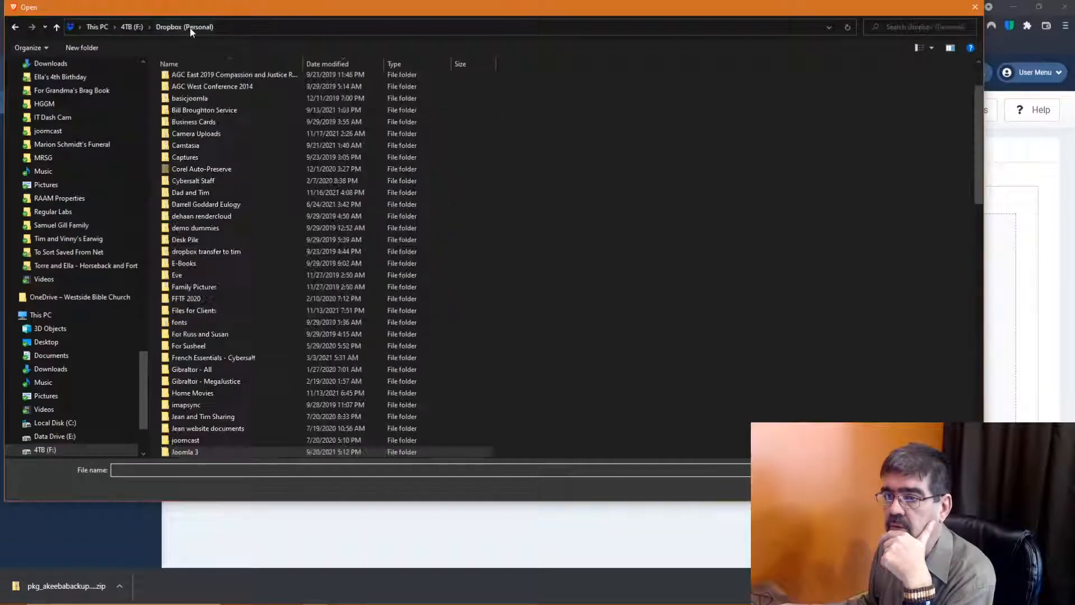
scroll(92, 121, up, 15)
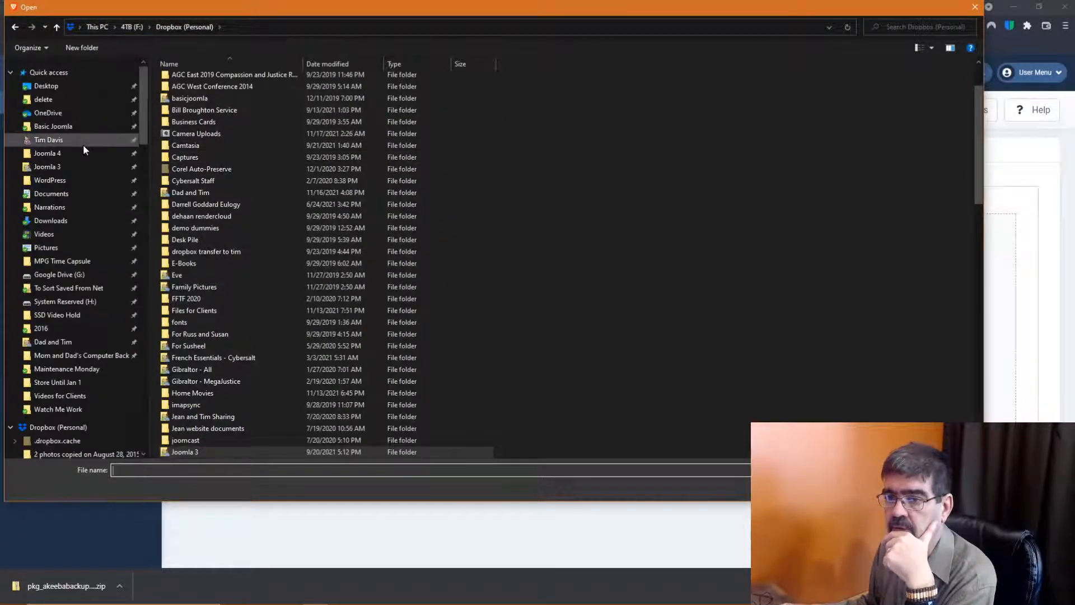
click(70, 153)
double_click(191, 128)
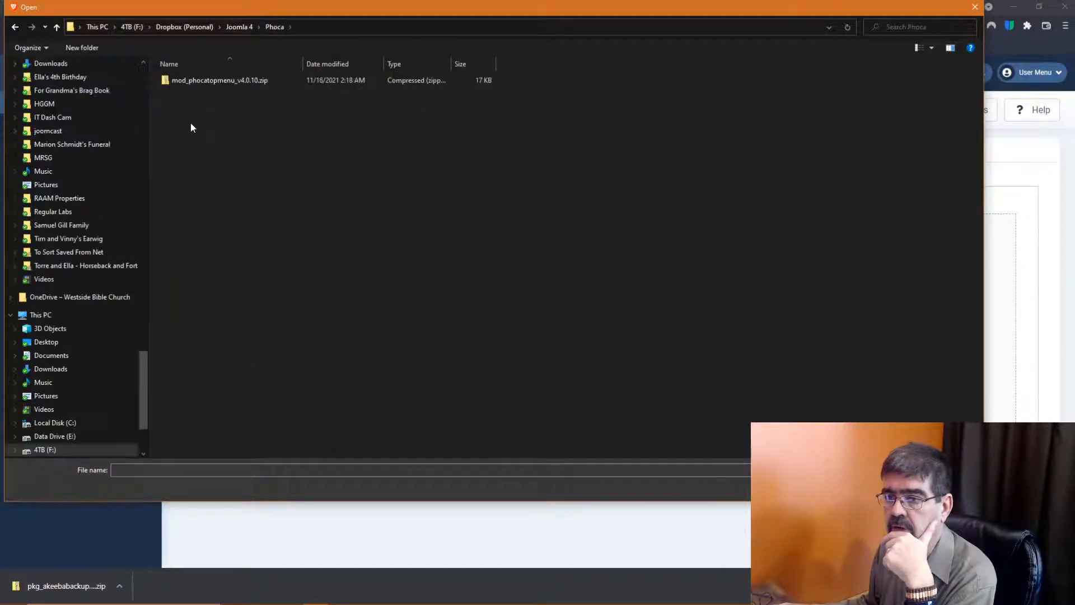
double_click(183, 79)
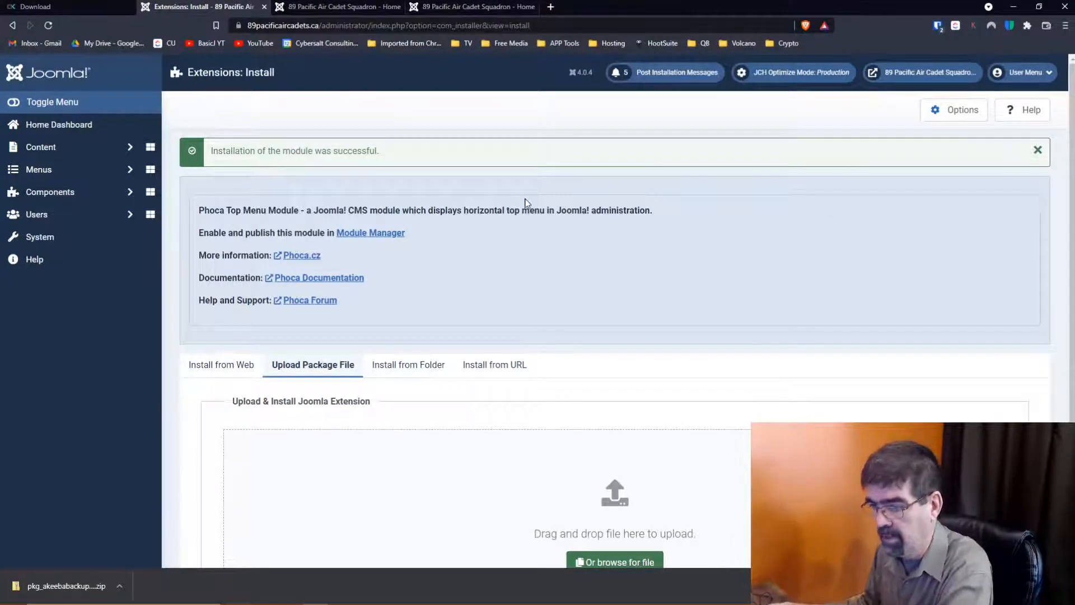
- Edit the Phoca Top Menu administrator module, setting its position to Custom Top [customtop] and its status to Published
click(355, 233)
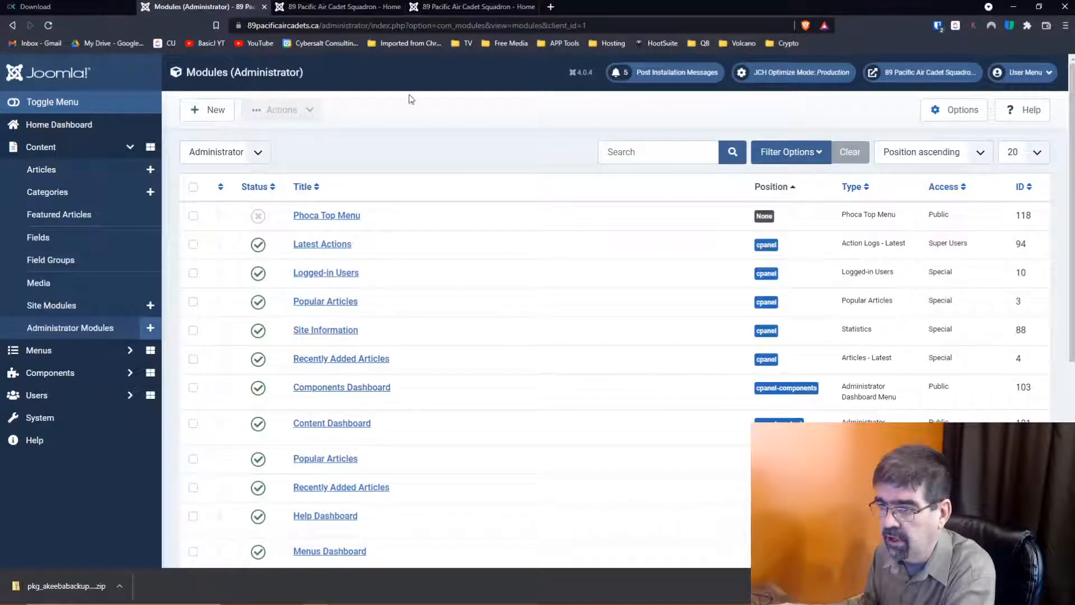
click(326, 219)
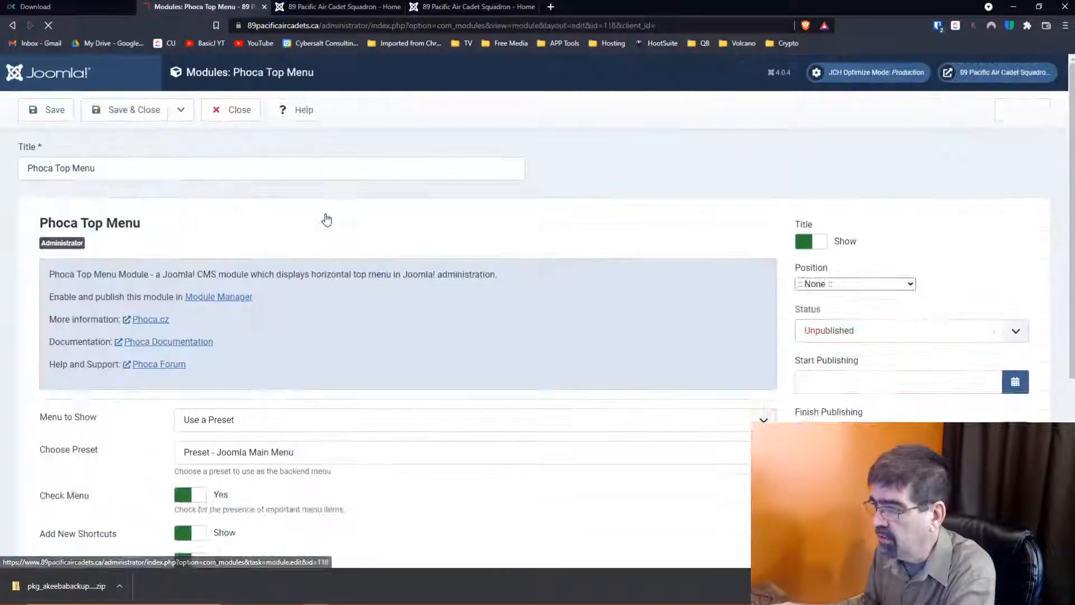
click(865, 321)
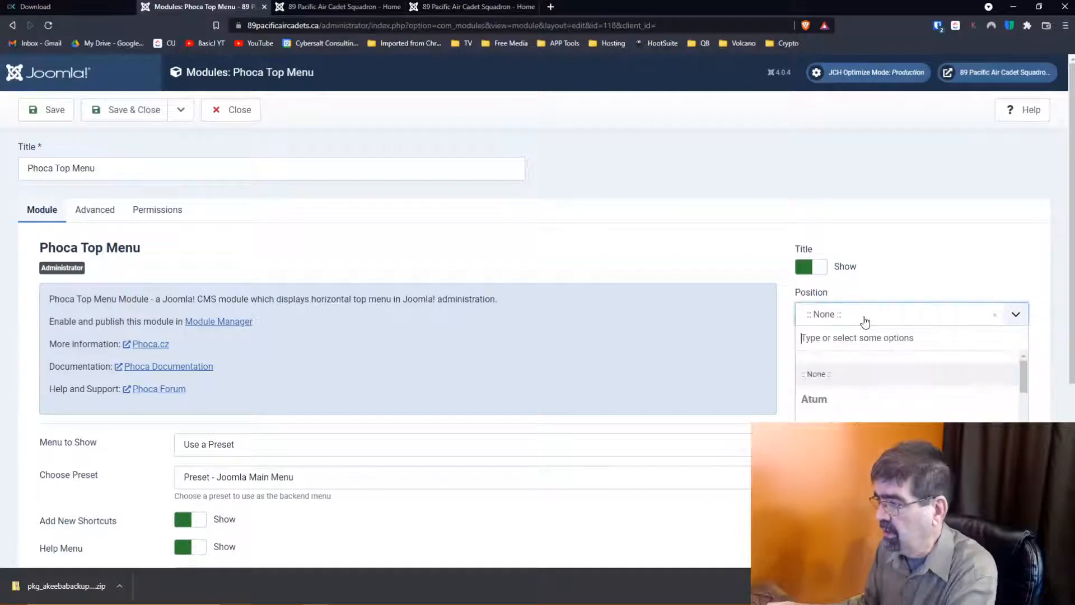
text(top)
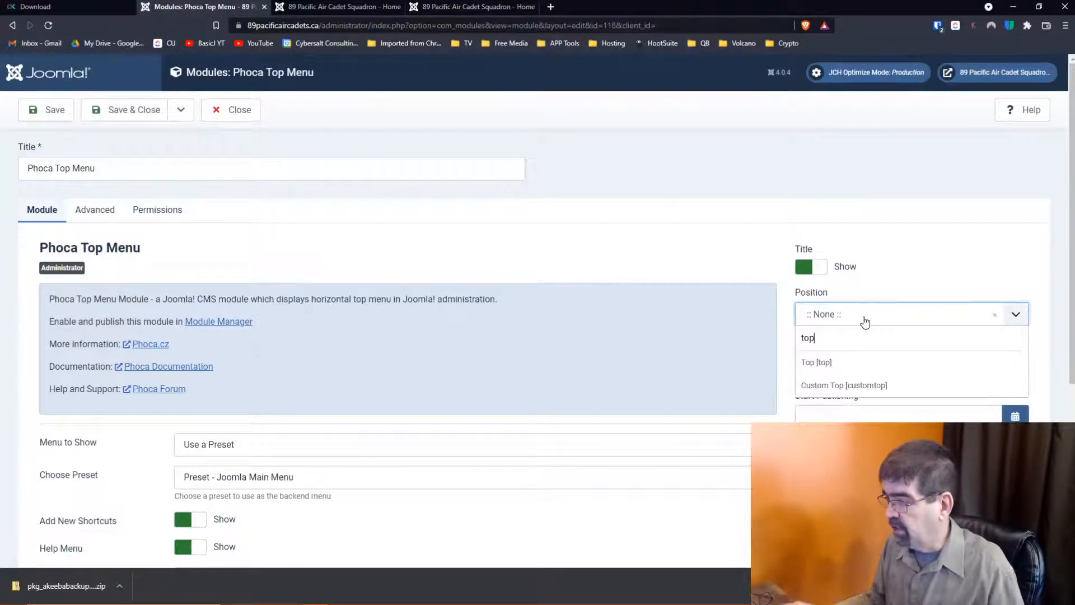
click(855, 386)
click(852, 371)
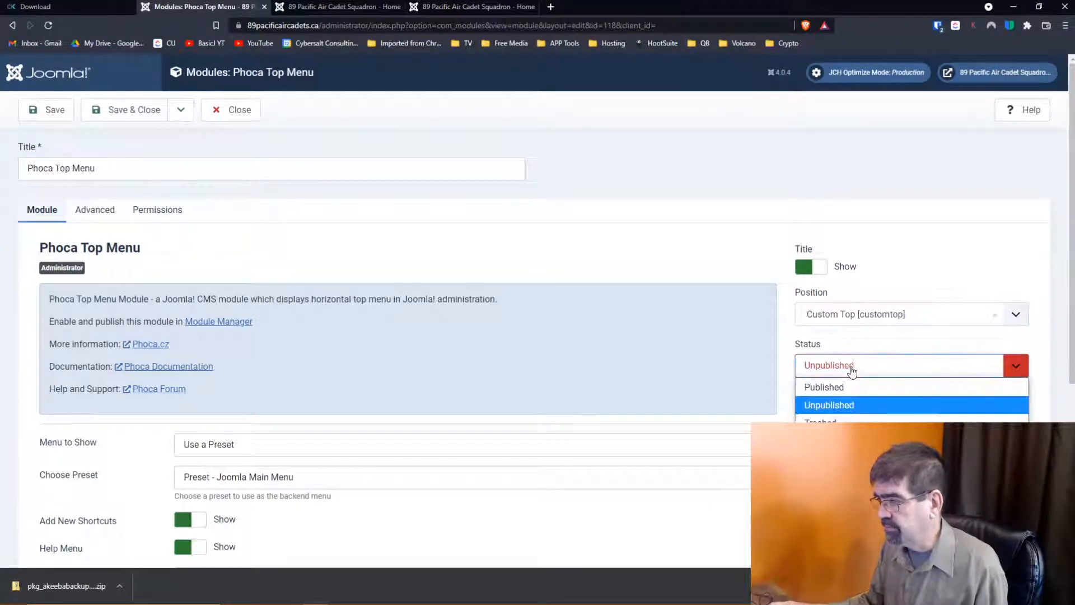
click(845, 387)
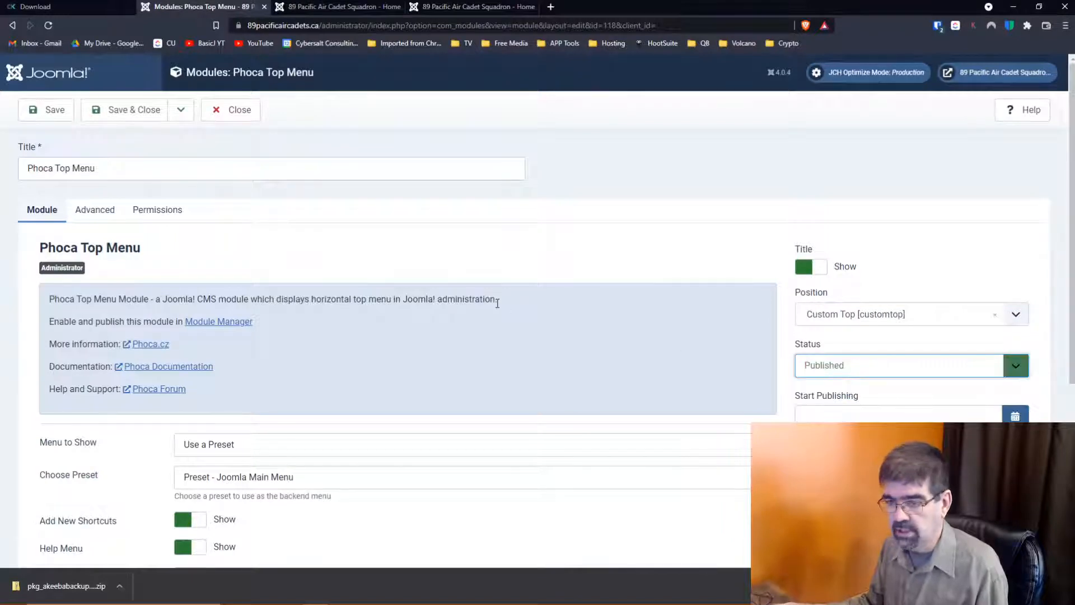
- Review the module's menu and preset options, and check the channel comments in YouTube Studio for the recommended preset
scroll(497, 303, down, 4)
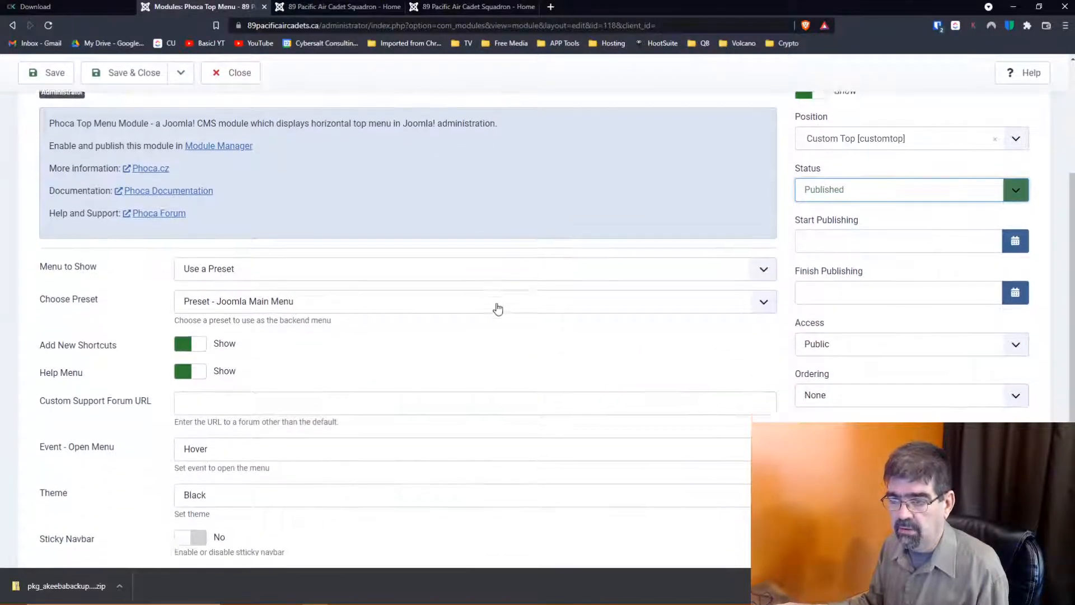
click(439, 228)
click(438, 228)
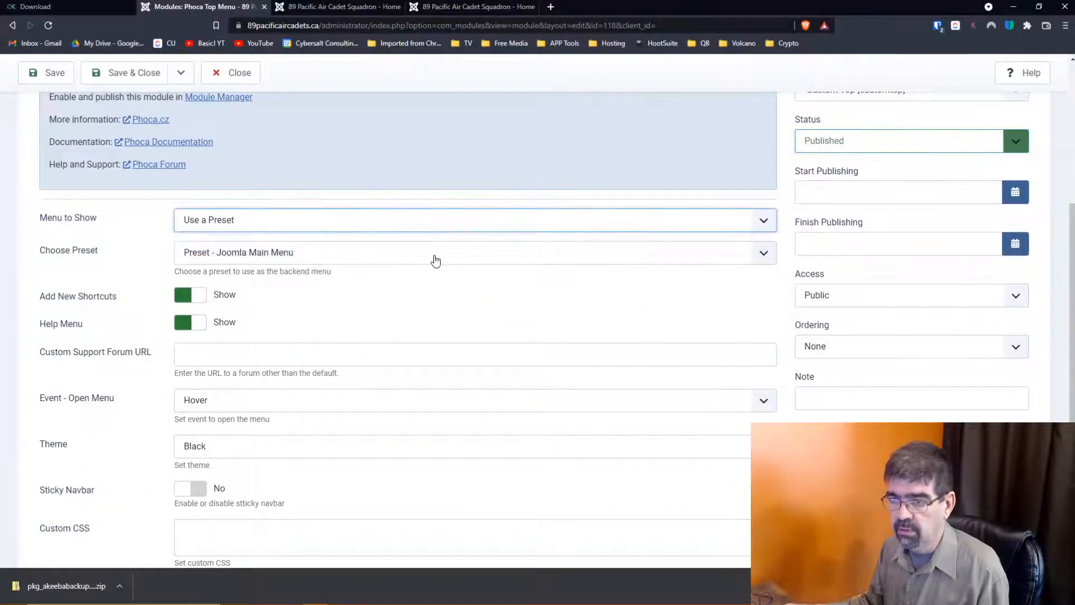
click(435, 260)
click(435, 260)
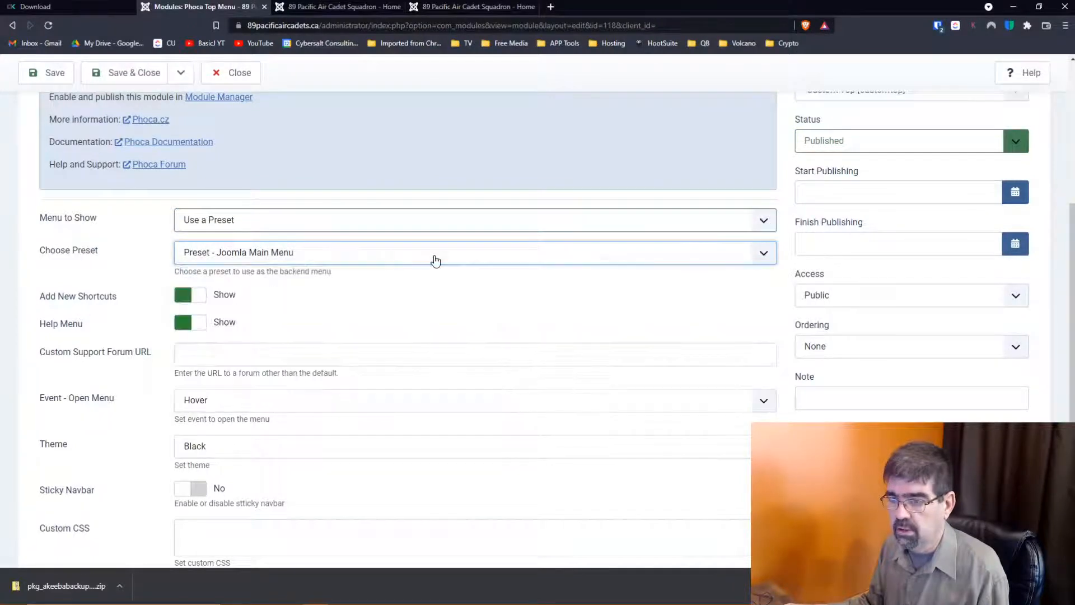
click(558, 8)
click(202, 42)
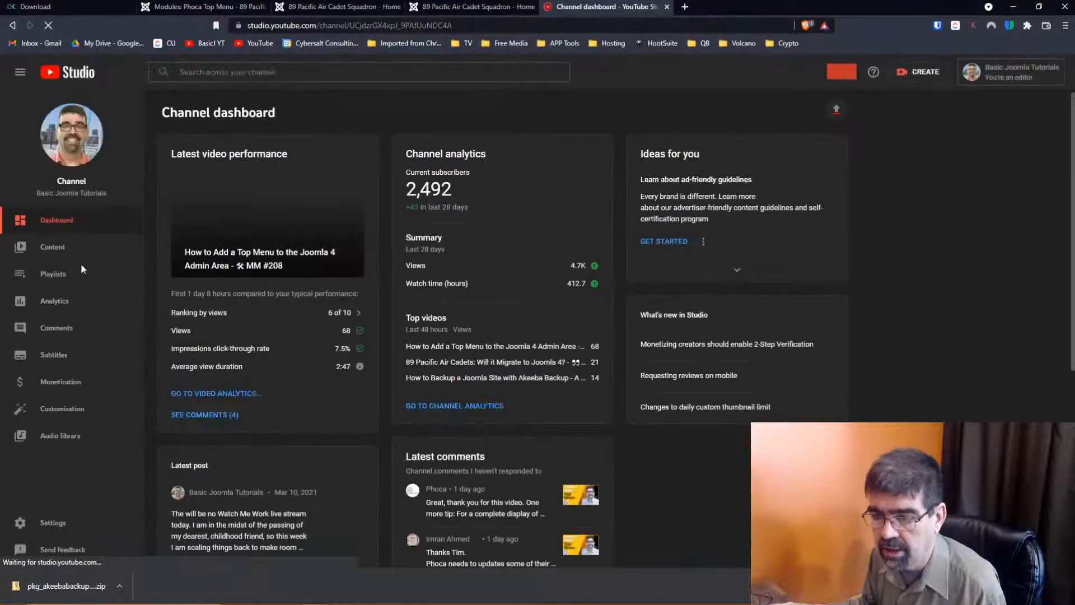
click(55, 330)
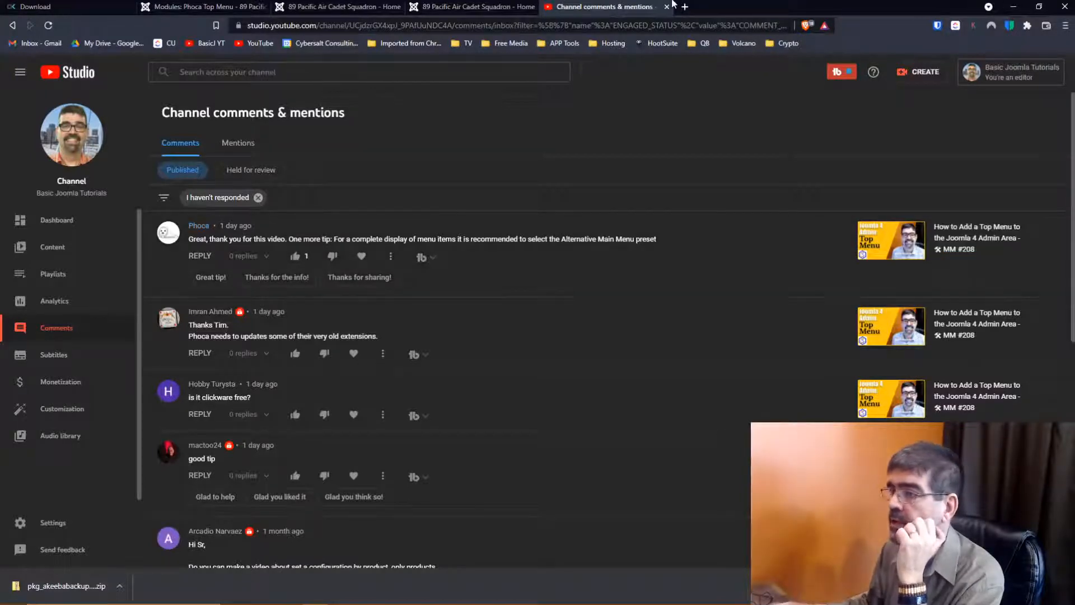
click(163, 8)
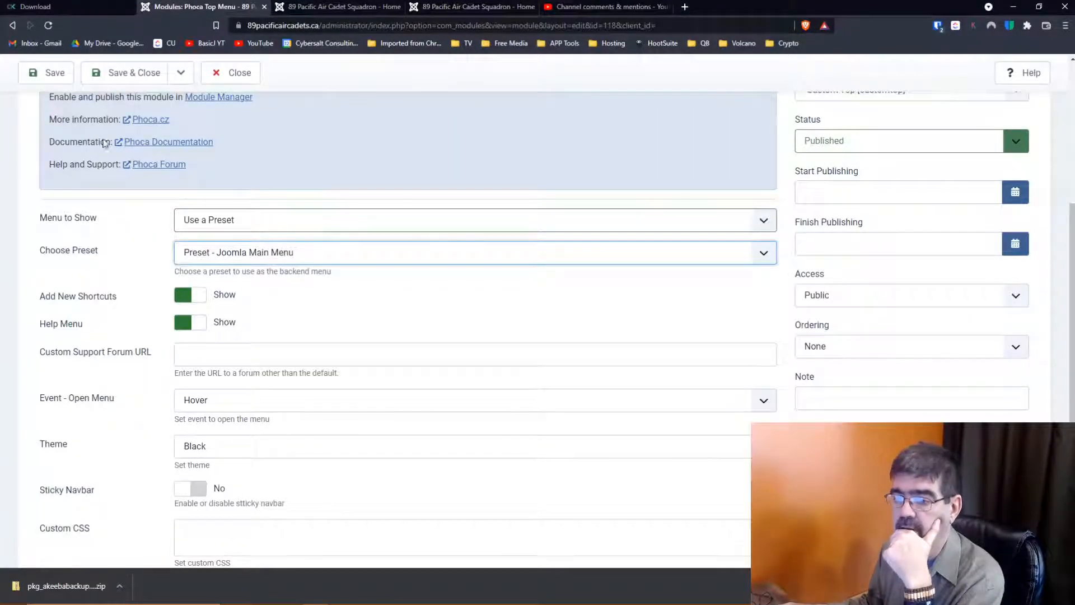
- Set the module's preset to "Preset - Alternative Main Menu", then save and close the Phoca Top Menu module
click(240, 258)
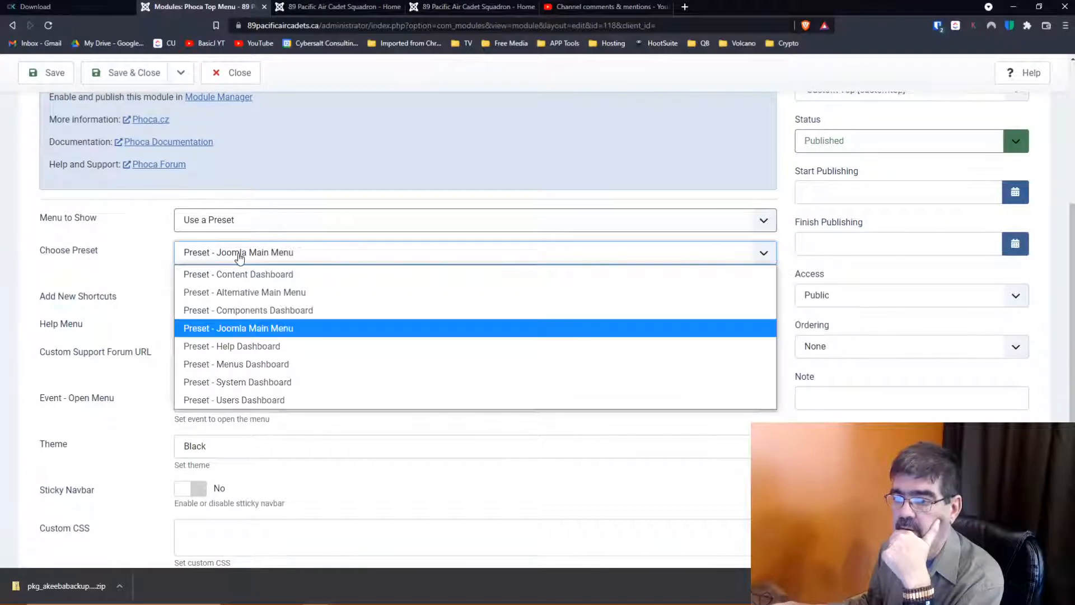
click(241, 292)
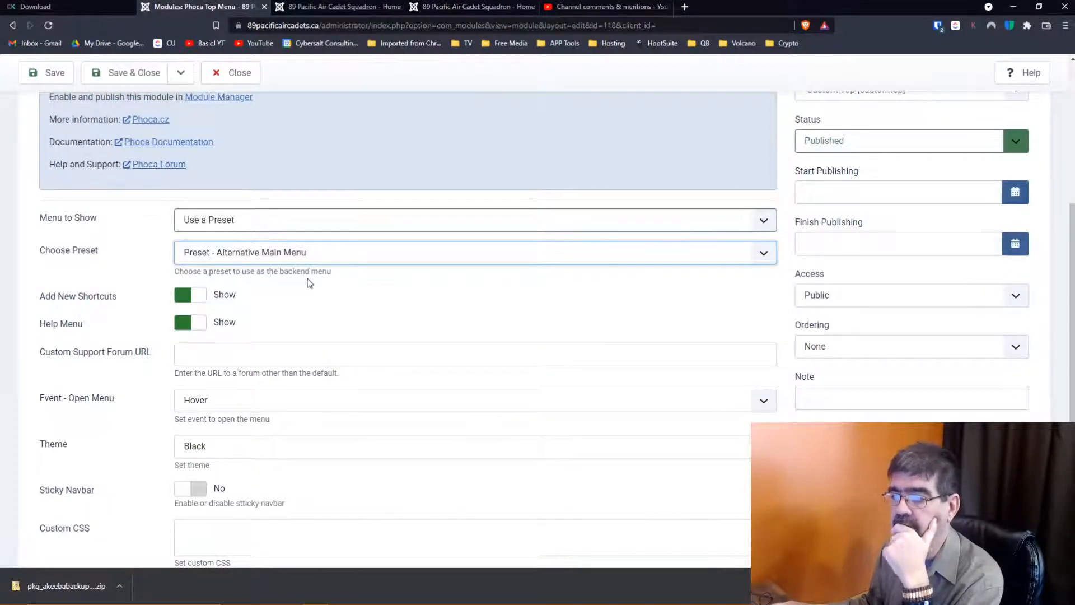
click(298, 261)
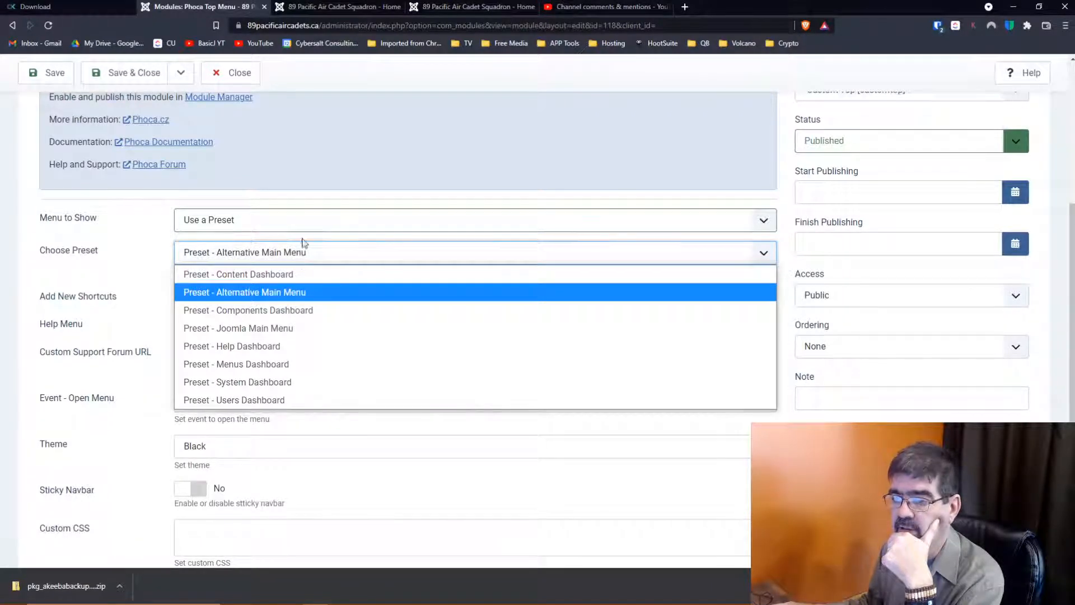
click(234, 292)
scroll(134, 241, up, 4)
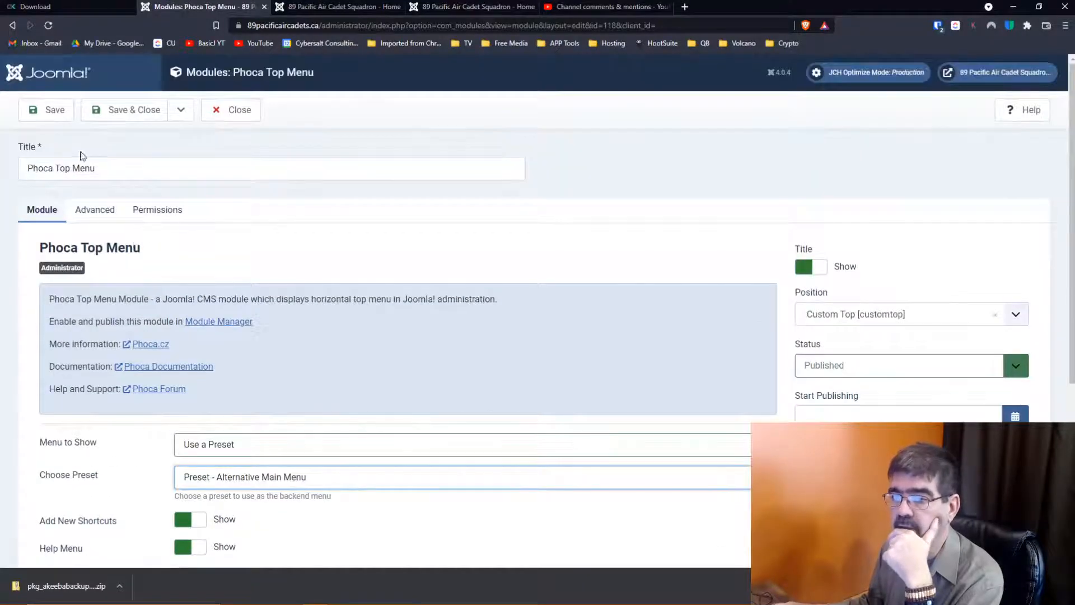
click(49, 112)
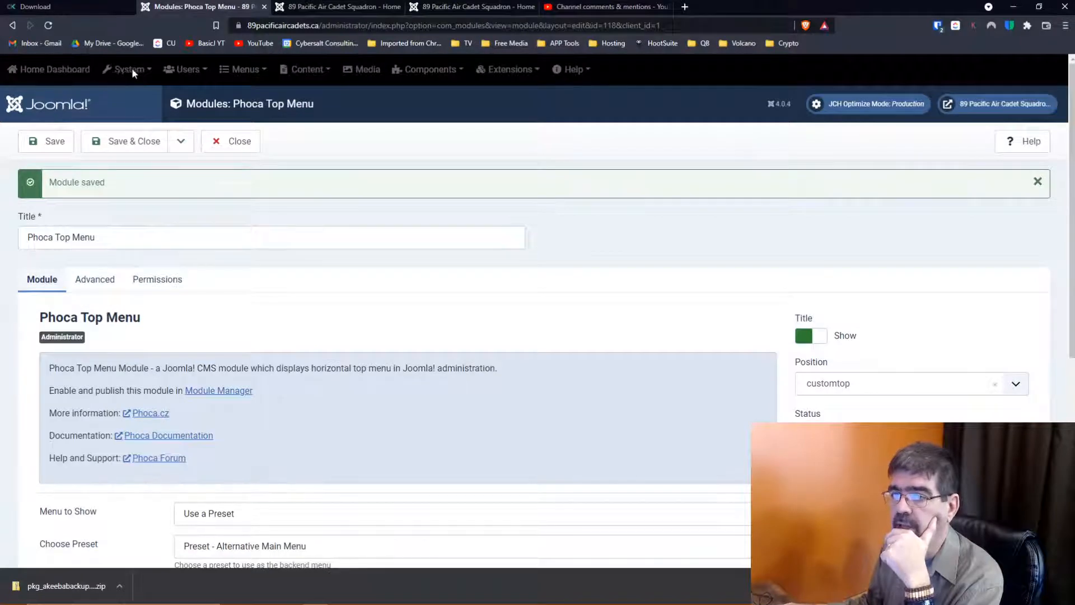
click(239, 144)
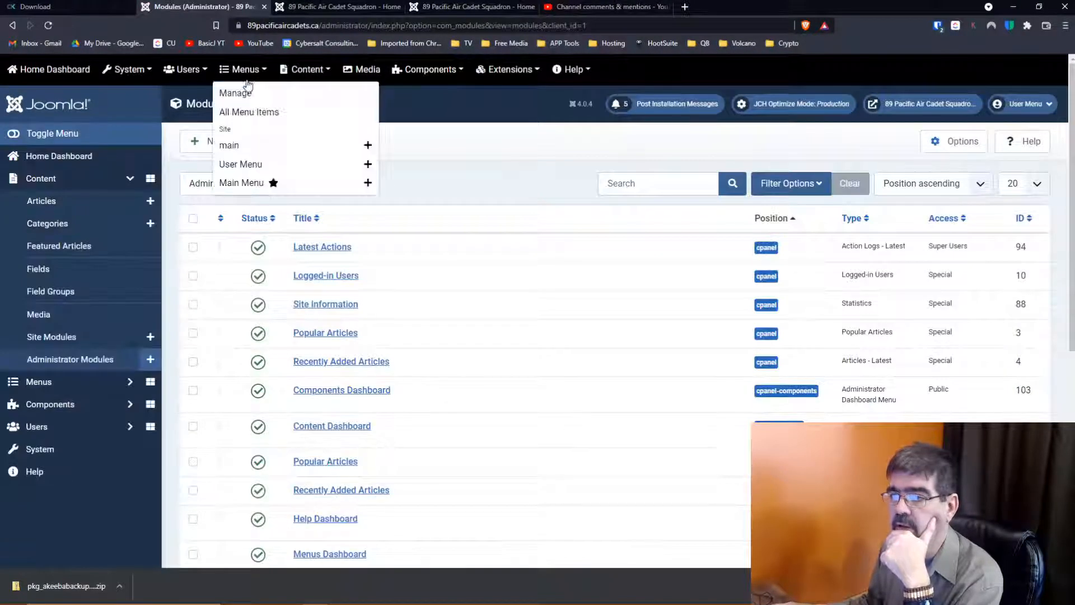
- Examine the System, Content, Extensions and Help entries of the new admin top menu
mouse_move(180, 72)
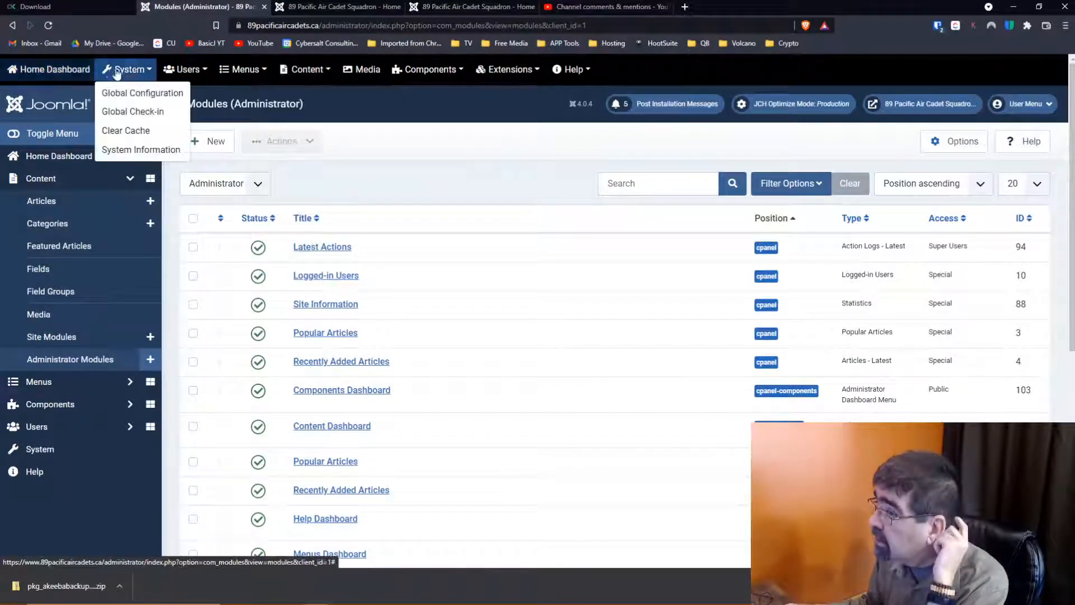
mouse_move(249, 71)
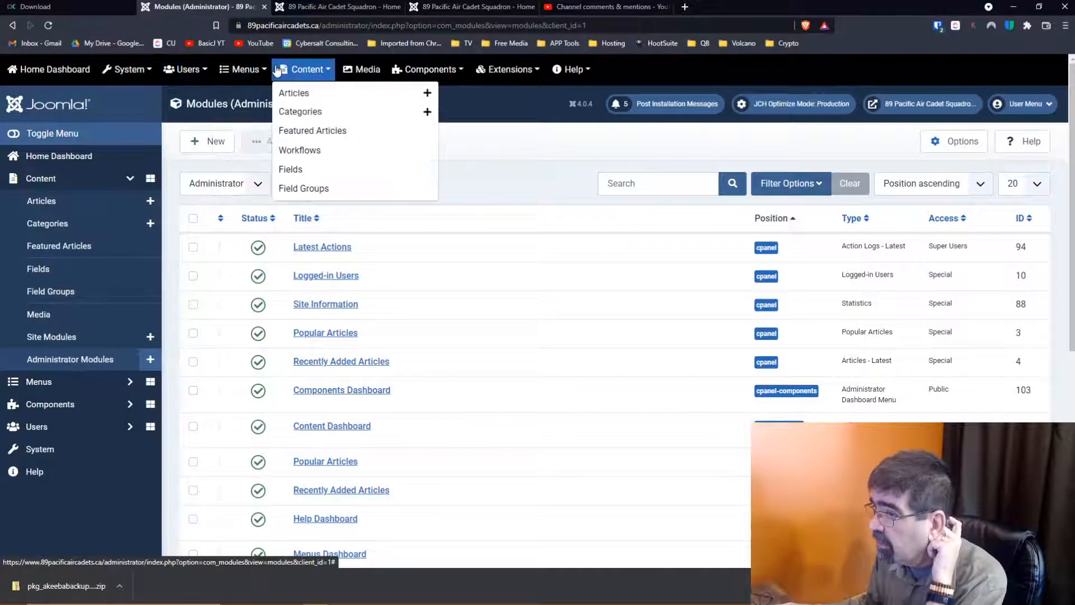
mouse_move(391, 72)
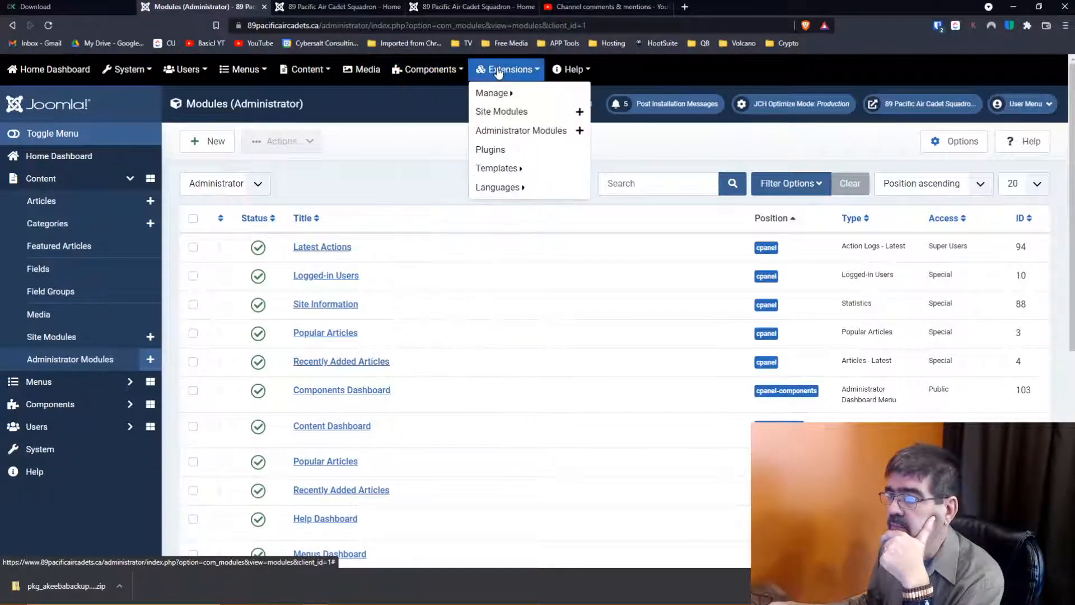
mouse_move(565, 76)
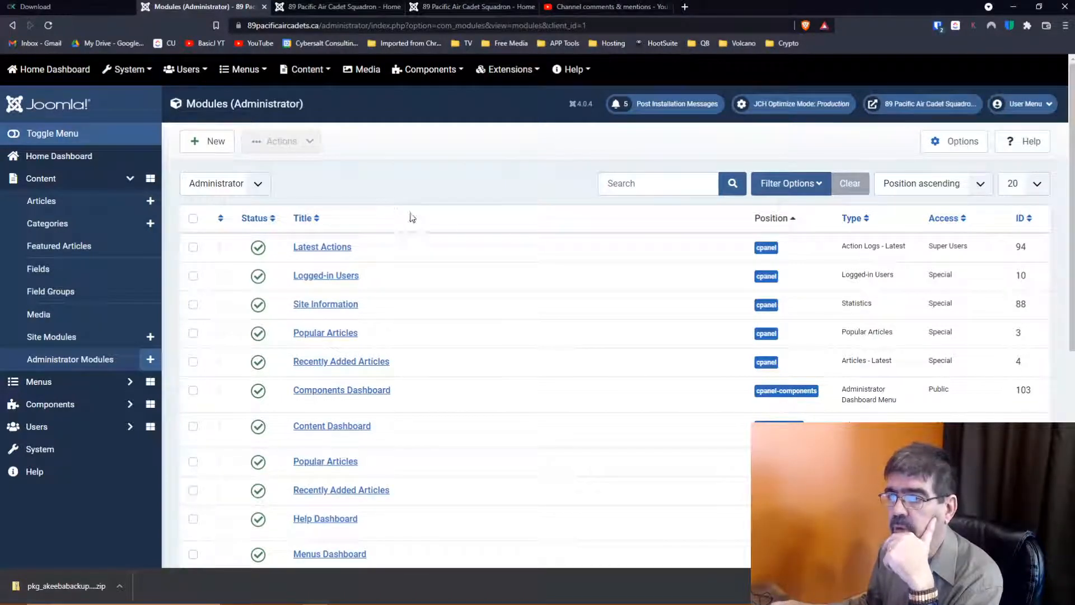
- Sort the administrator modules by ID in descending order and open the Phoca Top Menu module for editing
right_click(18, 24)
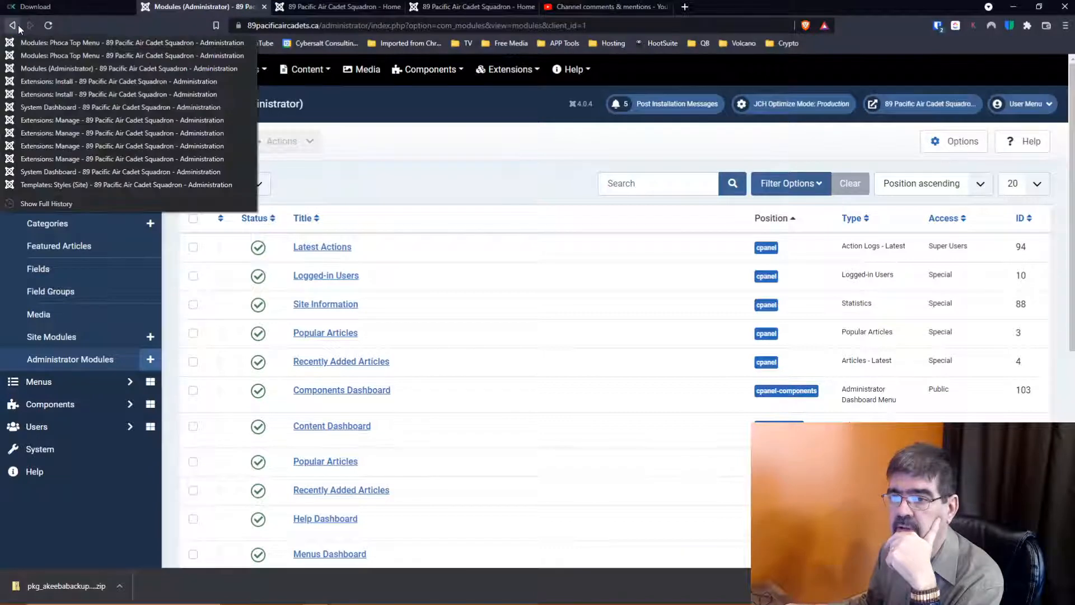
click(22, 41)
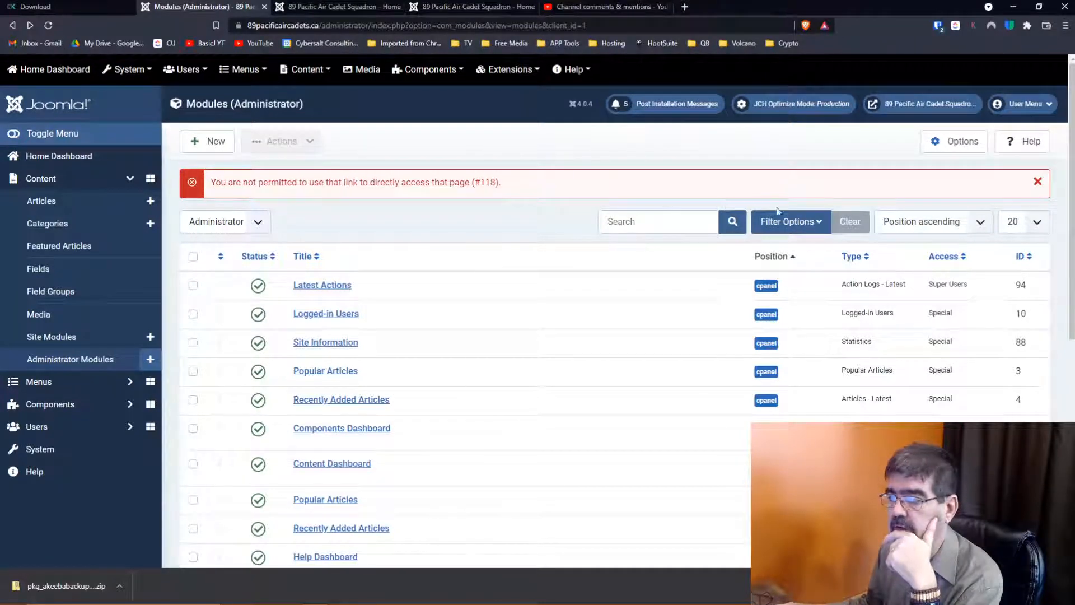
click(1020, 257)
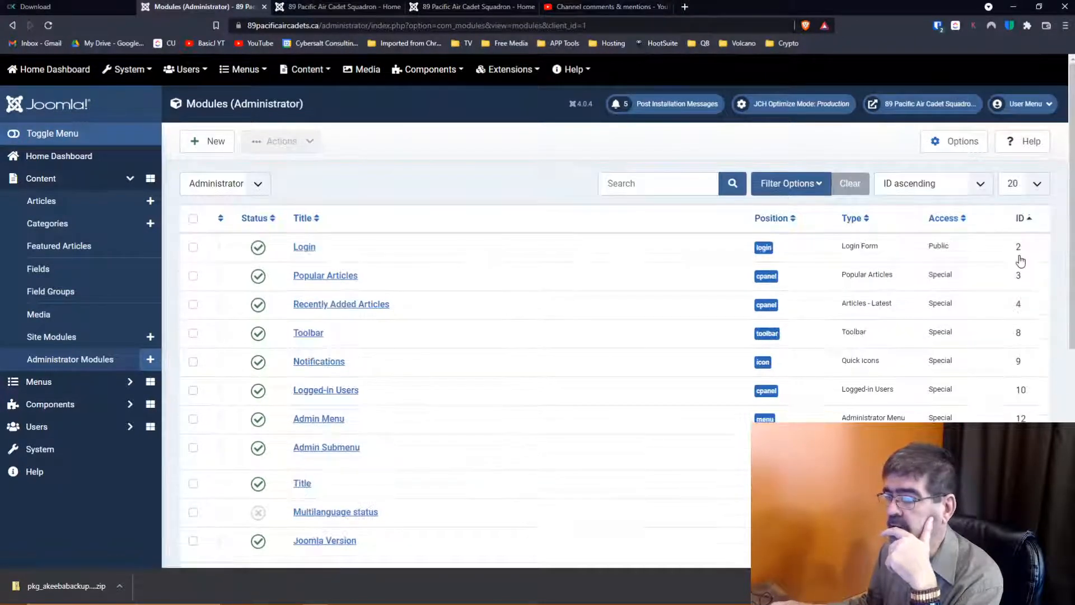
click(1021, 221)
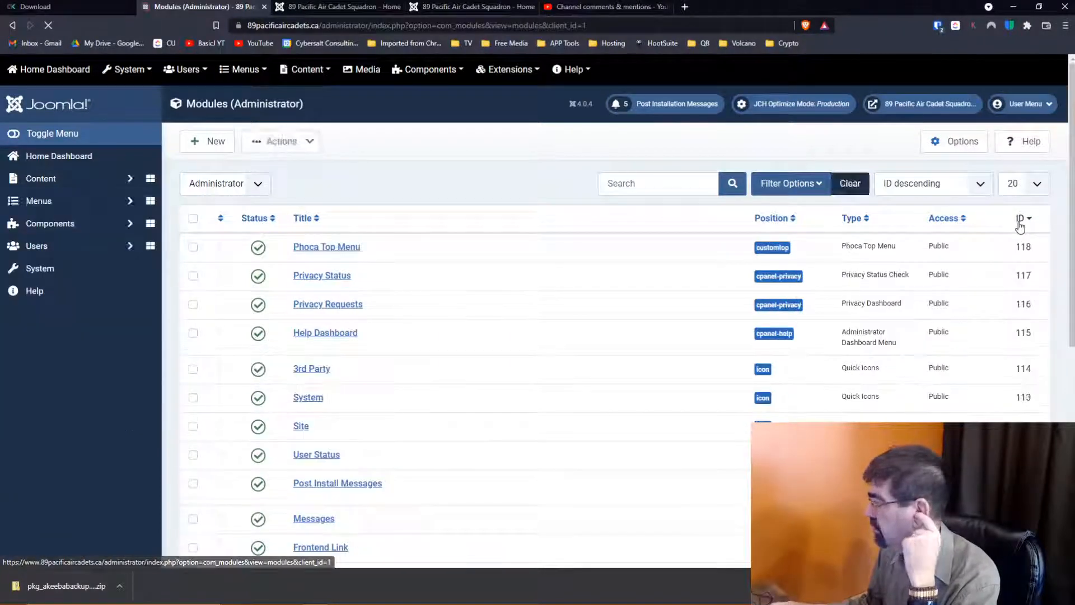
click(342, 247)
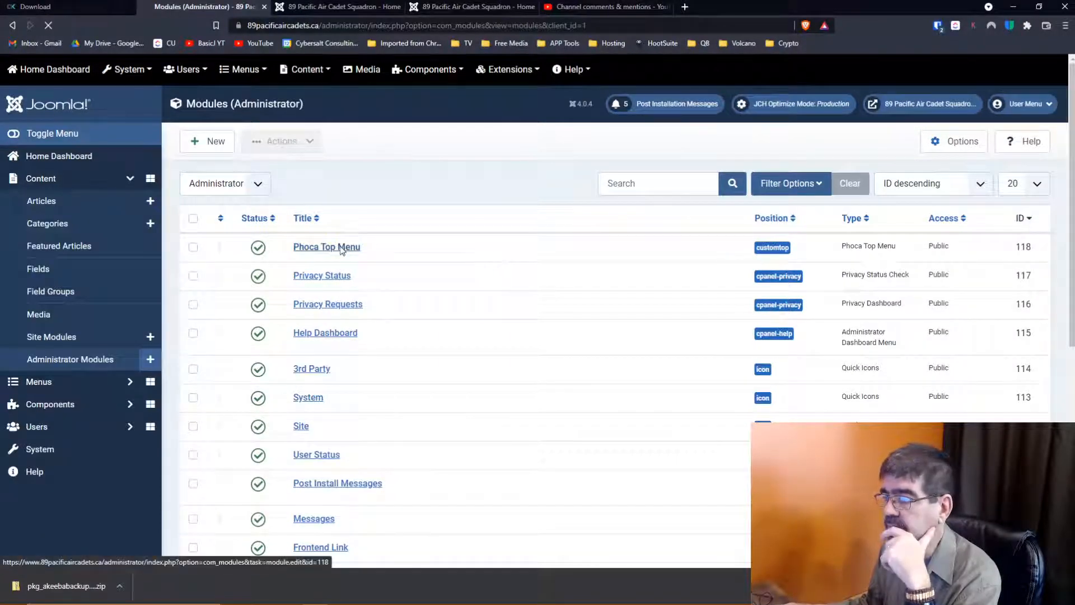
- Try the "Preset - Help Dashboard" preset for the Phoca Top Menu module and save the module
scroll(340, 250, down, 3)
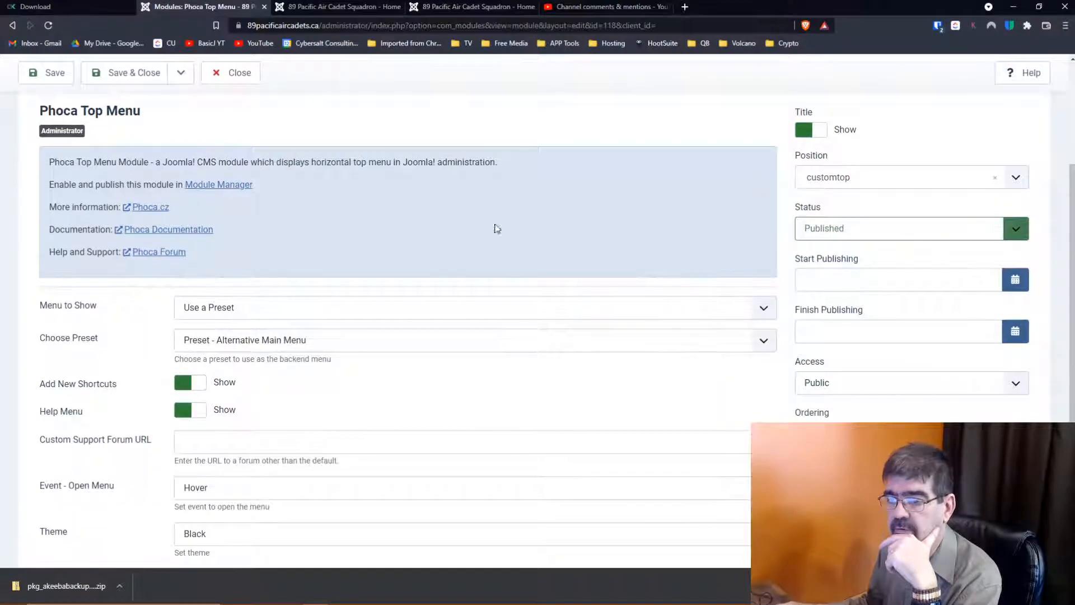
click(359, 350)
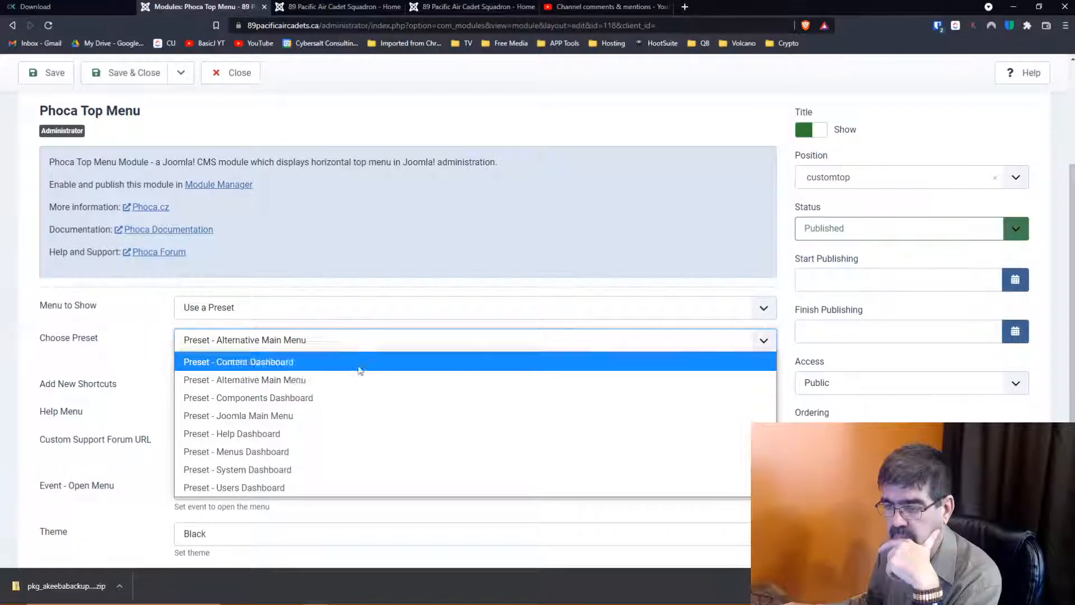
click(357, 432)
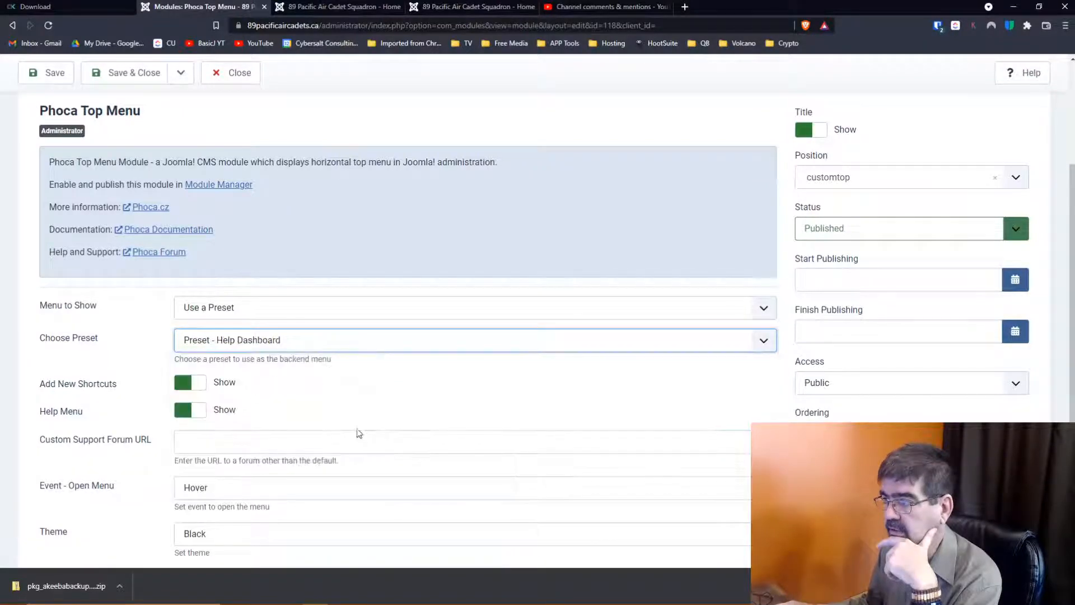
click(48, 78)
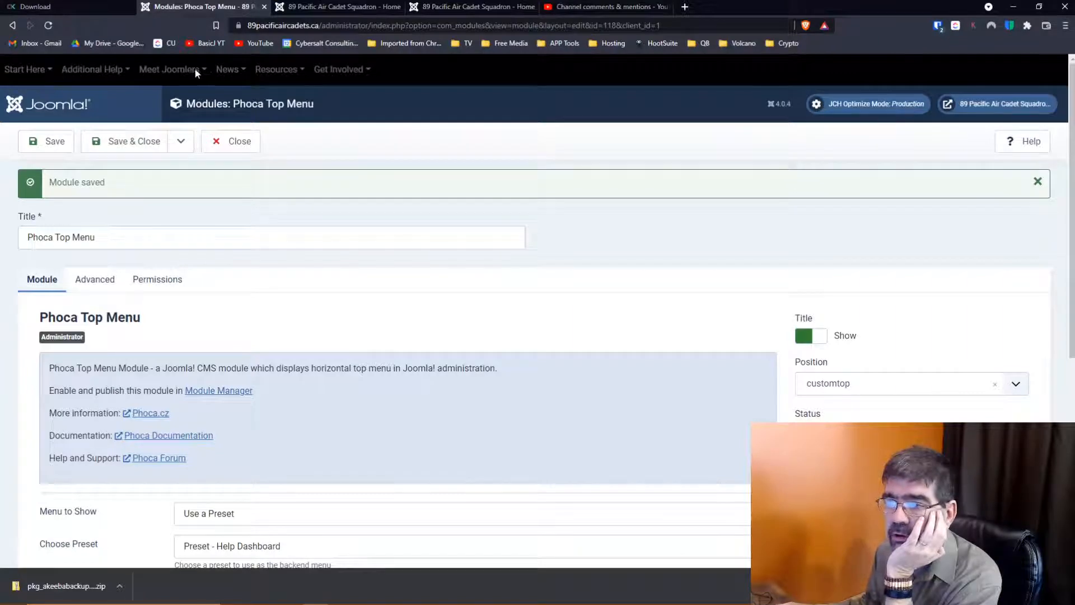
- Try the "Preset - Menus Dashboard" preset for the Phoca Top Menu module and save the module
scroll(343, 151, down, 2)
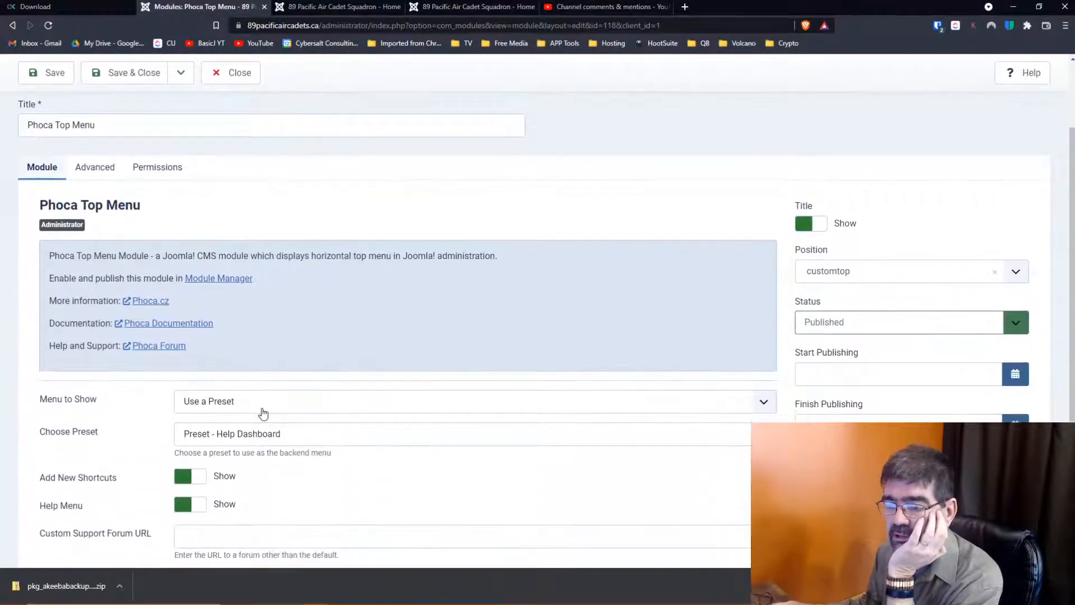
click(262, 442)
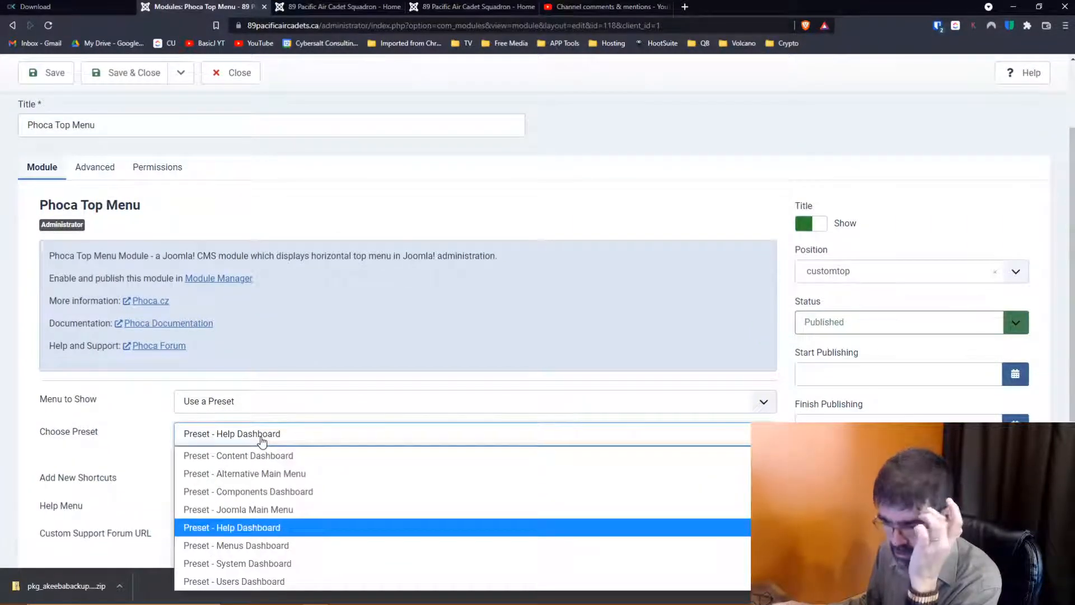
click(289, 546)
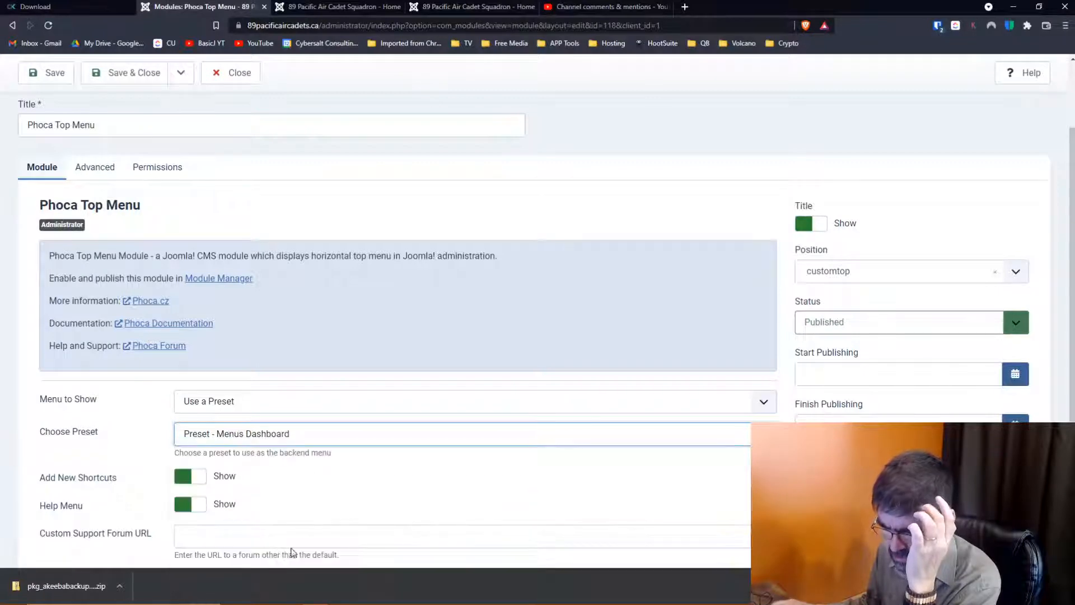
scroll(150, 219, up, 1)
scroll(150, 218, up, 2)
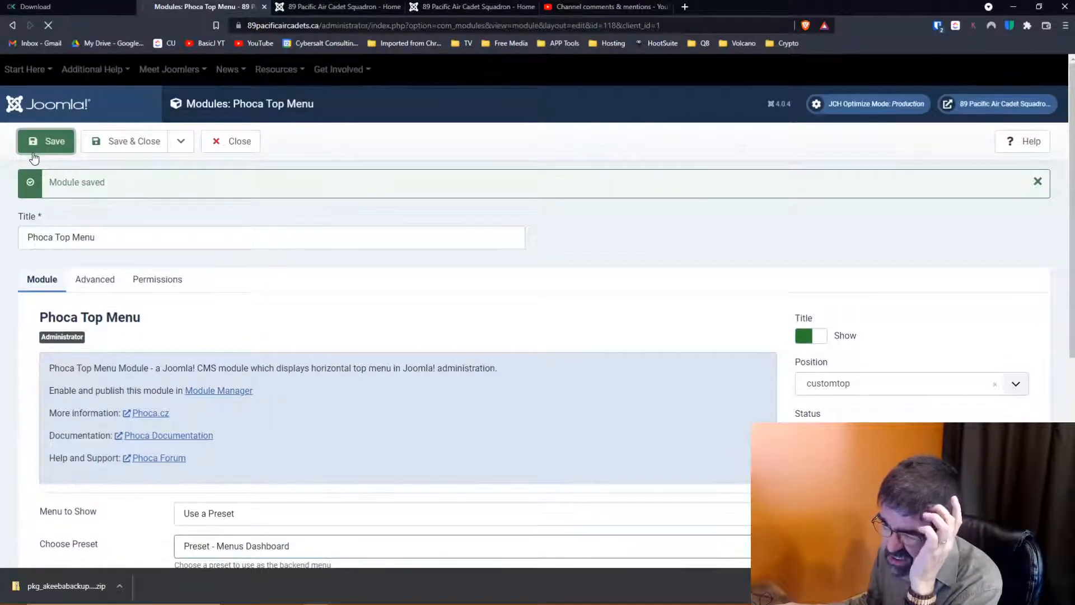
click(33, 151)
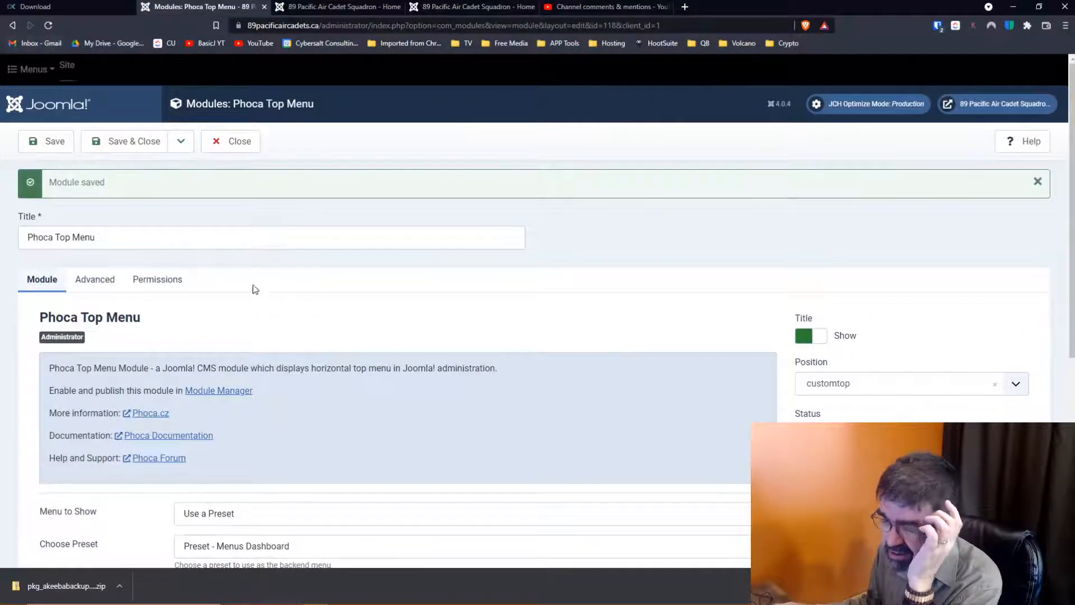
- Set the Phoca Top Menu preset back to "Preset - Alternative Main Menu", and save and close the module
scroll(252, 291, down, 4)
click(250, 329)
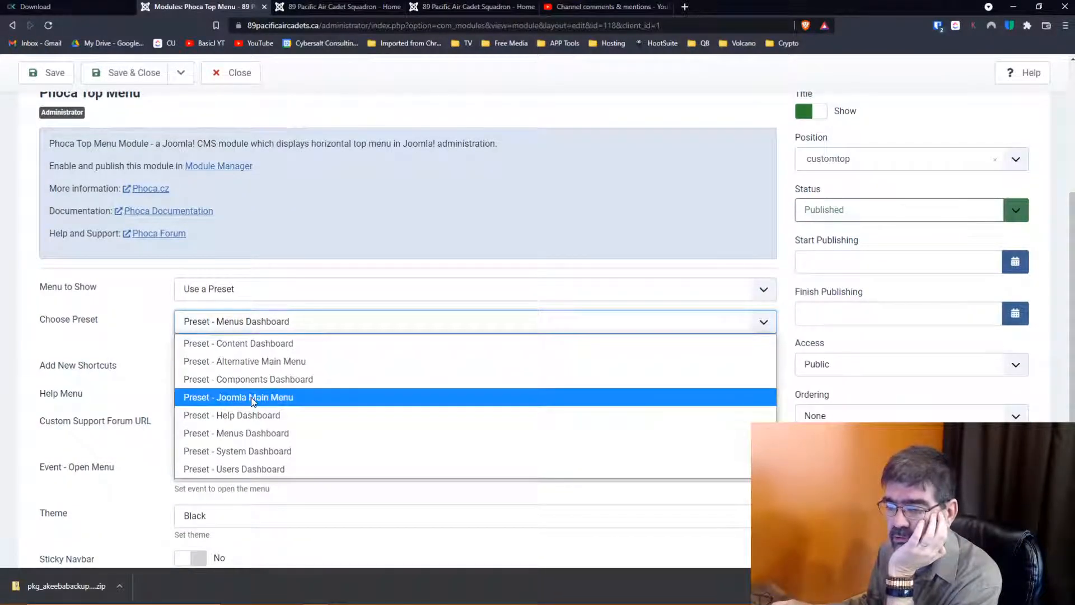
click(255, 363)
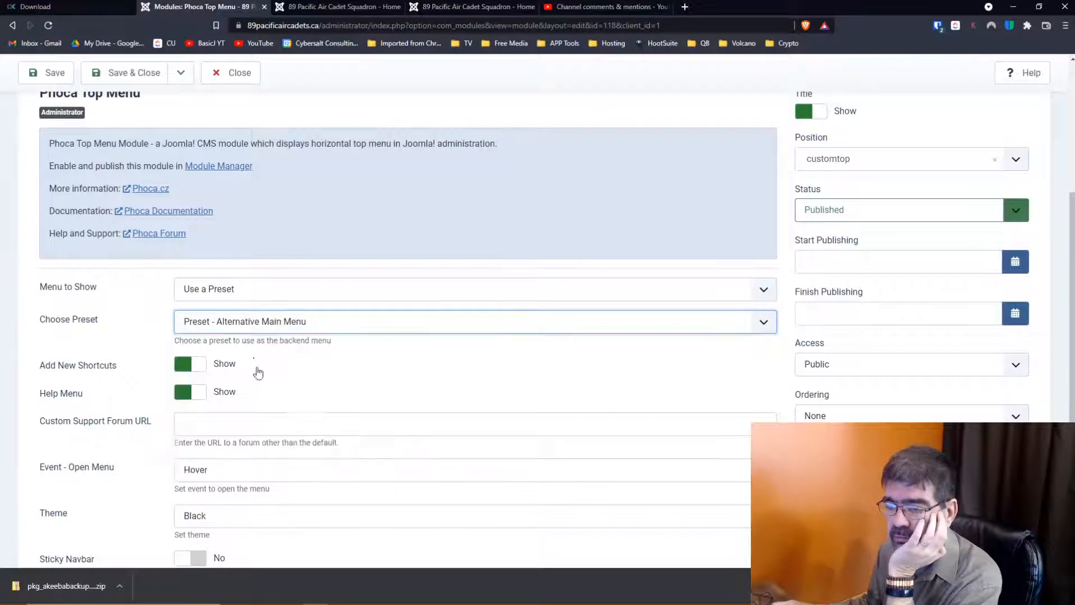
click(119, 73)
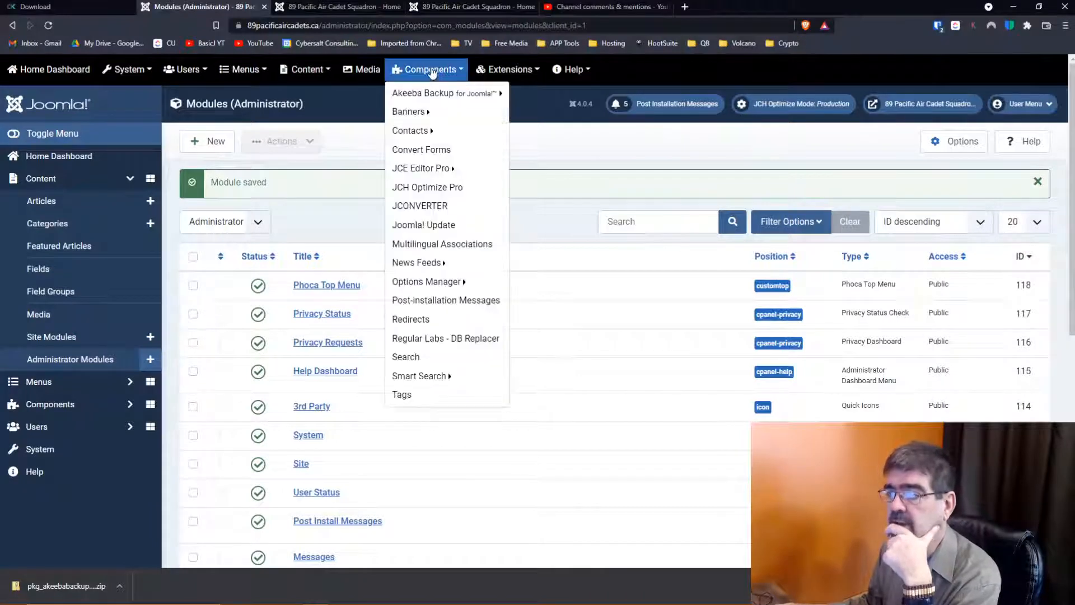
mouse_move(535, 81)
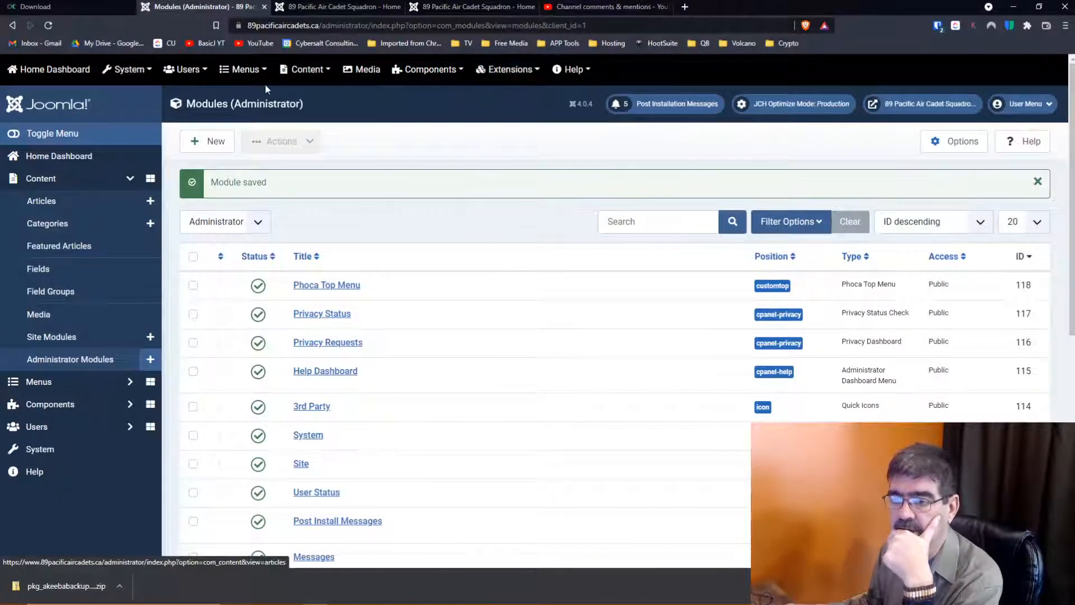
click(14, 133)
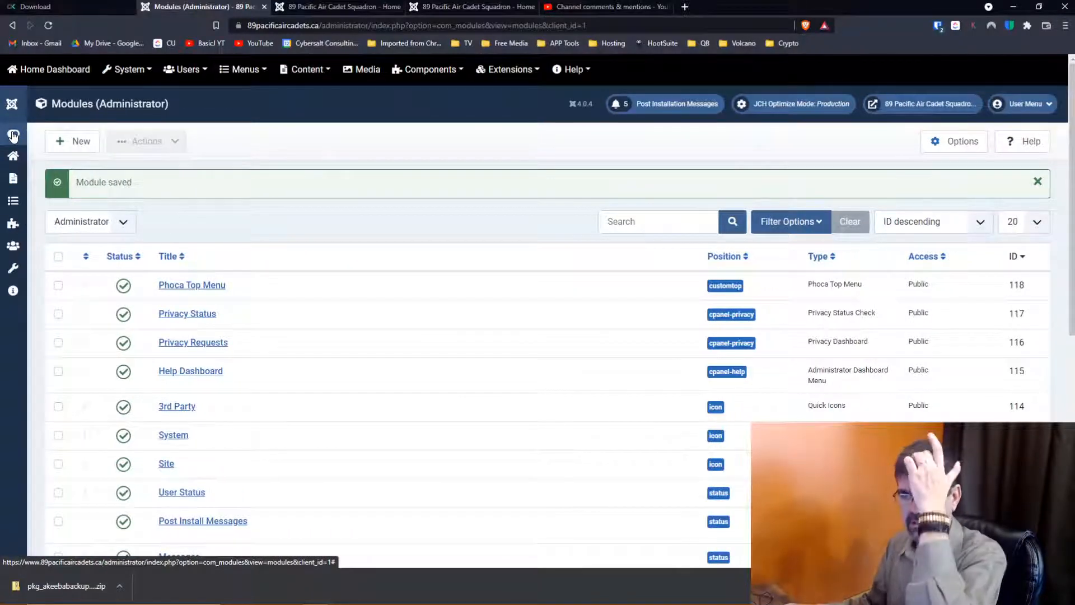
click(13, 134)
right_click(14, 134)
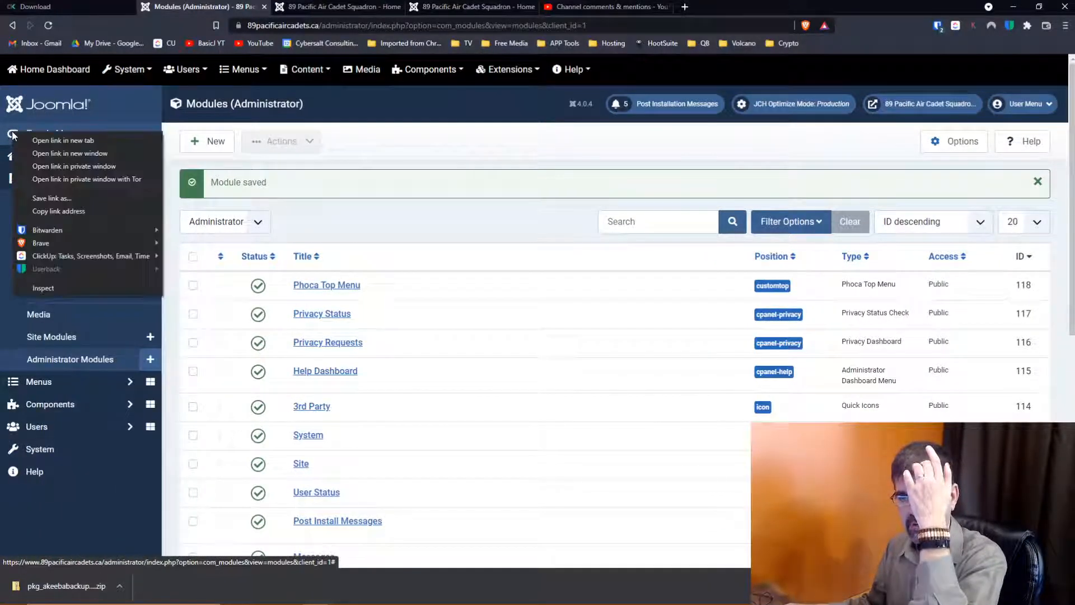
- Open the available extension updates from the Home Dashboard, and save the installer options with Minimum Extension Stability set to Stable
click(89, 109)
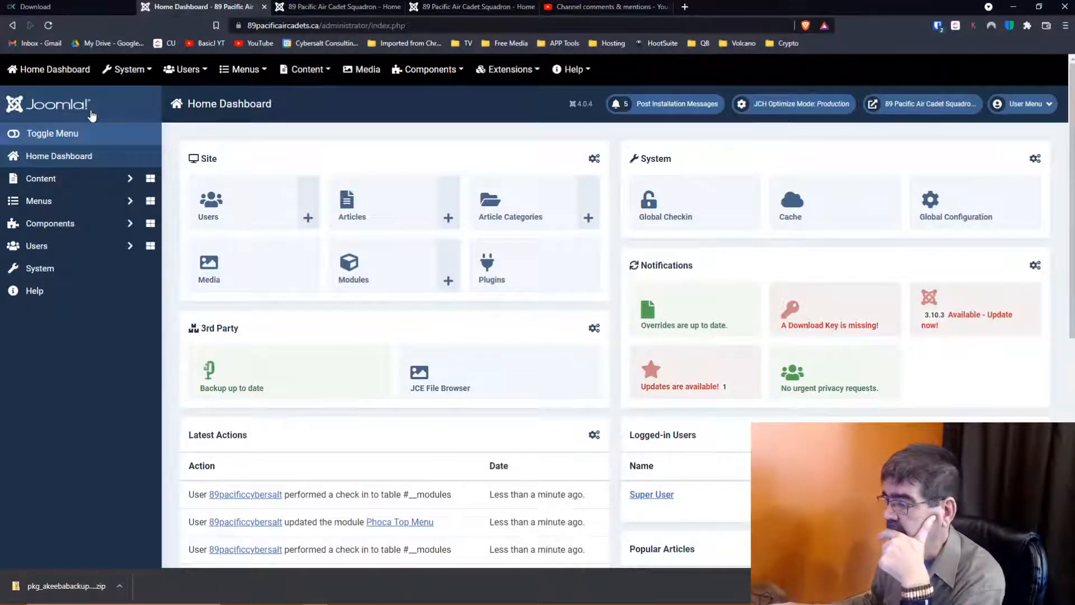
click(697, 384)
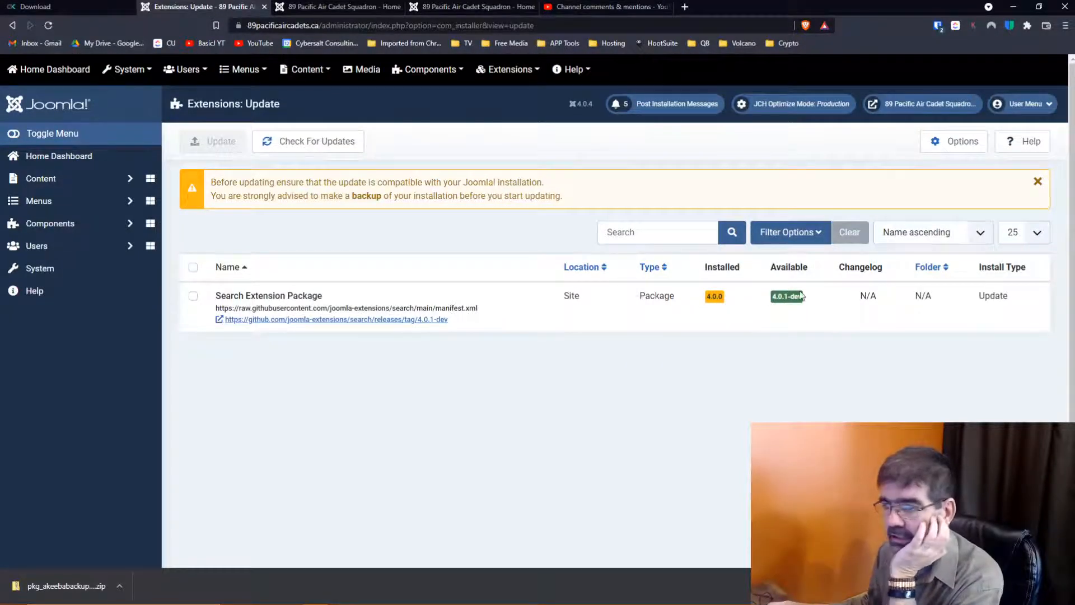
click(947, 142)
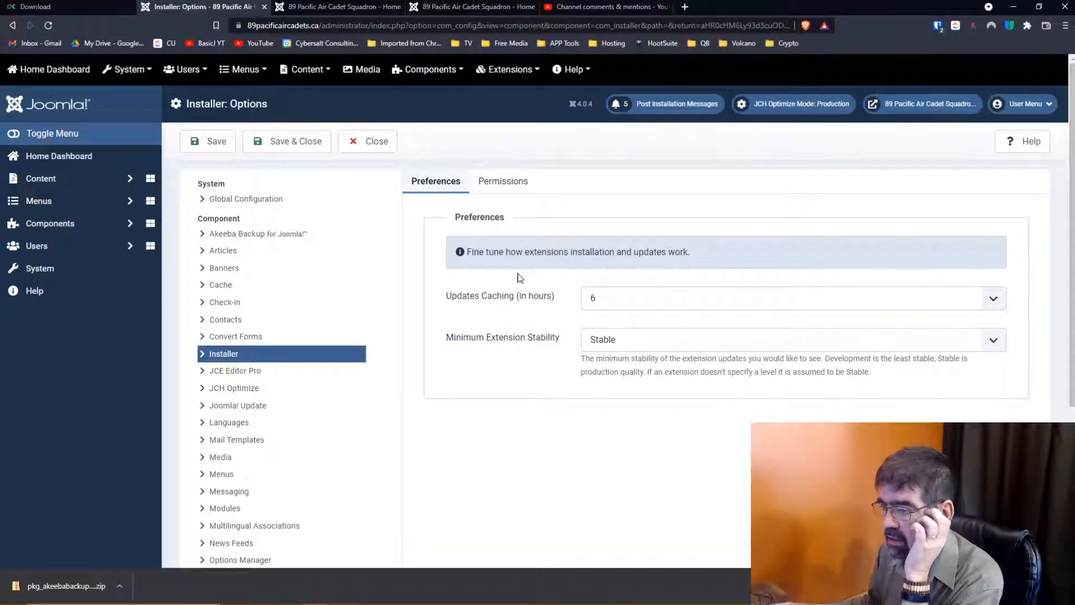
click(607, 347)
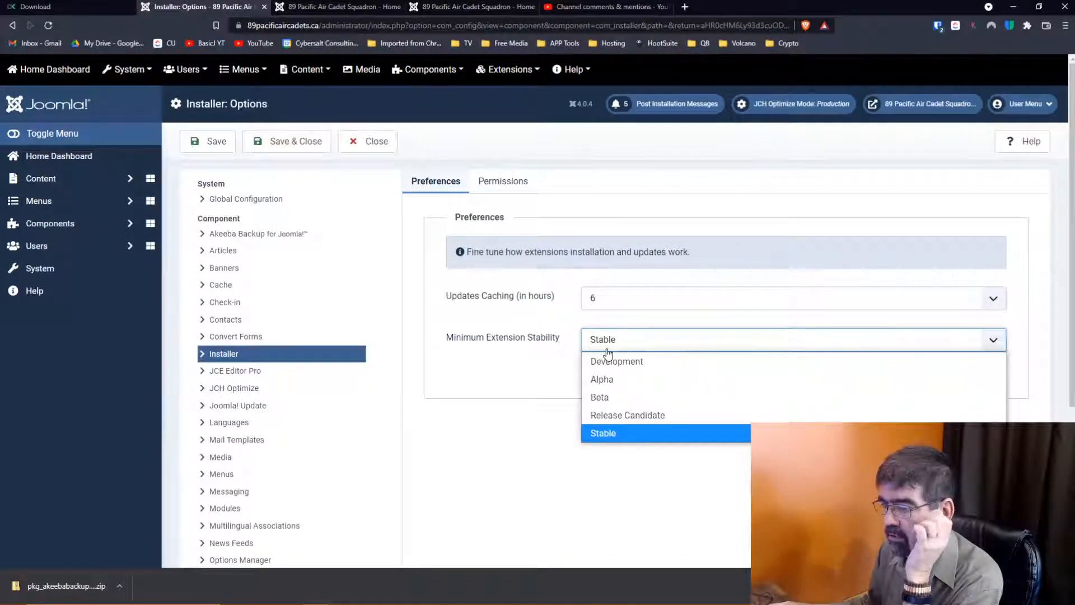
click(623, 435)
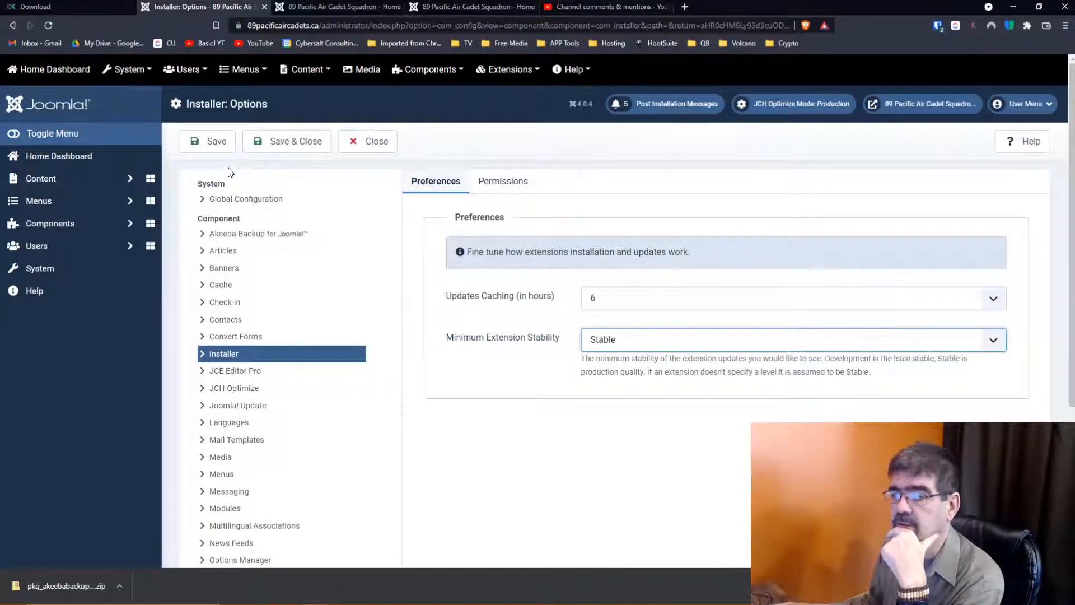
click(292, 152)
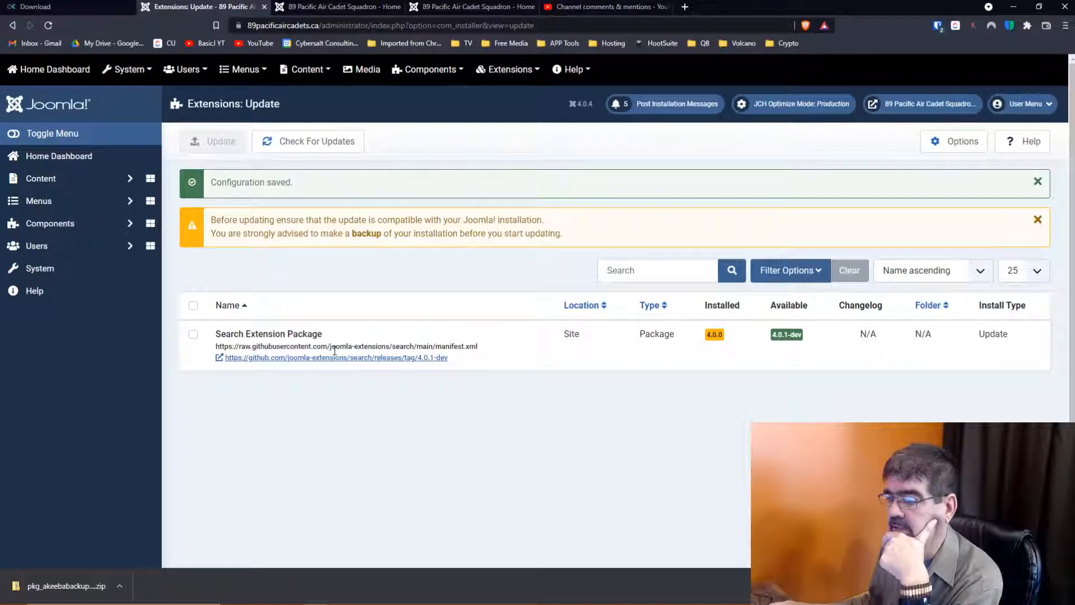
- Update the Search Extension Package to 4.0.1-dev and check for further extension updates
right_click(442, 363)
click(403, 289)
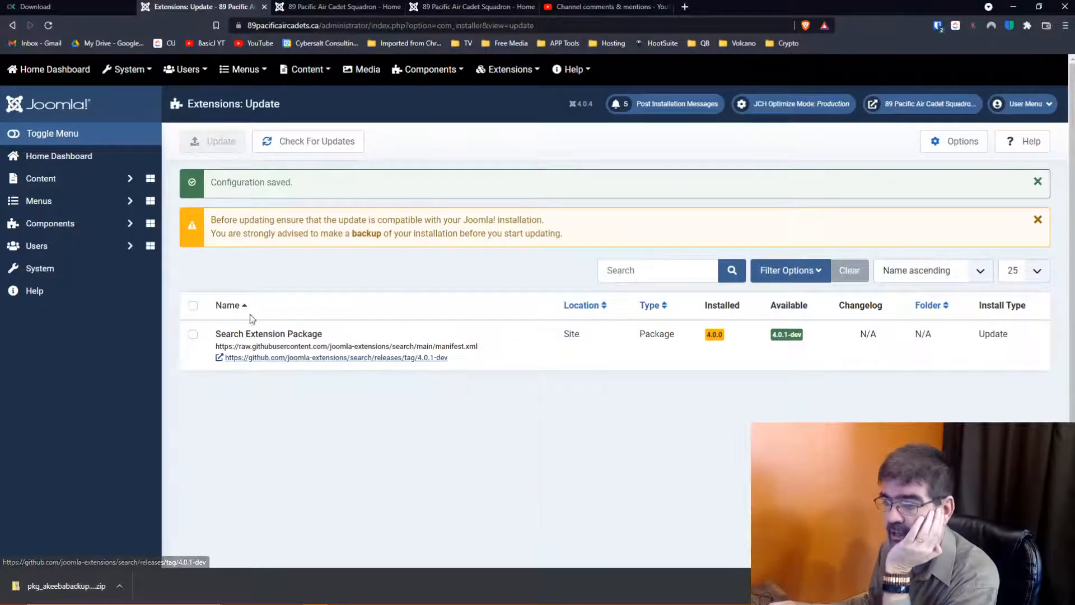
click(193, 336)
click(210, 152)
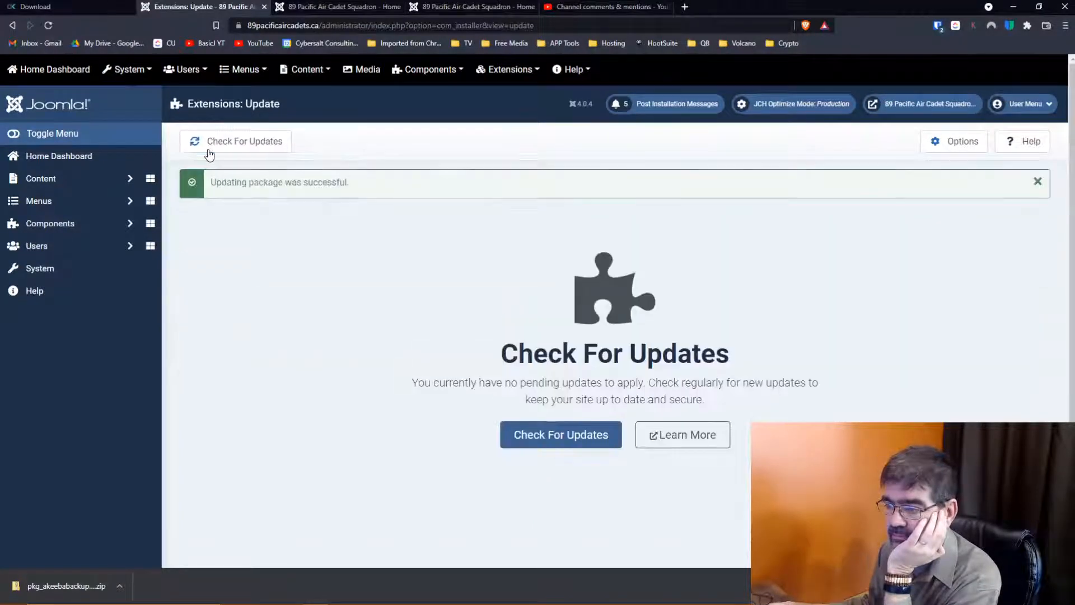
click(567, 437)
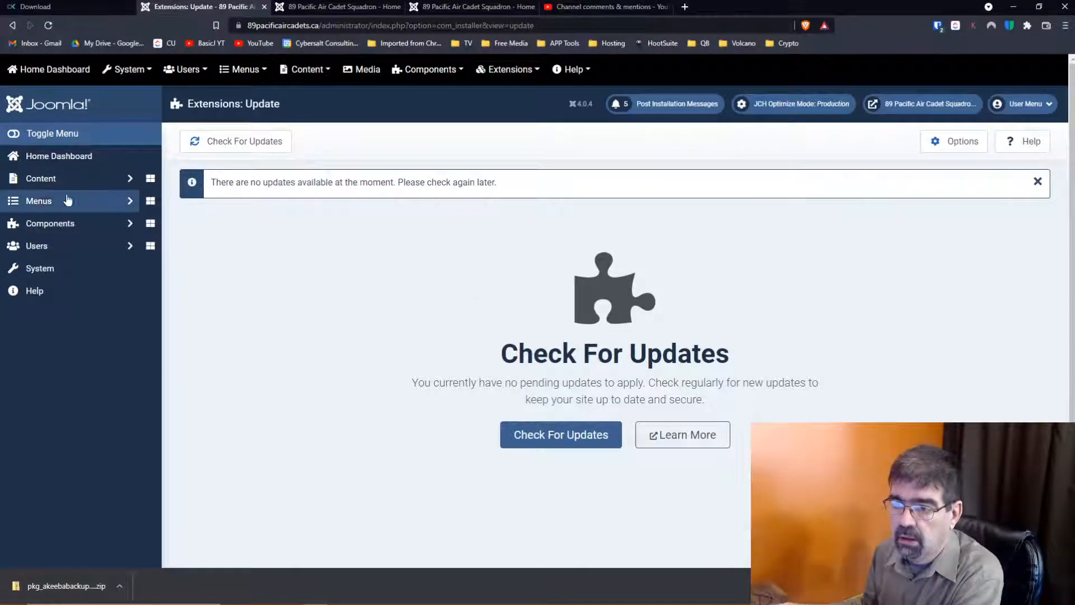
- Open the list of content articles and look through its entries
click(43, 179)
click(47, 208)
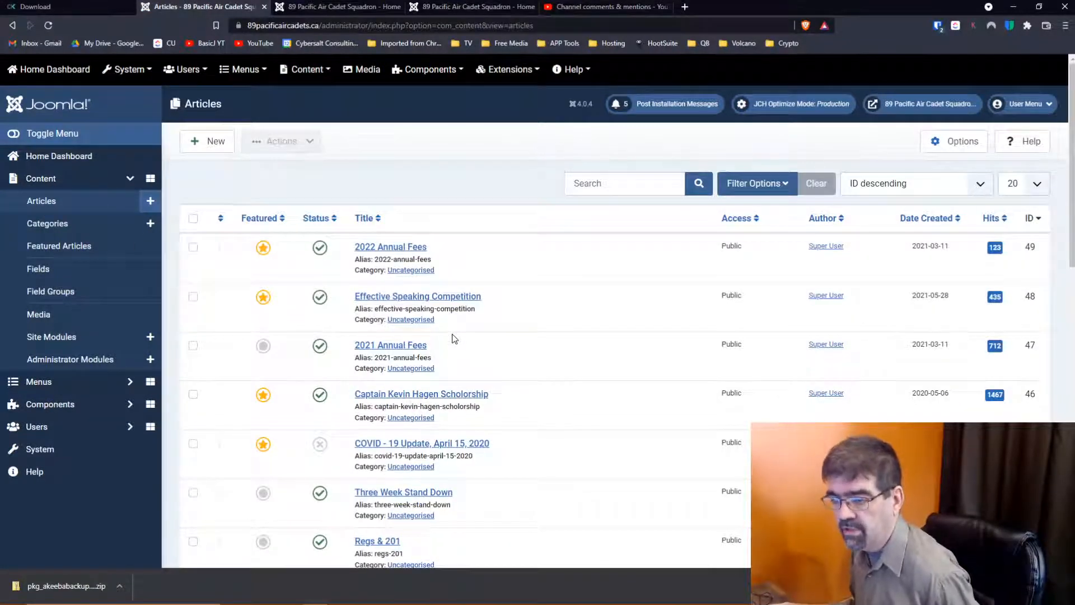
scroll(454, 338, down, 12)
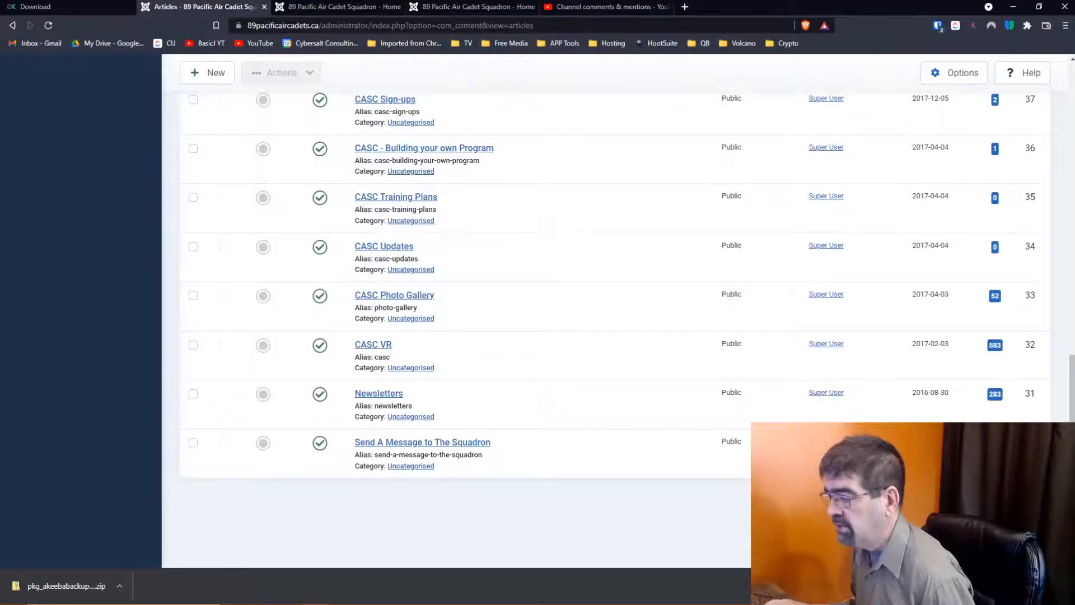
- Look through the older entries on the remaining pages of the articles list, checking their titles, dates and hit counts
click(1035, 504)
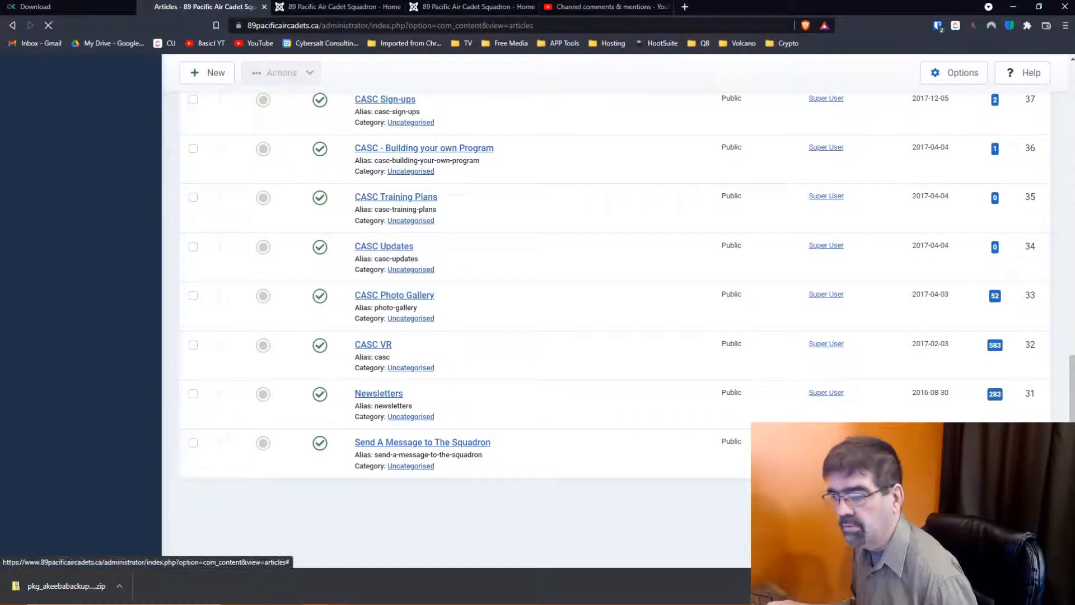
scroll(811, 402, down, 1)
scroll(810, 402, down, 1)
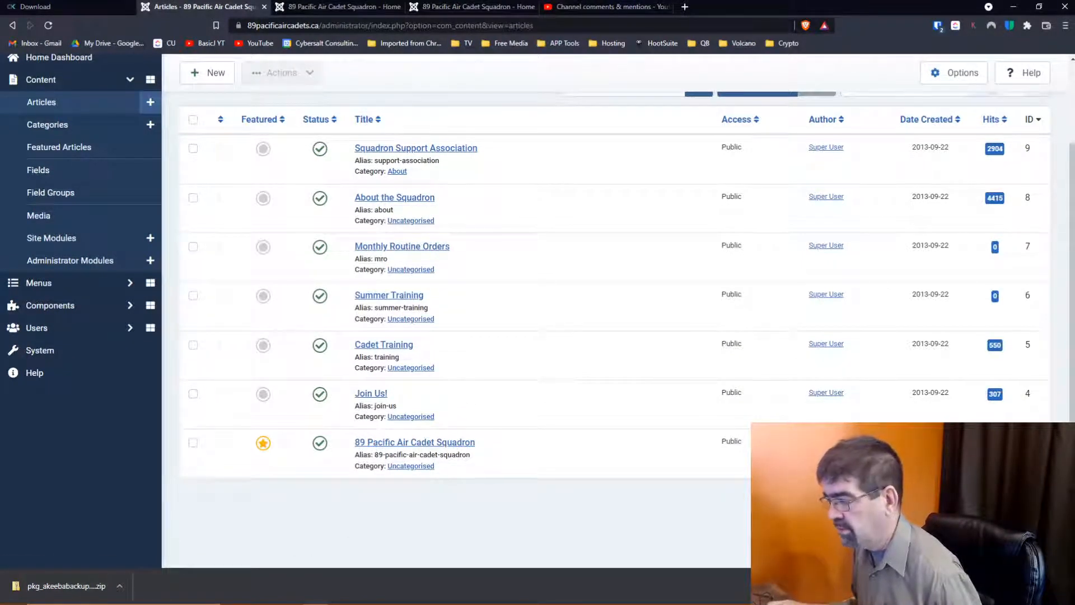
scroll(536, 433, down, 7)
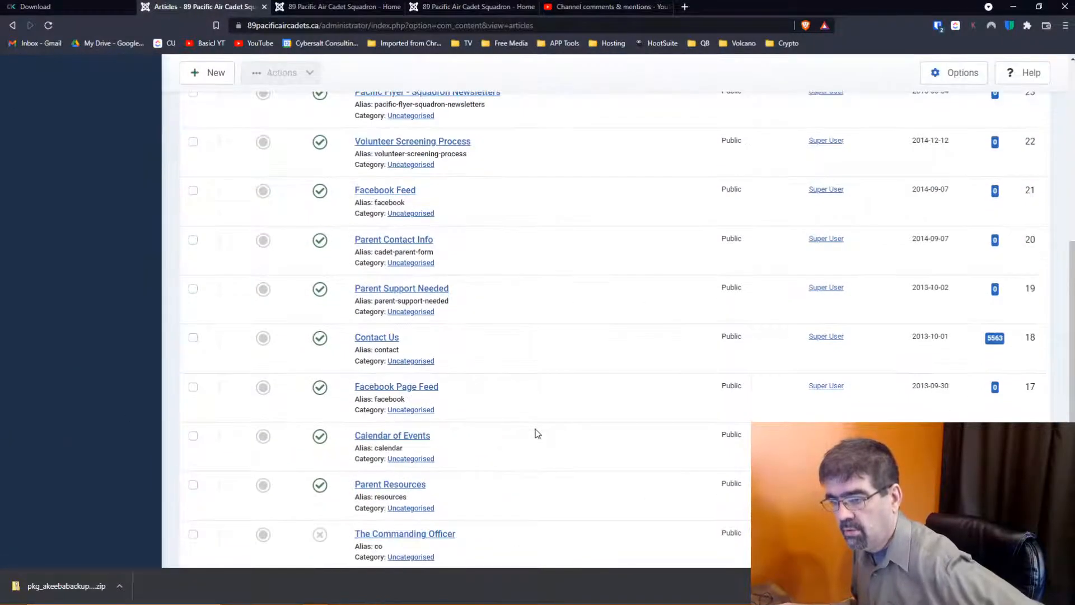
scroll(536, 433, down, 5)
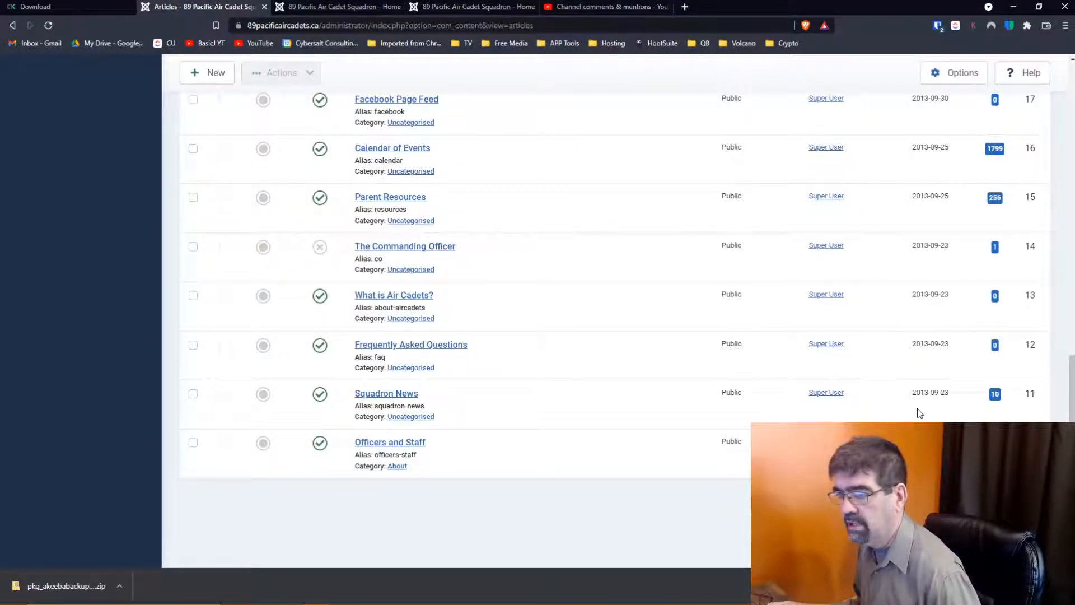
scroll(920, 413, up, 6)
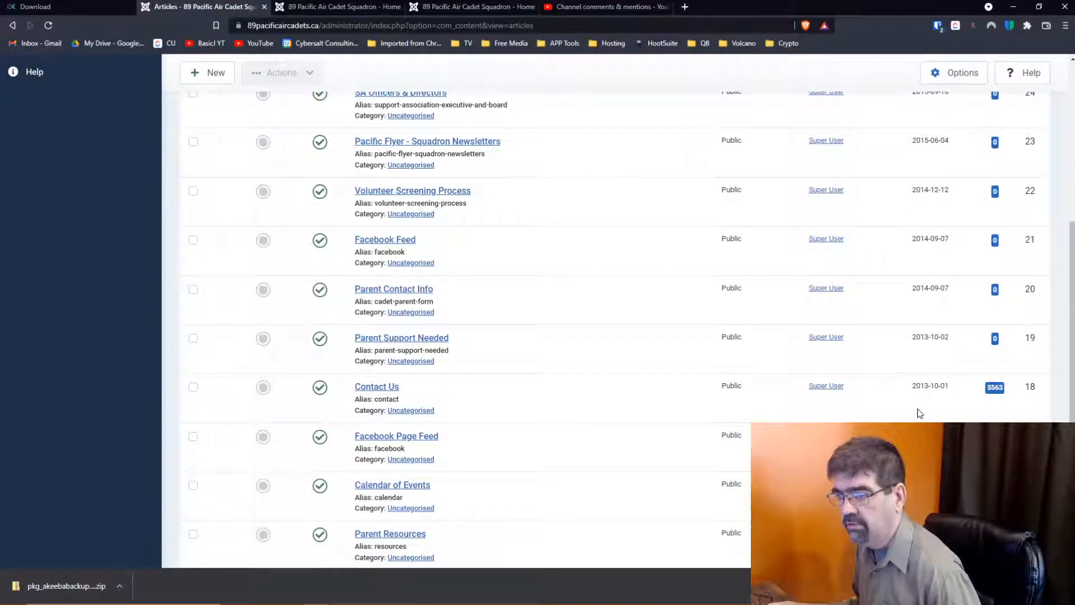
scroll(919, 413, up, 3)
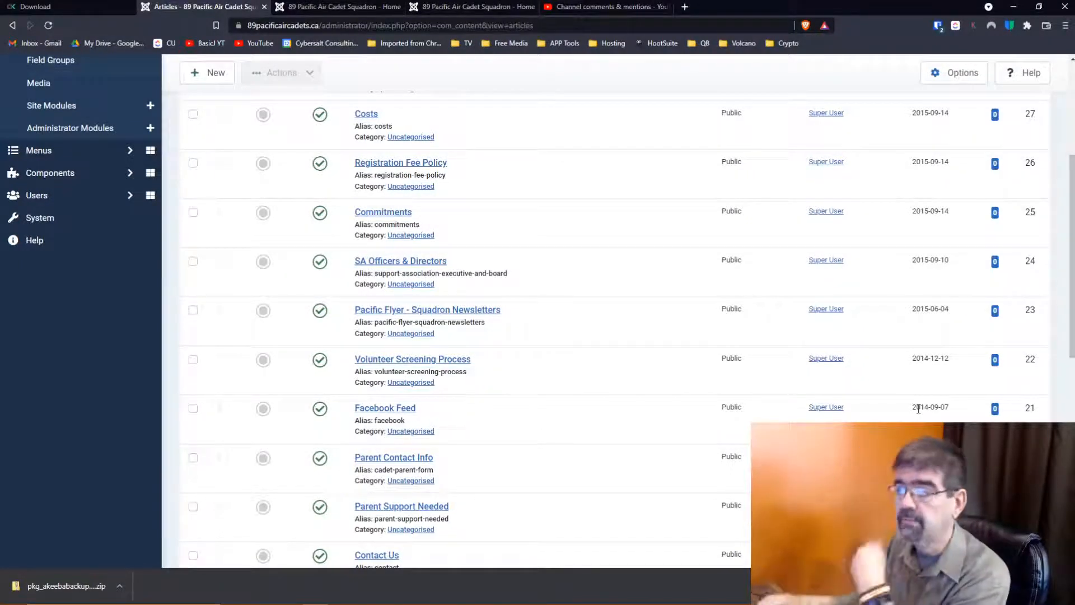
scroll(607, 257, up, 5)
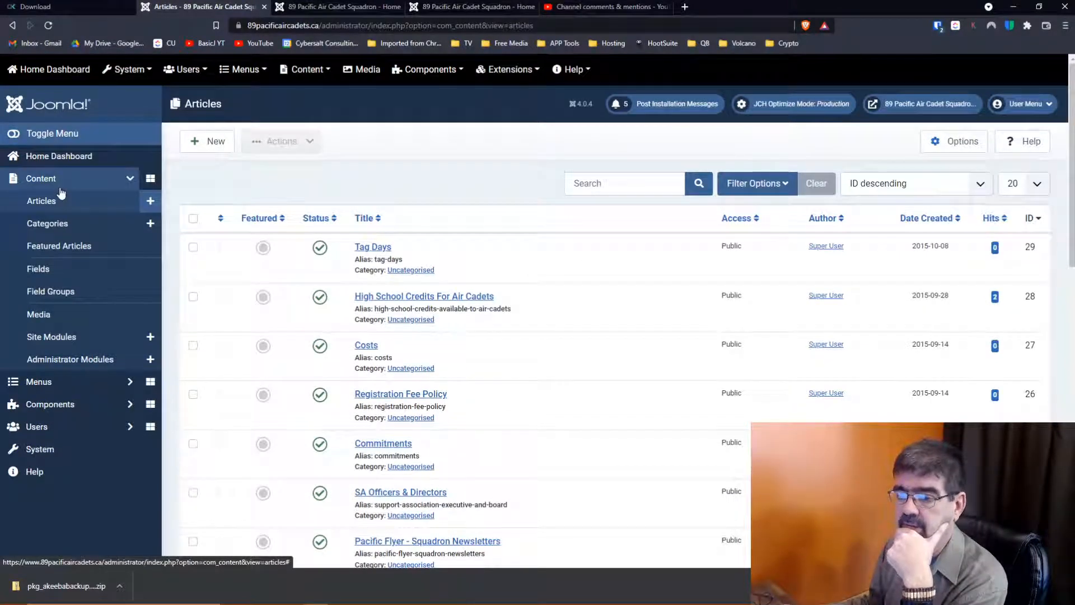
- Open the Akeeba Backup control panel and run a one-click backup with the Default Backup Profile
click(60, 404)
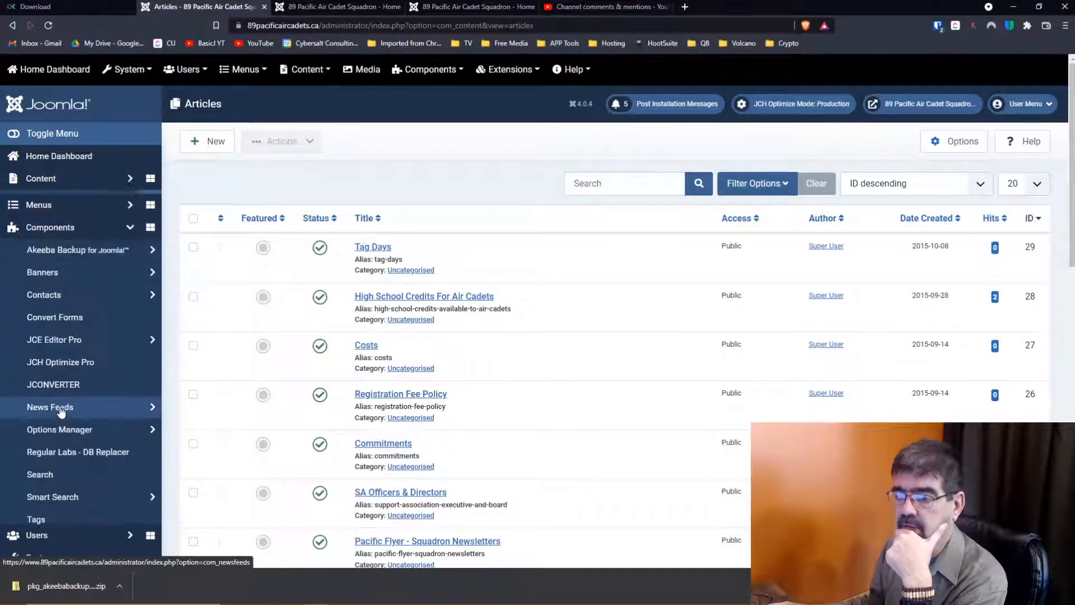
click(75, 247)
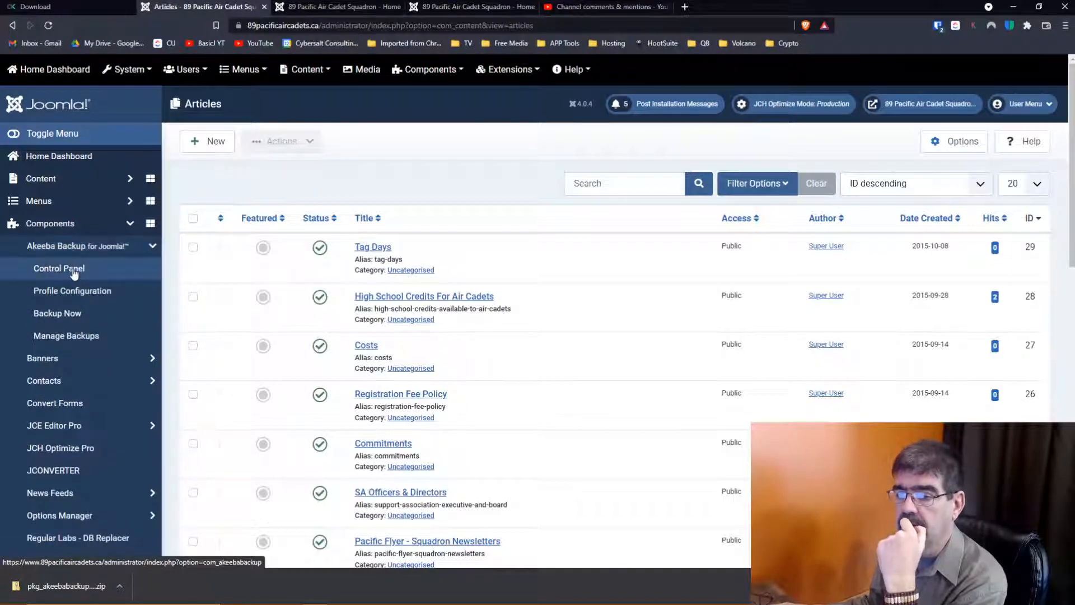
click(59, 269)
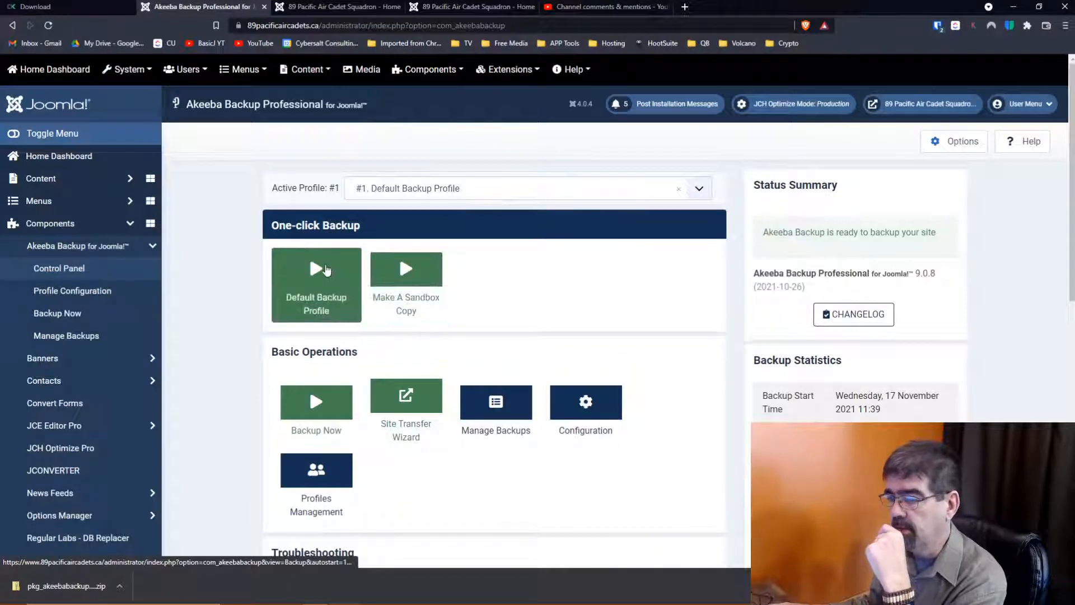
click(327, 270)
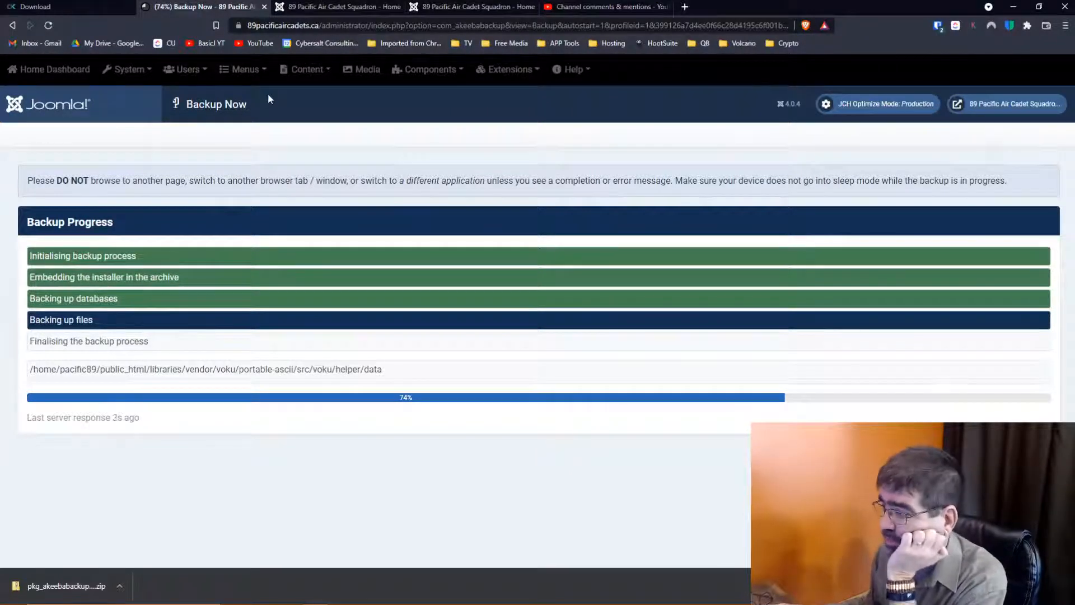
click(283, 7)
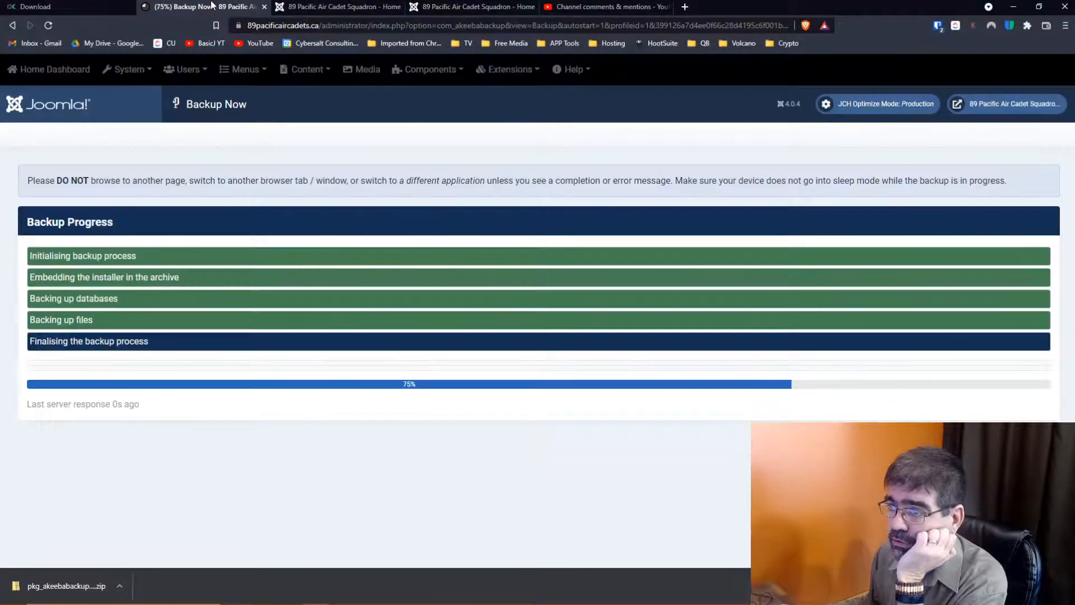
click(212, 5)
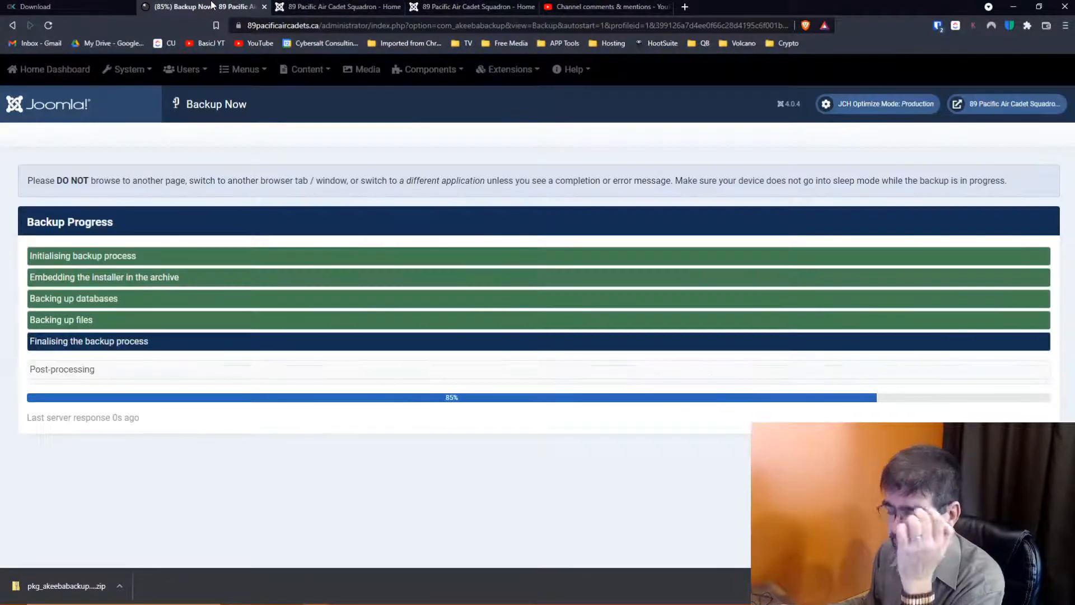
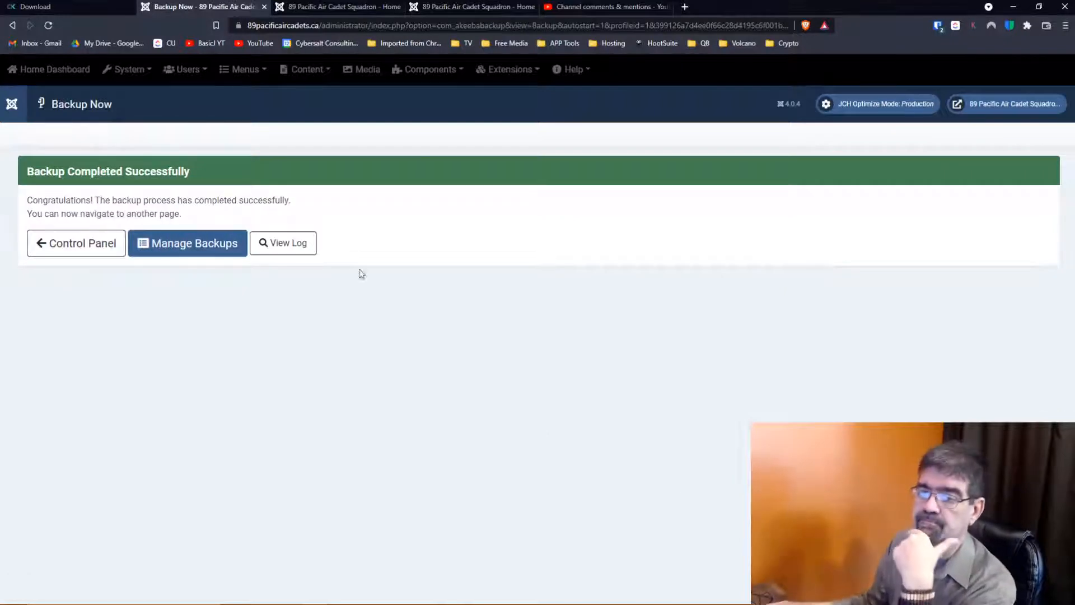
- Open the backup management list and delete every backup except the one taken on 17 November 2021 at 11:49 PST
click(187, 245)
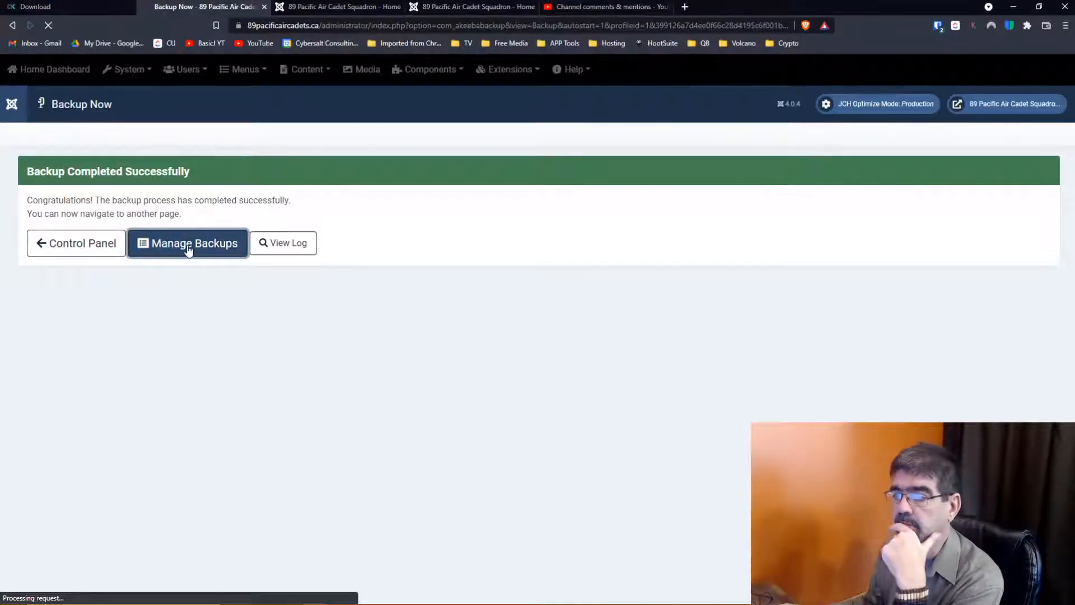
scroll(492, 268, down, 3)
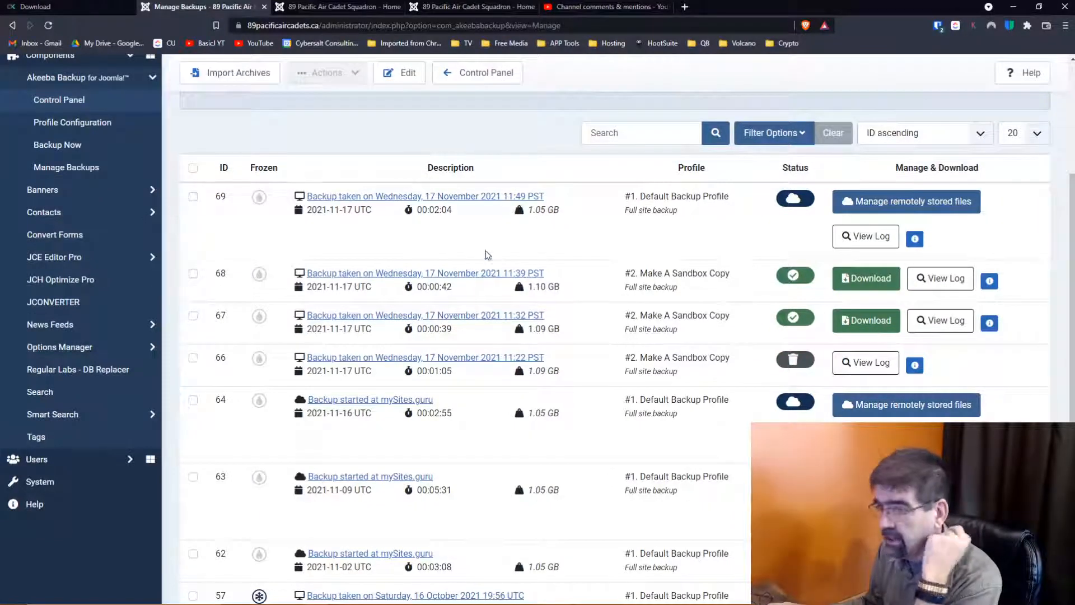
click(193, 169)
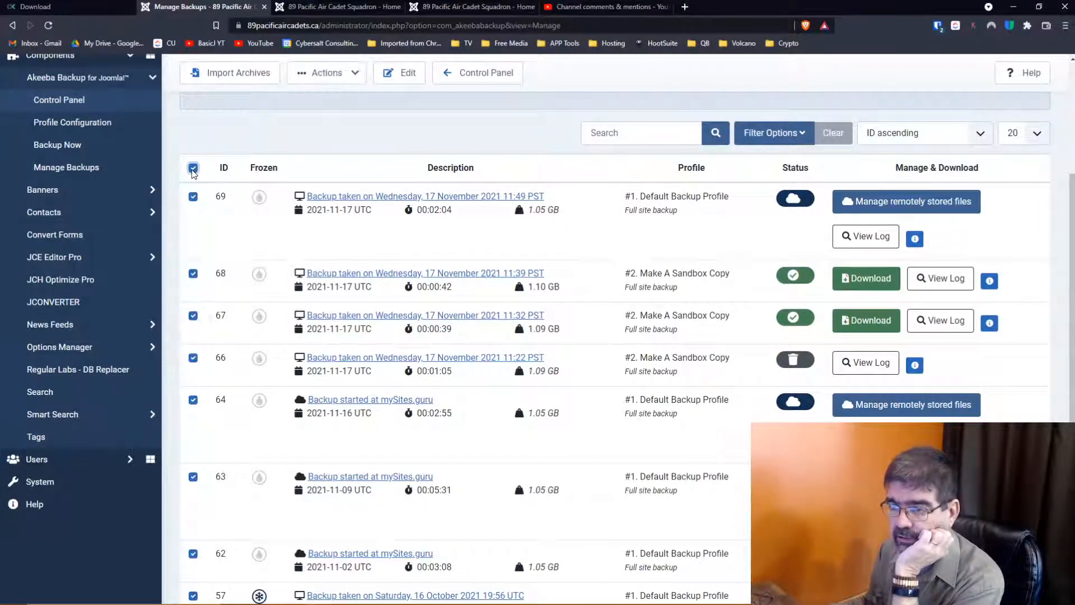
click(194, 198)
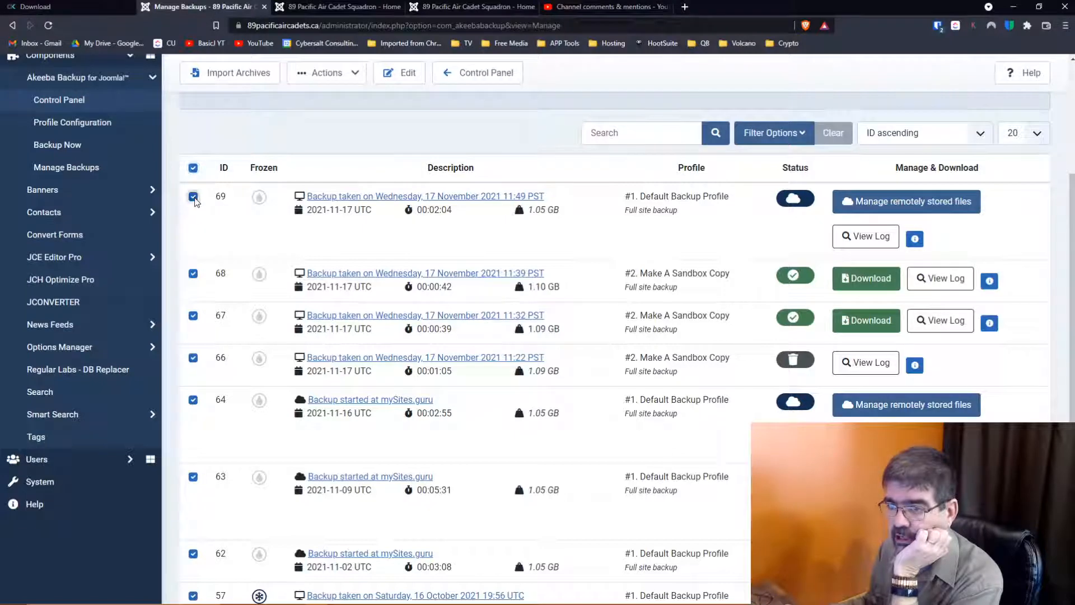
scroll(677, 269, up, 3)
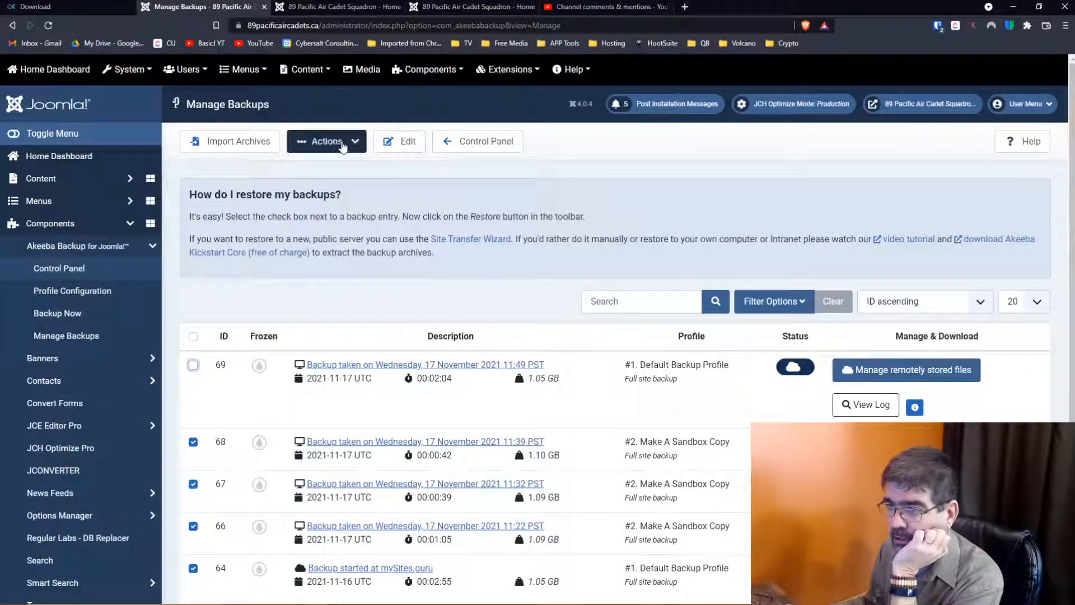
click(342, 143)
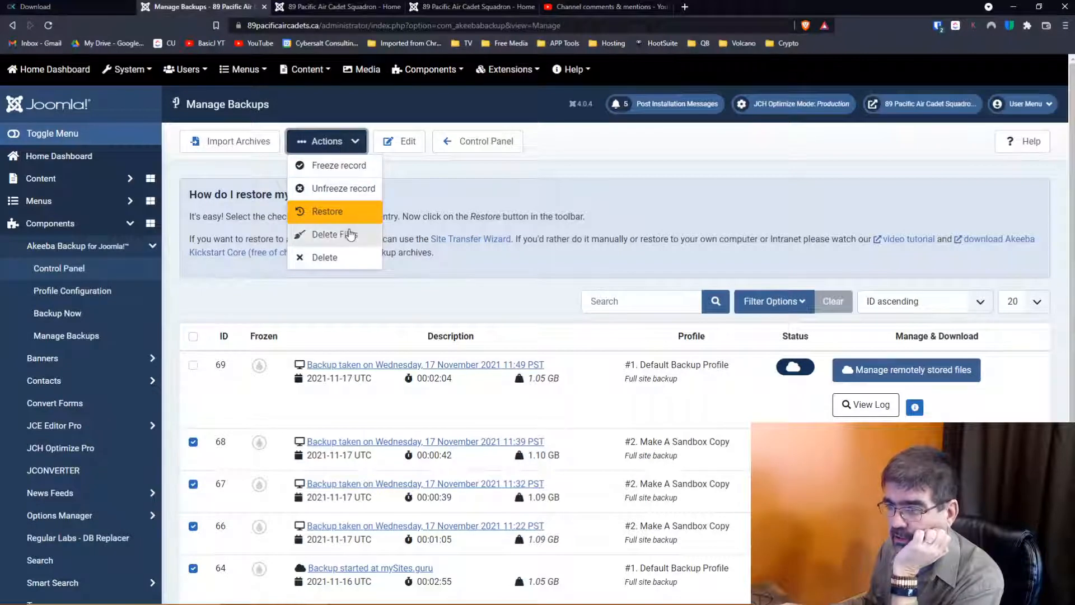
click(327, 257)
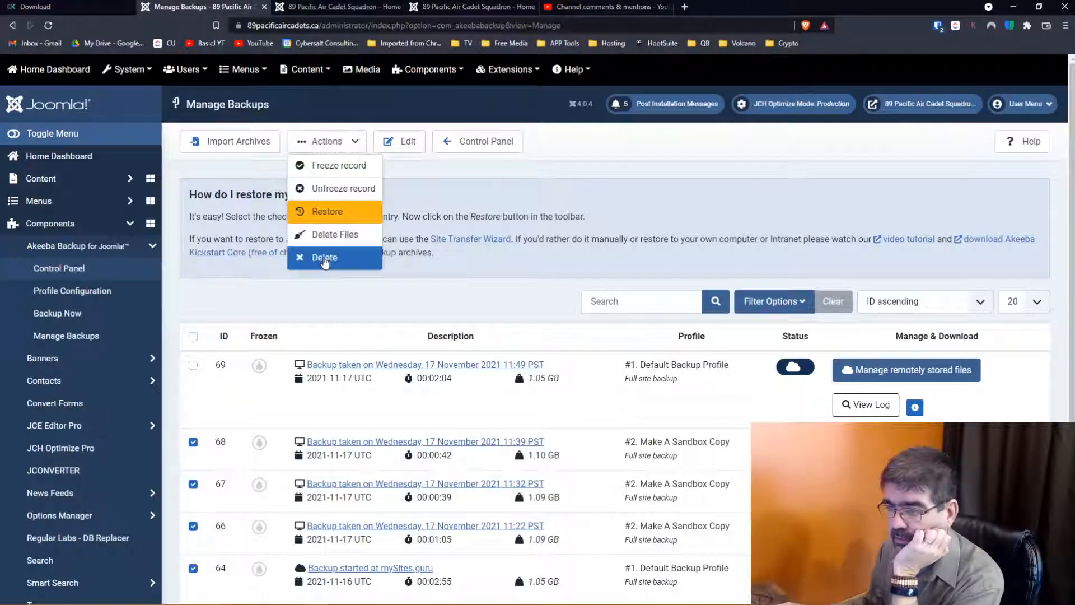
click(593, 100)
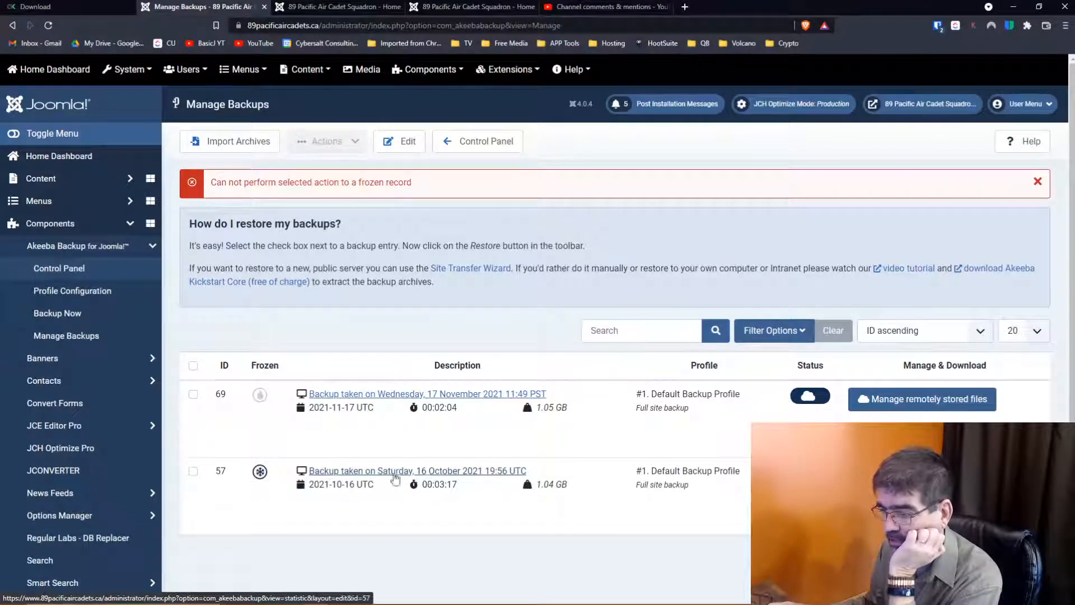
- Unfreeze and delete the 16 October 2021 backup record, and freeze the record of the 17 November 2021 11:49 PST backup
click(260, 474)
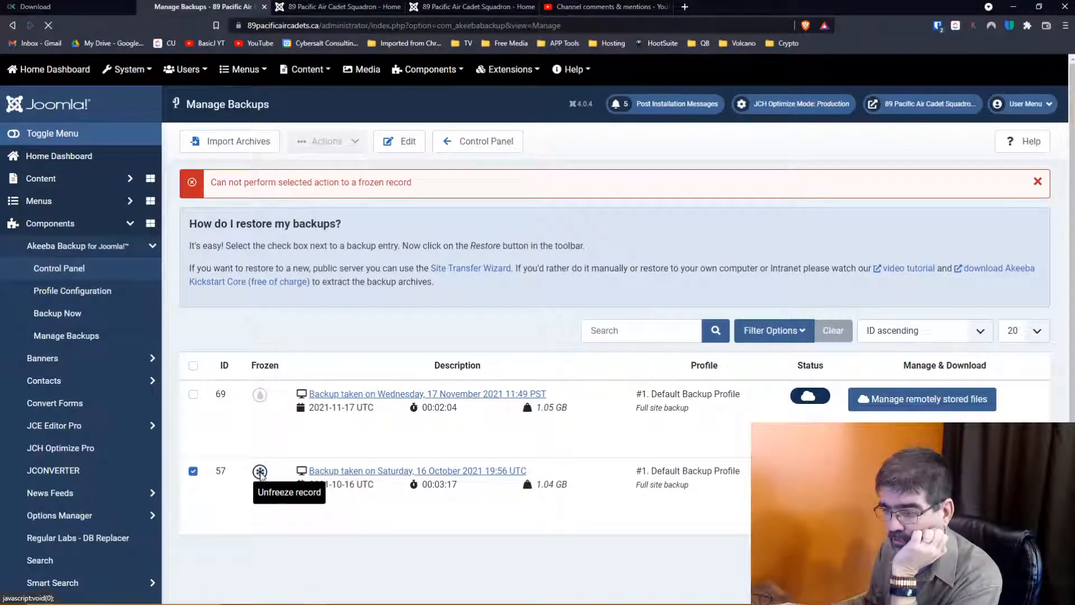
click(194, 473)
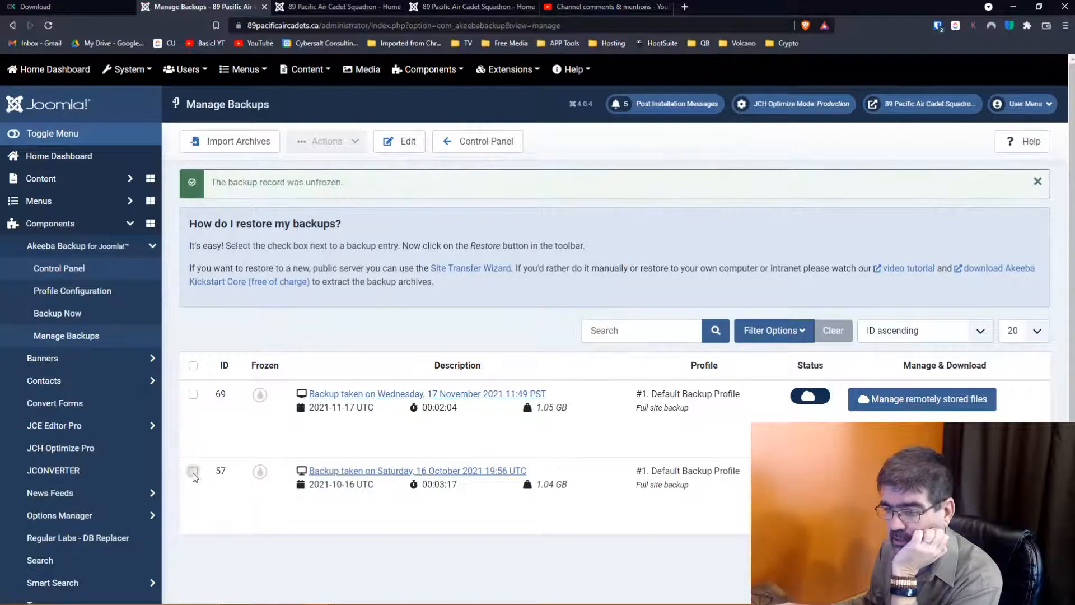
click(327, 141)
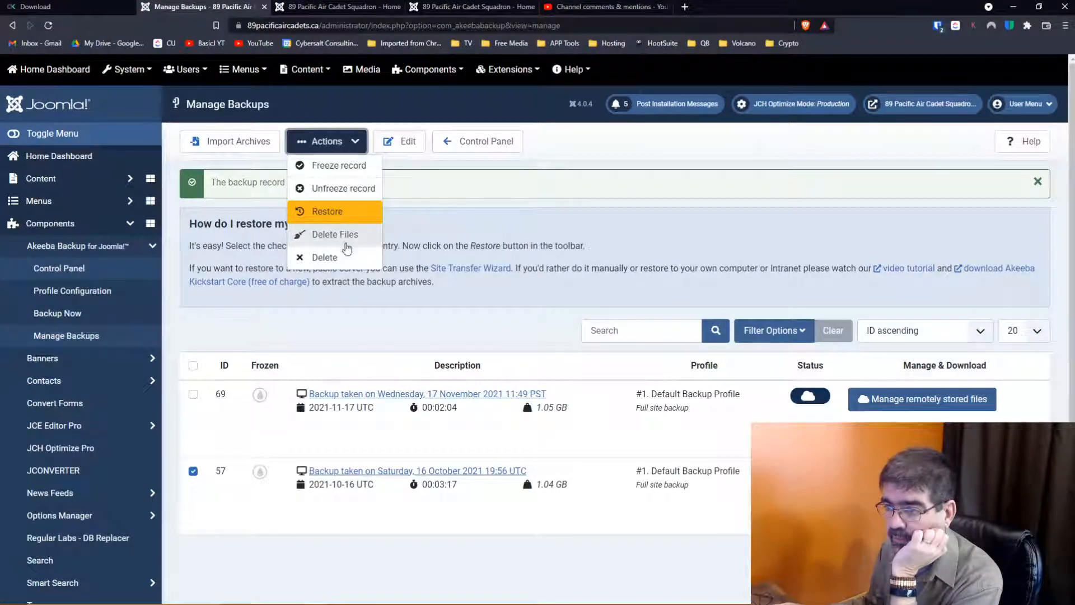
click(347, 256)
click(592, 100)
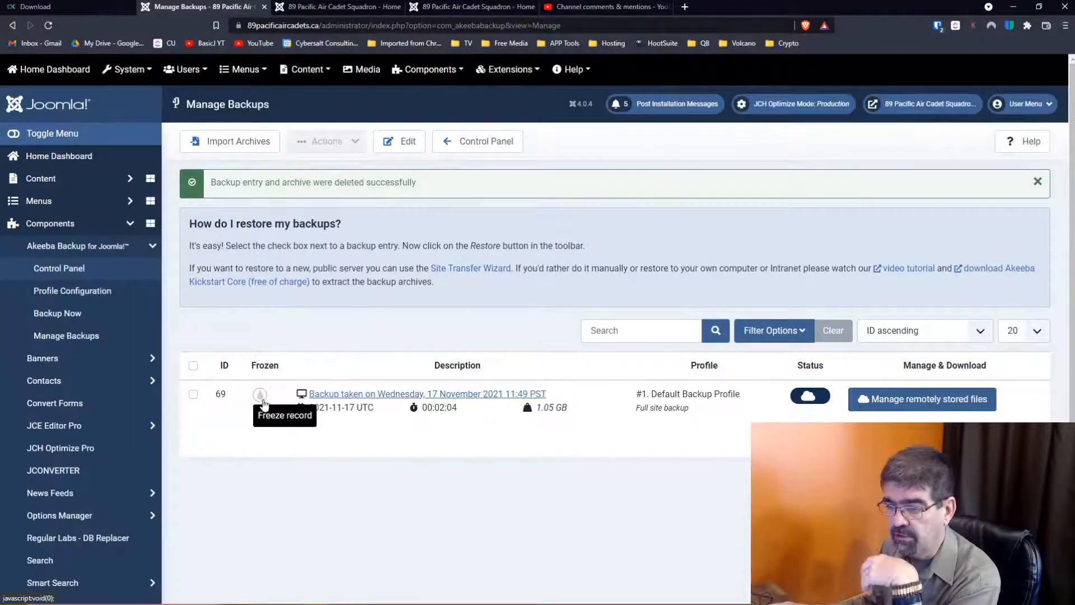
click(261, 398)
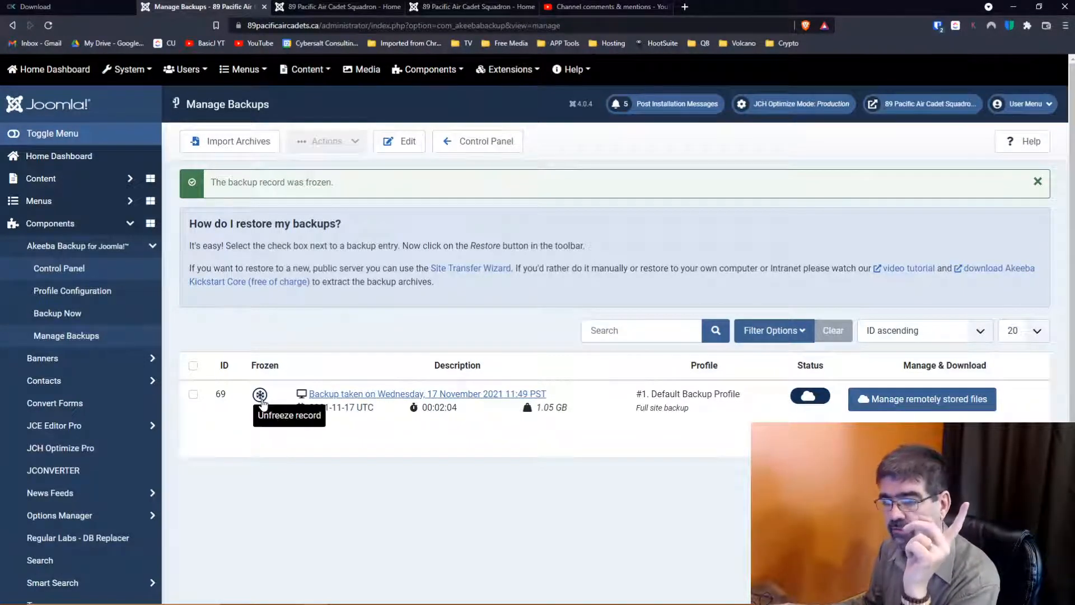
- Switch to the site's cPanel window and open MySQL Databases at the list of current databases
mouse_move(372, 597)
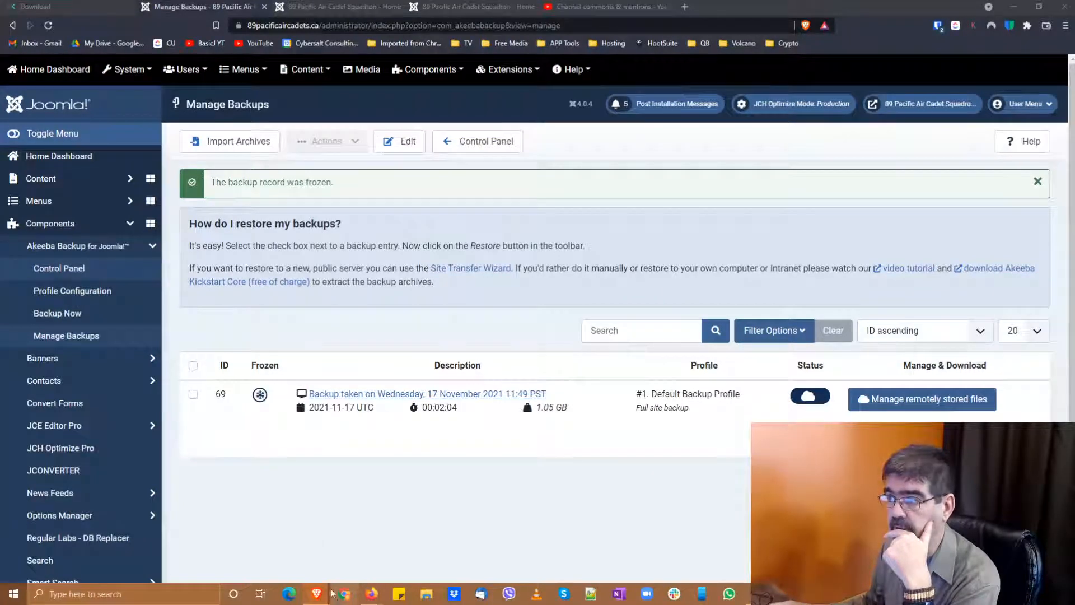
mouse_move(319, 597)
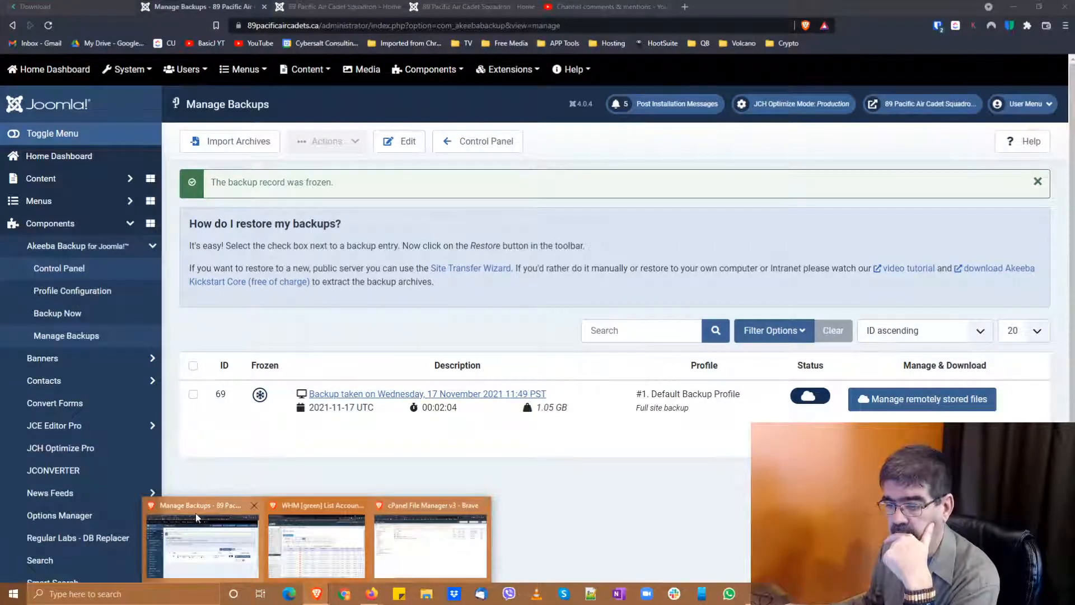
click(413, 509)
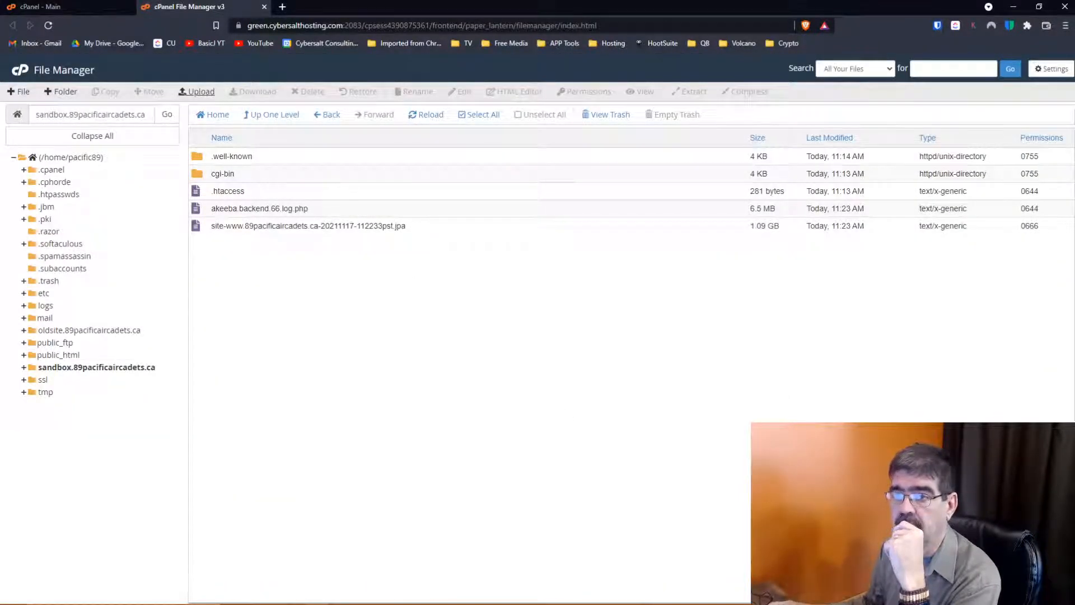
click(89, 5)
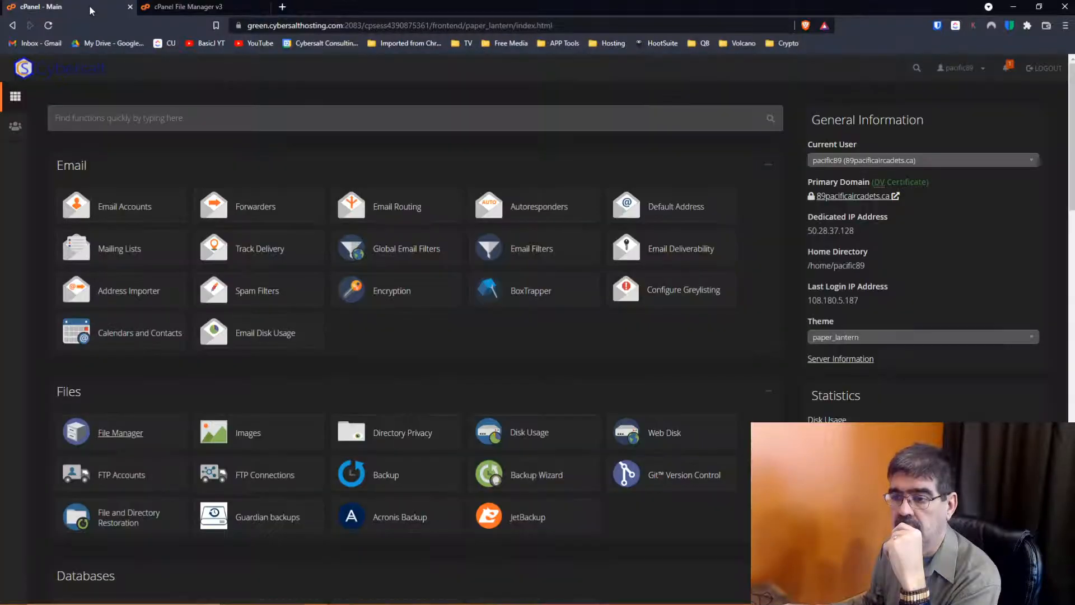
scroll(279, 258, down, 5)
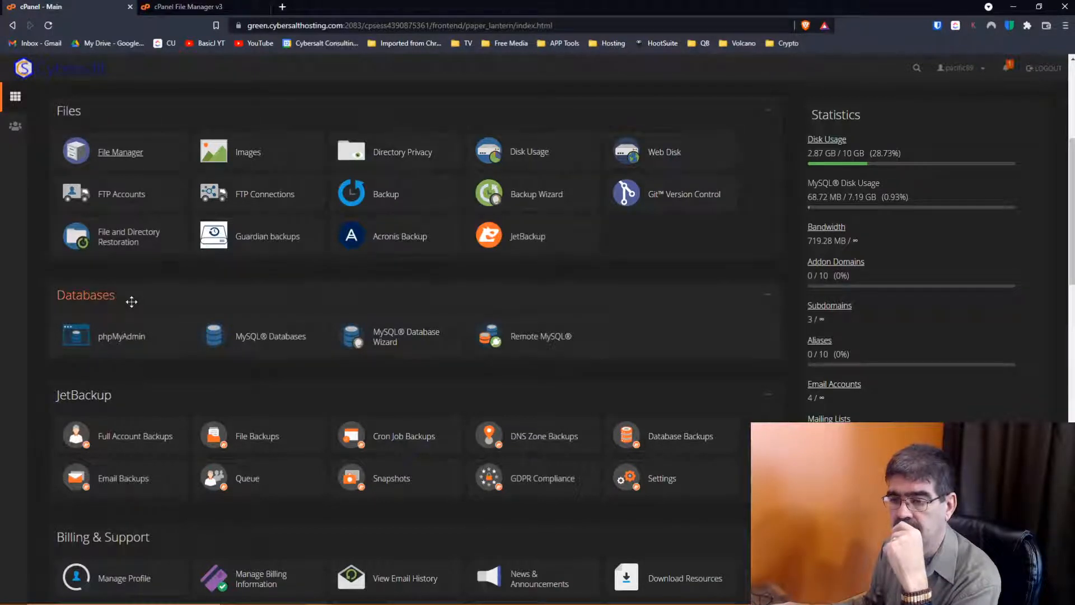
click(259, 334)
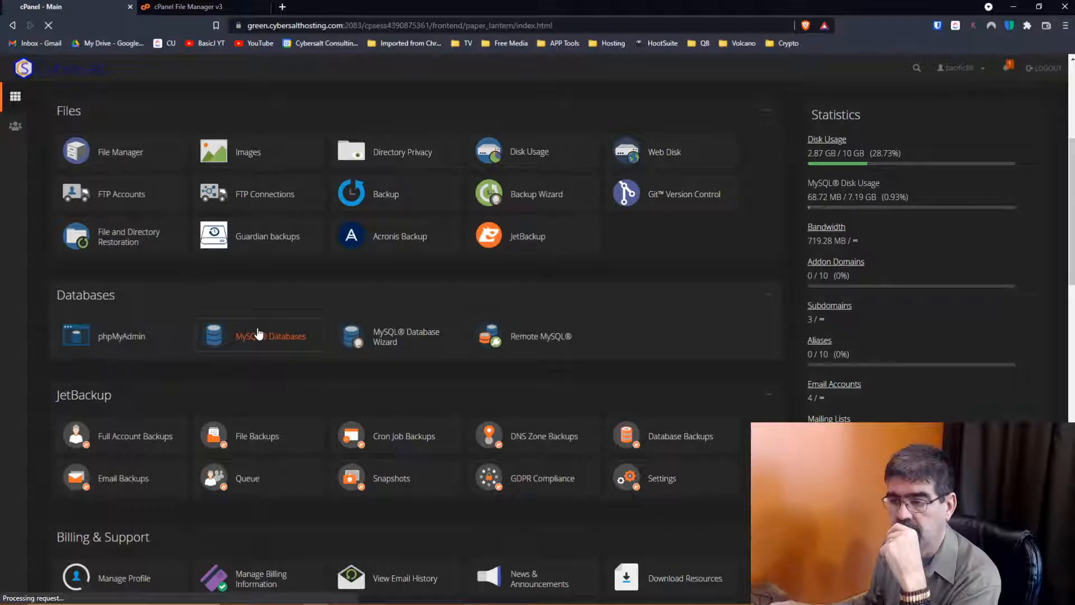
scroll(247, 289, down, 5)
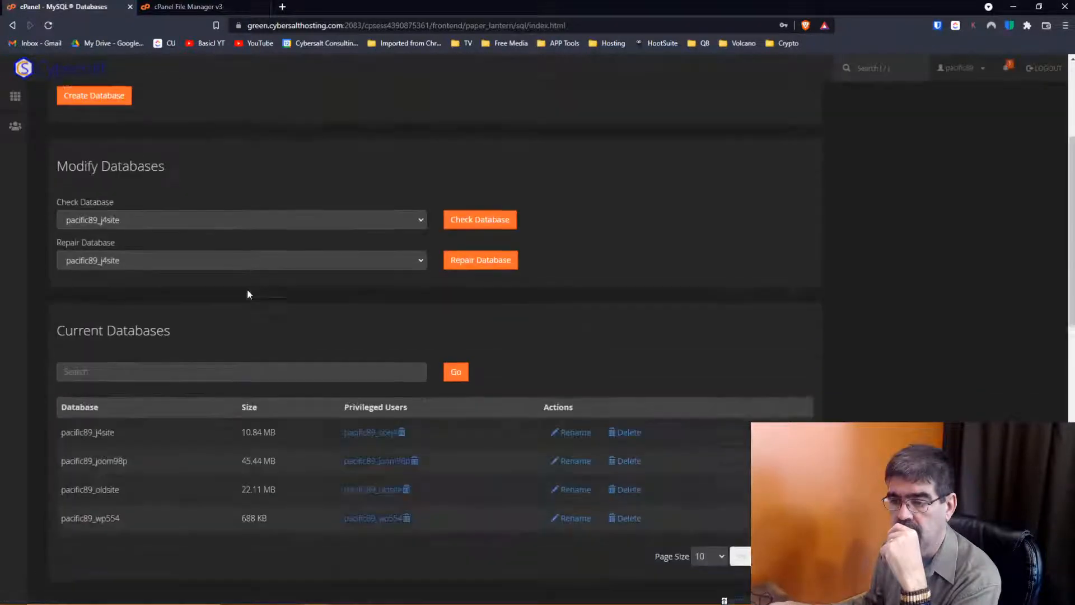
scroll(246, 292, down, 1)
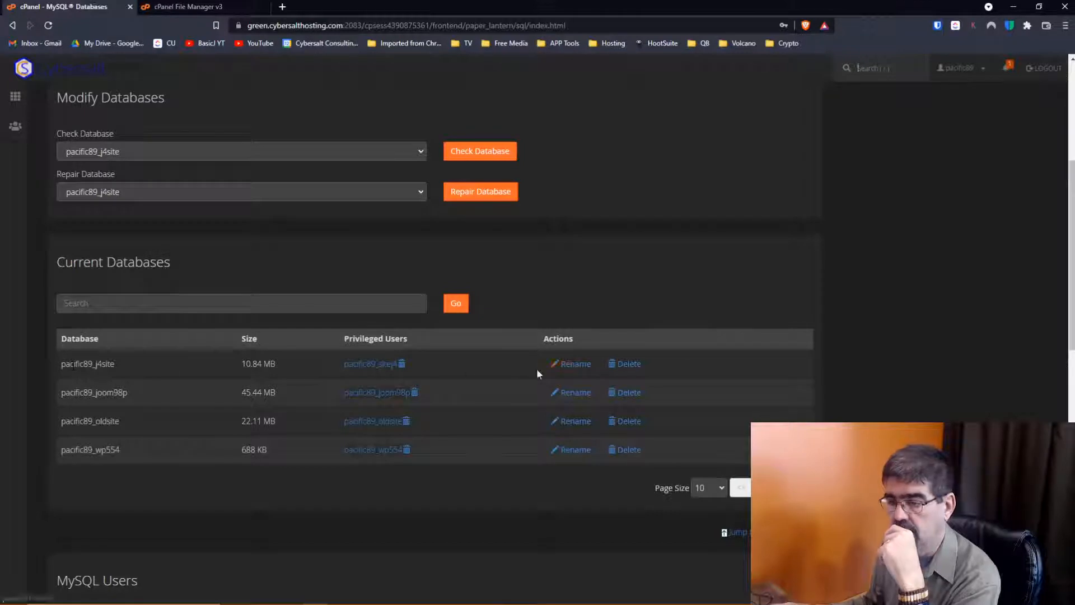
- Permanently delete the pacific89_j4site database and return to the MySQL Databases page
click(626, 374)
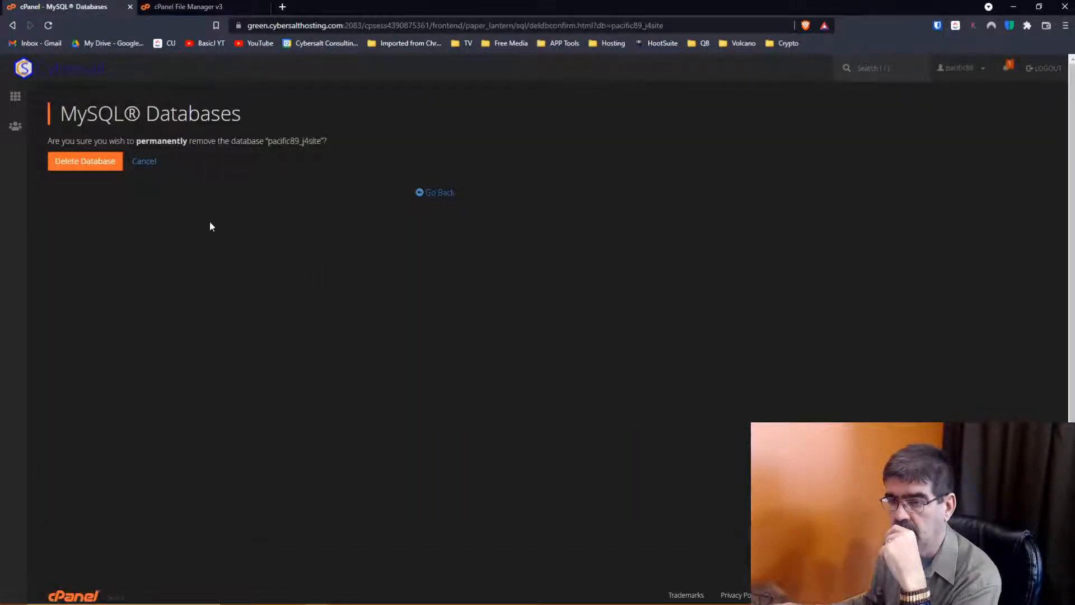
click(75, 166)
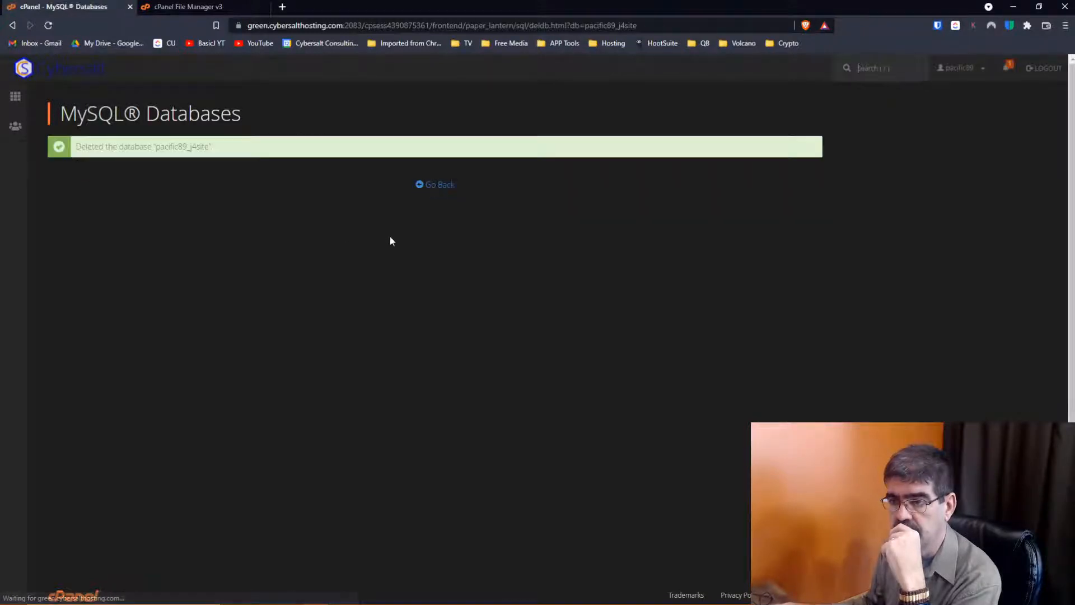
click(434, 185)
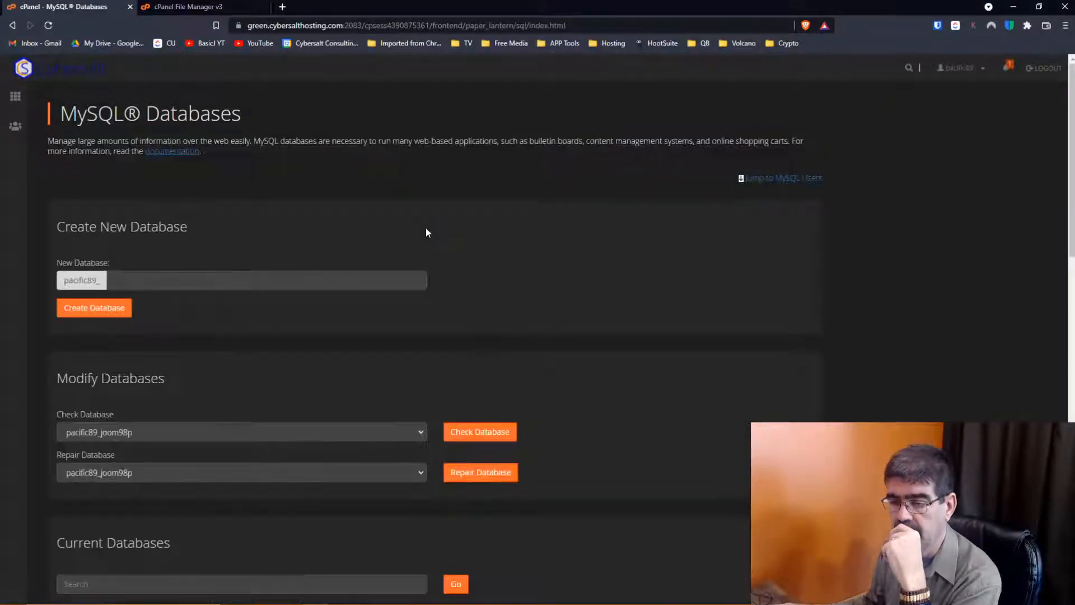
- Permanently delete the MySQL user pacific89_sitej4 from the current users
scroll(426, 232, down, 10)
scroll(426, 227, up, 1)
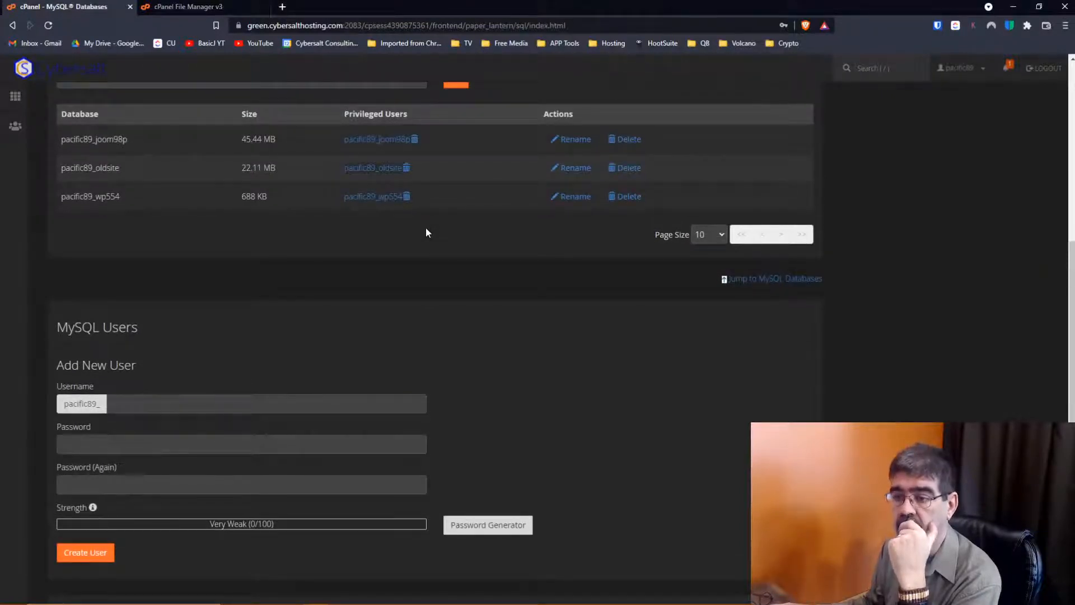
scroll(427, 233, down, 8)
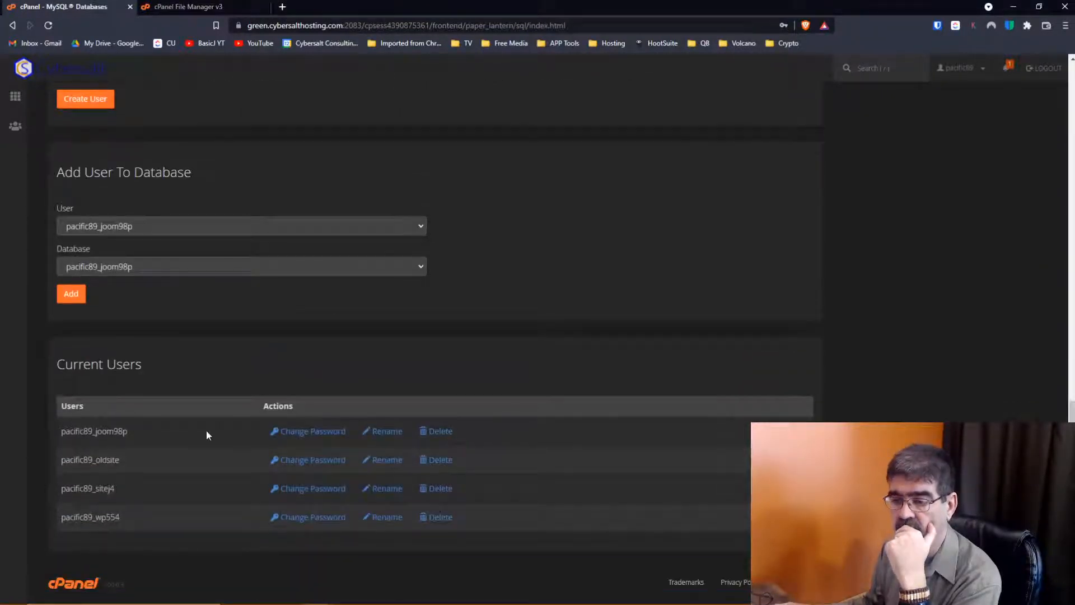
key(slash)
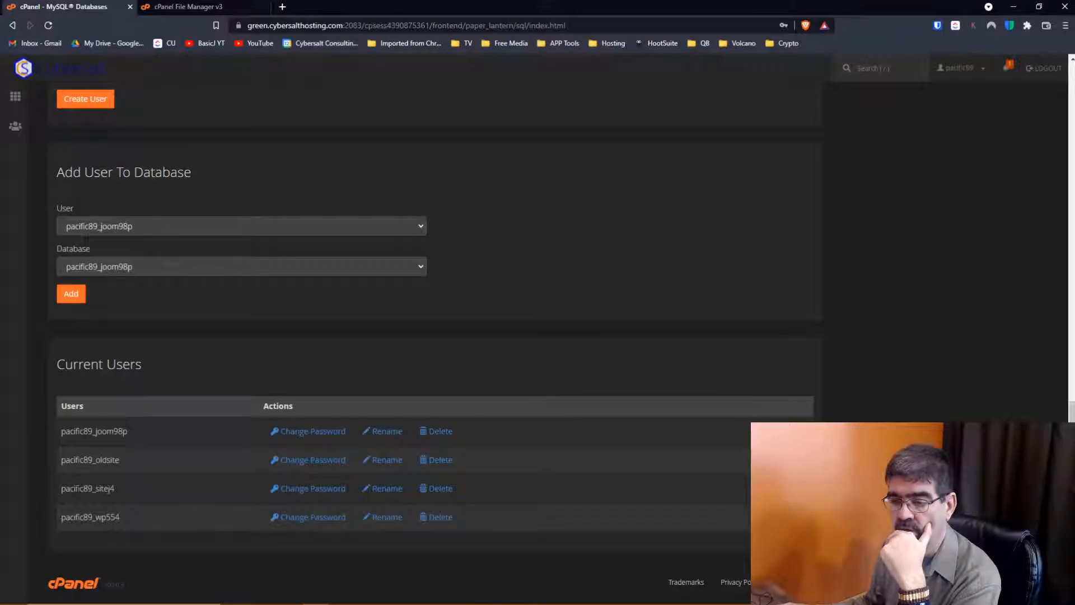
click(440, 489)
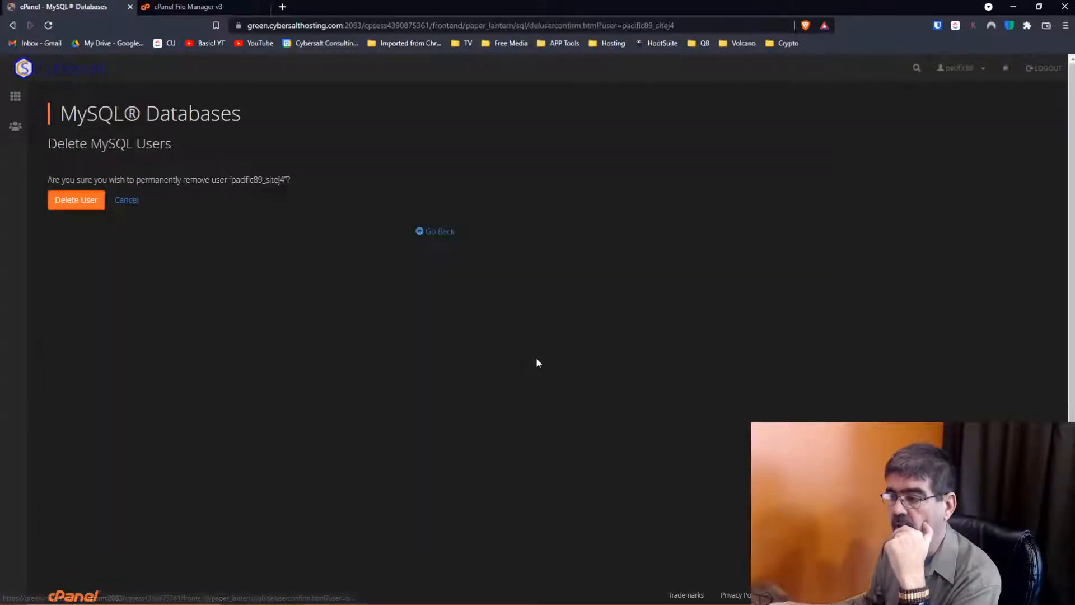
click(78, 201)
- On the cPanel main page, move the Domains section up so it sits directly below Files and above Databases
click(16, 100)
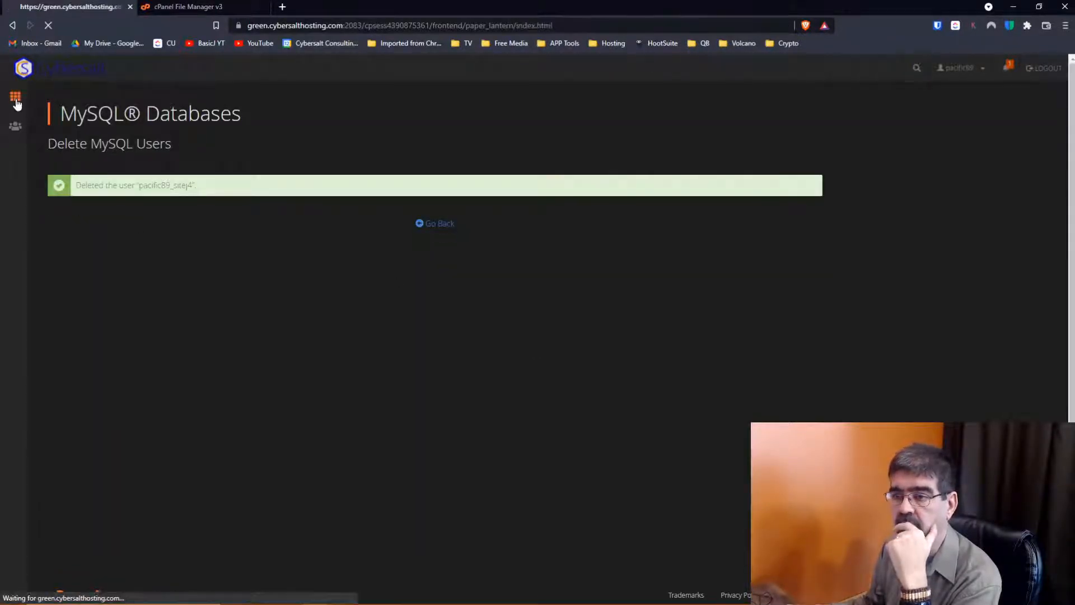
scroll(207, 183, down, 10)
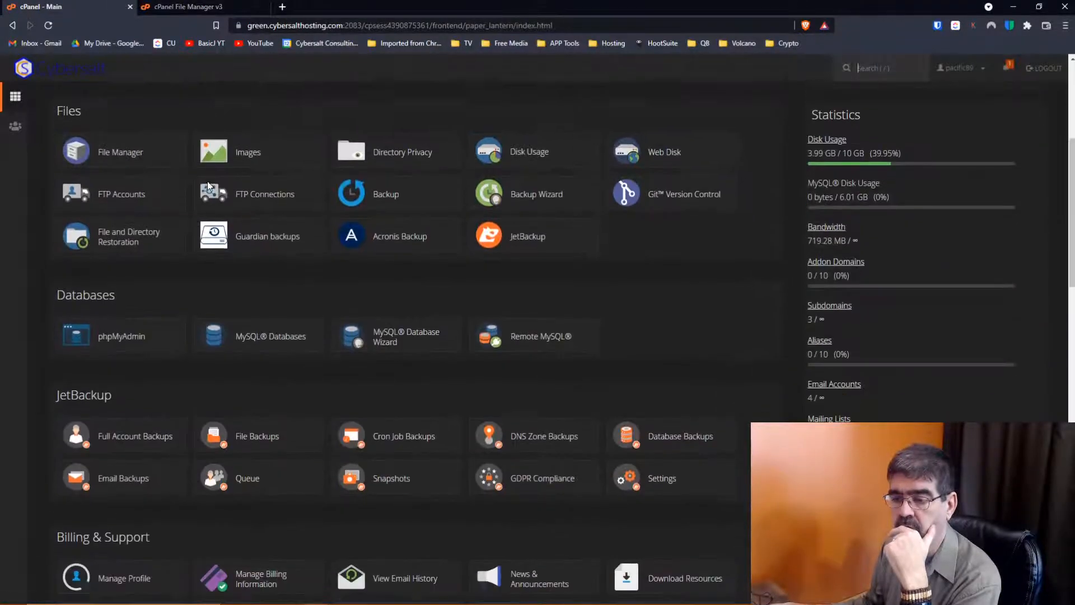
scroll(207, 186, down, 3)
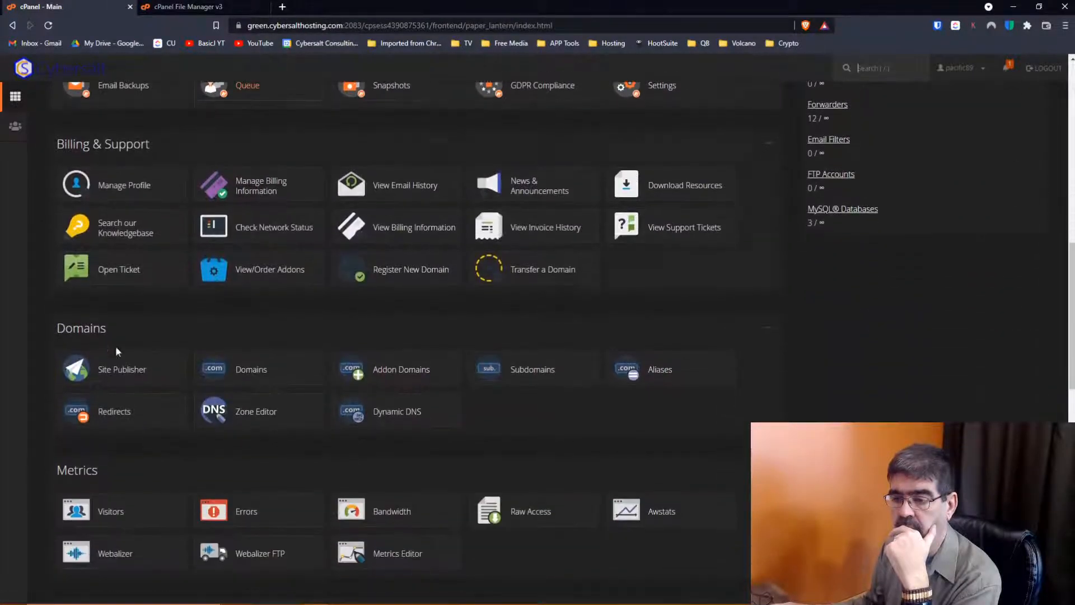
drag(142, 329, 185, 140)
scroll(280, 223, up, 5)
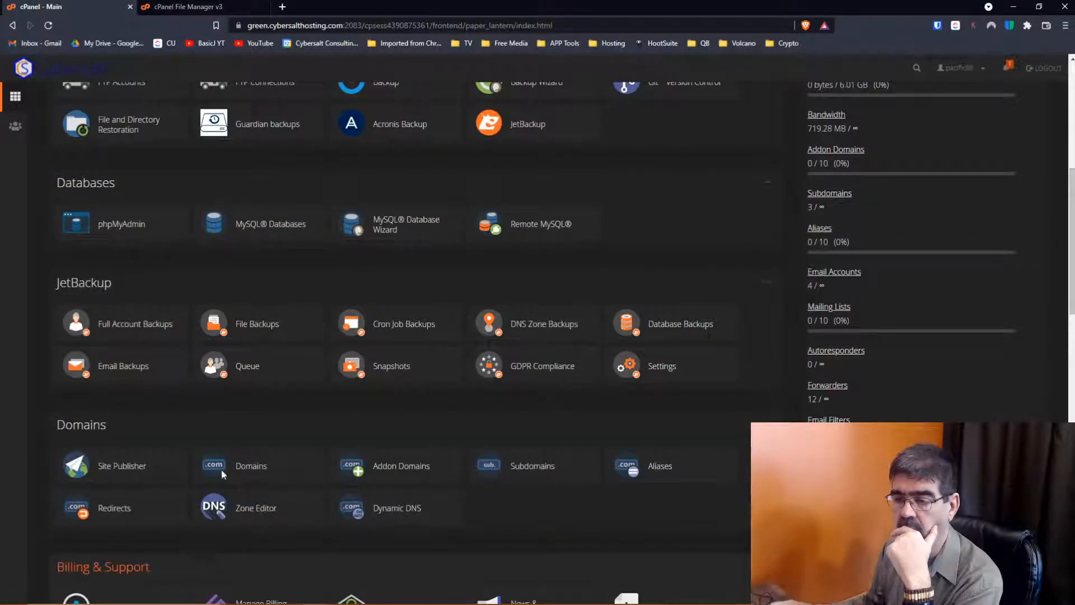
drag(222, 427, 213, 169)
scroll(324, 233, up, 7)
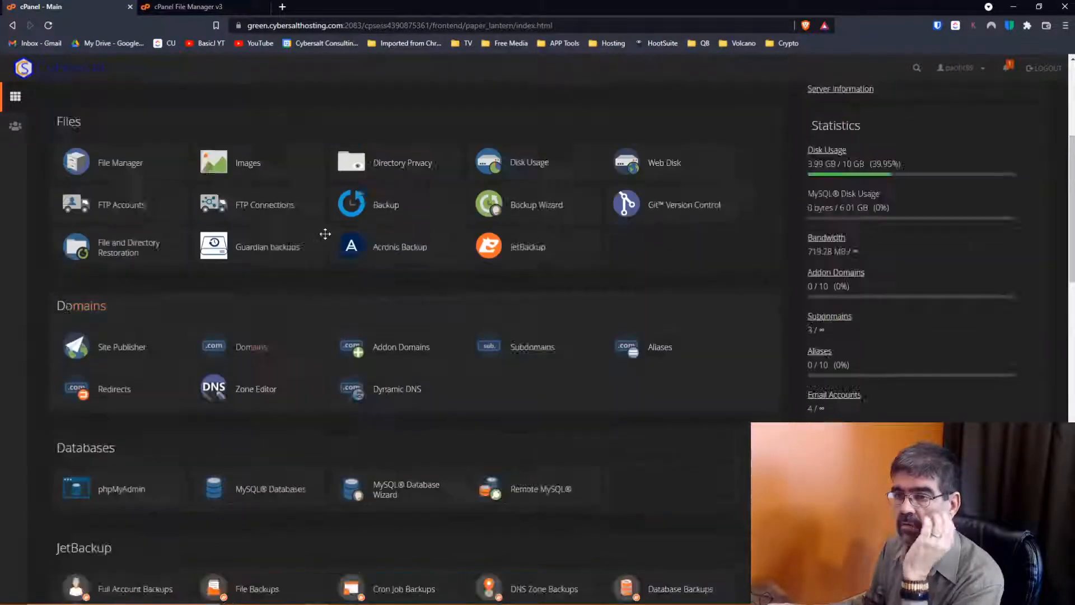
- Open Subdomains, permanently remove the subdomain sandbox.89pacificaircadets.ca and return to the subdomain list
scroll(325, 232, down, 3)
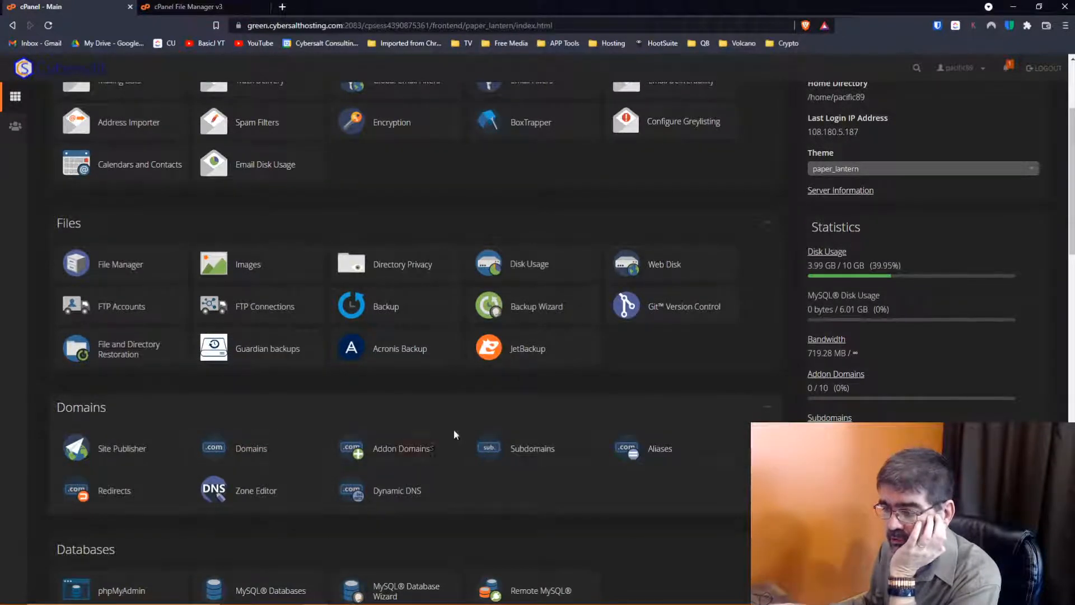
click(503, 446)
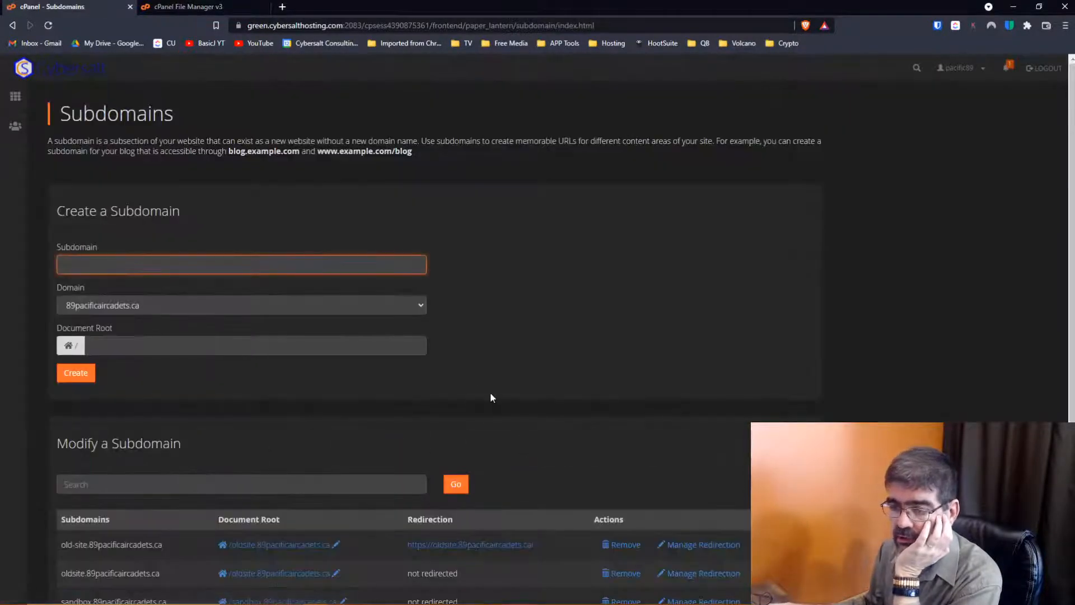
scroll(482, 389, down, 2)
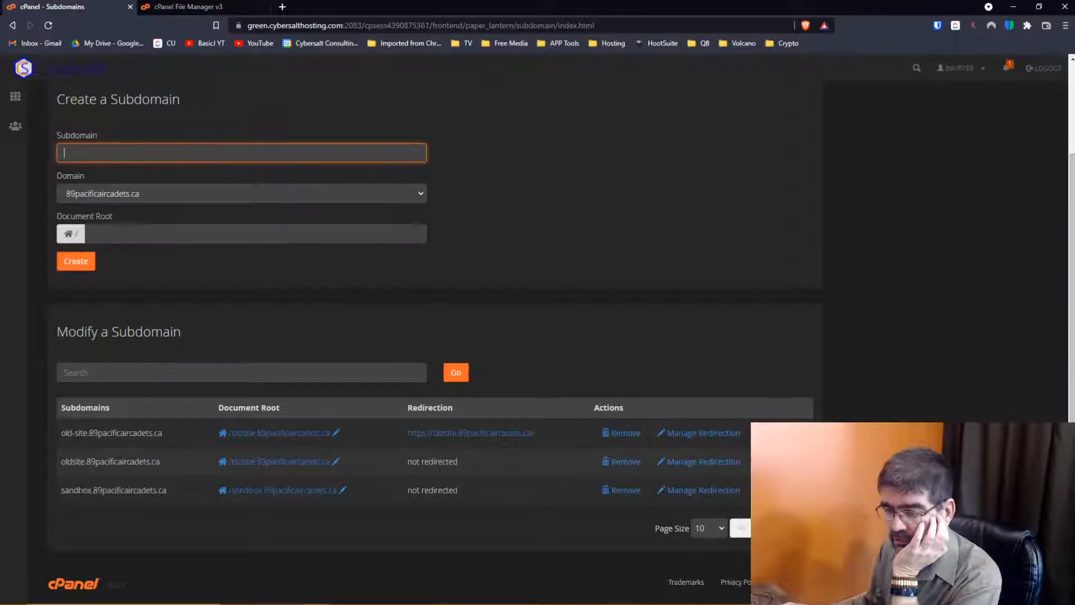
click(623, 496)
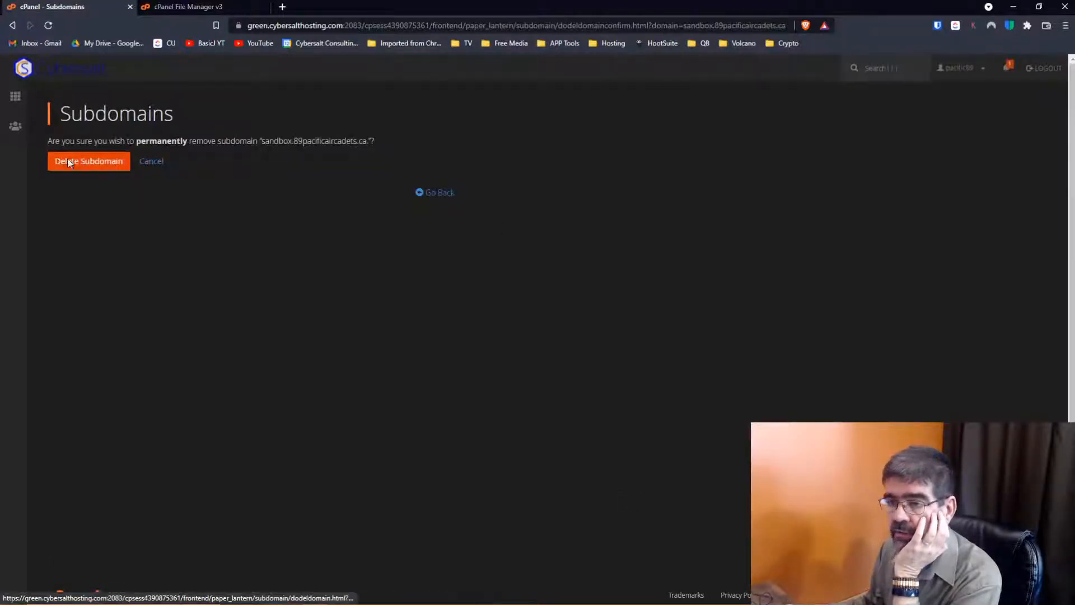
click(80, 162)
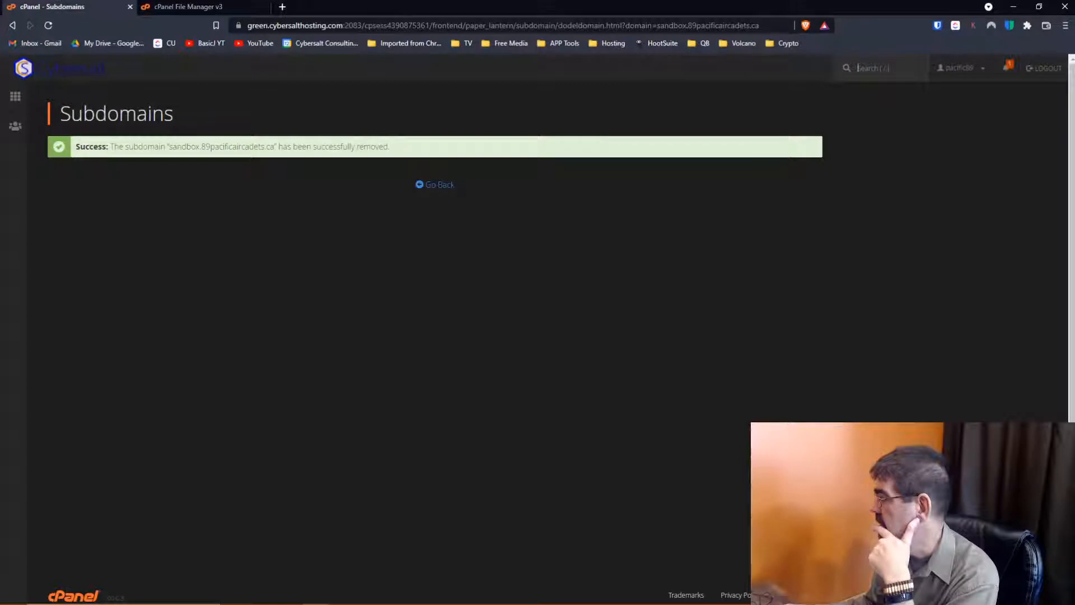
click(452, 192)
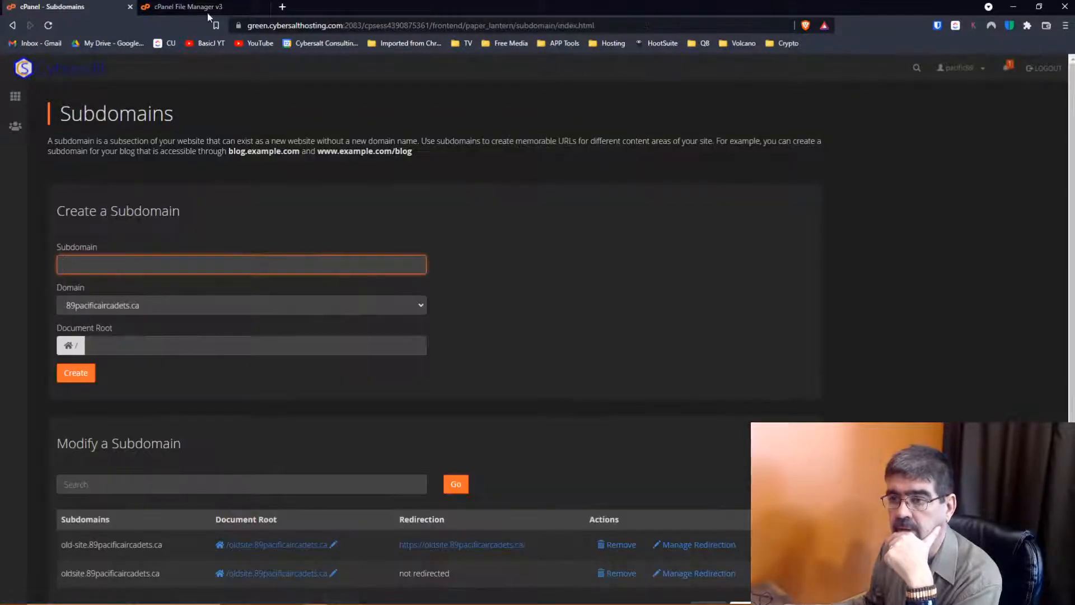
- In File Manager, check the sandbox.89pacificaircadets.ca folder in the home directory and permanently delete it, skipping the trash
click(207, 12)
click(96, 157)
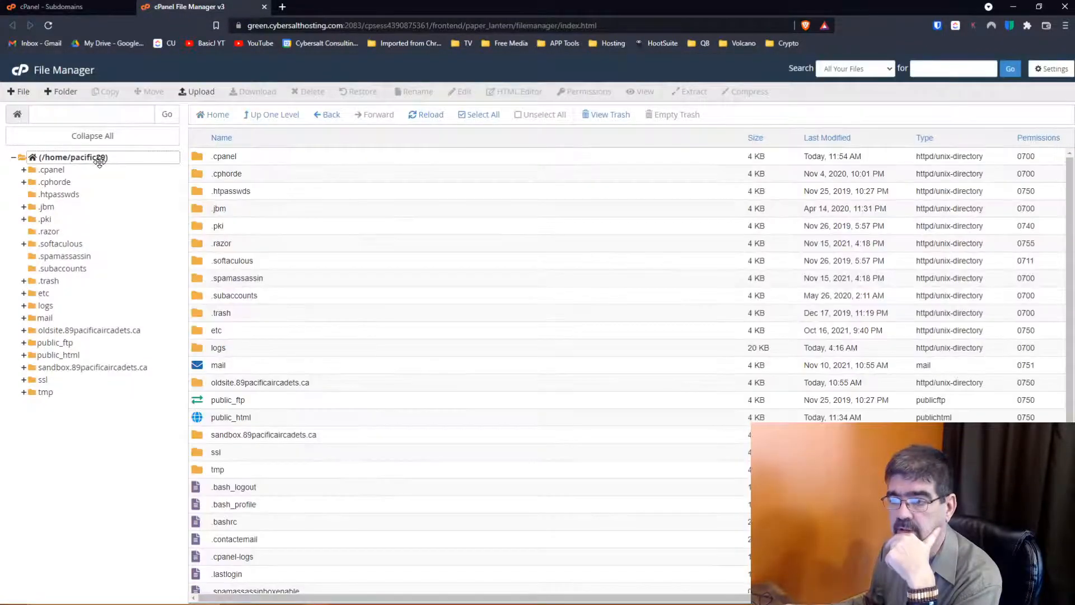
scroll(367, 237, down, 1)
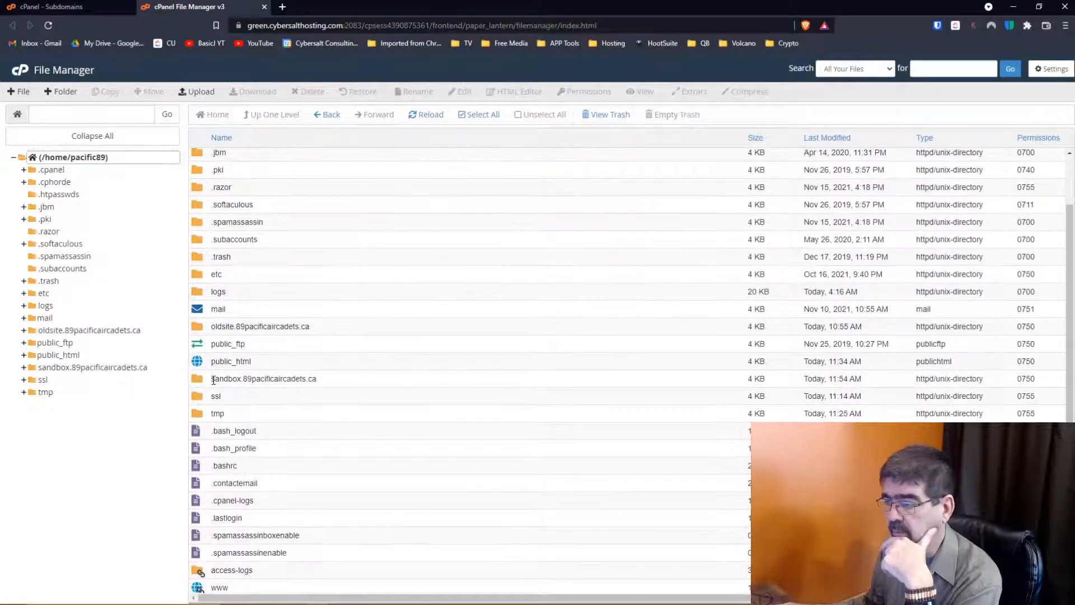
click(106, 371)
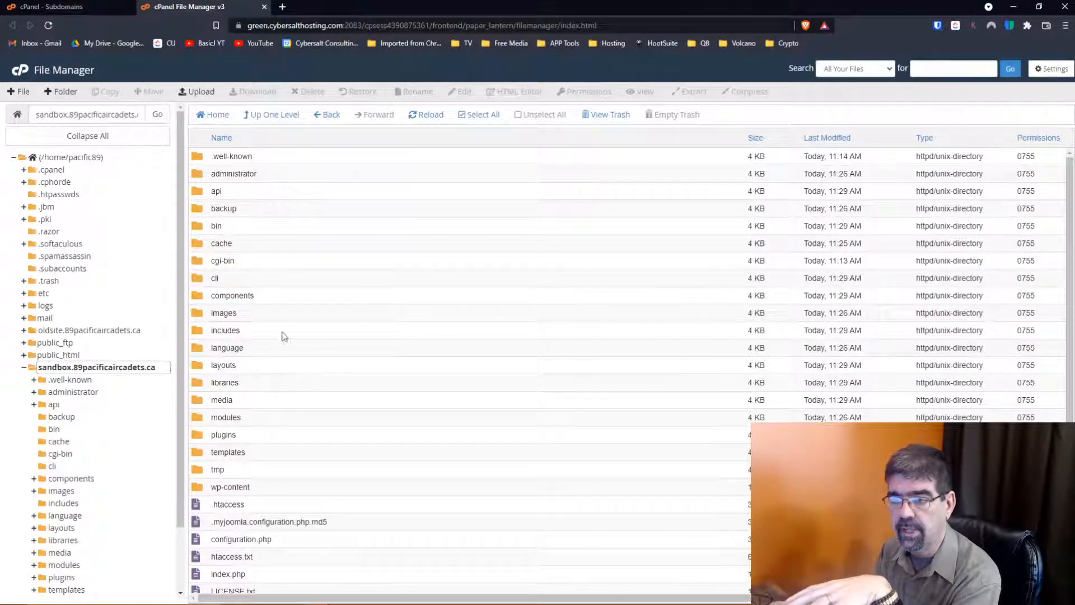
click(29, 160)
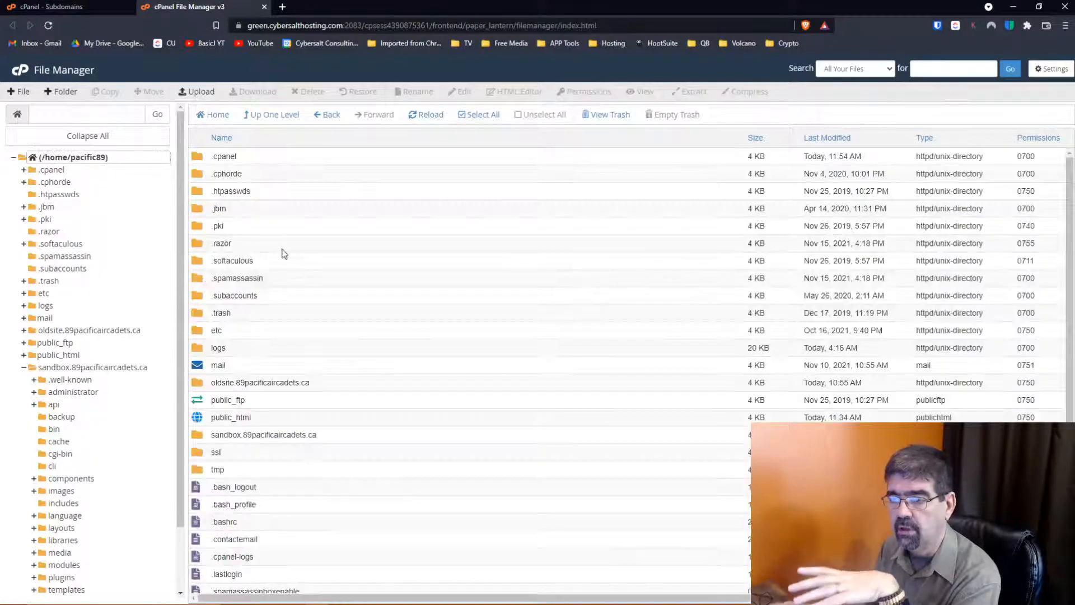
right_click(195, 434)
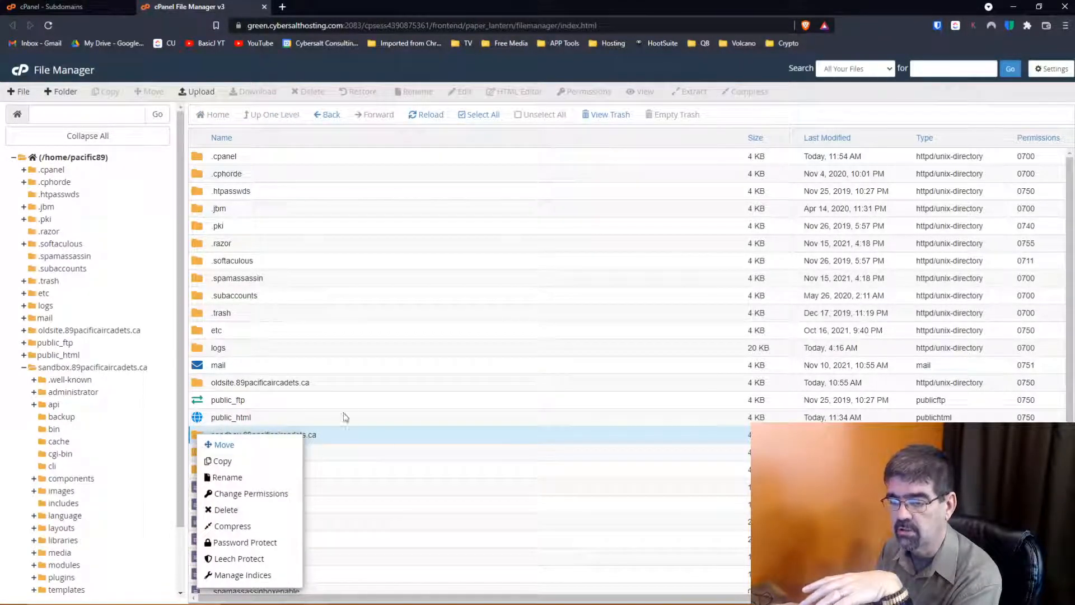
click(385, 439)
right_click(207, 438)
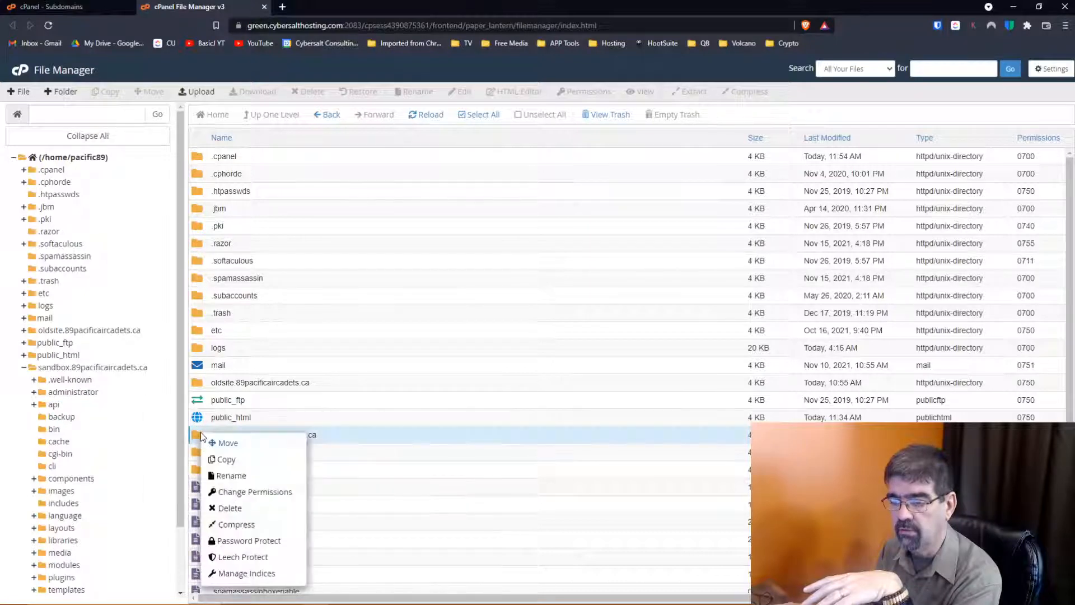
click(240, 506)
click(423, 332)
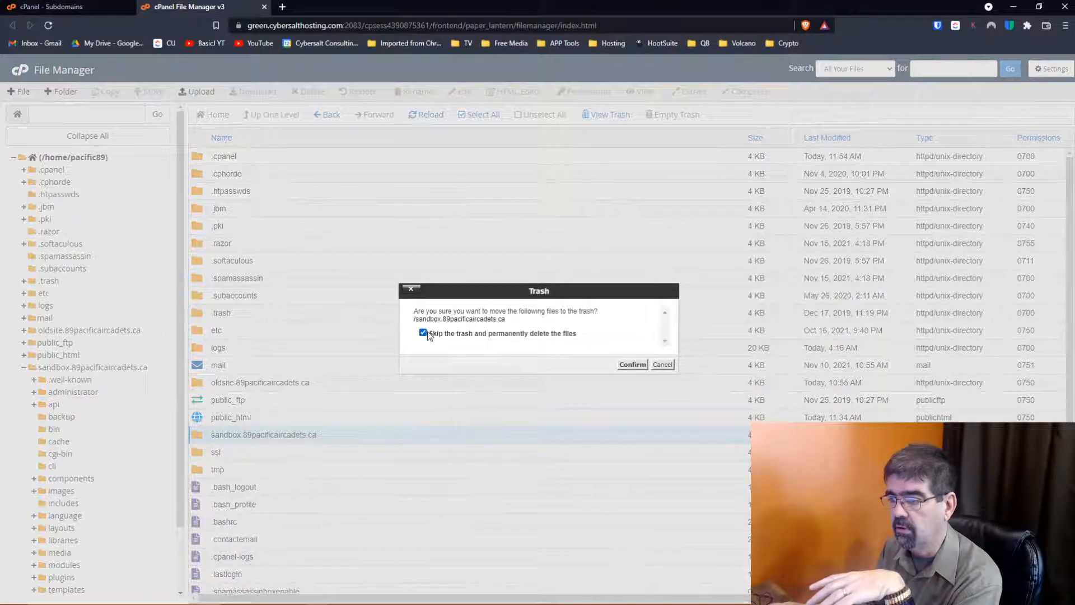
click(632, 364)
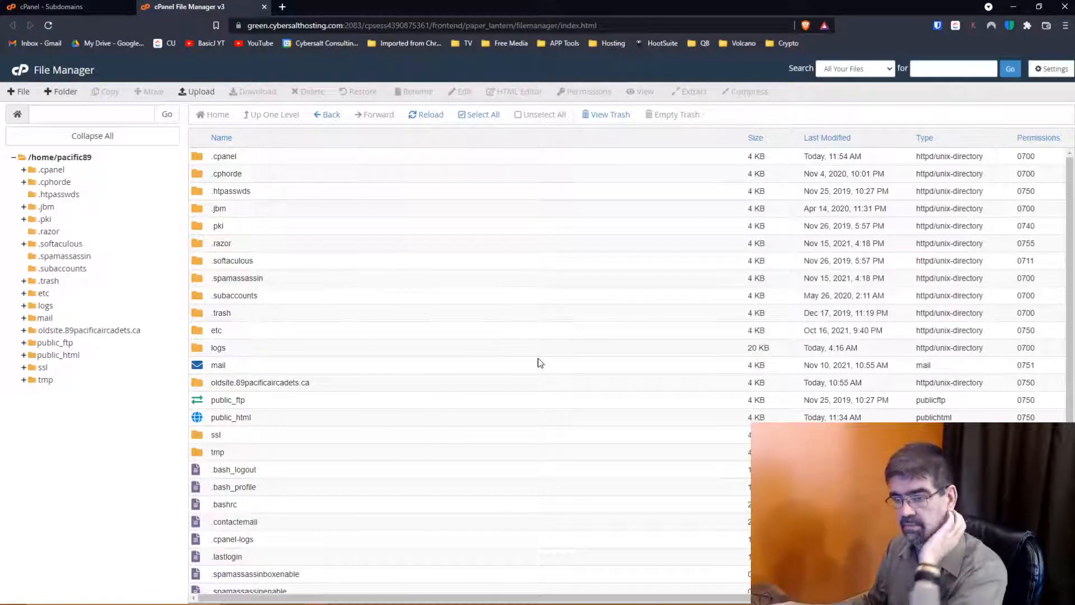
- Examine the contents of the oldsite.89pacificaircadets.ca folder, then return to the home directory and review its file list
scroll(539, 363, down, 1)
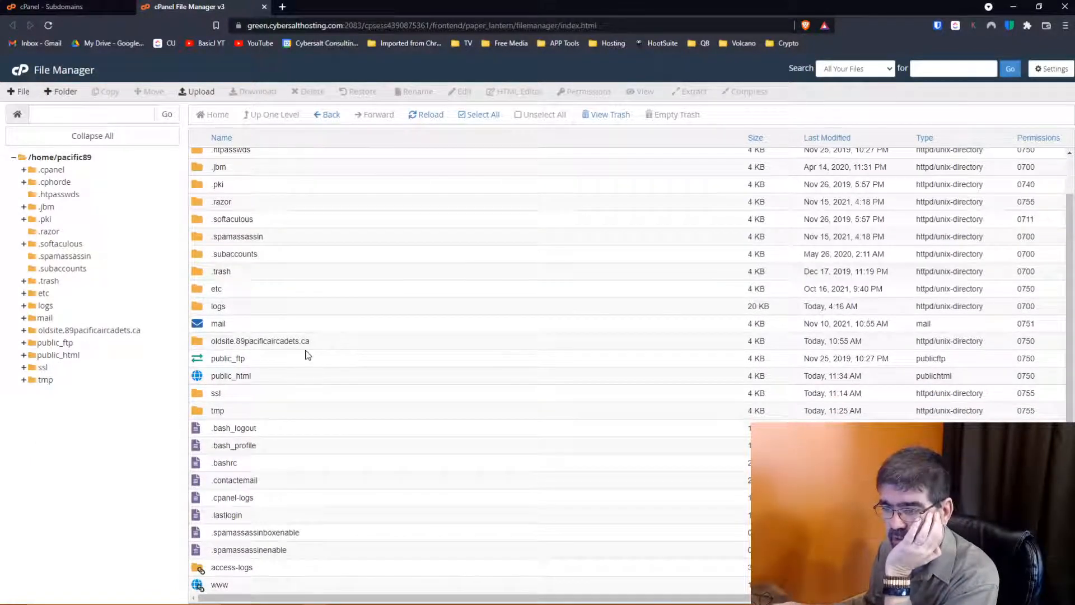
double_click(207, 343)
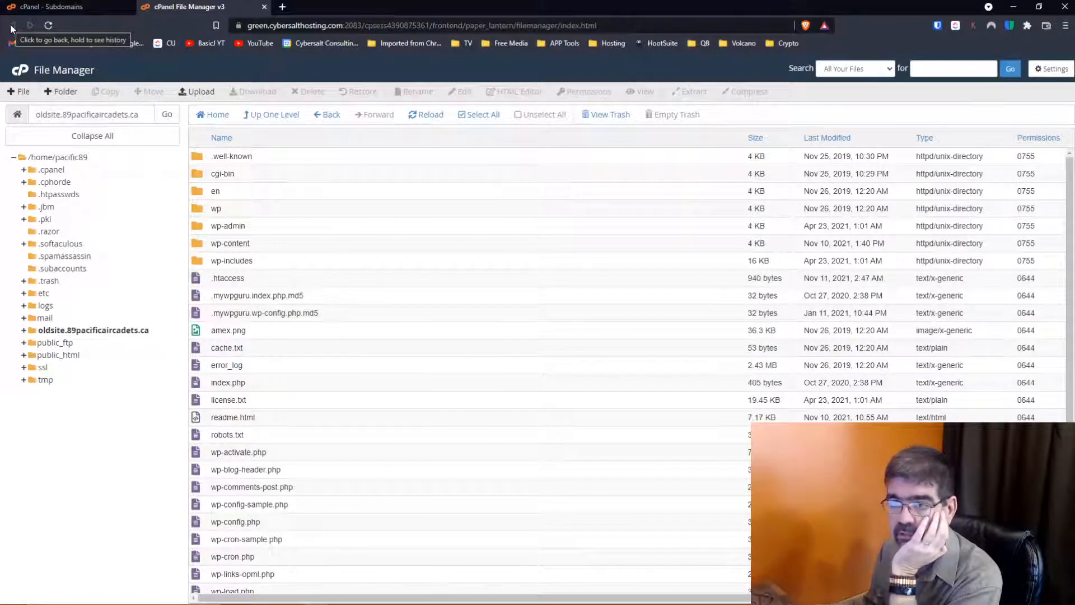
click(56, 157)
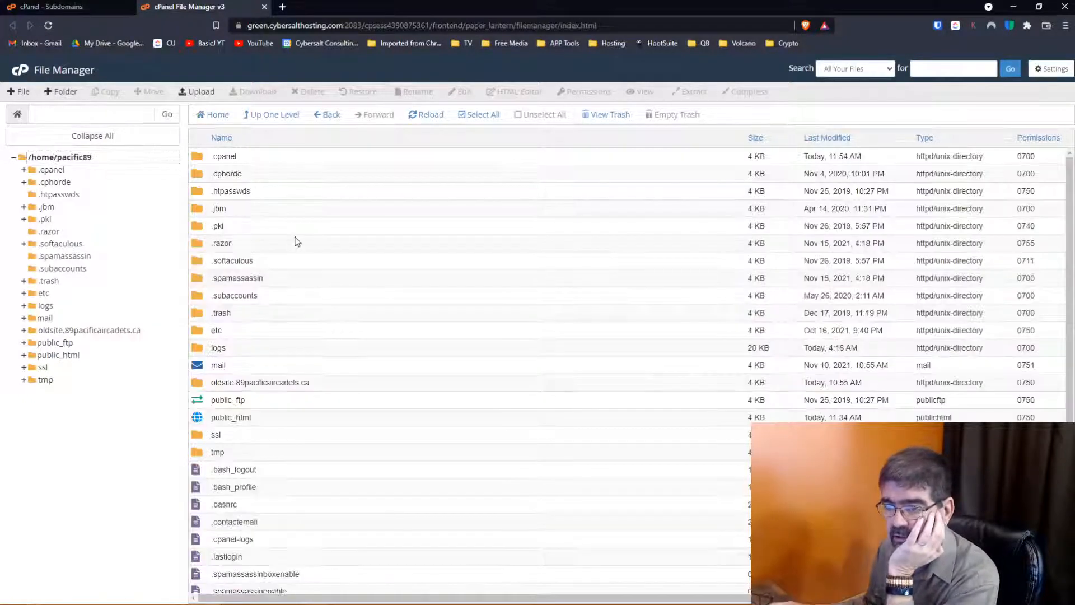
scroll(291, 237, down, 1)
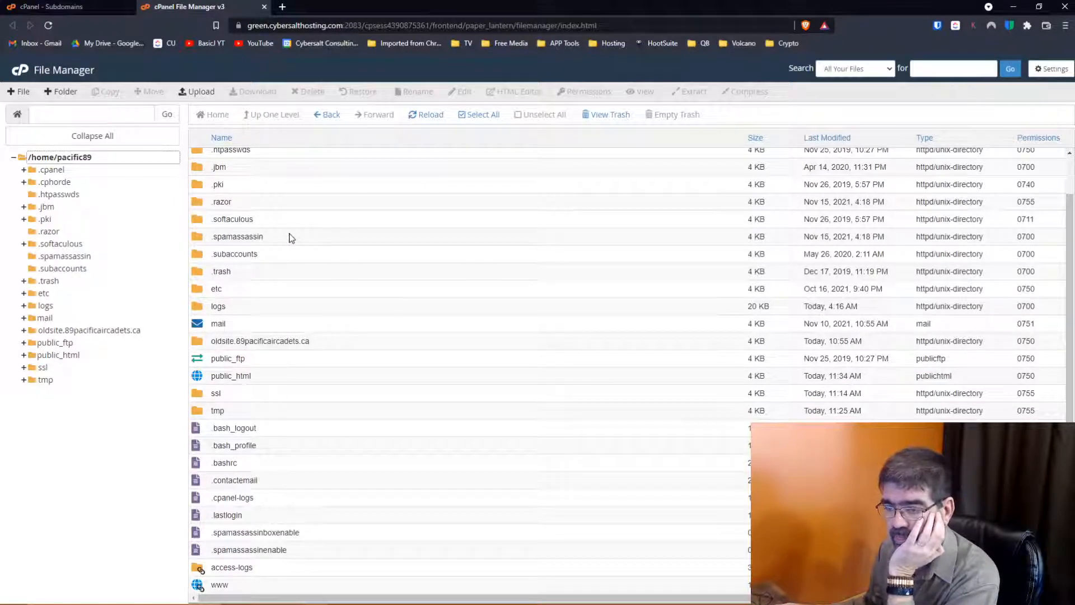
scroll(290, 238, up, 1)
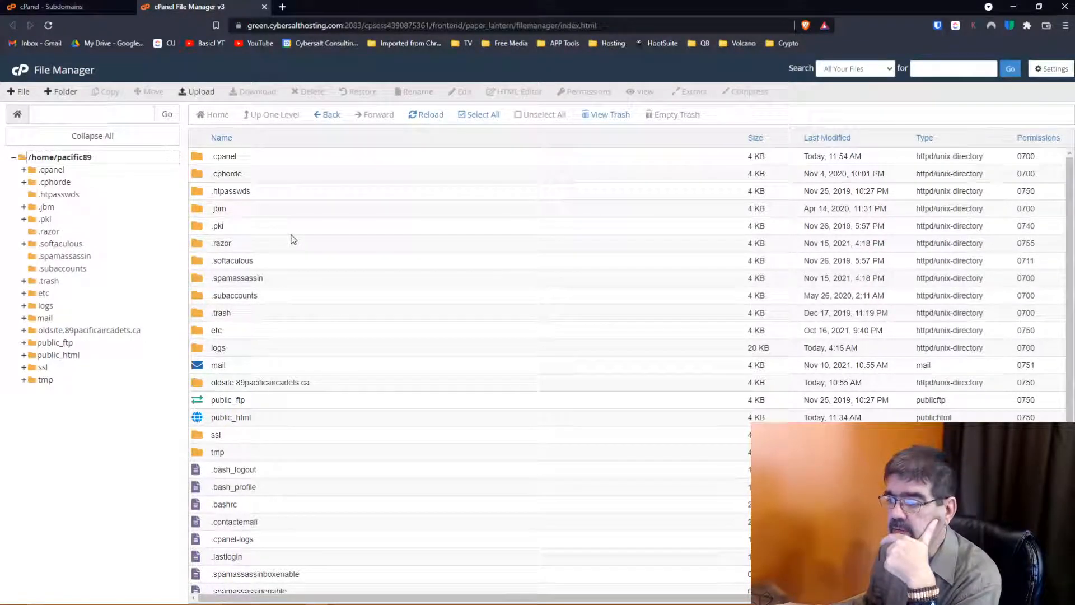
- Return to the cPanel main page and open the Disk Usage report for the account
click(53, 6)
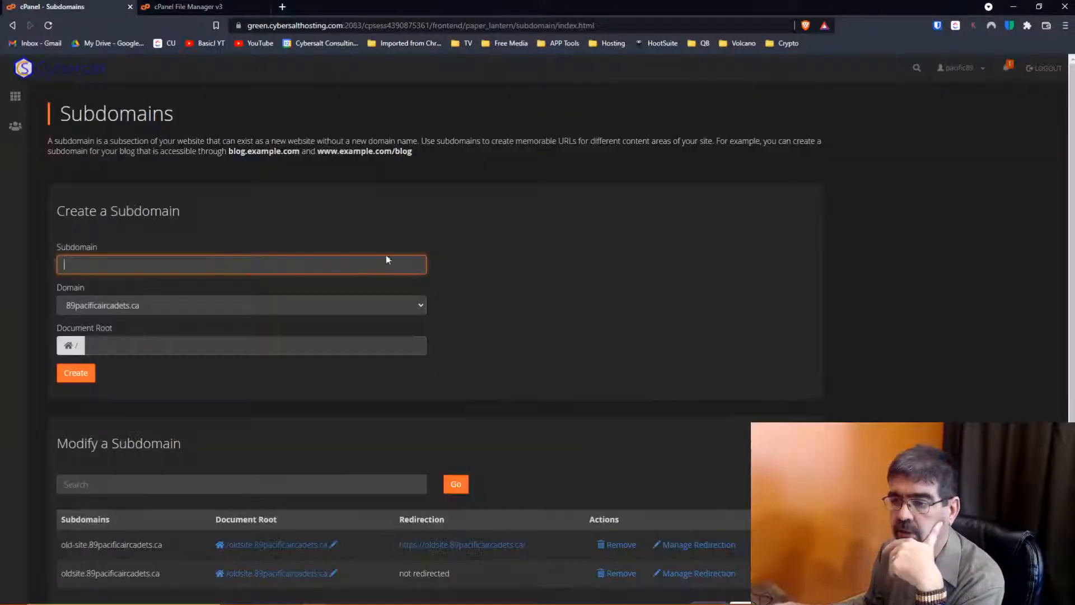
click(15, 97)
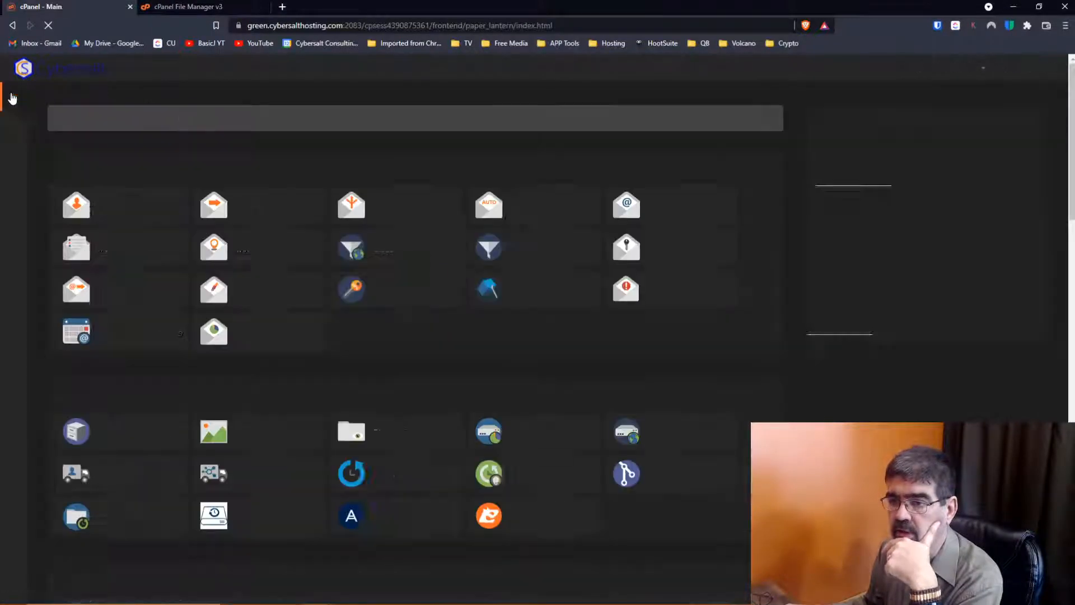
scroll(246, 185, down, 3)
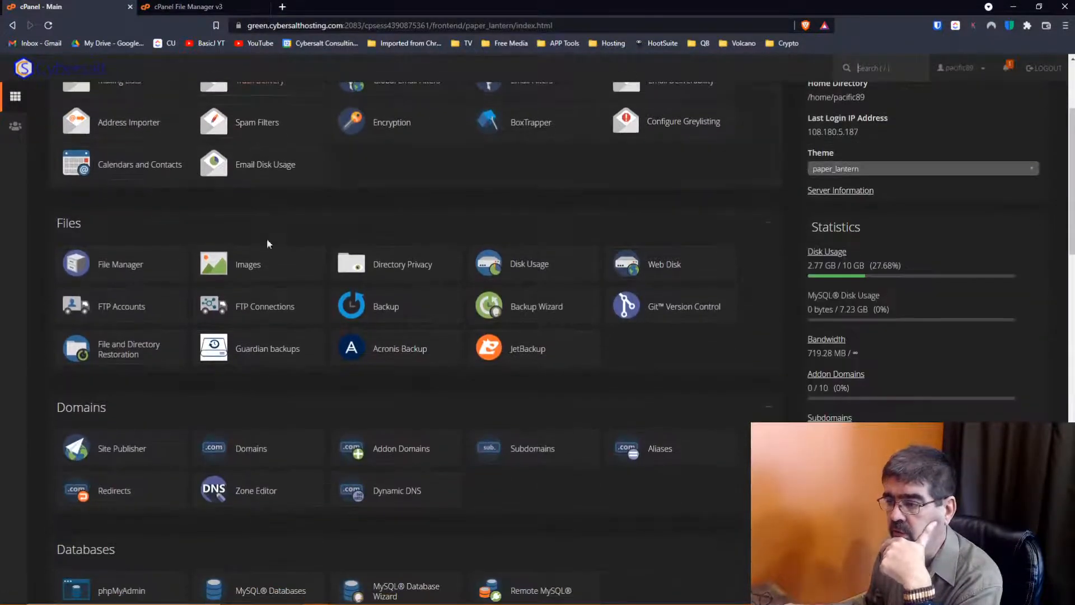
click(529, 266)
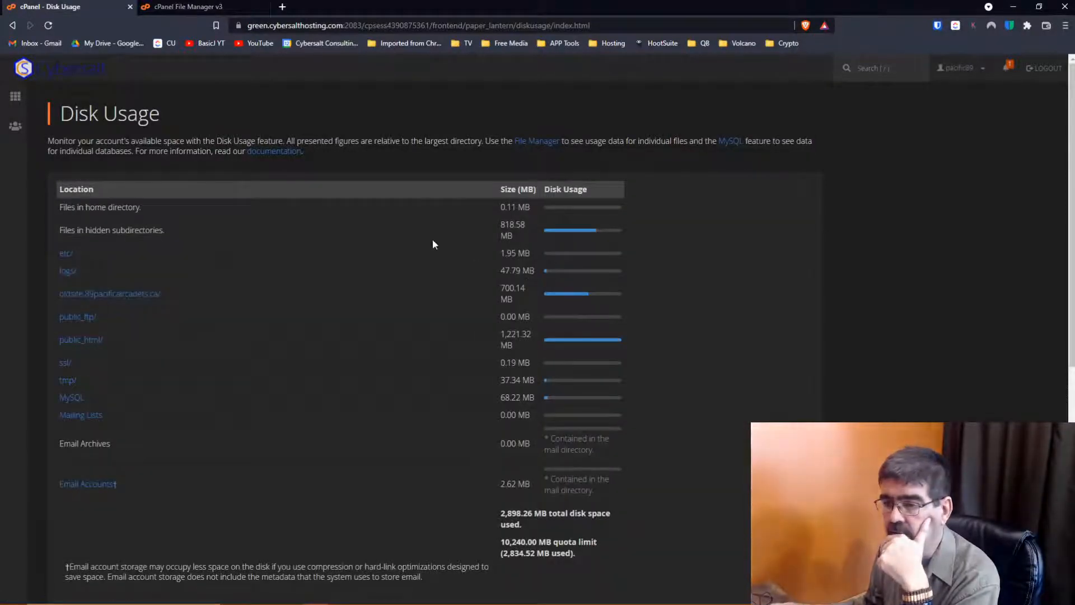
- Sort the directory list by disk usage and expand public_html to examine the sizes of its subfolders
scroll(288, 172, down, 4)
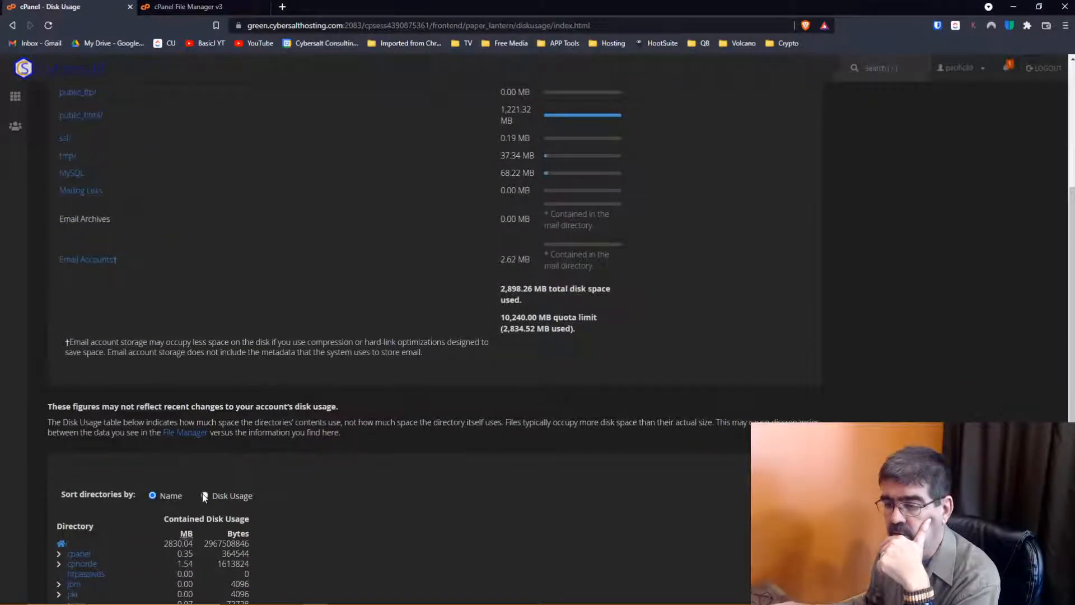
click(204, 494)
scroll(285, 418, down, 3)
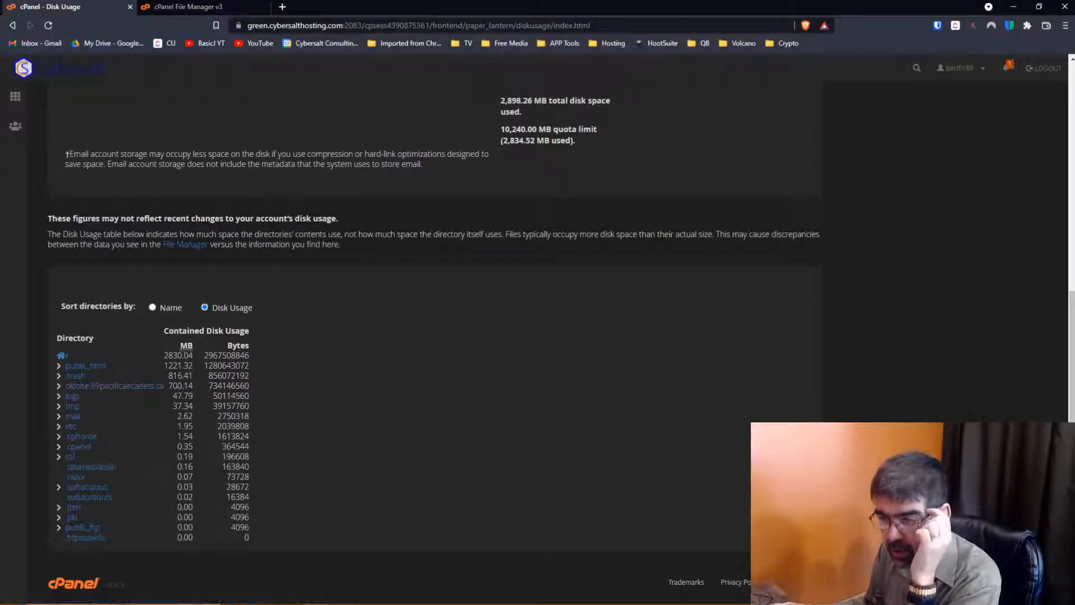
click(59, 368)
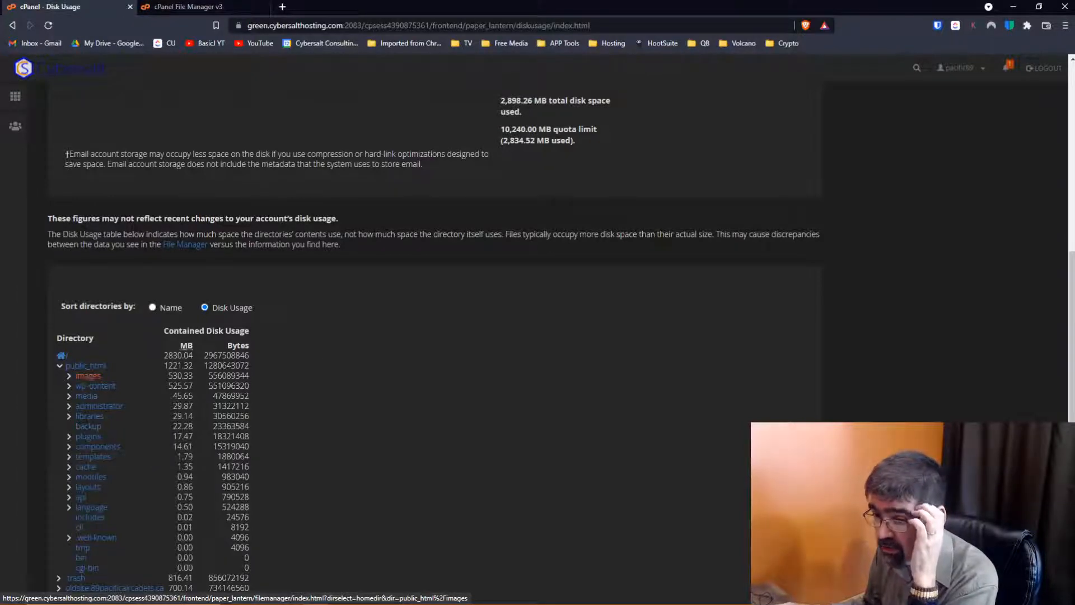
scroll(413, 336, up, 7)
- Open File Manager from the cPanel main page, view the trash folder and permanently empty it
click(15, 98)
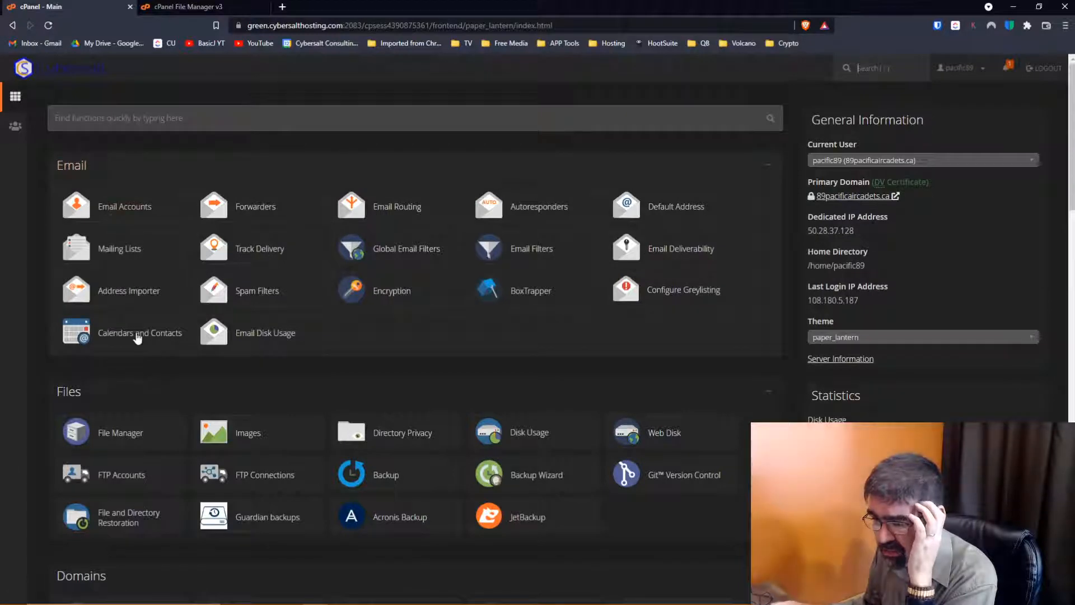
click(120, 432)
click(610, 114)
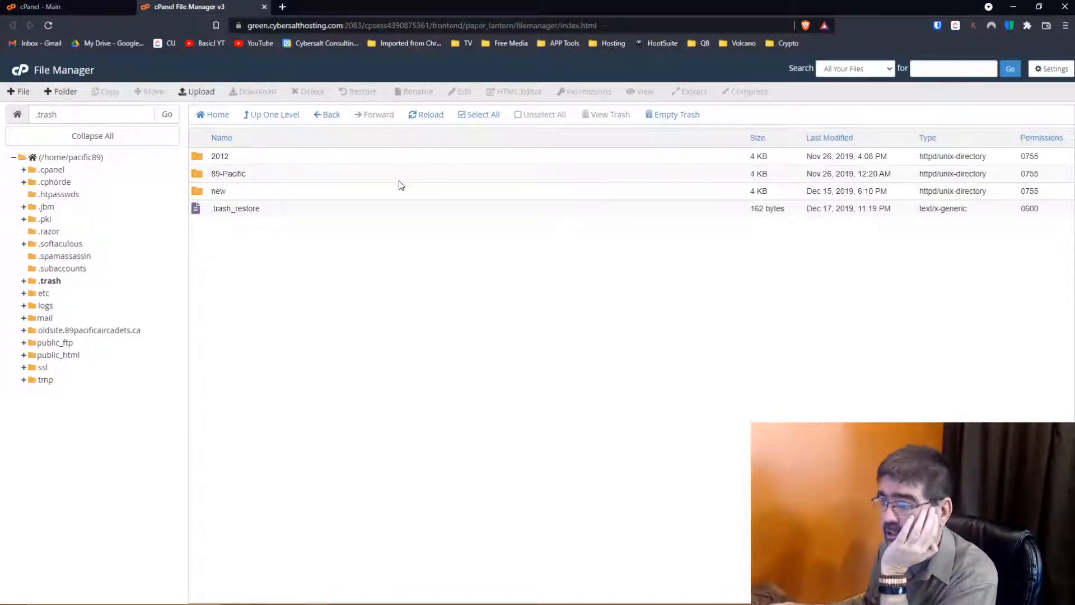
click(673, 115)
click(622, 352)
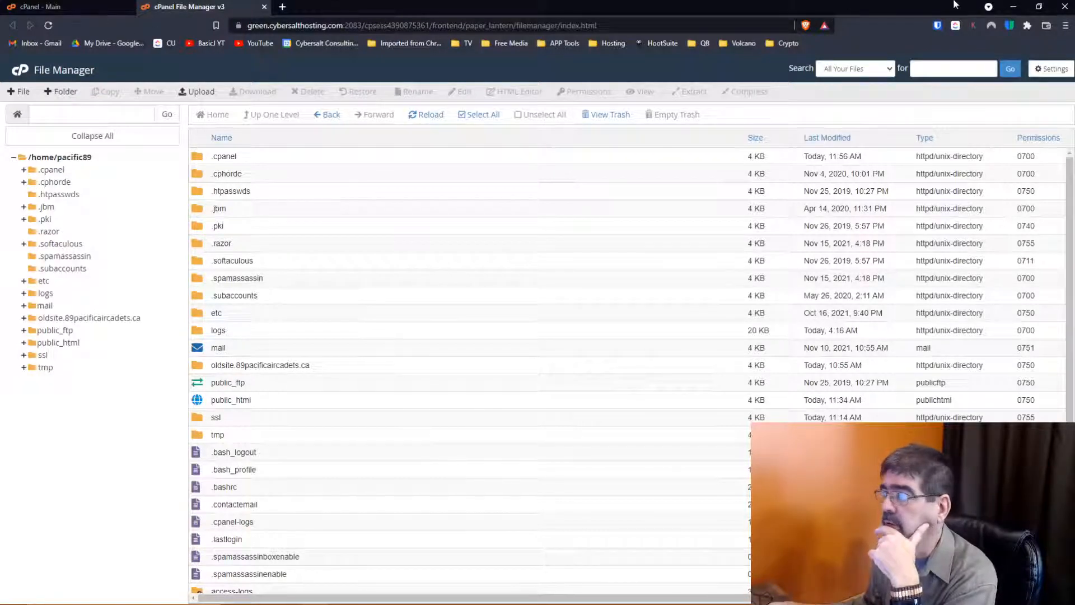
- Switch to the Joomla administrator, check which extension's download key is missing, and look through the Home Dashboard modules
click(1016, 7)
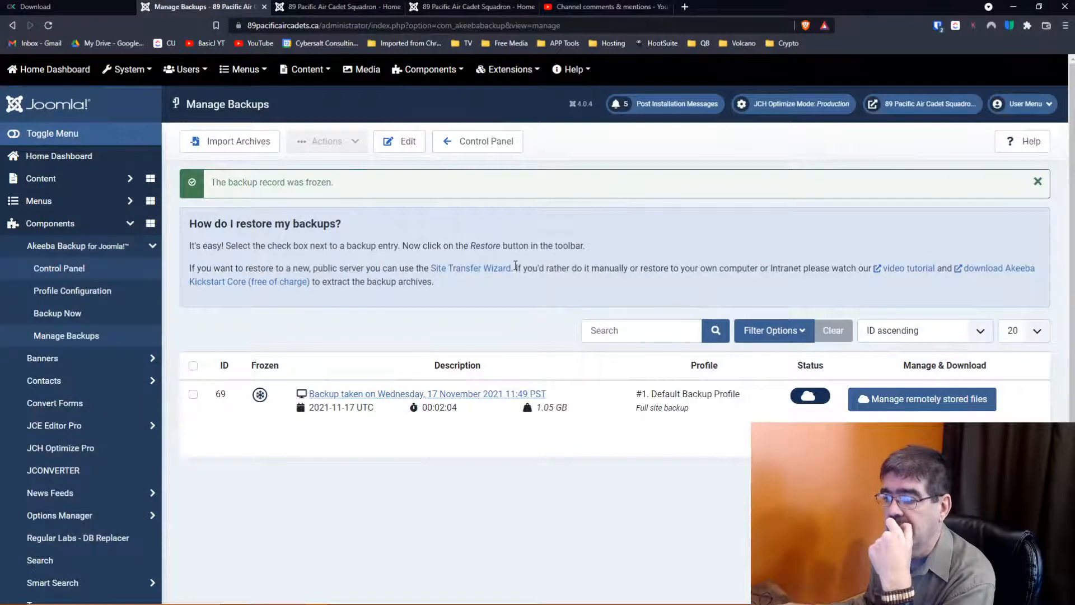
click(42, 159)
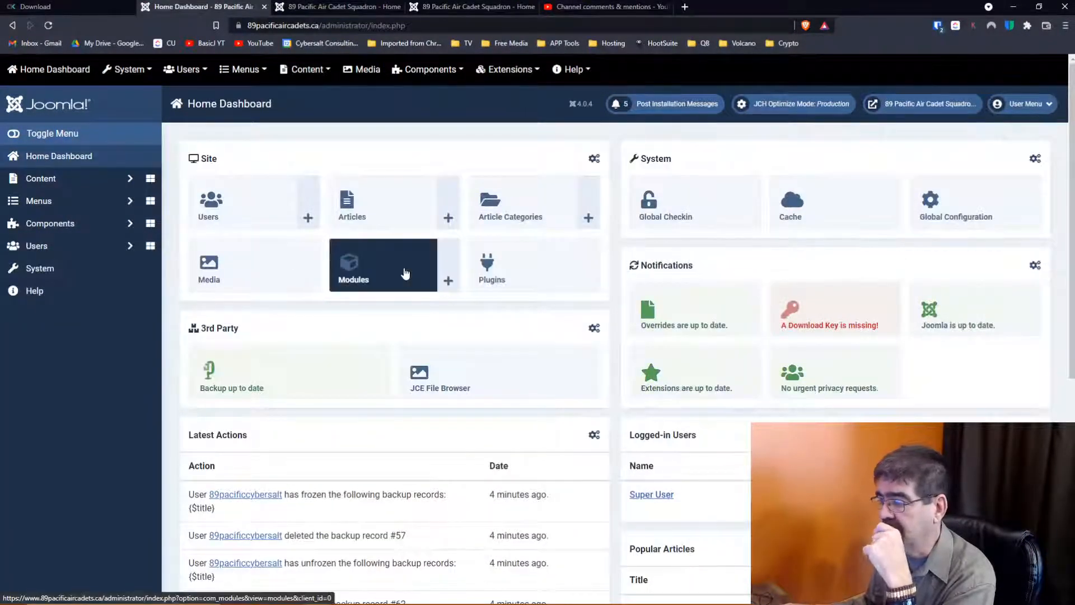
click(831, 309)
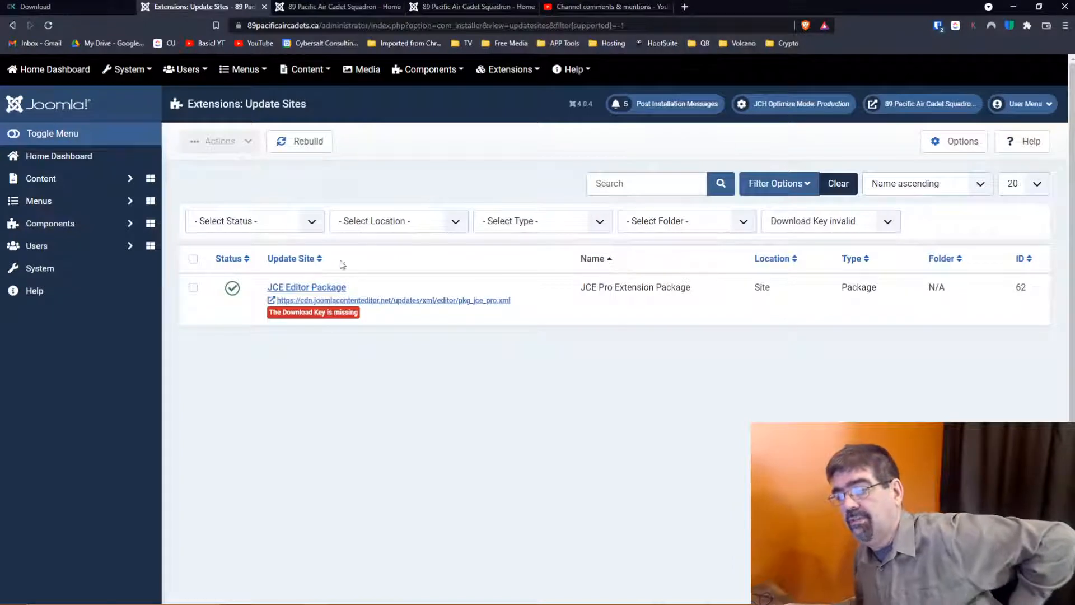
mouse_move(336, 311)
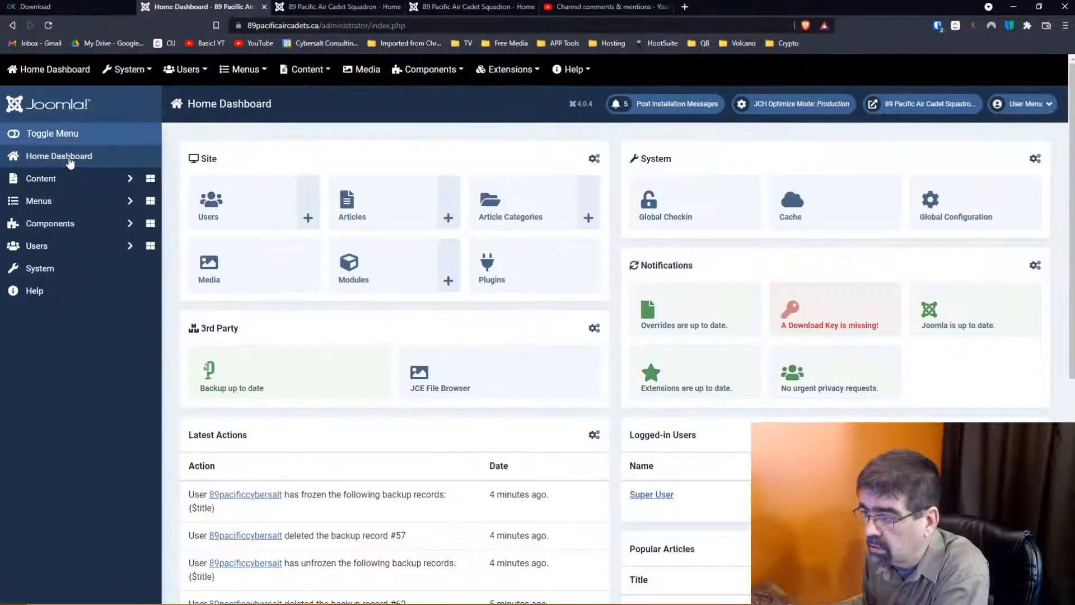
scroll(522, 323, down, 5)
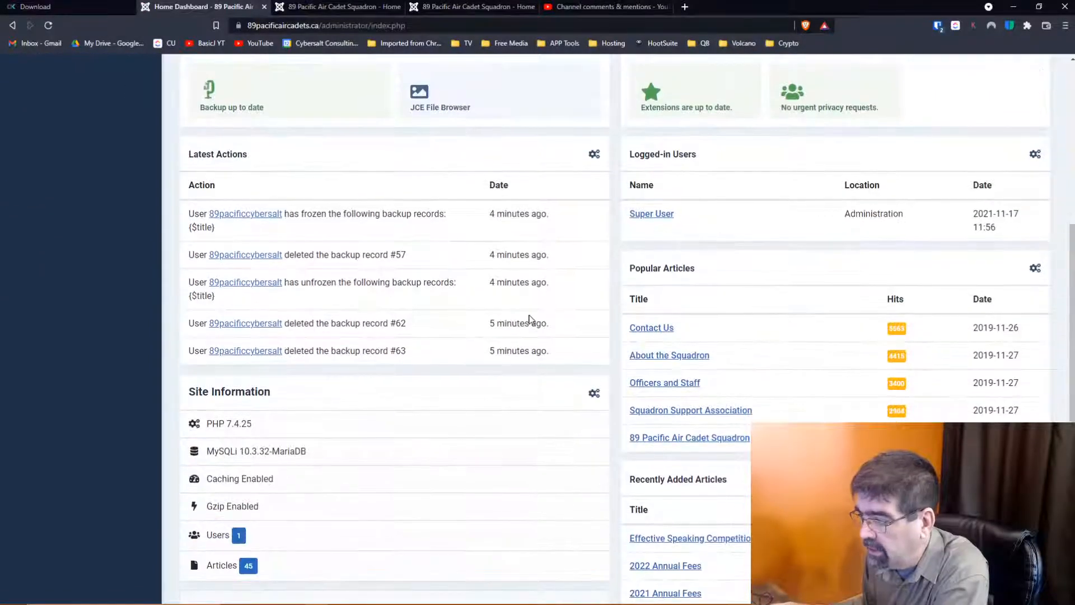
scroll(530, 319, down, 2)
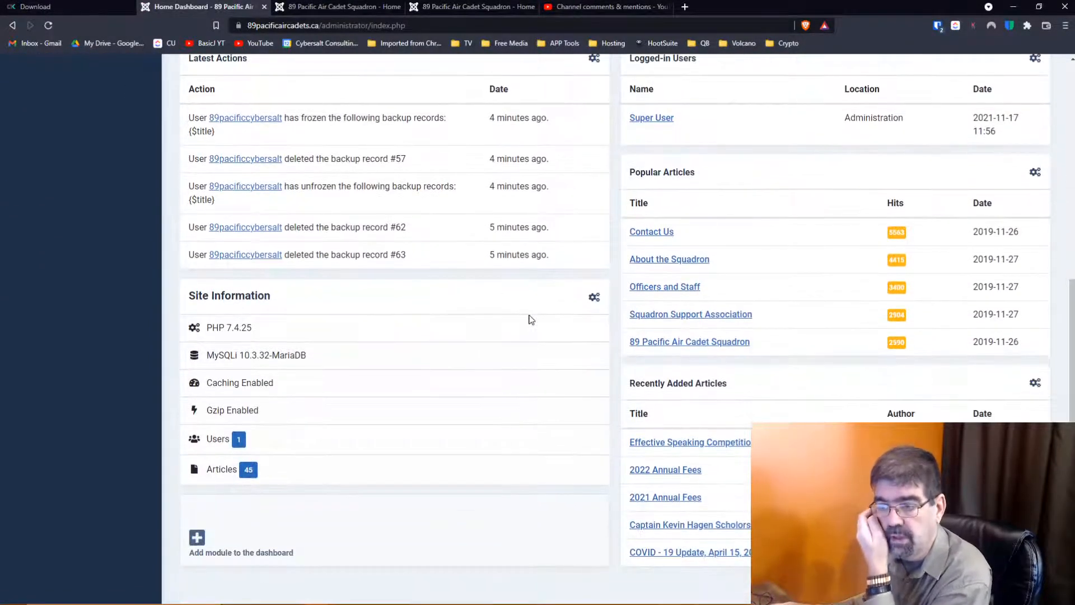
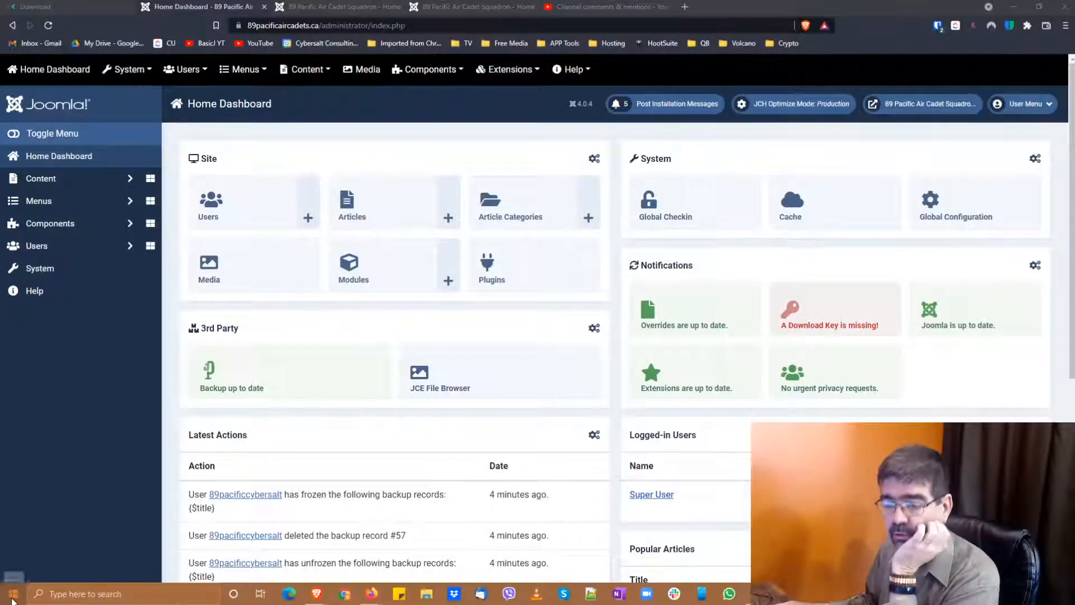
- Launch VEGAS Pro 18.0, cancel the missing file search, and open the recent project WIKY AOK zoom call - Part 1.veg
click(13, 593)
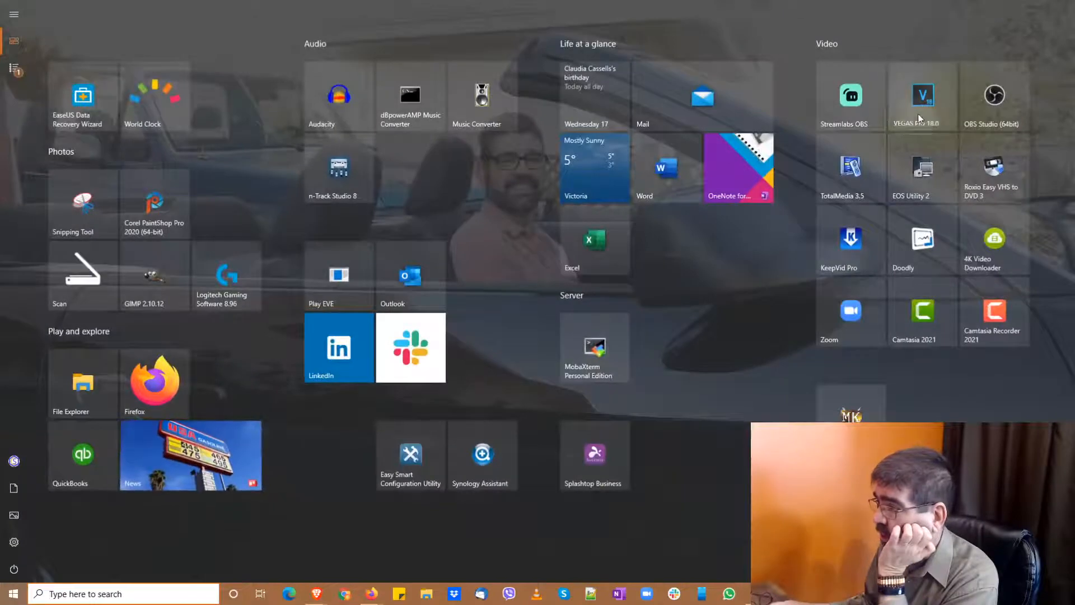
key(Escape)
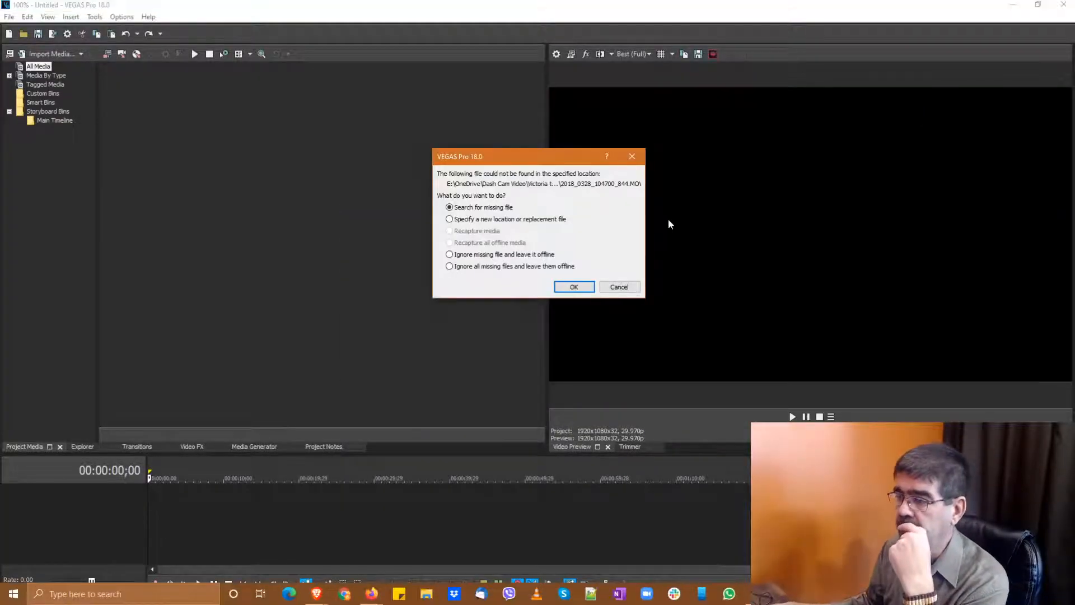
click(622, 287)
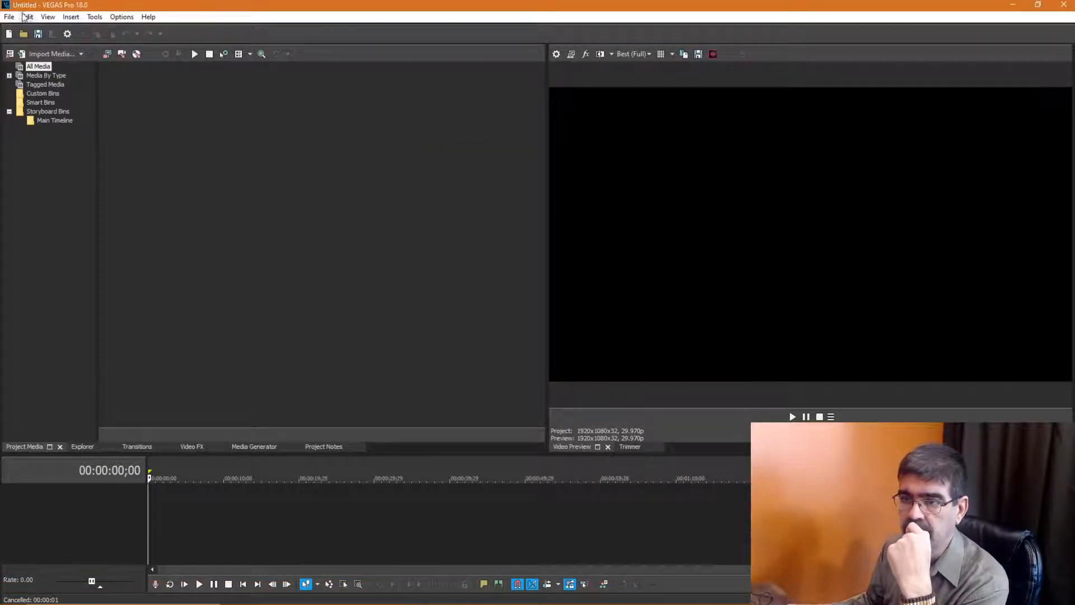
click(3, 18)
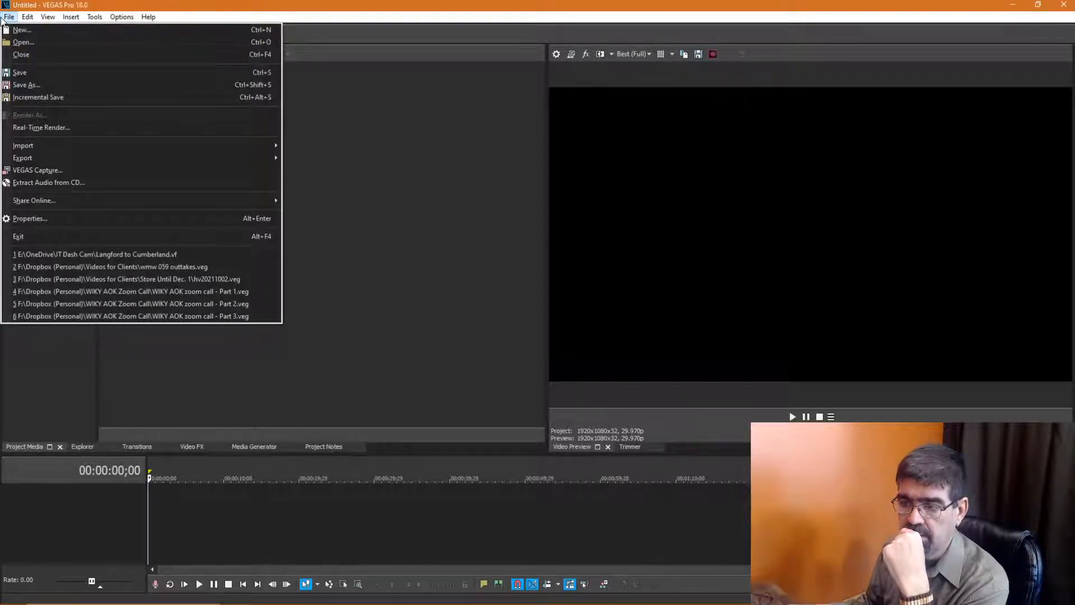
click(159, 291)
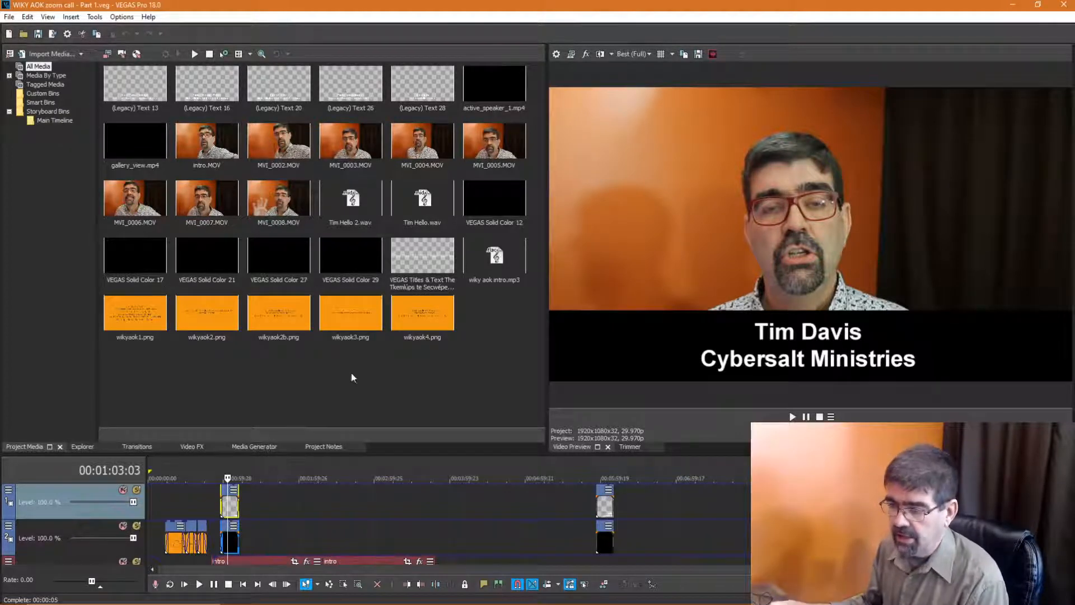
- Enlarge the timeline area of the VEGAS project and look over all of its video and audio tracks
drag(382, 455, 378, 279)
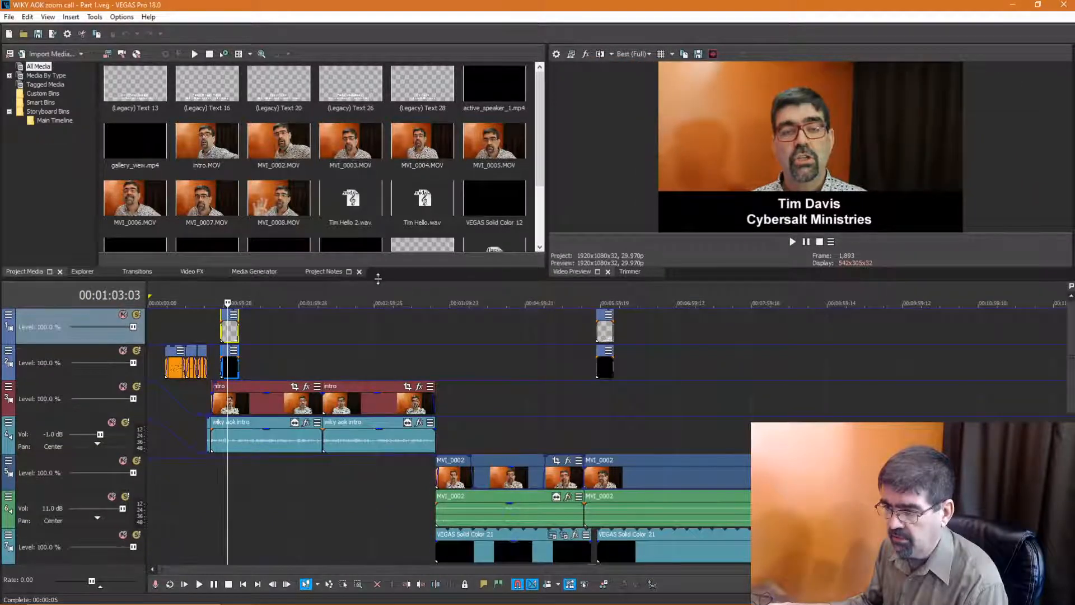
drag(378, 278, 382, 264)
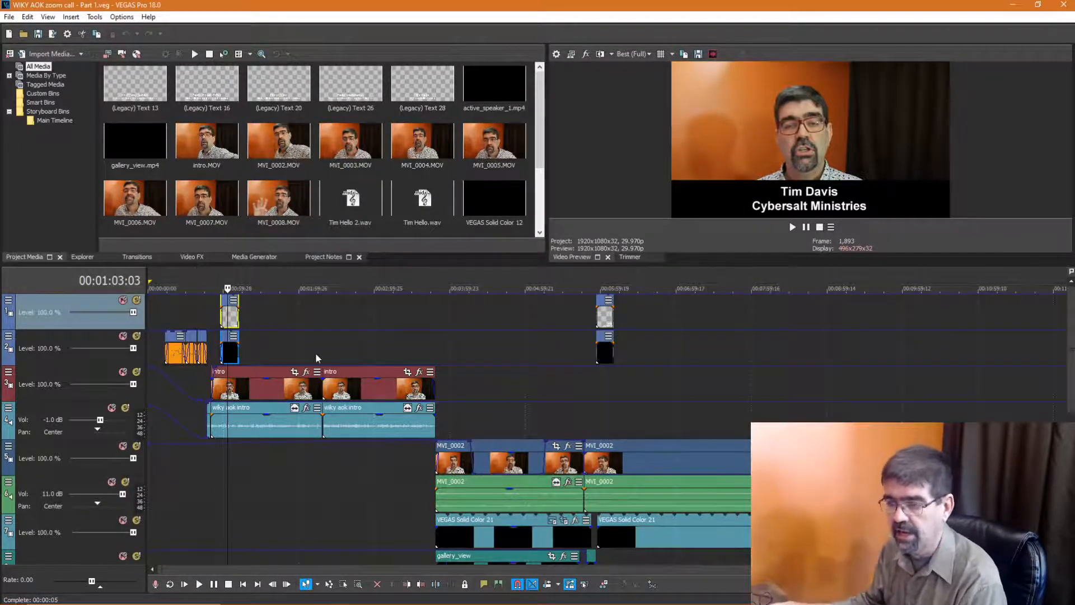
drag(1071, 354, 1072, 458)
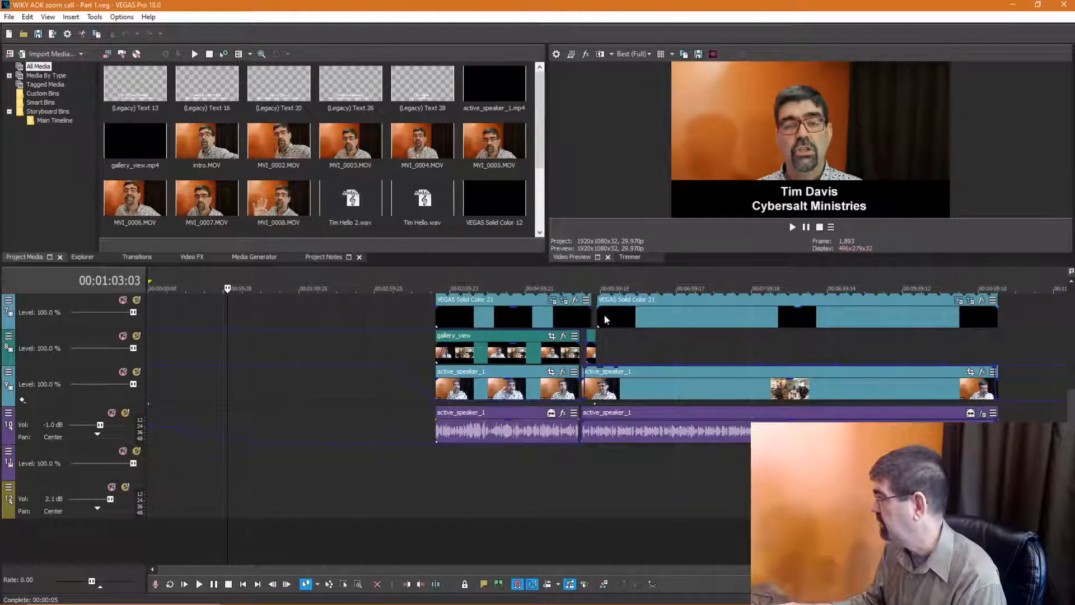
drag(1071, 406, 1071, 348)
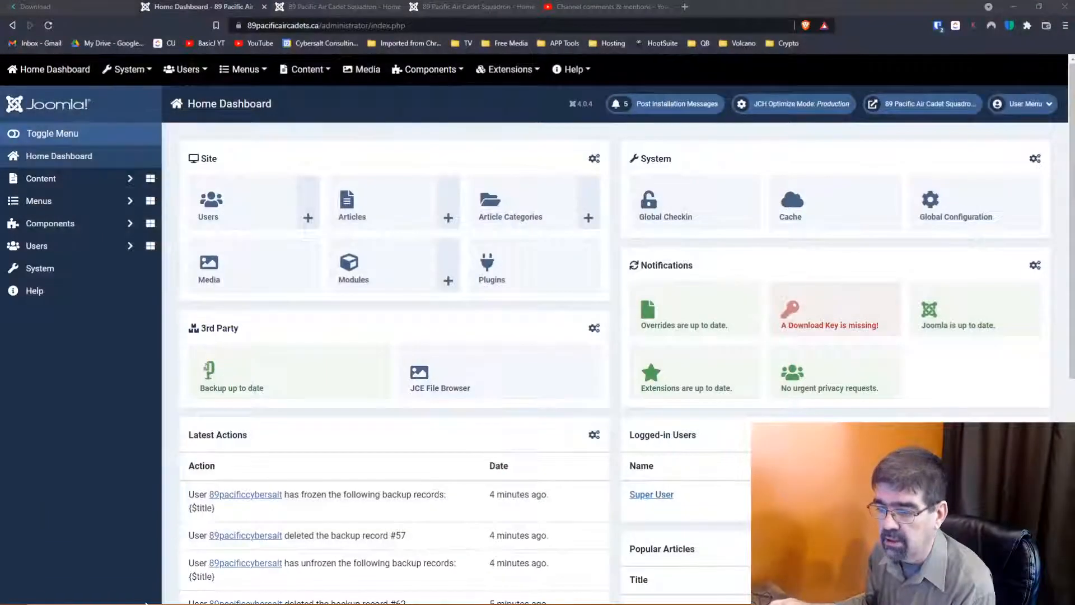
- Switch back to the desktop, launch Camtasia 2021 and open the recent project mm206.tscproj
click(11, 595)
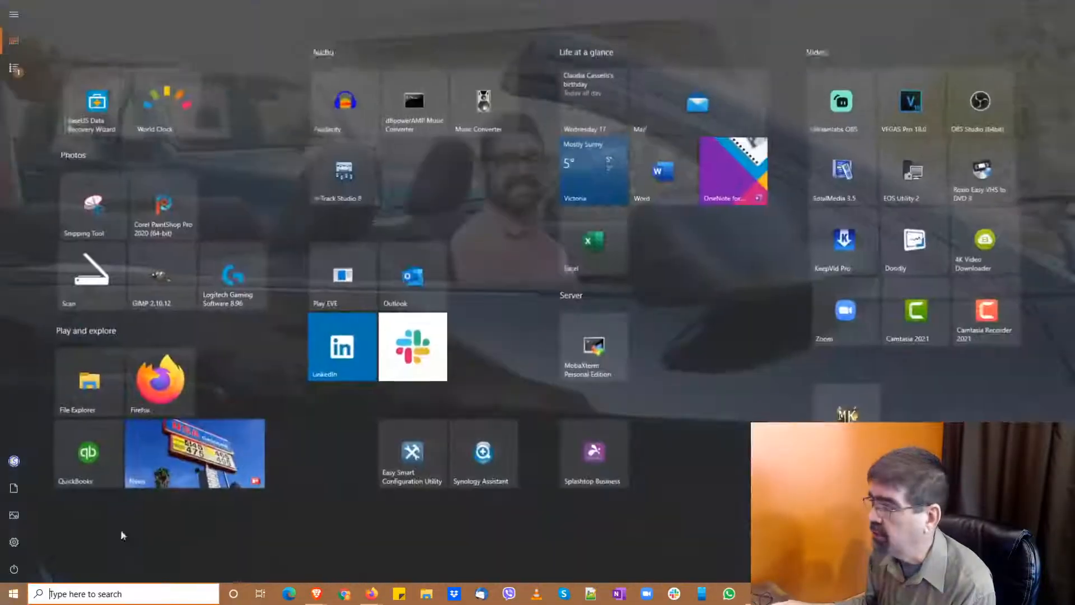
click(905, 336)
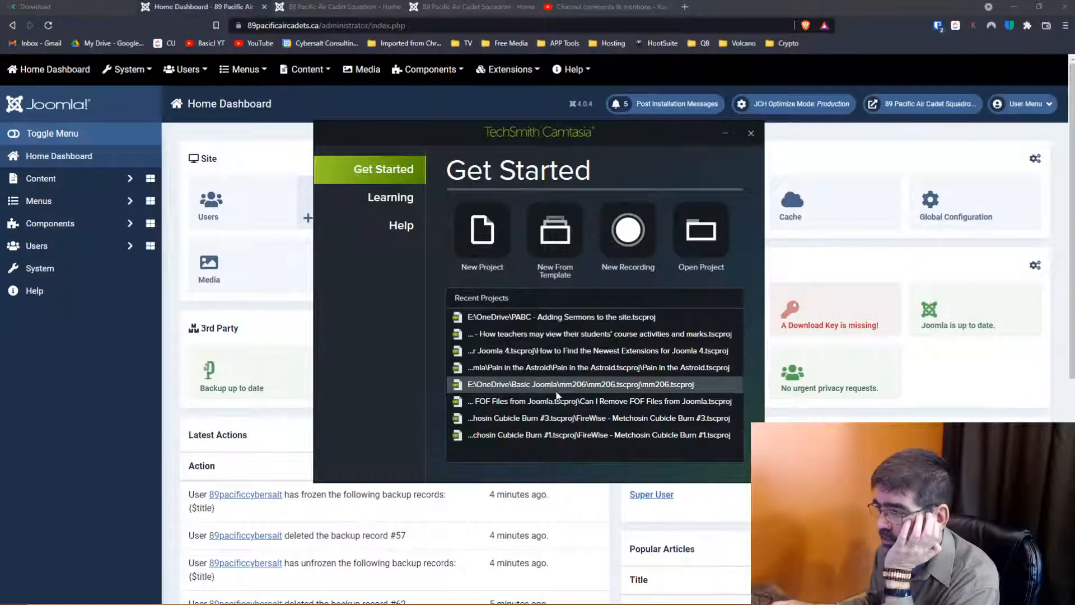
click(751, 134)
key(super)
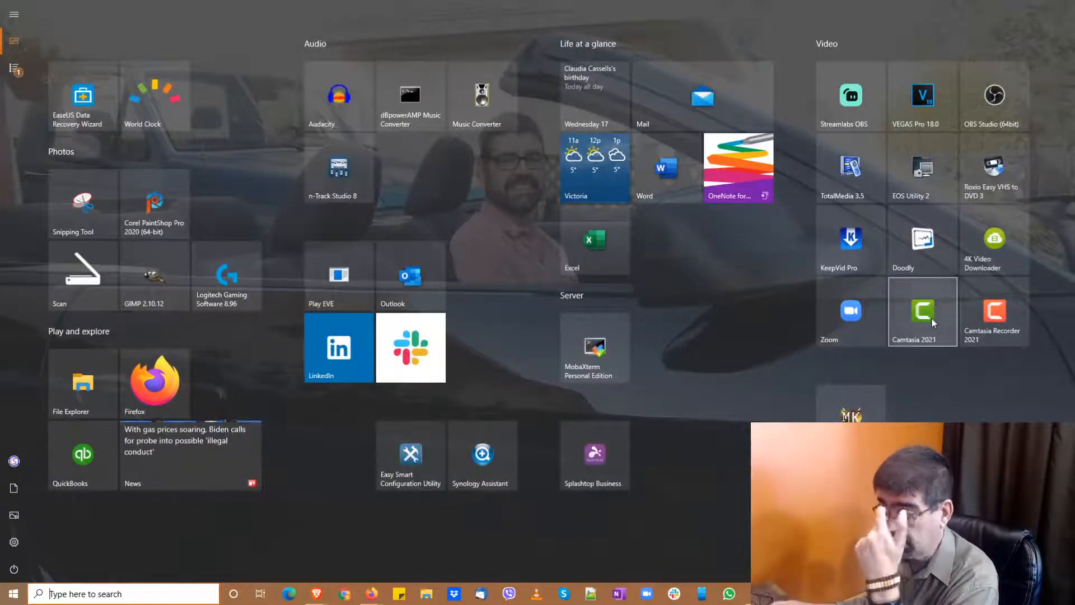
key(super)
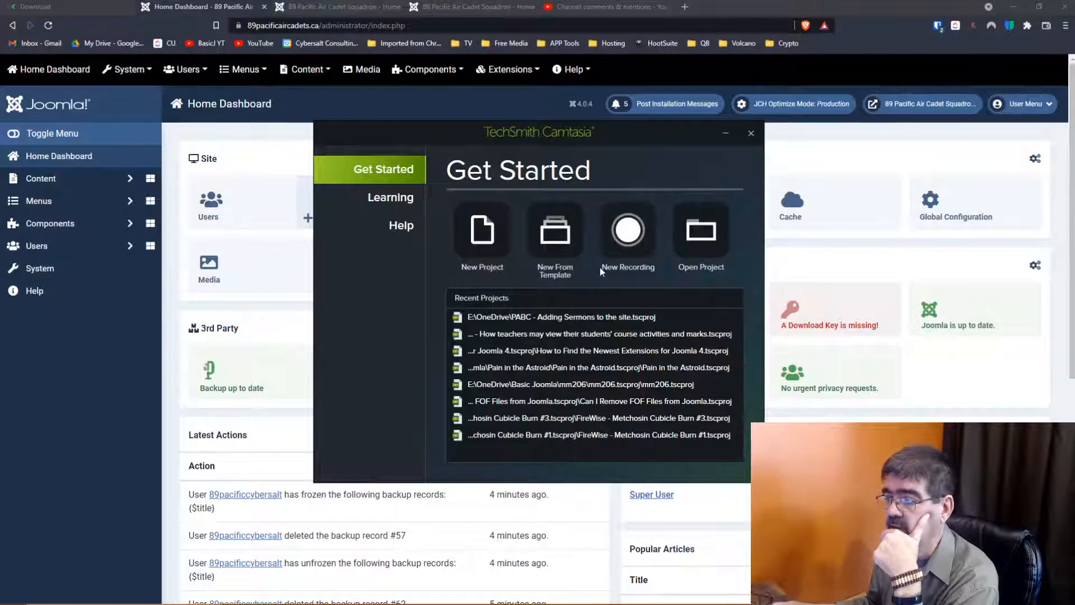
click(550, 386)
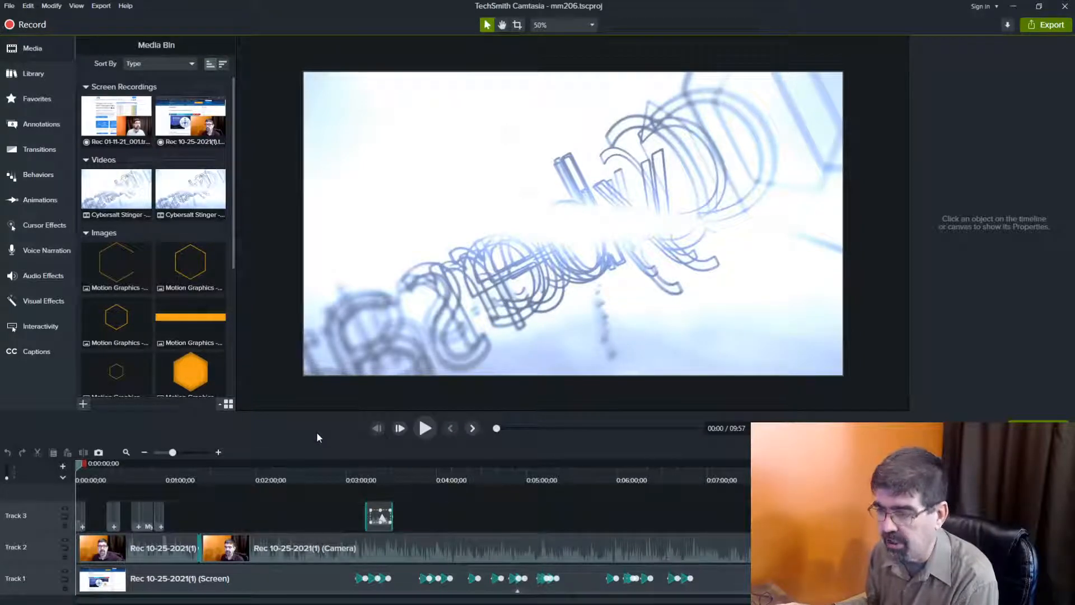
- Enlarge the timeline area, select the Cybersalt Stinger - Short clip on Track 3 and inspect the opening clips on the tracks
drag(279, 413, 277, 311)
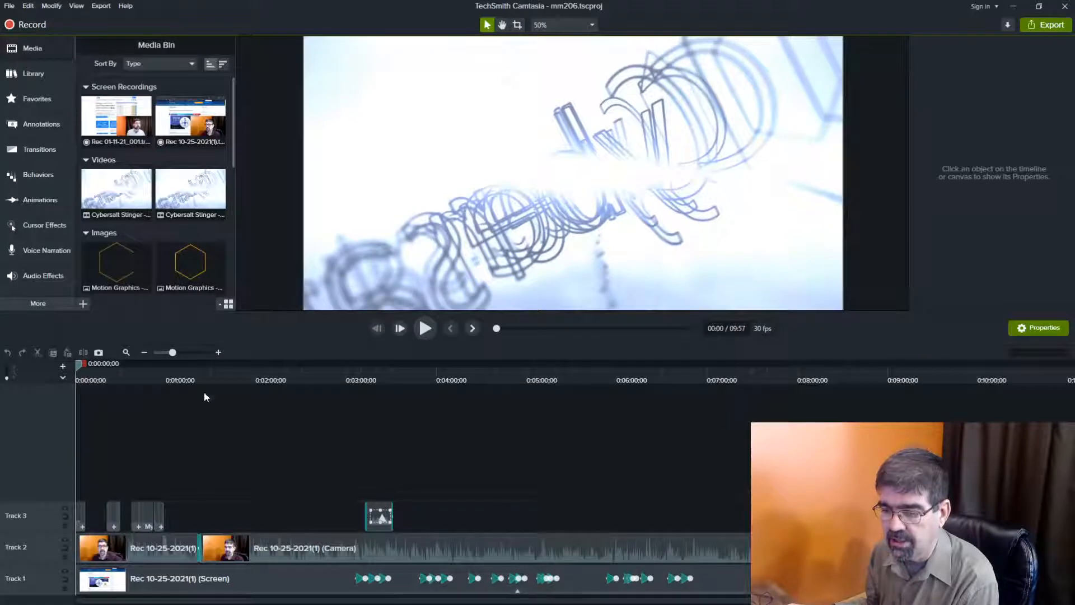
drag(173, 352, 189, 353)
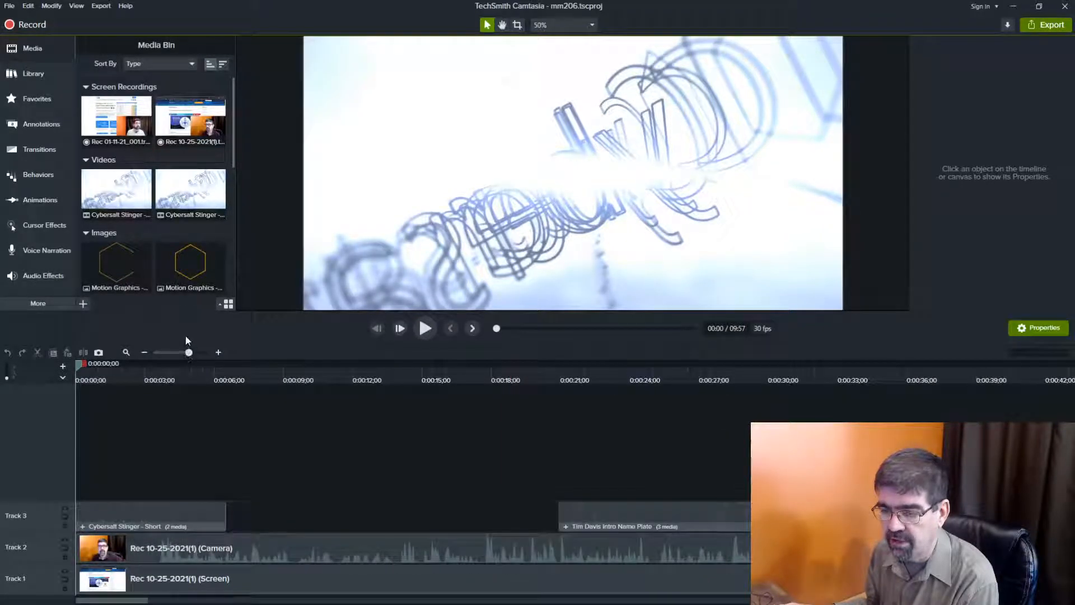
click(109, 515)
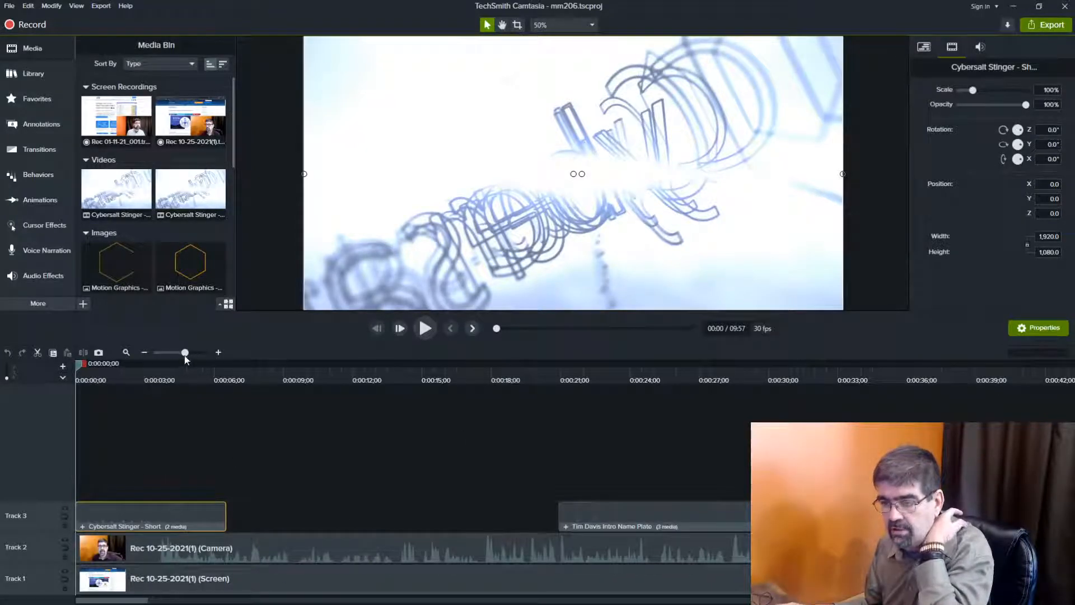
drag(185, 355, 179, 356)
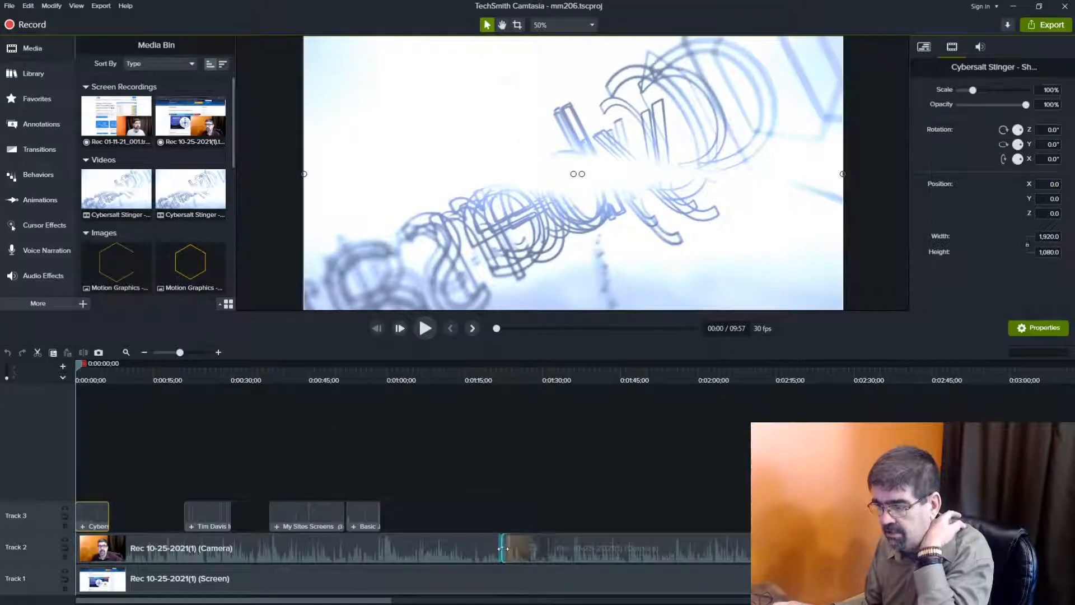
drag(392, 600, 256, 565)
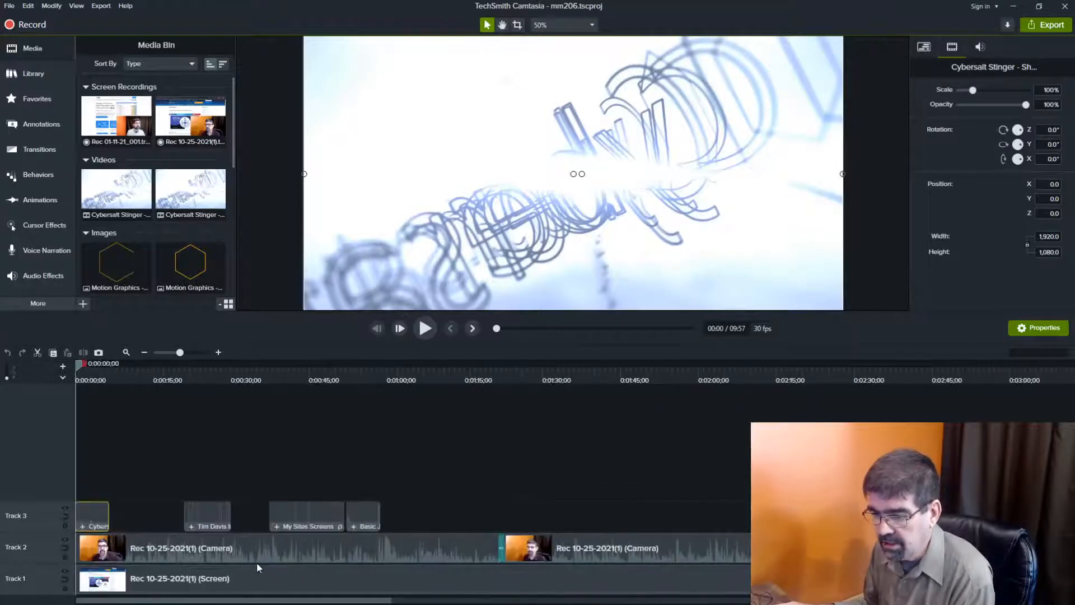
- Place the playhead at 0:09:15;20 near the end of the recording and examine the camera track's audio waveform around it
drag(576, 583, 889, 600)
click(806, 383)
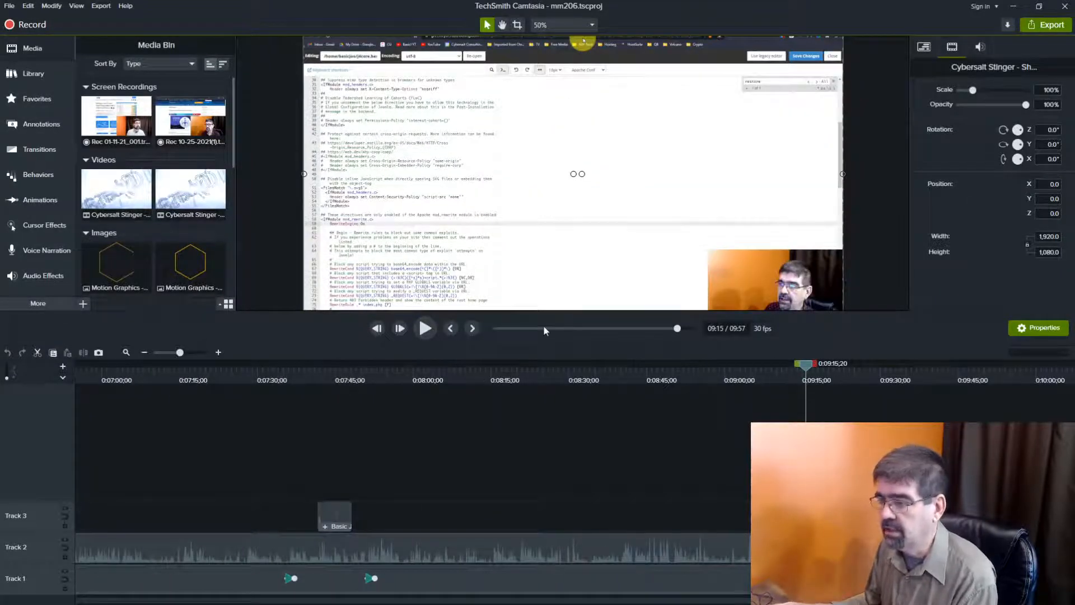
drag(178, 355, 189, 355)
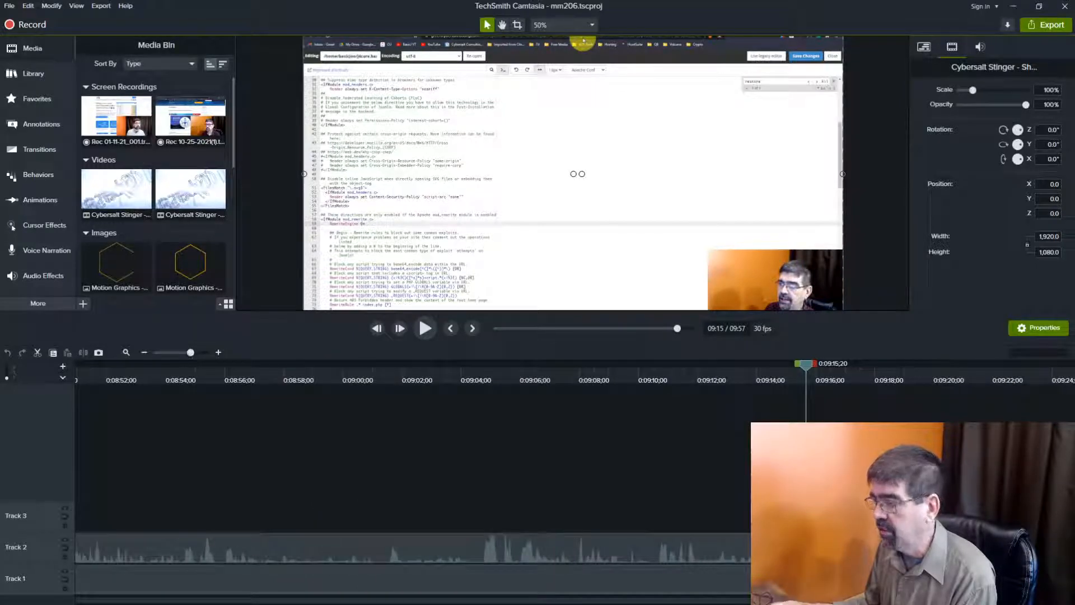
- Toggle the Reverse option of the Cube rotate transition off and back on
click(961, 93)
click(961, 93)
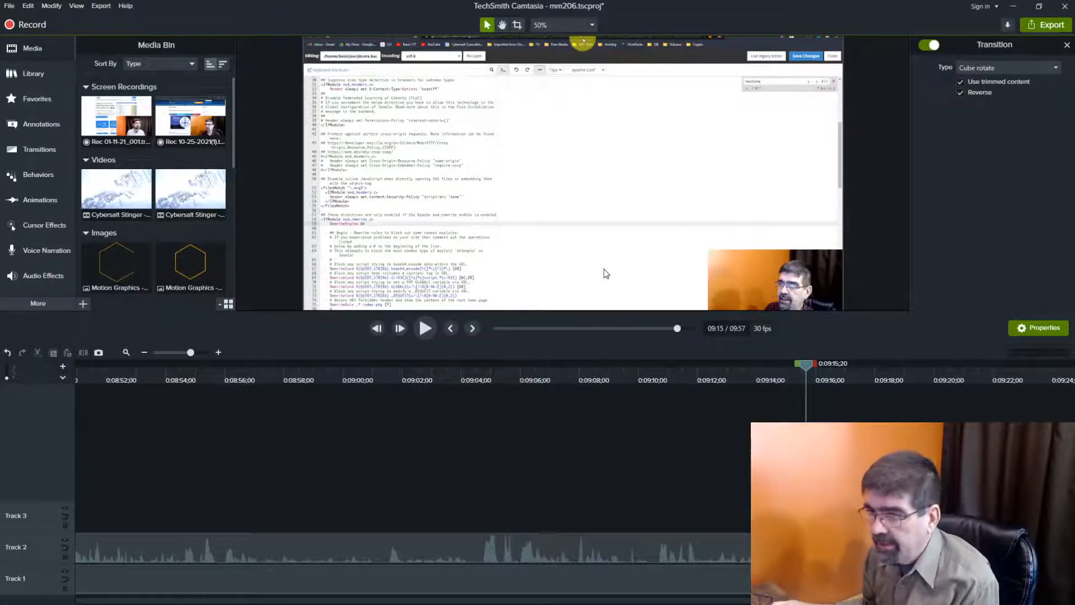
- Zoom the timeline out to see the project's tracks, and close Camtasia without saving the project changes
drag(191, 354, 171, 357)
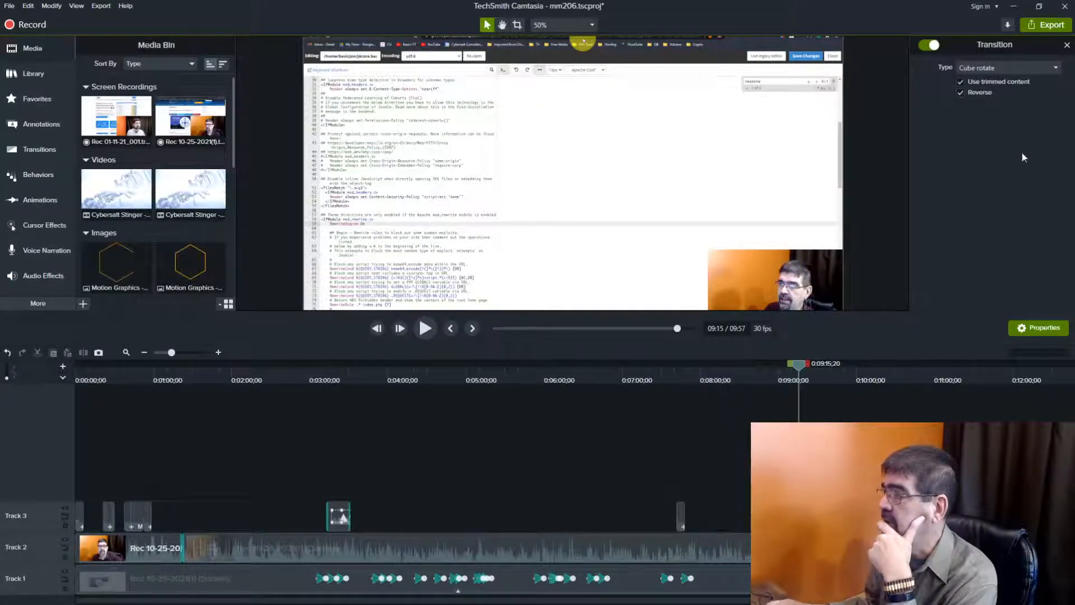
click(1064, 6)
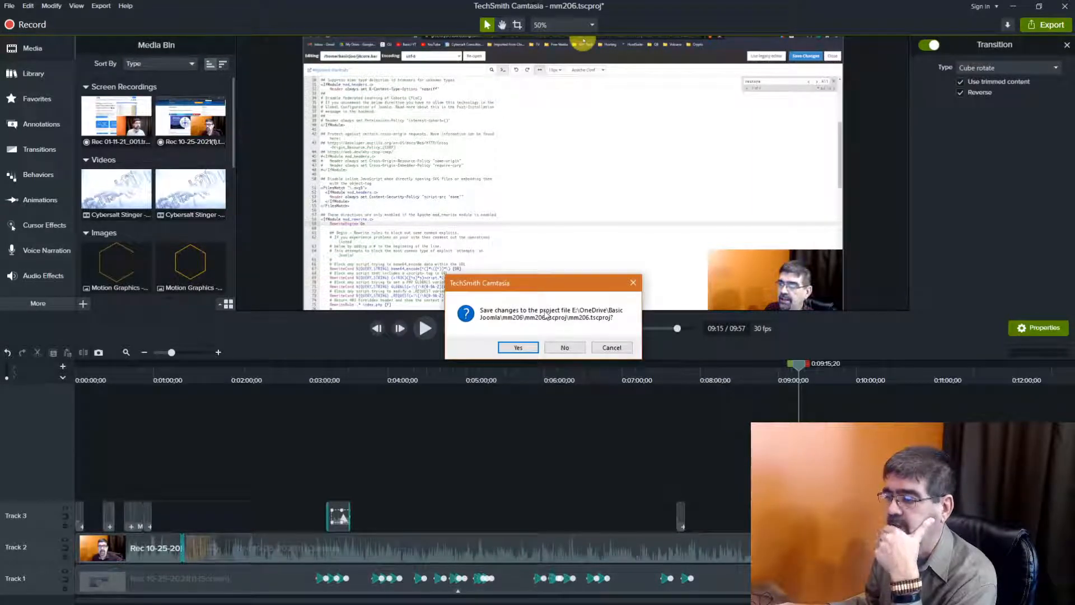
click(555, 347)
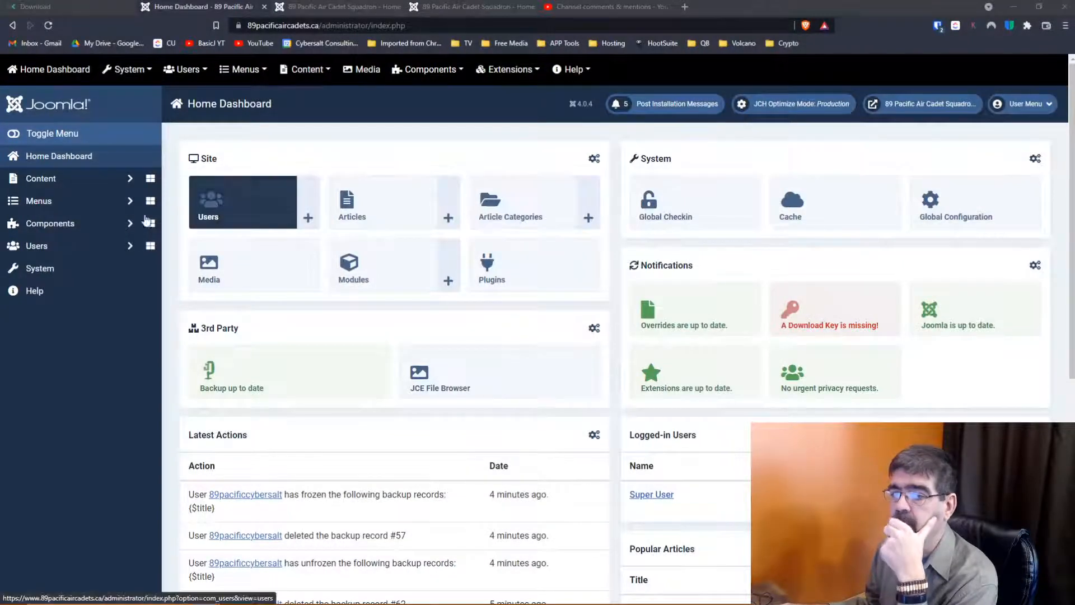
- Open Joomla's extension installer from the System dashboard and sort the Install from Web listing by Newest First
click(61, 266)
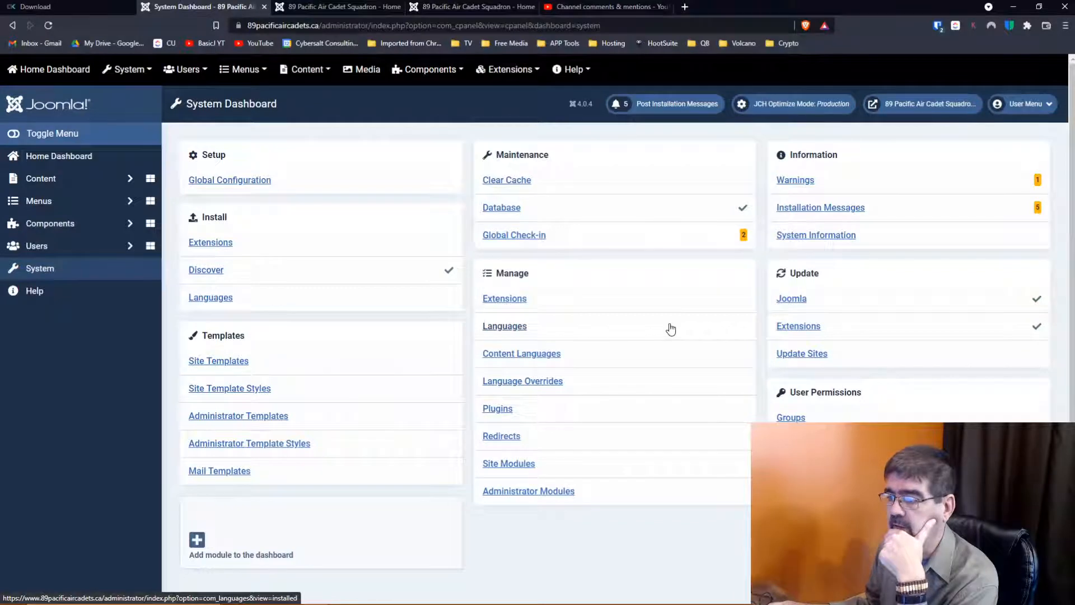
click(200, 247)
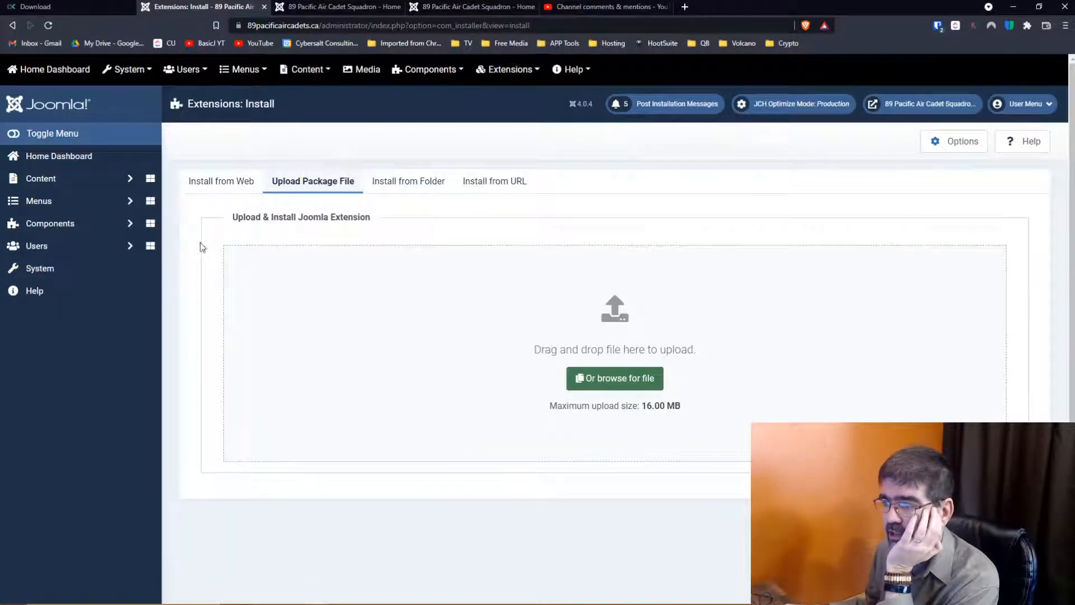
click(222, 182)
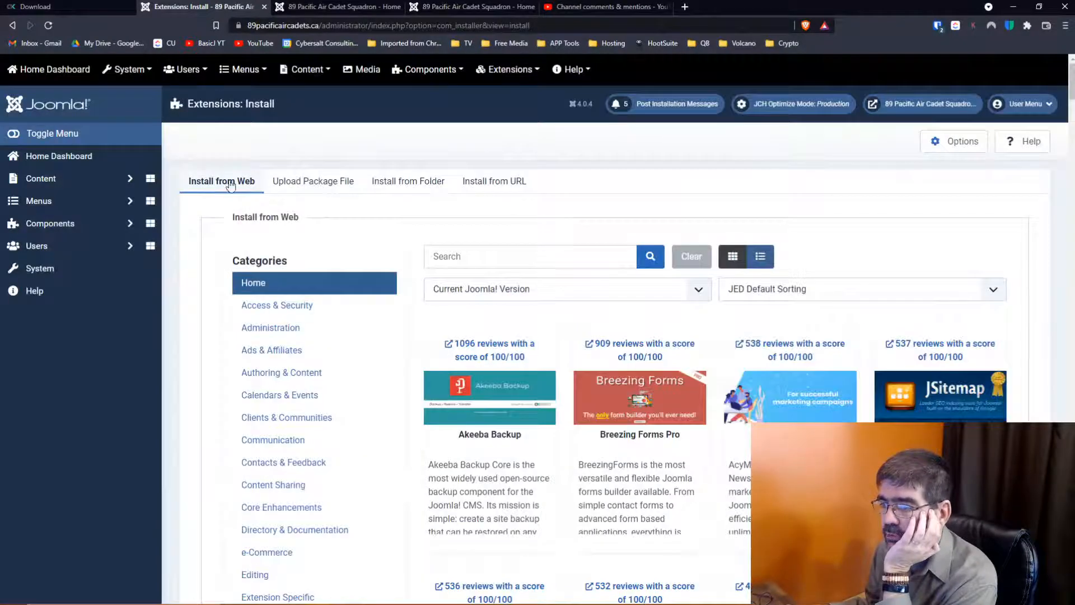
click(771, 291)
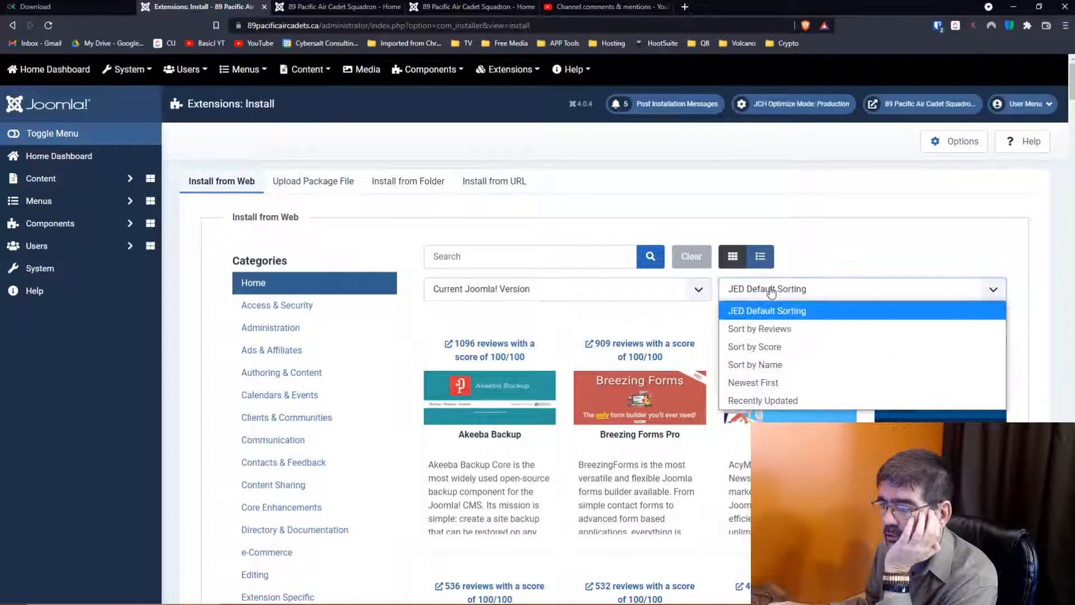
click(773, 383)
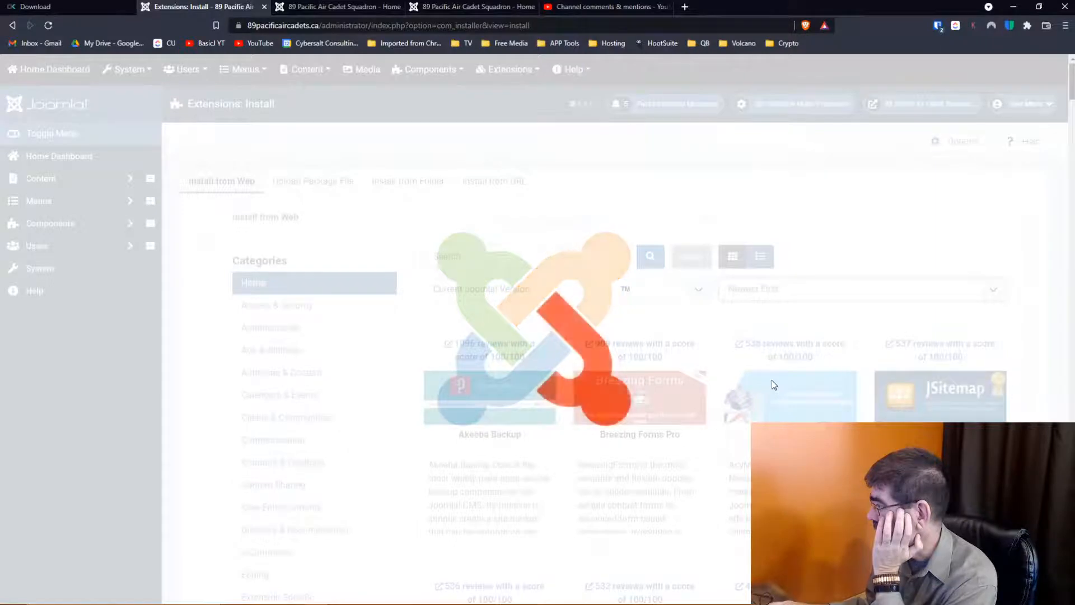
- Open the details of the Nofollow by SEO NW extension and read its description and compatibility requirements
scroll(475, 247, down, 3)
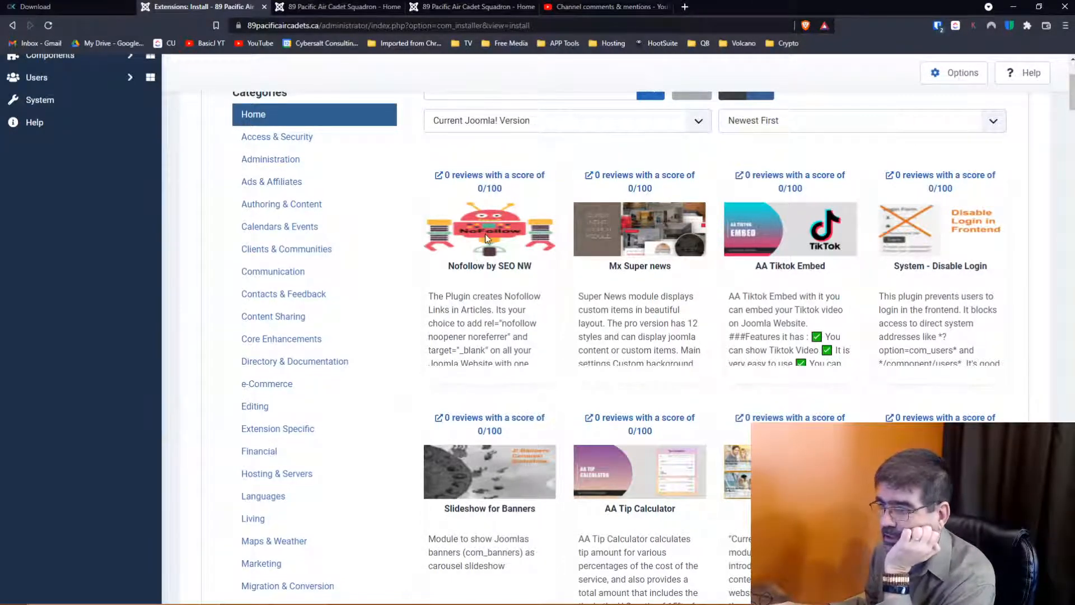
click(491, 274)
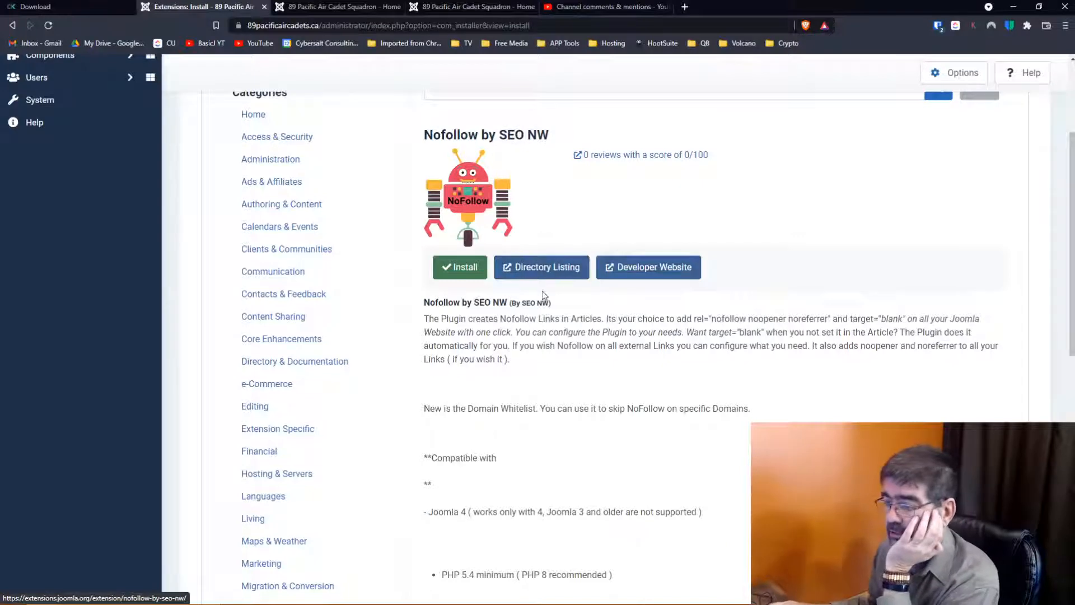
scroll(543, 294, down, 2)
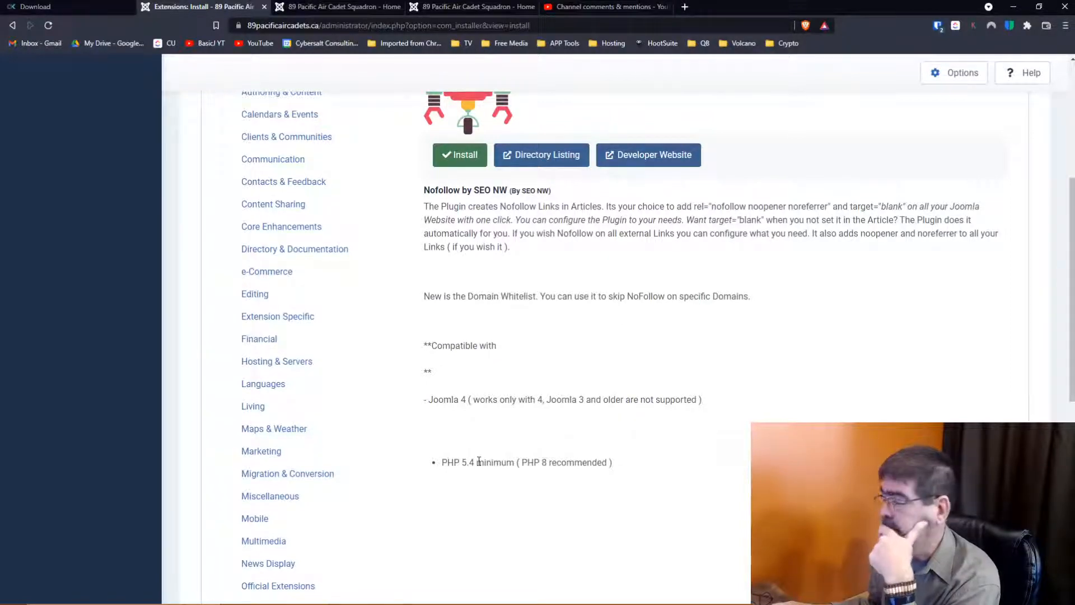
scroll(478, 460, up, 3)
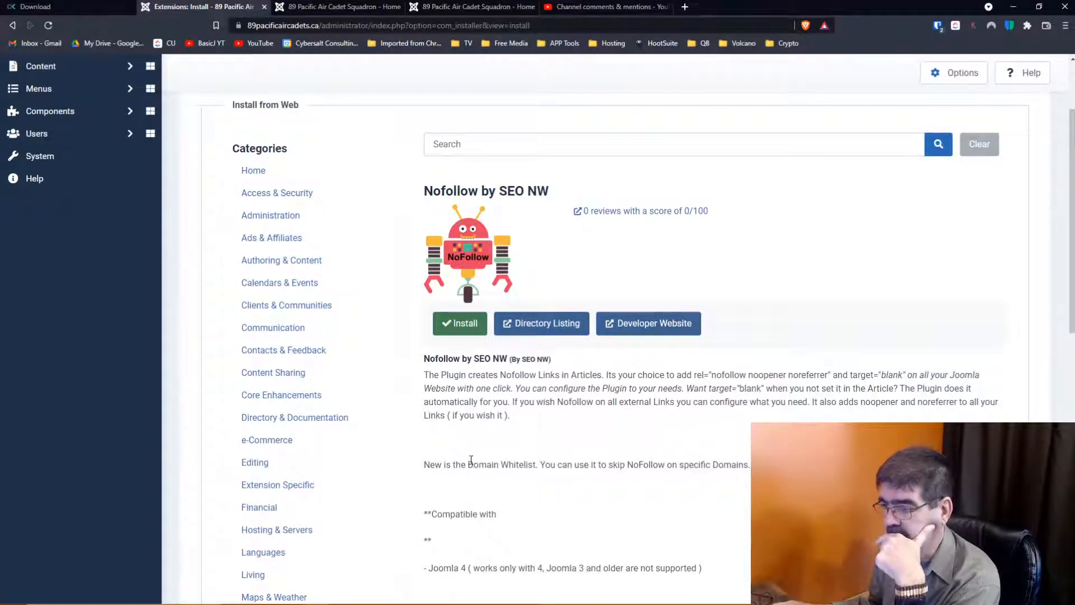
- Open the Nofollow plugin's developer website, accept its cookie notice and read through the page
click(665, 322)
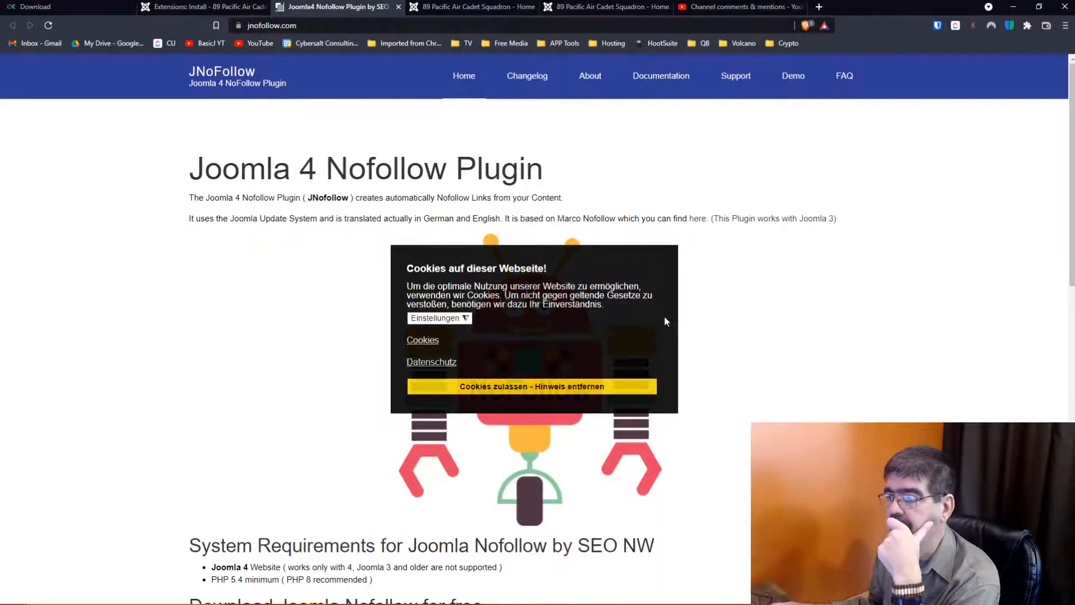
click(527, 385)
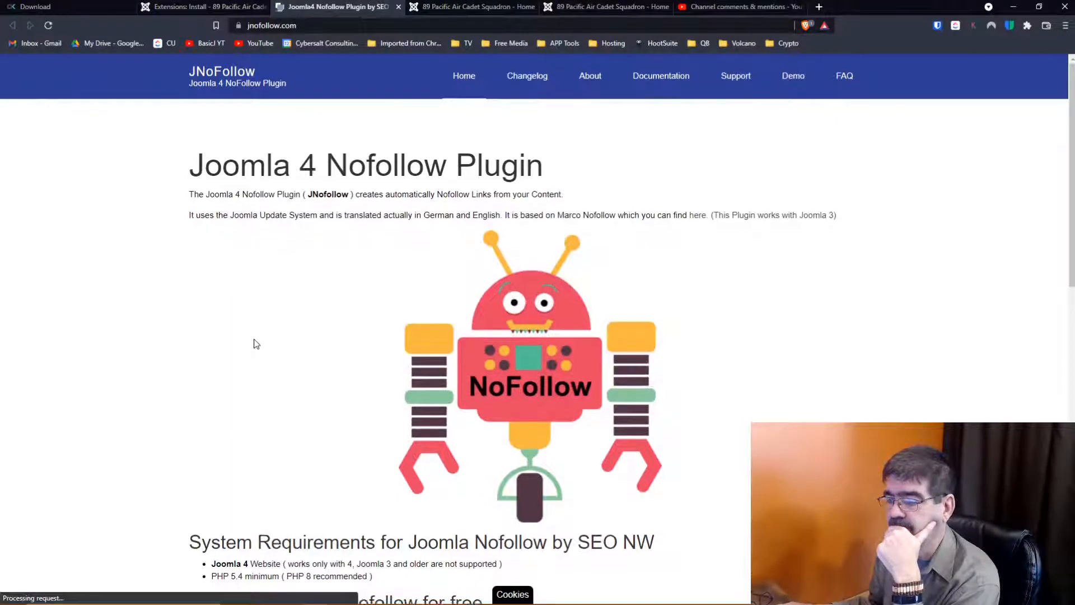
scroll(253, 340, down, 4)
scroll(254, 339, down, 7)
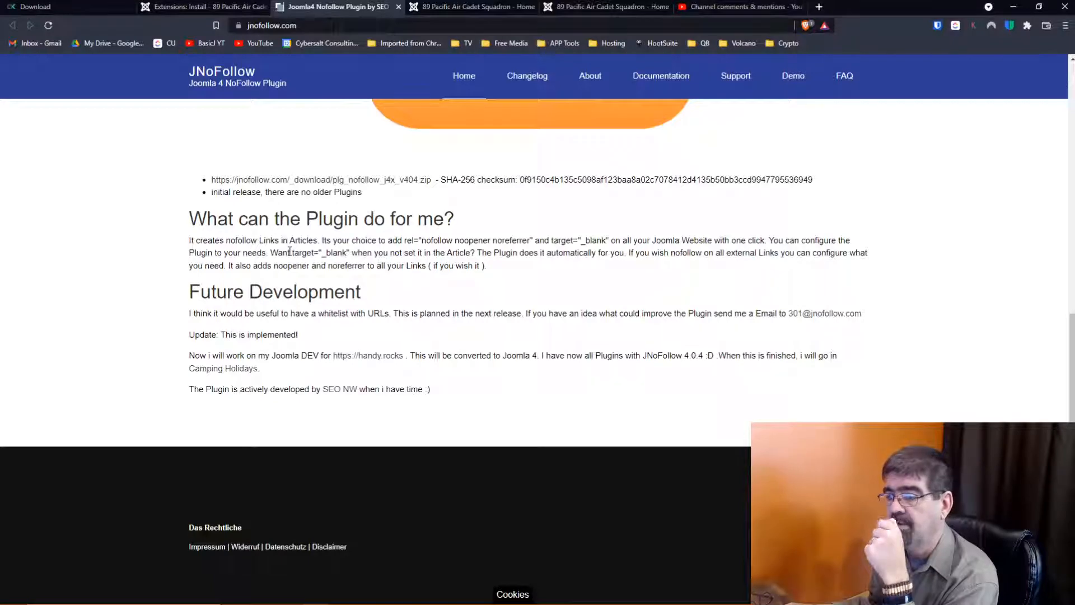
scroll(667, 294, up, 10)
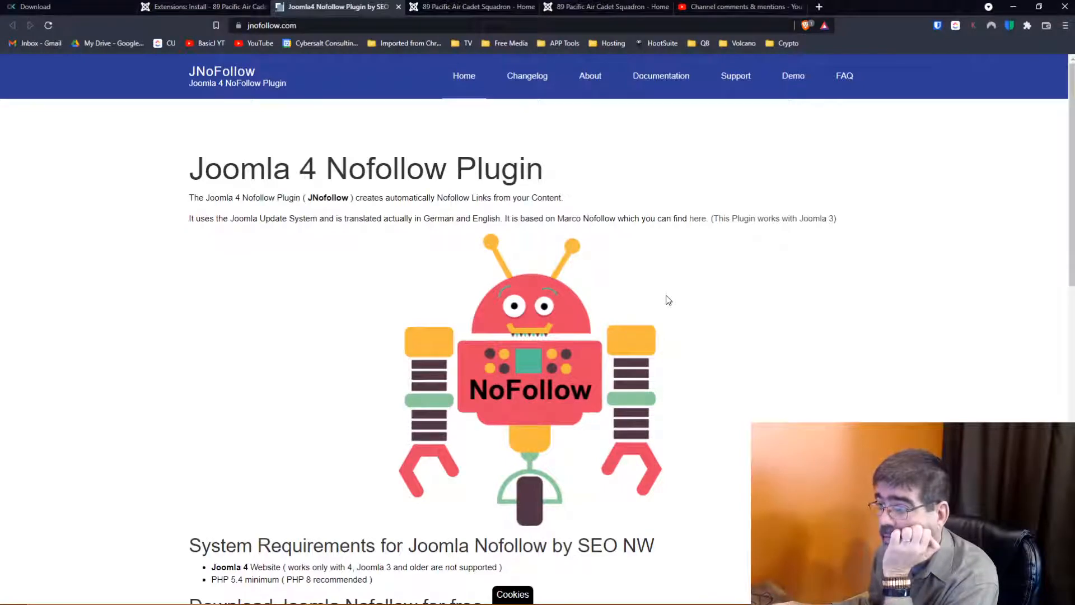
- Return to the Joomla administrator page and get back from the extension details to the Install from Web listing
click(219, 10)
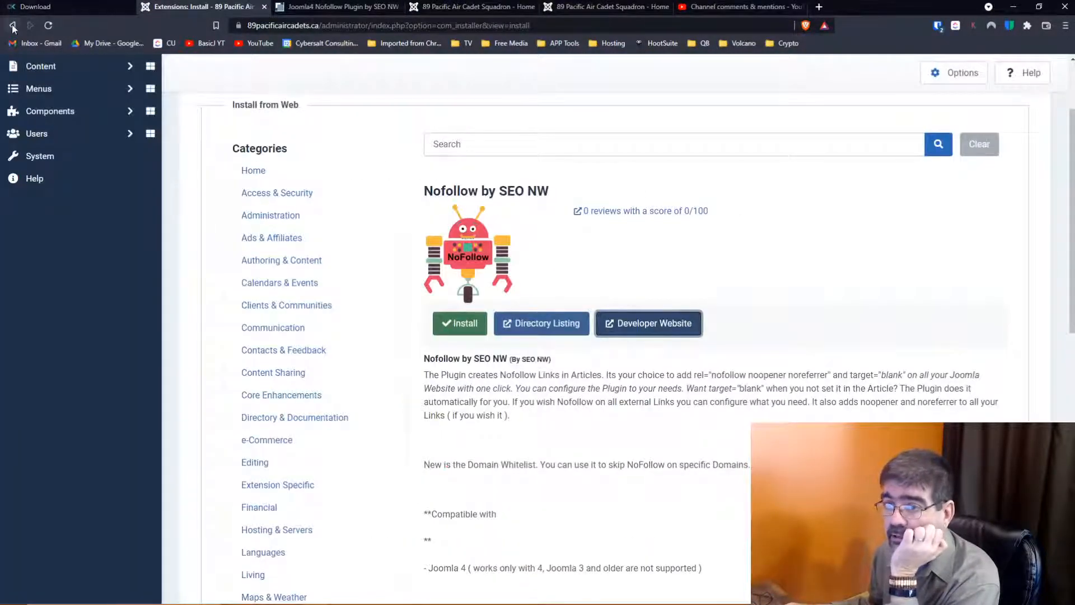
click(13, 25)
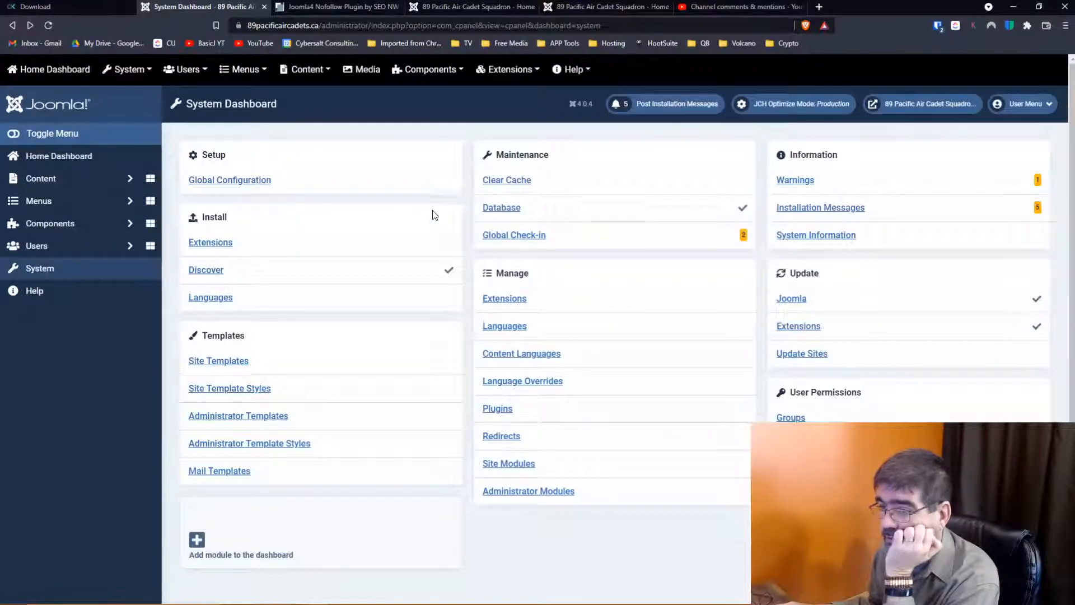
click(30, 26)
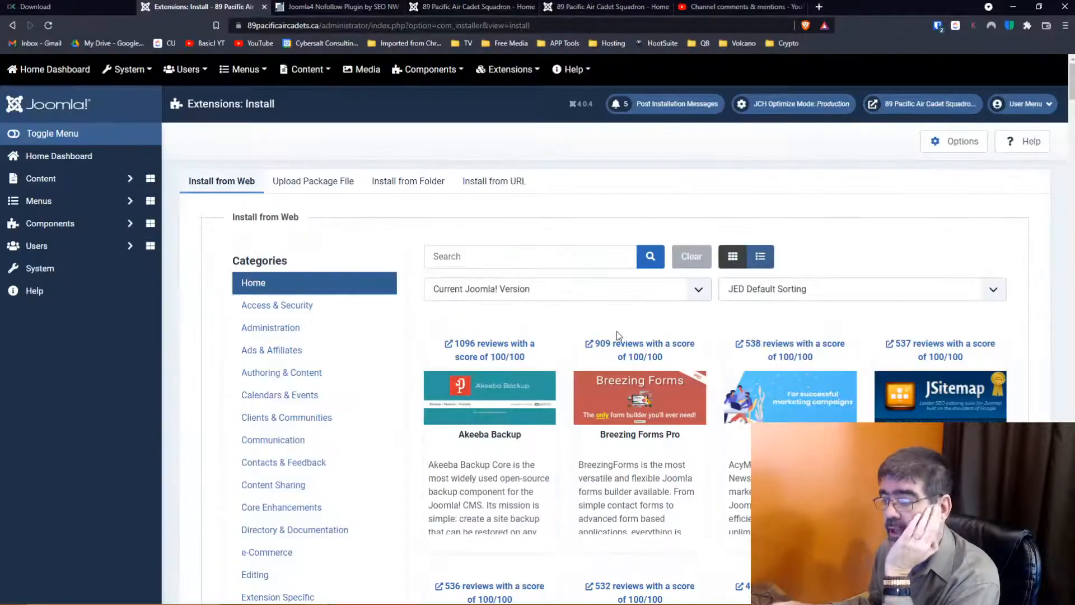
- Sort the web extensions by Recently Updated and look over the first listings
click(795, 295)
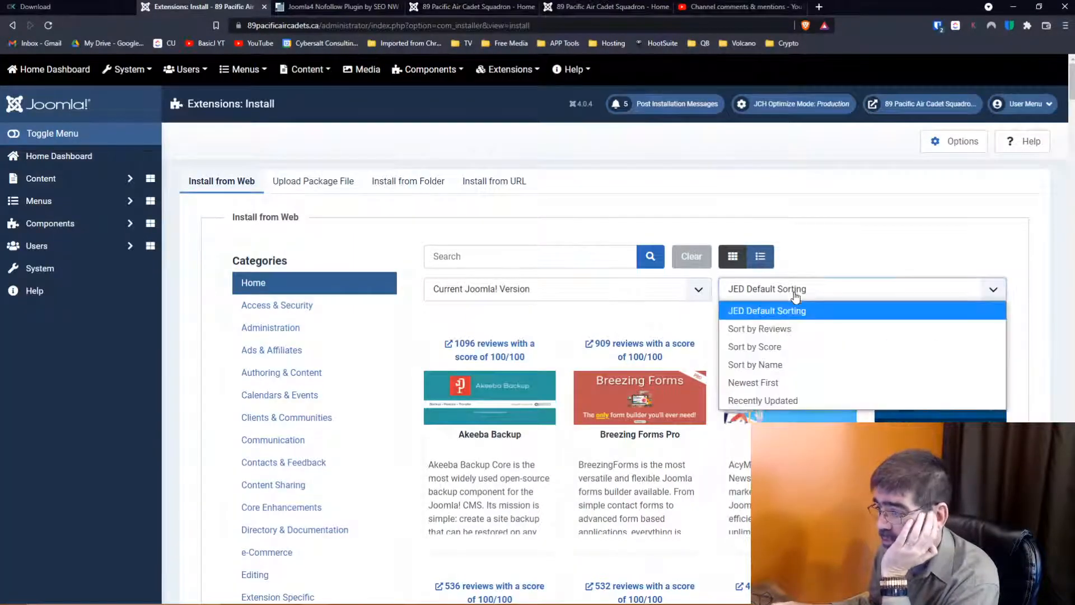
click(794, 399)
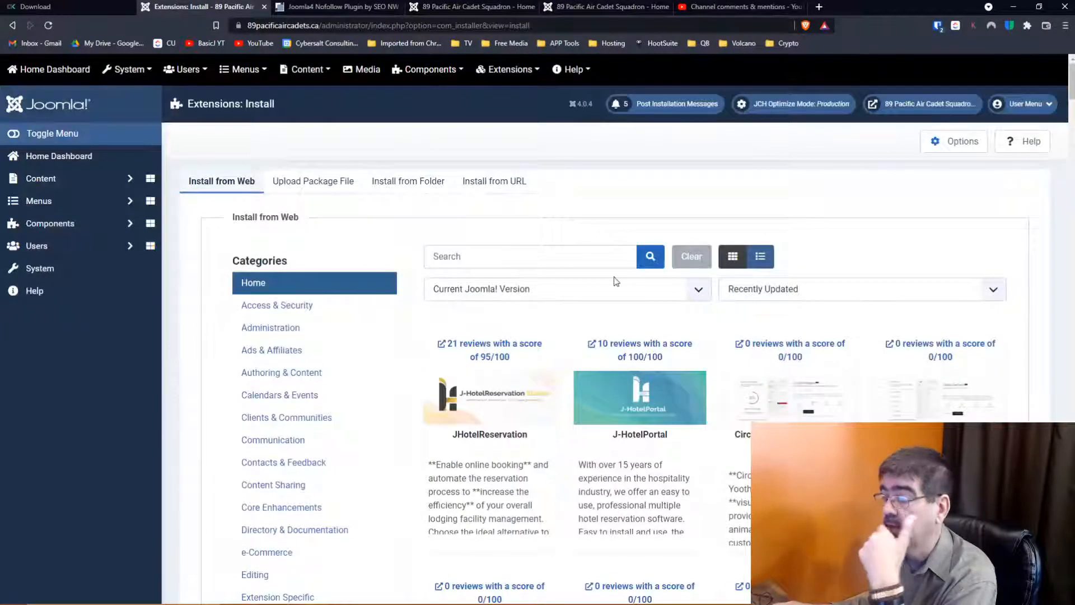
scroll(576, 260, down, 1)
scroll(575, 260, down, 1)
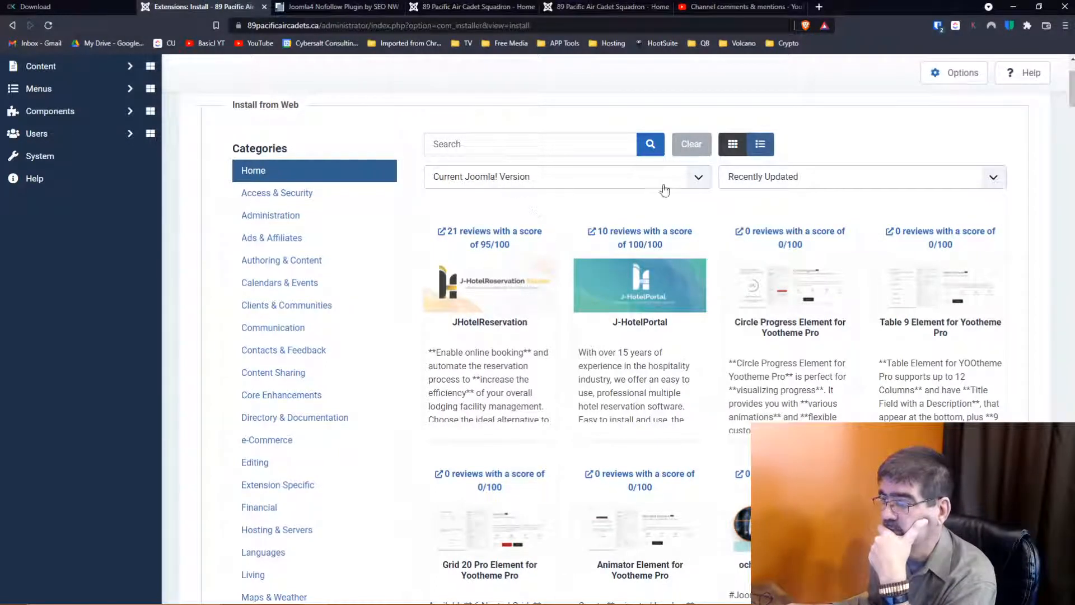
- Sort the extensions by Newest First and open the Mx Super news details to read its description
click(861, 180)
click(814, 269)
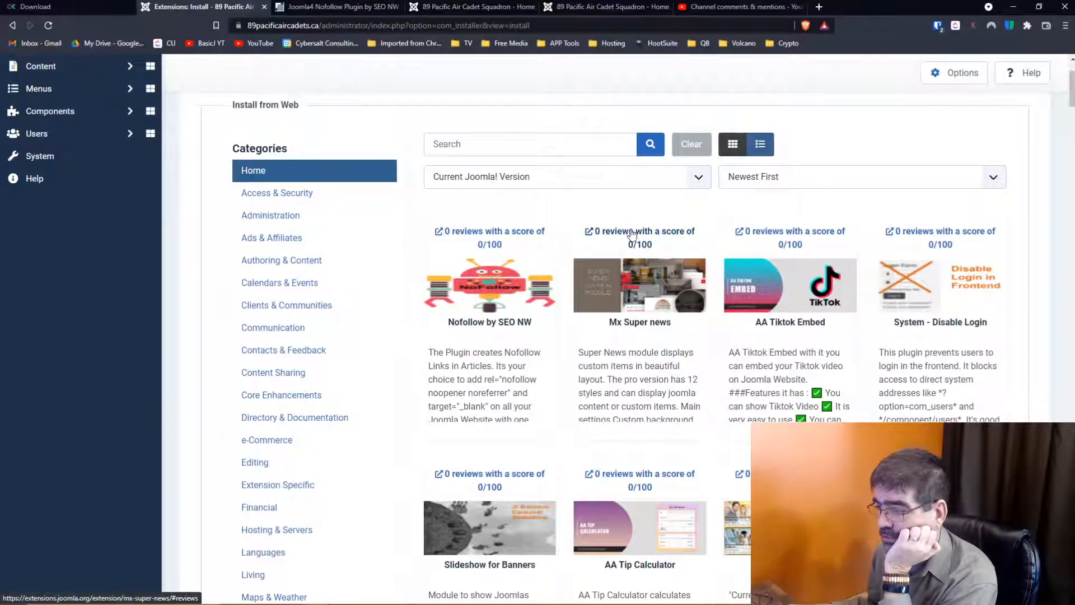
right_click(639, 399)
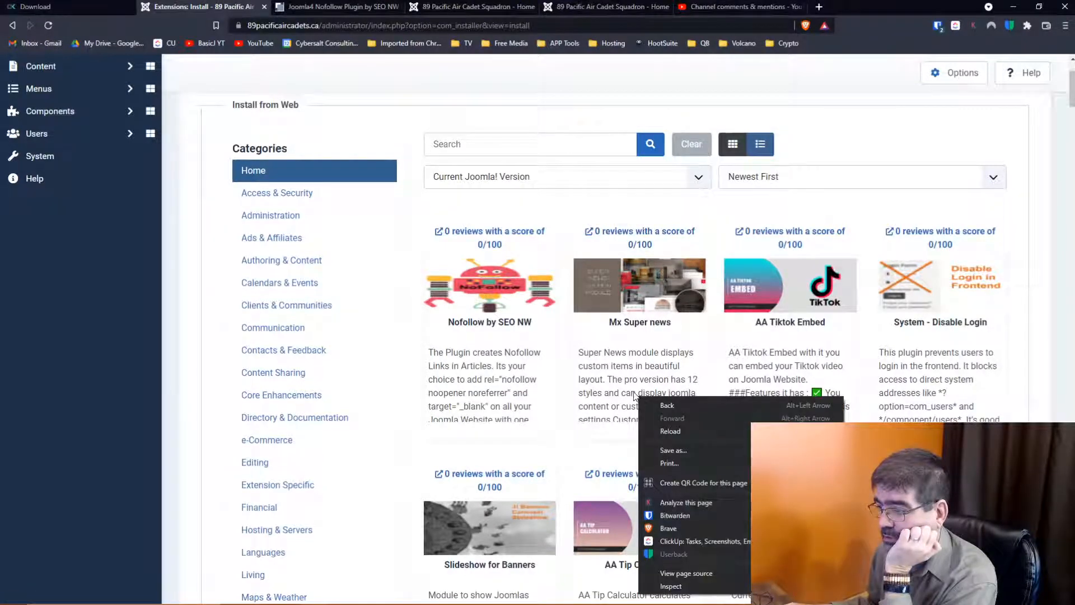
click(634, 392)
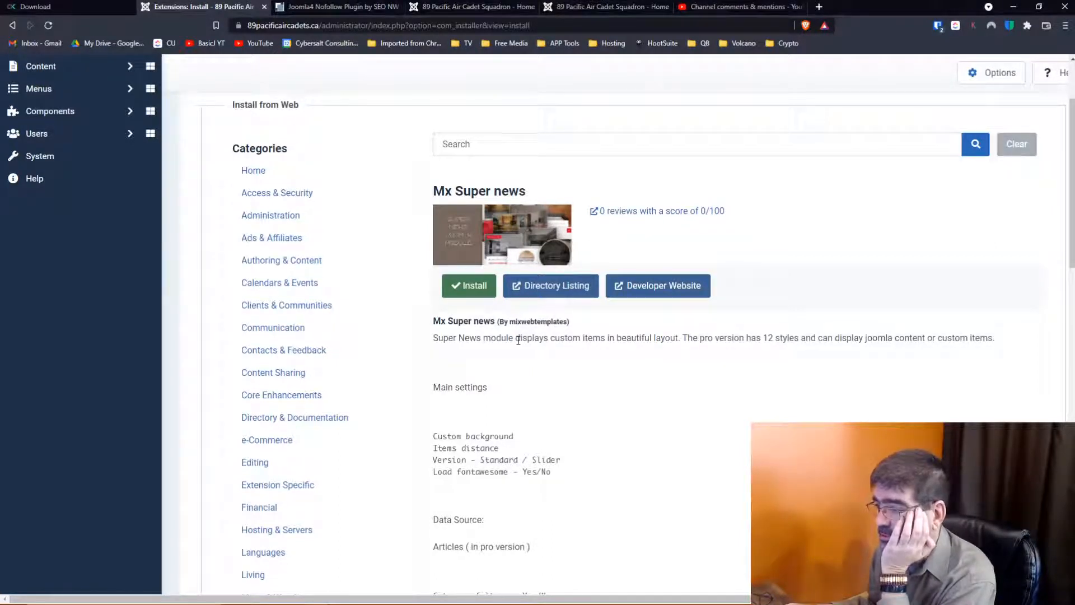
scroll(518, 339, down, 3)
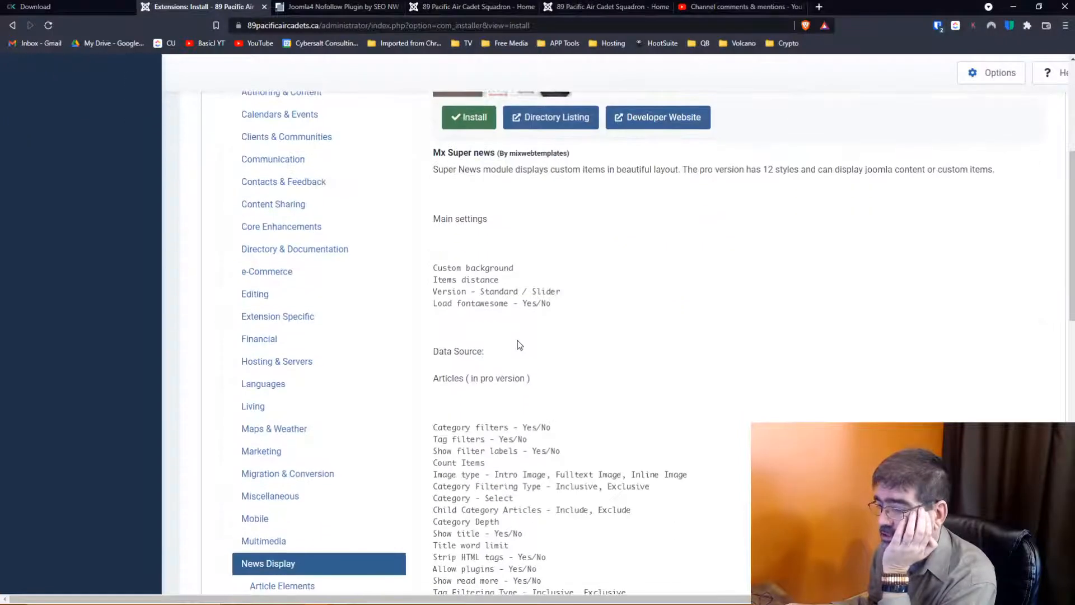
scroll(518, 344, up, 5)
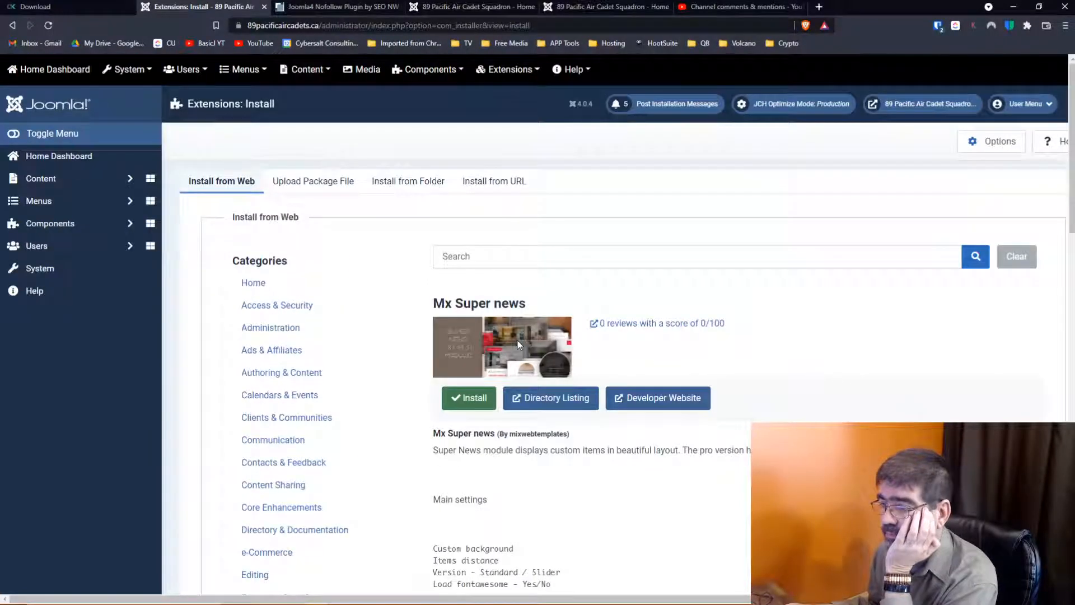
- Open the Mx Super news developer website in a new browser tab and accept its cookie notice
right_click(668, 395)
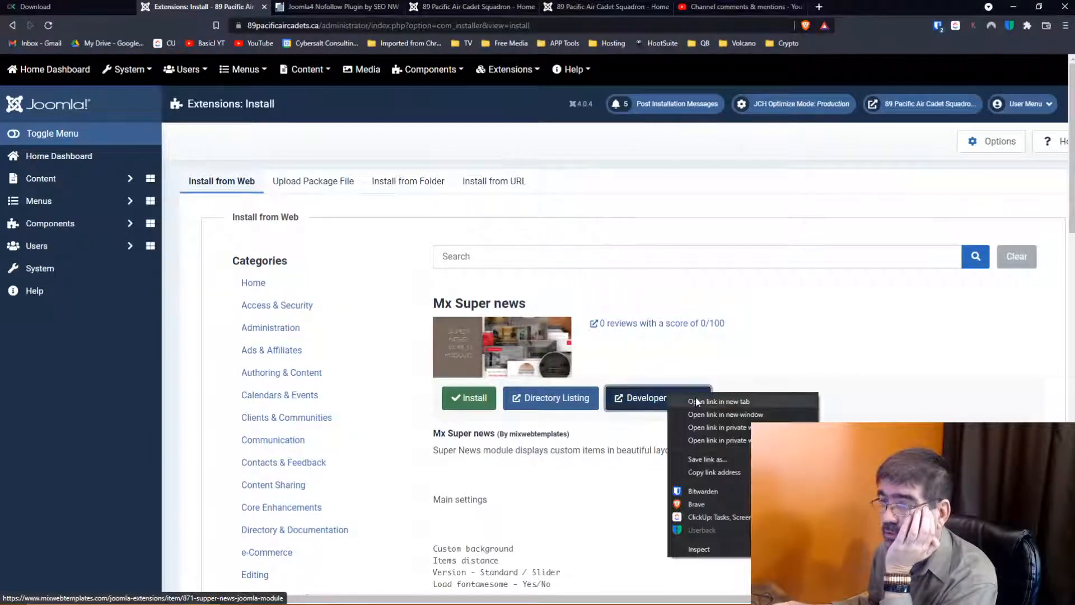
click(695, 397)
click(452, 9)
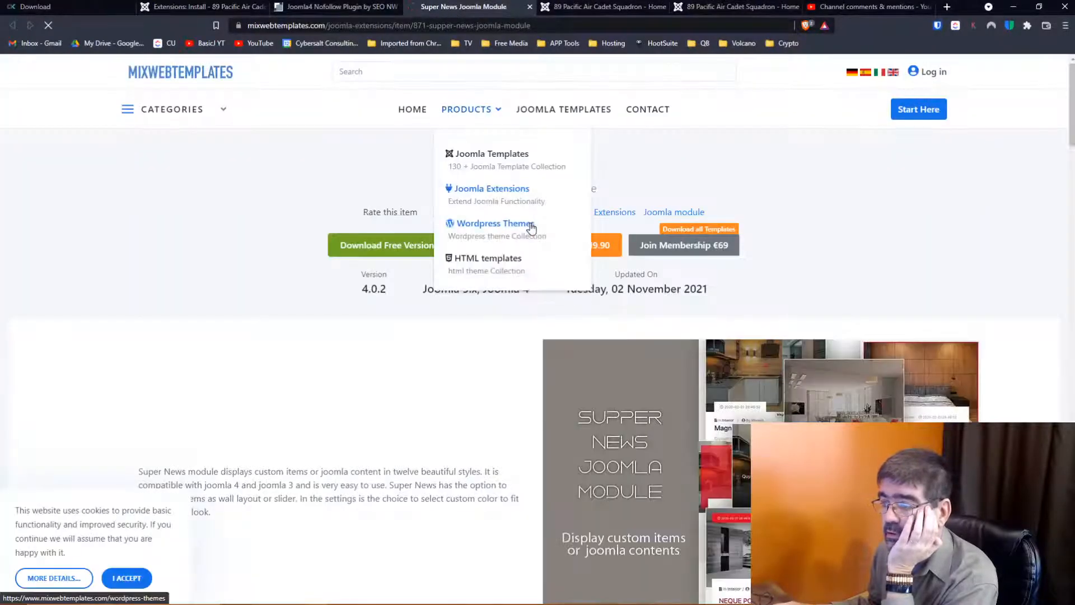
scroll(528, 228, down, 3)
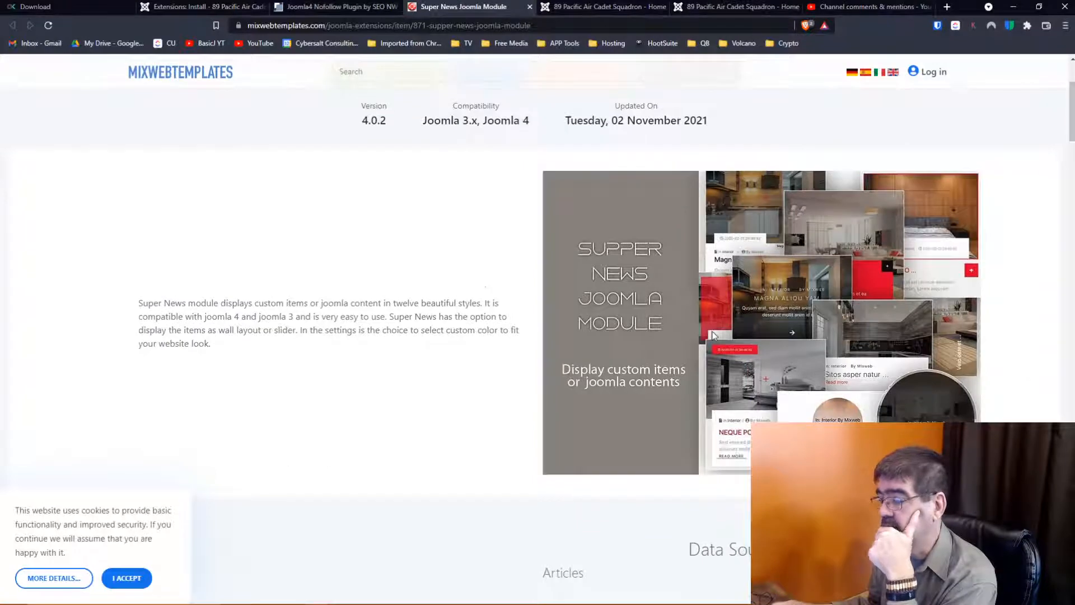
click(144, 579)
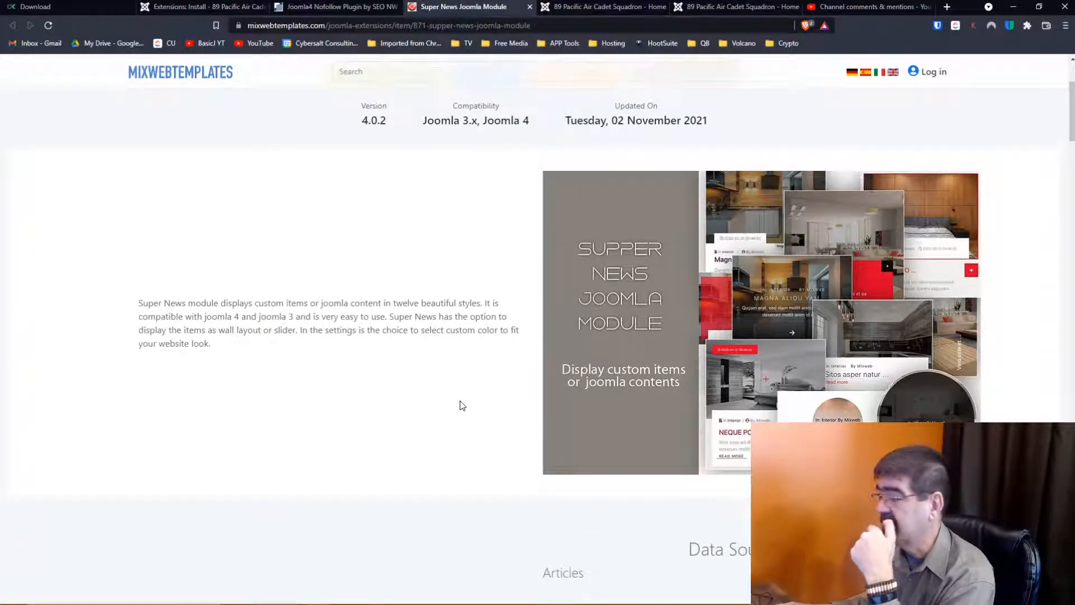
- Examine the data source options, main and slider settings and style samples on the Super News Joomla Module page
scroll(462, 405, down, 3)
scroll(462, 405, down, 4)
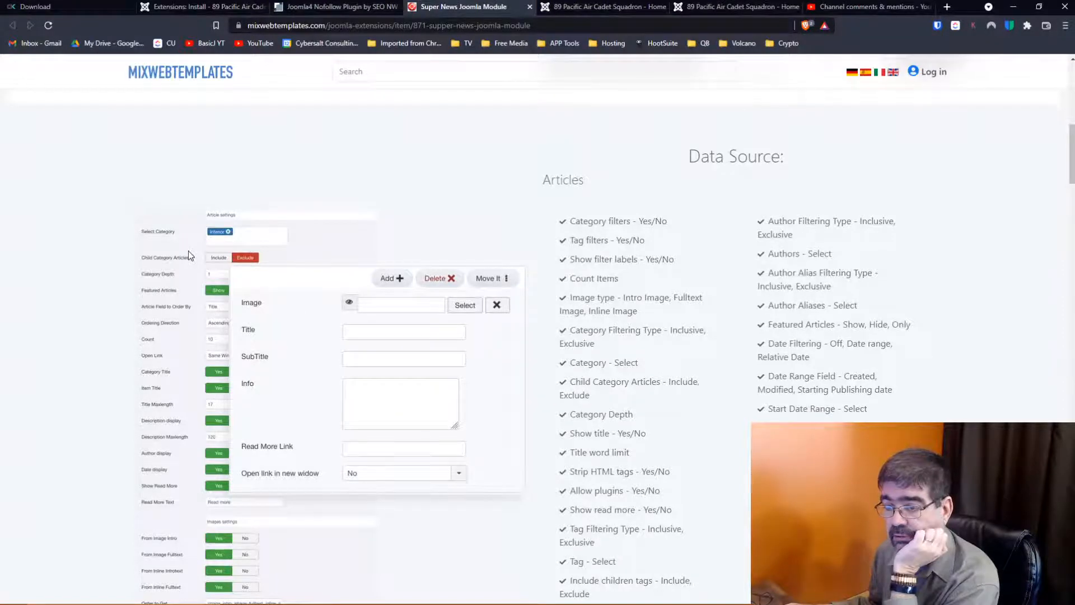
scroll(188, 255, down, 3)
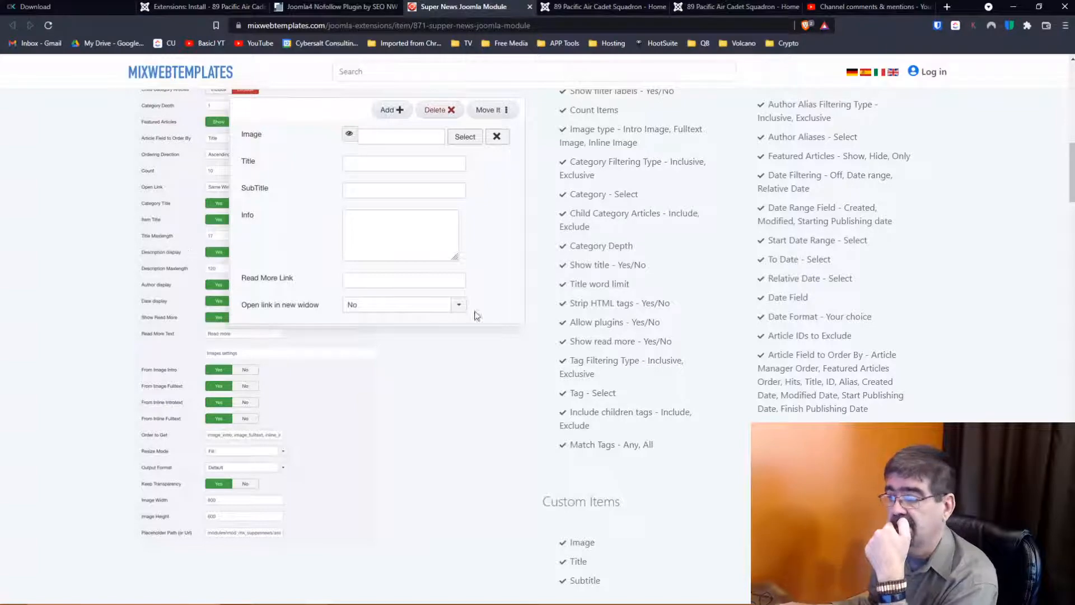
scroll(686, 343, up, 3)
scroll(686, 343, down, 15)
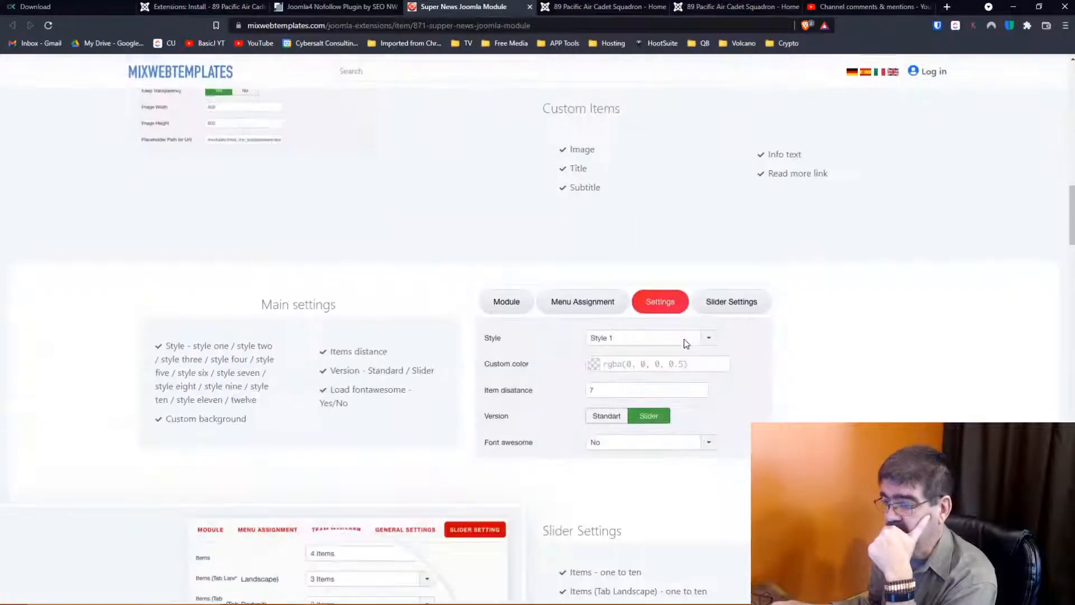
scroll(686, 343, down, 3)
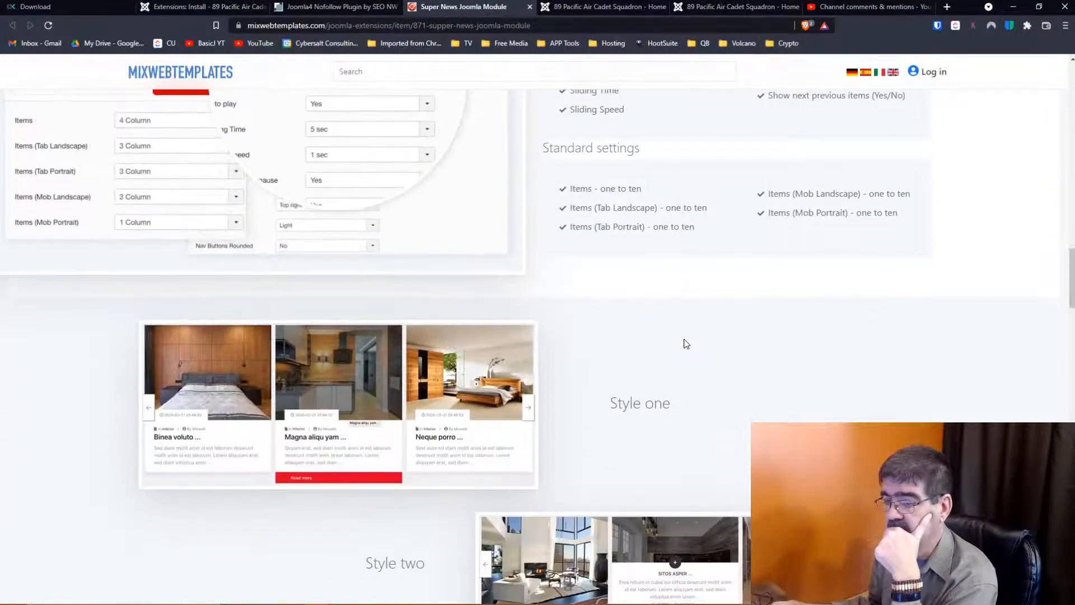
- Examine the remaining style samples and the purchase options on the Super News module page
scroll(686, 343, down, 6)
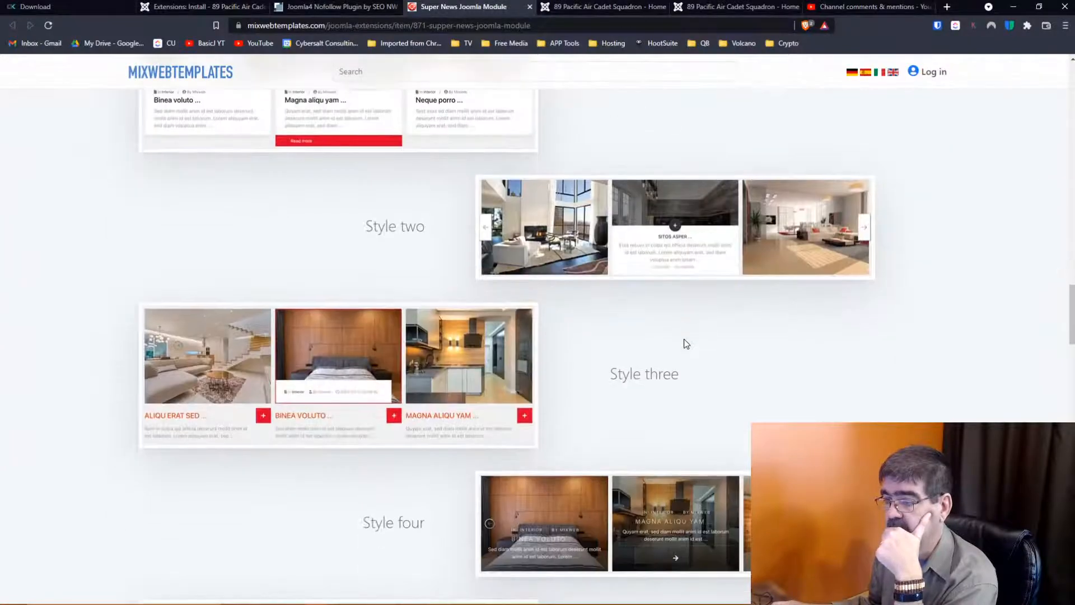
scroll(686, 343, down, 10)
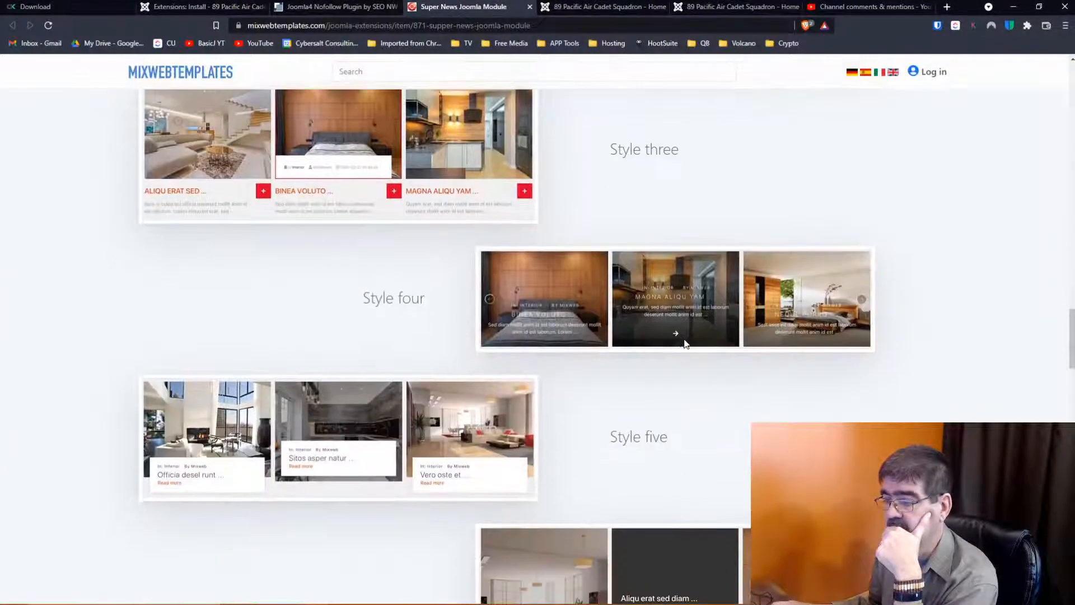
scroll(685, 345, down, 10)
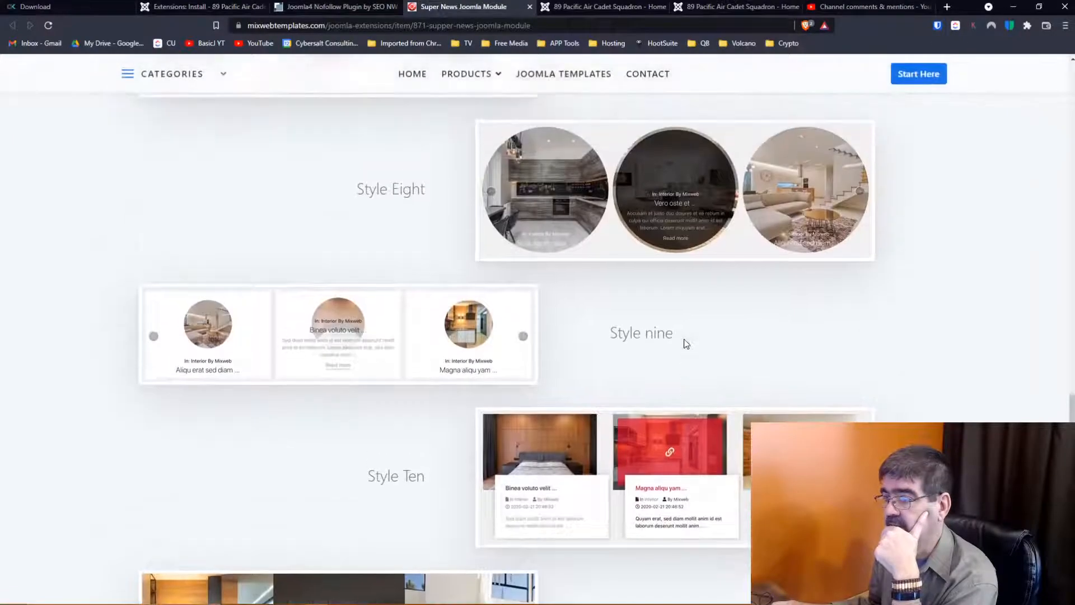
scroll(684, 341, down, 14)
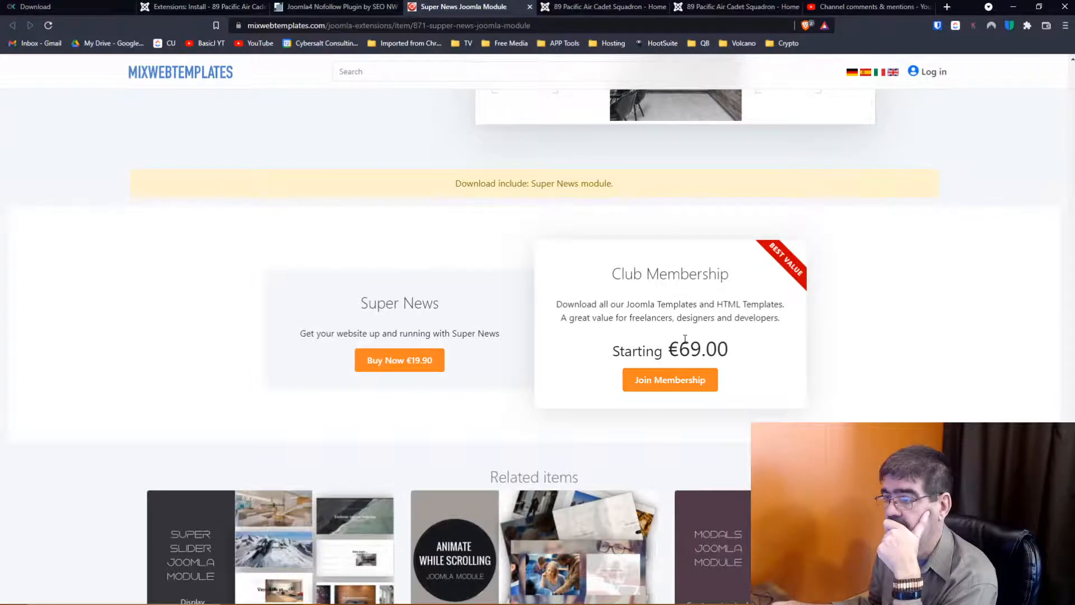
scroll(684, 338, up, 20)
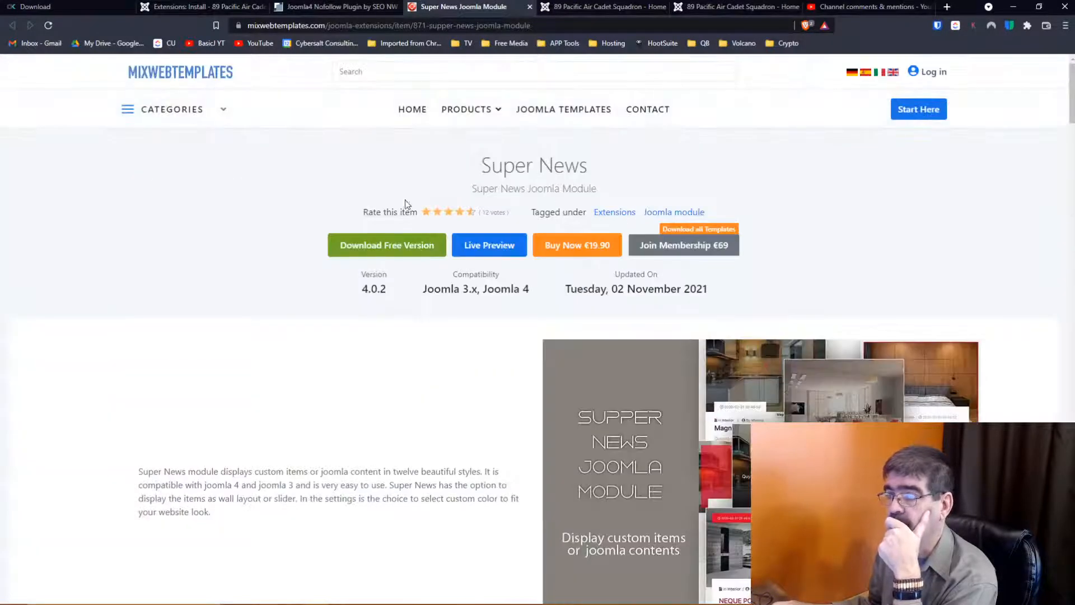
- Open the site's Joomla Extensions catalogue and launch the live preview of the Animate while scrolling module
mouse_move(472, 119)
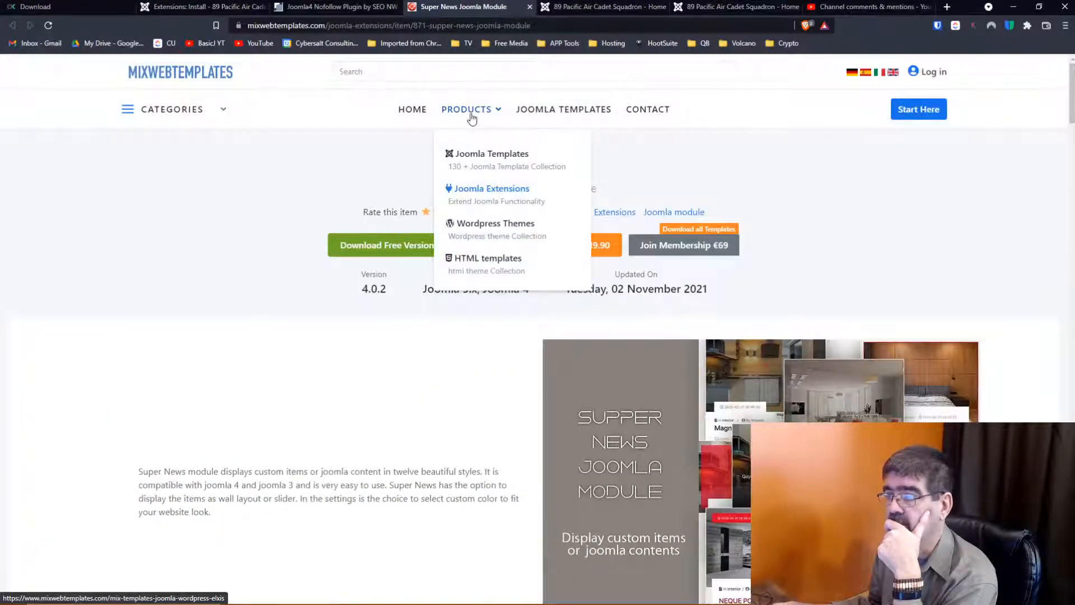
click(485, 191)
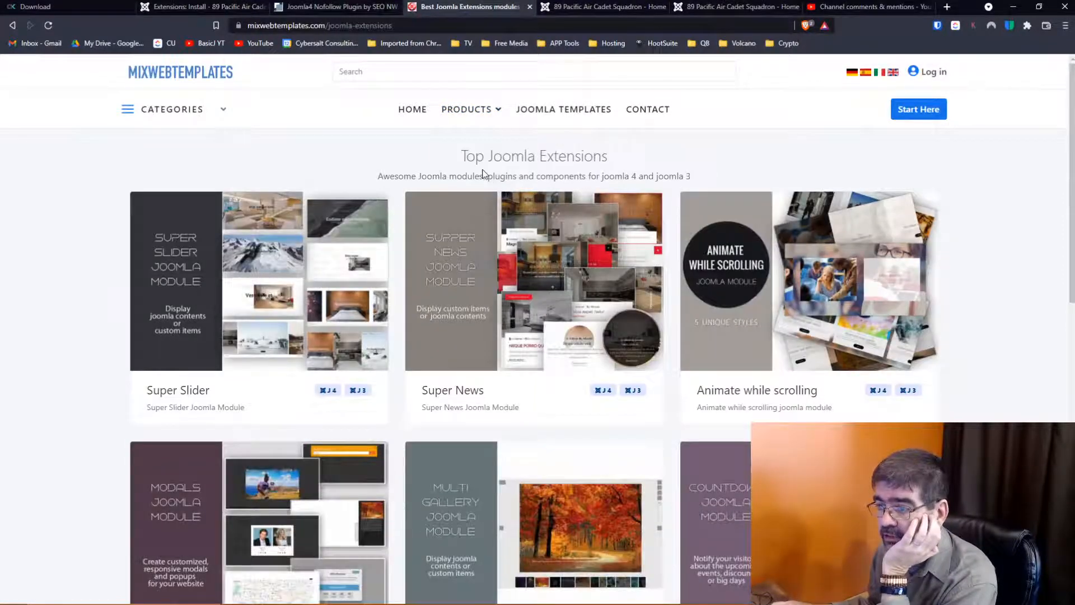
mouse_move(213, 300)
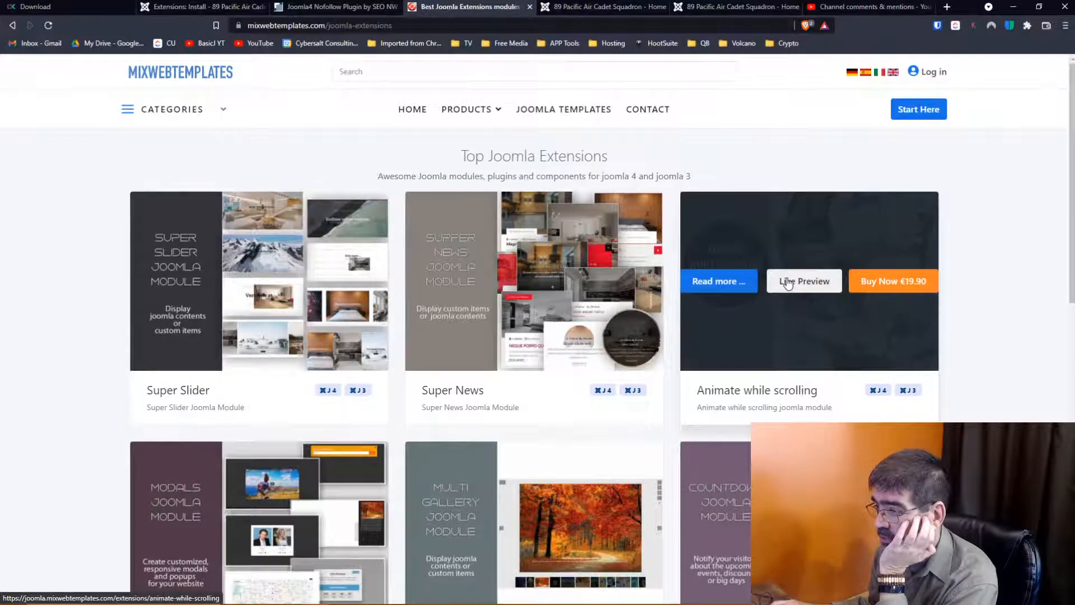
click(788, 284)
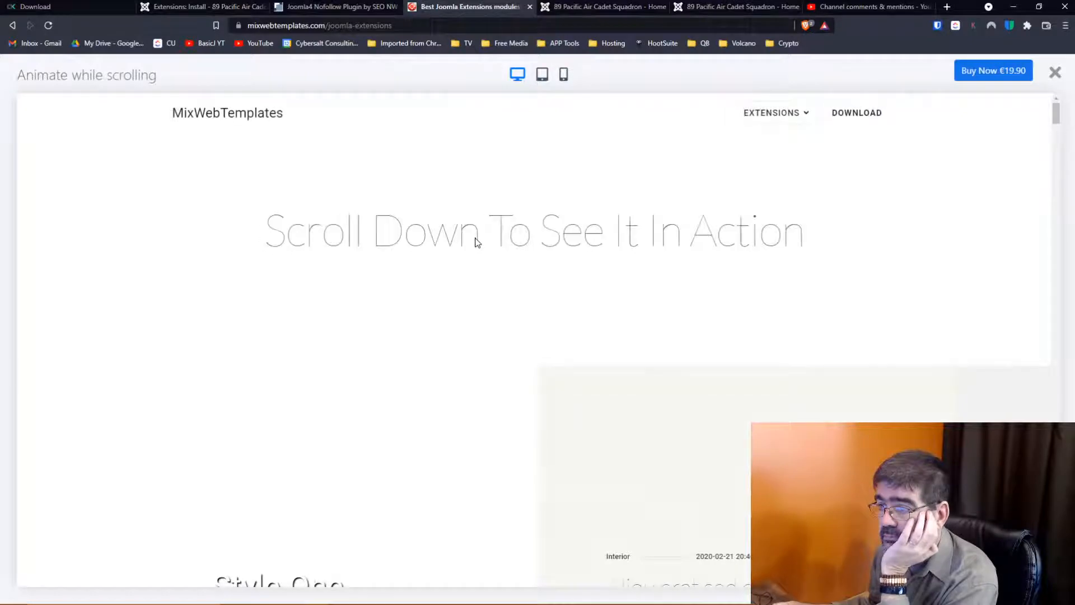
- Examine the scrolling style demos in the Animate while scrolling preview, and close the preview
scroll(476, 238, down, 5)
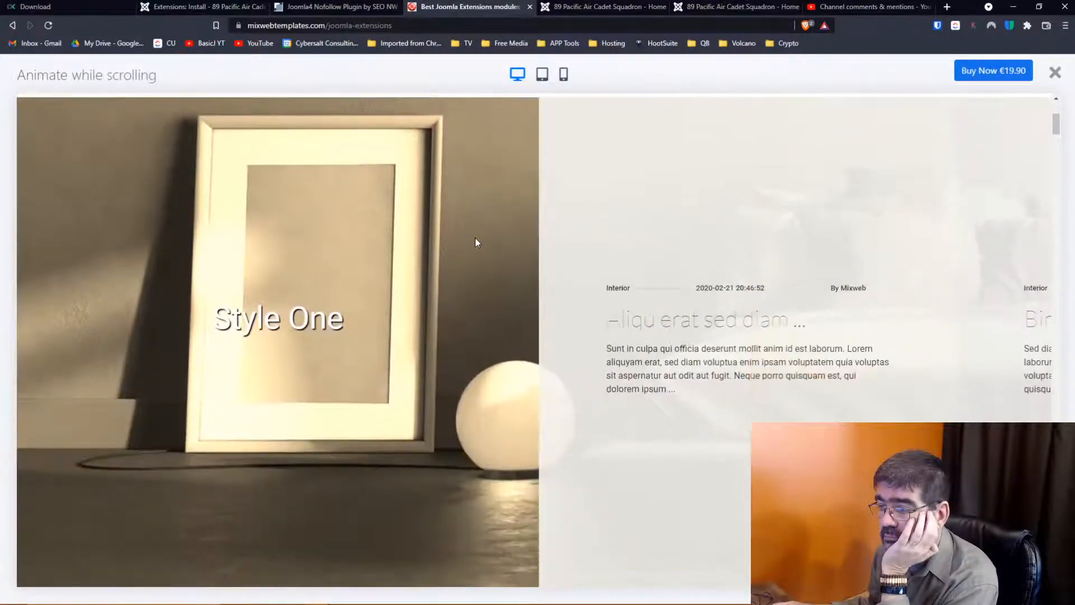
scroll(477, 242, down, 5)
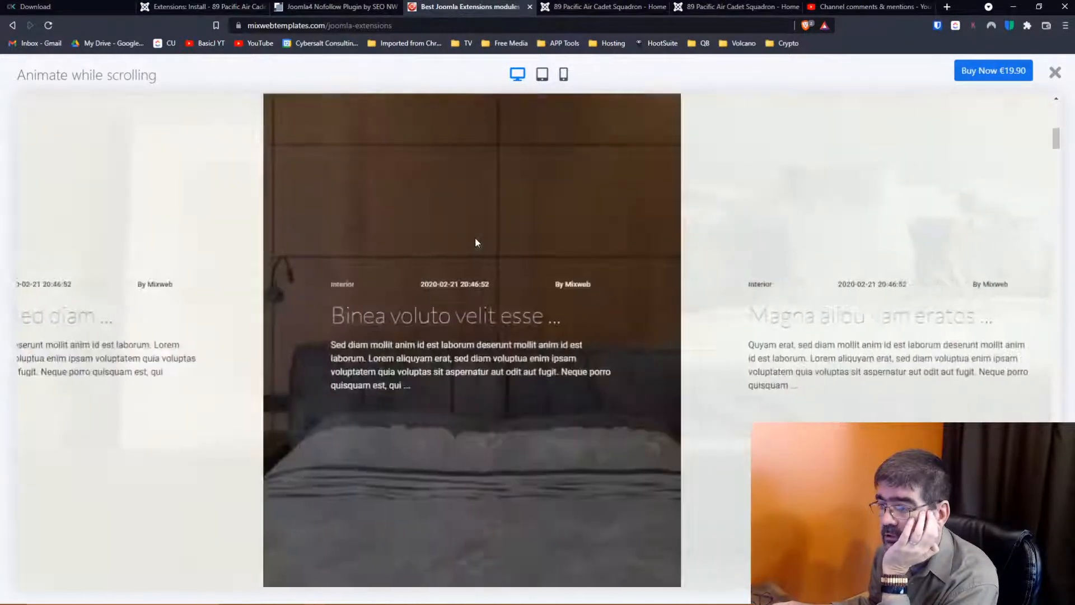
scroll(477, 242, down, 3)
scroll(476, 242, down, 5)
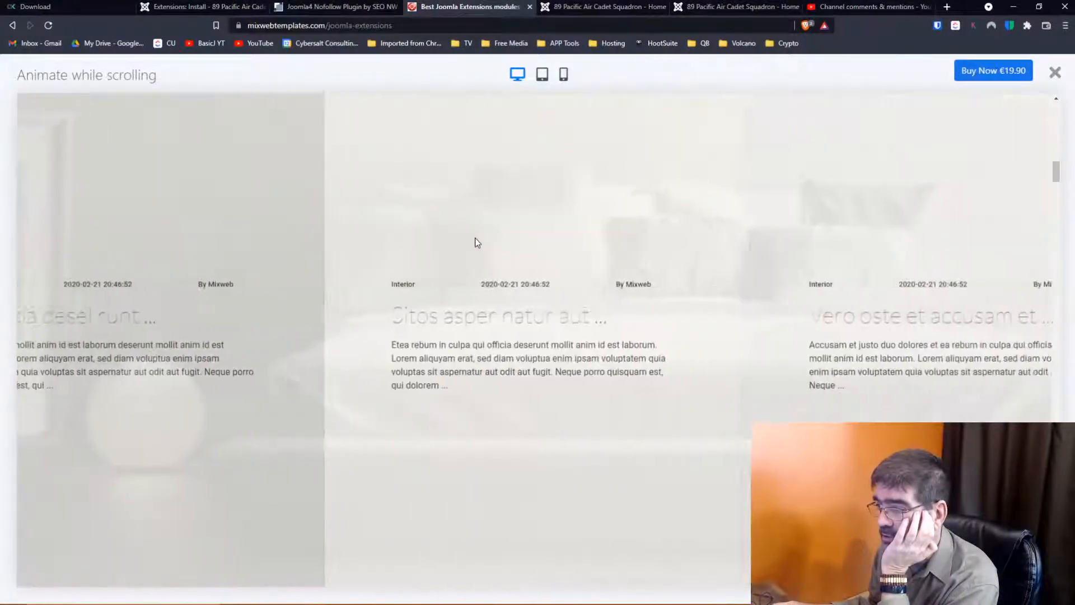
scroll(475, 242, down, 5)
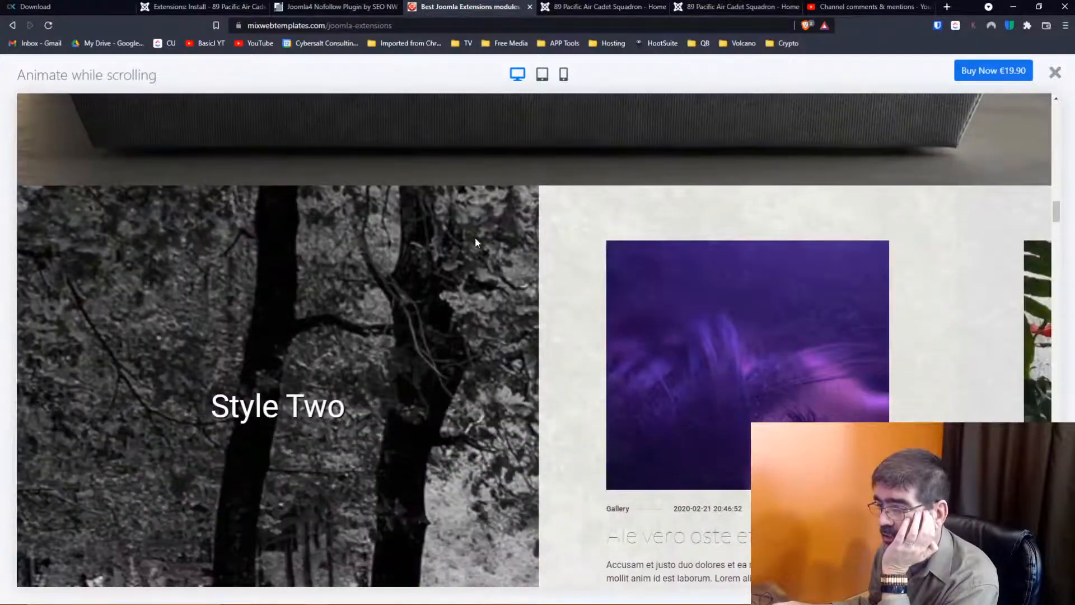
scroll(475, 242, down, 8)
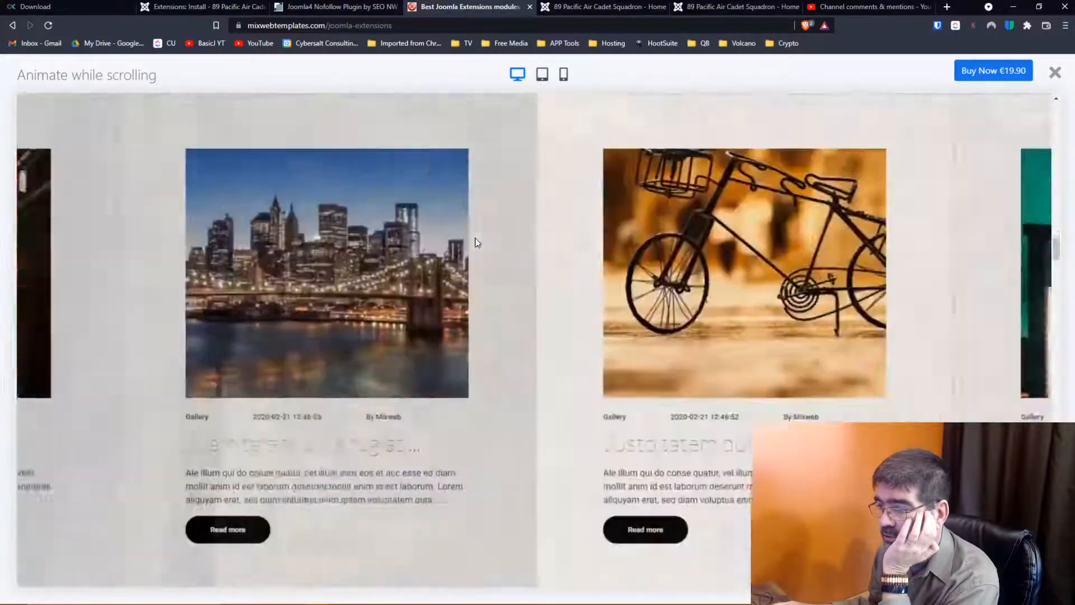
scroll(474, 237, down, 8)
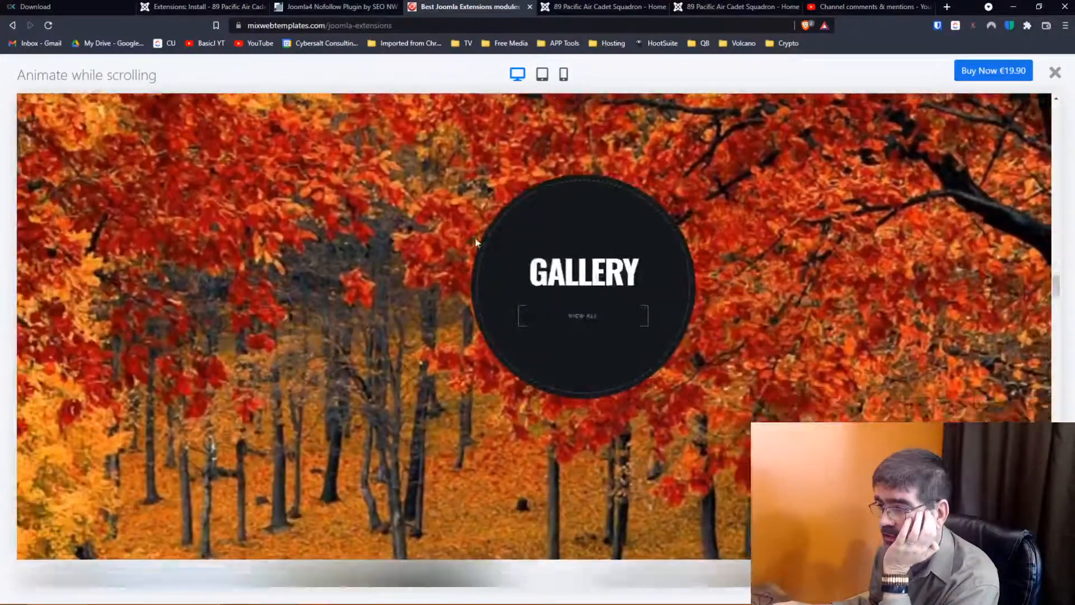
scroll(475, 242, down, 8)
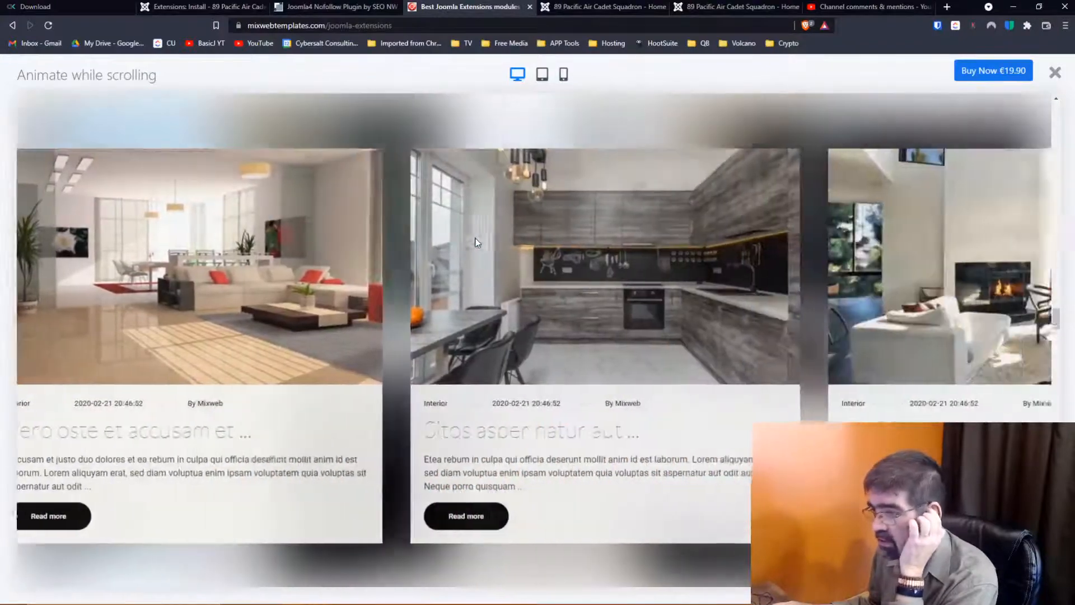
scroll(475, 242, down, 3)
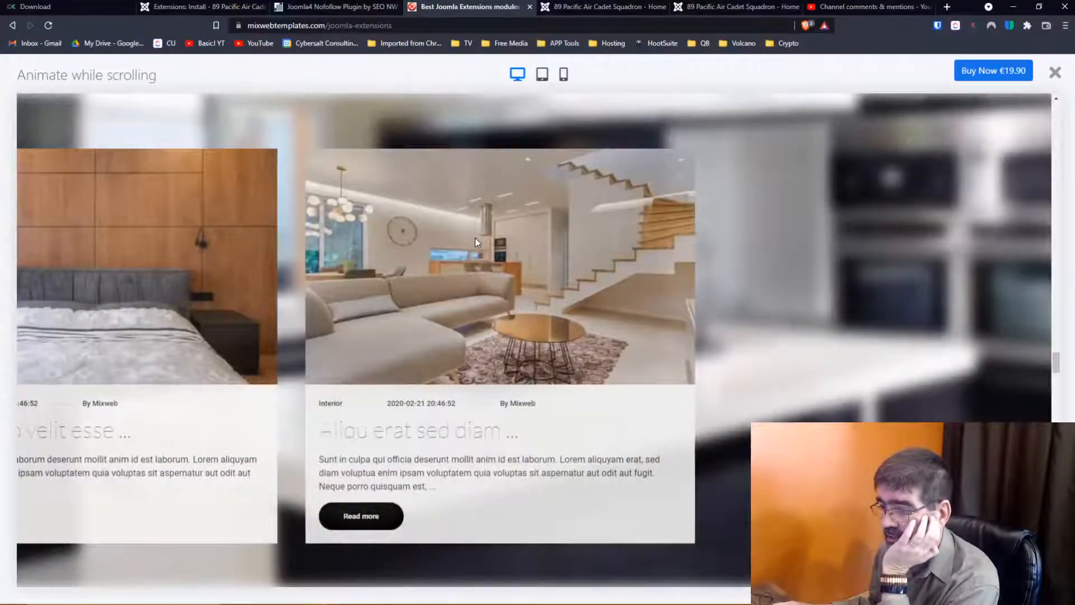
scroll(475, 242, down, 8)
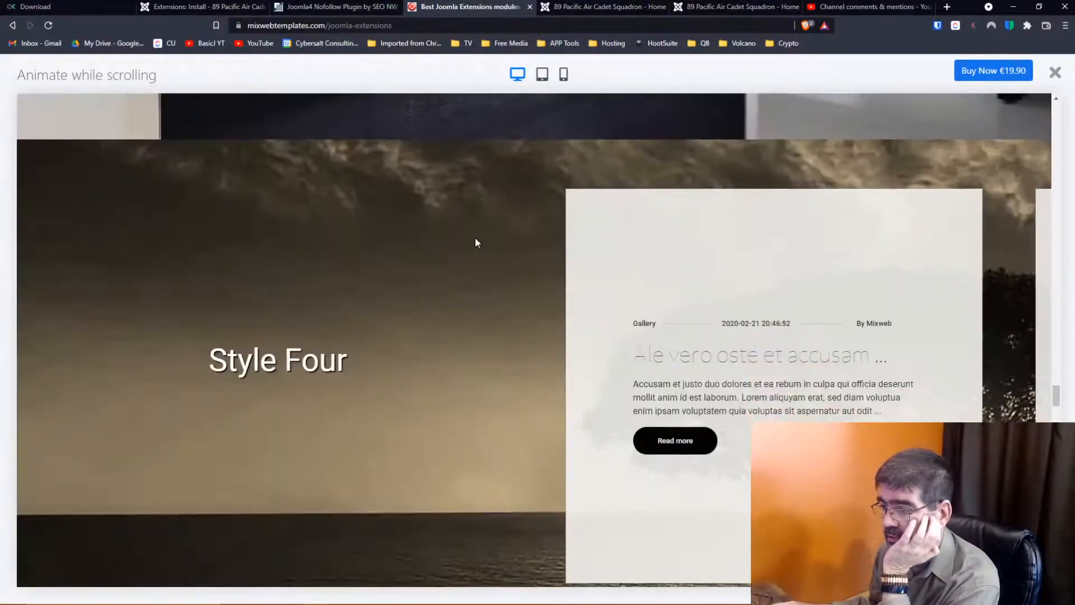
scroll(475, 242, down, 8)
scroll(475, 243, down, 8)
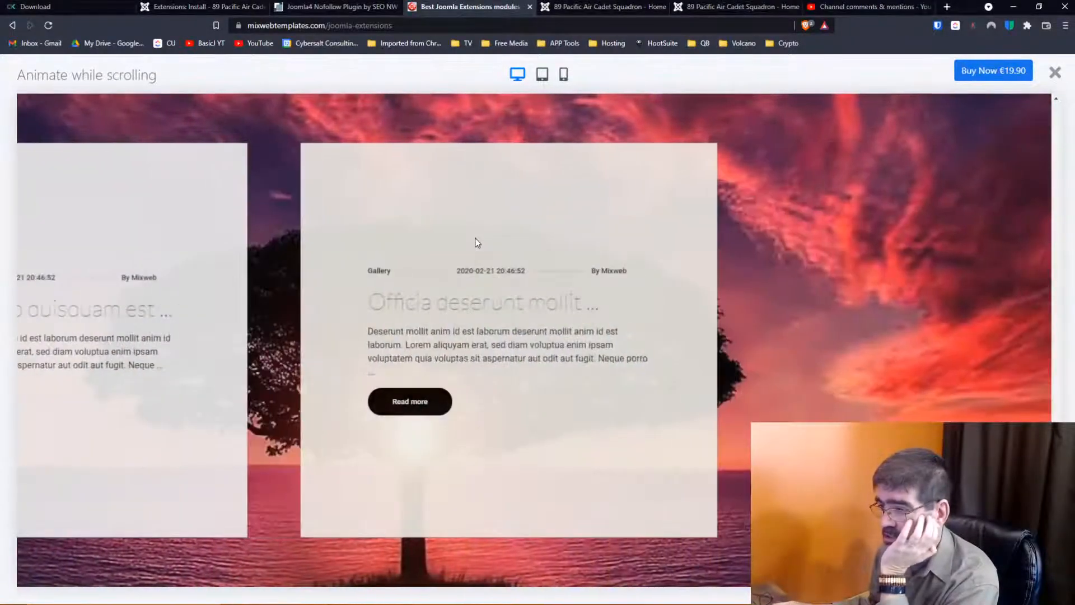
scroll(475, 243, down, 10)
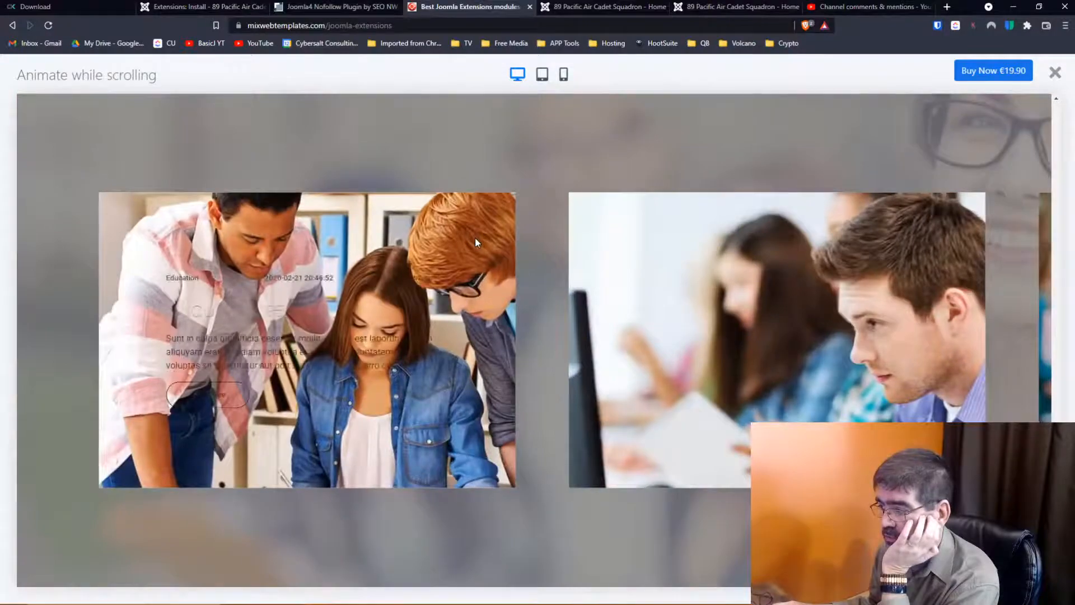
scroll(474, 242, down, 5)
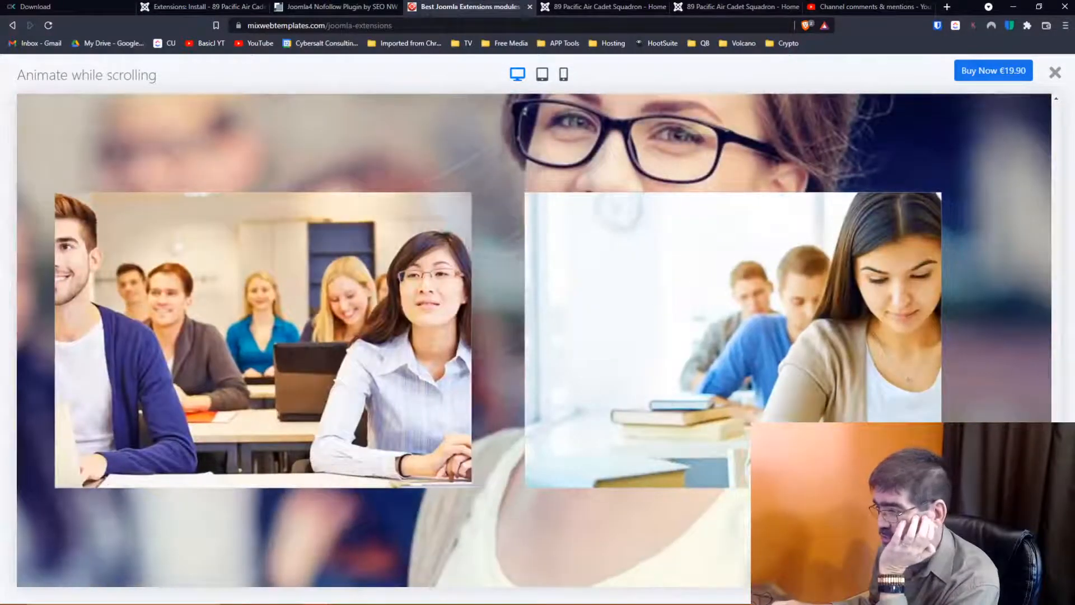
scroll(475, 242, down, 5)
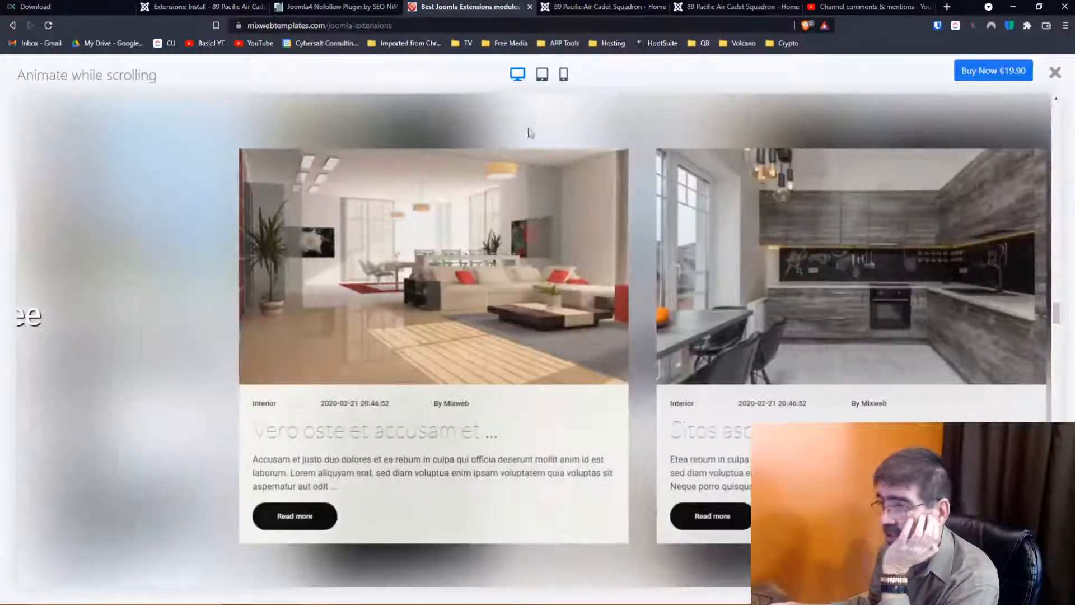
click(1056, 73)
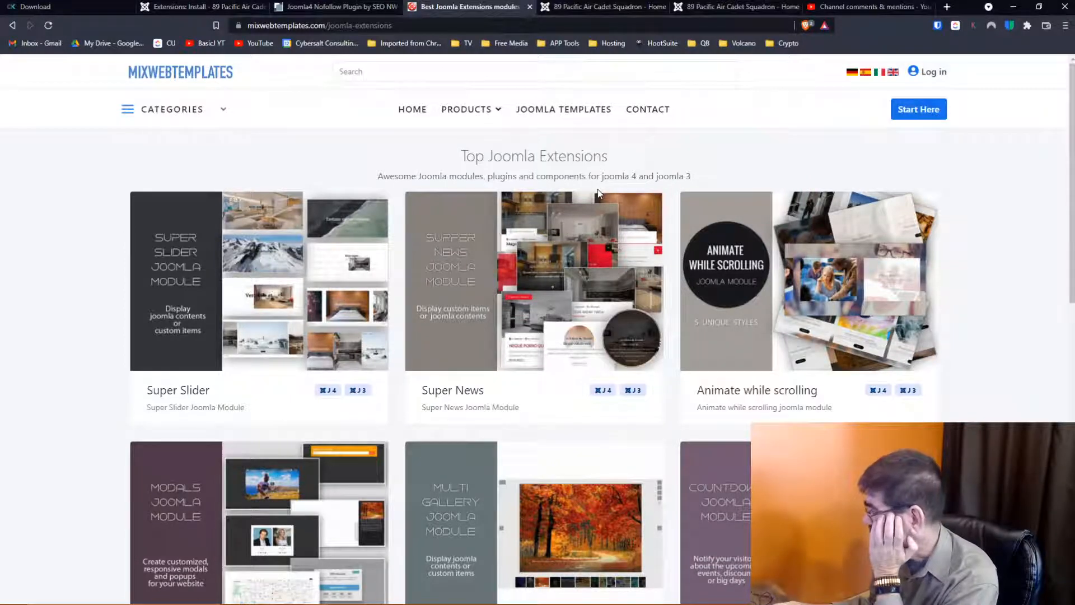
- Examine the modules, their prices and Joomla version labels on the first page of Top Joomla Extensions
scroll(598, 193, down, 2)
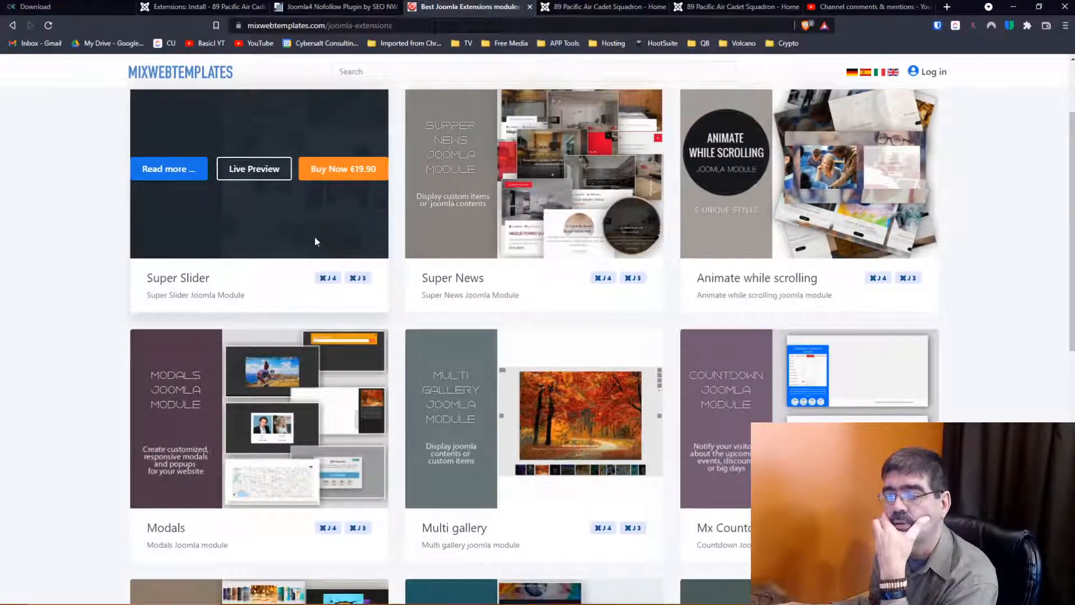
scroll(316, 241, up, 2)
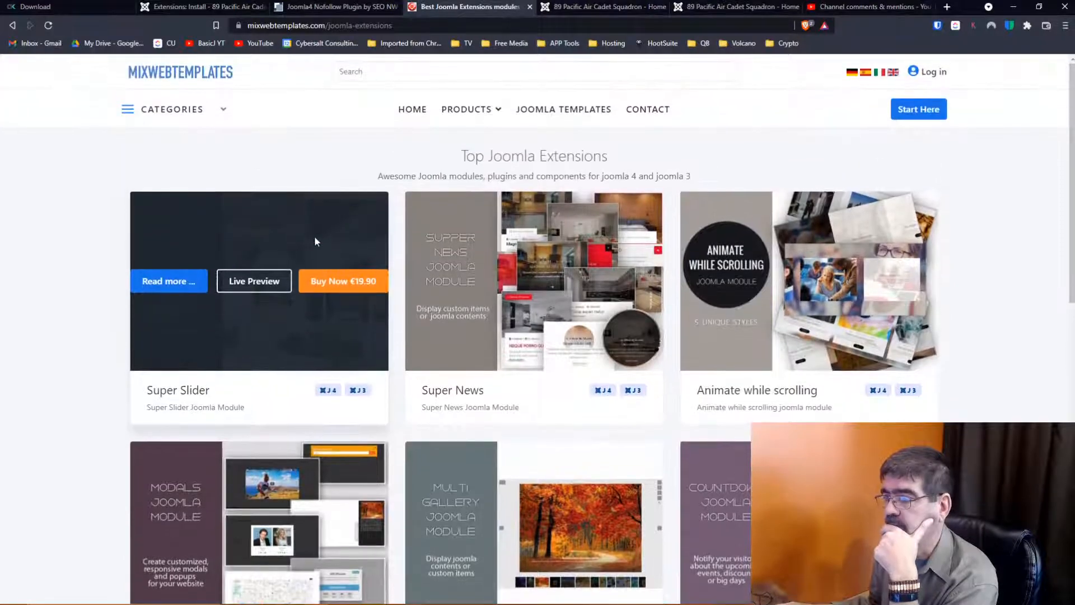
scroll(315, 241, down, 3)
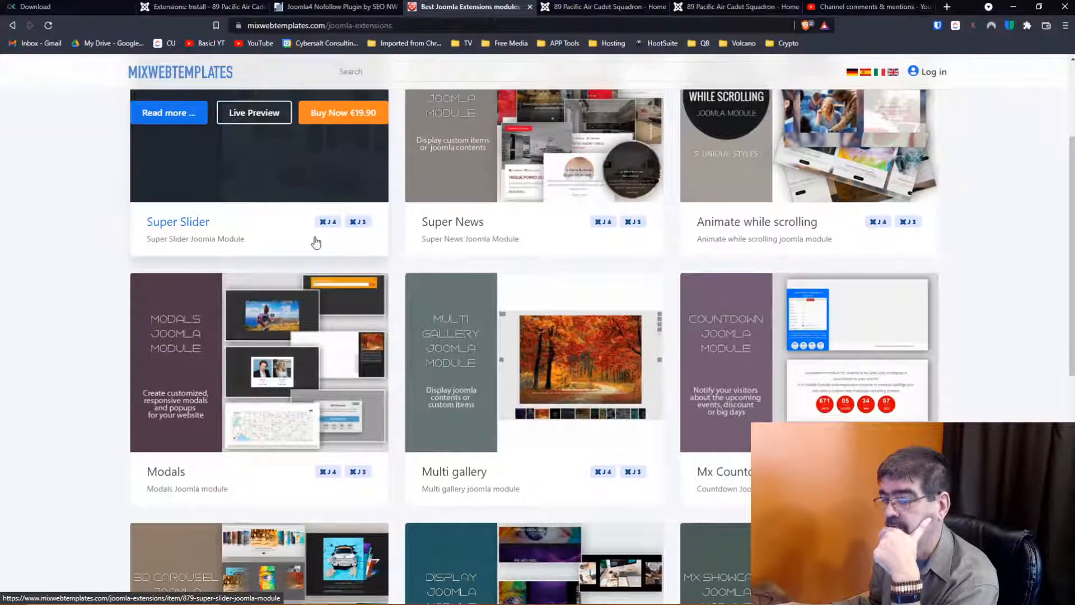
scroll(315, 241, down, 2)
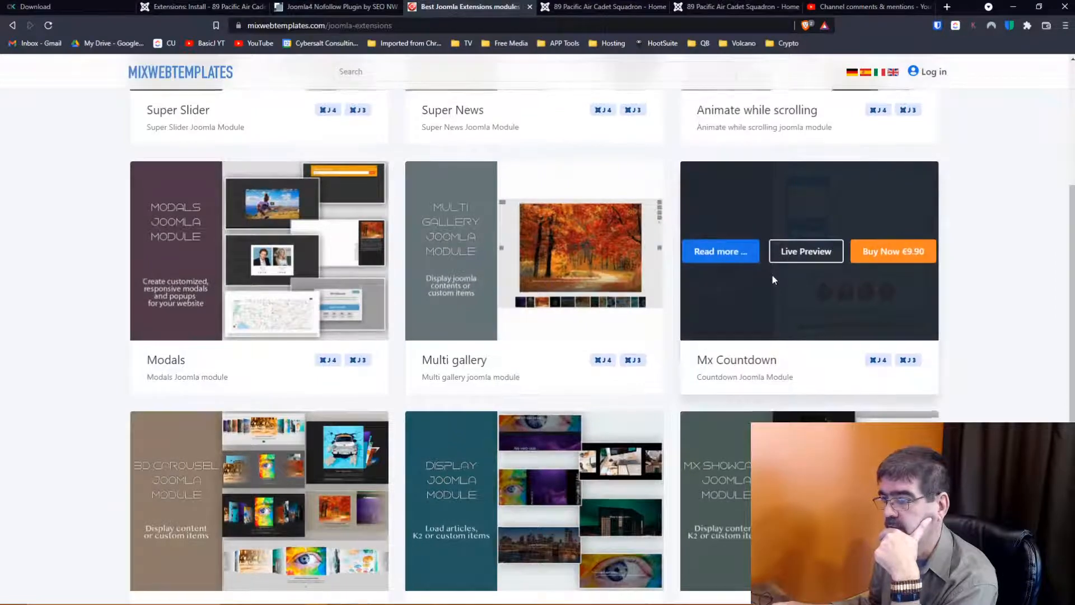
scroll(773, 277, up, 5)
scroll(772, 279, down, 8)
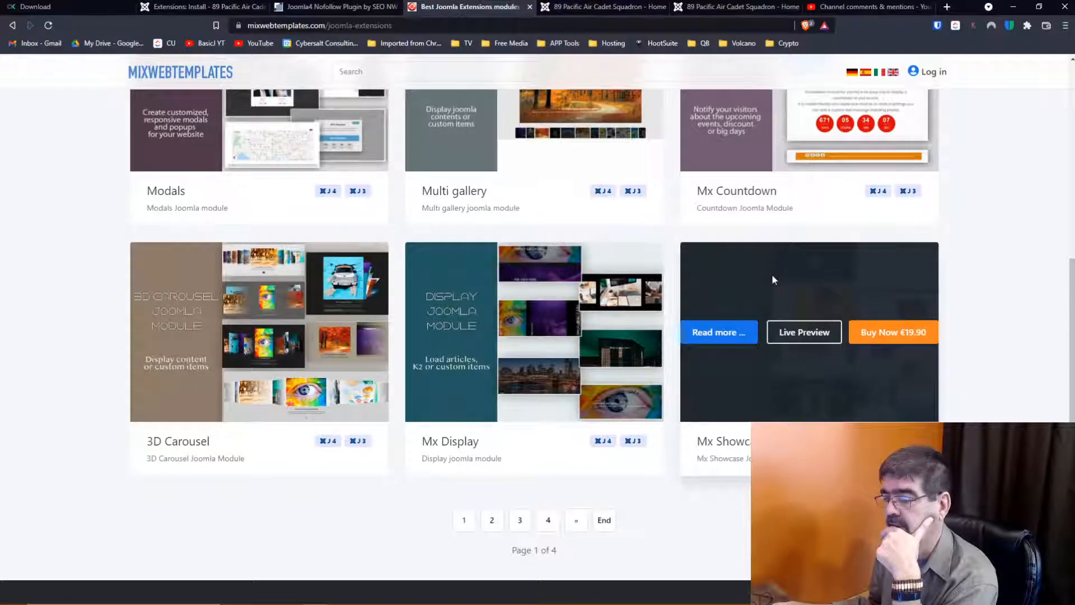
scroll(772, 278, up, 8)
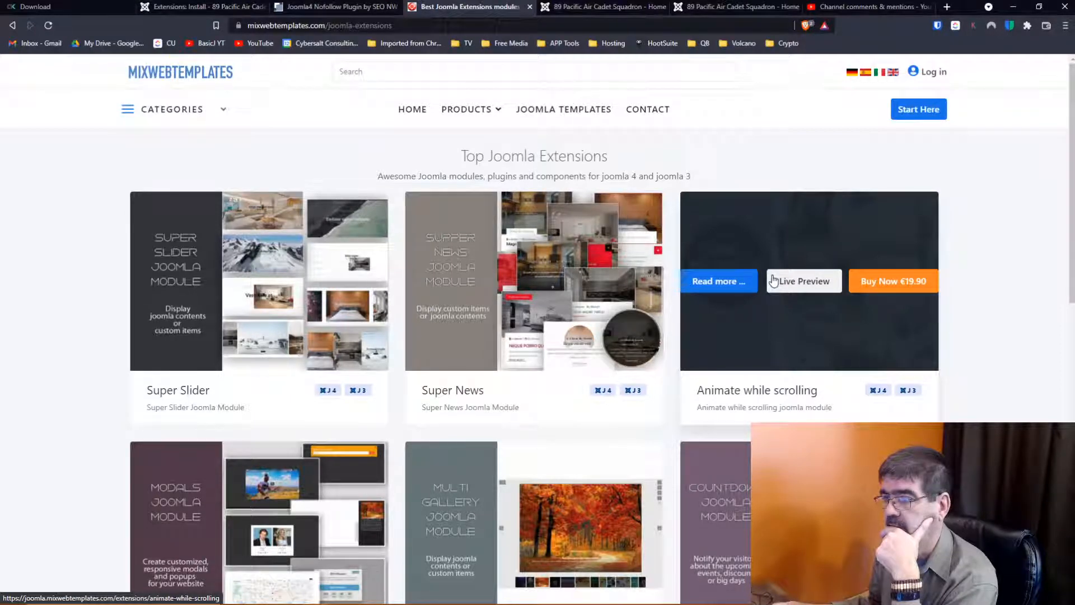
scroll(772, 280, down, 12)
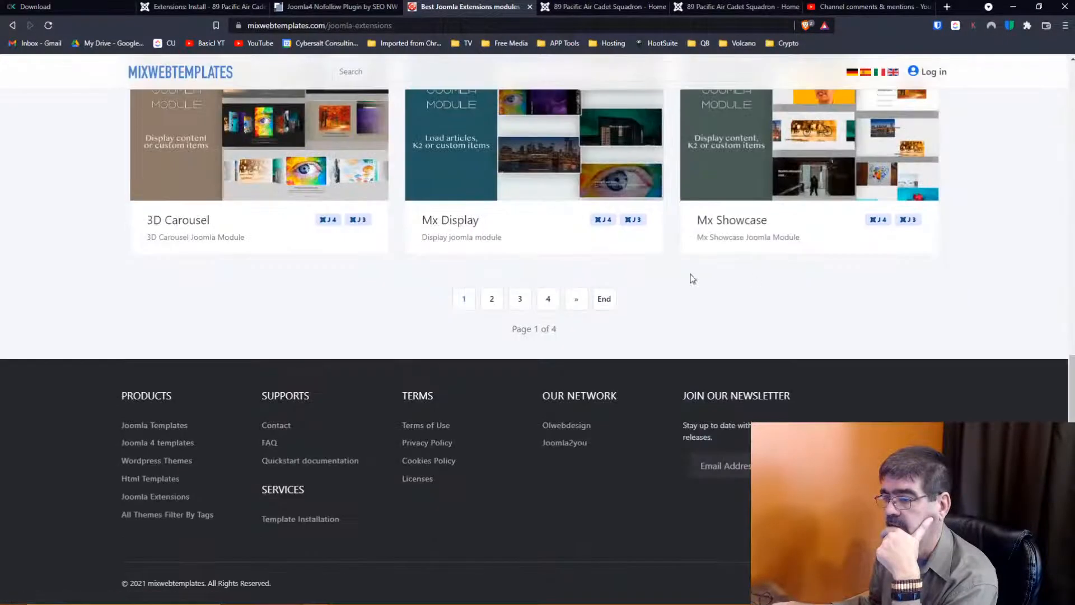
- Look over page 2 of the Top Joomla Extensions listing and advance to page 3
click(492, 299)
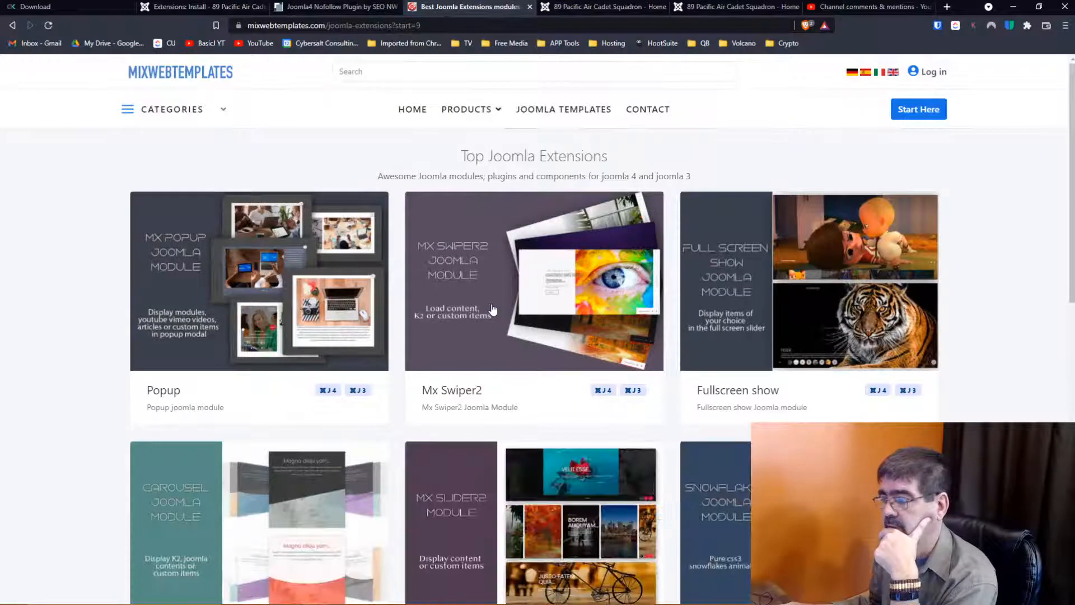
scroll(492, 309, down, 3)
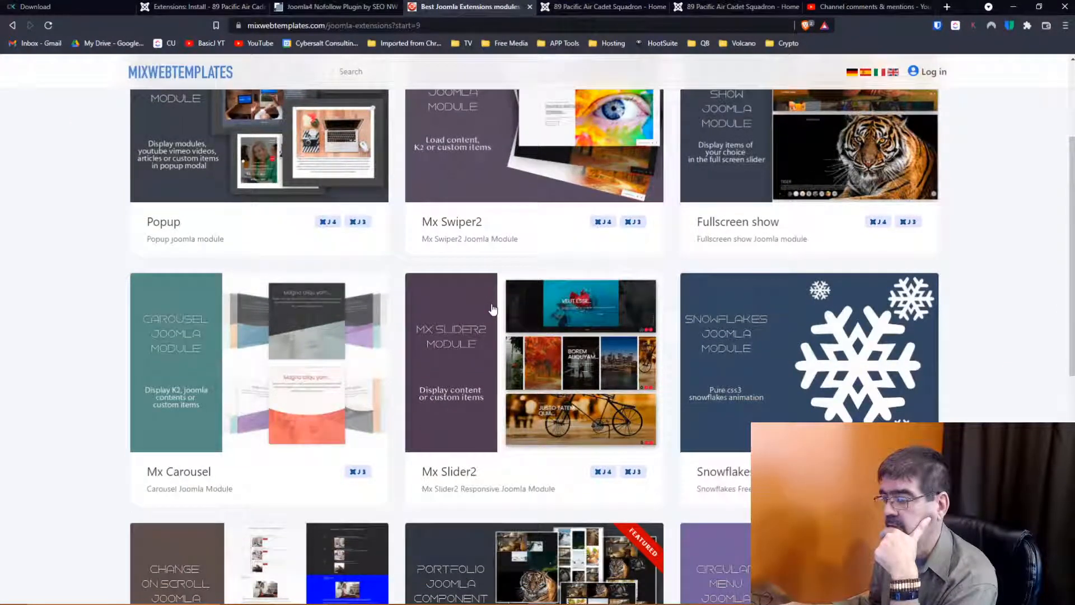
mouse_move(840, 369)
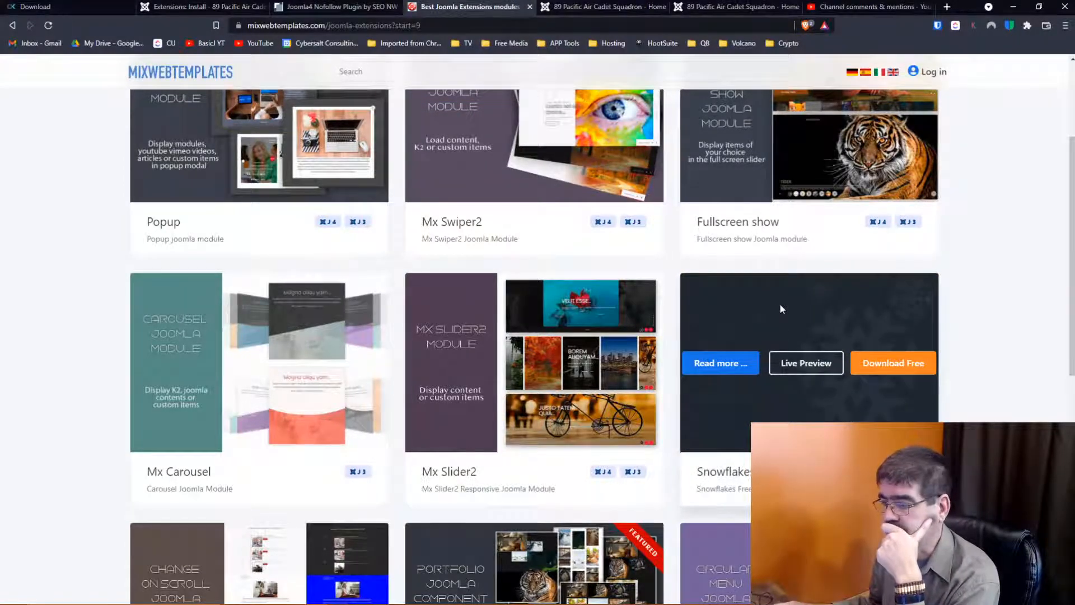
scroll(779, 303, down, 3)
scroll(780, 304, down, 3)
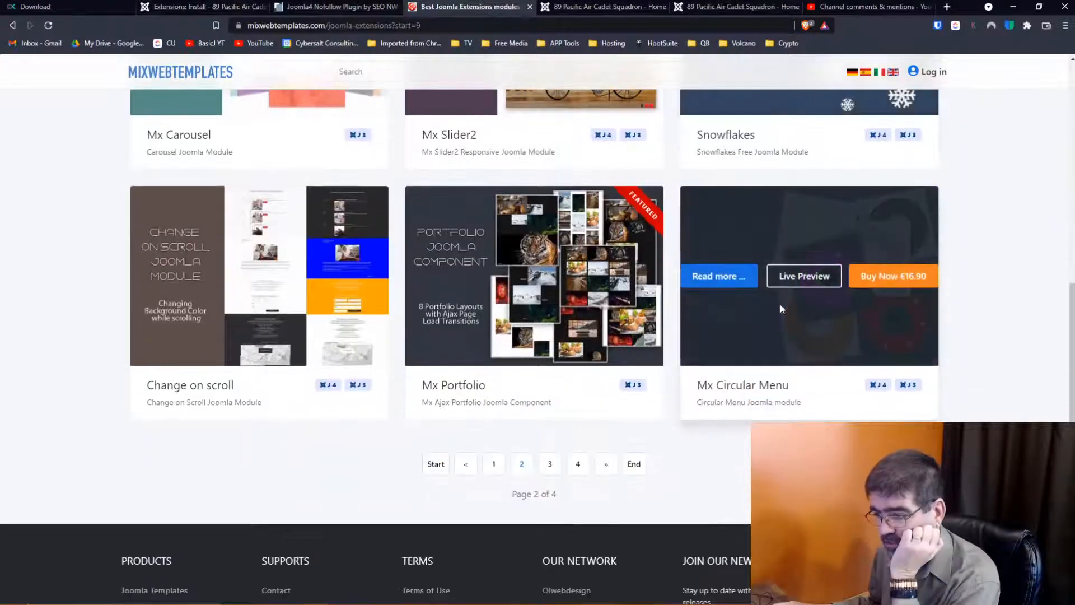
click(605, 467)
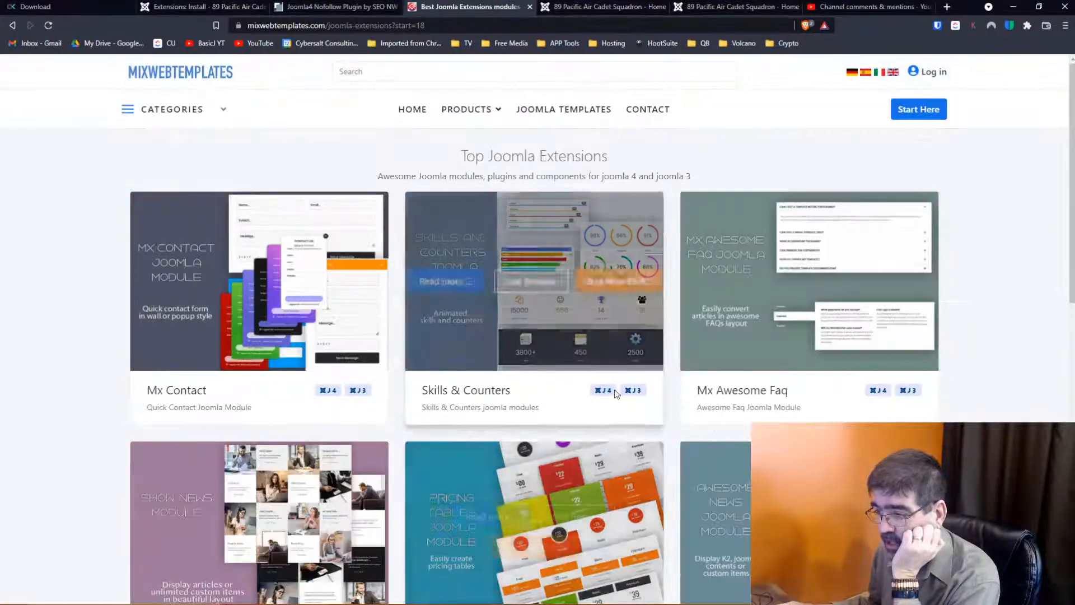
- Examine the modules, prices and Joomla version labels on page 3 of the Top Joomla Extensions listing
scroll(613, 392, down, 15)
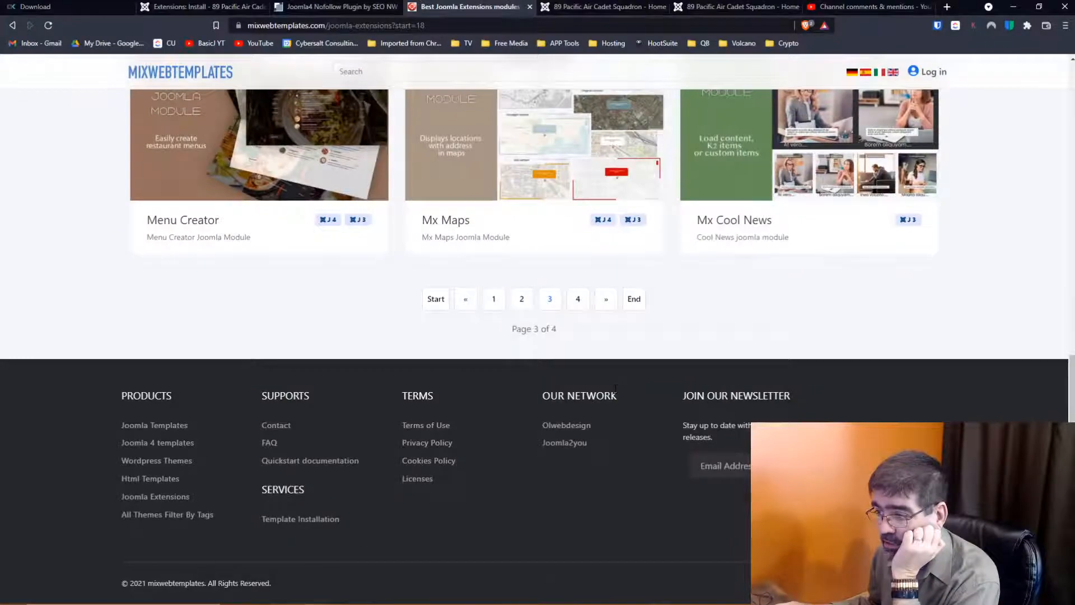
scroll(615, 389, up, 15)
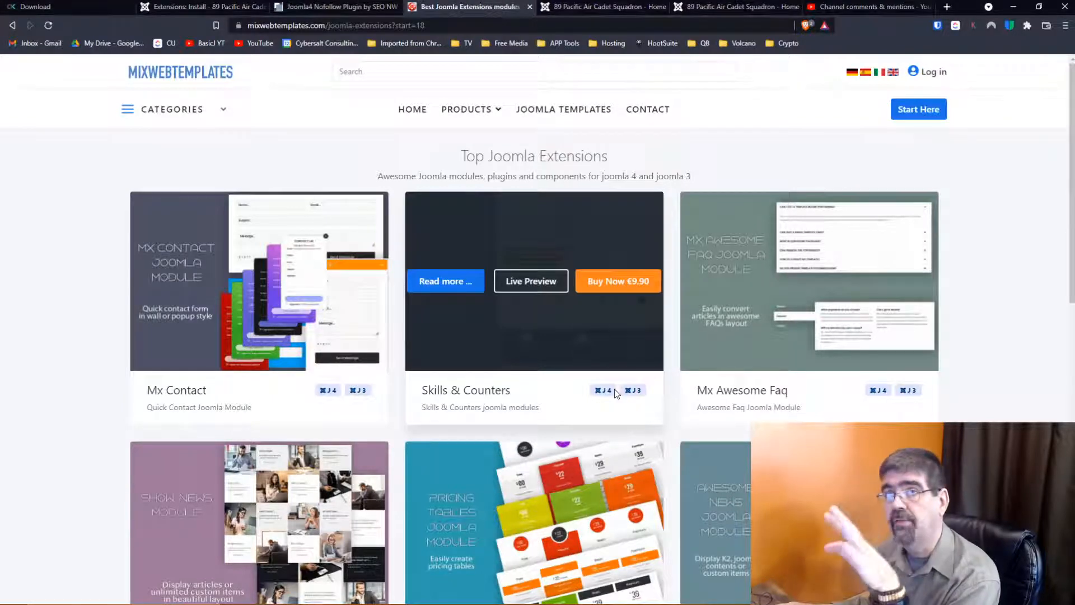
scroll(639, 295, down, 4)
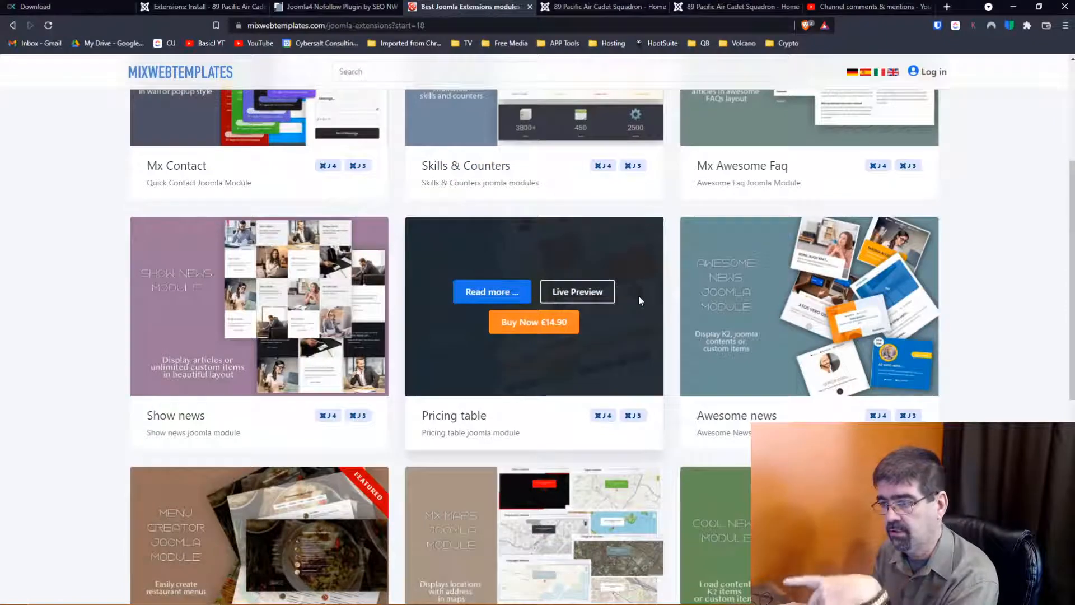
scroll(639, 296, down, 3)
scroll(639, 295, down, 3)
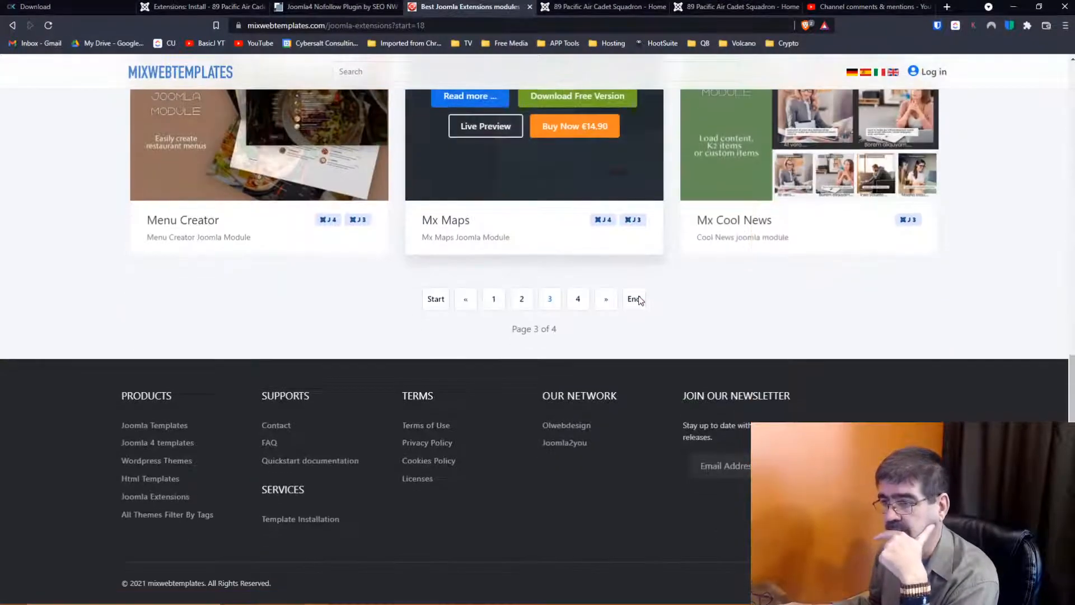
scroll(638, 295, up, 2)
scroll(639, 296, down, 1)
scroll(640, 301, up, 1)
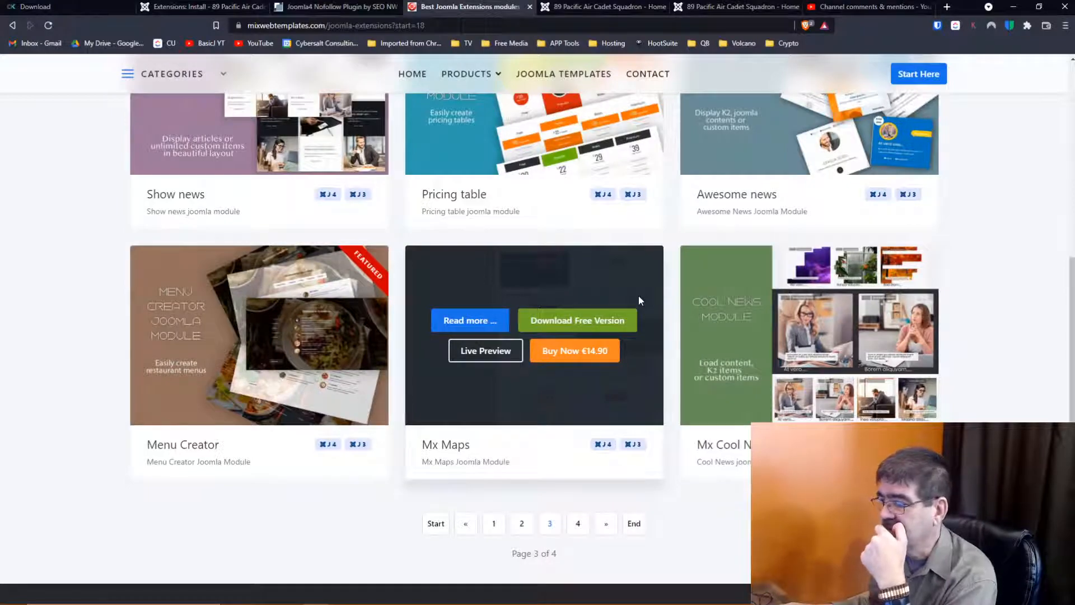
scroll(639, 300, up, 5)
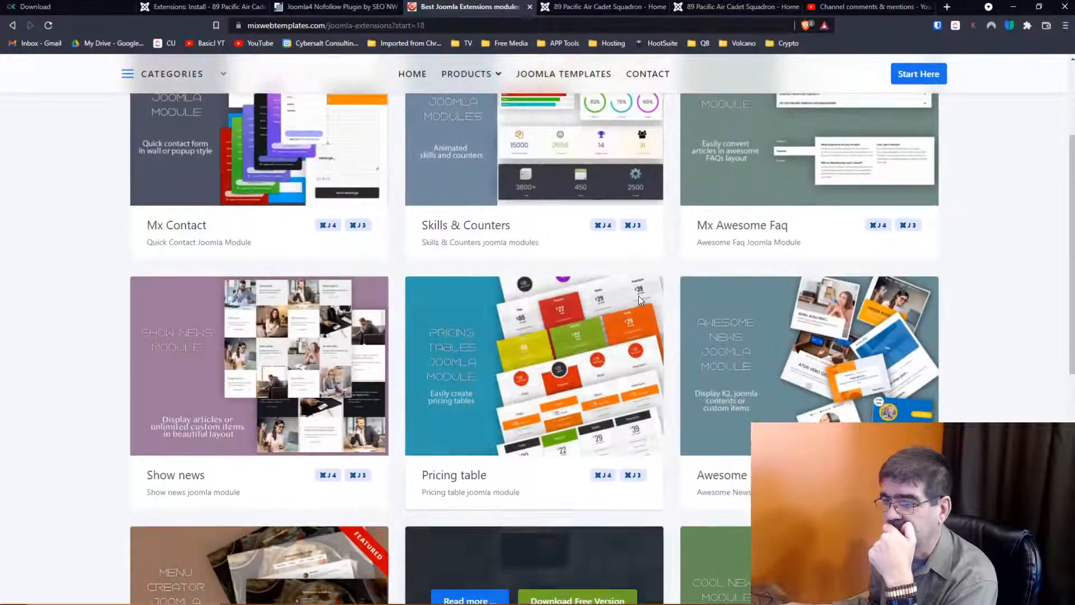
mouse_move(291, 370)
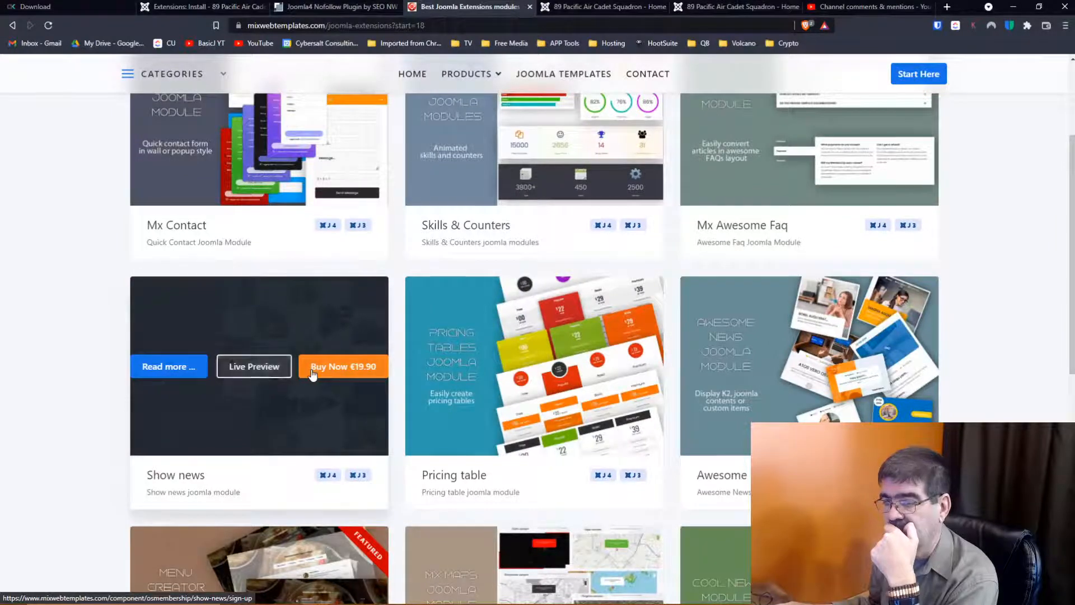
scroll(579, 376, up, 3)
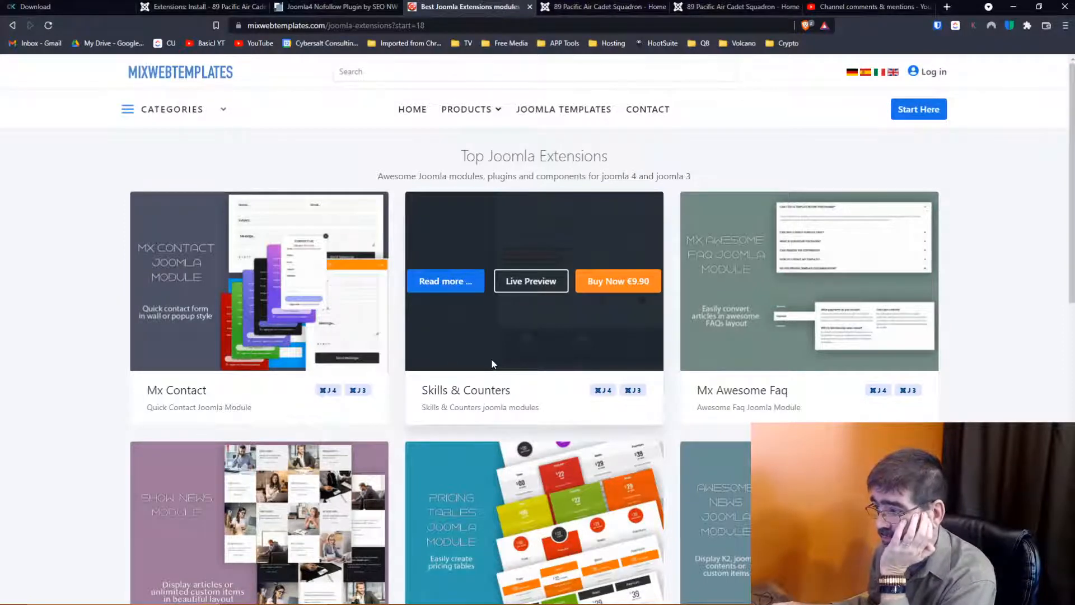
- Launch the Mx Awesome Faq live preview and try its Style1 accordion questions and Style2 Payment and Support entries
click(798, 282)
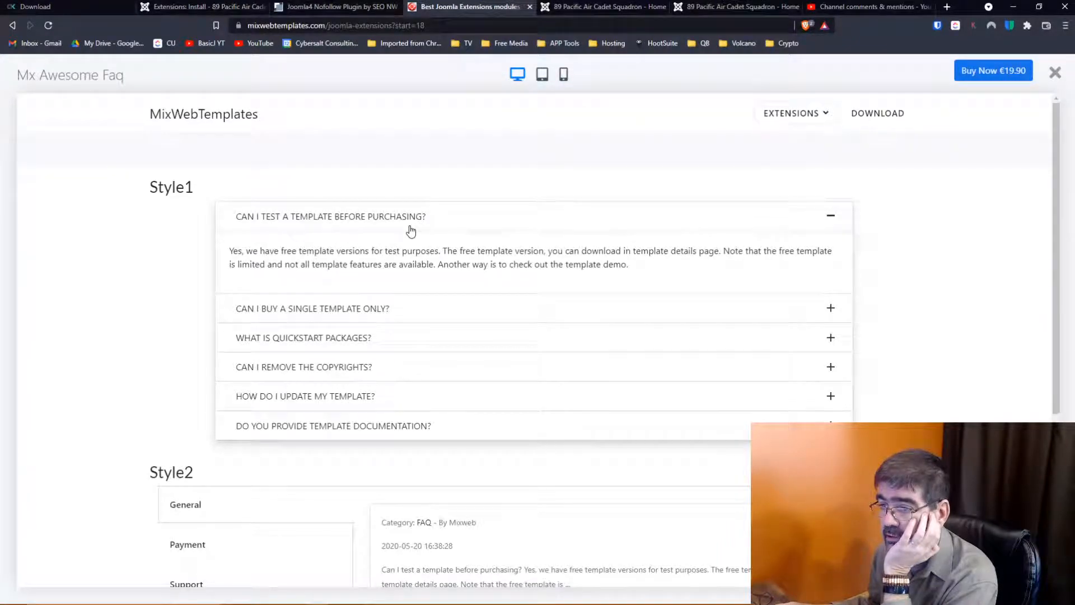
click(831, 309)
click(831, 337)
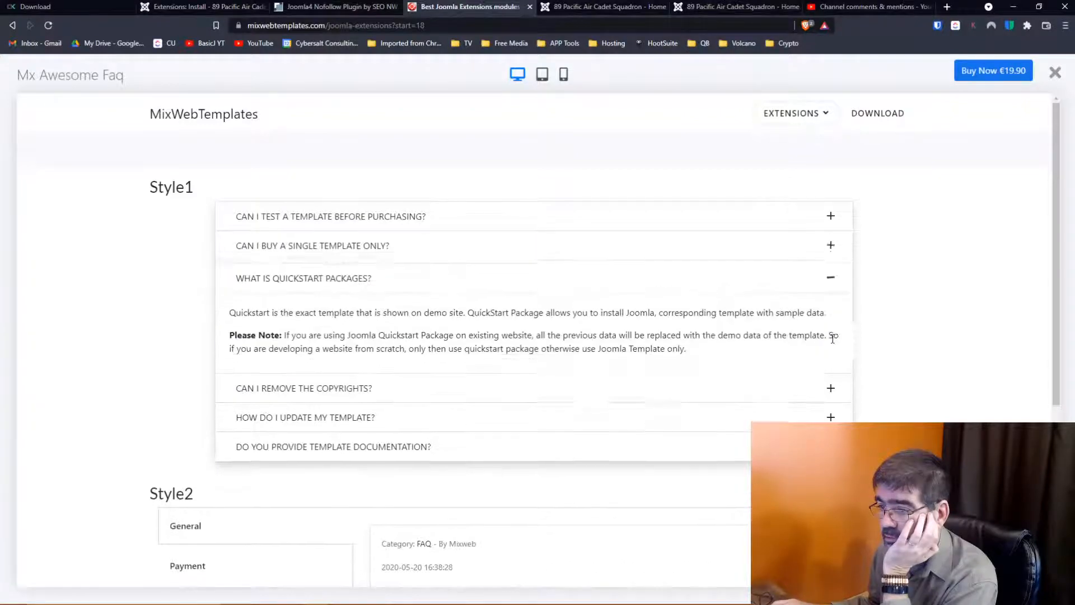
click(832, 389)
scroll(616, 290, down, 5)
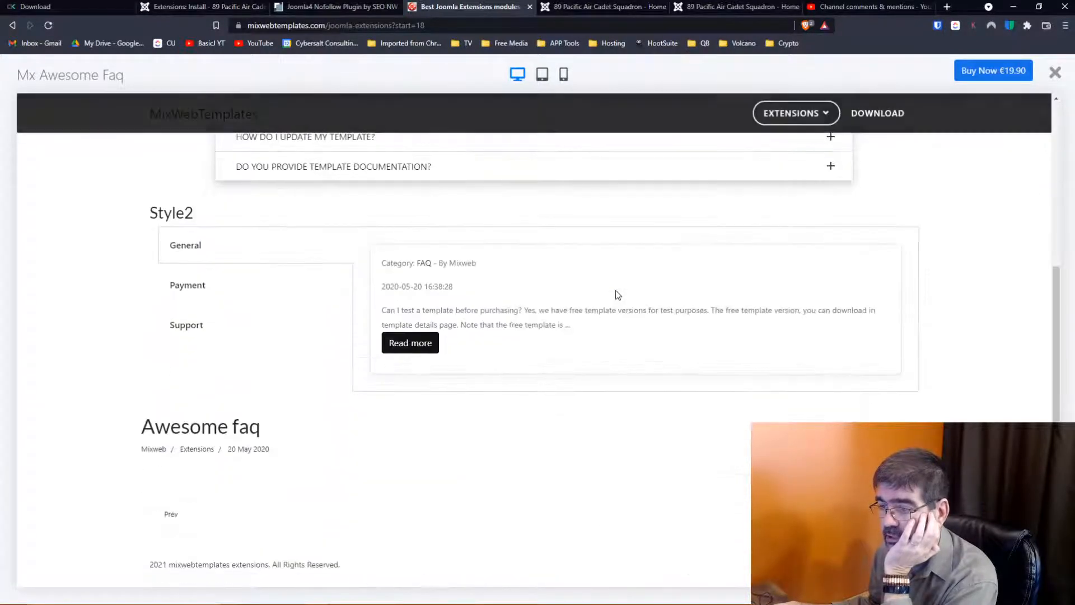
scroll(617, 294, up, 5)
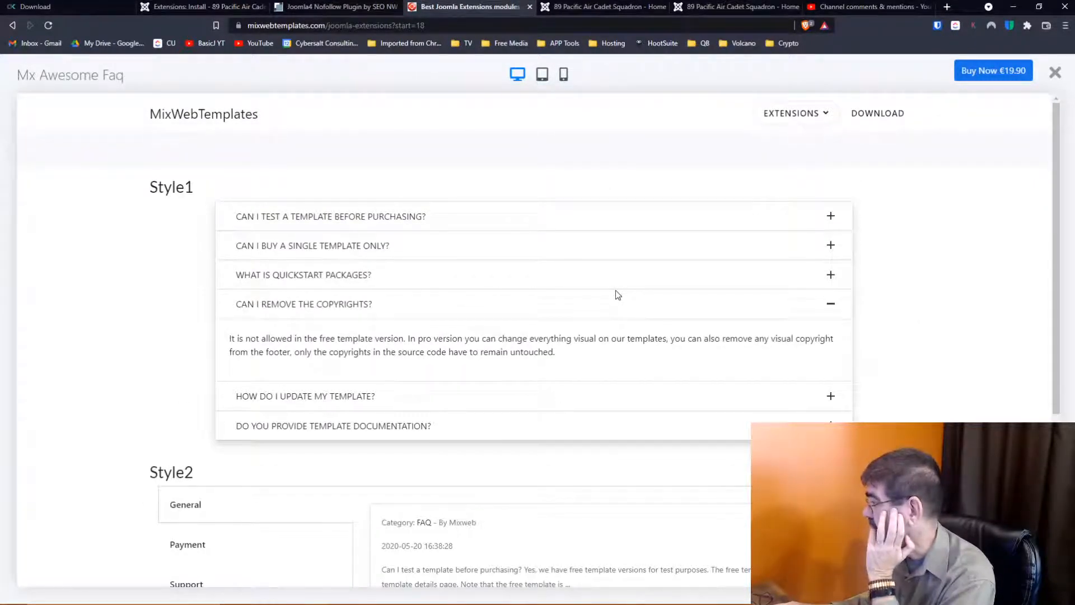
scroll(620, 290, down, 5)
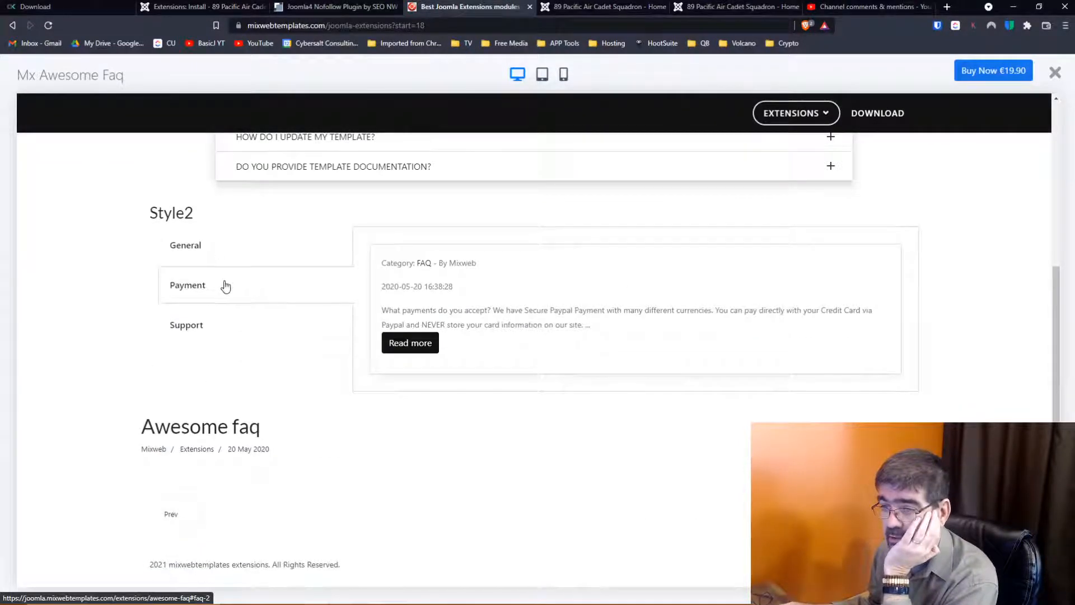
mouse_move(190, 318)
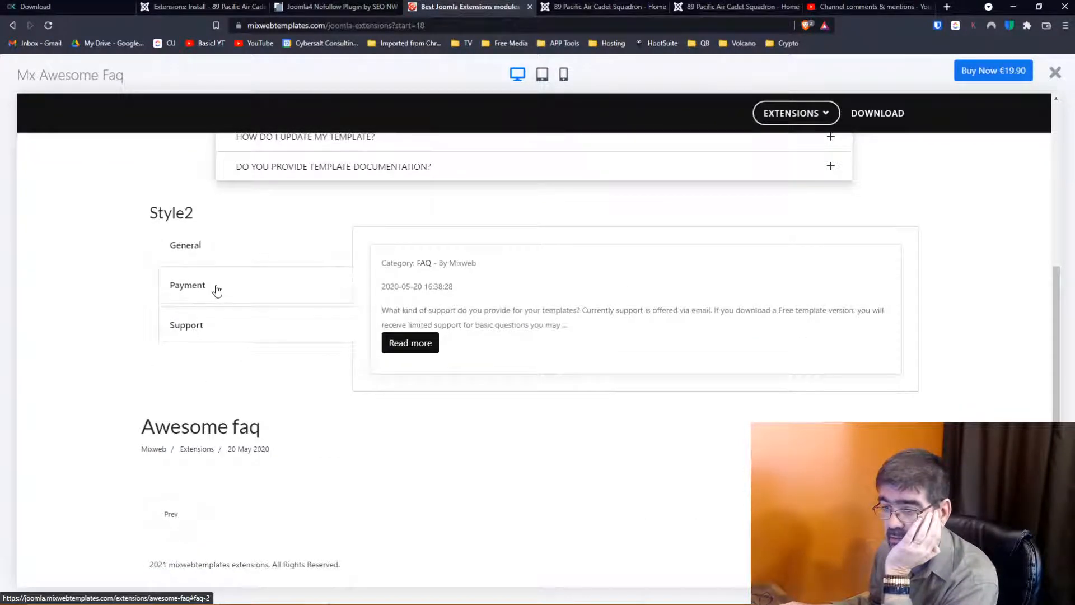
scroll(280, 381, up, 3)
scroll(289, 382, up, 2)
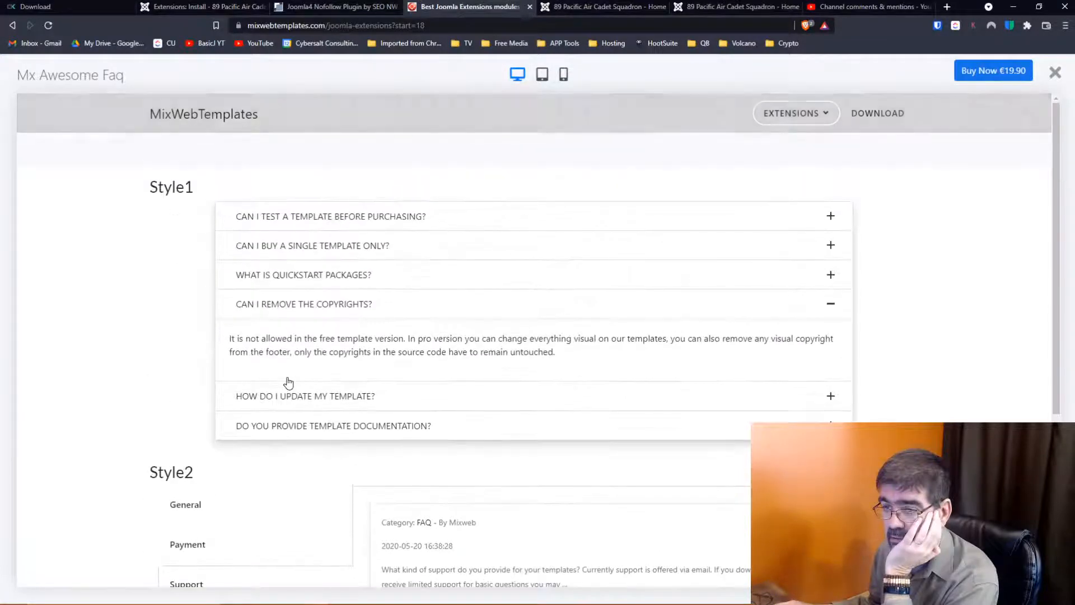
click(344, 247)
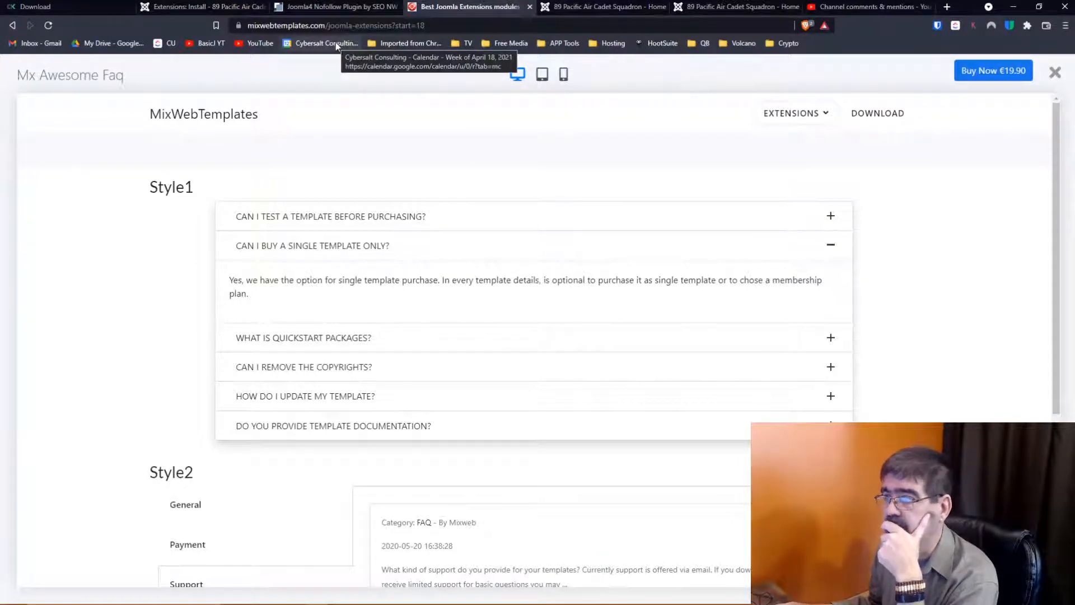
- Return to the Joomla administrator, reopen the Install Extensions page from the System Dashboard, and sort the web listing by Newest First
click(342, 6)
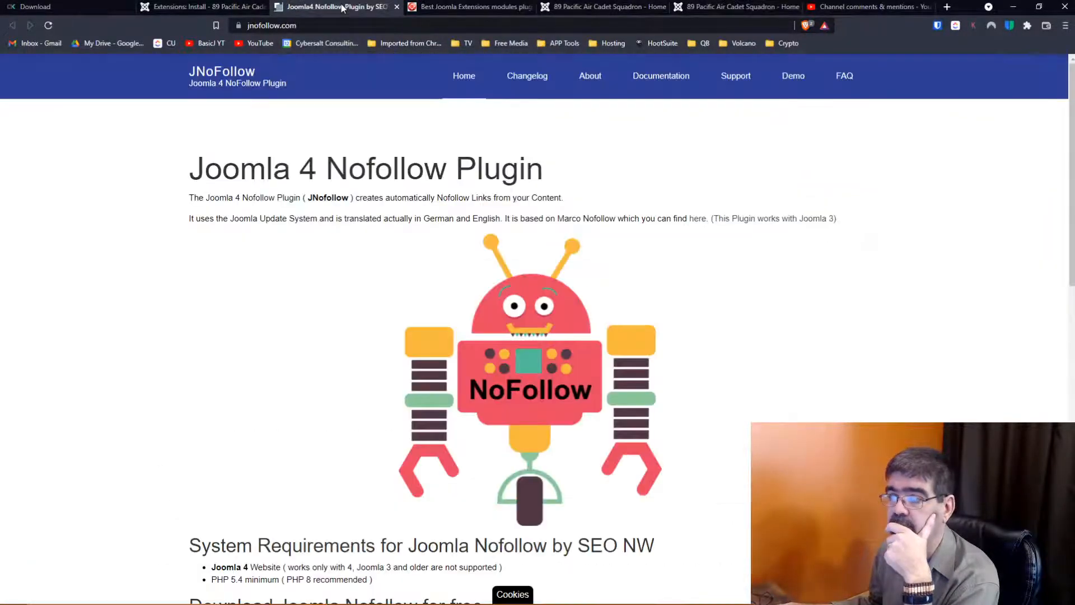
click(227, 9)
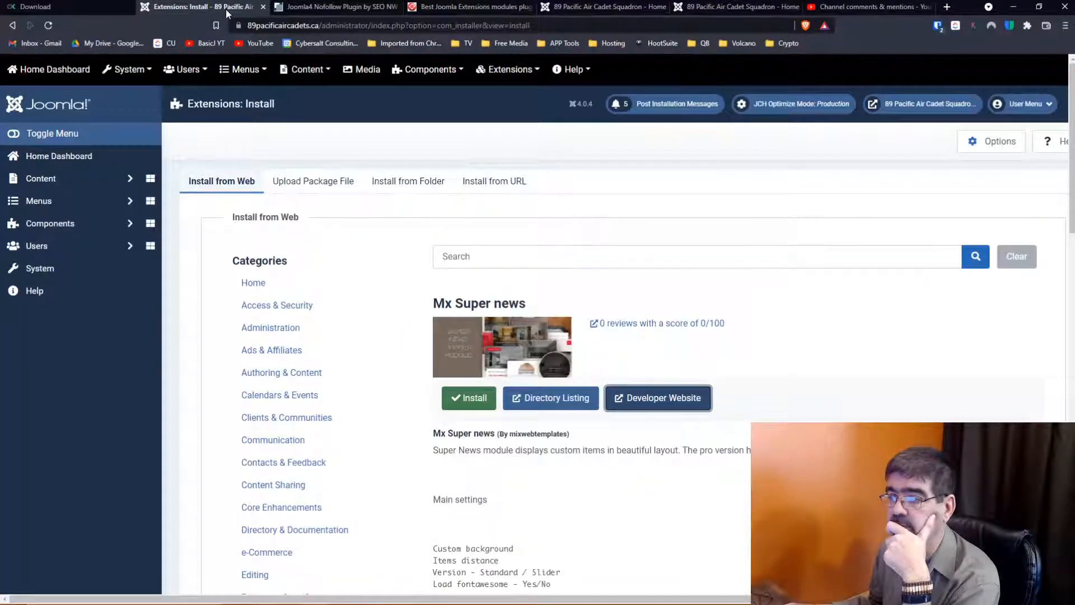
scroll(420, 232, down, 10)
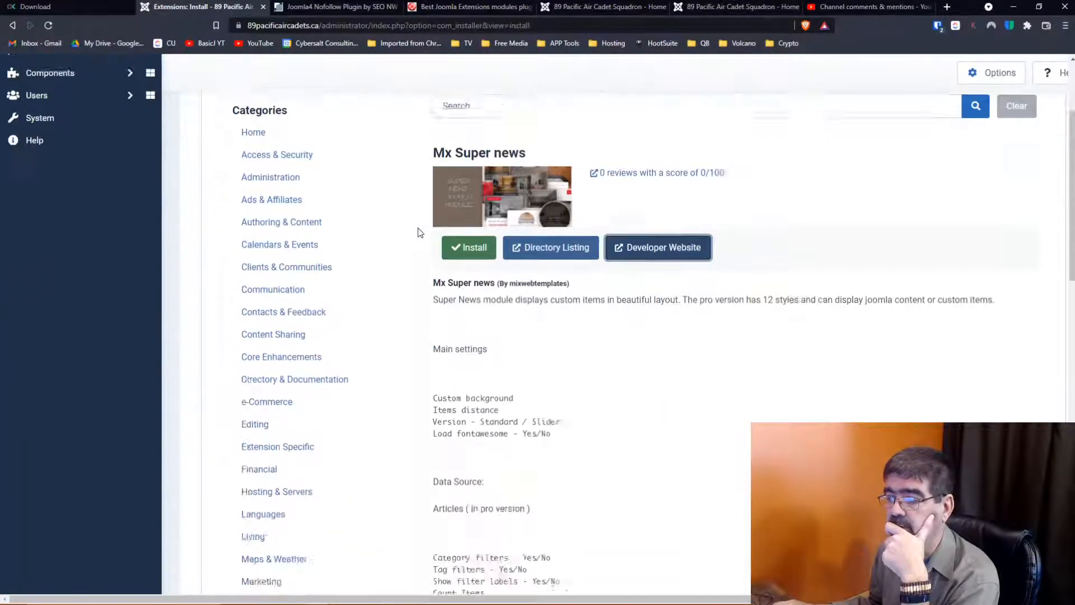
scroll(420, 232, up, 10)
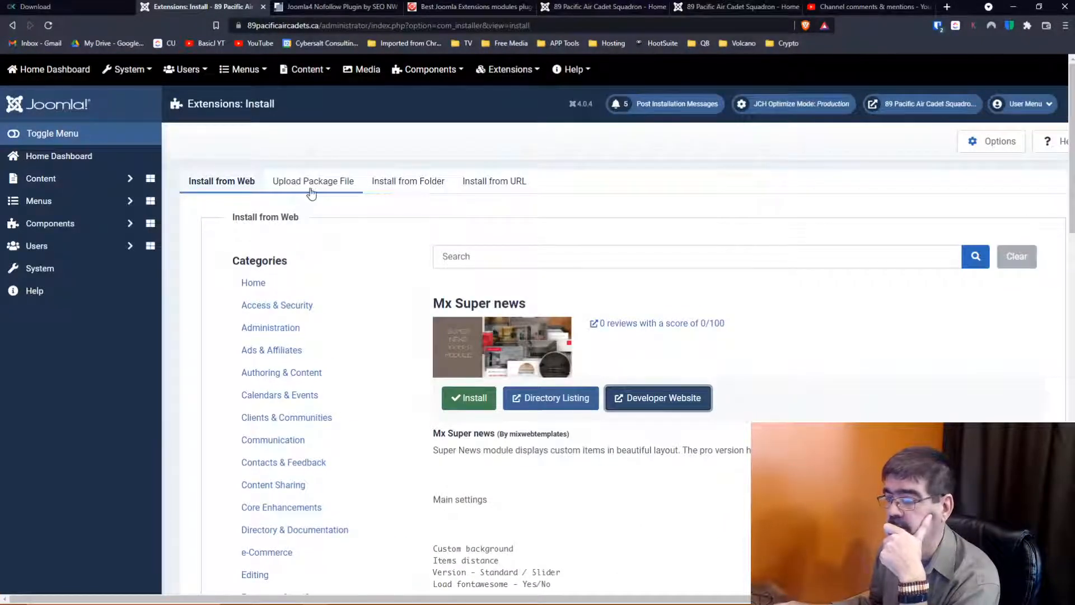
click(12, 25)
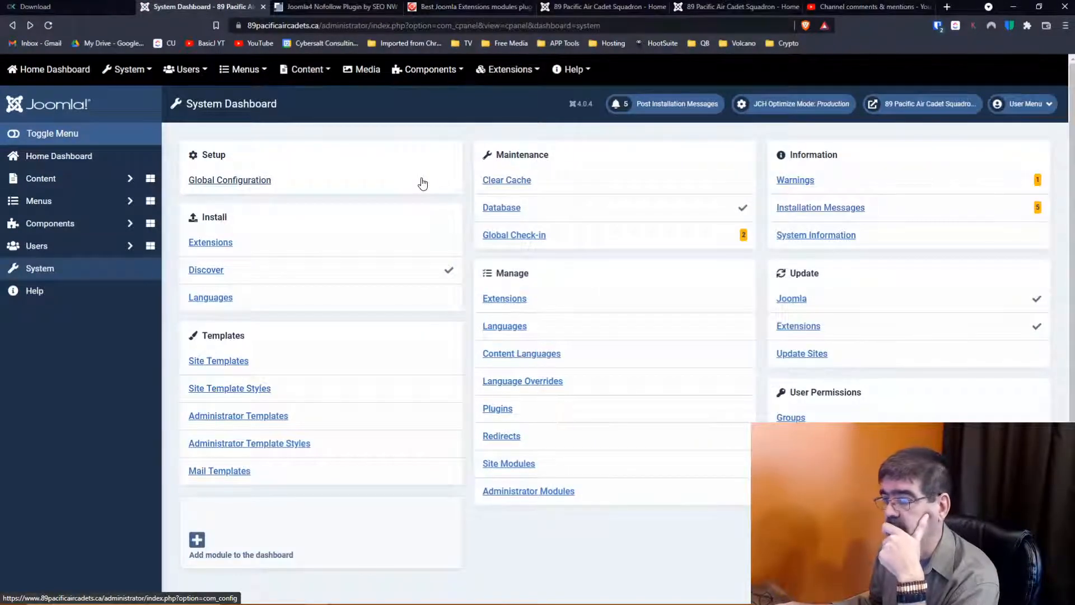
click(215, 243)
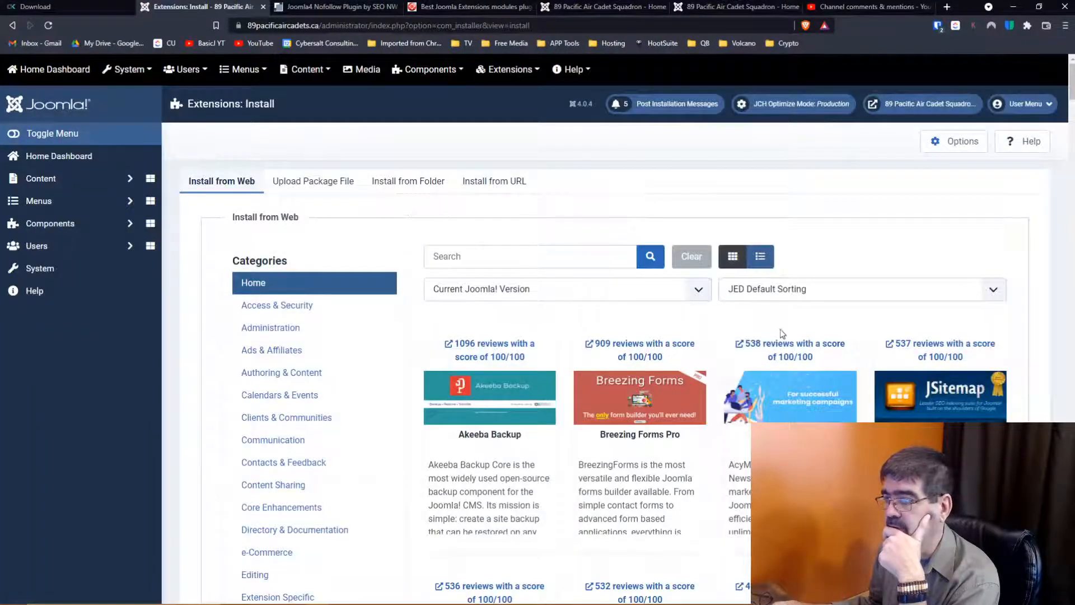
click(775, 291)
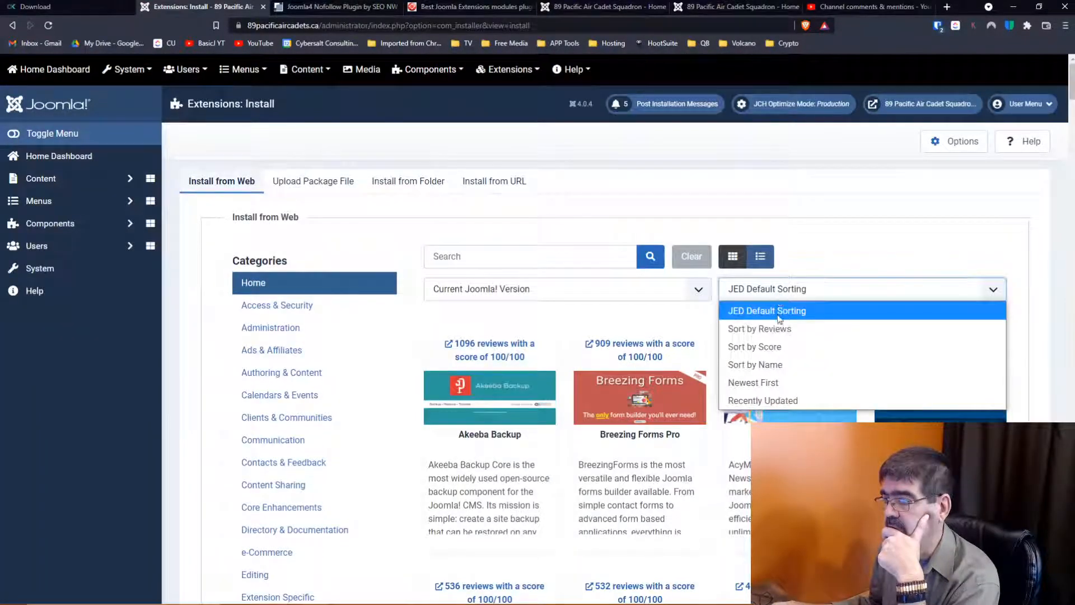
click(783, 383)
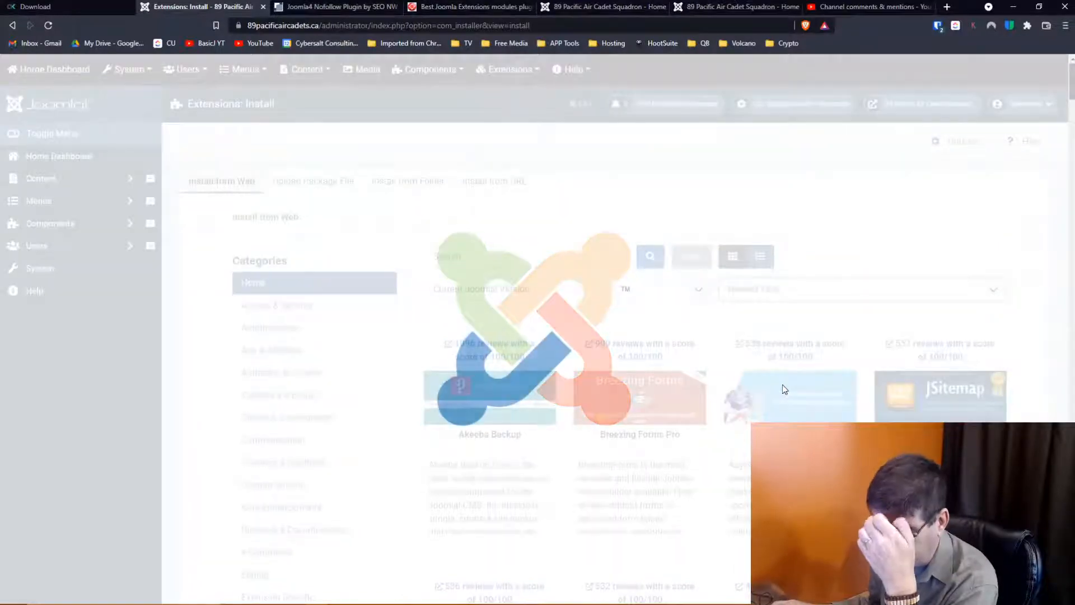
- Open the AA Tiktok Embed entry, look over its feature list, and bring up its developer website in a new tab
scroll(609, 283, down, 2)
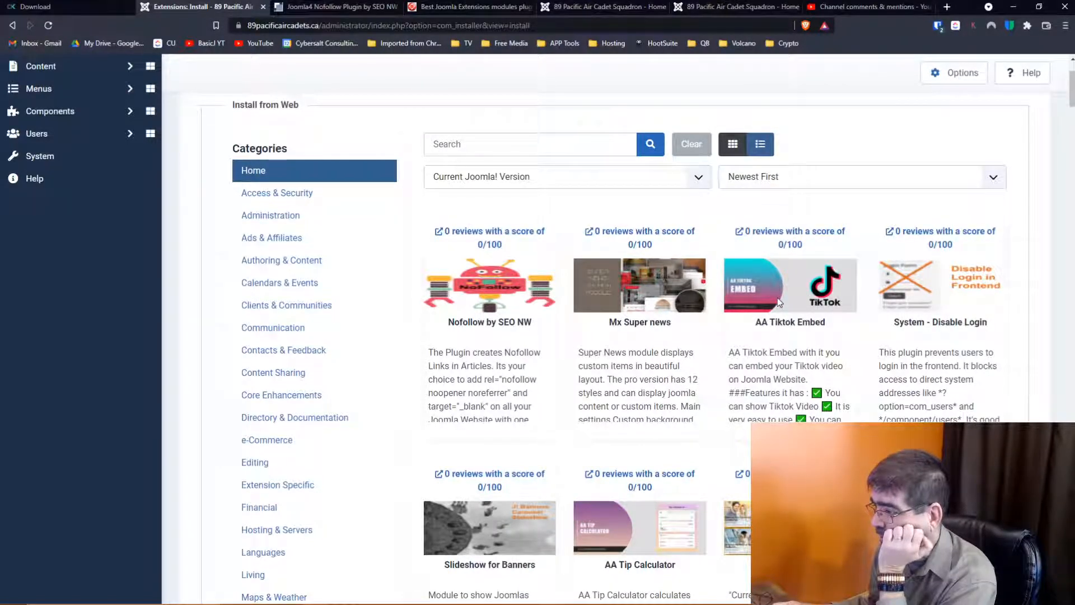
click(797, 351)
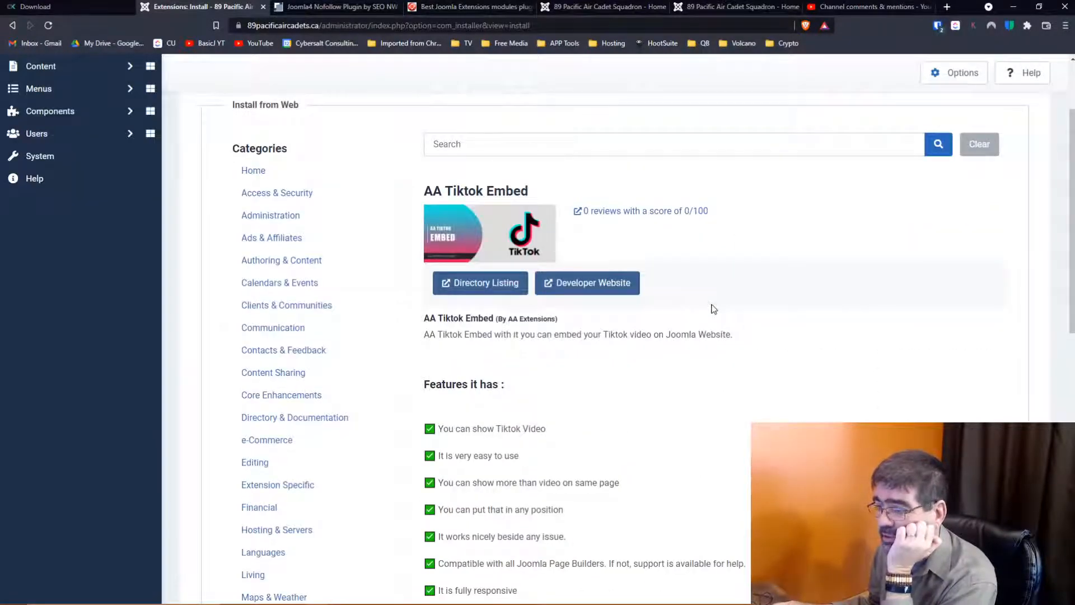
scroll(714, 309, down, 6)
scroll(713, 309, down, 3)
scroll(710, 307, up, 11)
right_click(569, 398)
click(607, 403)
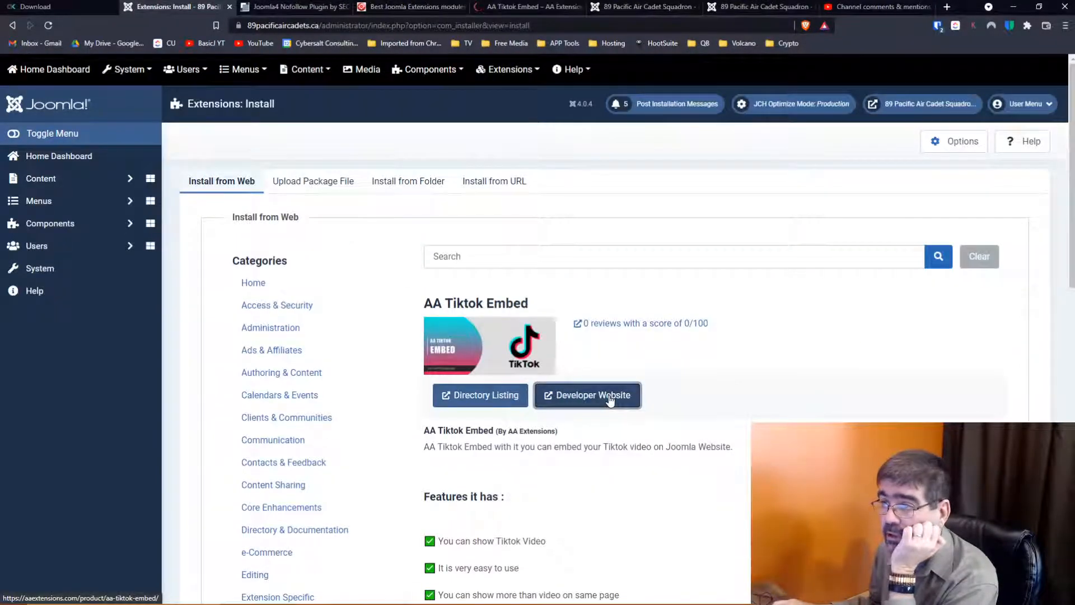
click(508, 8)
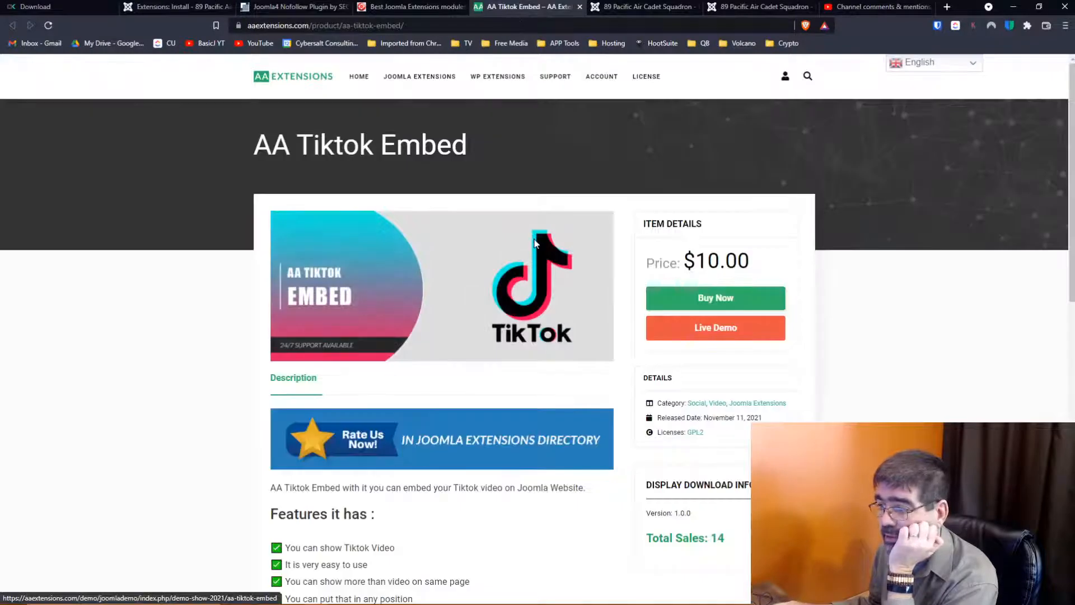
- Read through the AA Tiktok Embed product page, checking its price, features, supported platforms and usage notes
scroll(535, 244, down, 4)
scroll(534, 243, up, 4)
scroll(536, 245, down, 4)
scroll(536, 245, down, 3)
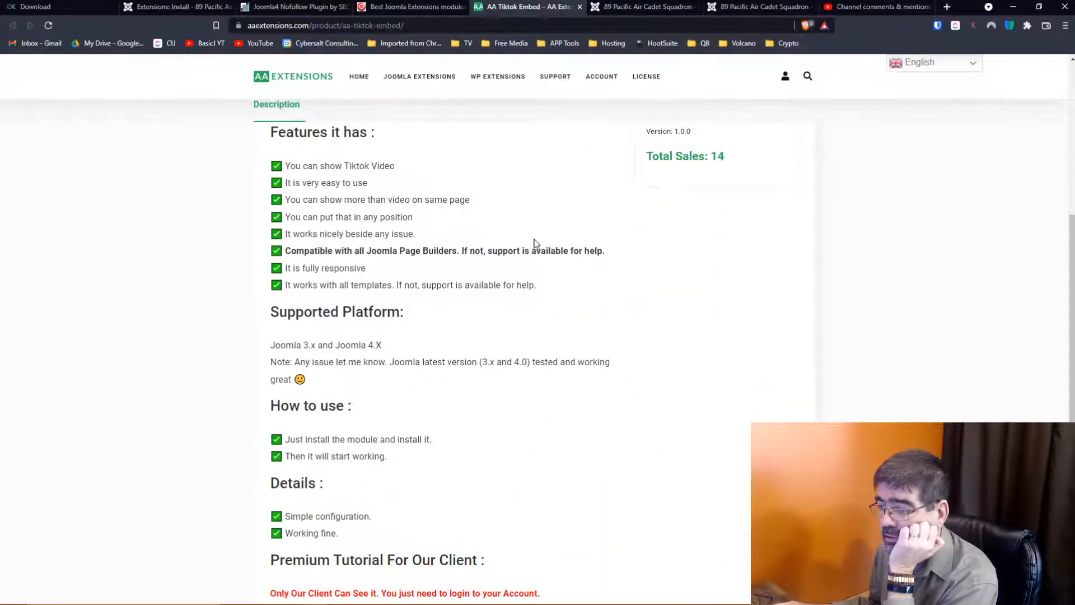
scroll(535, 244, down, 5)
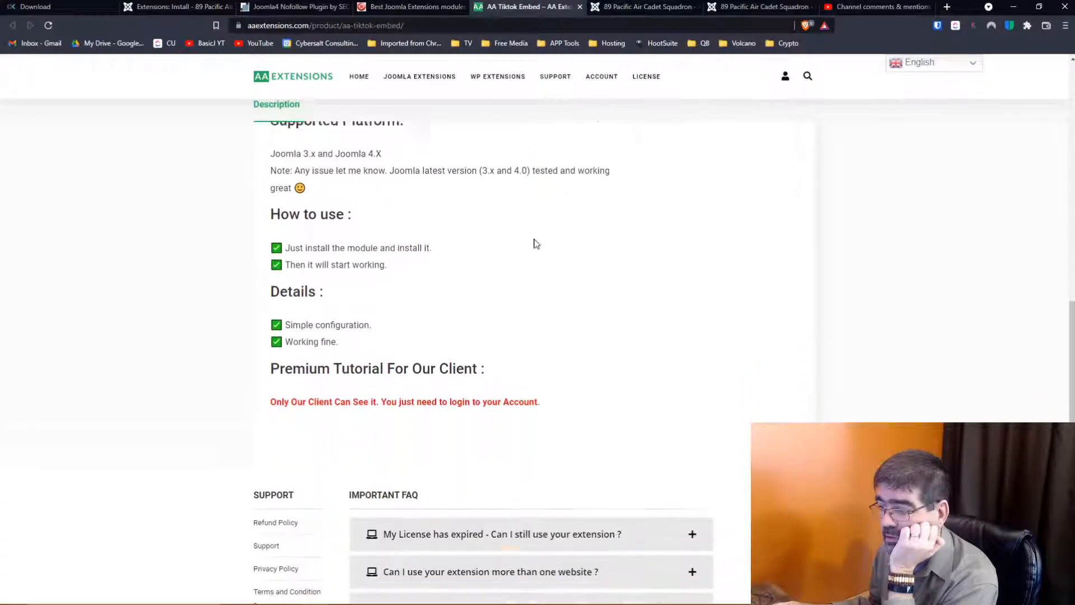
scroll(536, 243, up, 10)
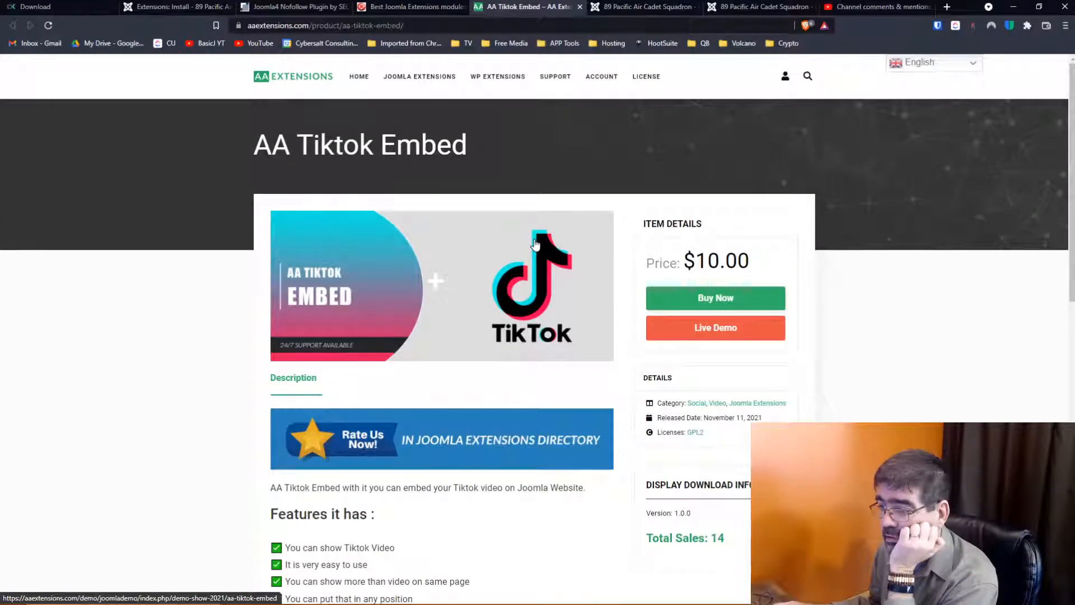
- Open the AA Tiktok Embed live demo and play the embedded TikTok video
click(707, 328)
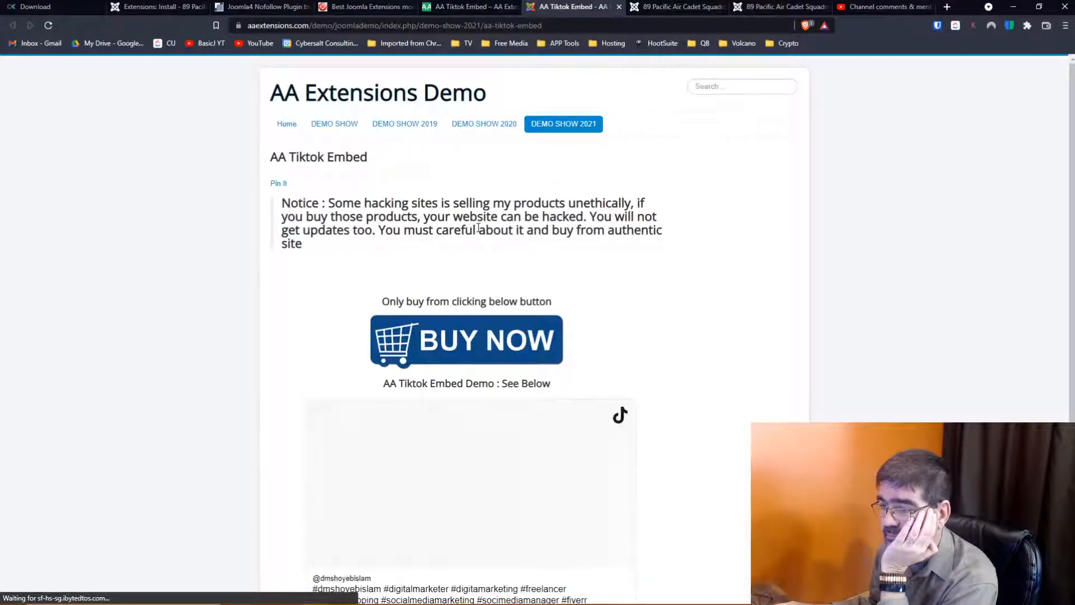
scroll(478, 227, down, 2)
scroll(478, 227, up, 2)
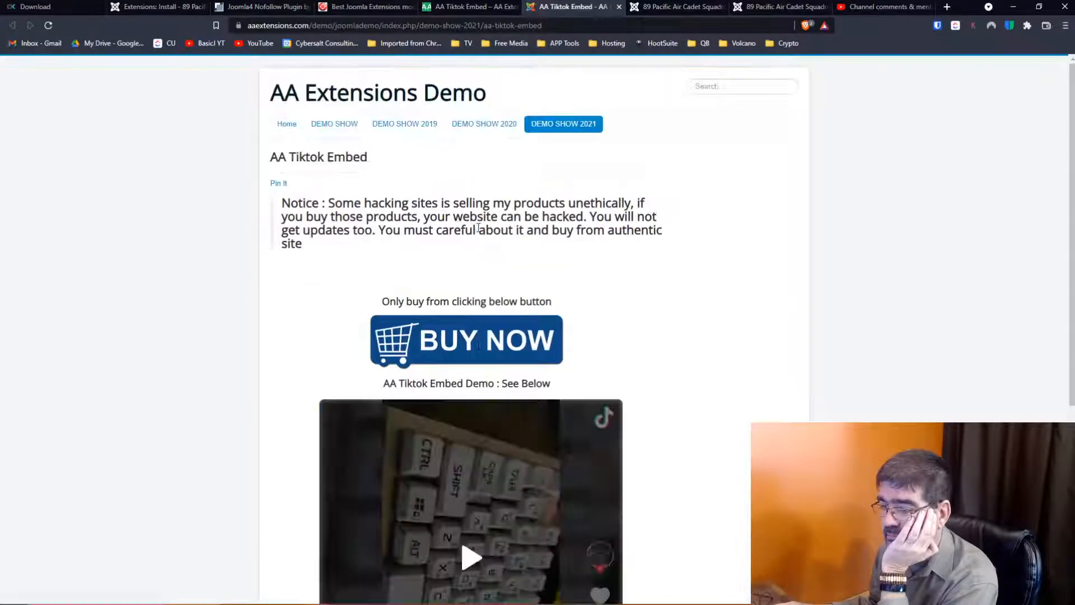
scroll(477, 227, down, 5)
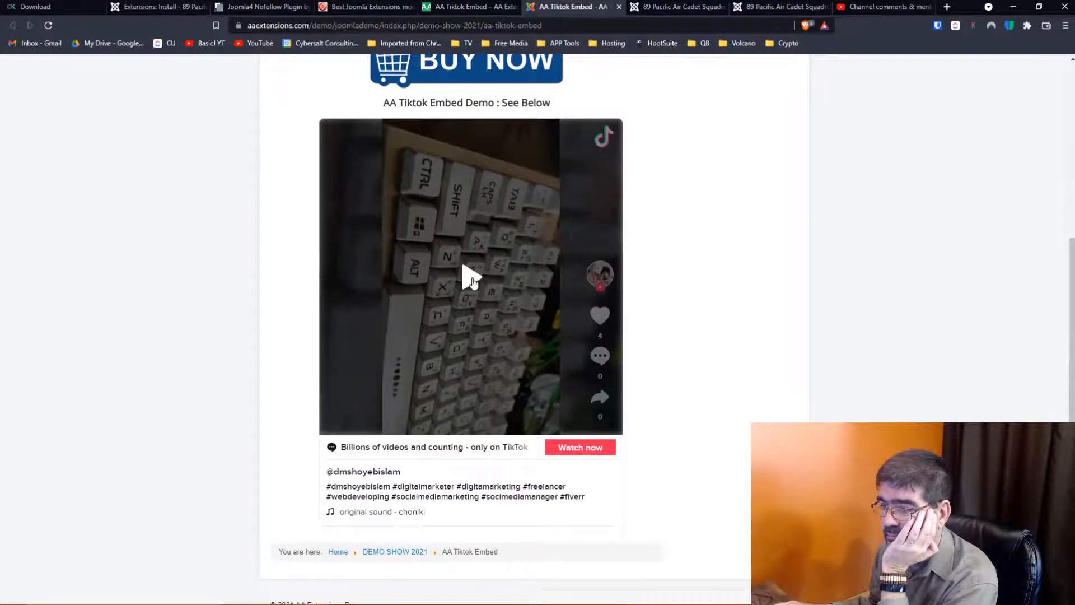
click(472, 280)
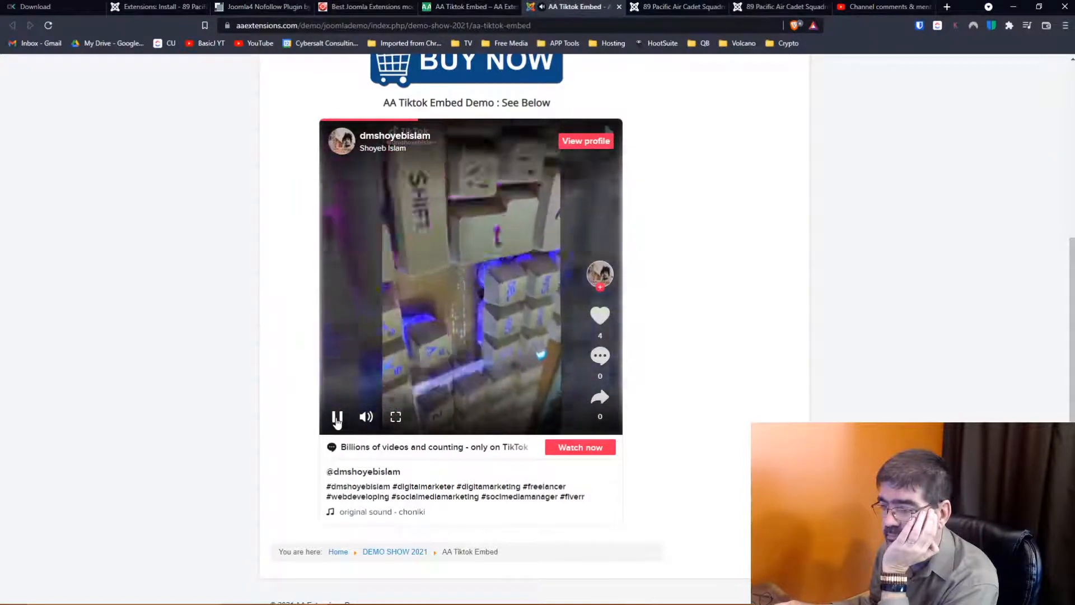
- Pause the TikTok demo video, return to the Joomla Install from Web listing, and sort its home category by Newest First
click(337, 417)
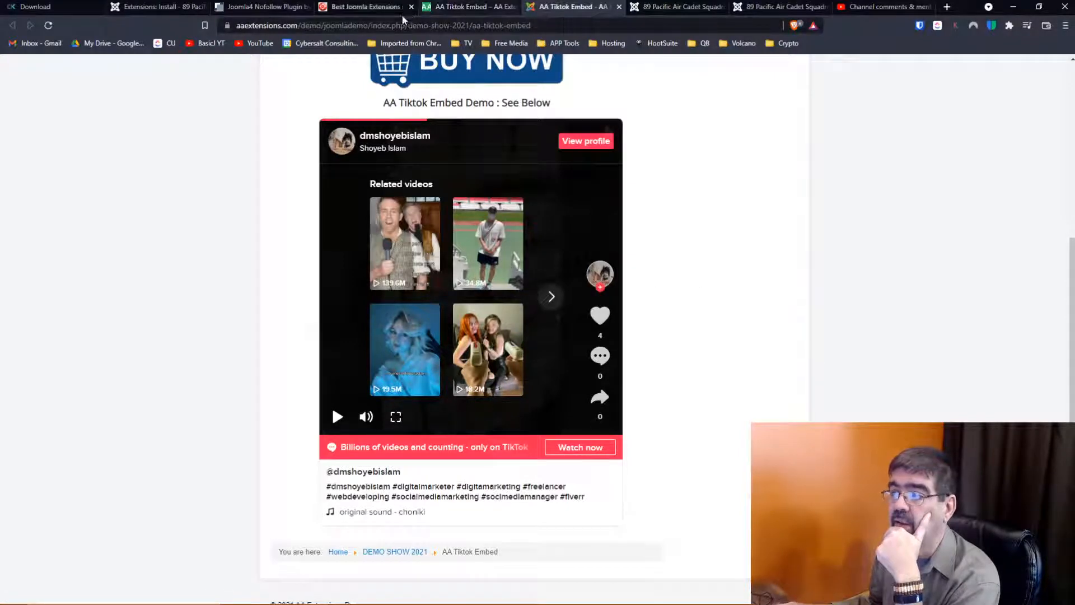
click(368, 11)
click(270, 7)
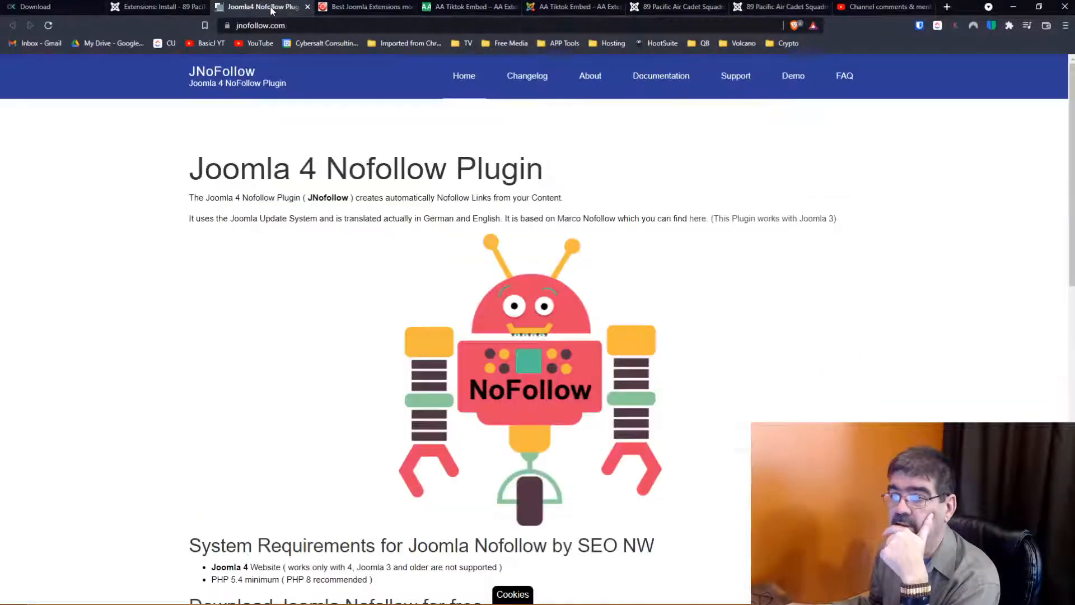
click(158, 8)
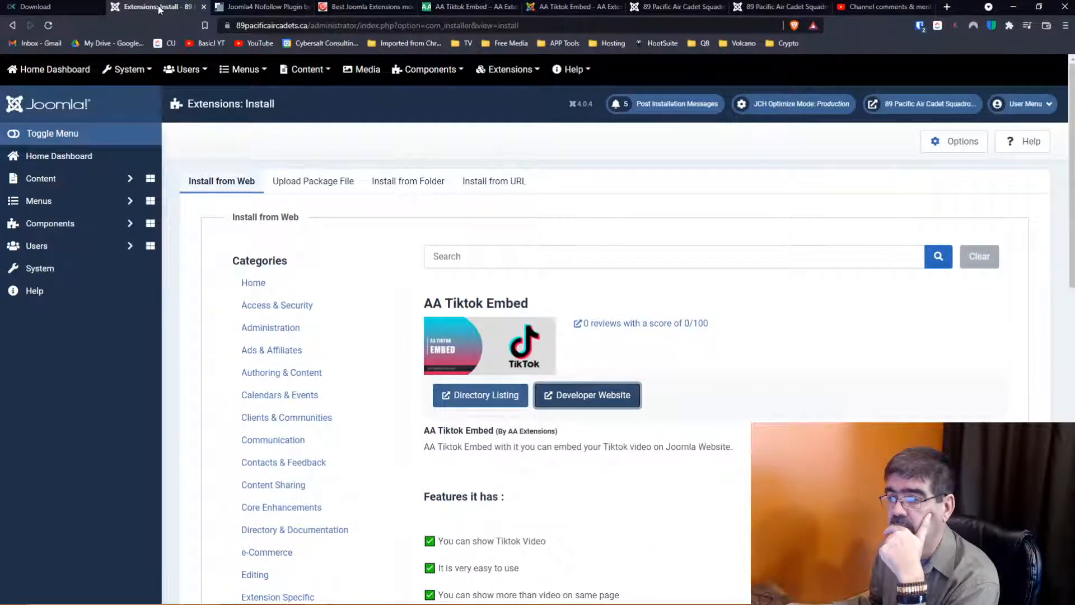
click(255, 284)
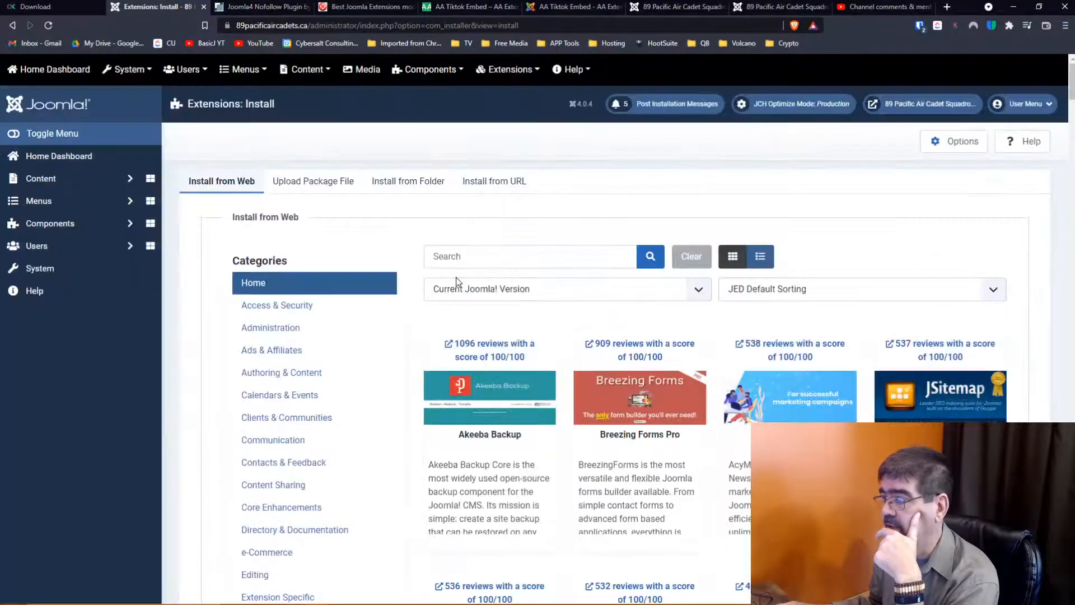
click(739, 290)
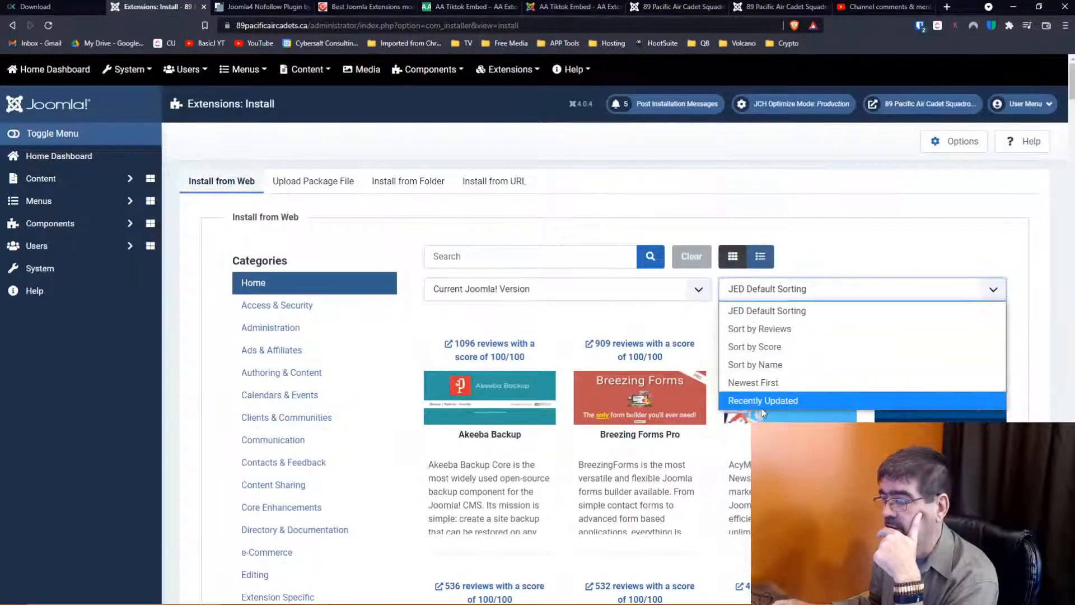
click(761, 384)
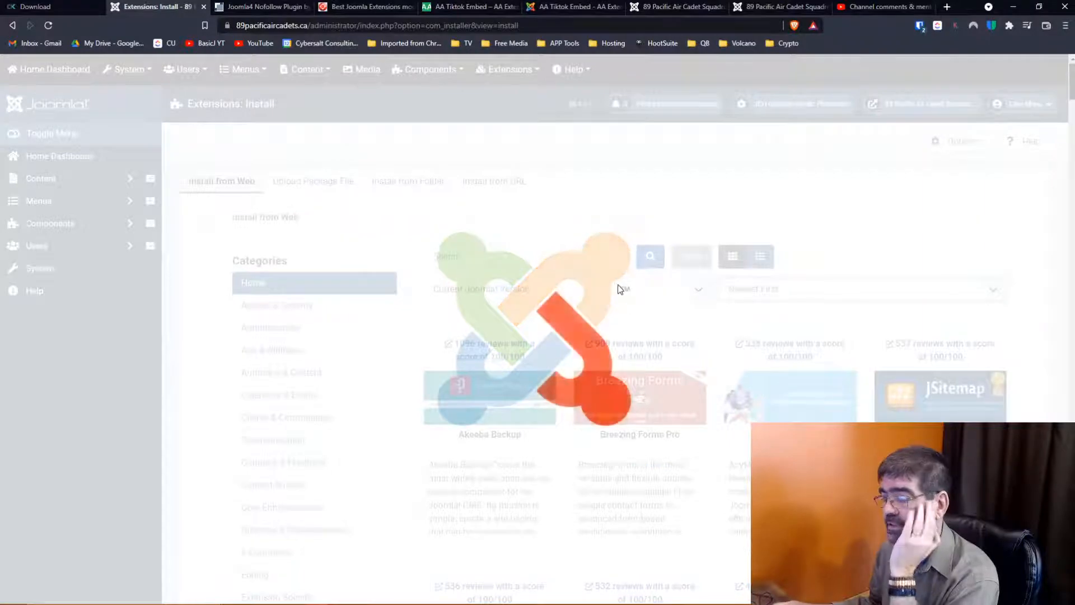
- Open the System - Disable Login entry and read its plugin description and available links
scroll(617, 285, down, 4)
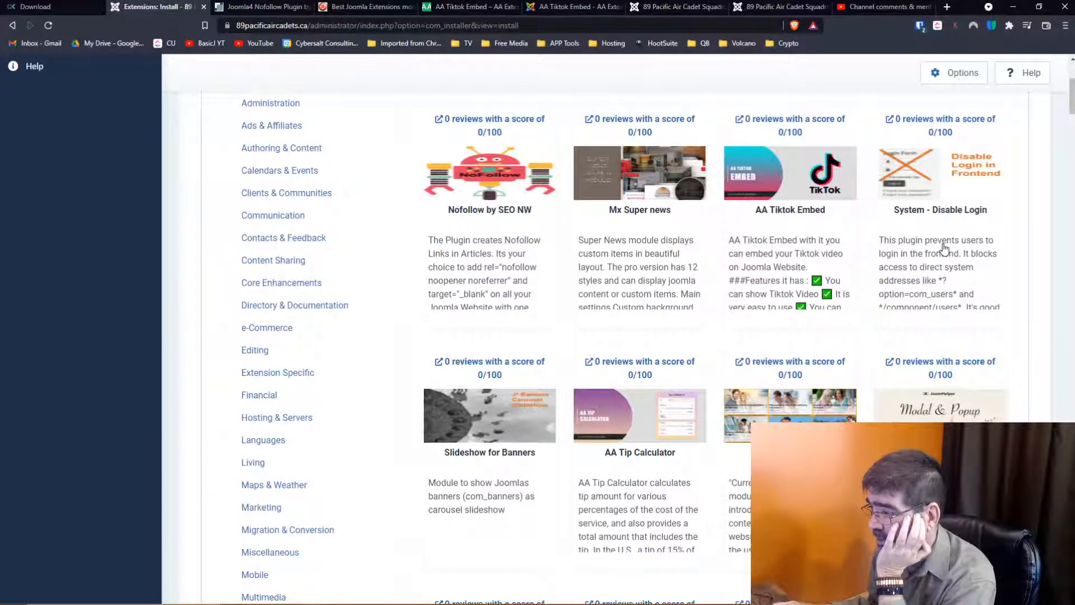
scroll(944, 248, down, 1)
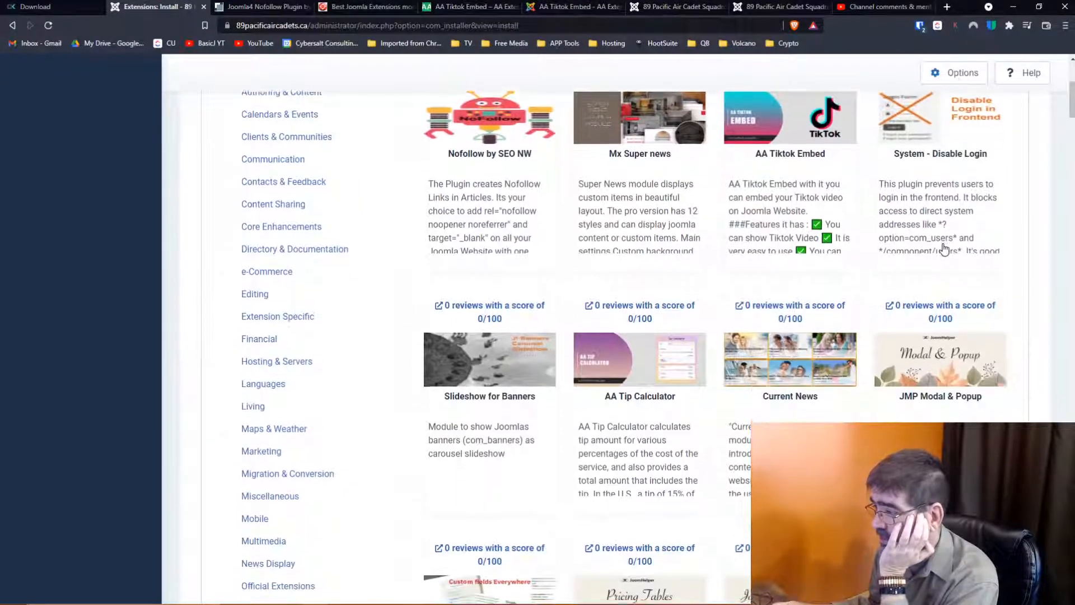
click(935, 216)
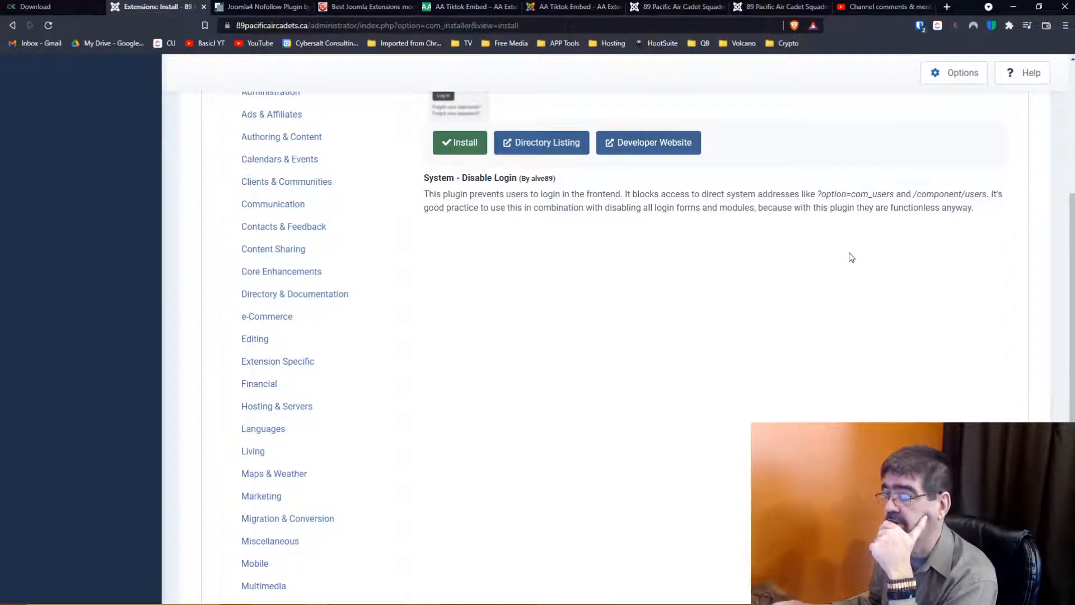
scroll(851, 259, up, 3)
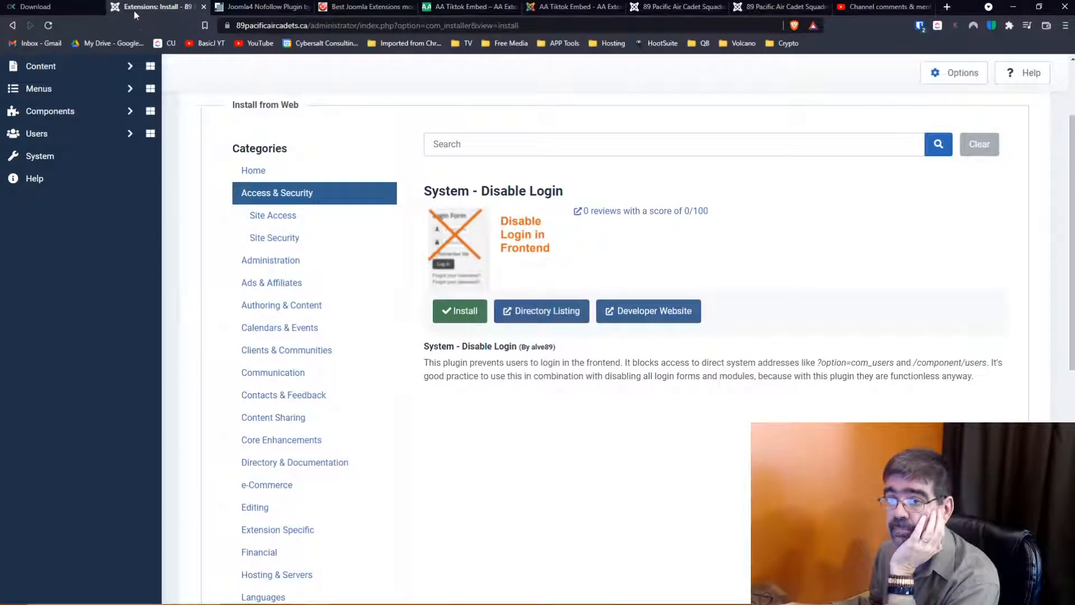
scroll(397, 199, up, 2)
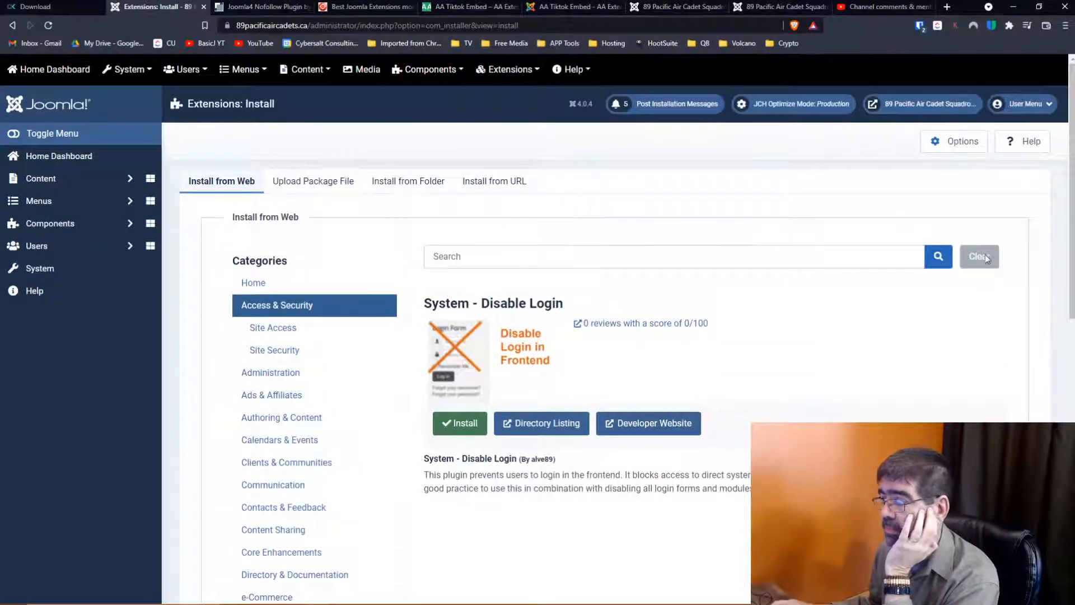
- Go back to the System Dashboard, reopen the Install Extensions page, and order the web listing by Newest First
click(12, 26)
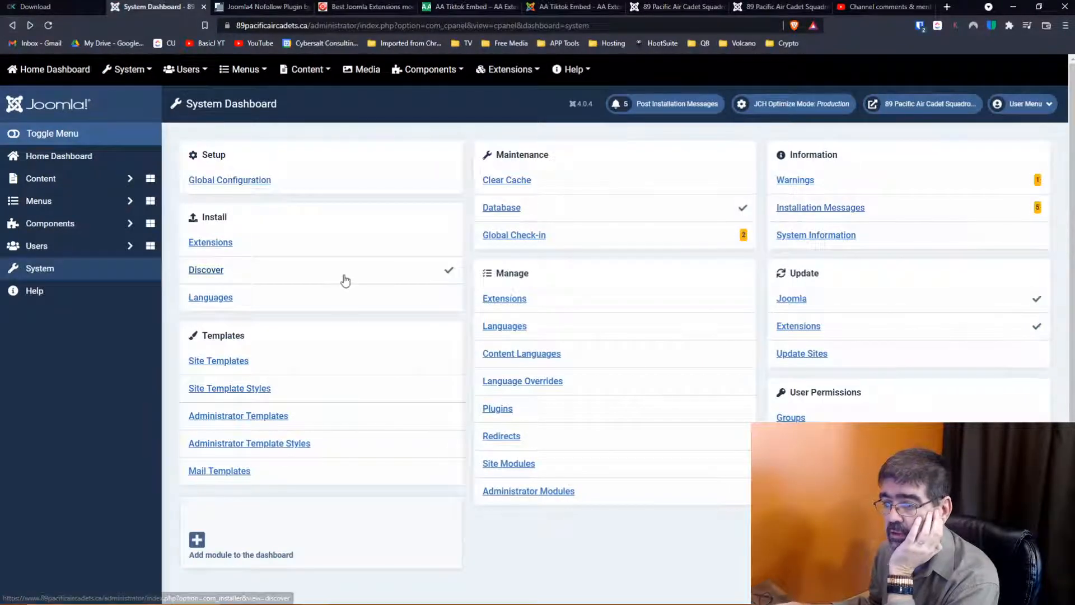
click(212, 243)
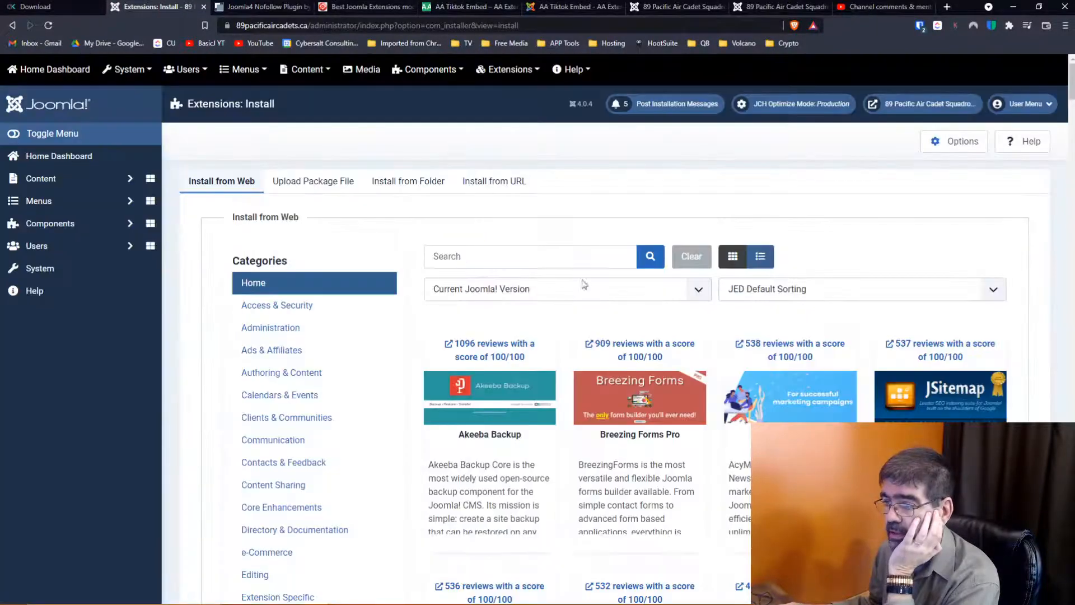
click(794, 288)
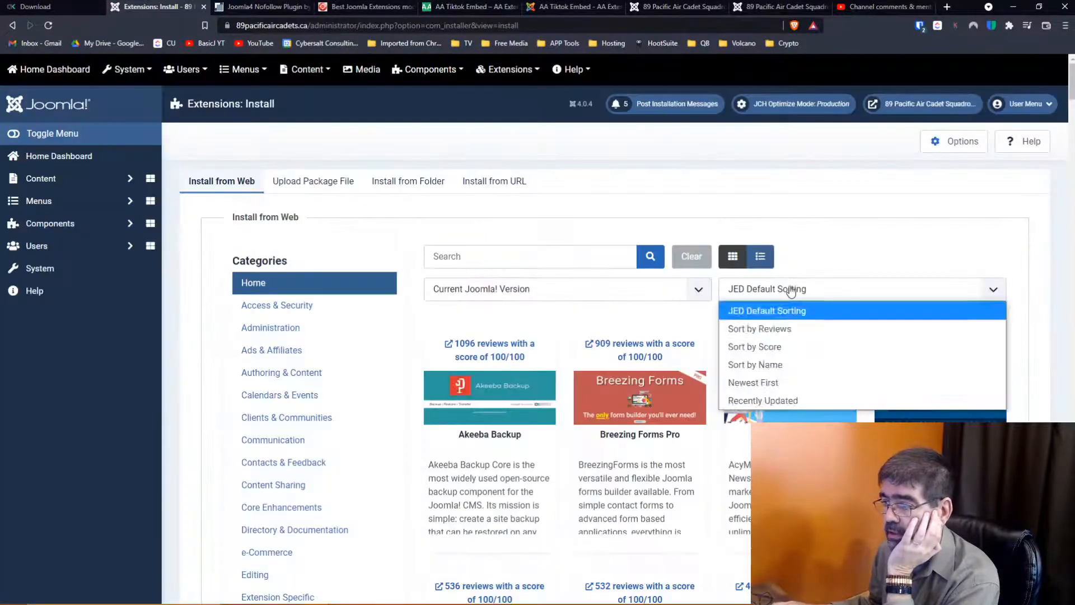
click(786, 400)
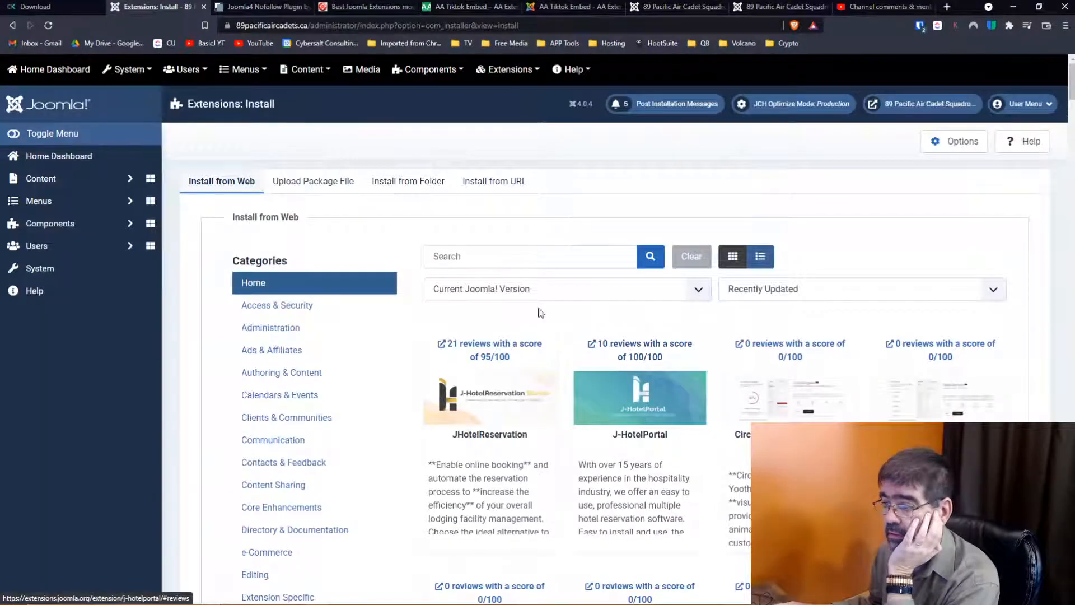
click(785, 298)
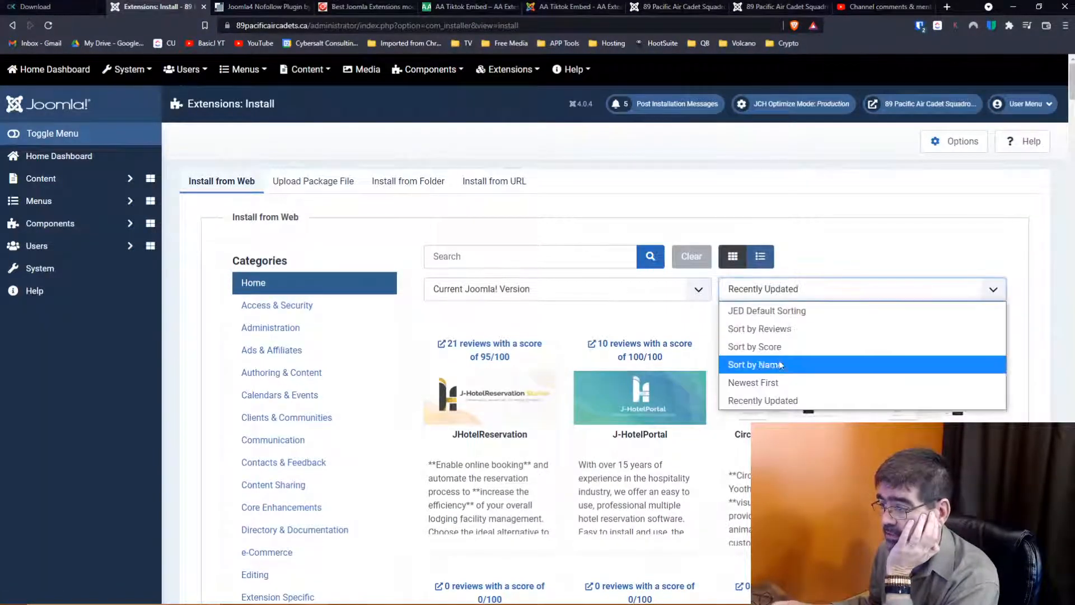
click(782, 384)
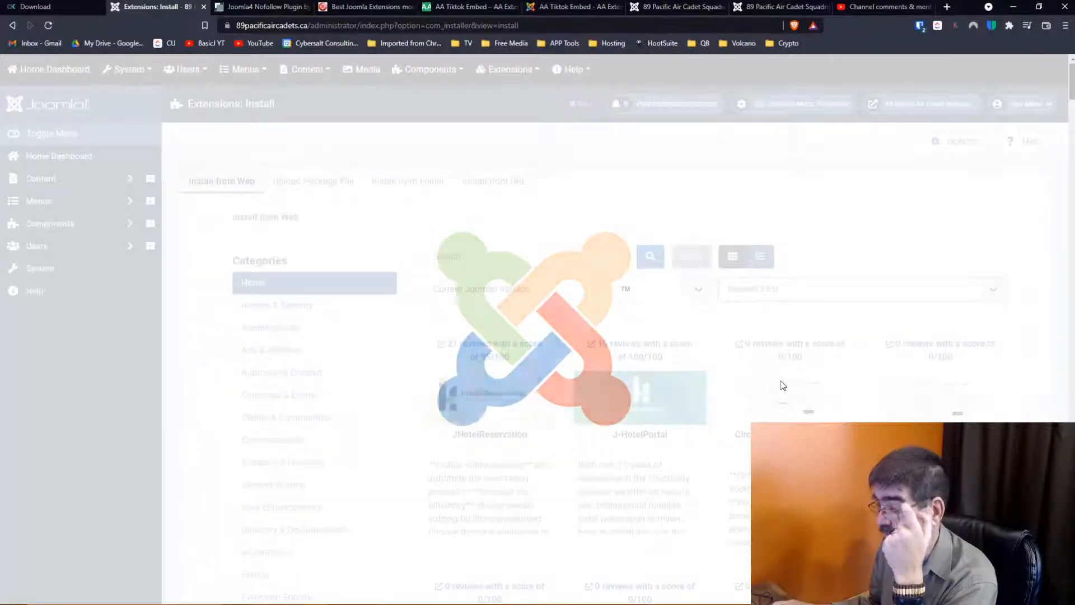
- Bring up the Slideshow for Banners directory page in a new tab and check its version, license and compatibility details
scroll(738, 359, down, 2)
scroll(738, 359, down, 4)
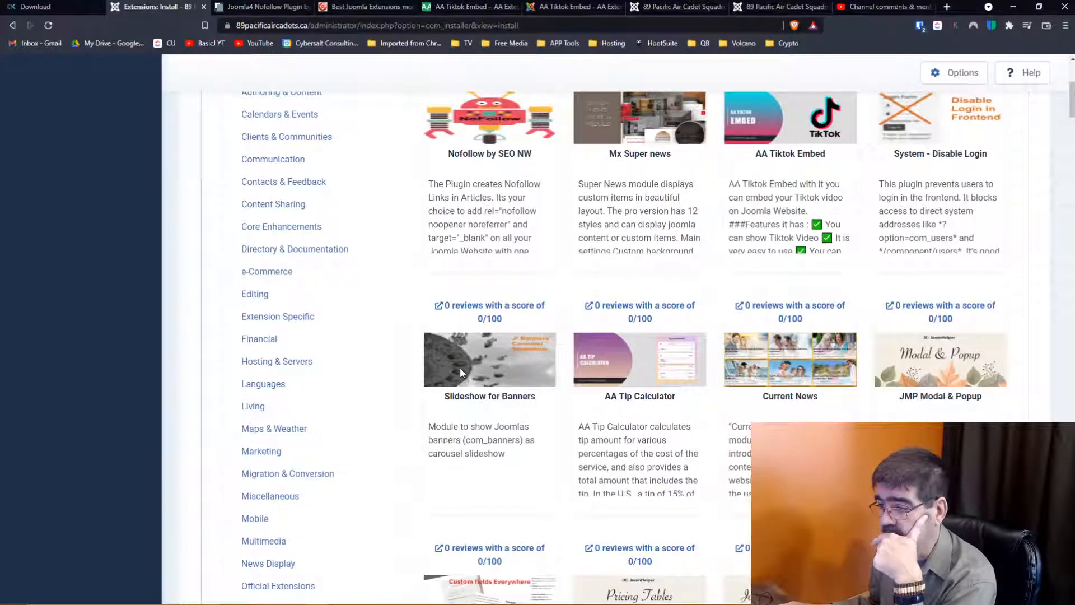
right_click(478, 323)
click(495, 328)
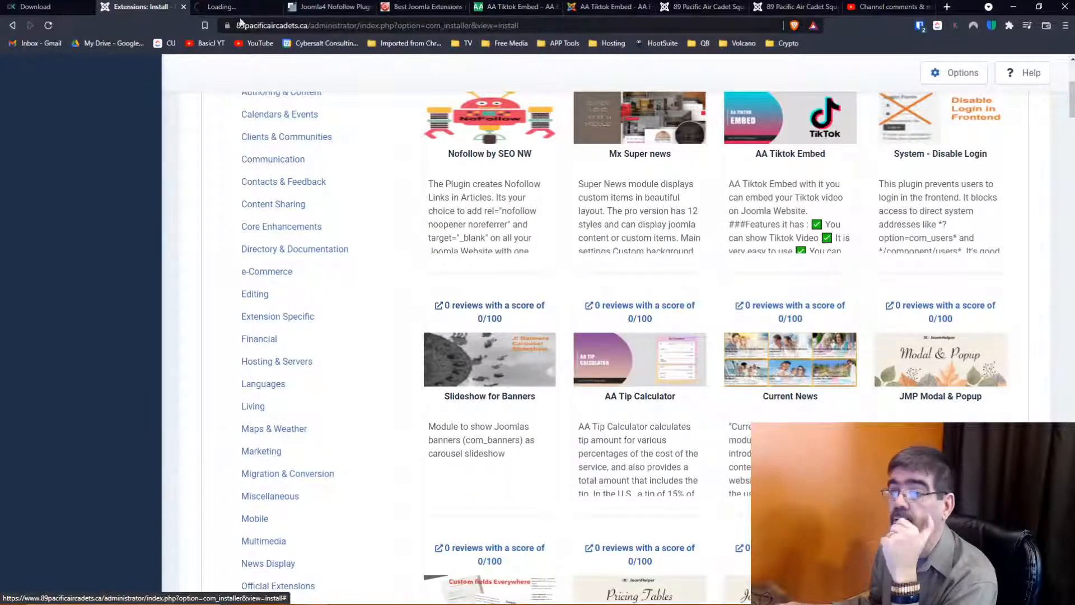
key(ctrl+Tab)
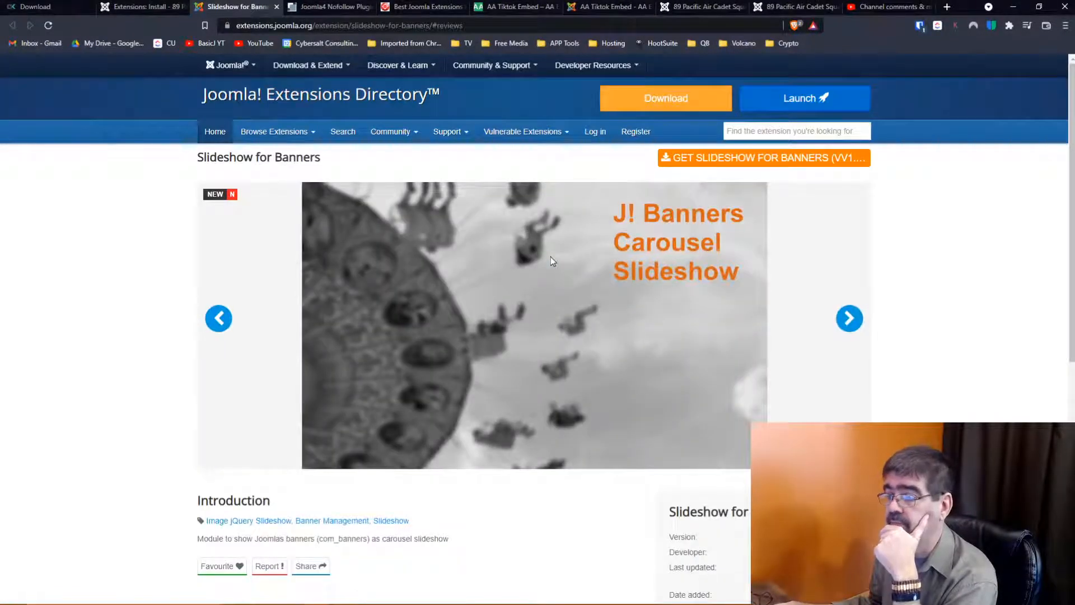
scroll(550, 257, down, 3)
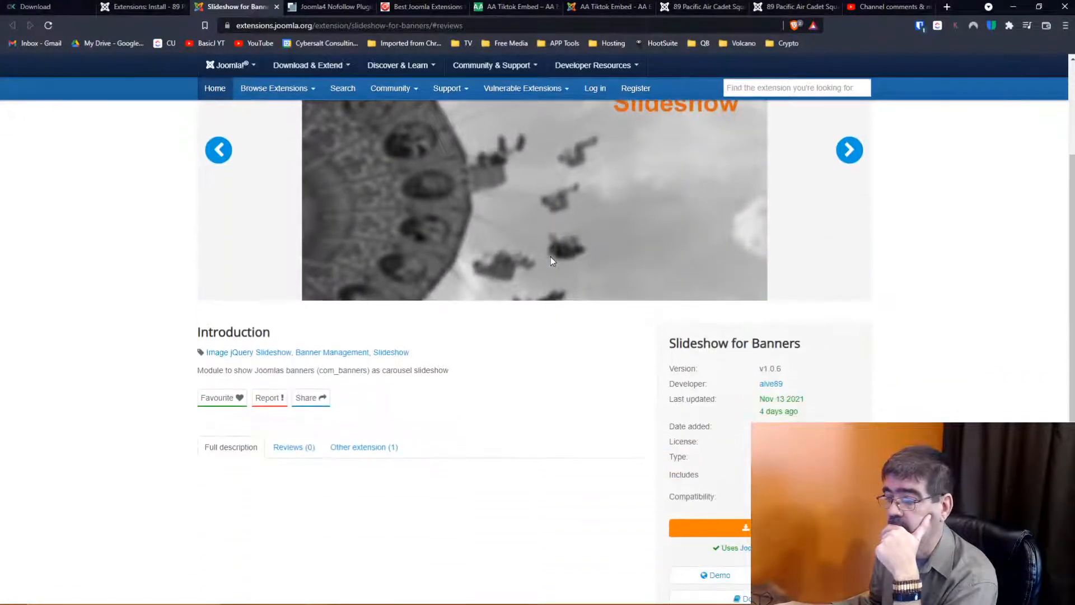
scroll(728, 476, down, 4)
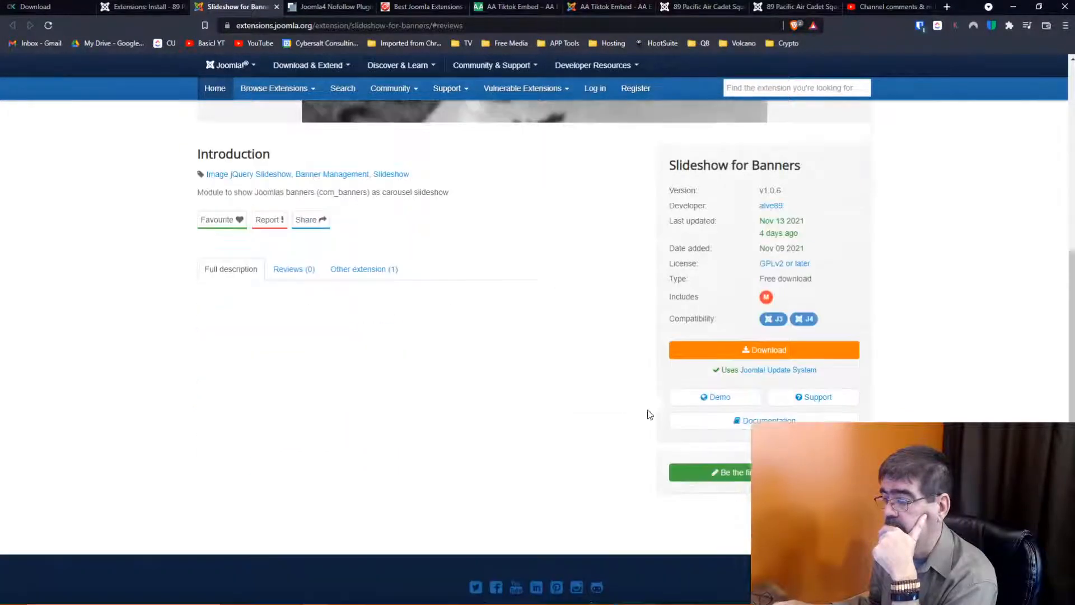
- Open the Slideshow for Banners demo site and watch its banner carousel, comparing it with the listing entry
click(722, 352)
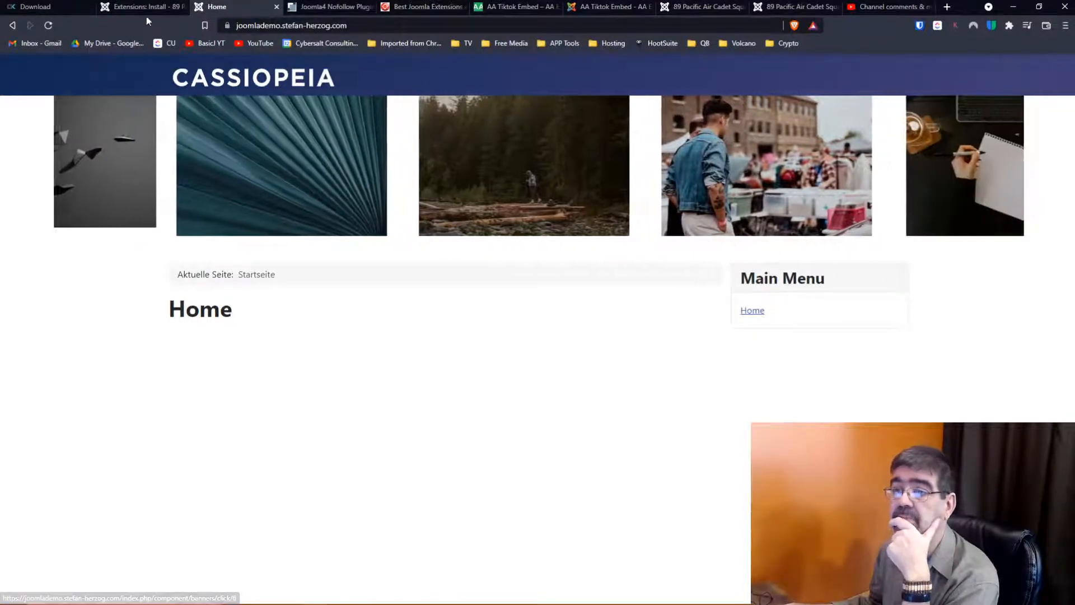
click(143, 7)
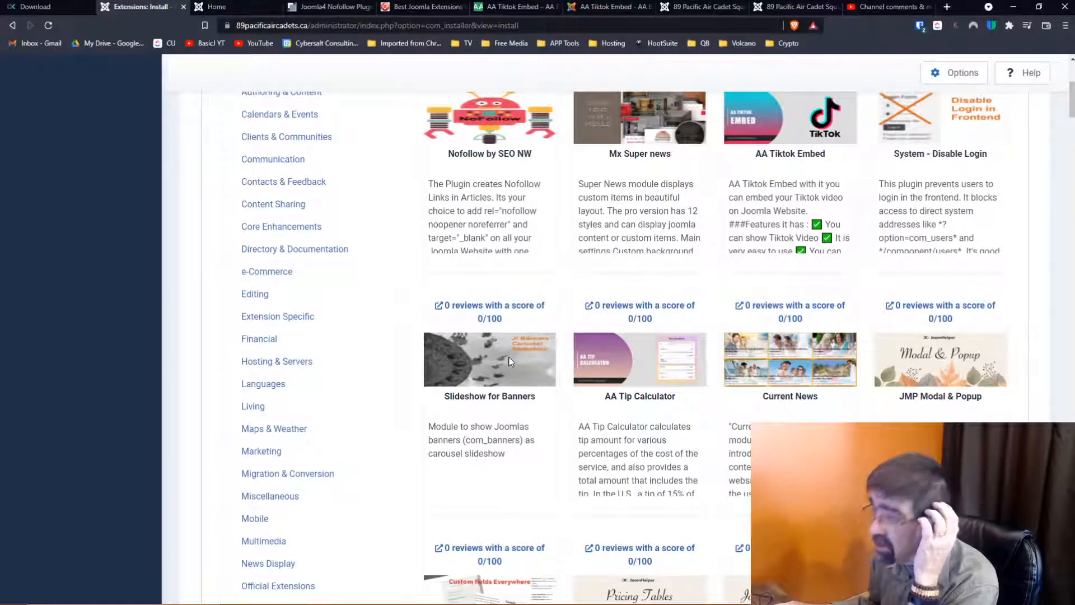
click(215, 8)
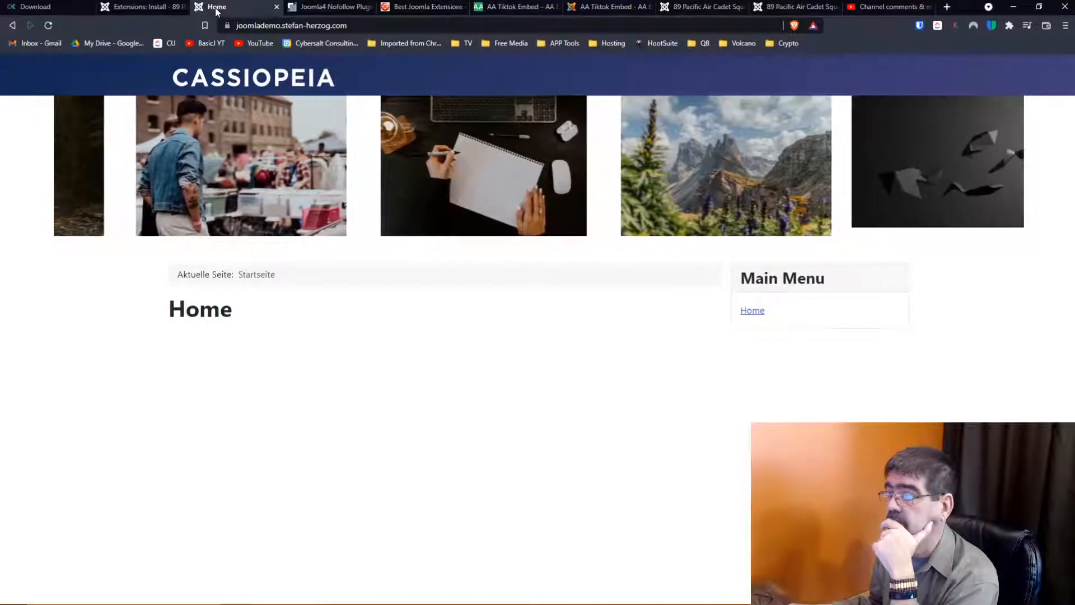
- From the Joomla listing, open the AA Tip Calculator directory page in a new tab and review its screenshot, features and details
click(154, 7)
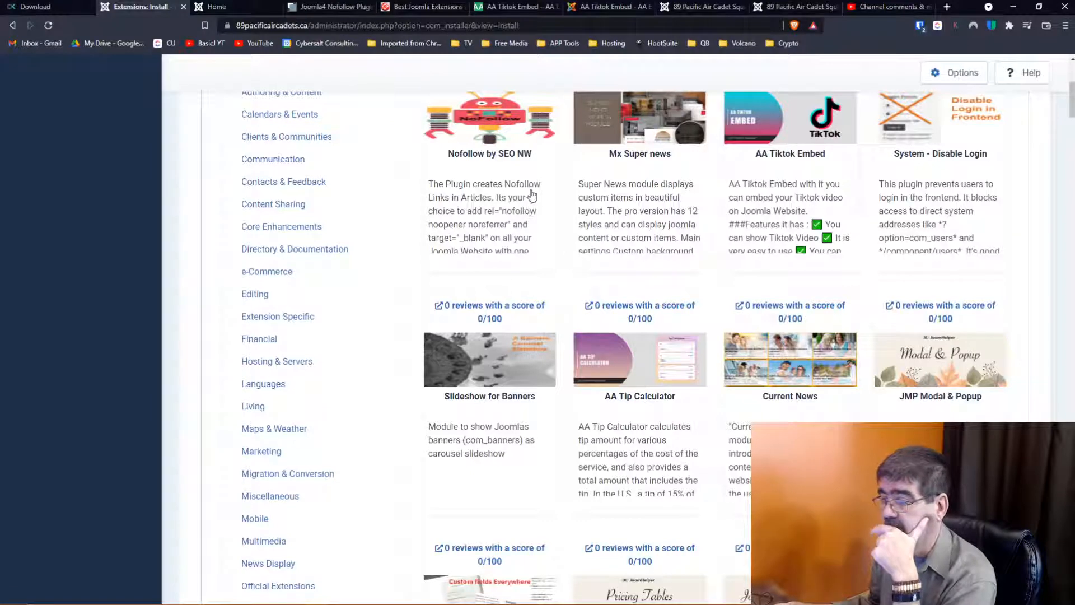
right_click(647, 316)
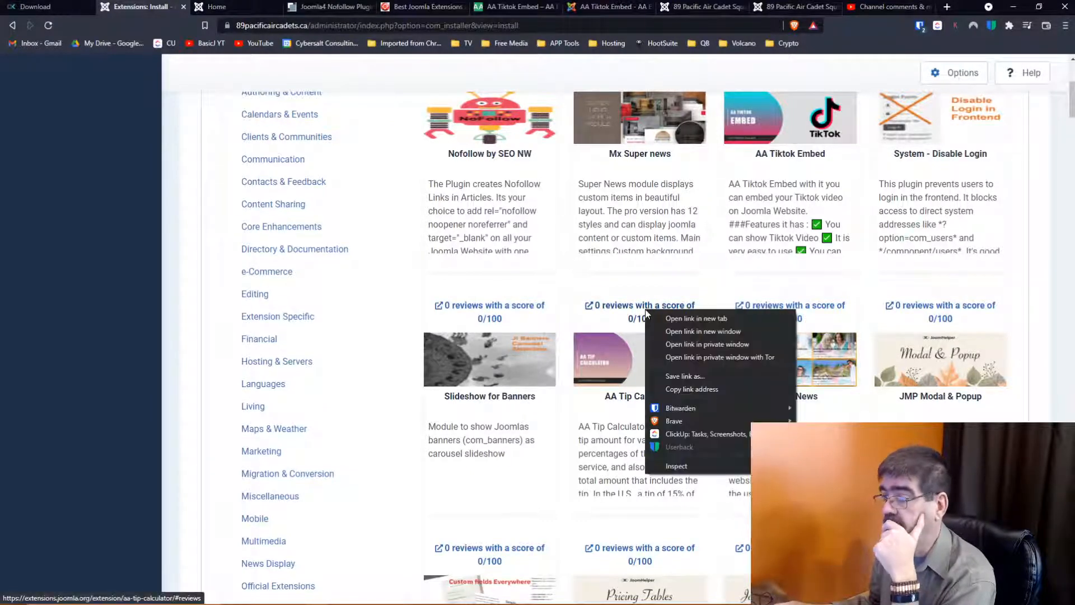
click(663, 317)
click(288, 8)
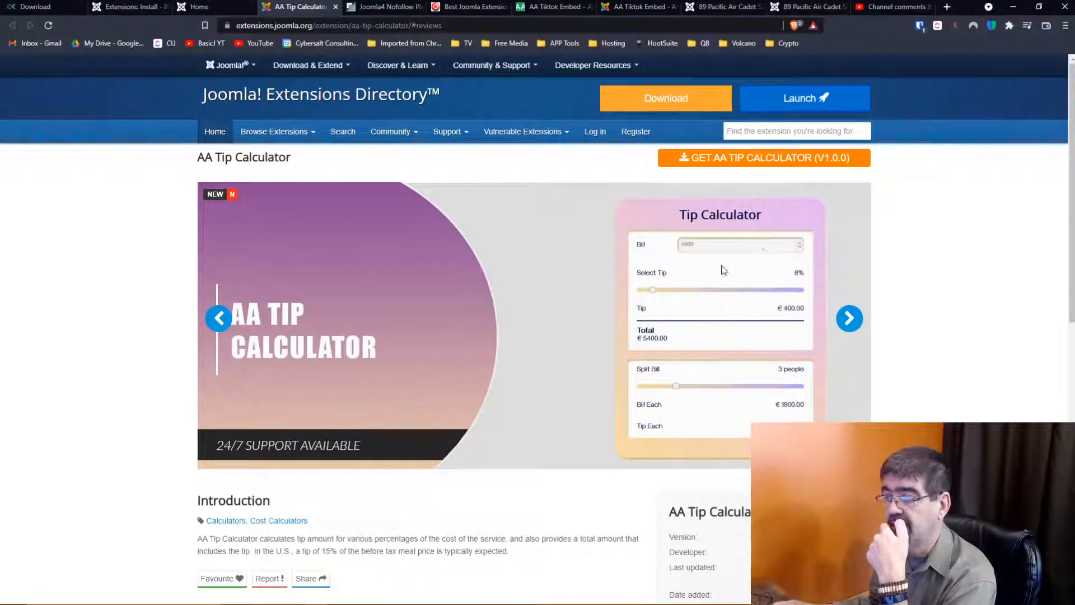
scroll(706, 279, down, 6)
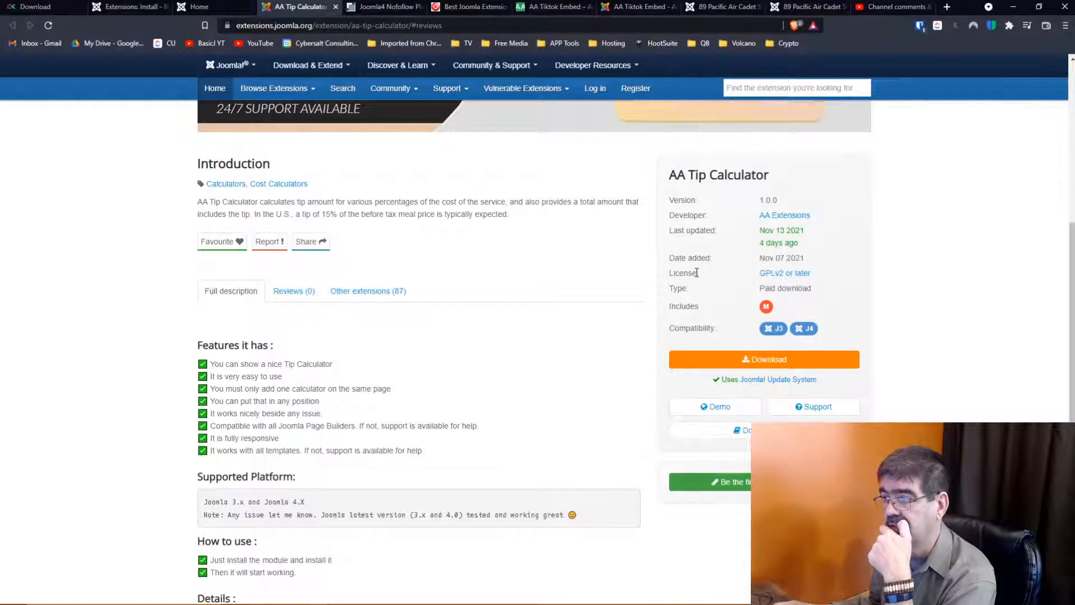
scroll(696, 272, down, 1)
scroll(696, 273, up, 7)
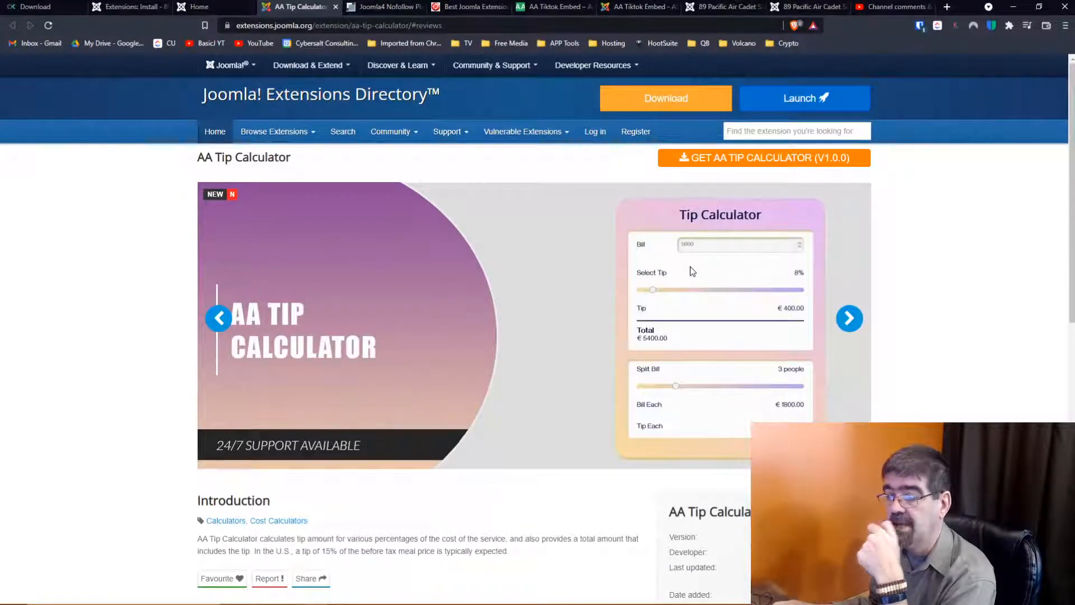
scroll(696, 274, down, 2)
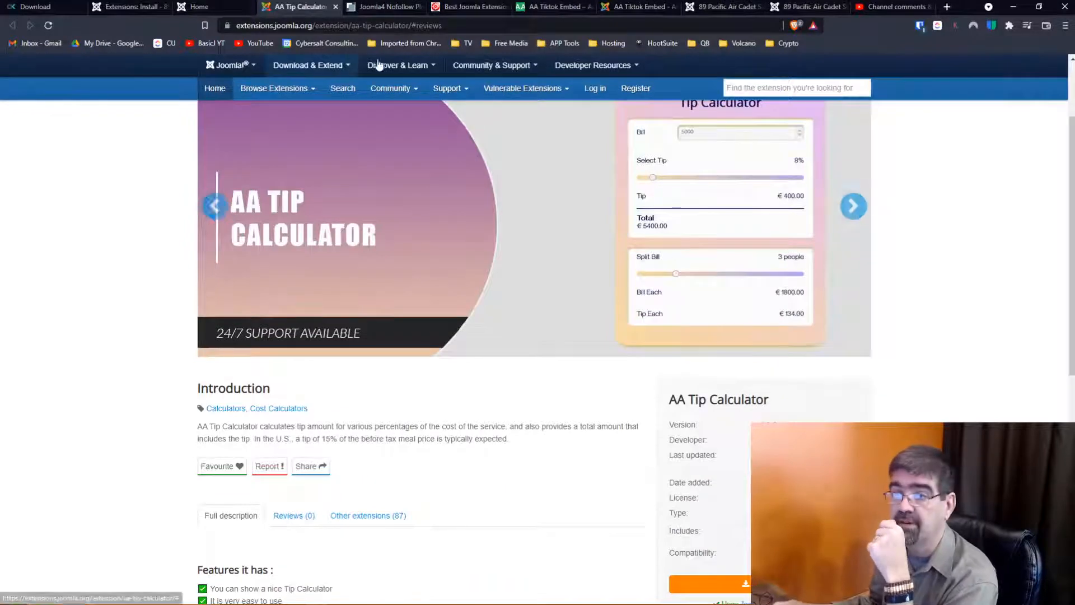
- Return to the Joomla listing and bring up the Current News directory page in a new tab
click(215, 6)
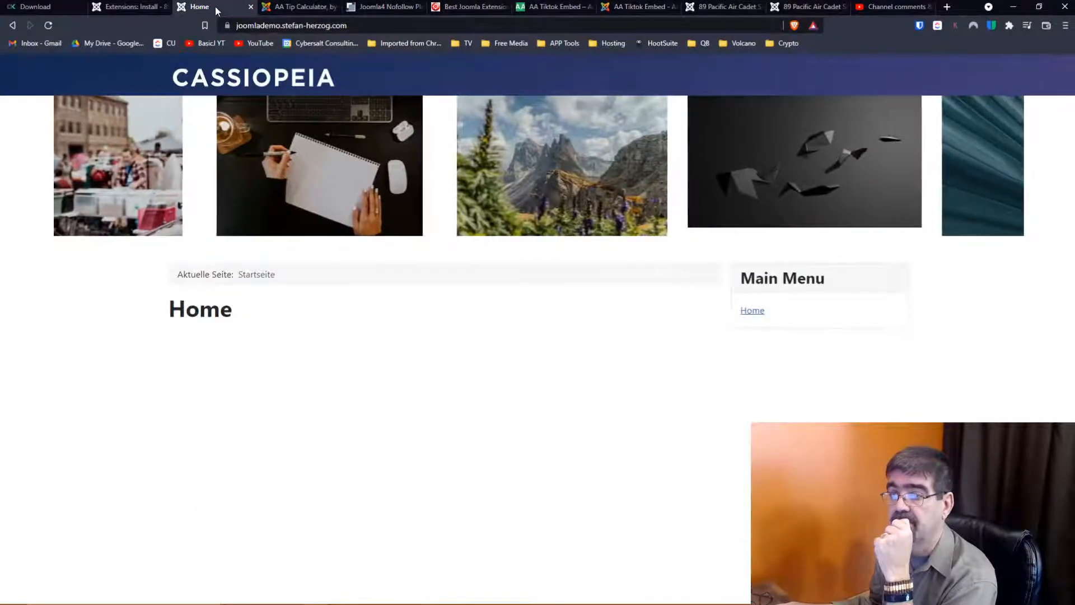
click(129, 6)
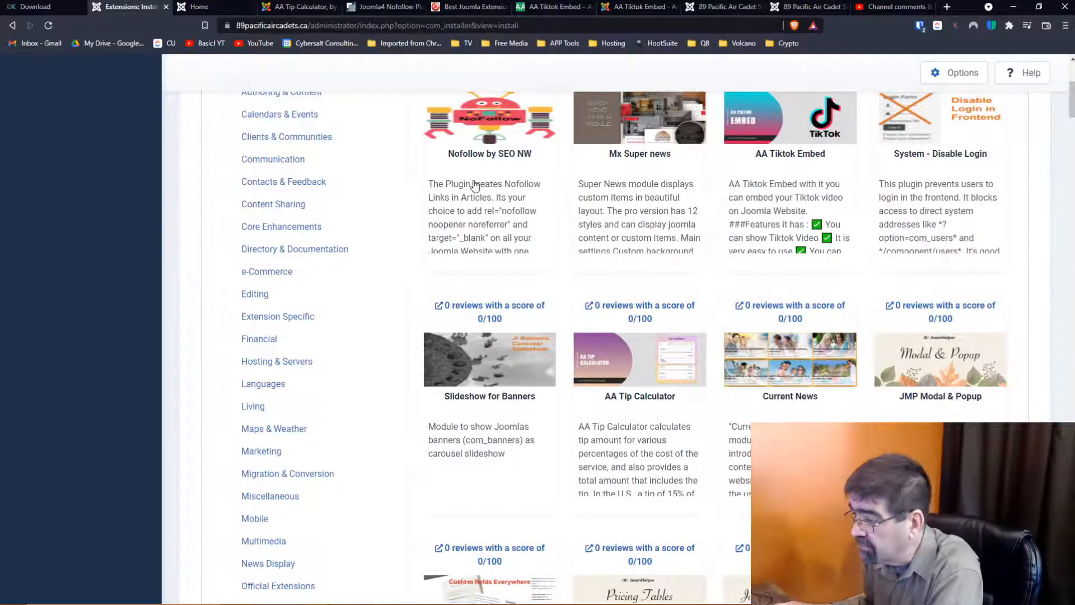
right_click(778, 309)
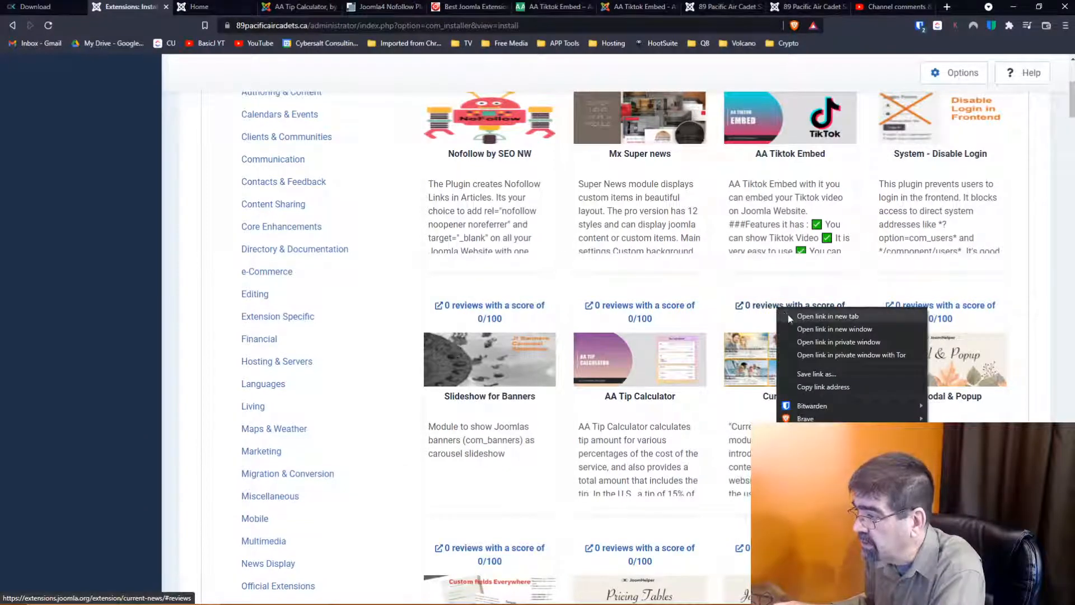
click(789, 316)
click(339, 8)
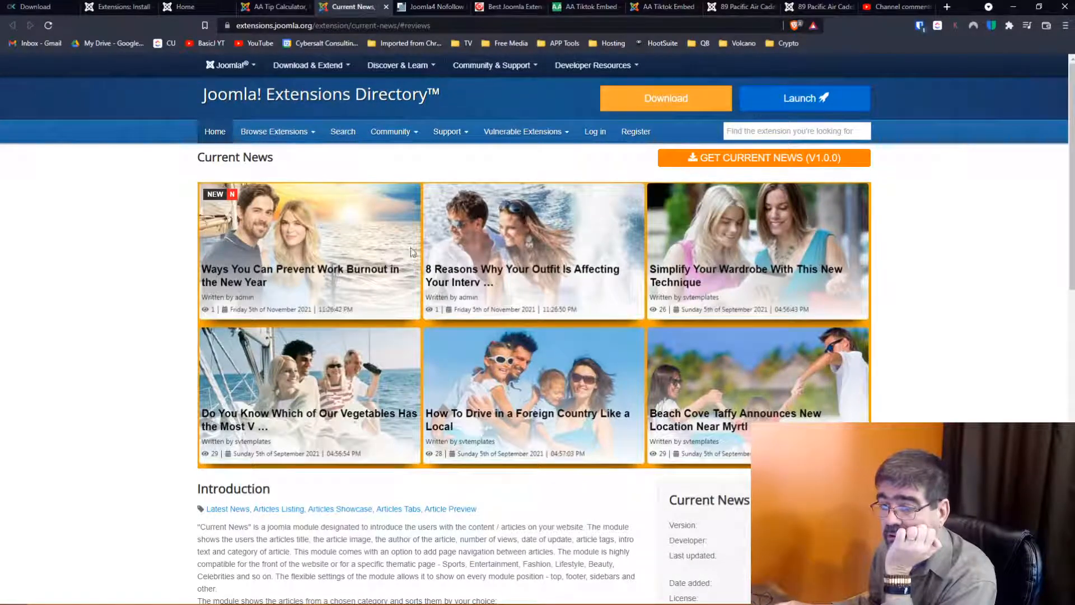
- Read the Current News directory page's introduction and check its version, license, type and compatibility details
scroll(405, 247, down, 2)
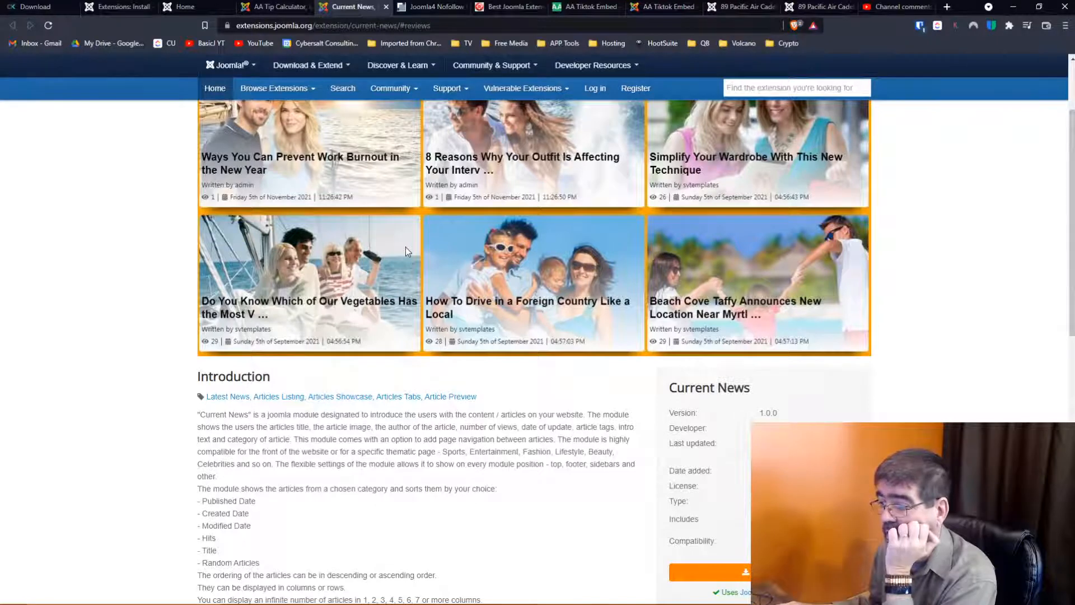
scroll(405, 247, down, 3)
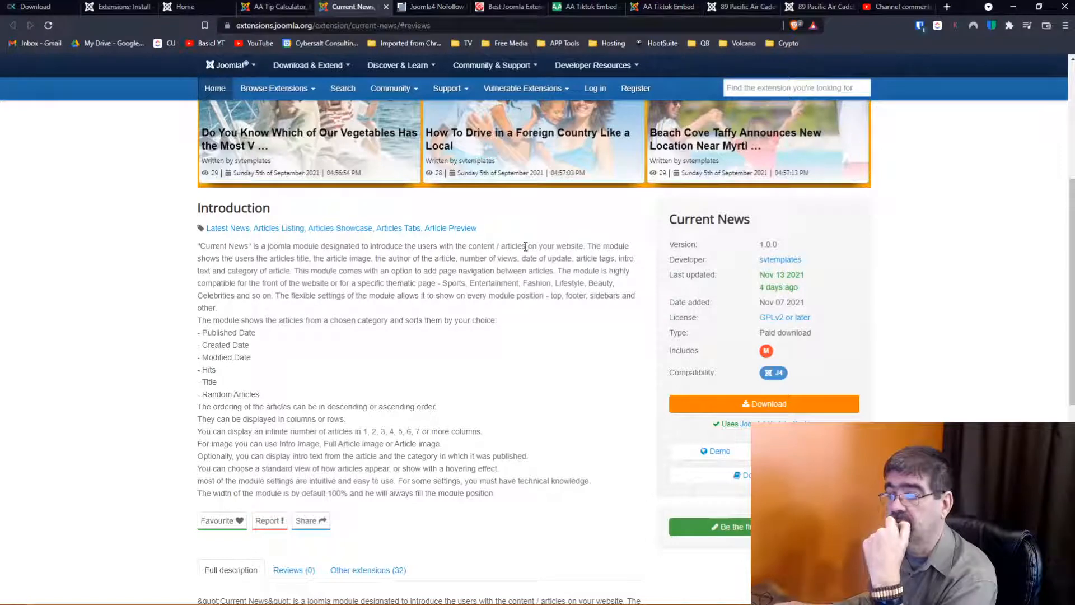
scroll(525, 247, down, 2)
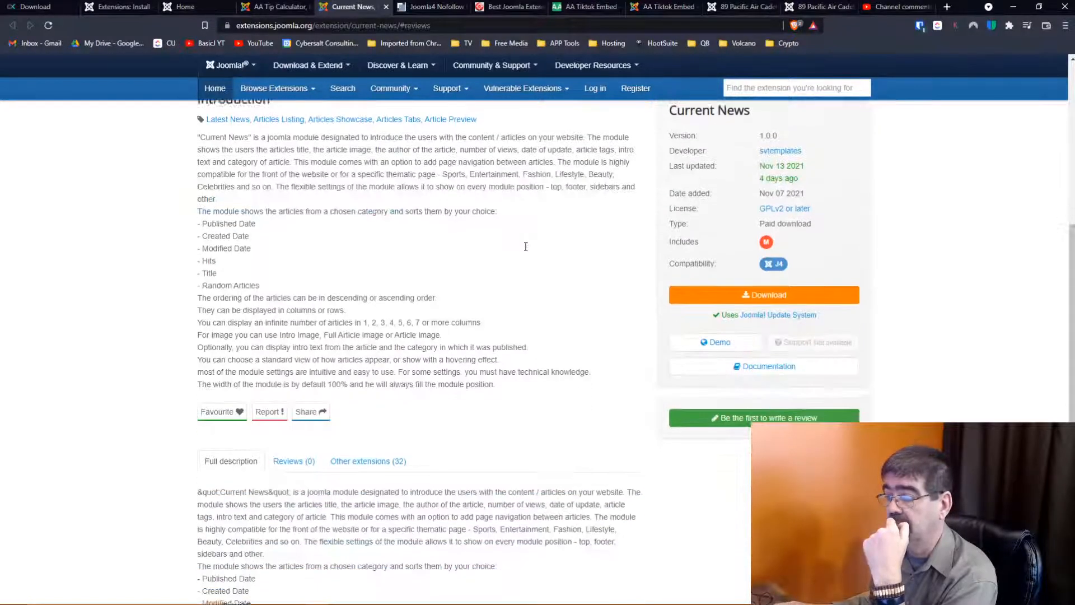
- Open the Current News demo site and examine its article grid layouts, overlay effects and sidebar module
click(710, 339)
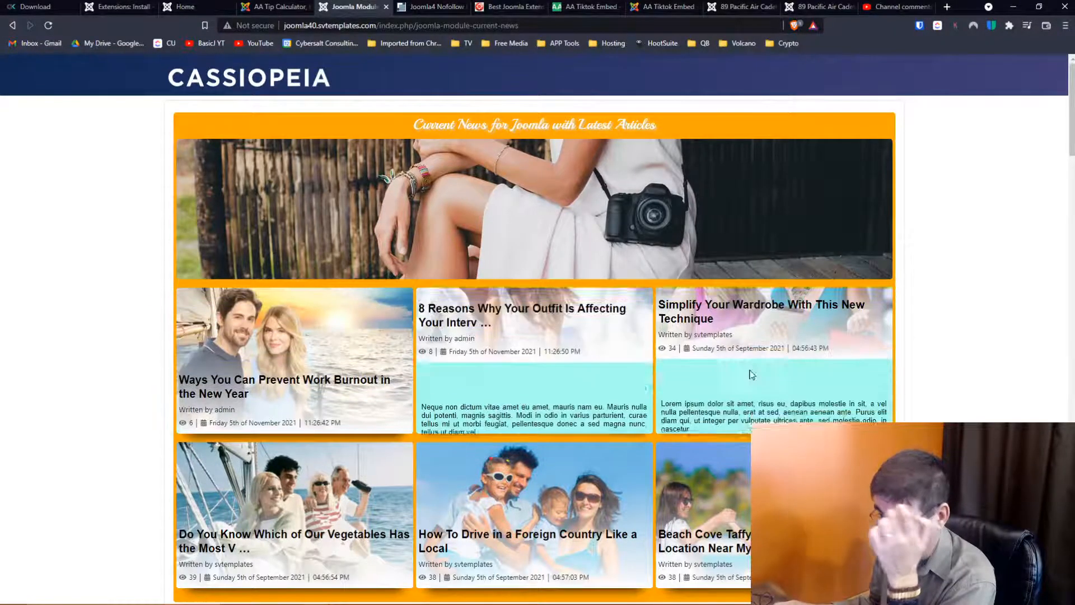
scroll(746, 374, down, 3)
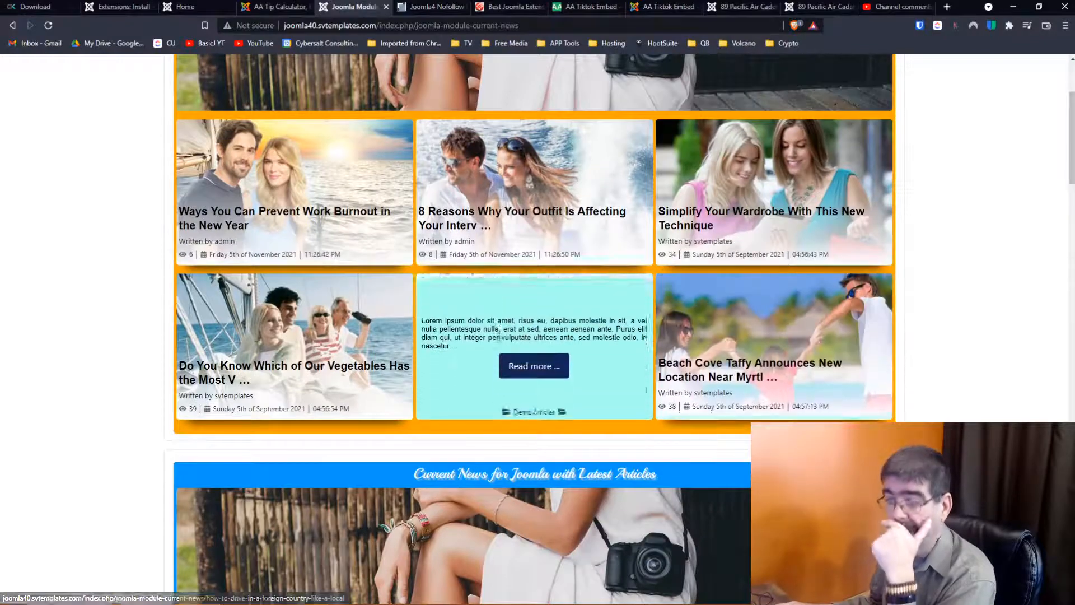
scroll(499, 335, down, 6)
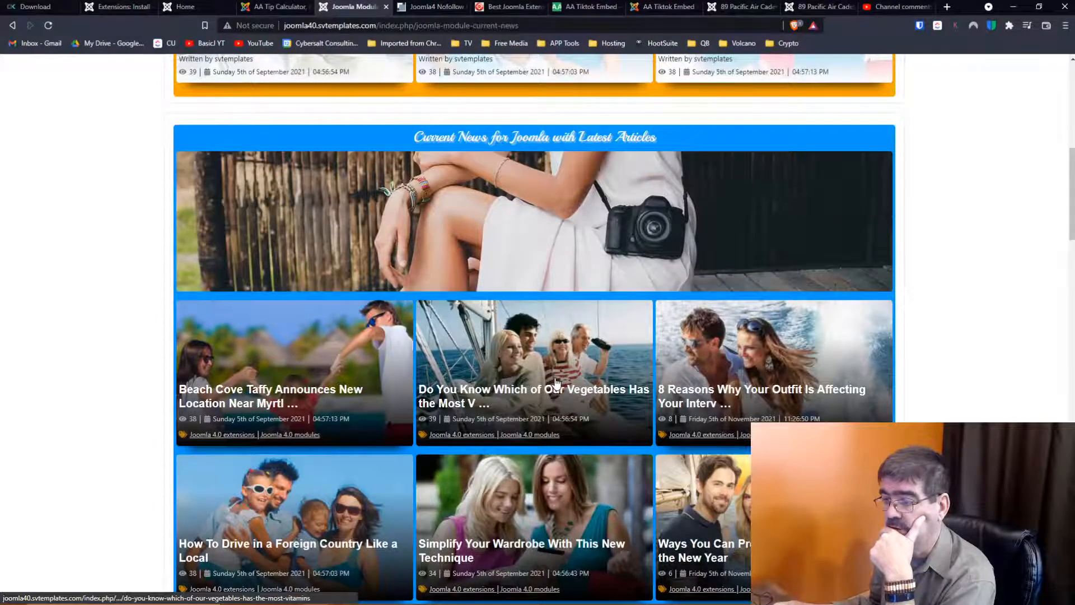
scroll(556, 383, down, 4)
scroll(556, 382, down, 3)
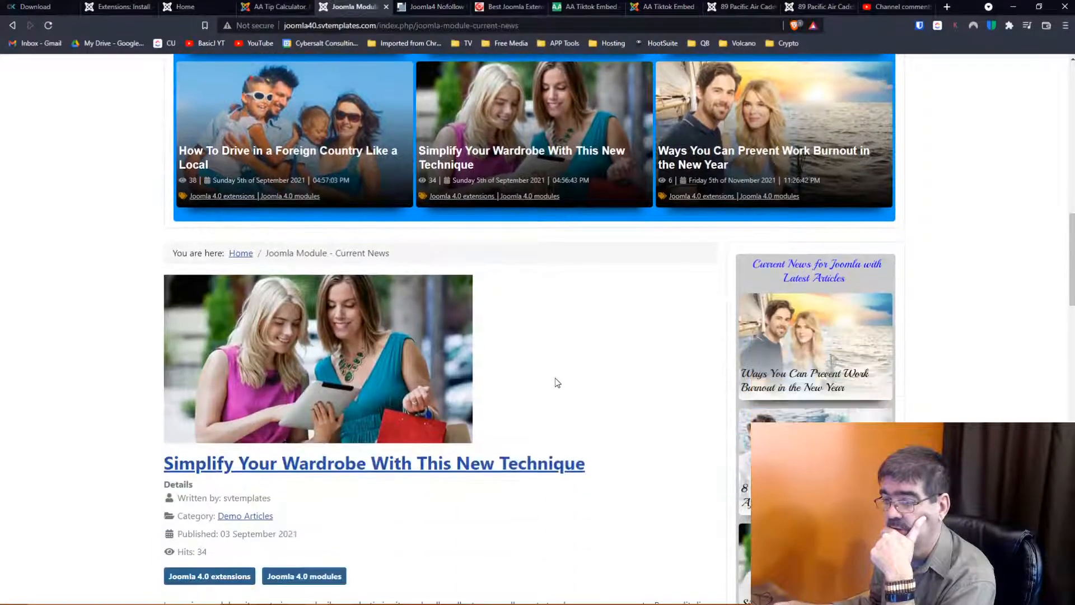
scroll(558, 383, down, 4)
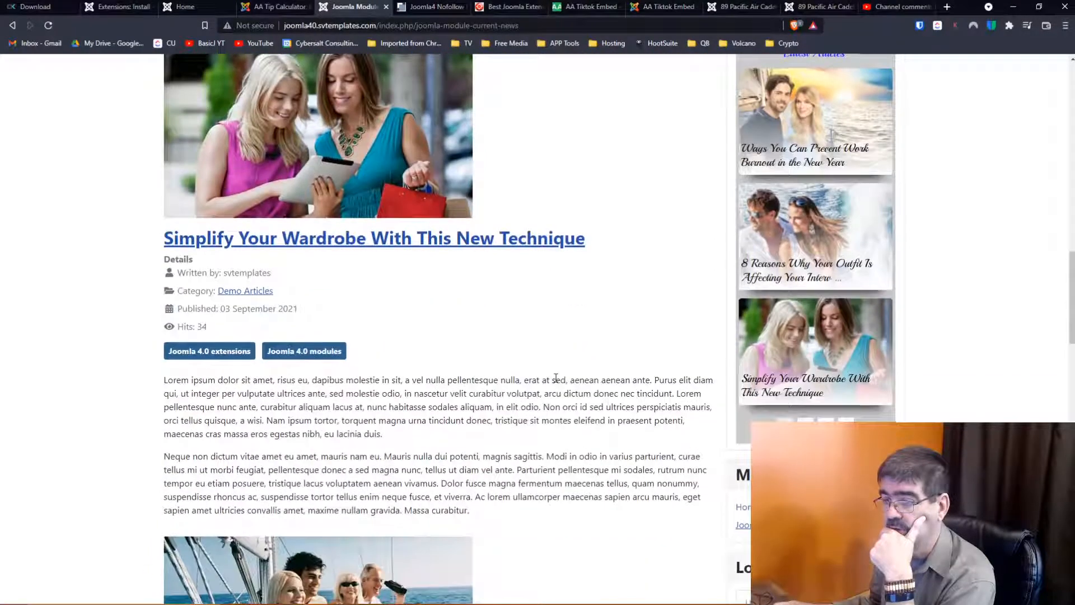
scroll(556, 378, down, 4)
scroll(558, 382, down, 4)
scroll(557, 383, down, 12)
key(Home)
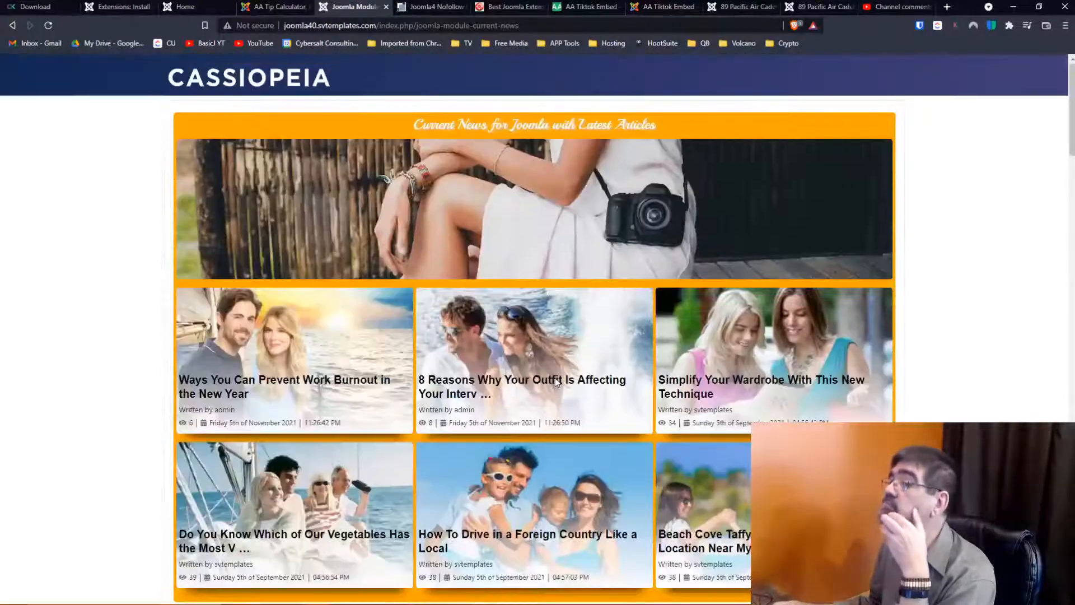
mouse_move(557, 382)
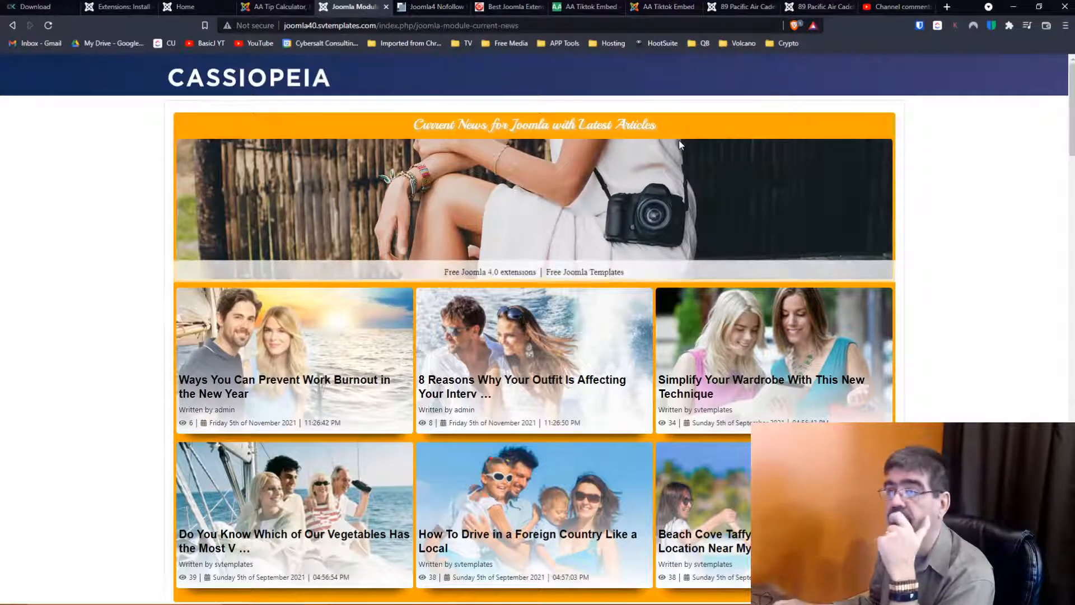
- Return to the Joomla extension listing and bring up the AA Tip Calculator directory page again in a new tab
click(209, 12)
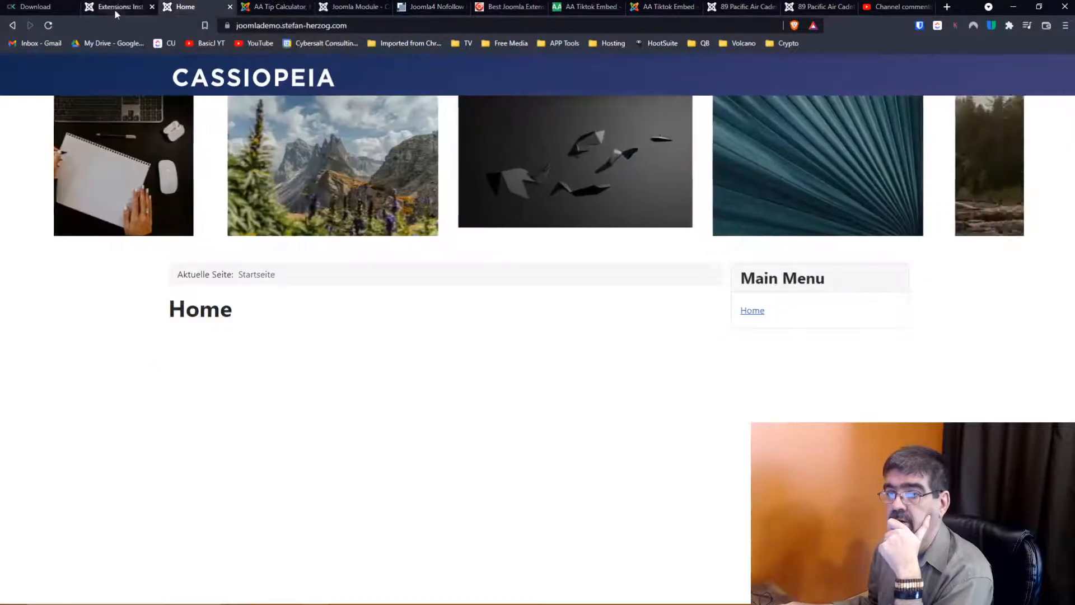
click(114, 10)
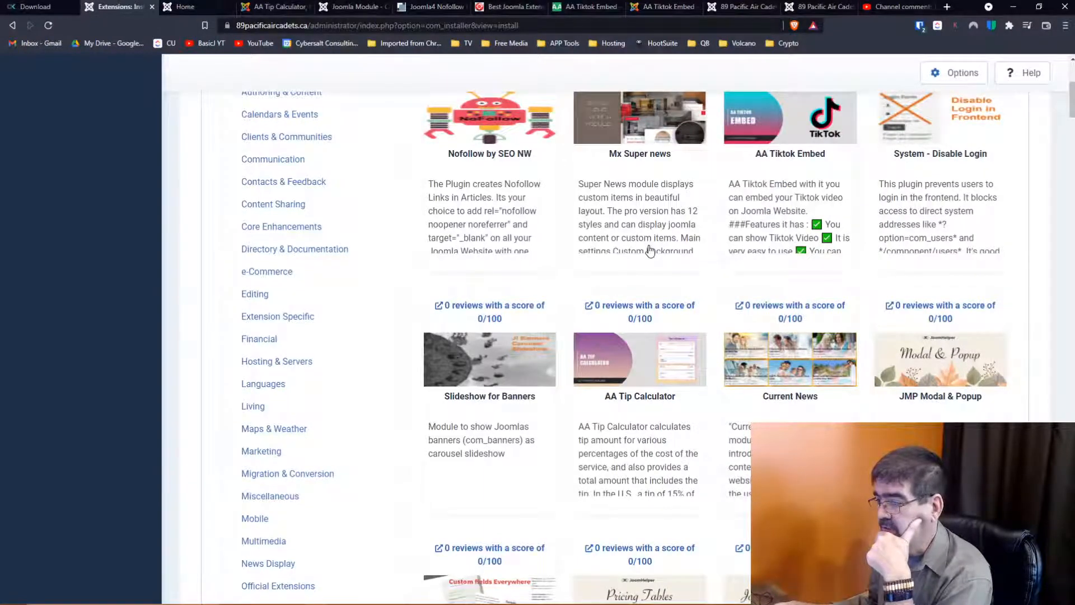
scroll(649, 250, down, 1)
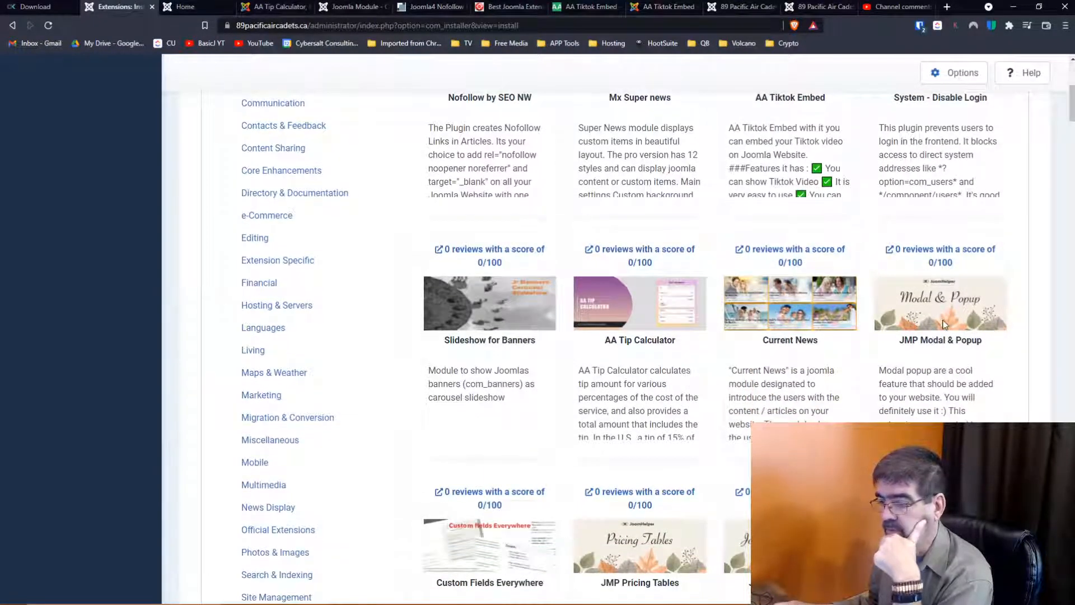
scroll(944, 323, down, 2)
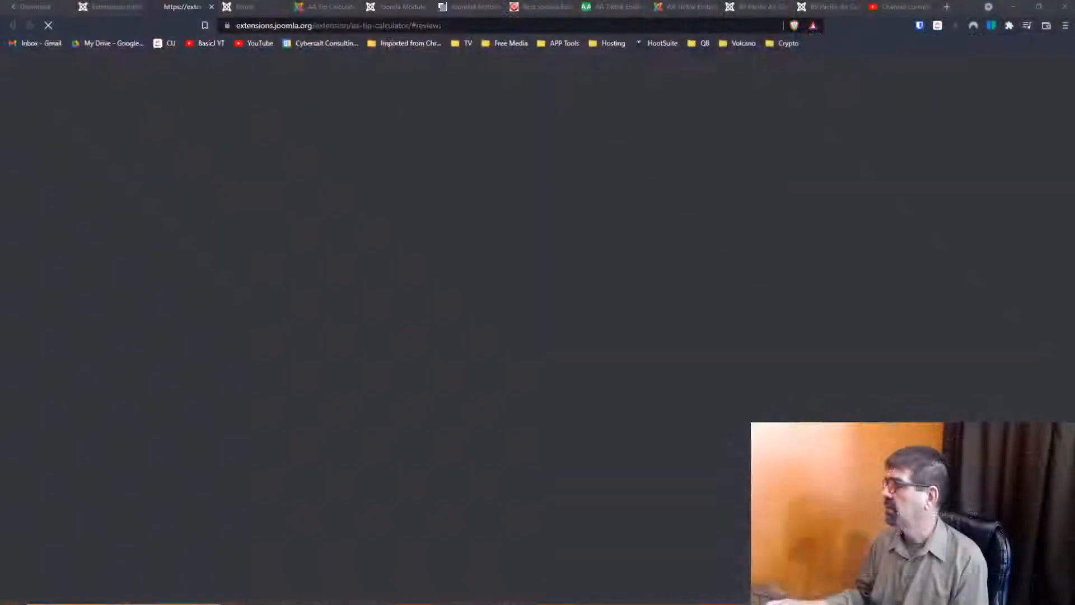
- From the AA Tip Calculator page, open the AA Extensions developer profile and check its extensions, reviews and favourites
scroll(891, 291, down, 3)
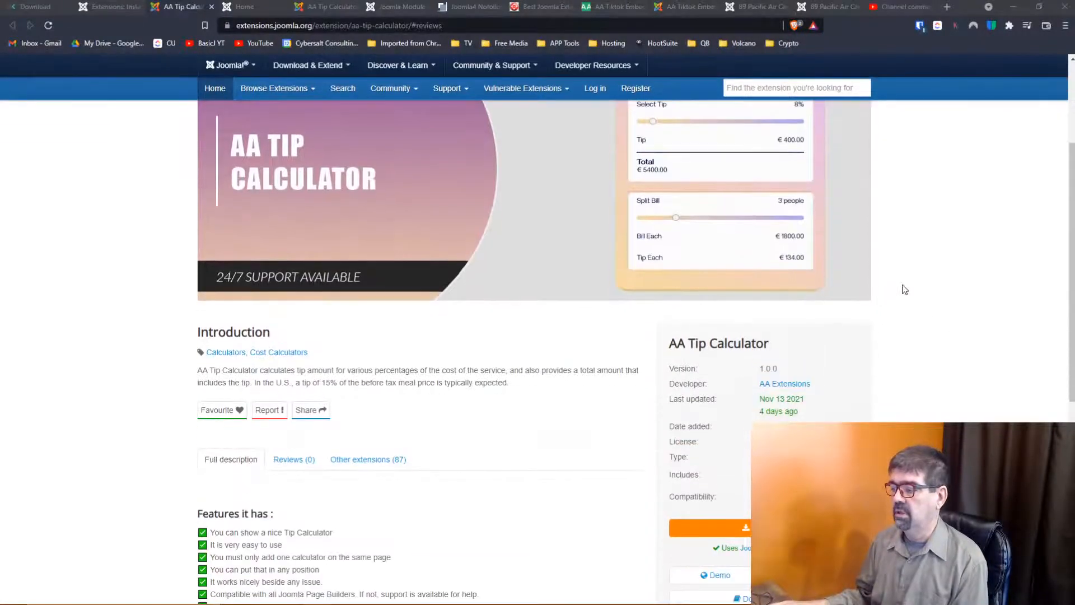
scroll(911, 288, down, 3)
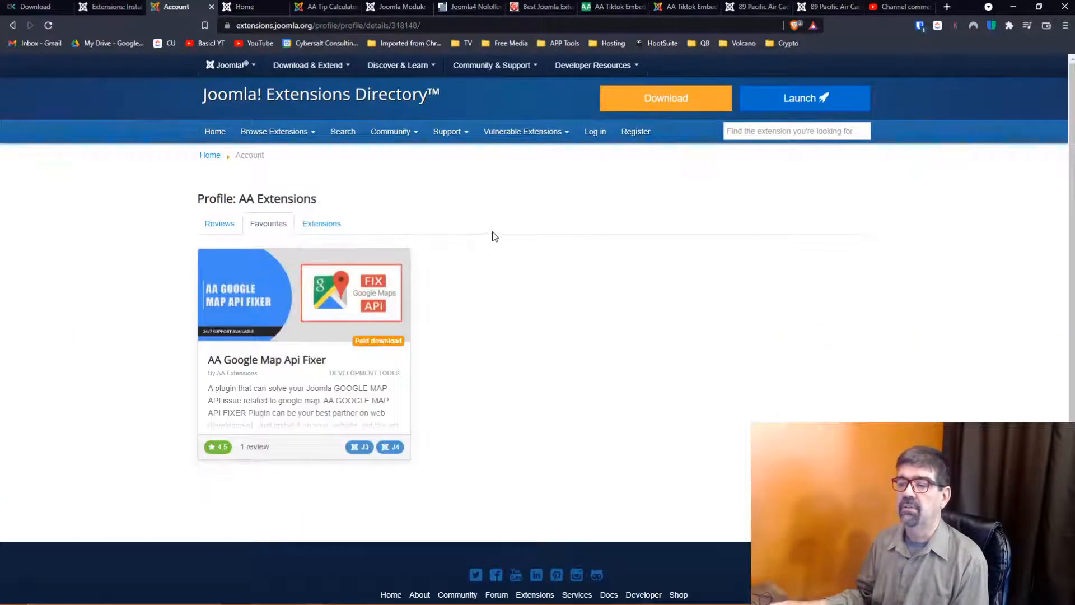
click(336, 224)
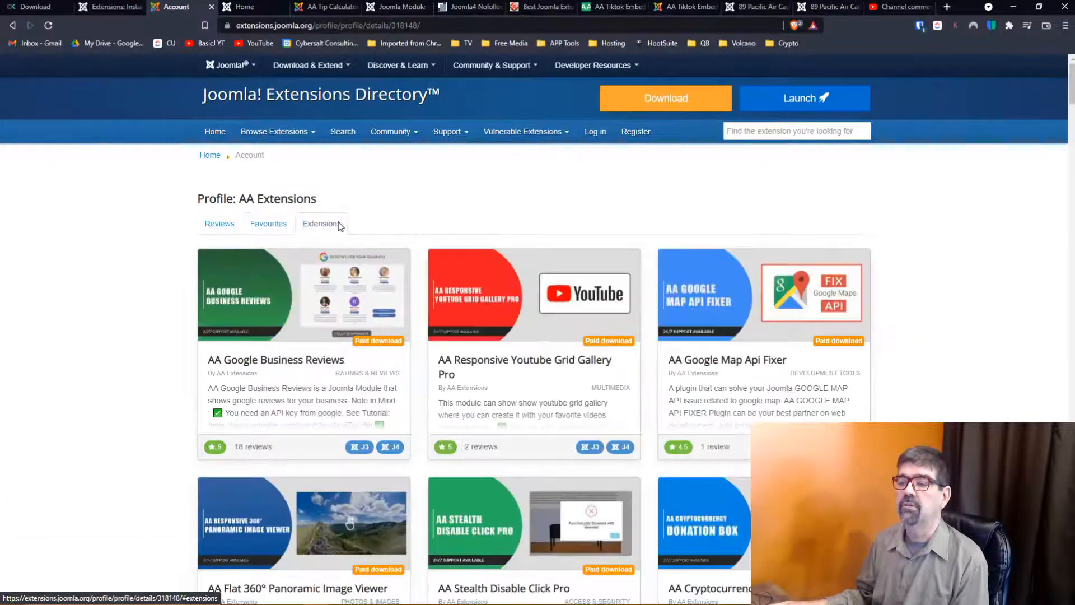
click(220, 224)
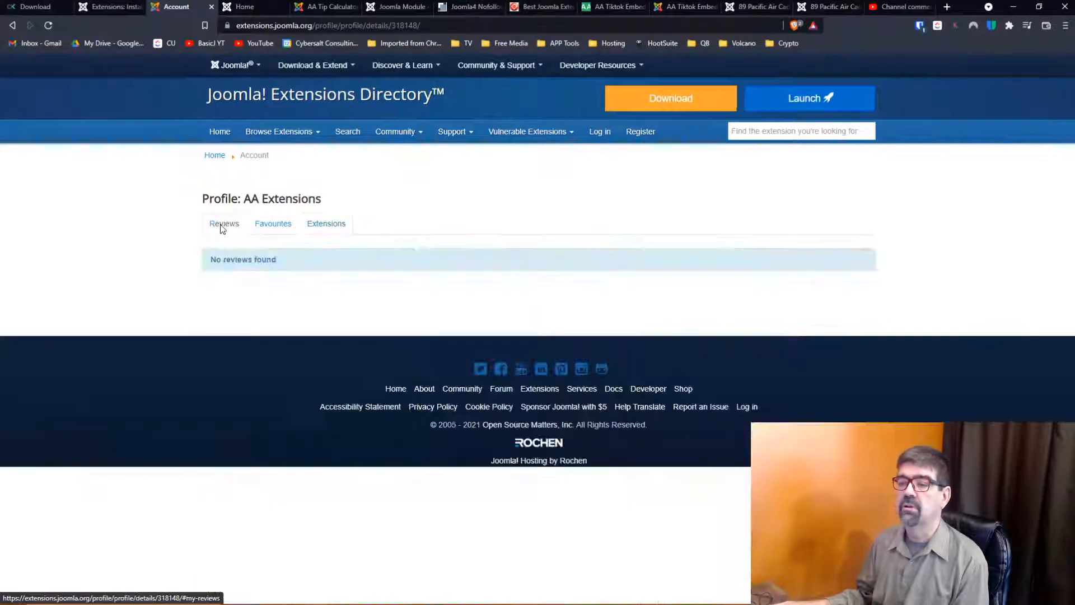
click(270, 228)
click(222, 227)
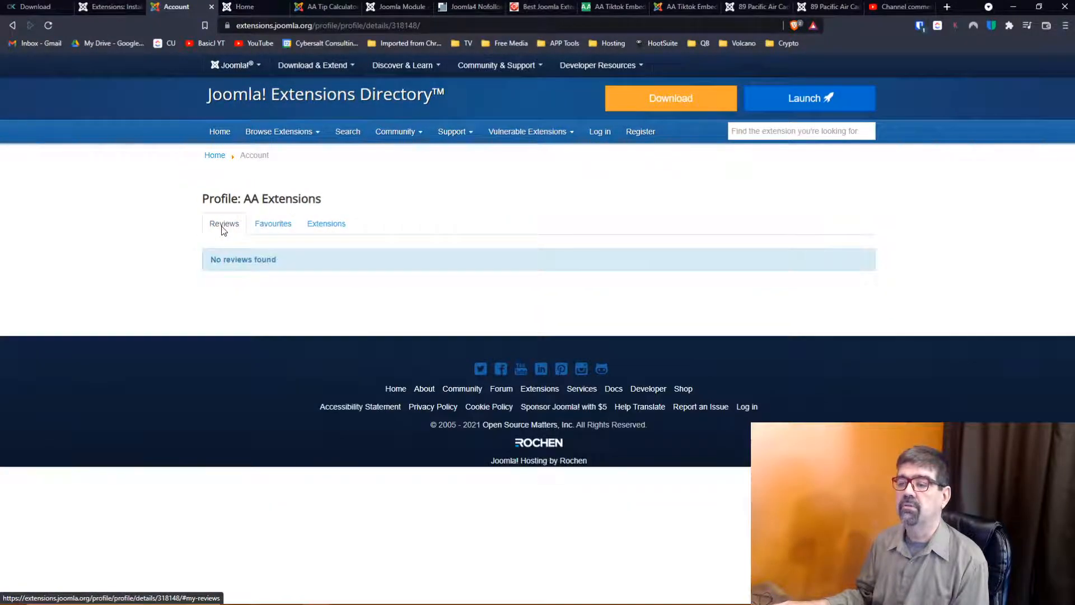
- Show the extensions published by AA Extensions and skim through the list, returning to its beginning
click(336, 228)
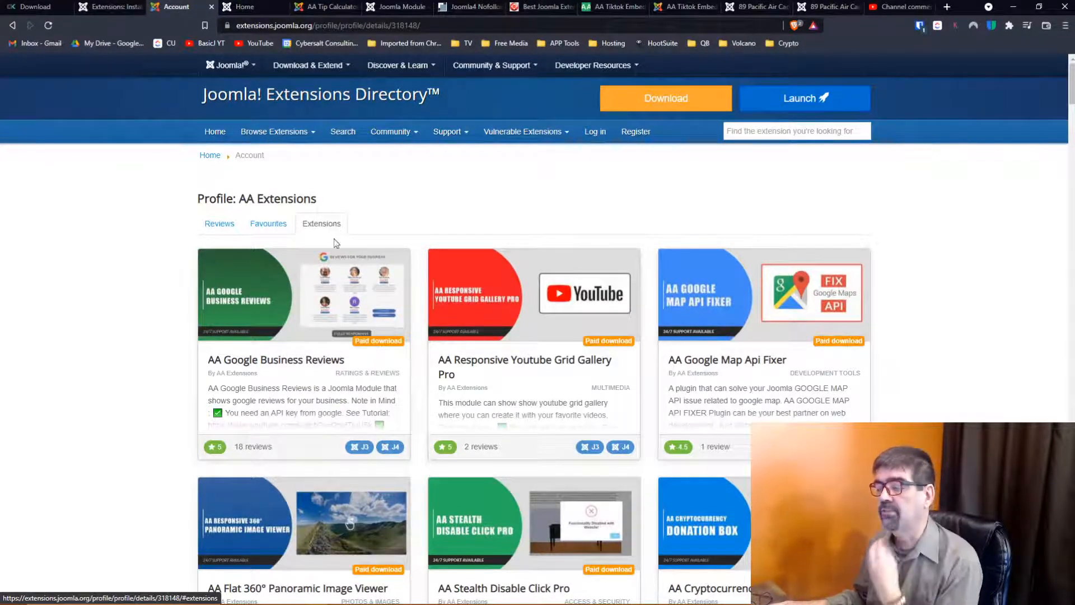
scroll(509, 378, down, 10)
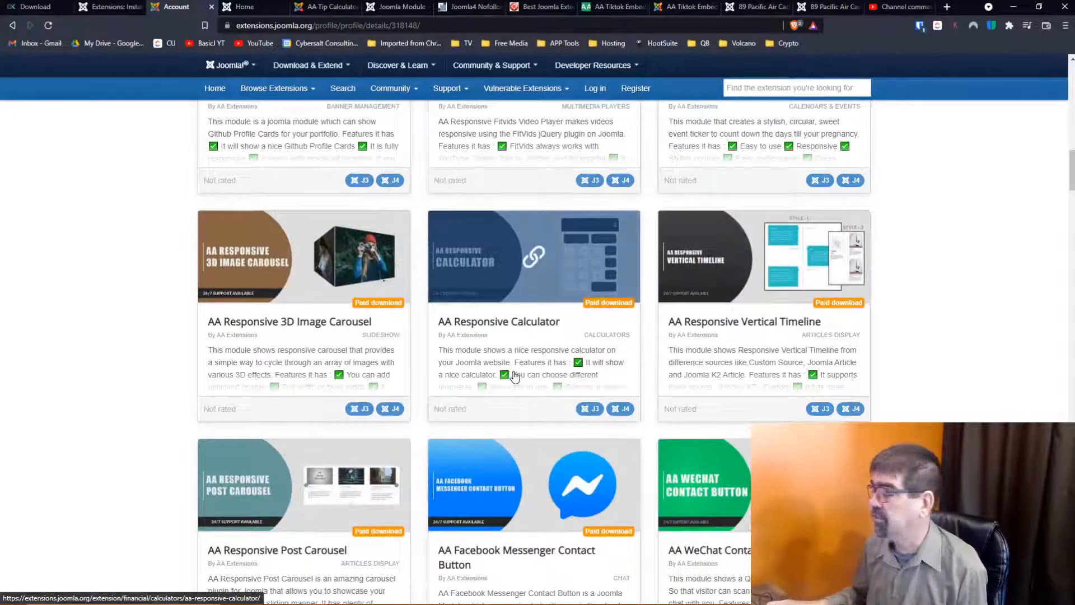
scroll(513, 377, up, 10)
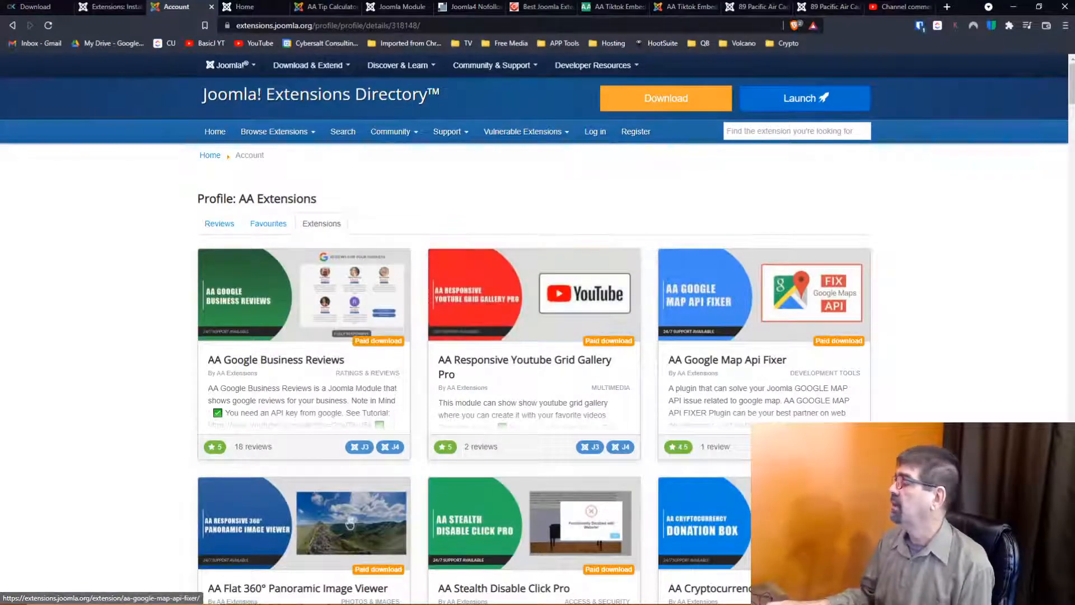